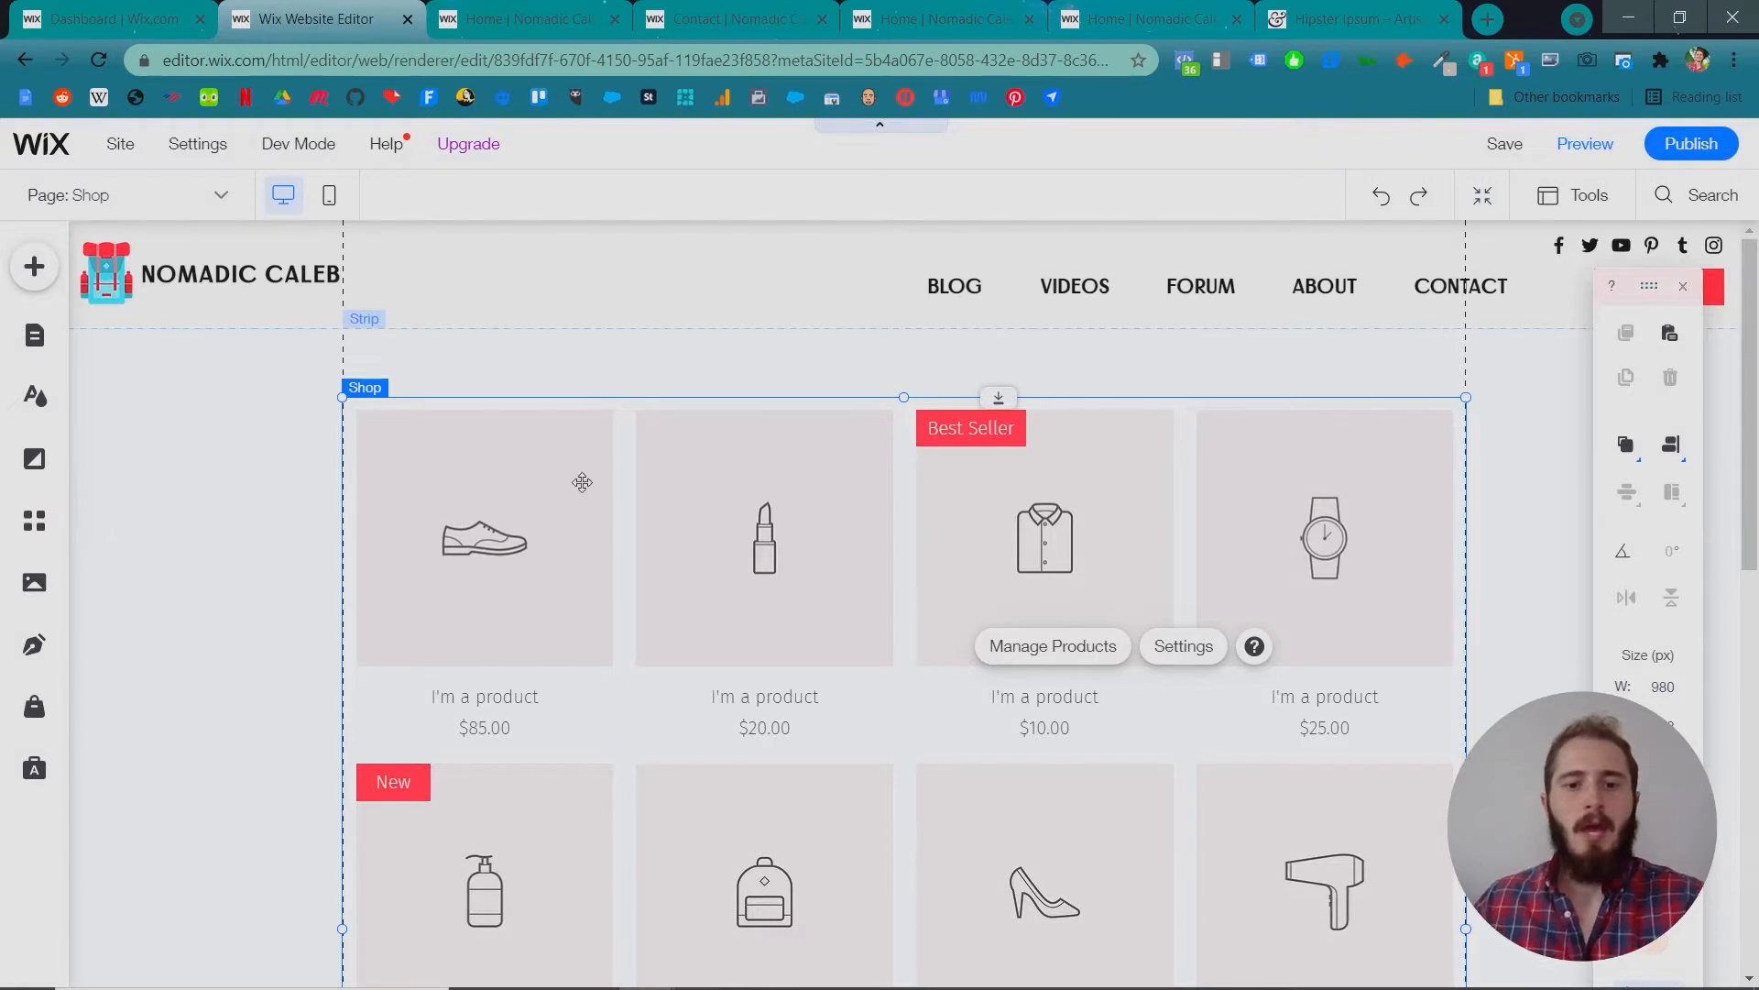
Switch to the Wix site dashboard and open the store's product list.
click(640, 440)
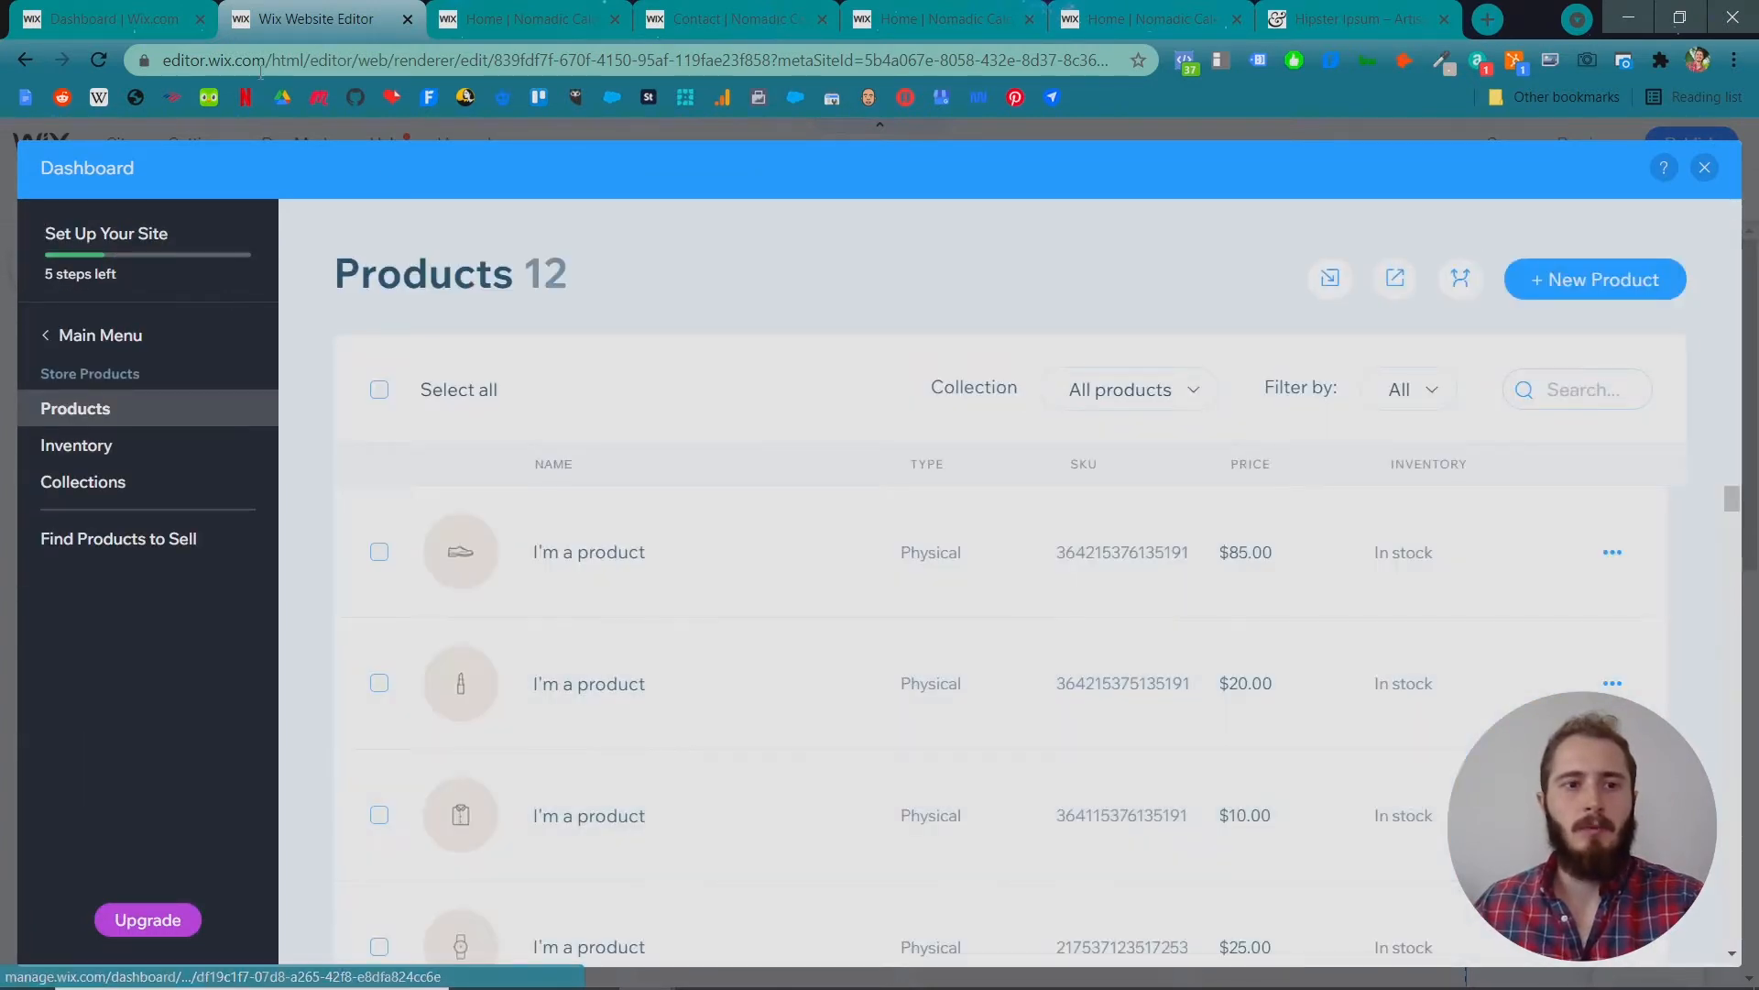
click(110, 18)
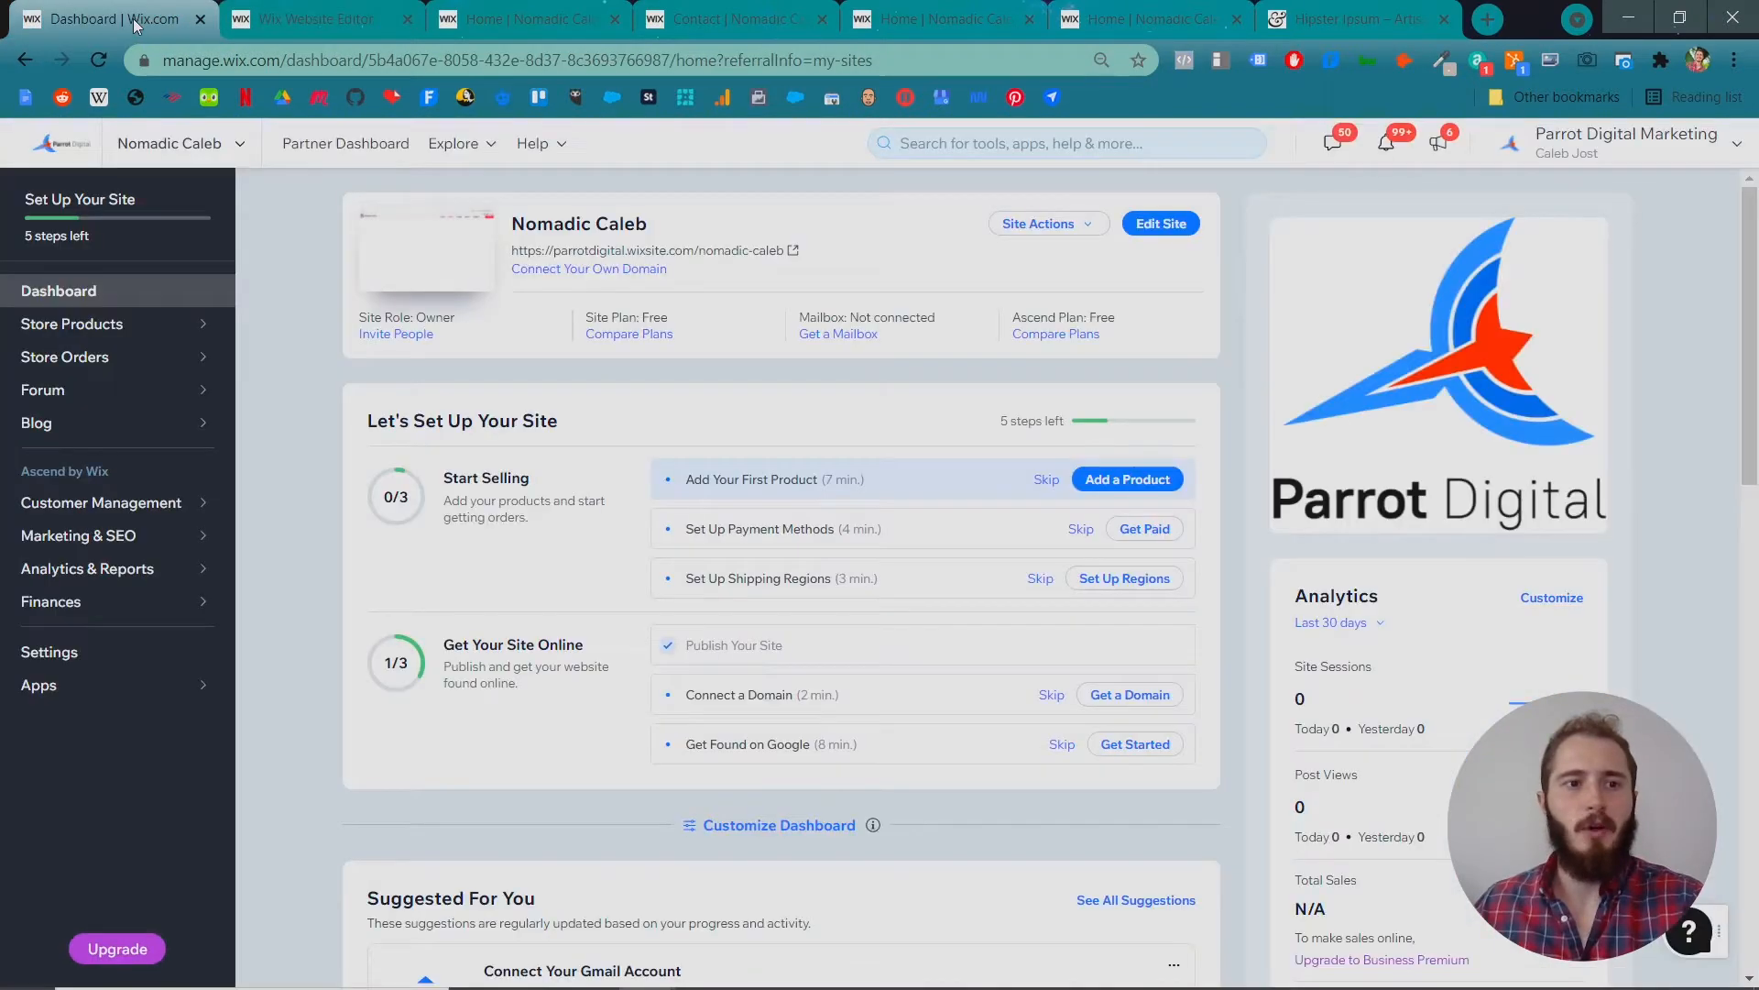
click(96, 328)
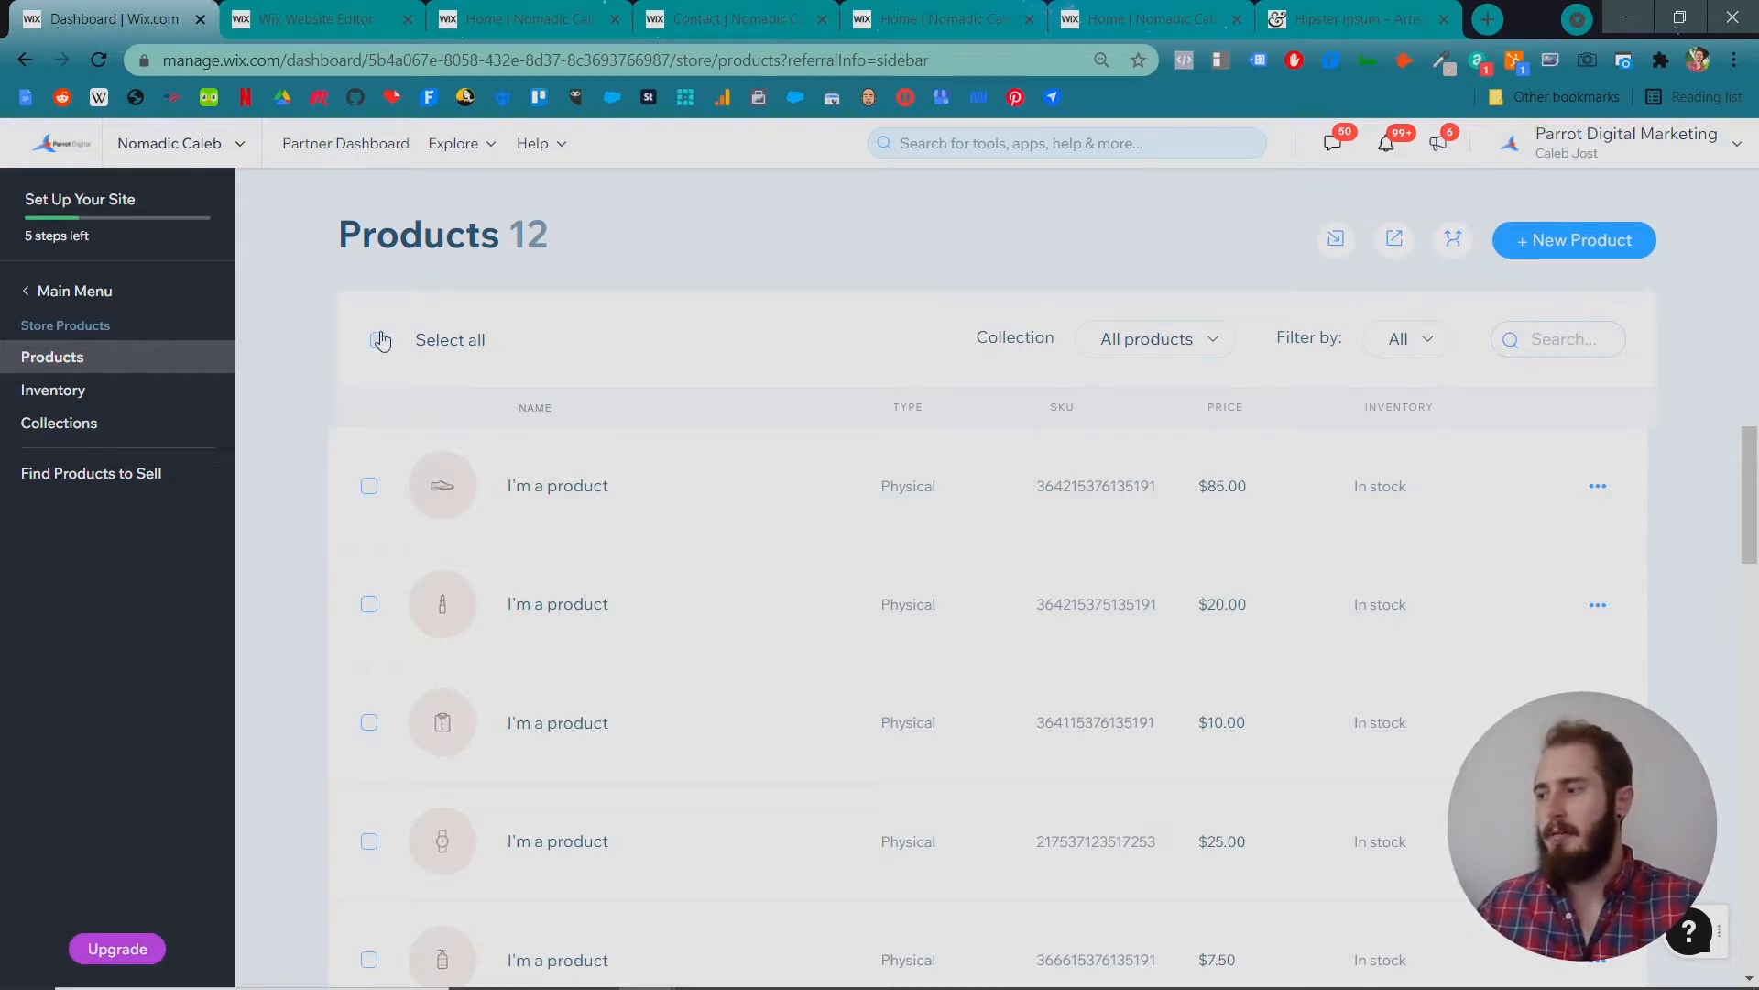
Return to the site editor and close the product dashboard overlay covering the Shop page.
click(385, 20)
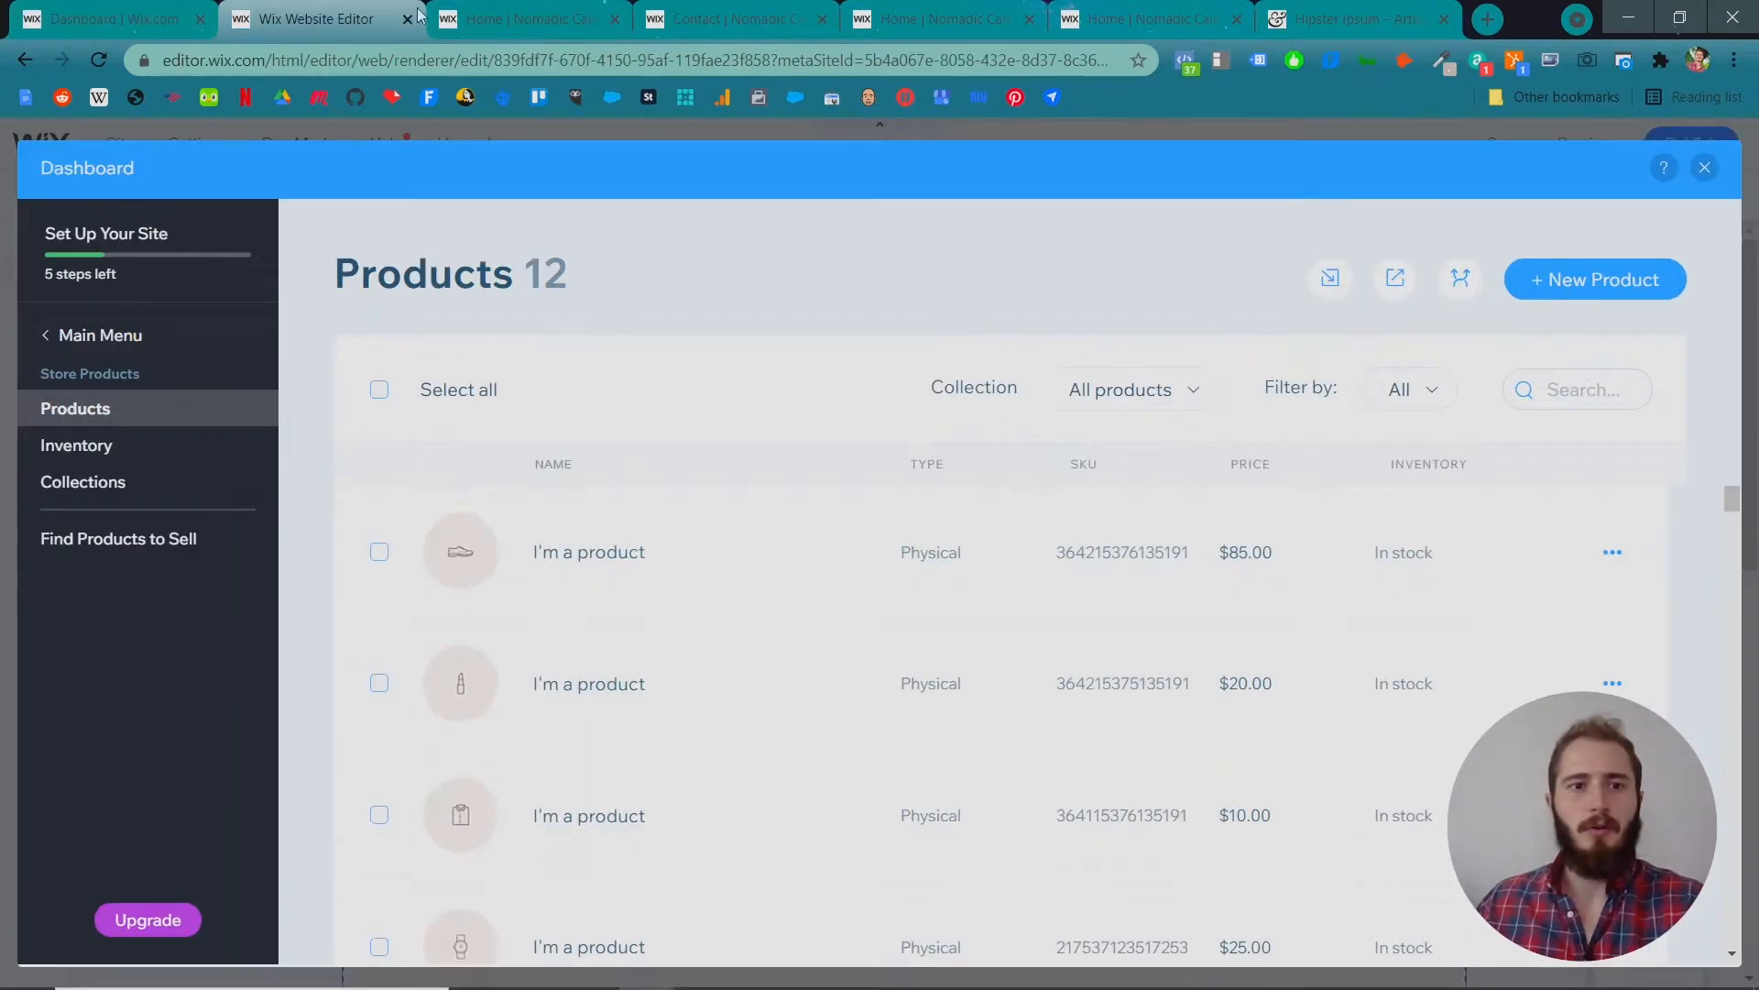
click(517, 16)
click(357, 22)
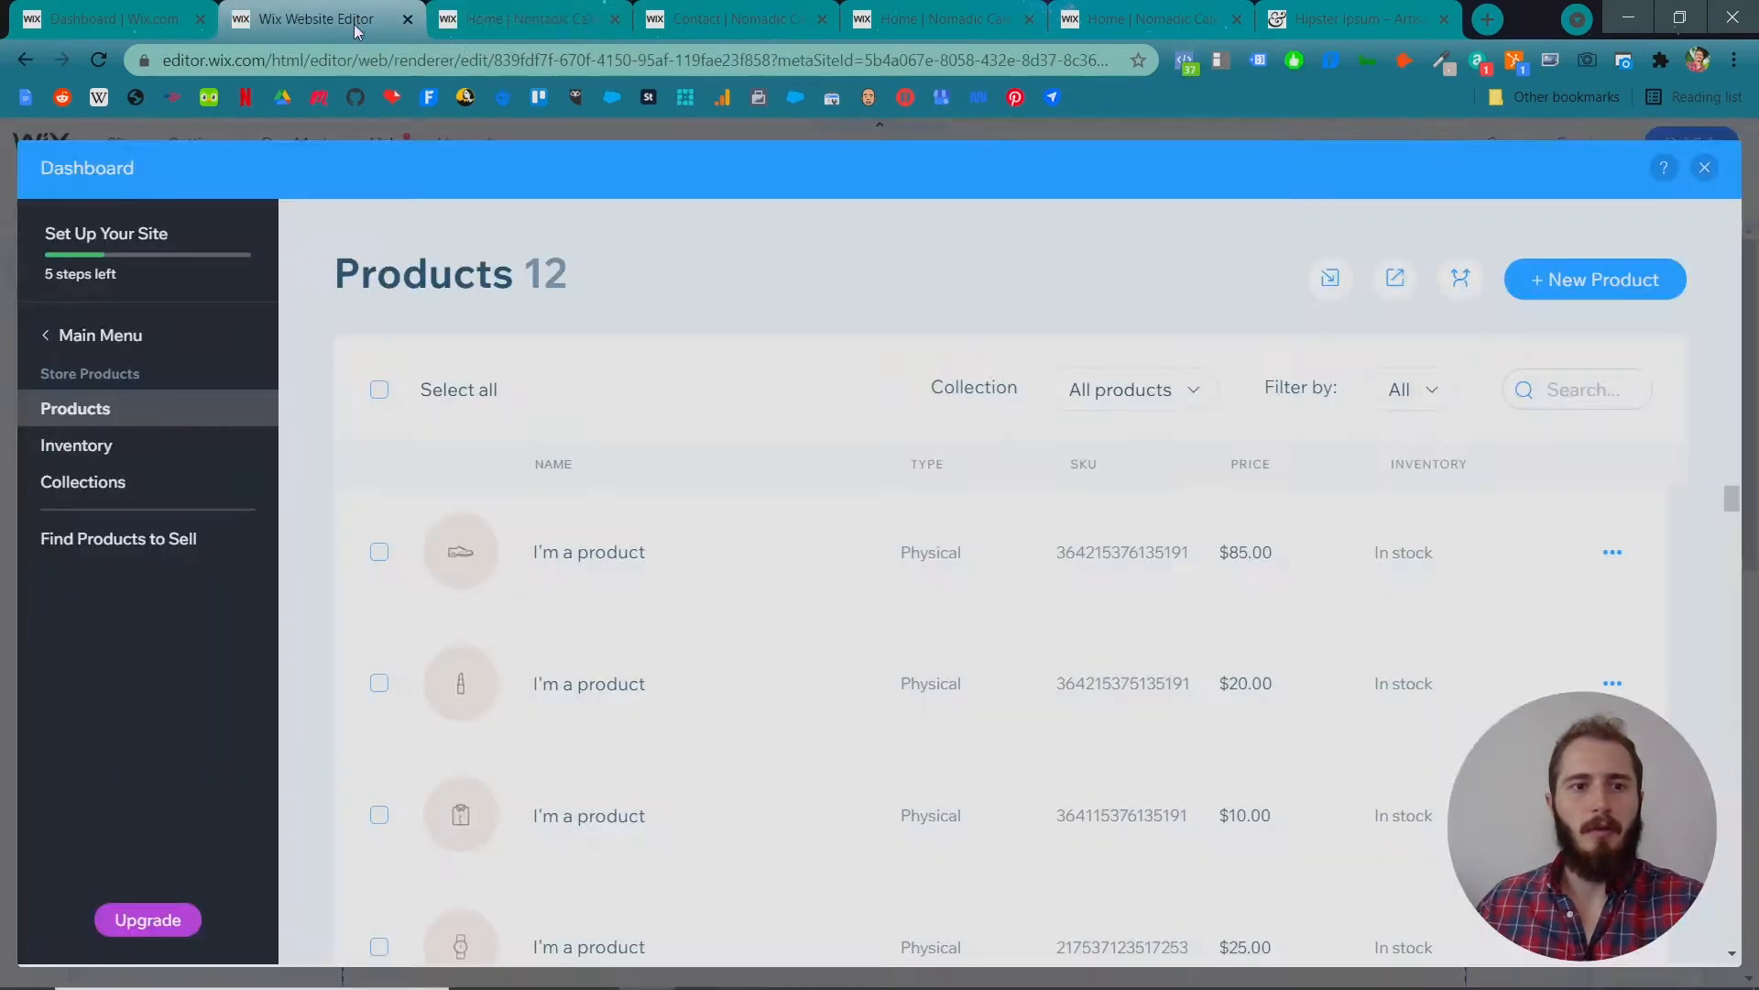
click(1703, 169)
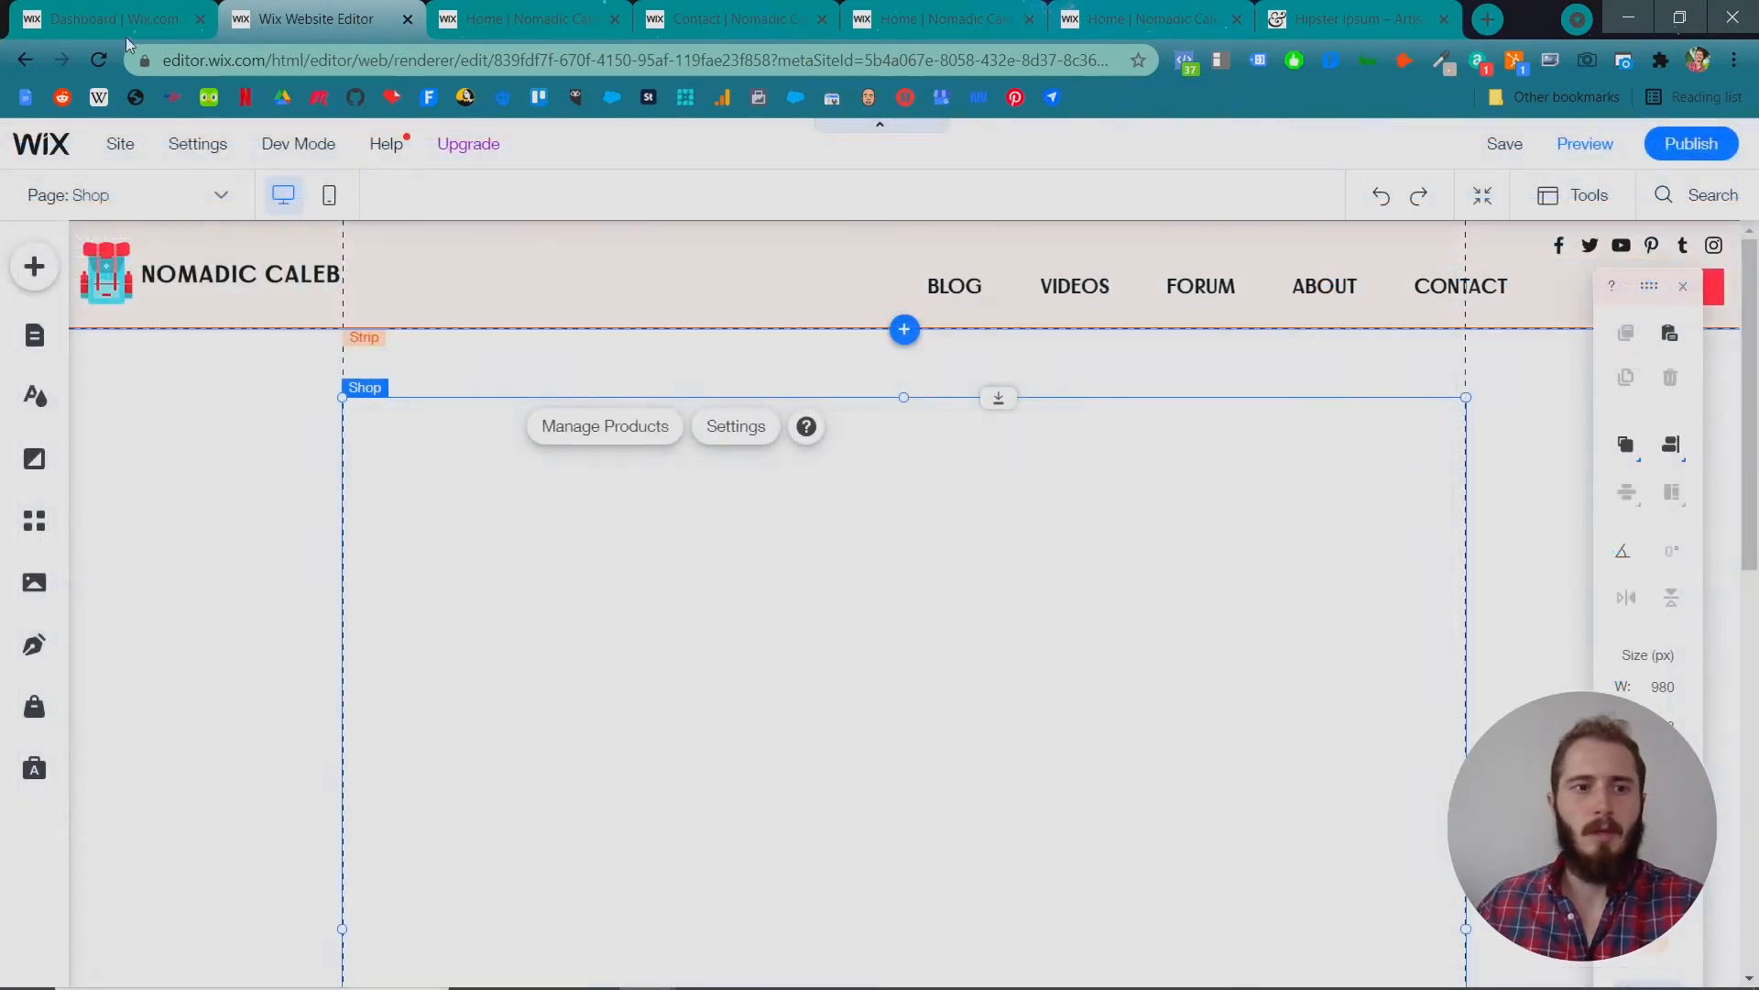
Delete all sample products from the product list in the site dashboard.
click(127, 35)
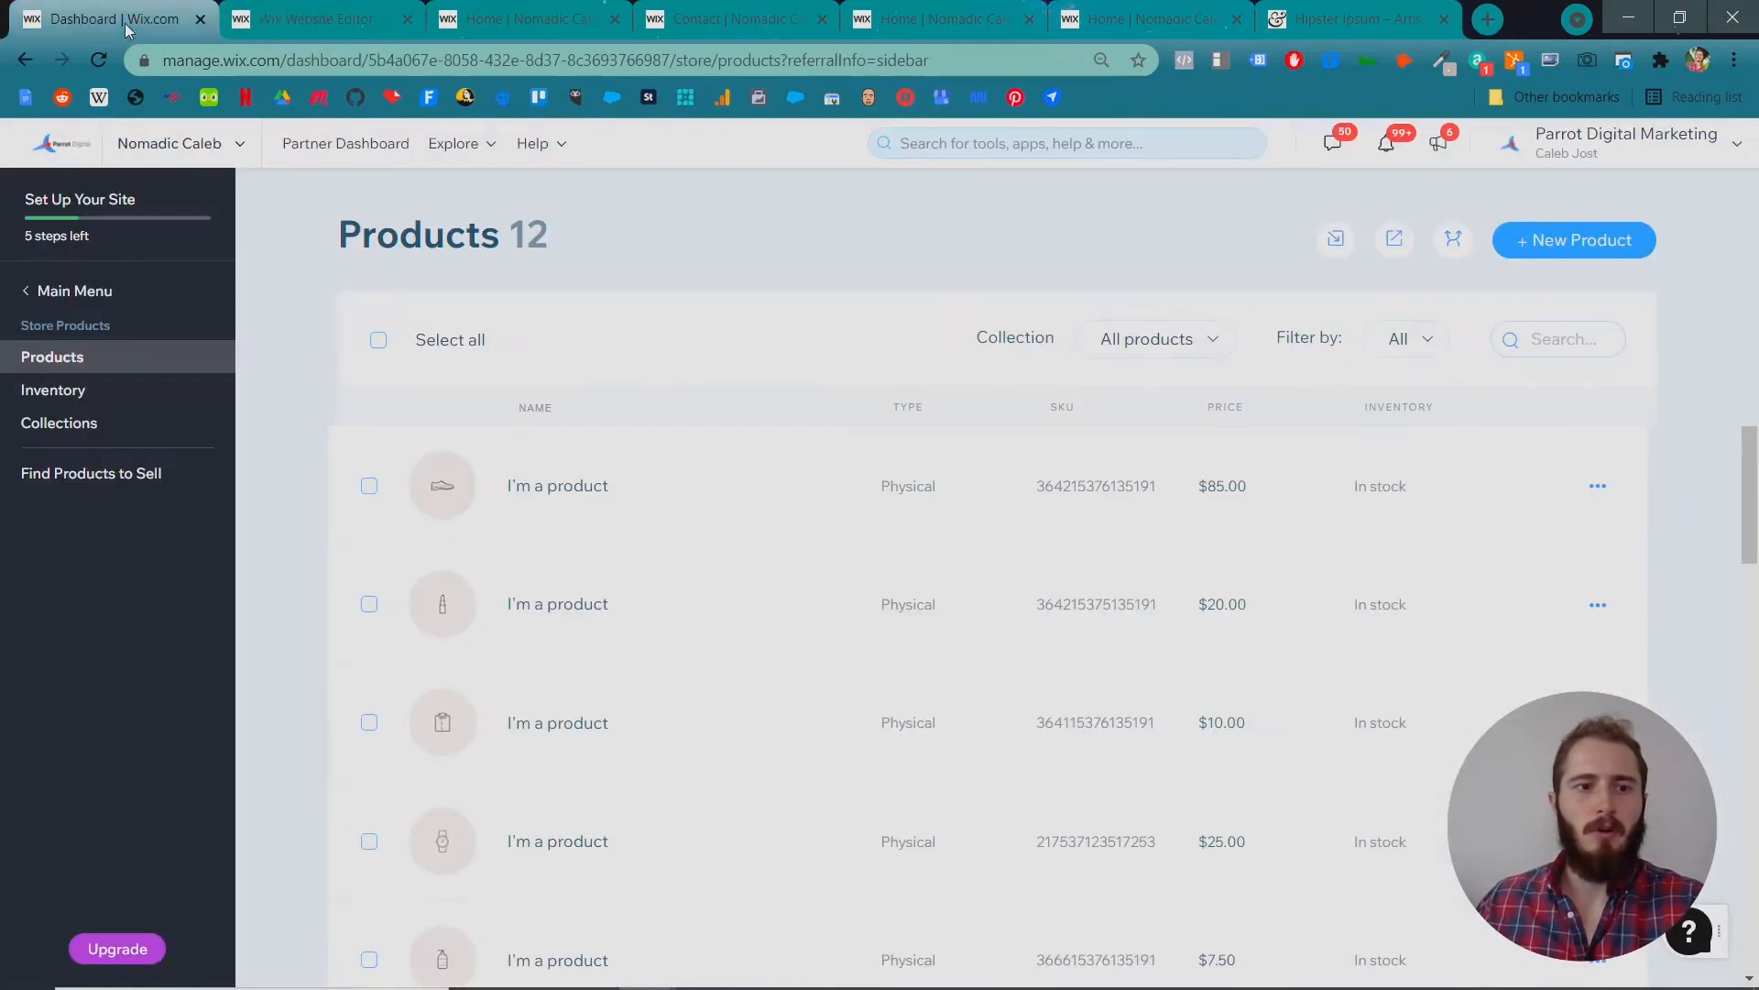
click(371, 343)
click(1563, 341)
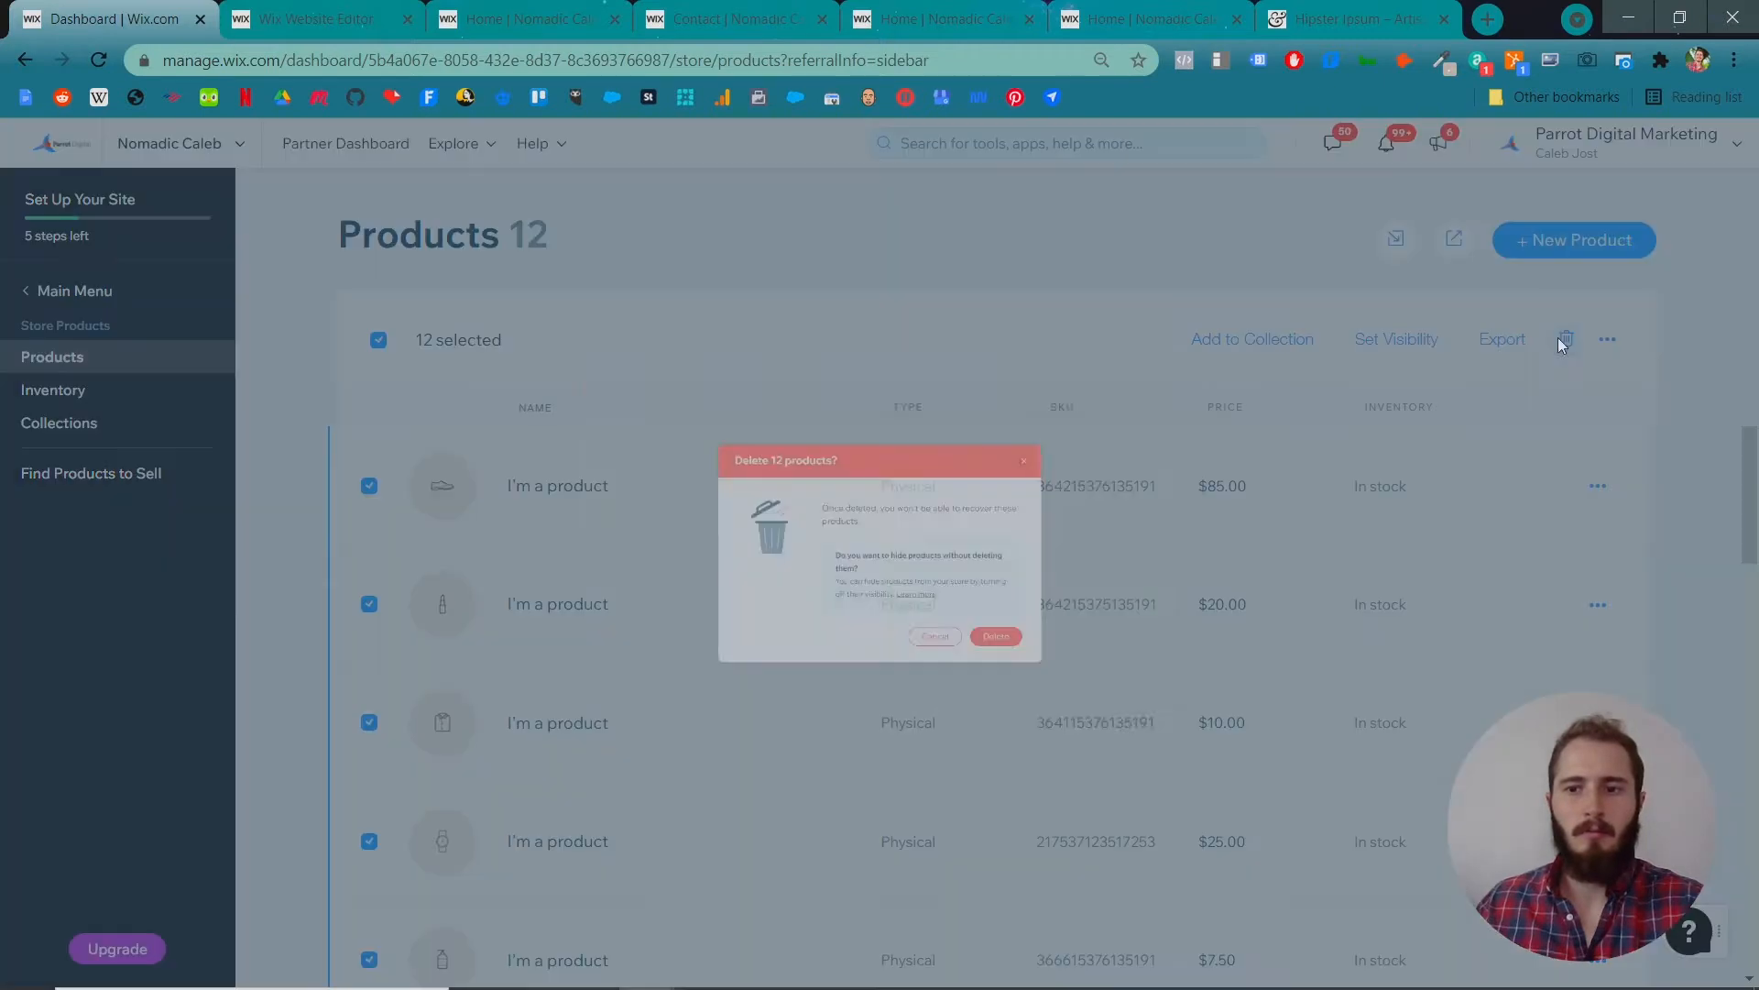
click(1078, 712)
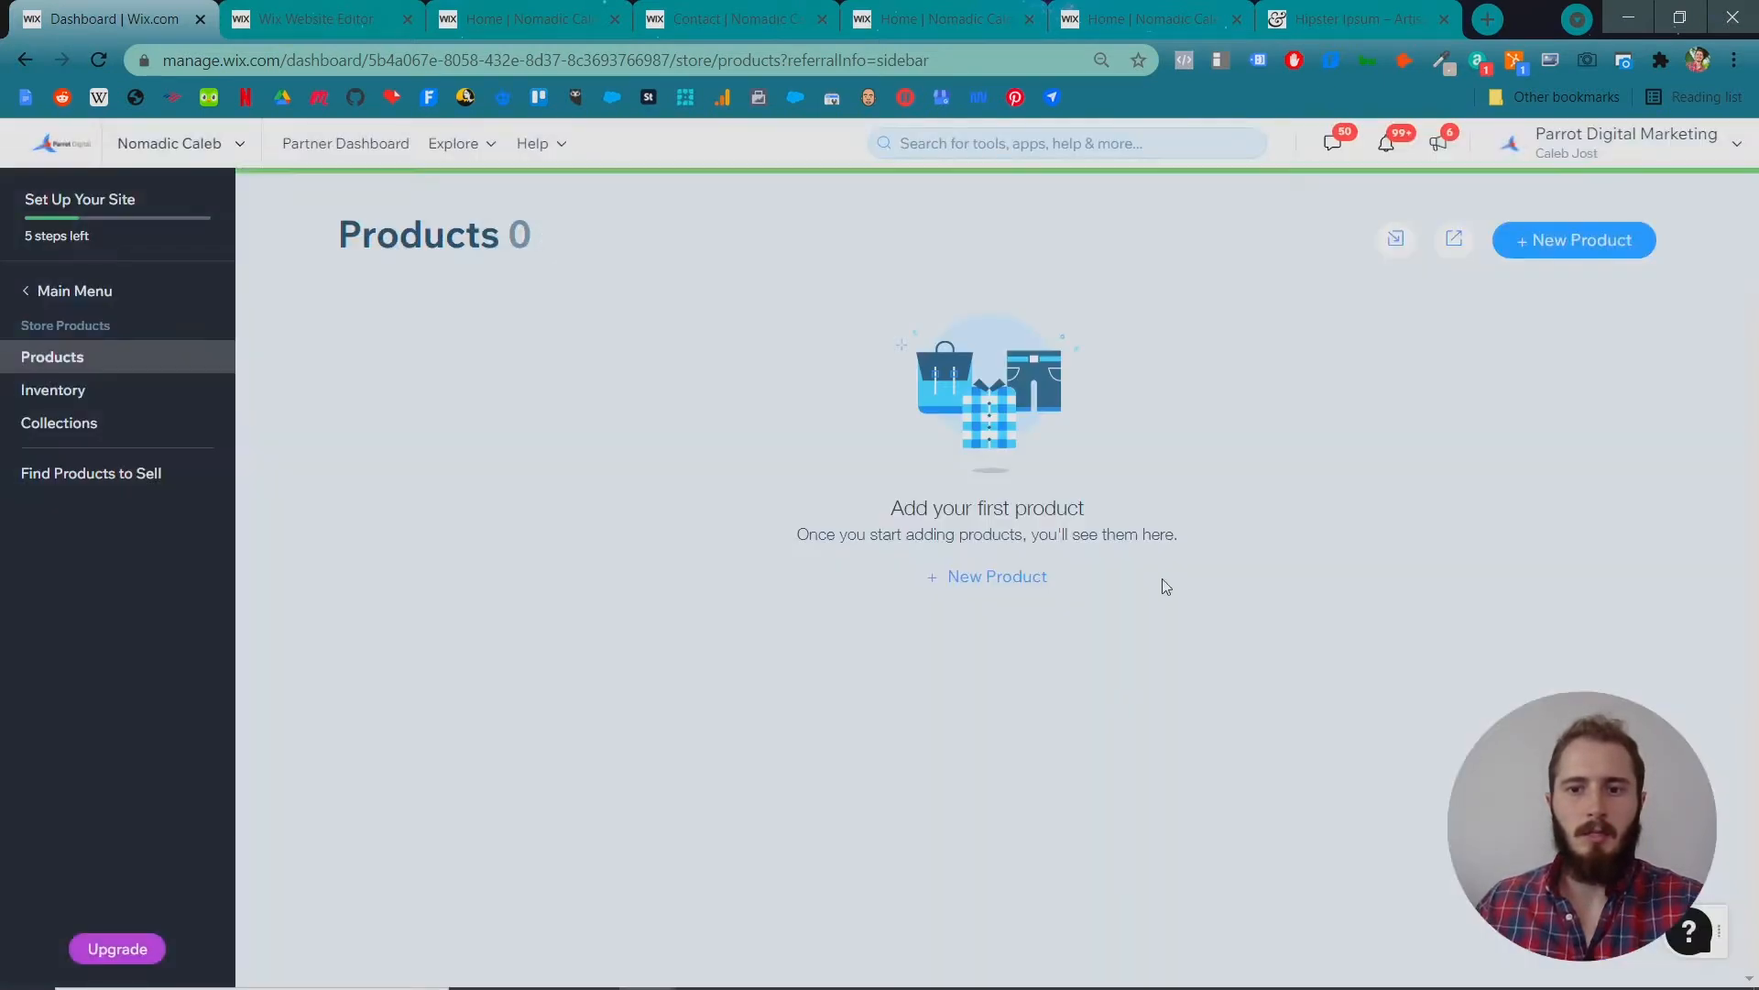
Create a new physical product and name it "T-Shirt".
click(1562, 244)
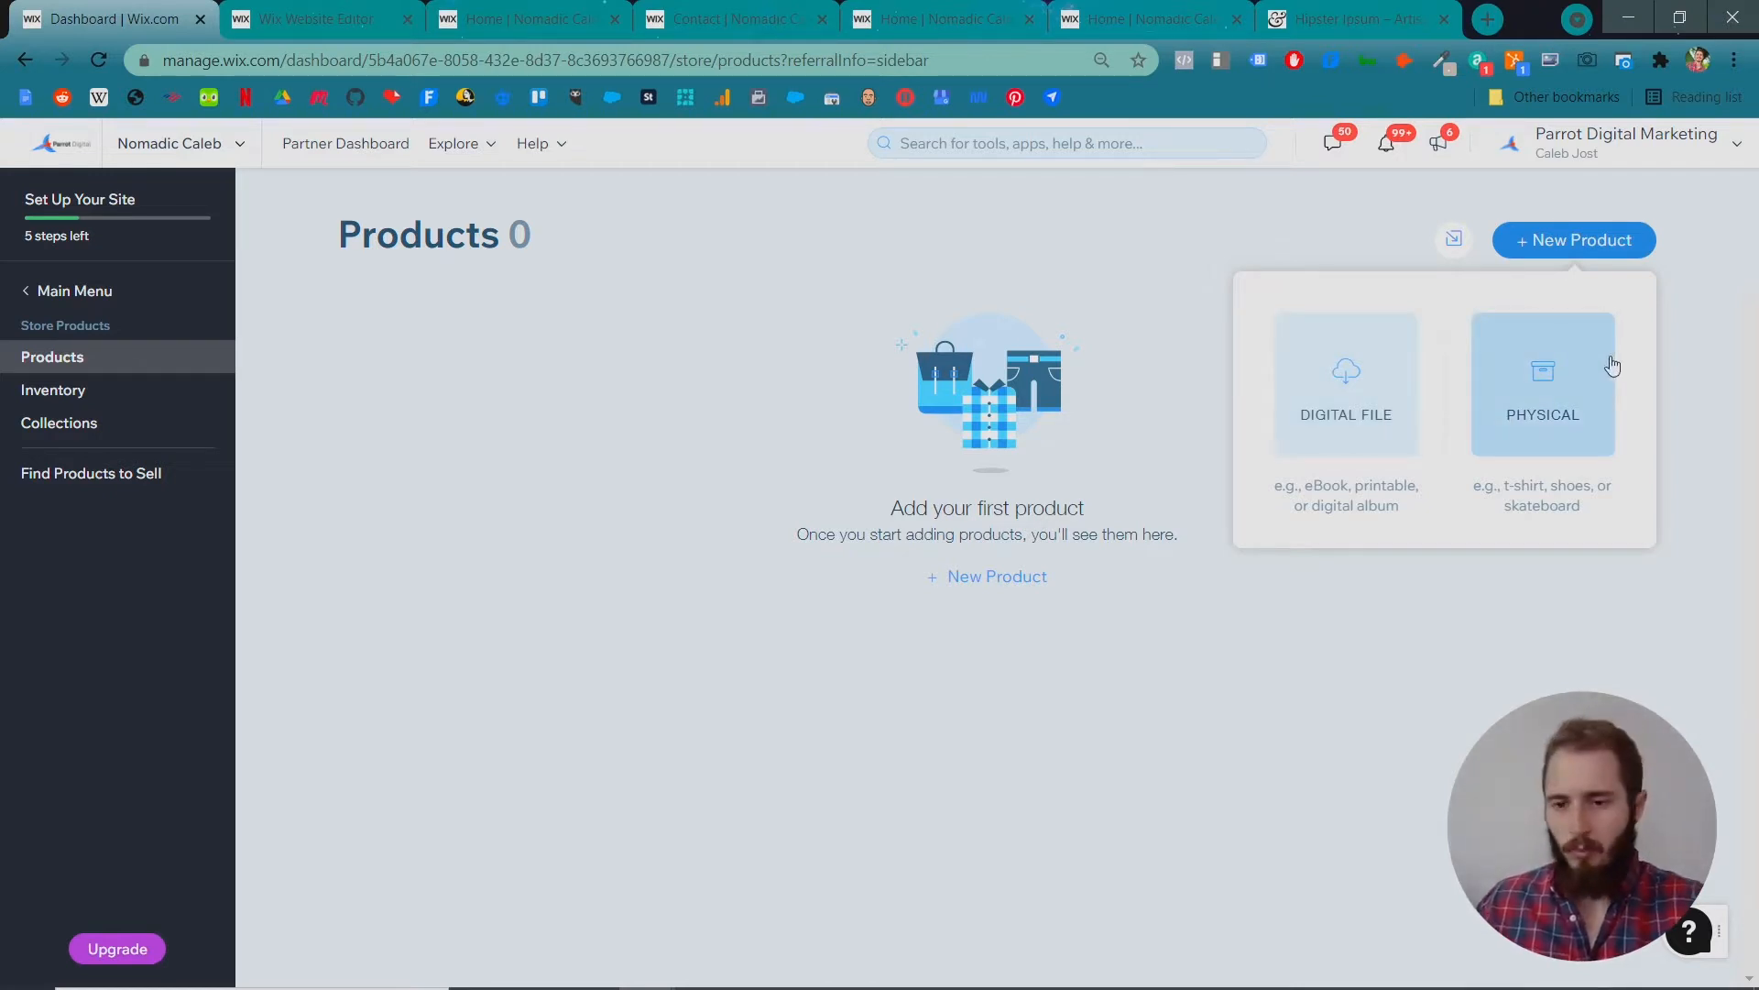
click(1530, 414)
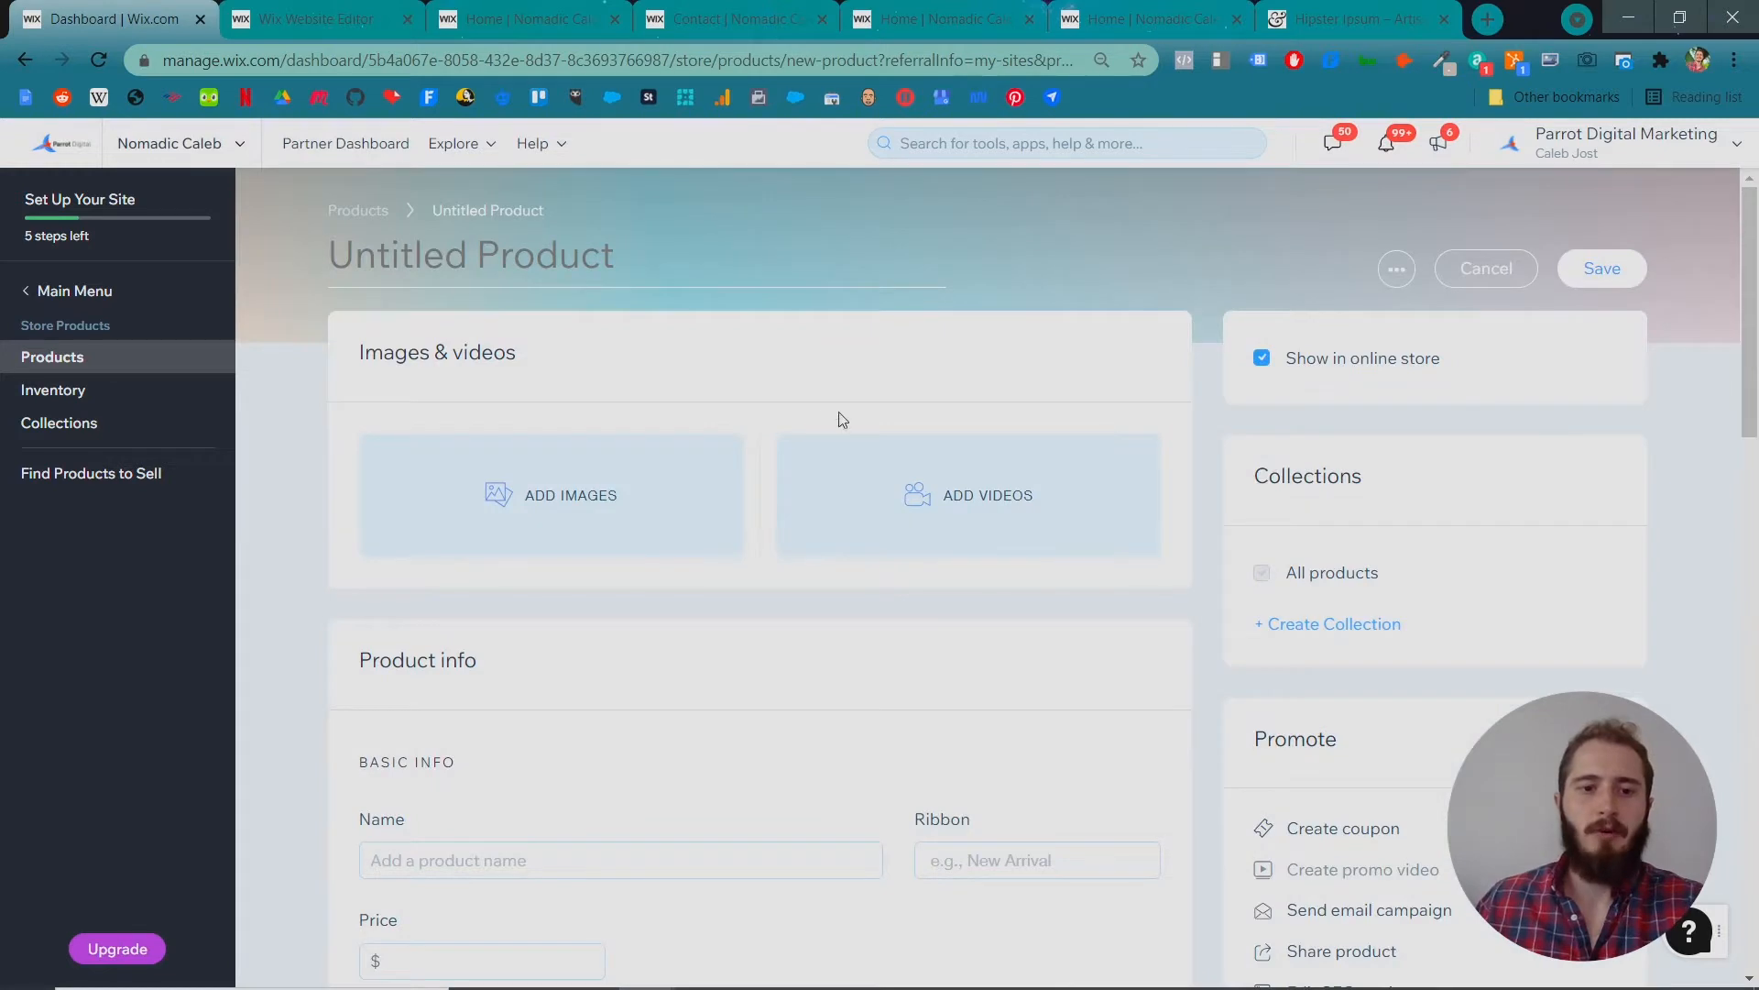
text(T)
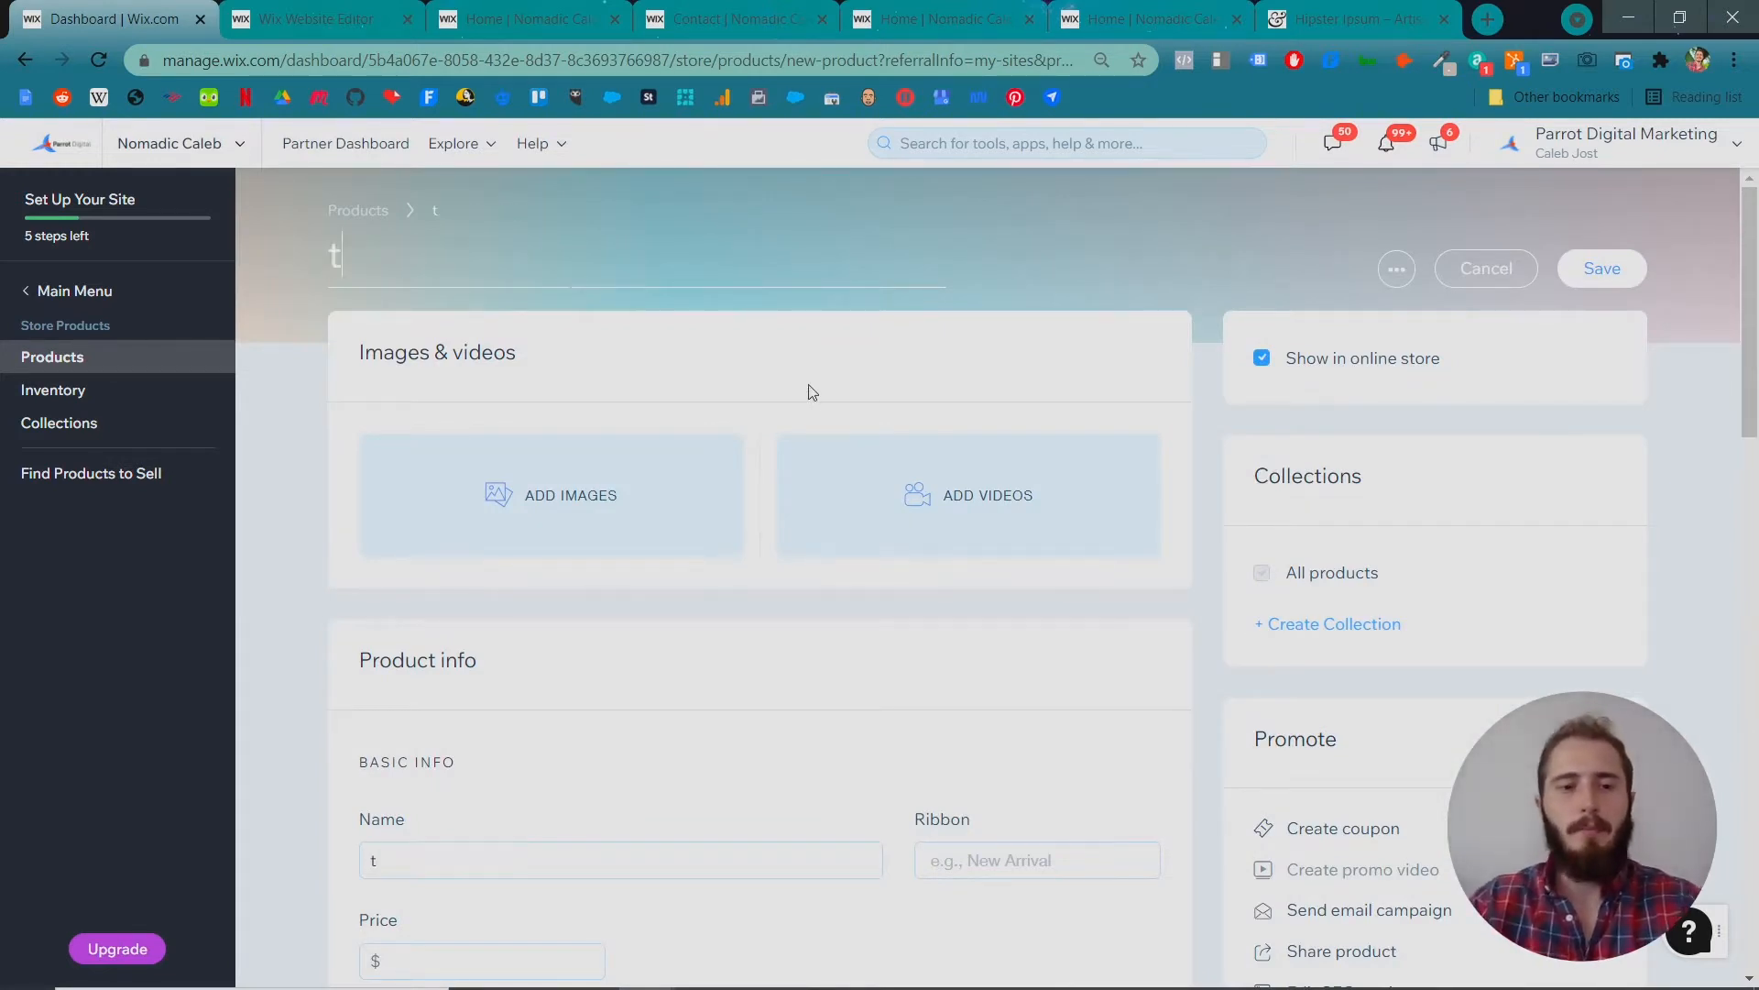
key(BackSpace)
text(T-shirt)
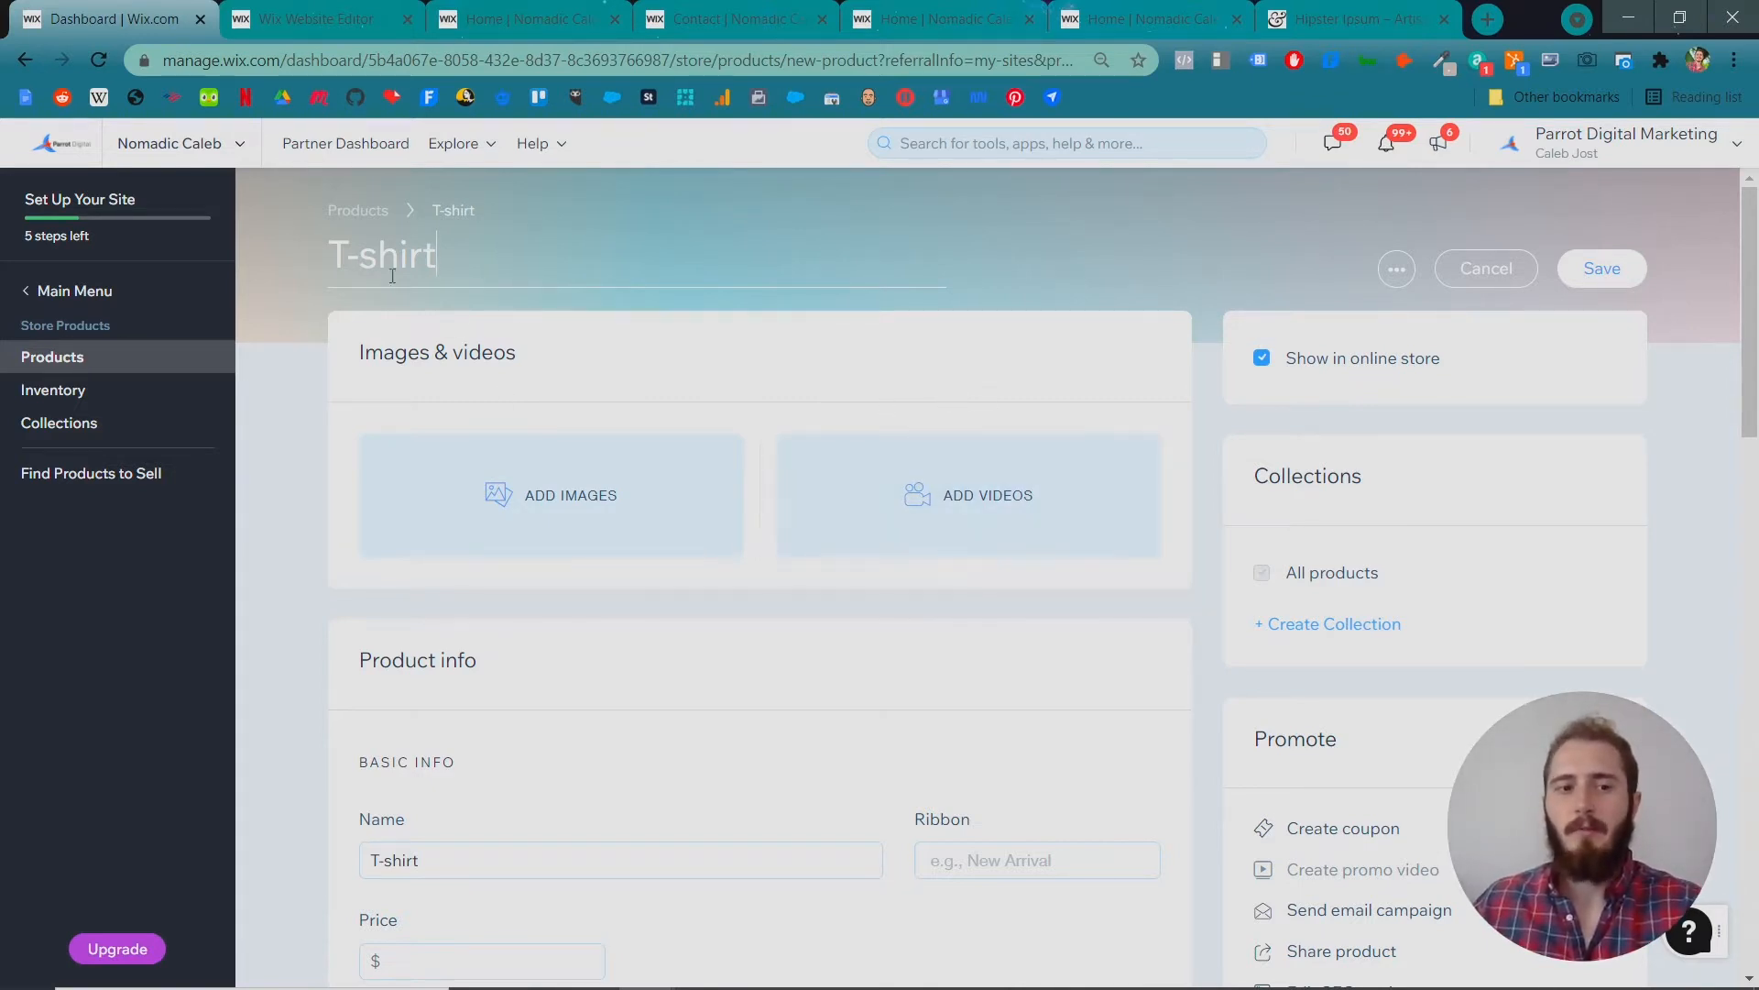
key(BackSpace)
text(S)
Add the photo of the woman in the branded white tank top as the T-Shirt's product image.
click(502, 478)
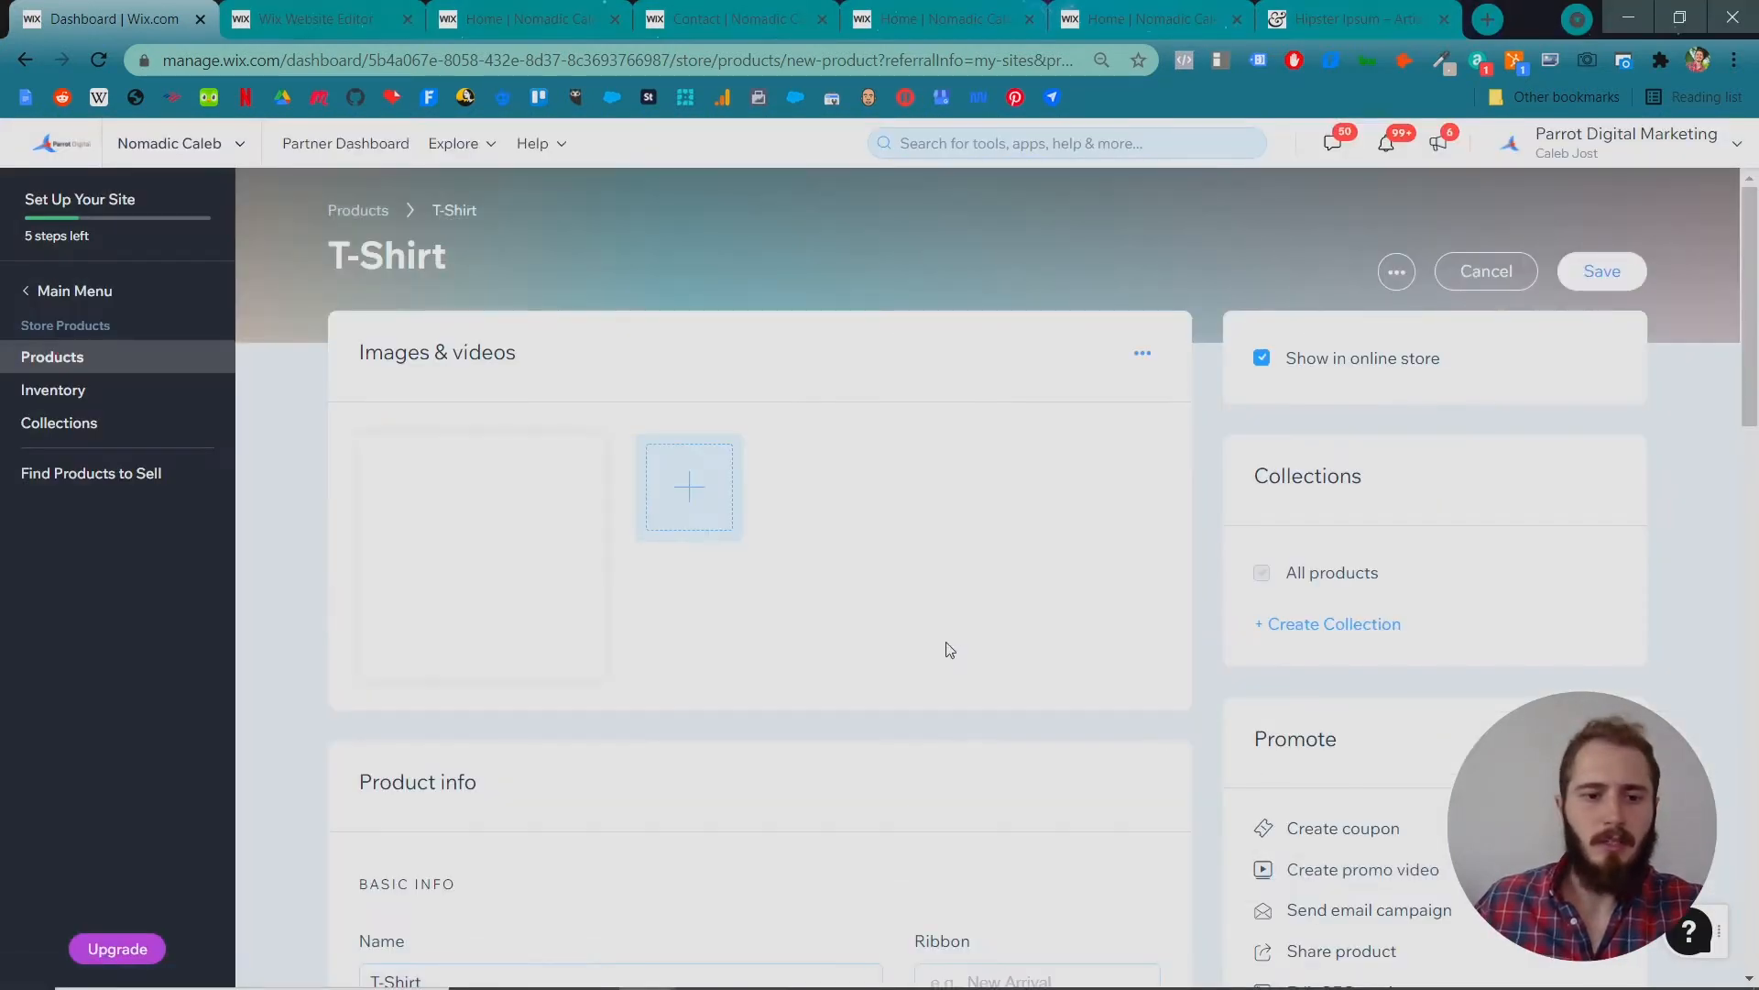
scroll(936, 648, down, 3)
scroll(912, 628, up, 2)
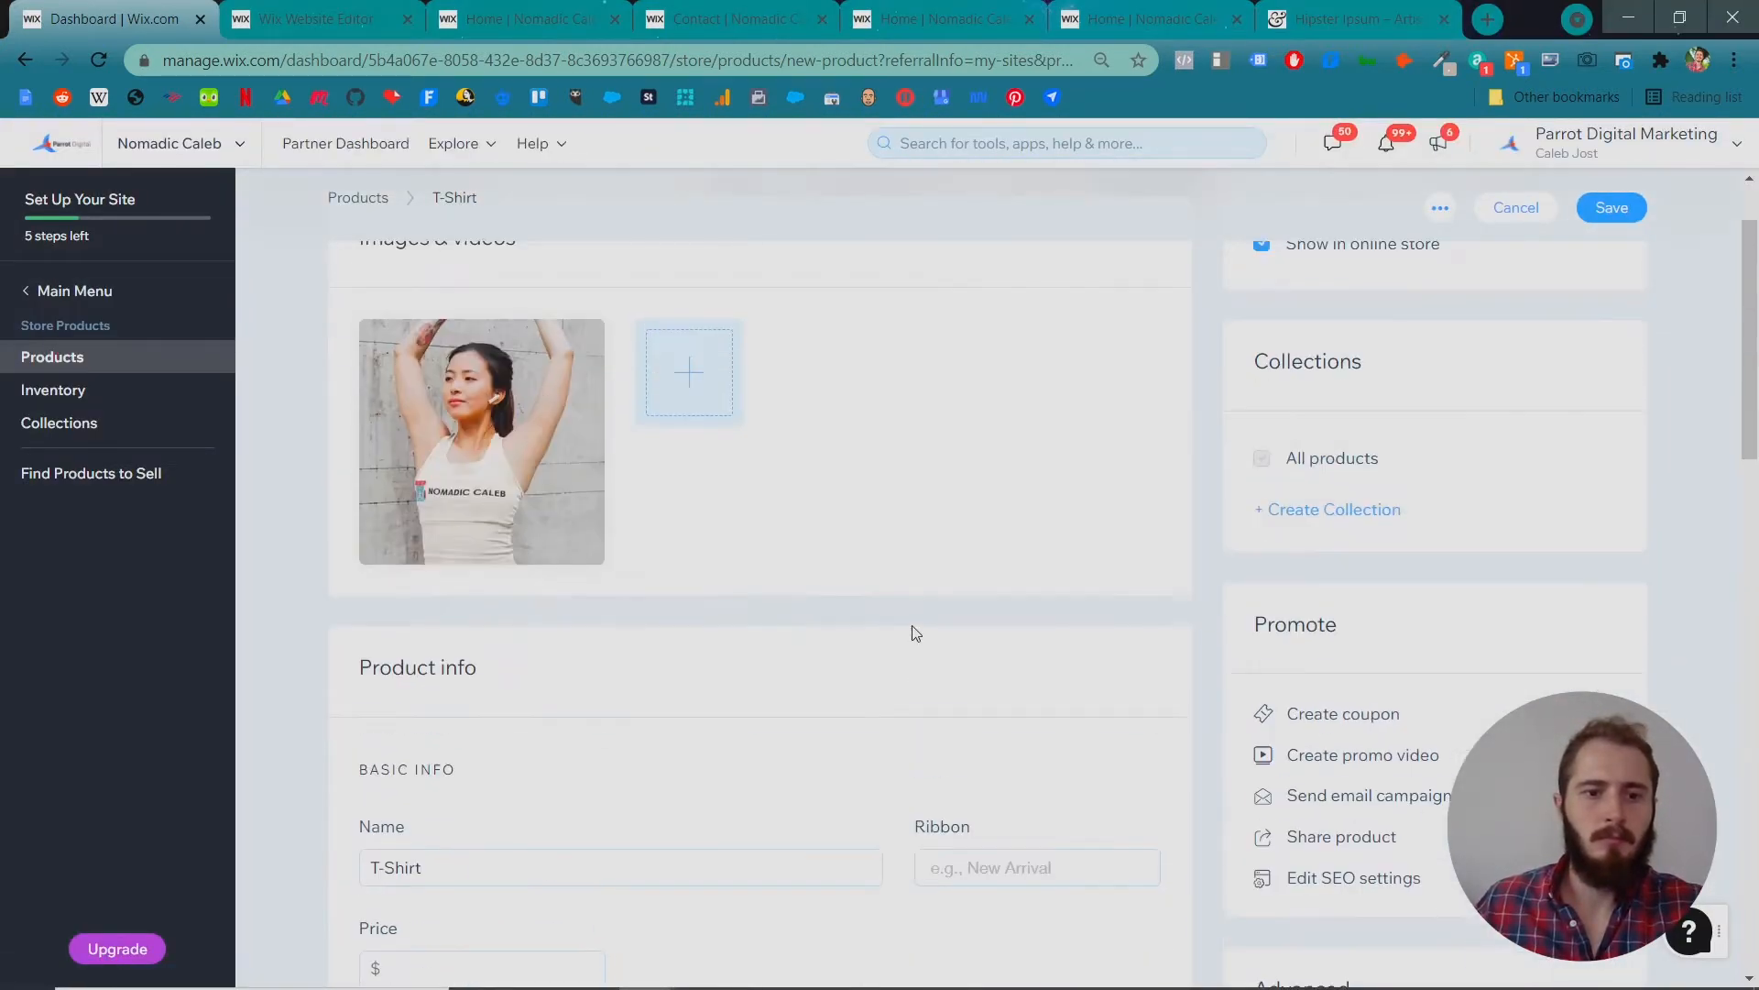
scroll(706, 618, down, 3)
scroll(895, 600, up, 4)
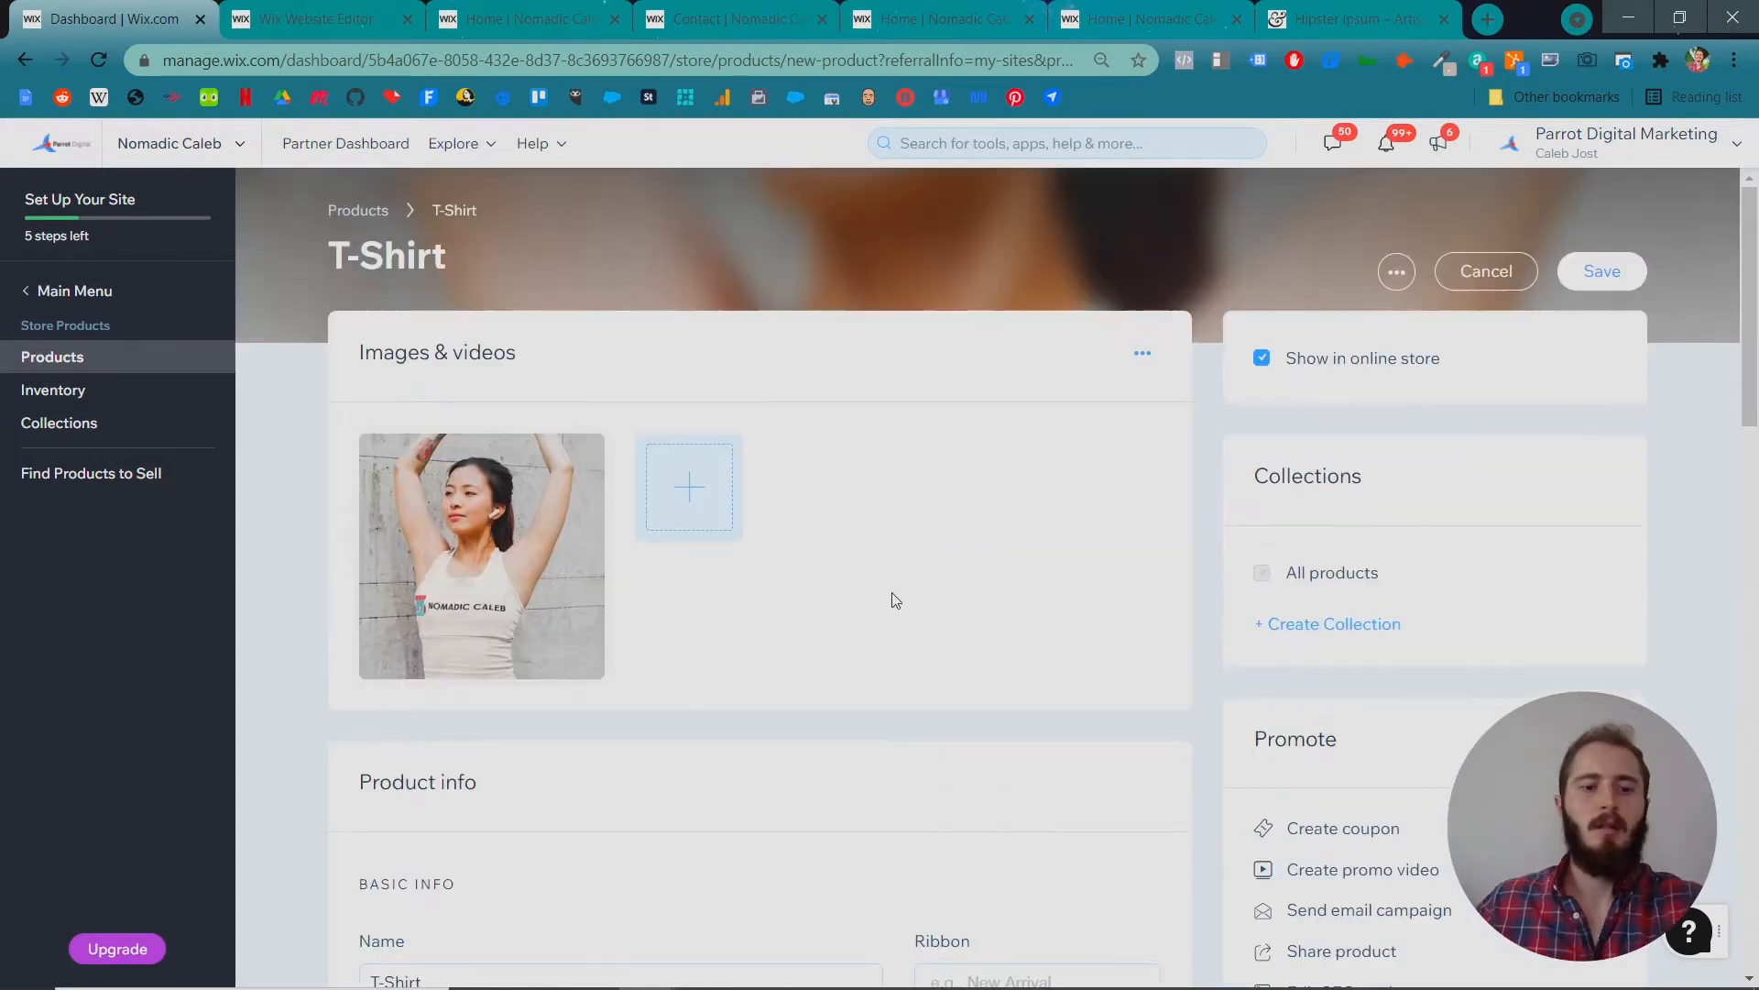
Give the T-Shirt a "Best Seller" ribbon in the basic info.
scroll(884, 599, down, 5)
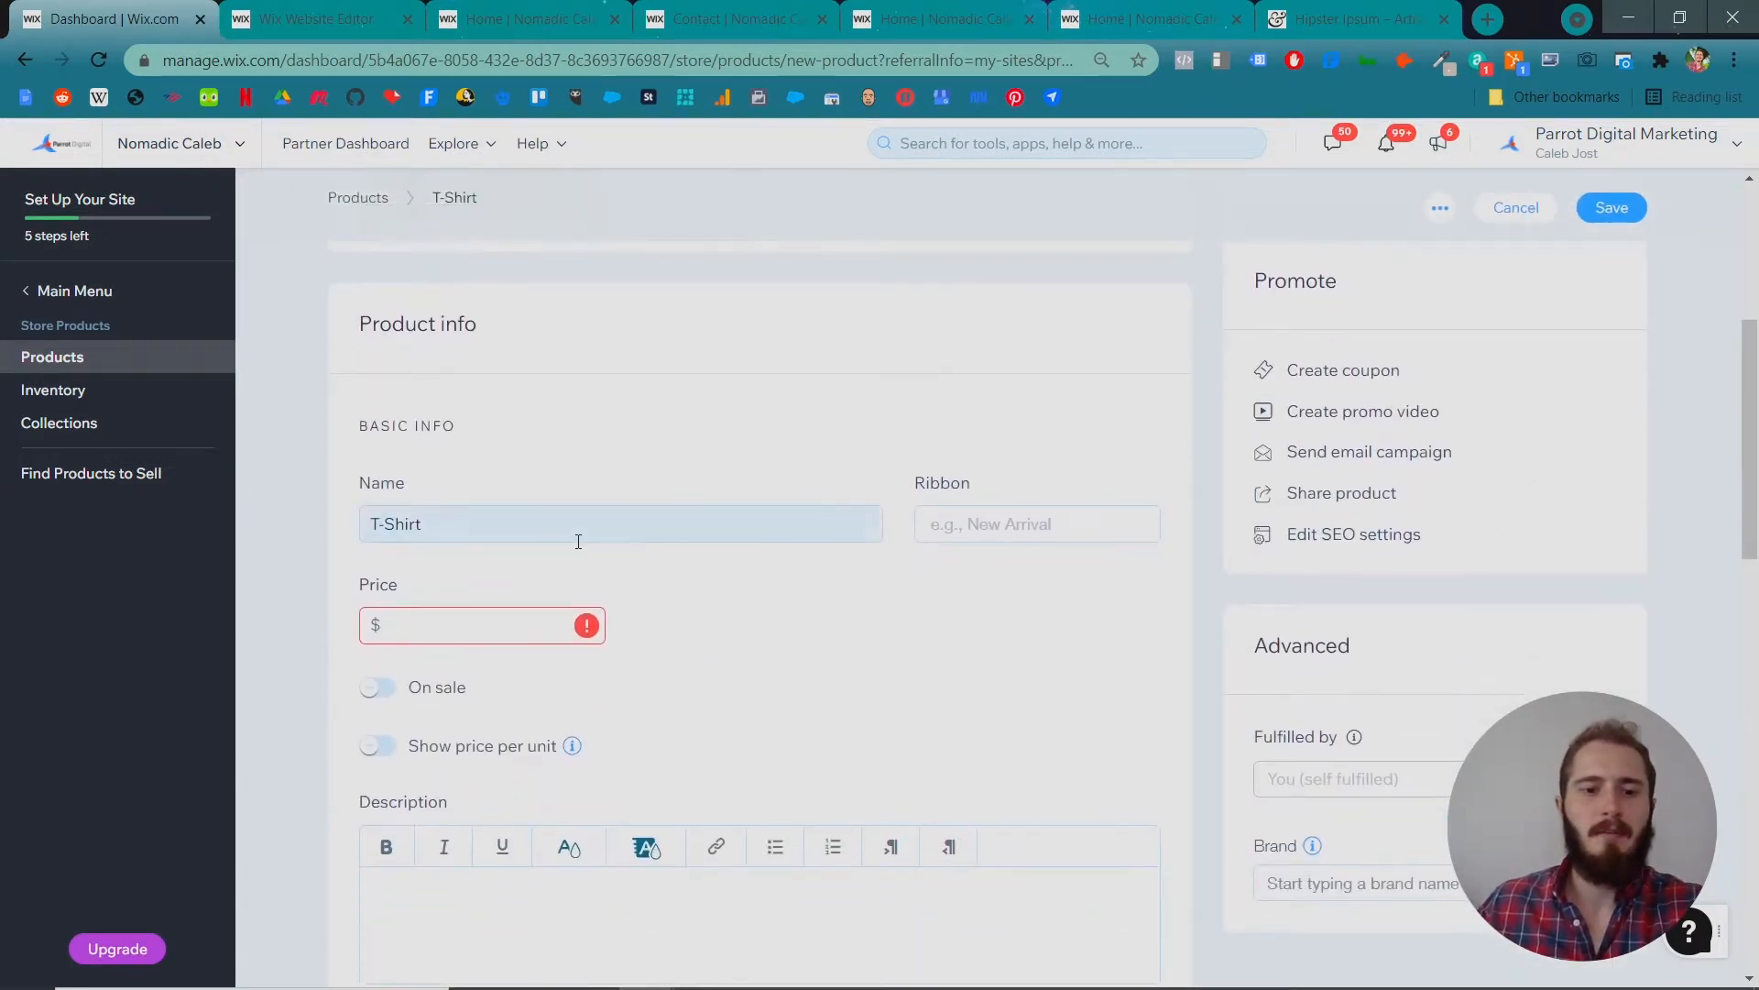
click(973, 509)
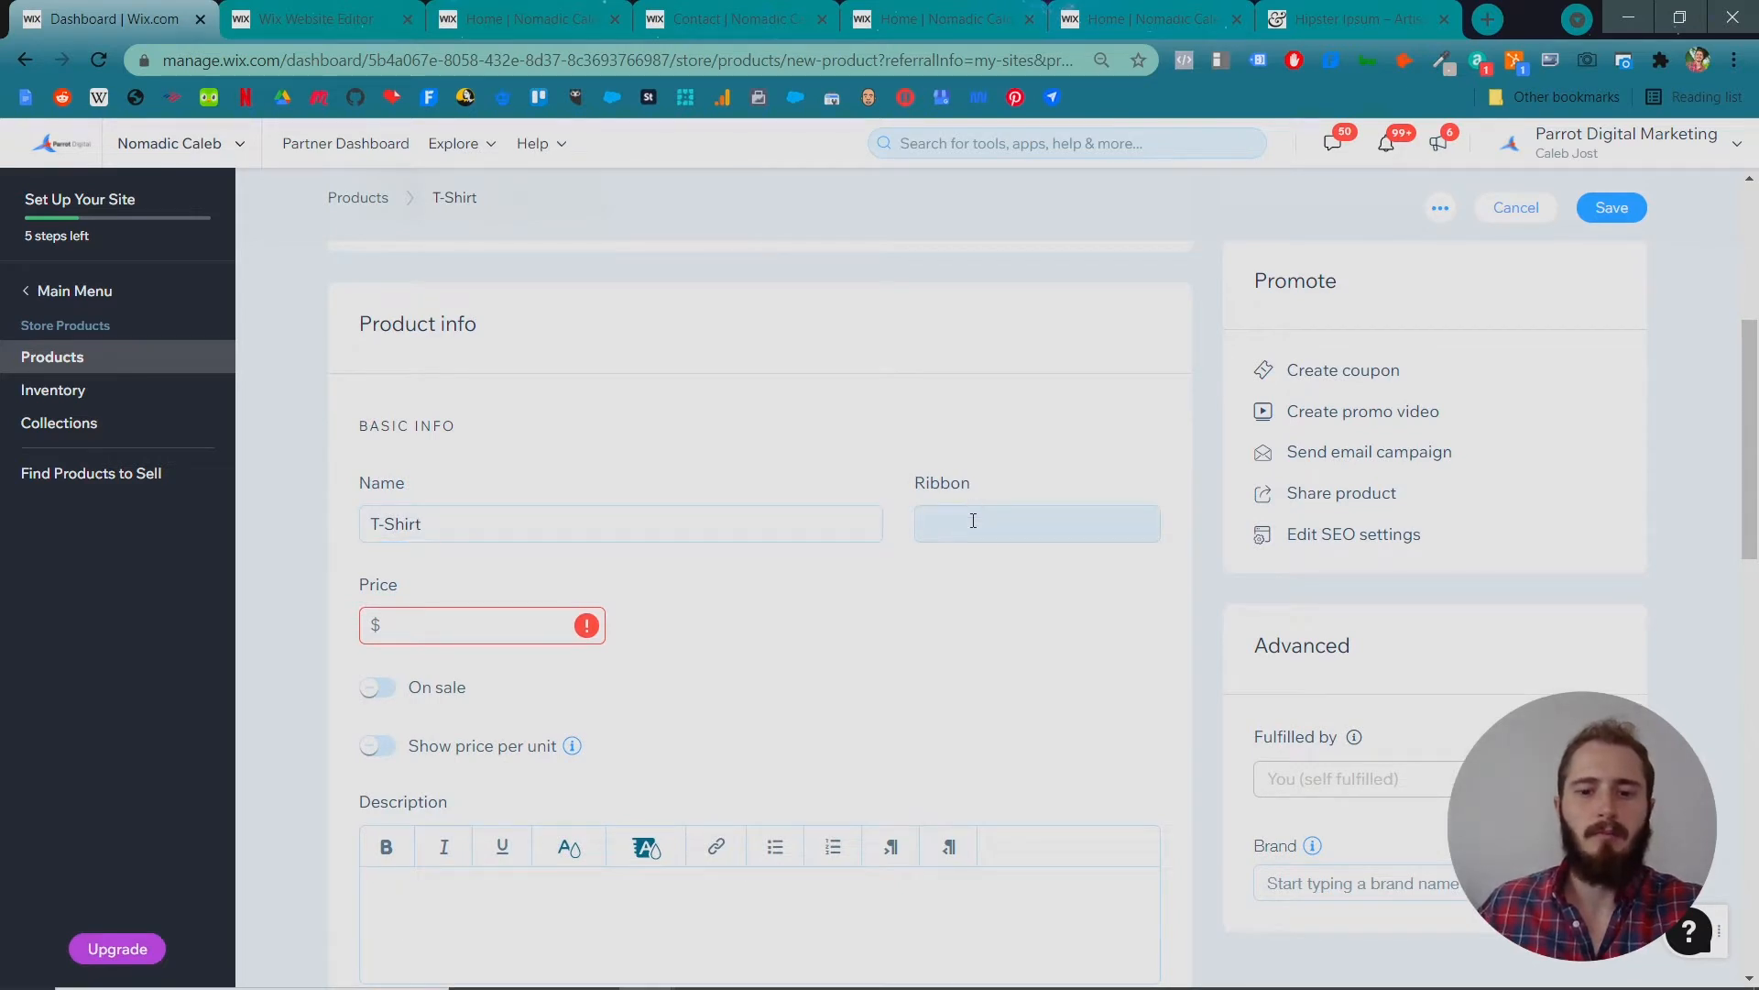
click(973, 527)
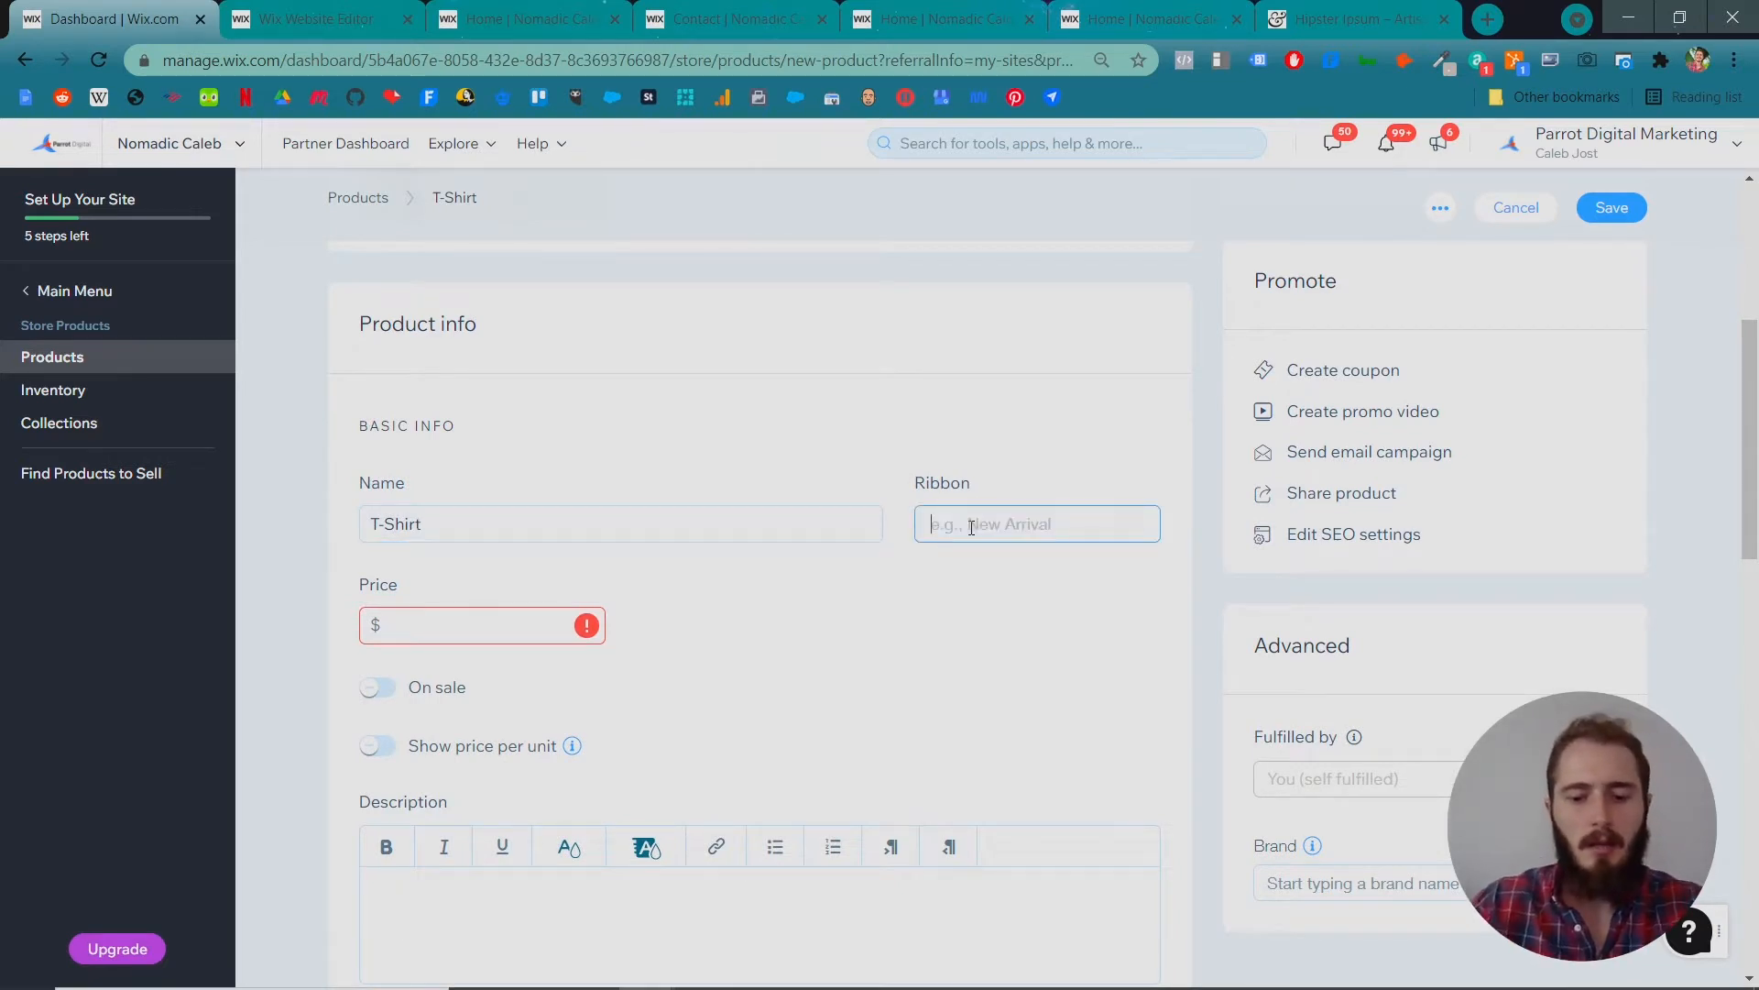
text(Best Seller)
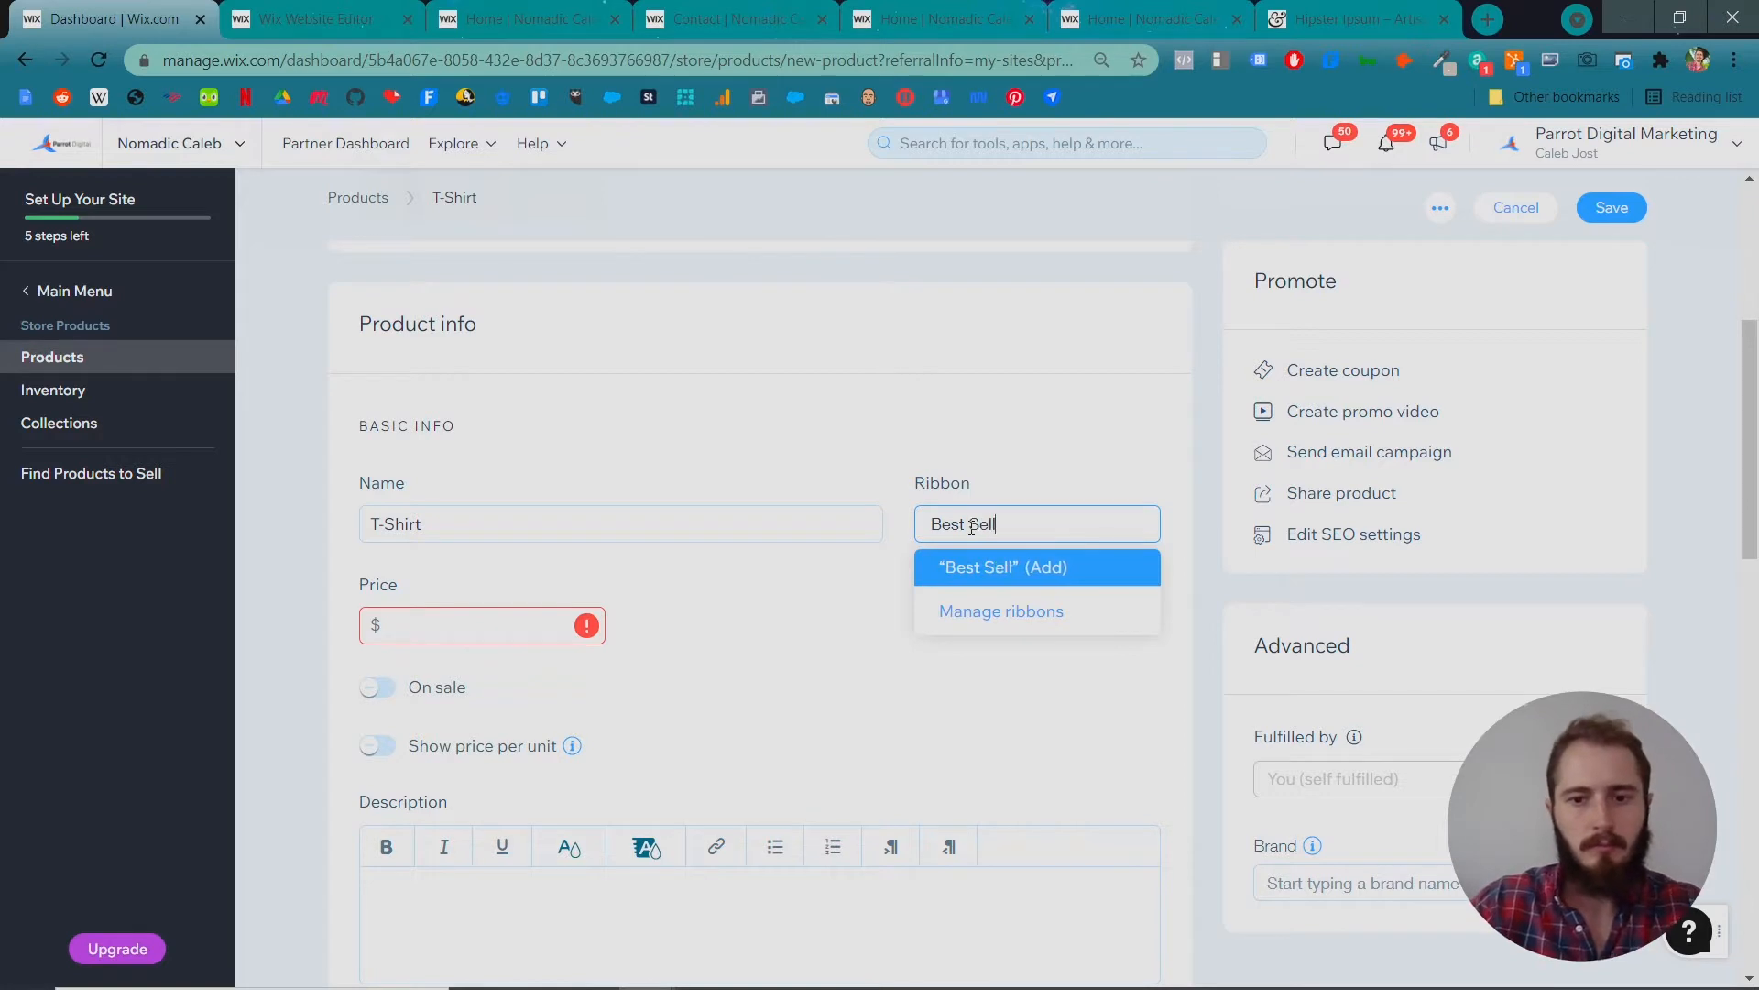
key(Return)
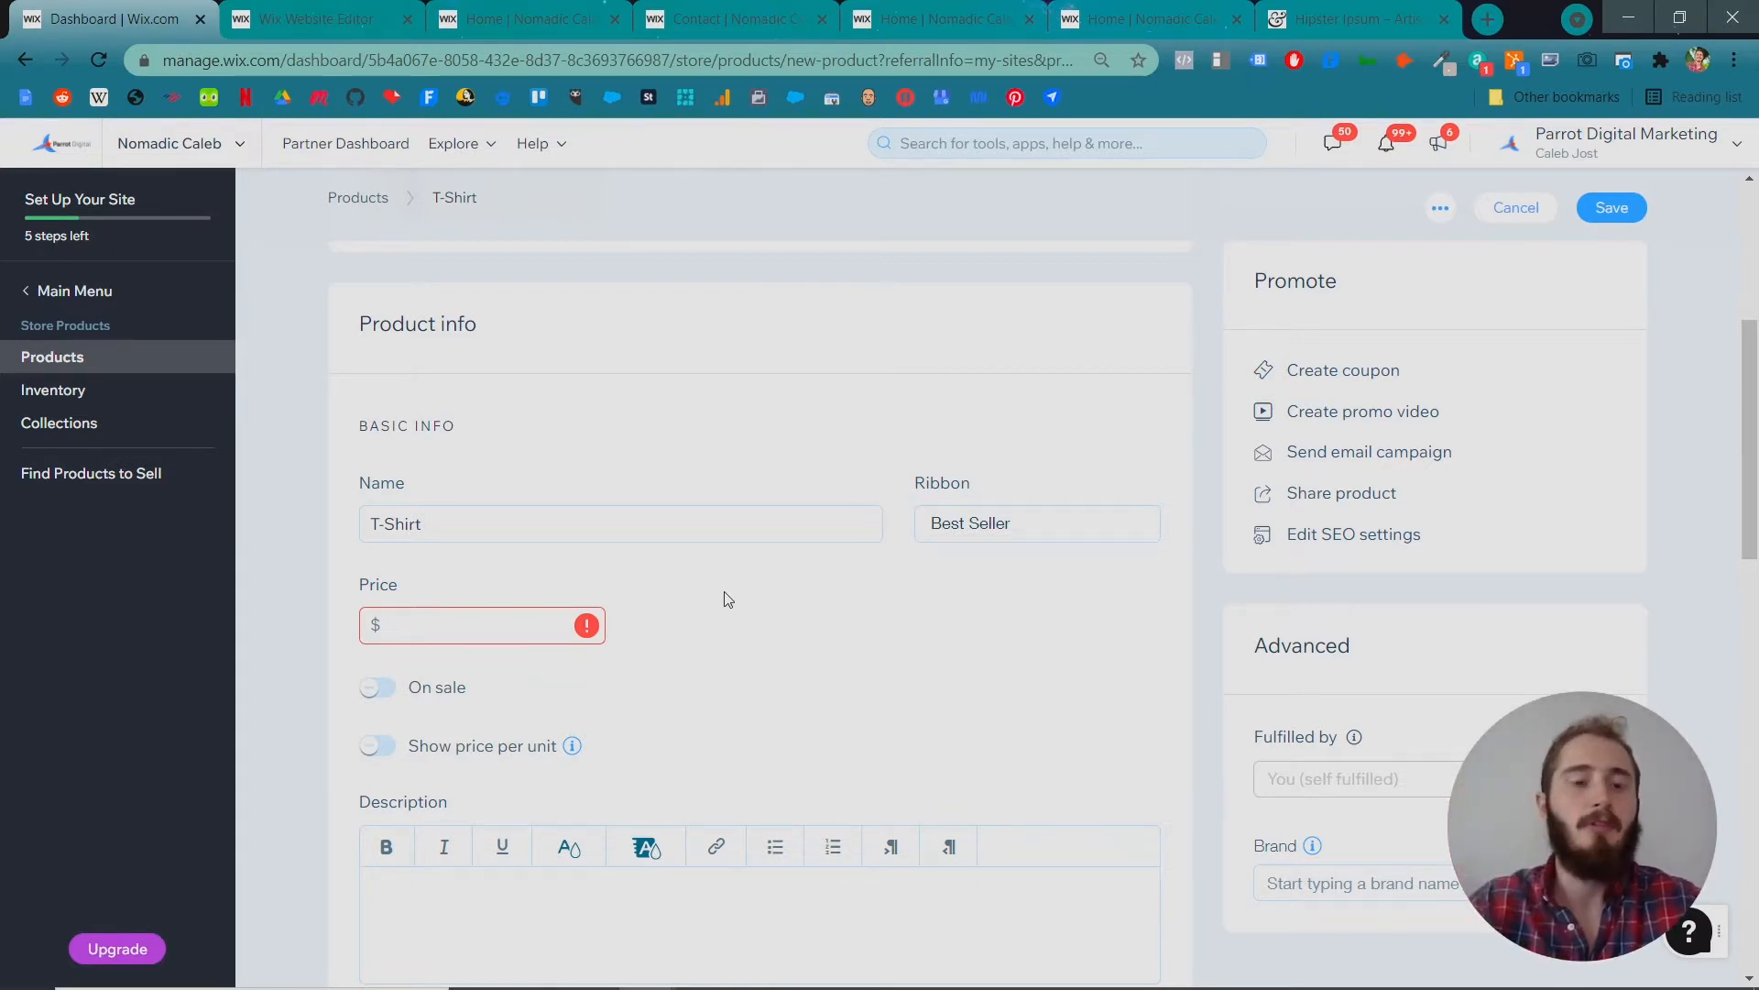
Set the T-Shirt's price to $29.99 and put it on sale with a 10% discount.
click(552, 626)
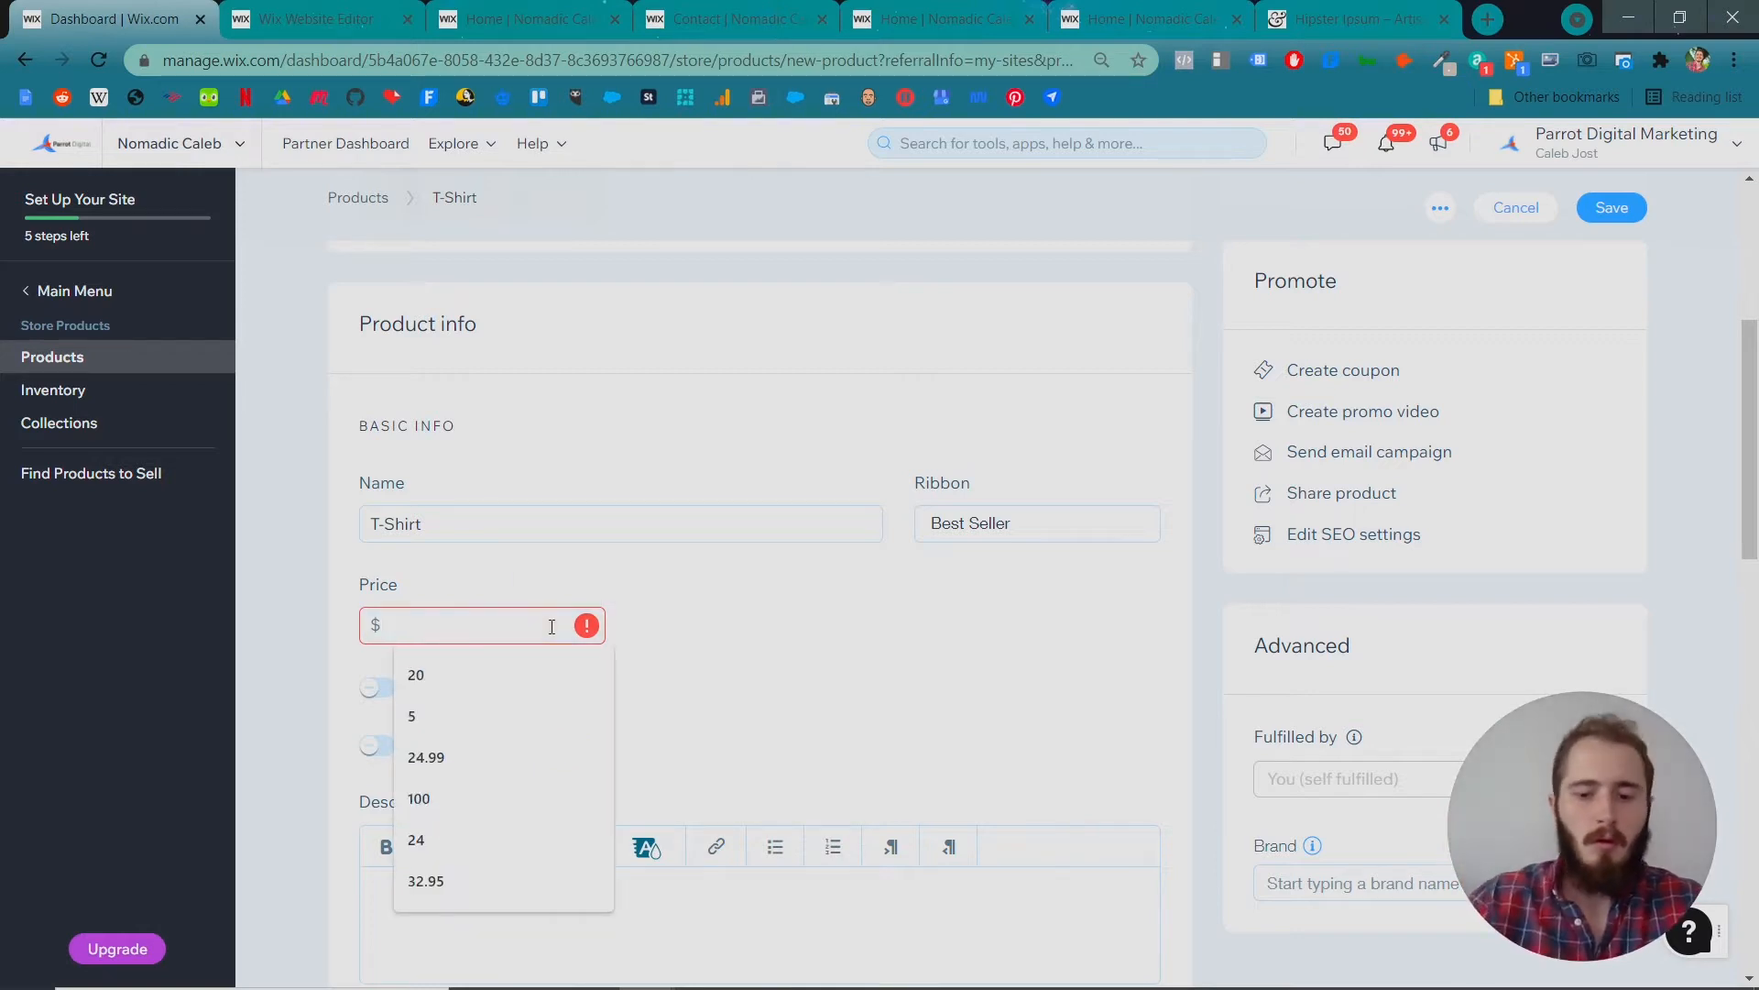
text(29.99)
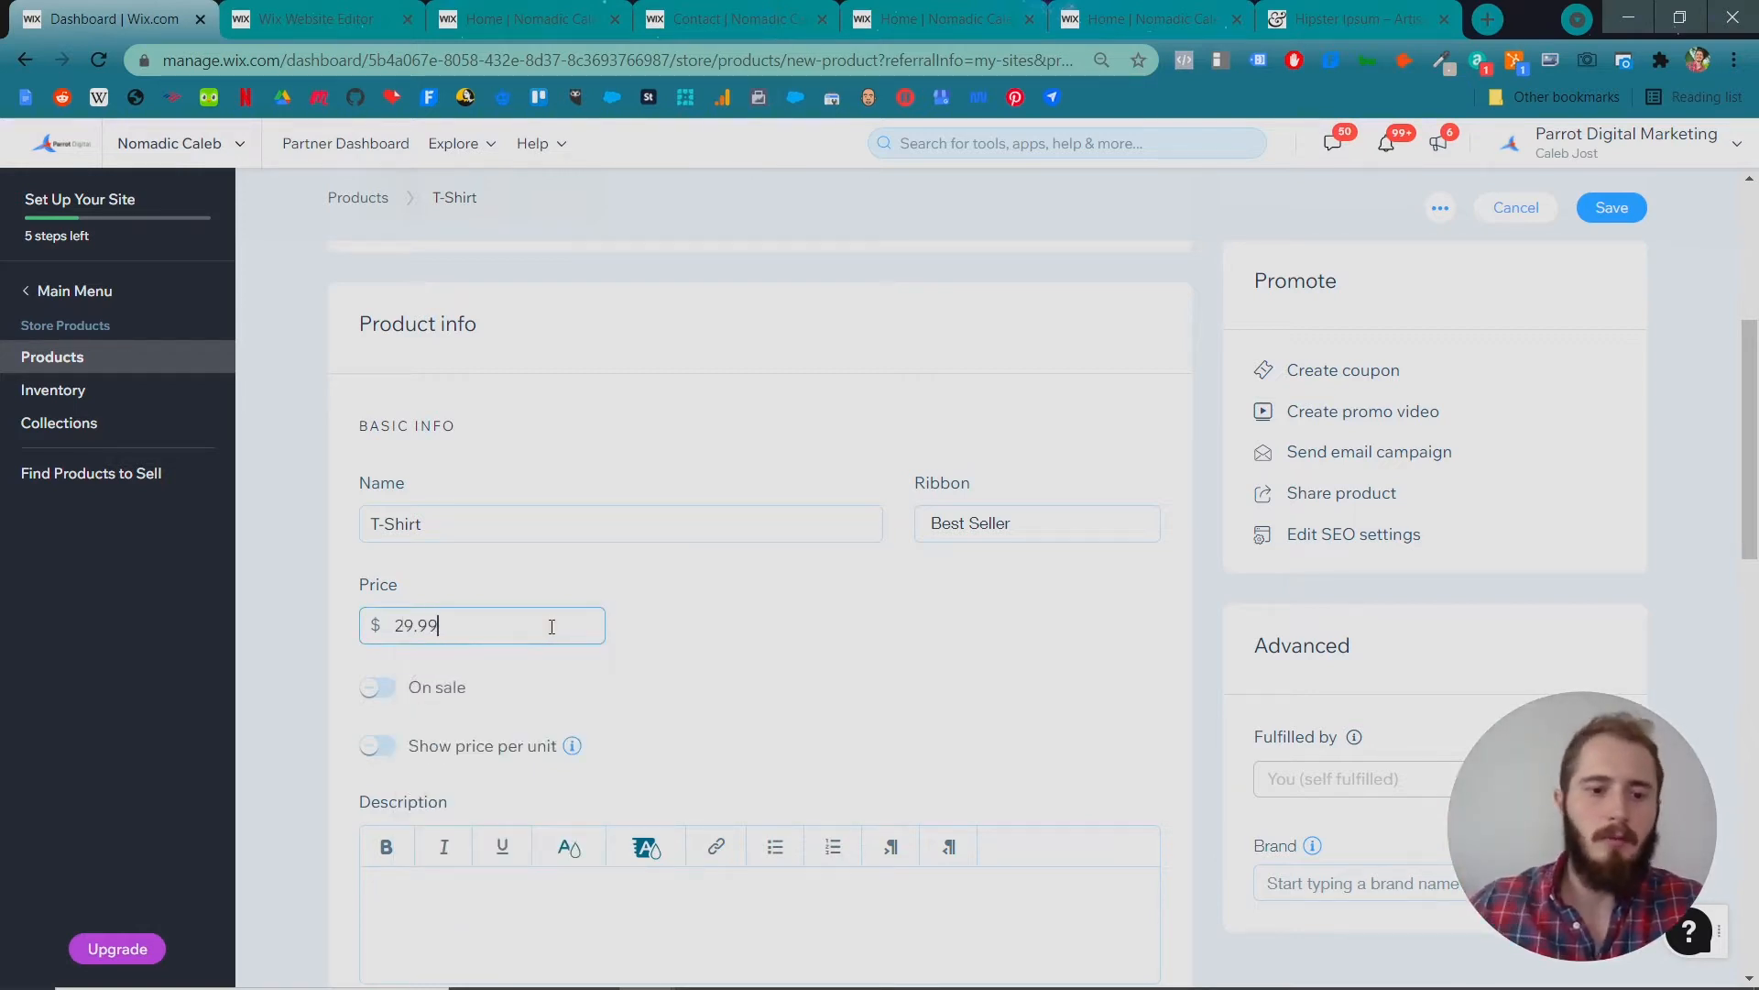
click(377, 687)
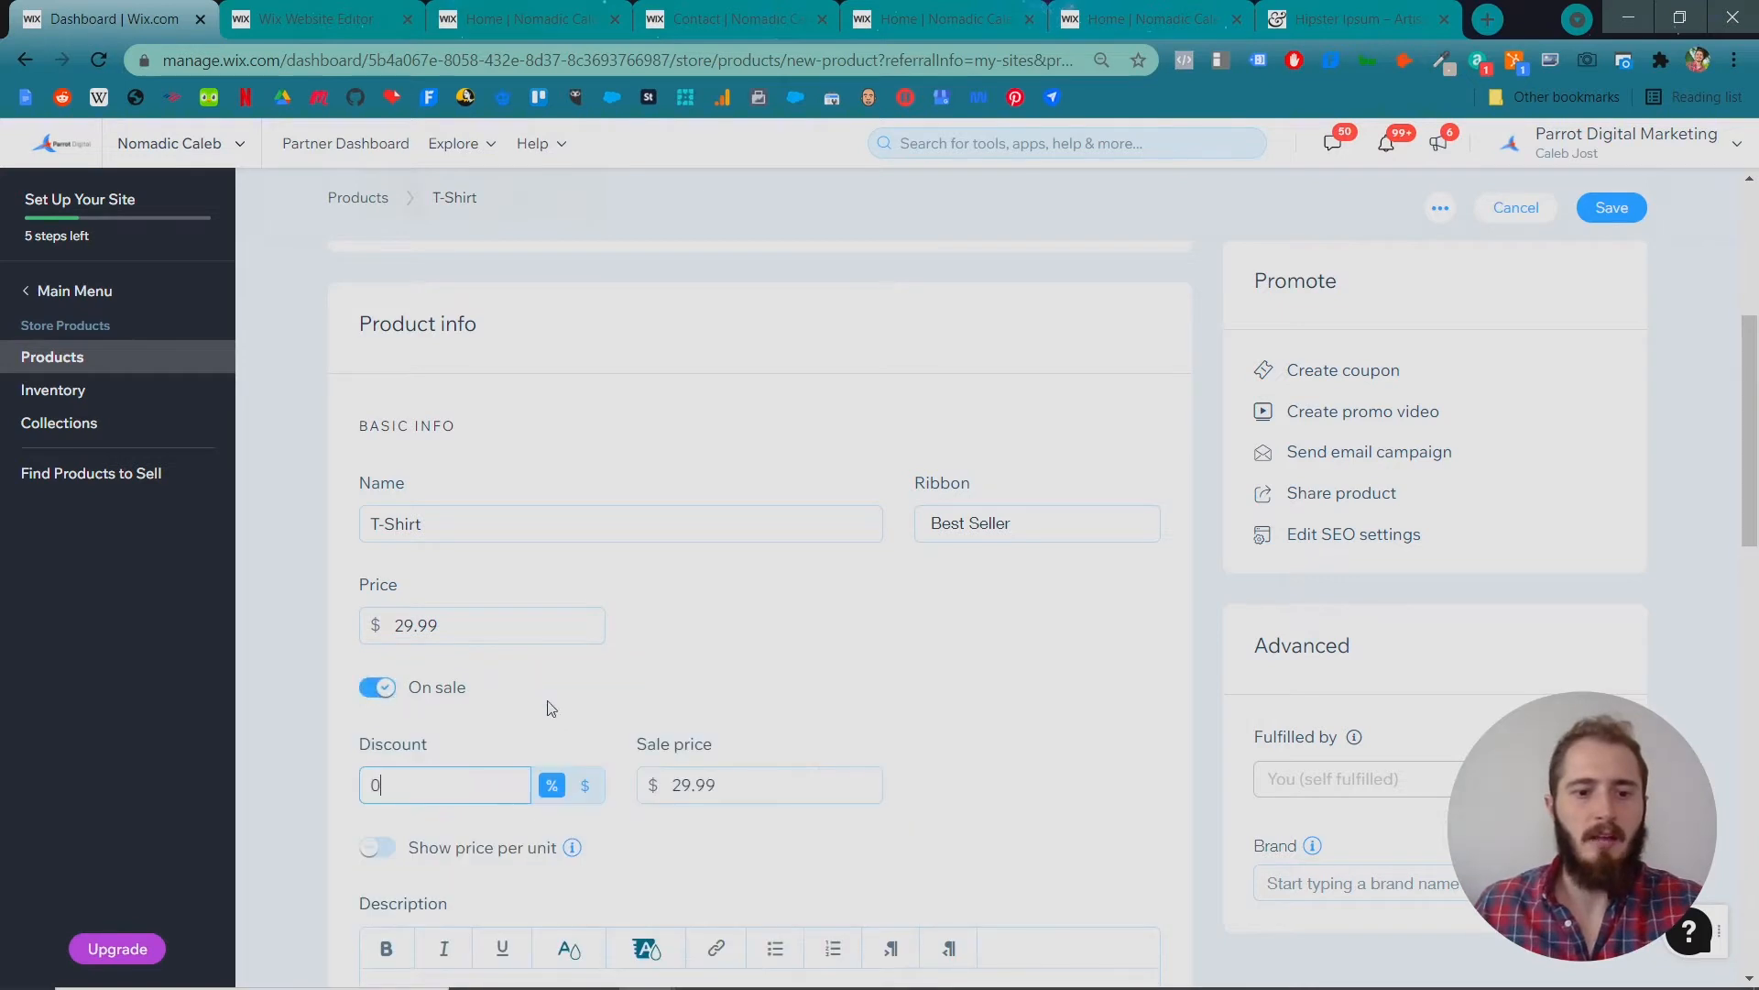
click(585, 785)
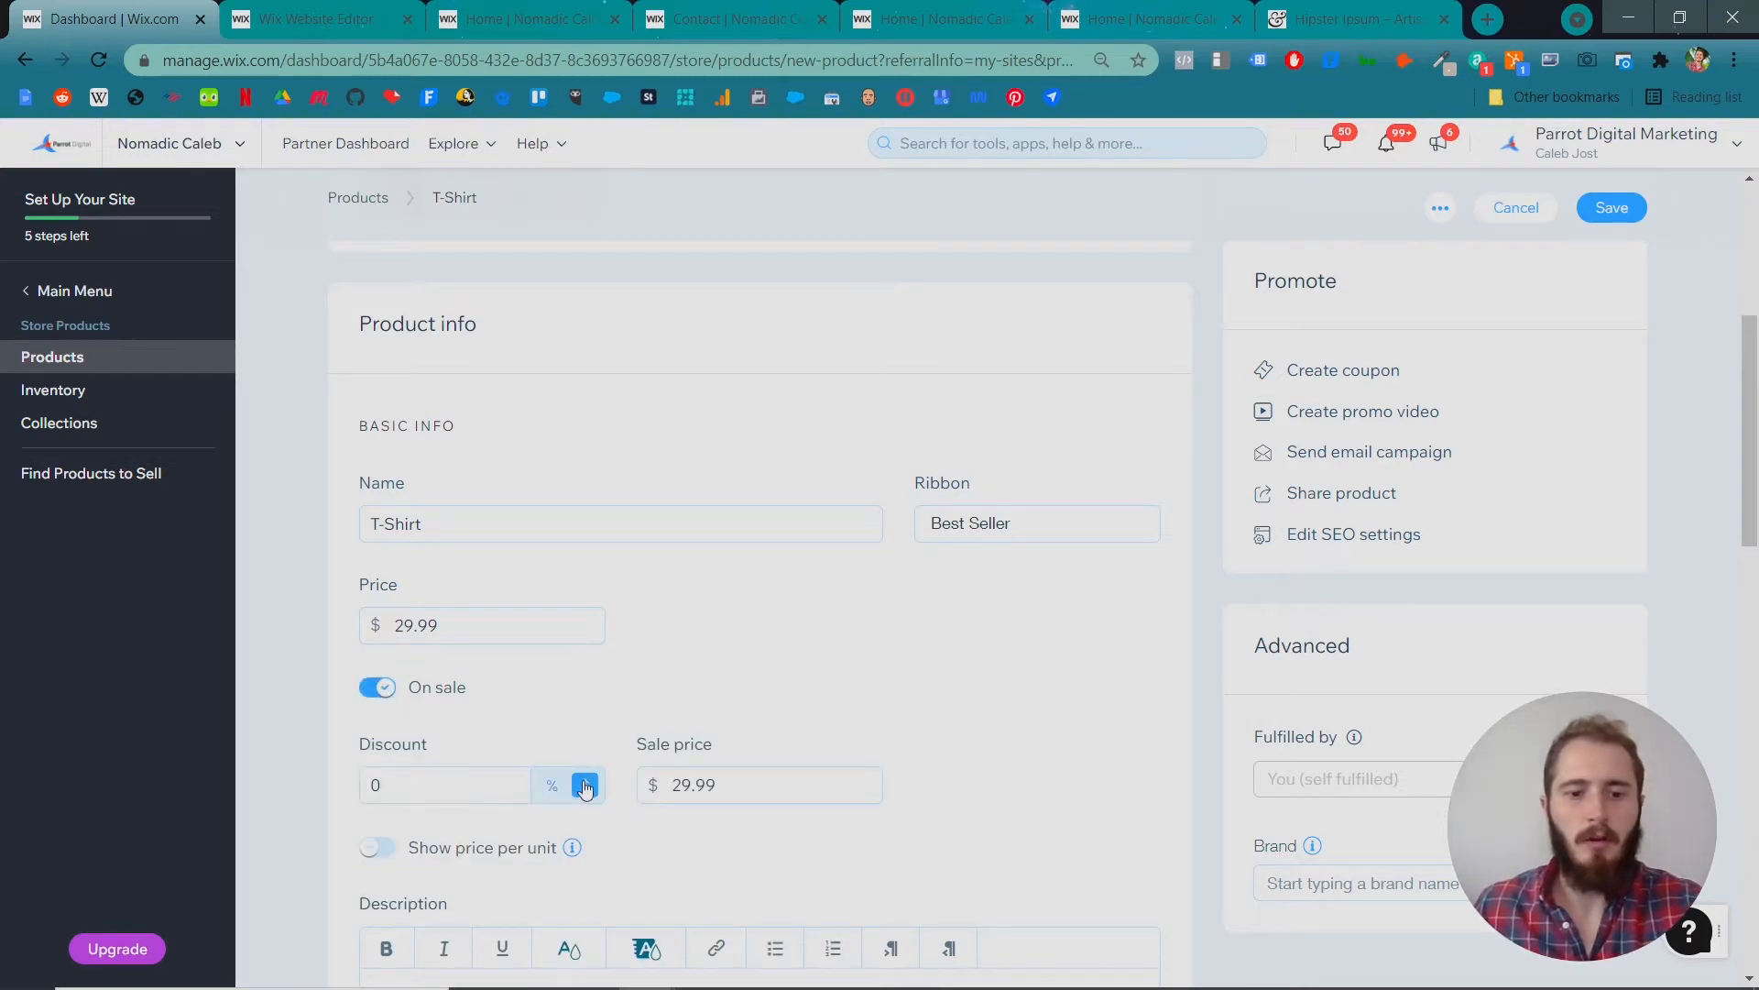
click(551, 787)
click(373, 784)
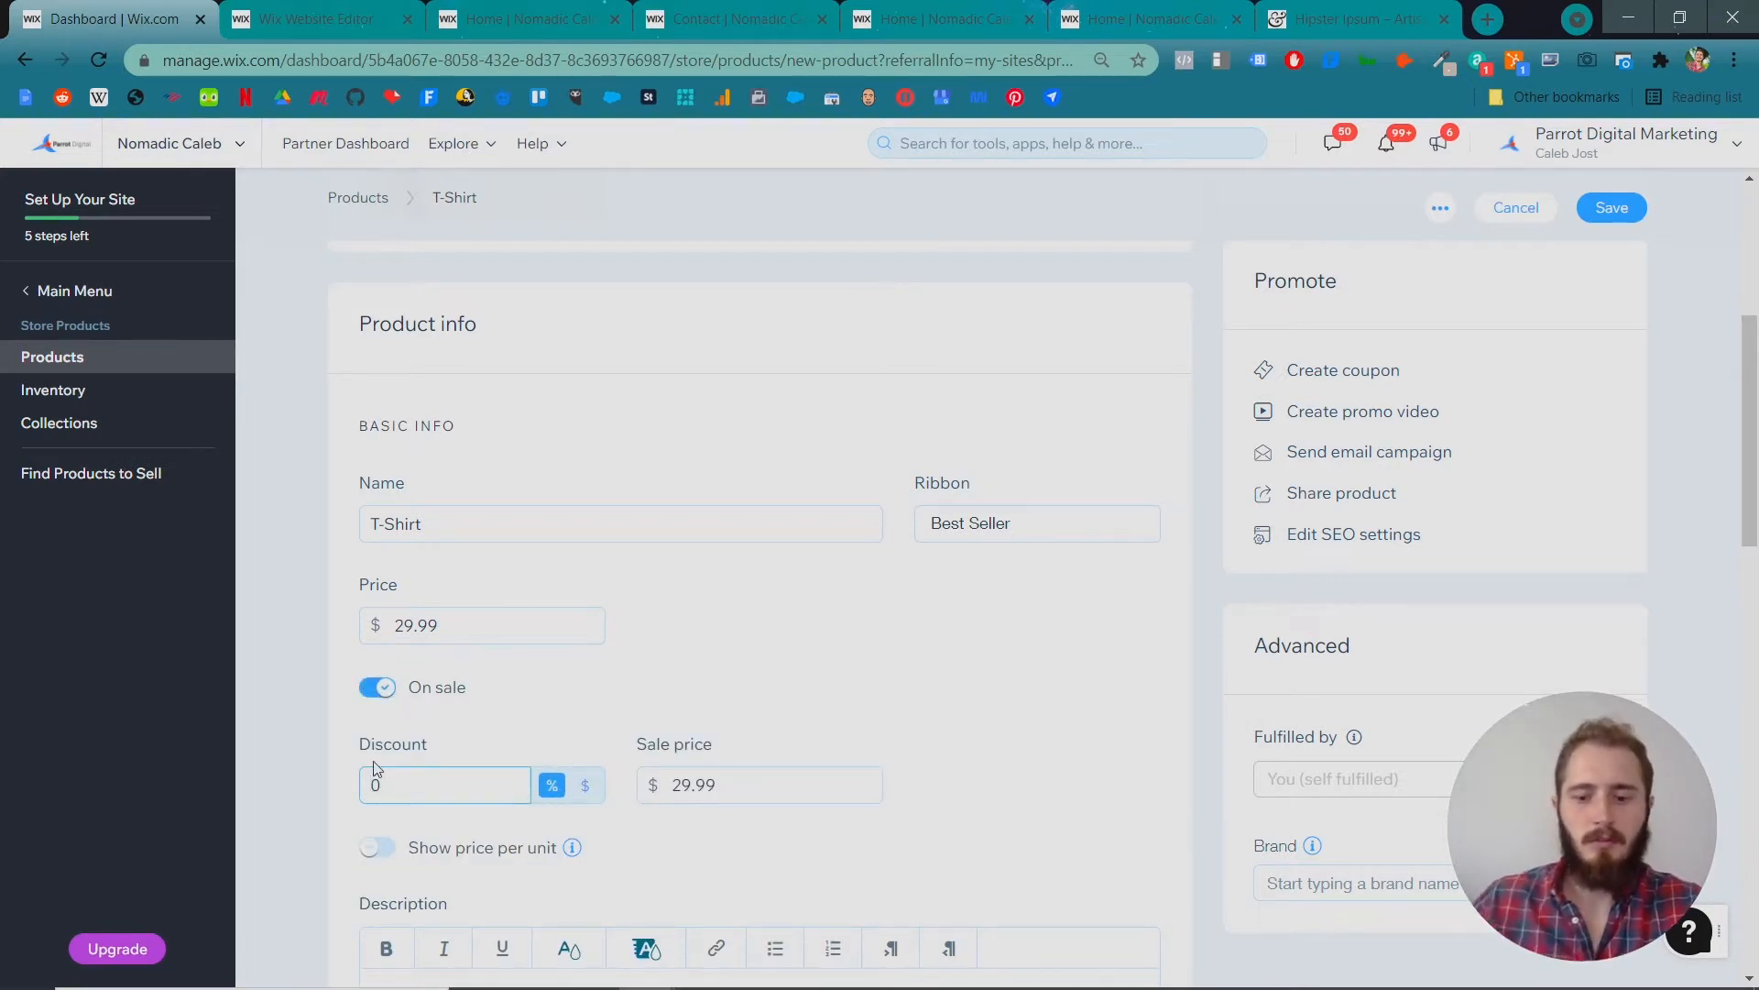
text(1)
click(510, 719)
scroll(512, 779, down, 3)
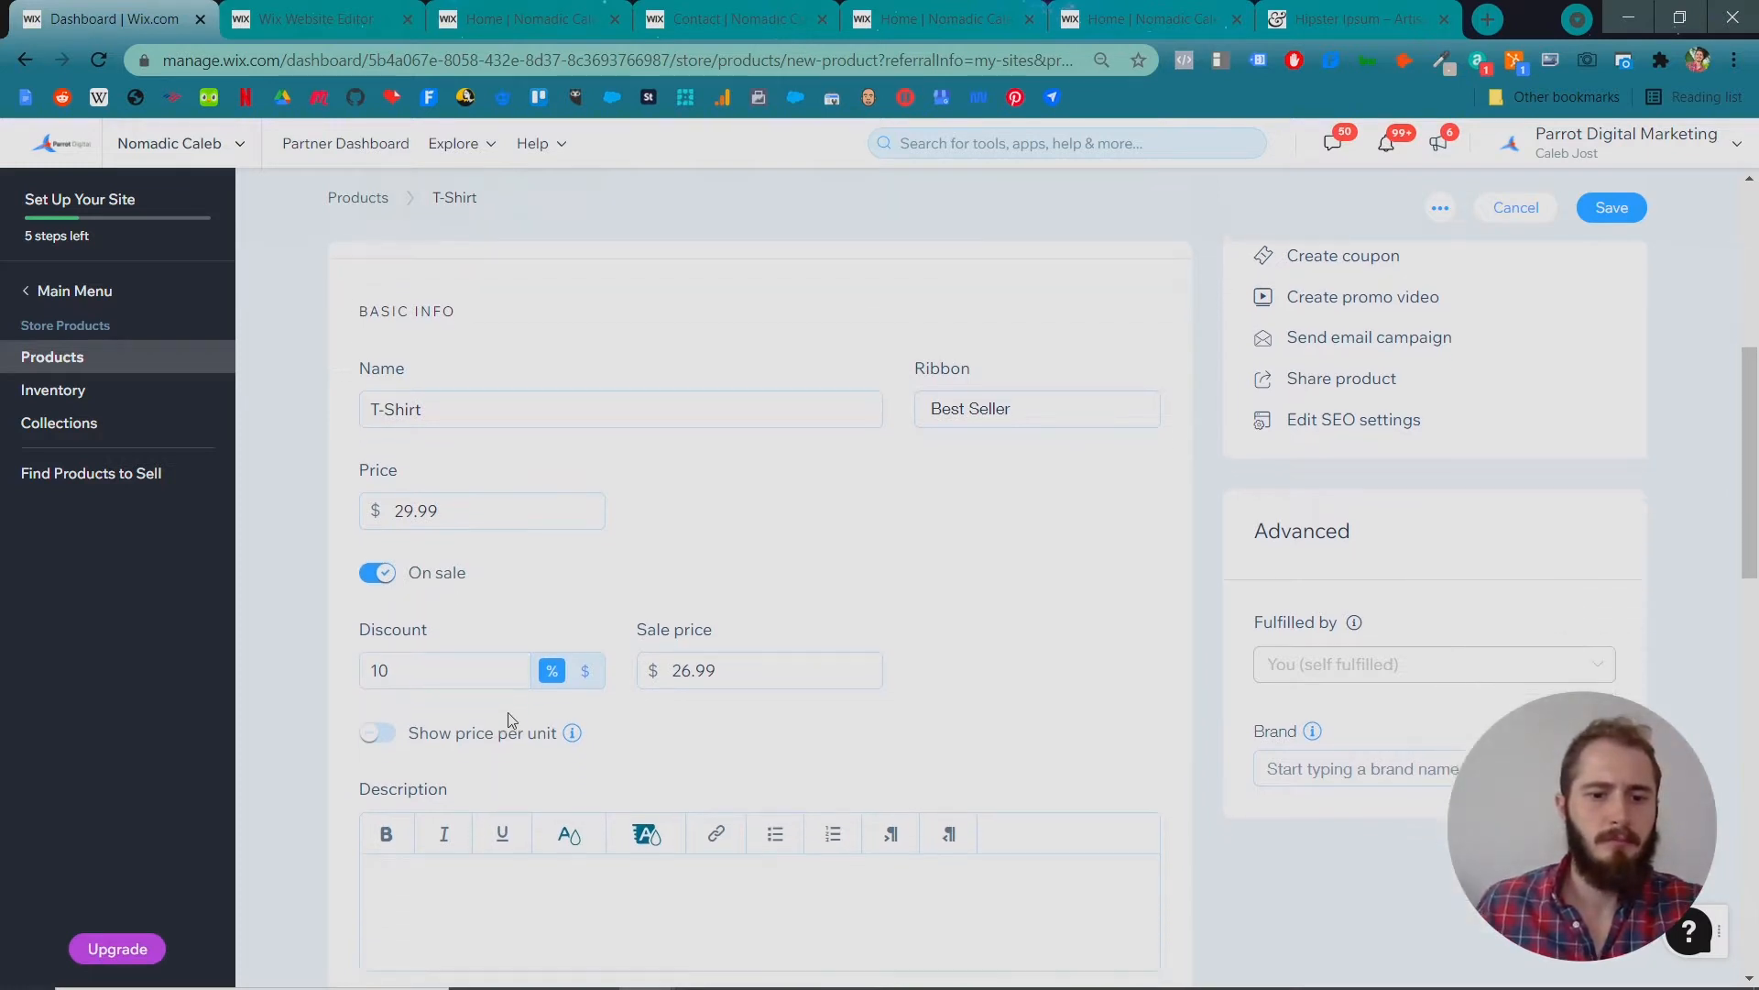
Turn on the T-Shirt's price-per-unit option to view its quantity and base unit fields, and turn it off again.
click(514, 782)
mouse_move(577, 628)
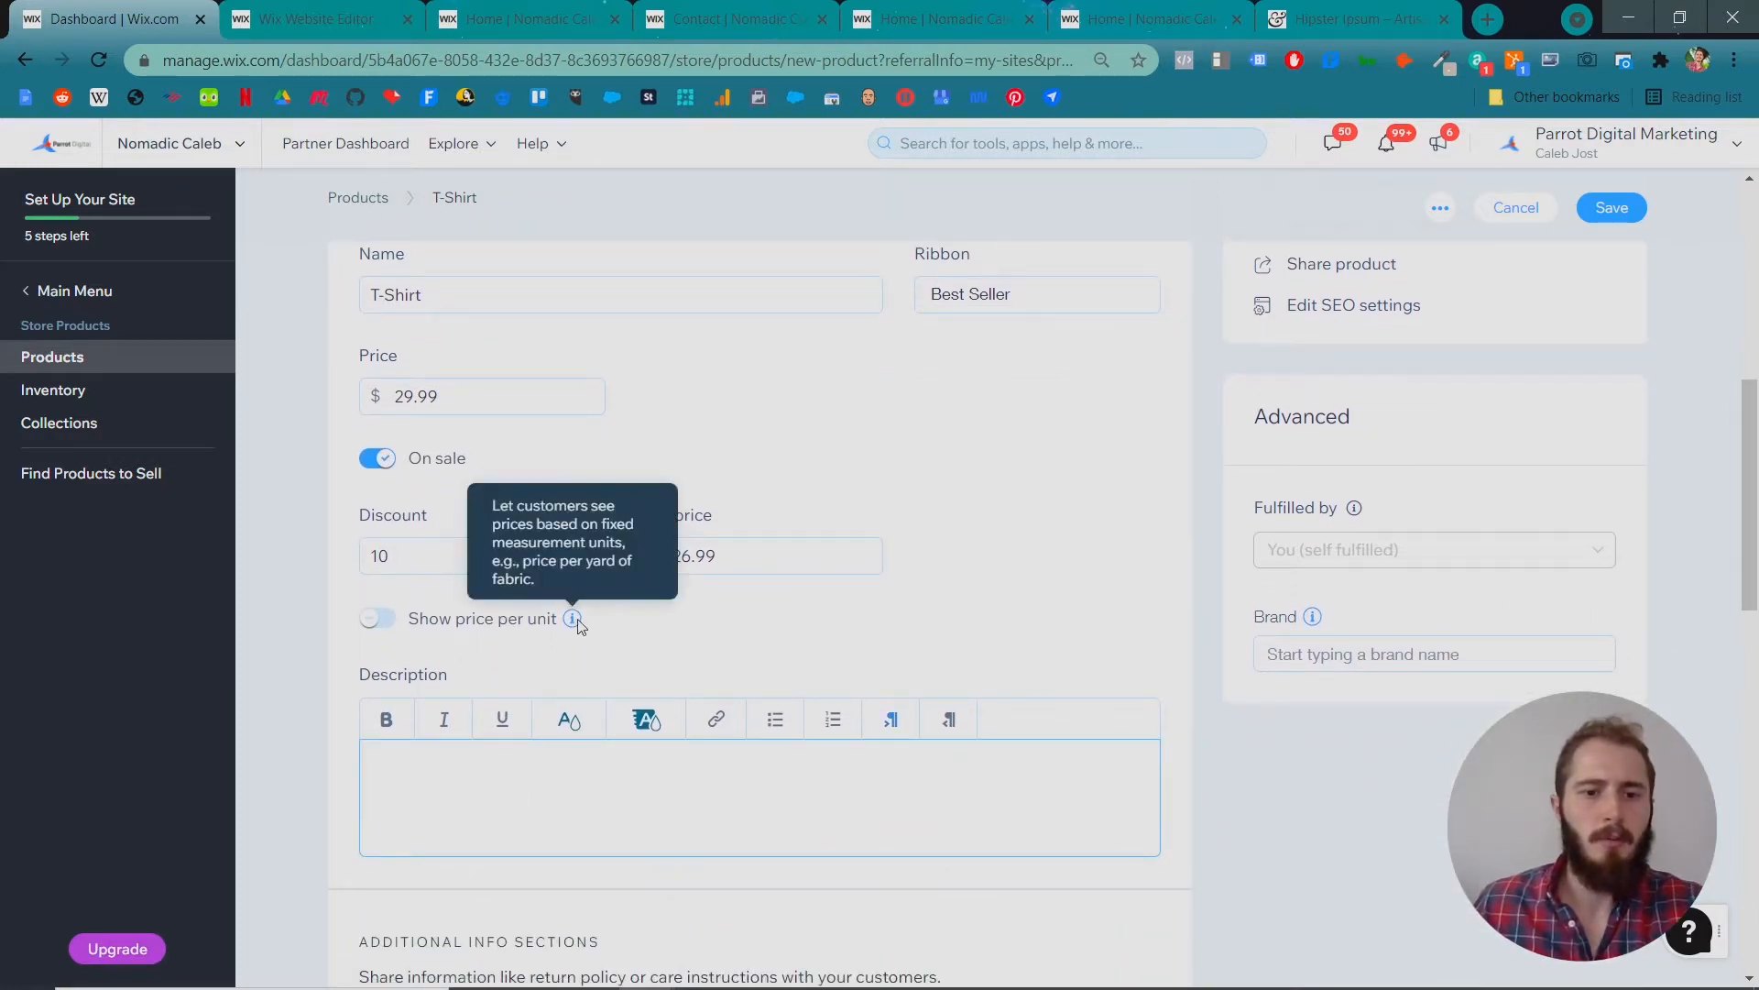
click(378, 619)
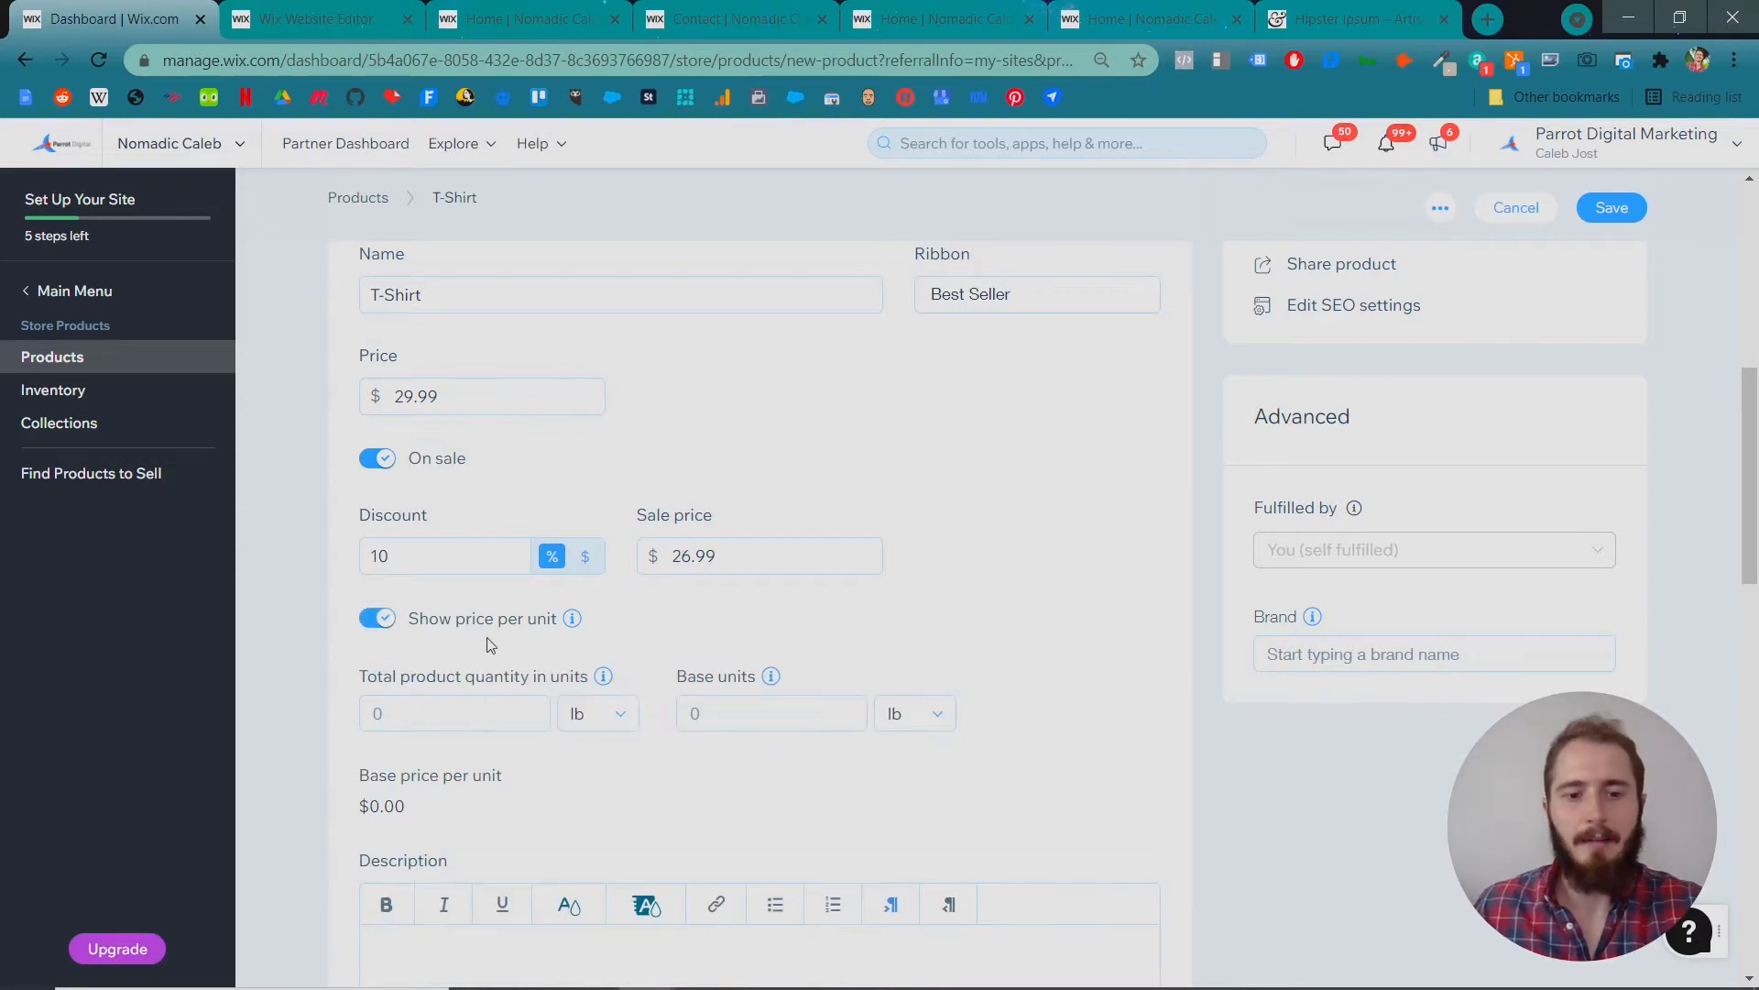
click(379, 622)
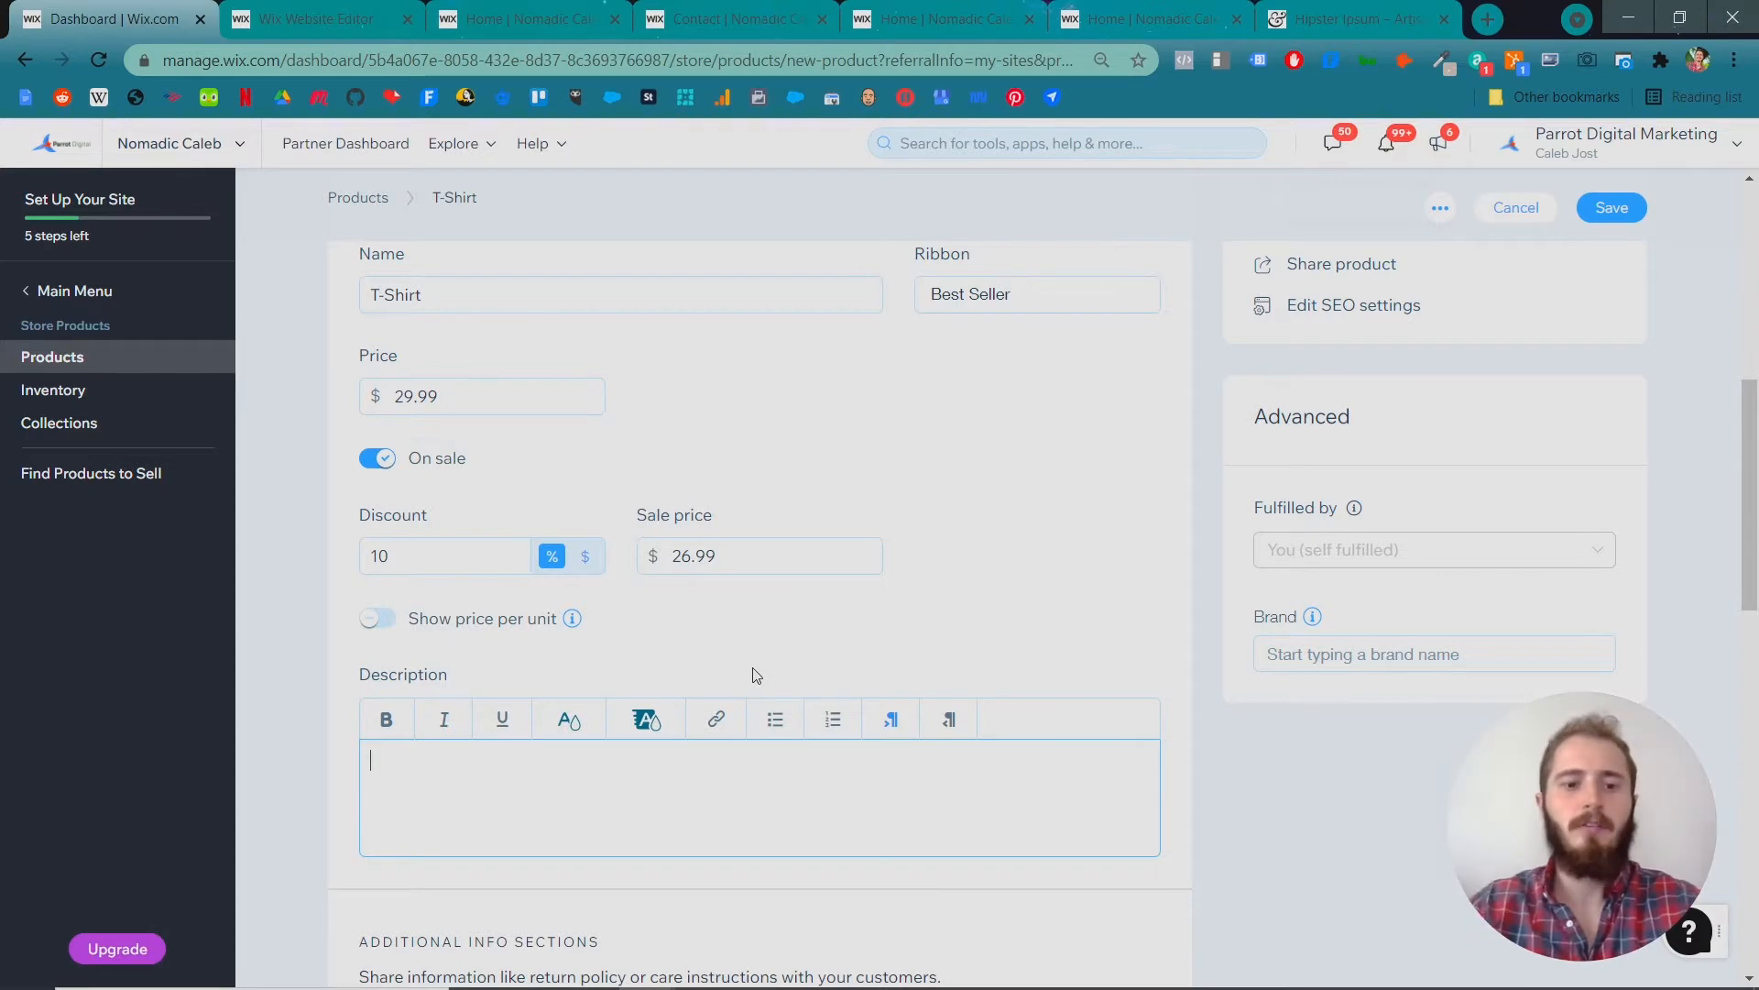
Enter "A really great t-shirt/tank-top." as the T-Shirt's description.
text(reat)
key(ctrl+a)
text(A rea)
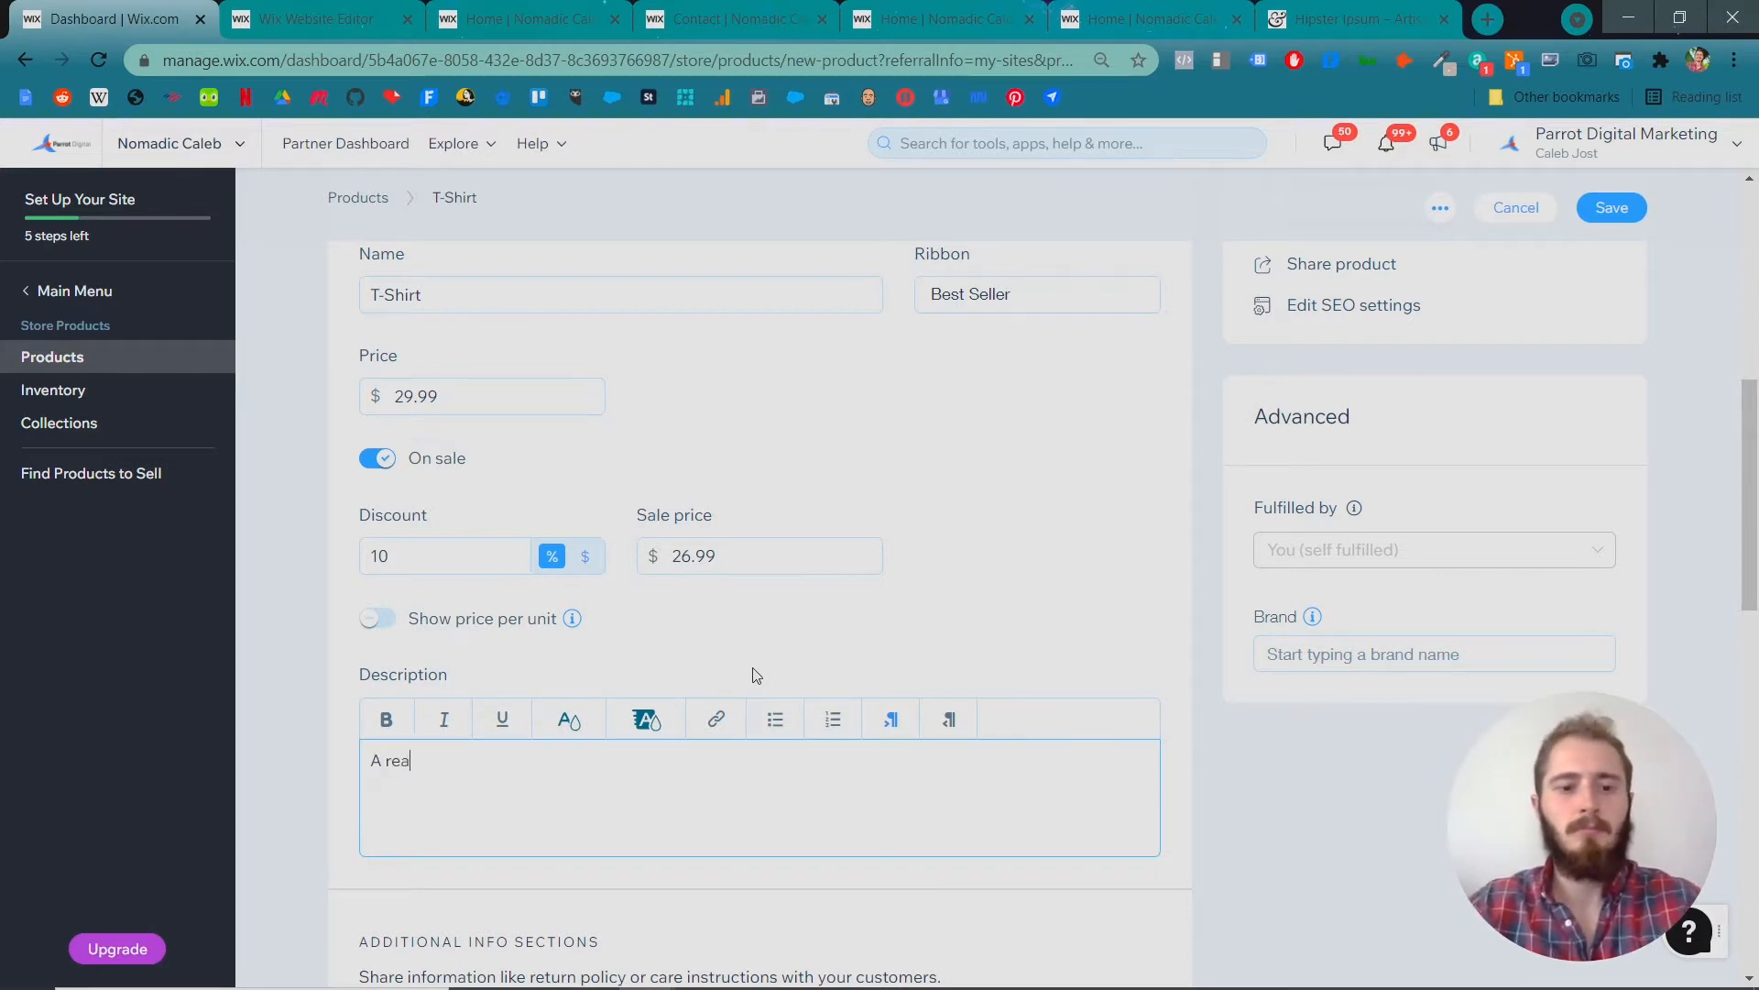
text(lly great t-shir)
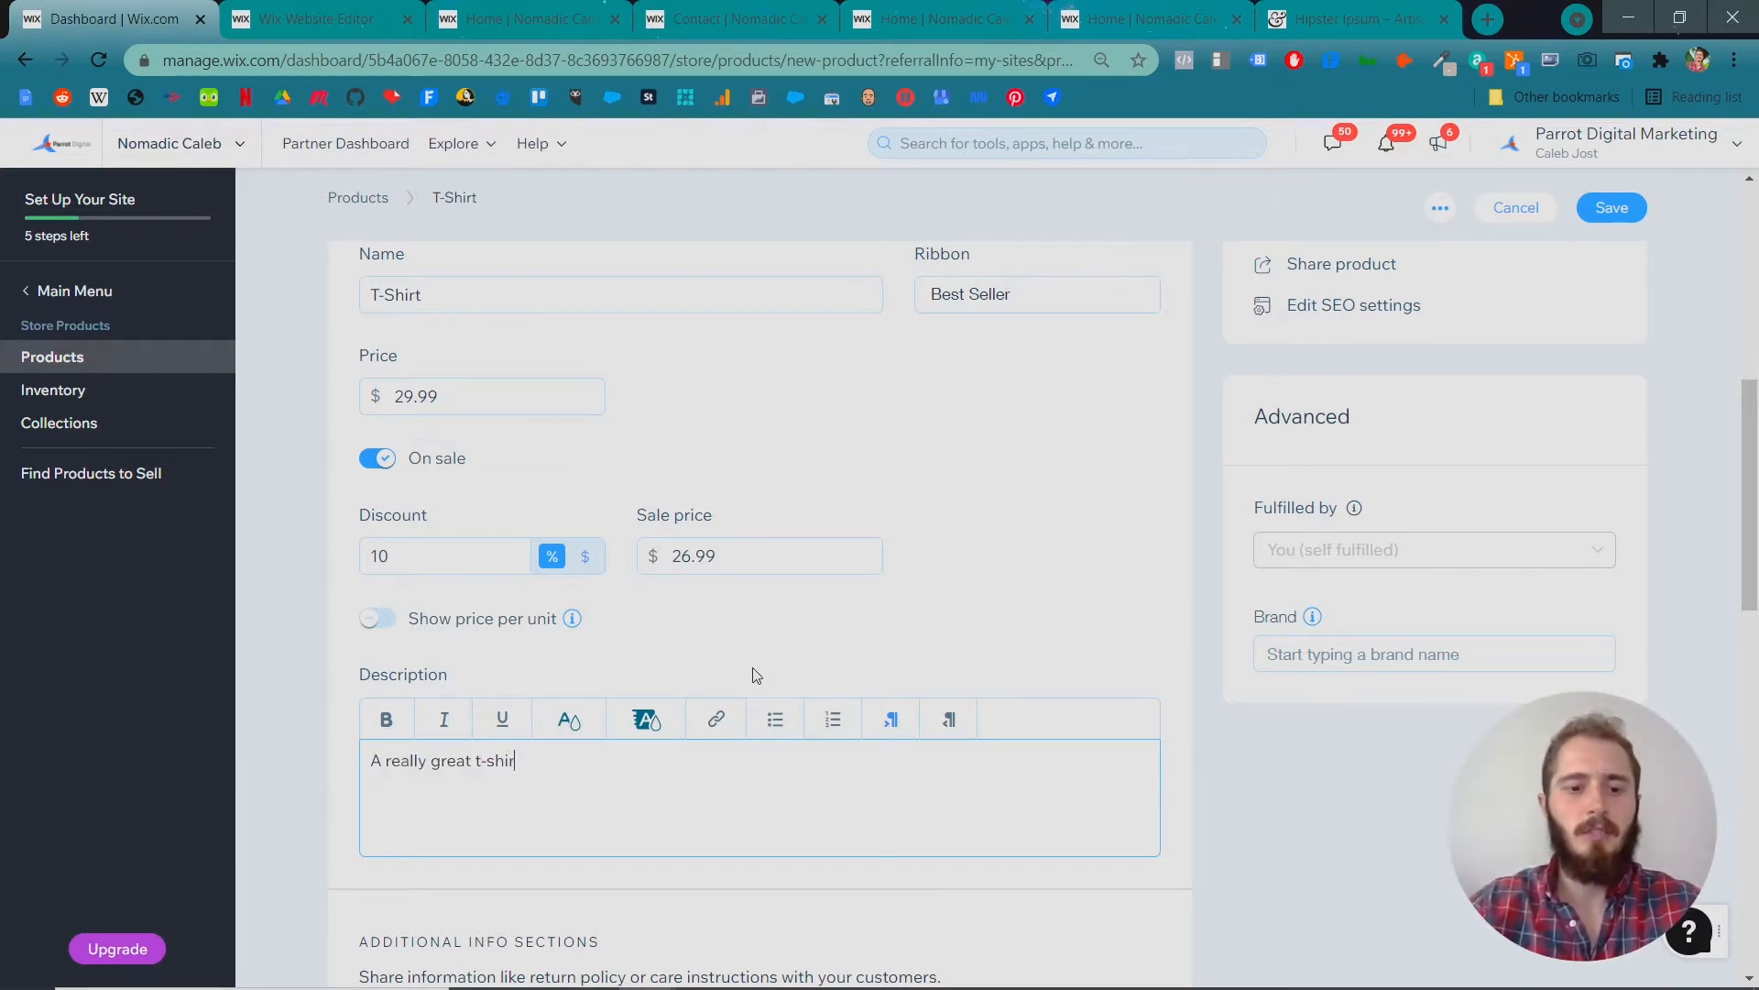
text(t/.tan)
key(BackSpace)
text(tank)
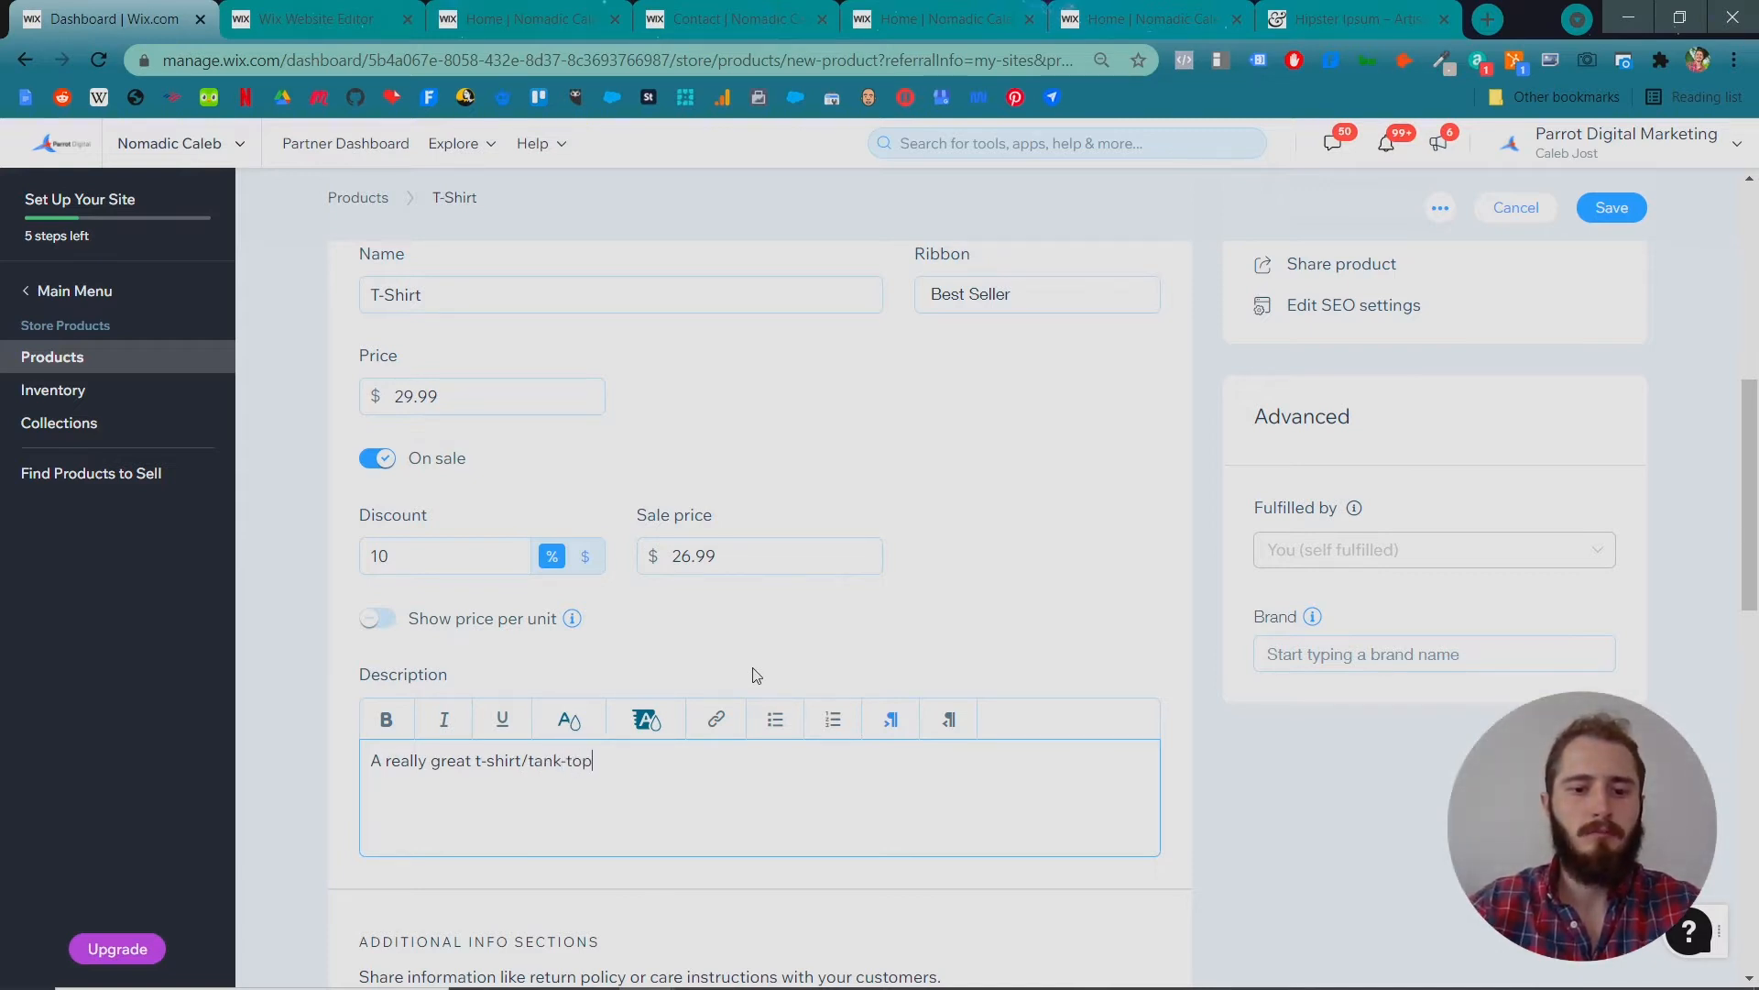
click(756, 675)
scroll(765, 674, down, 4)
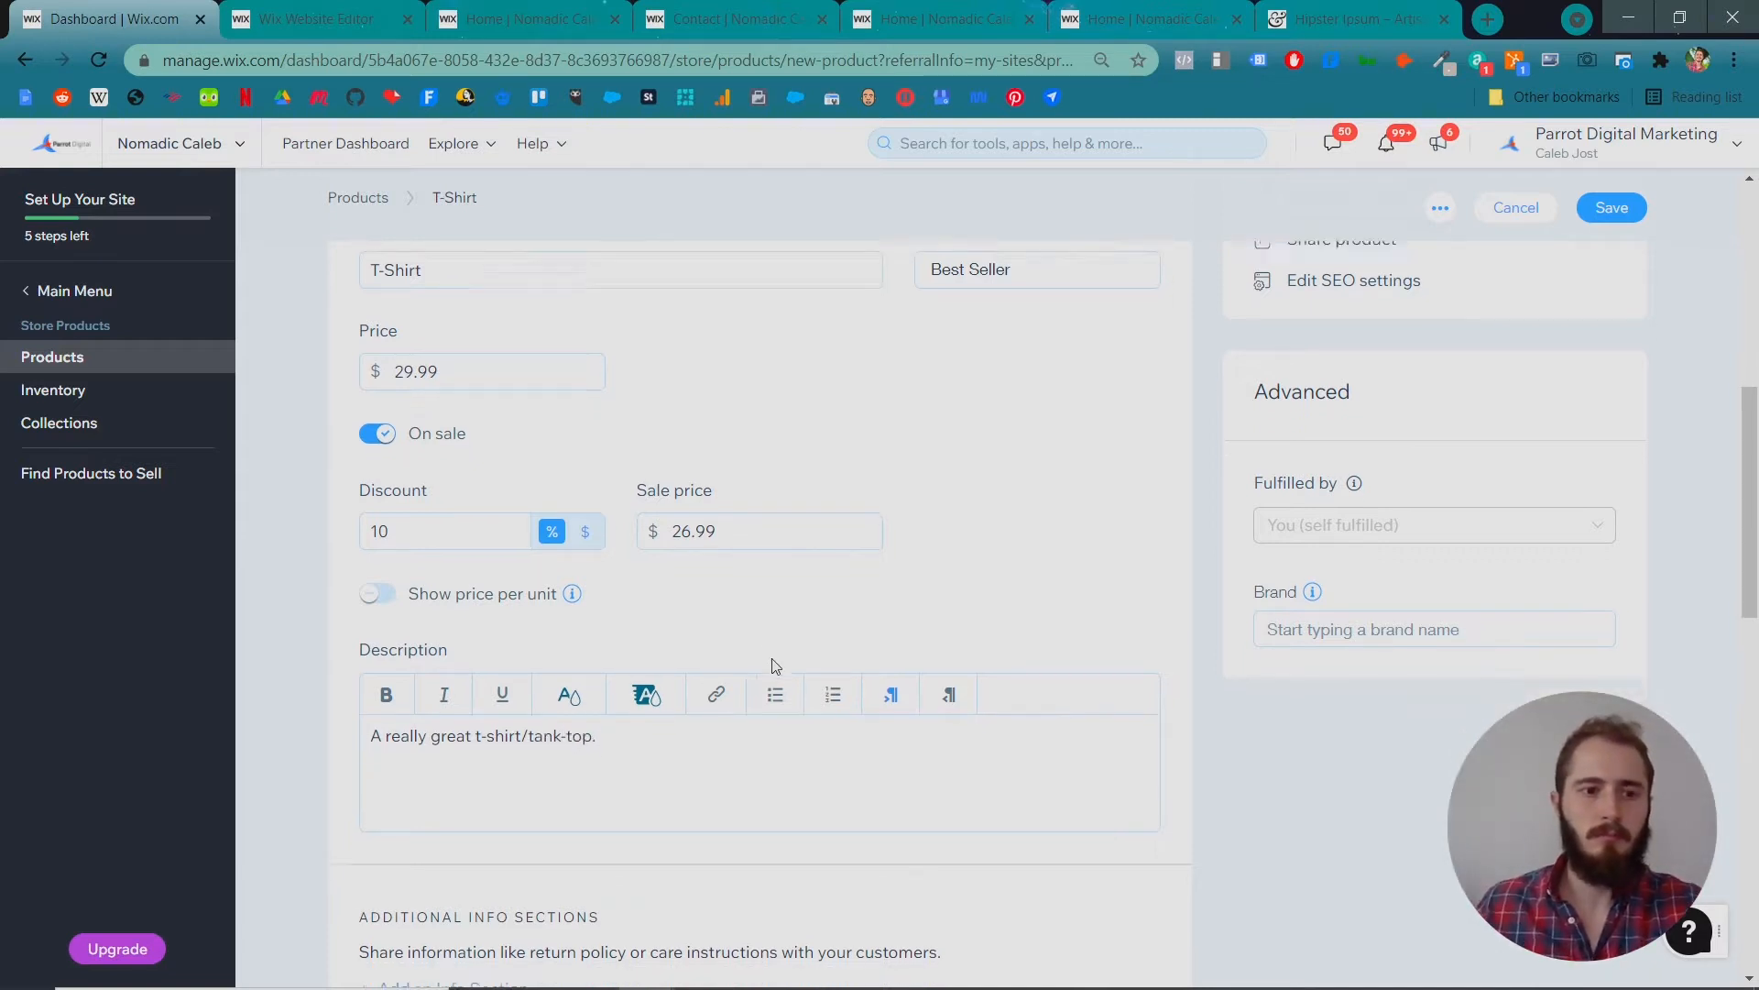
scroll(778, 666, down, 1)
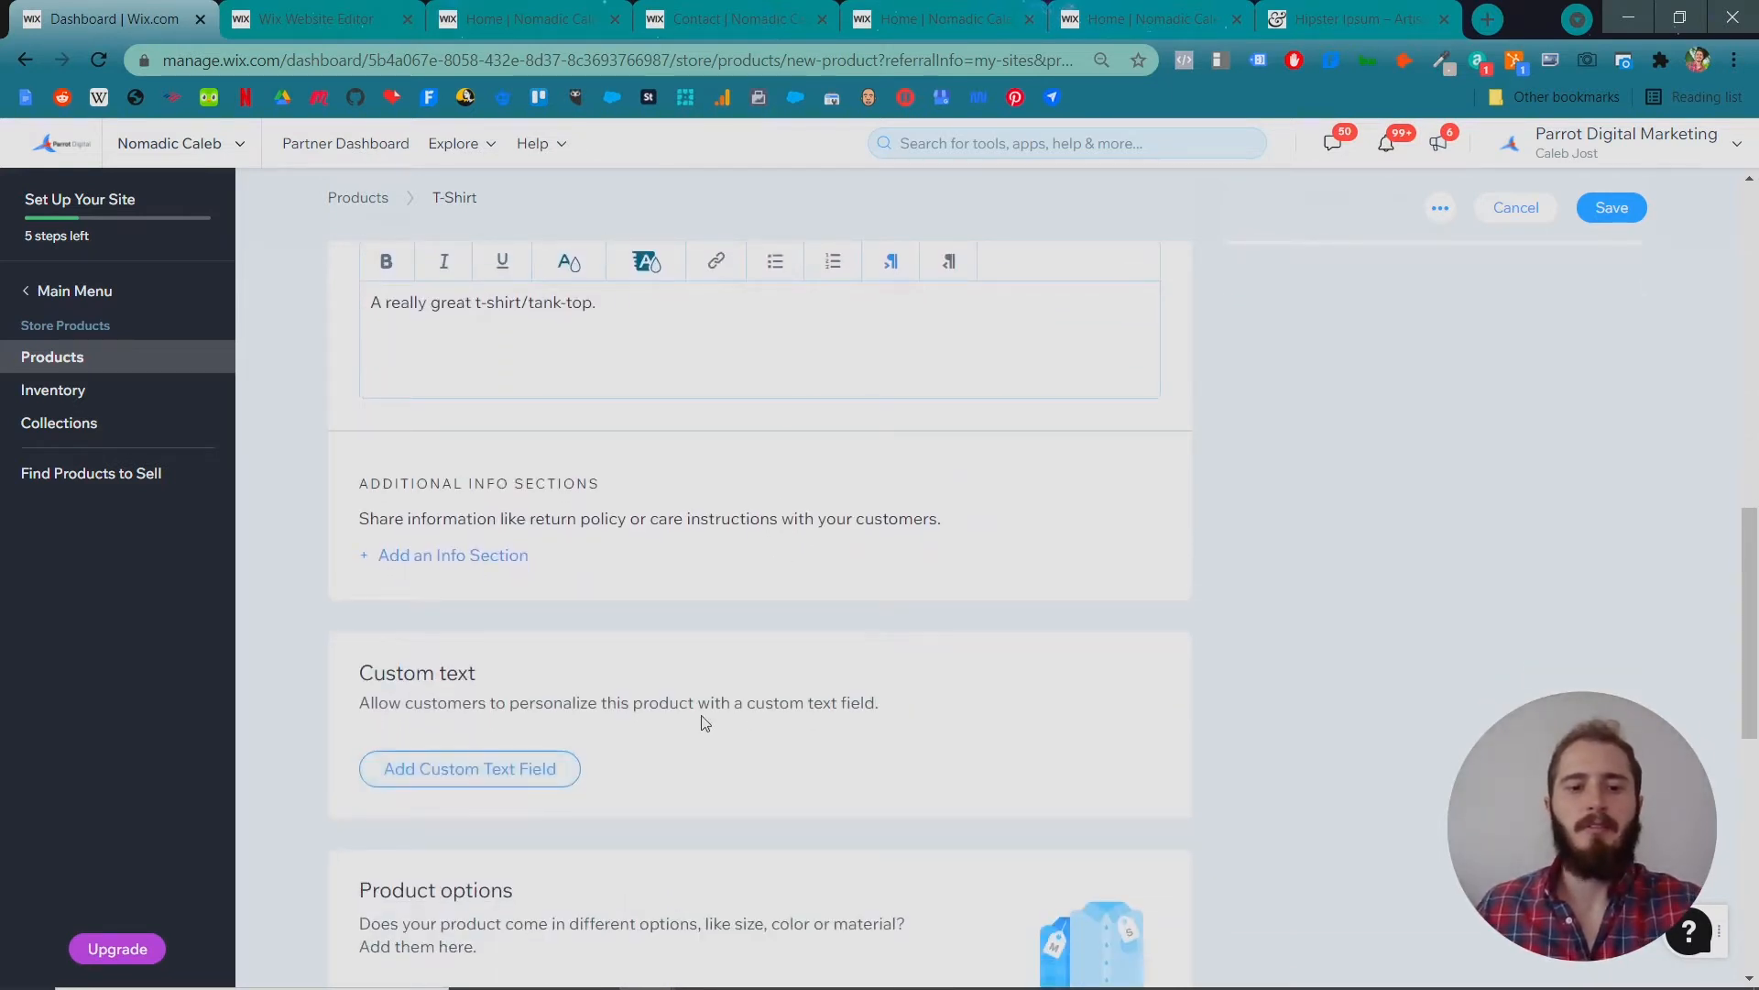
Start a T-Shirt product option named "Size" with the choices Small, Medium and Large.
scroll(704, 723, down, 3)
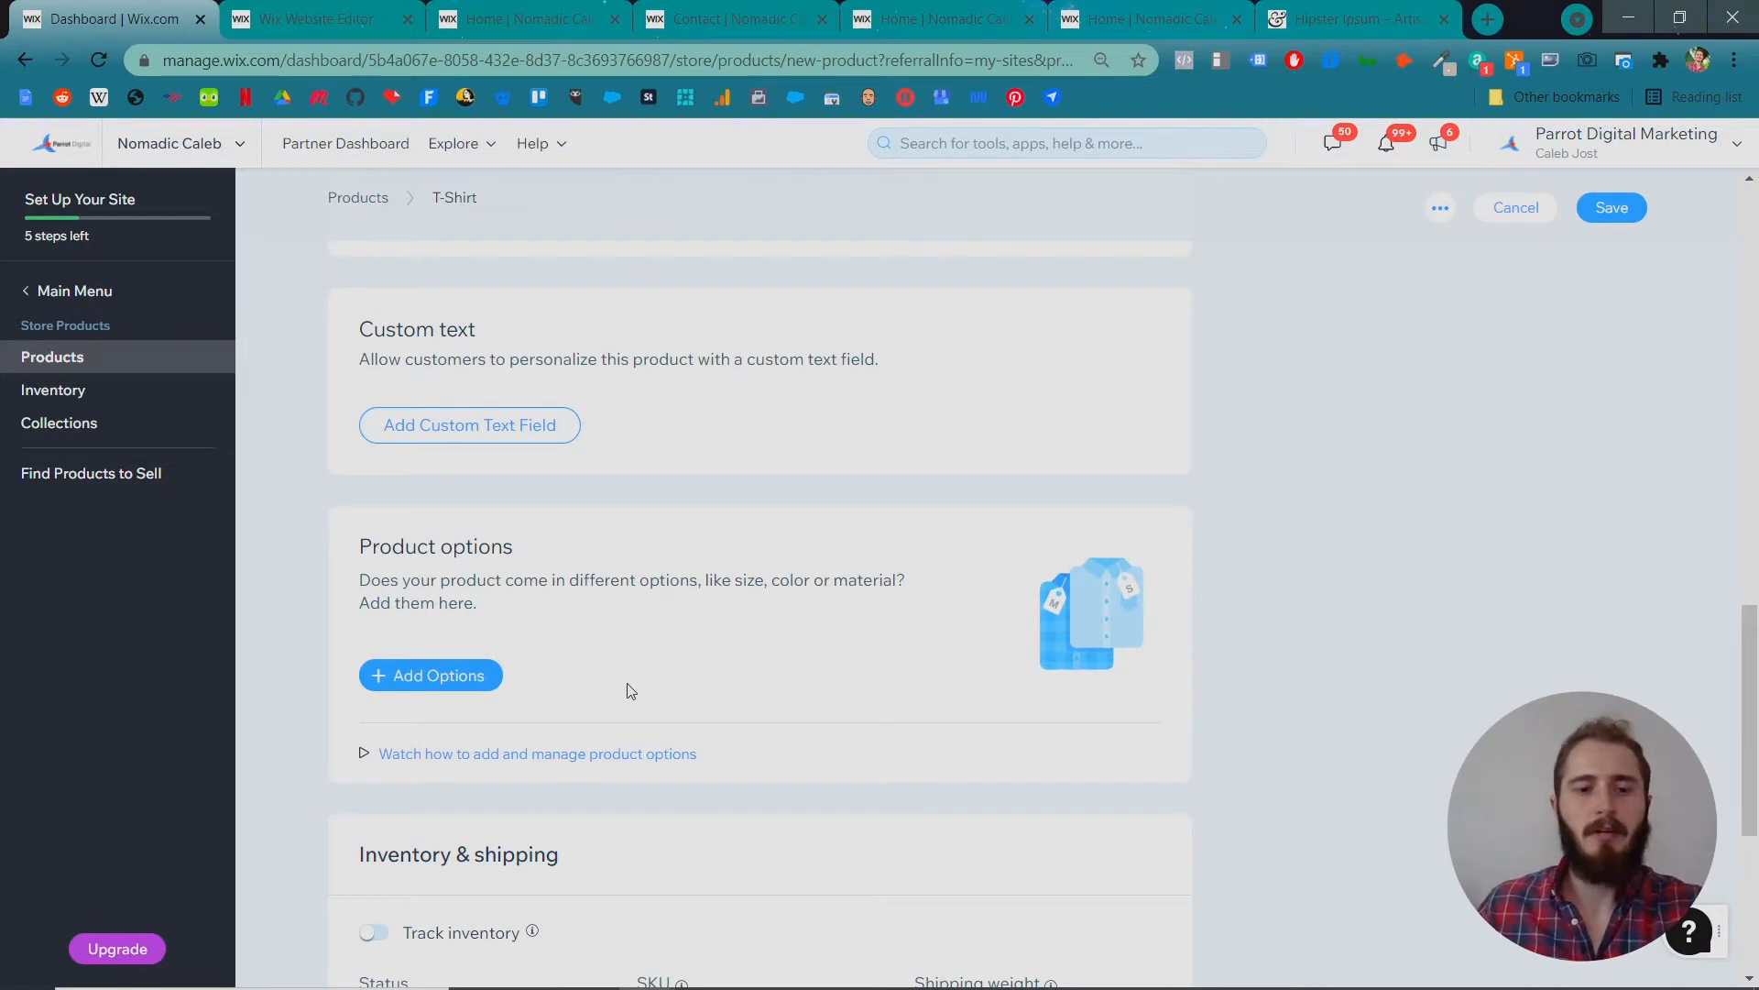
click(469, 687)
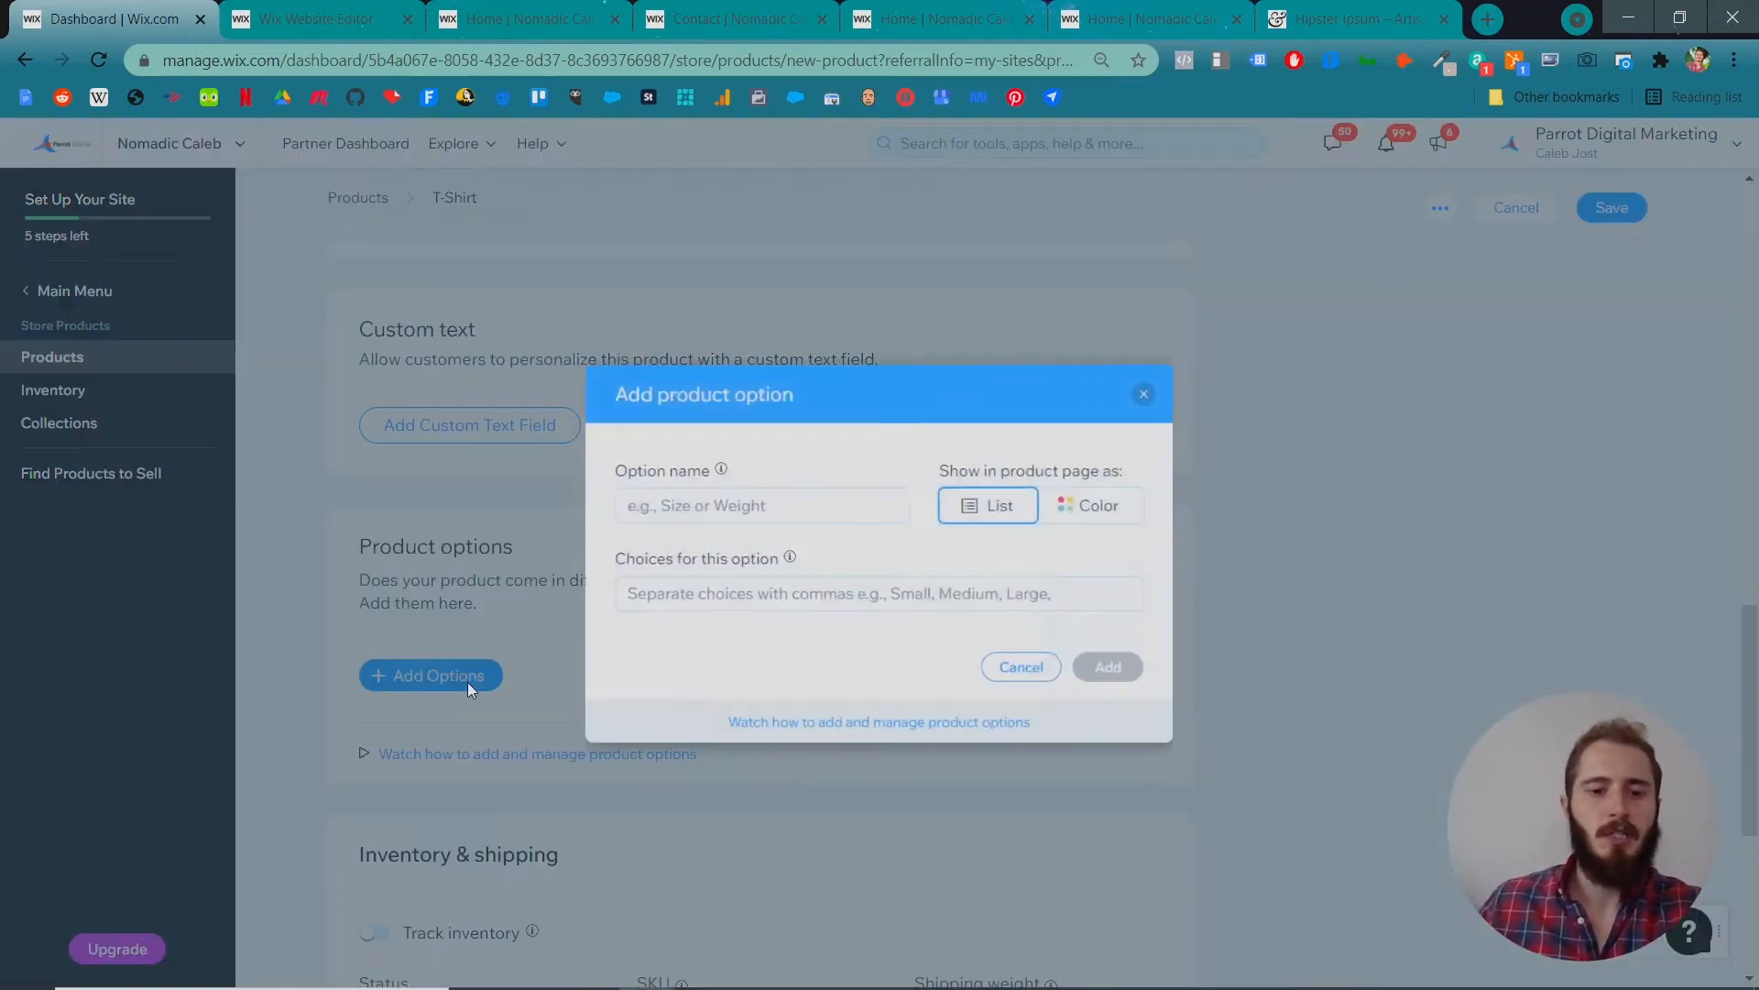
click(703, 494)
text(Size)
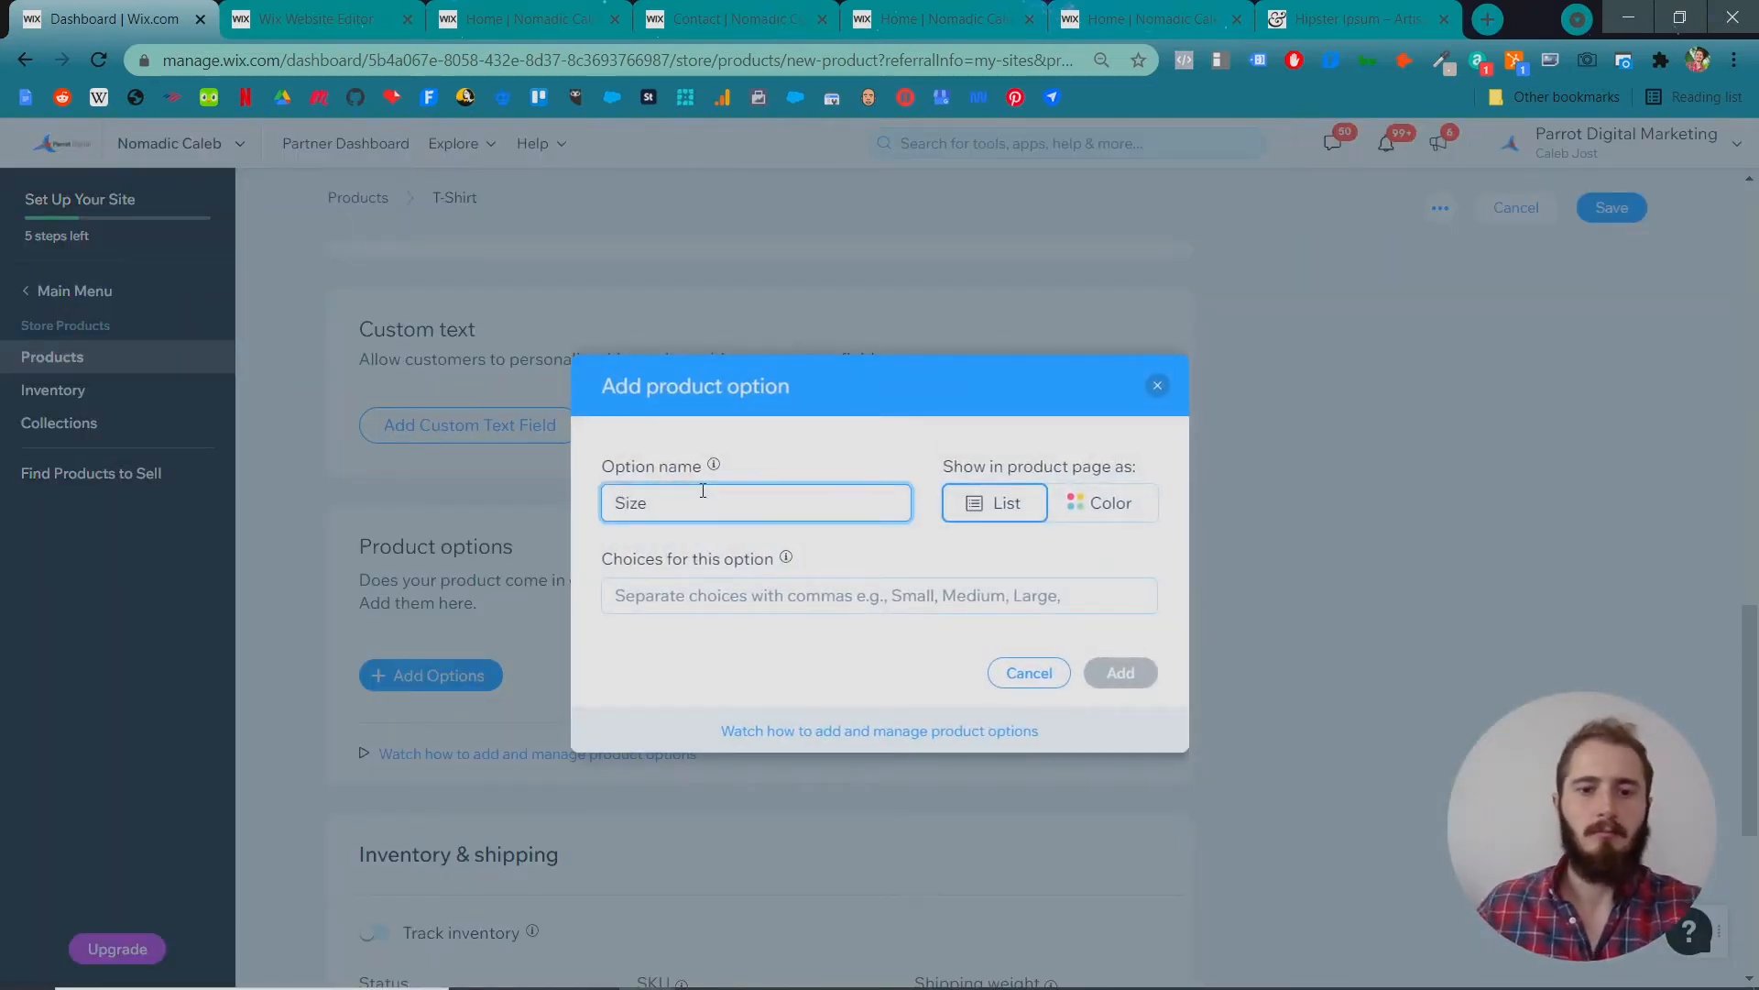
click(734, 587)
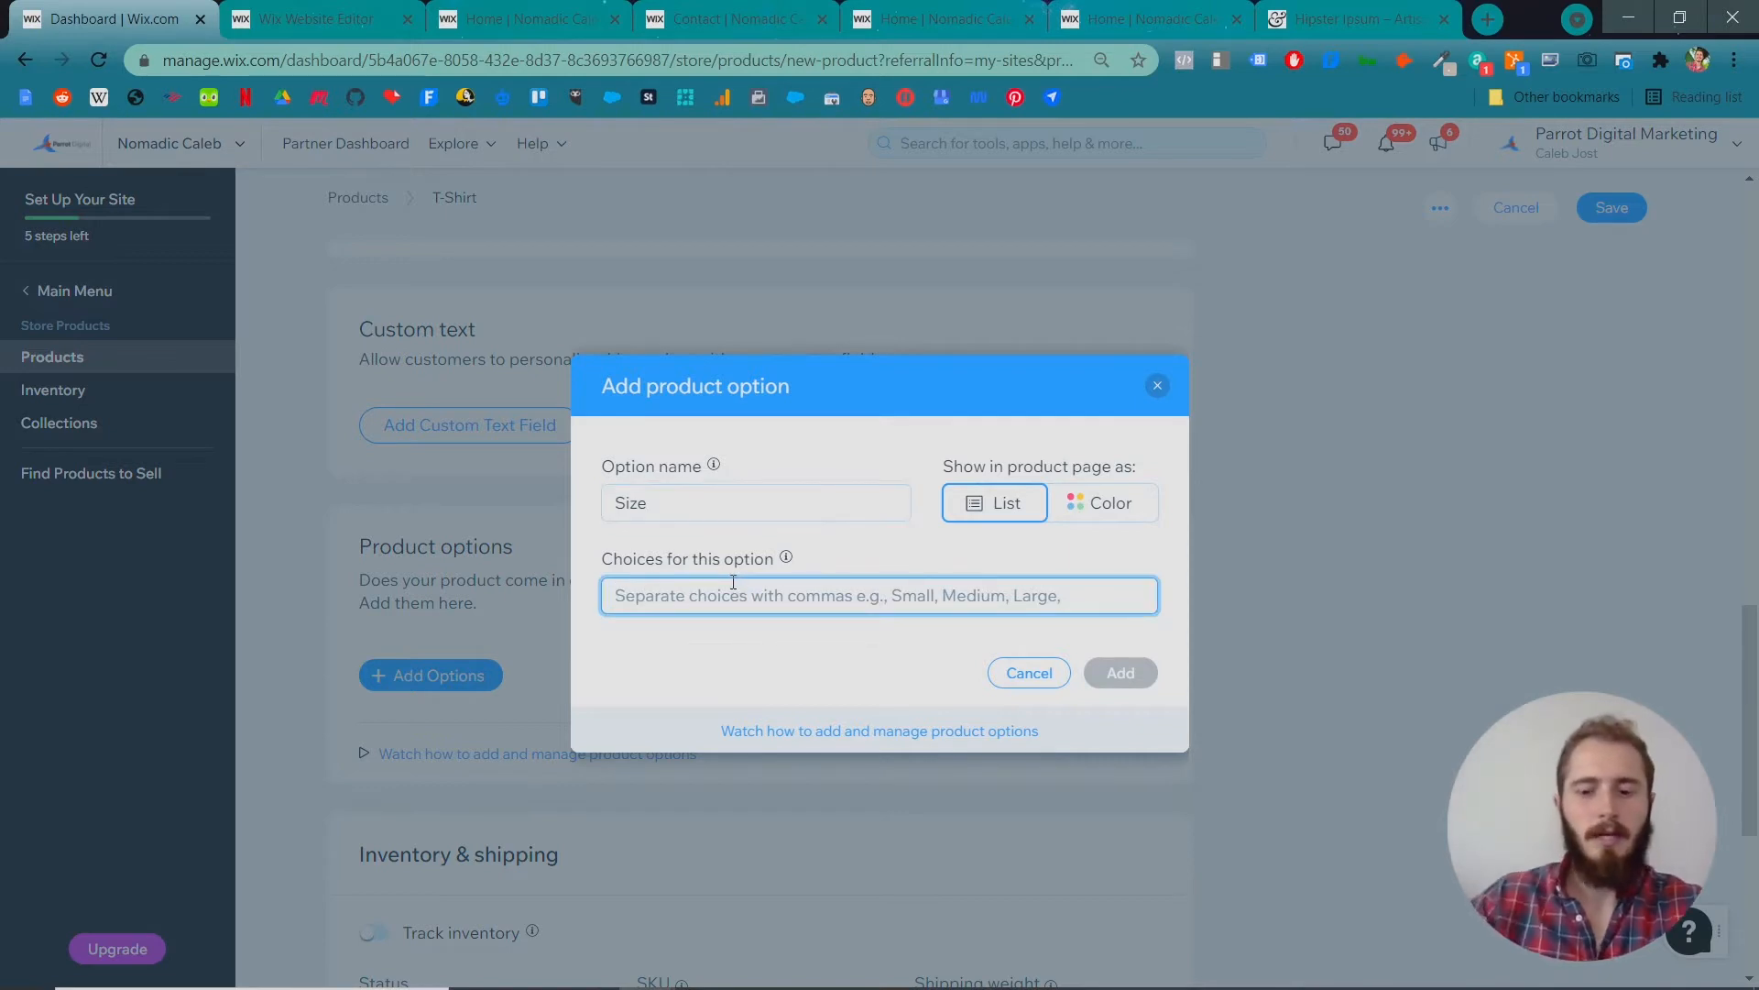
text(Smal)
text(doum)
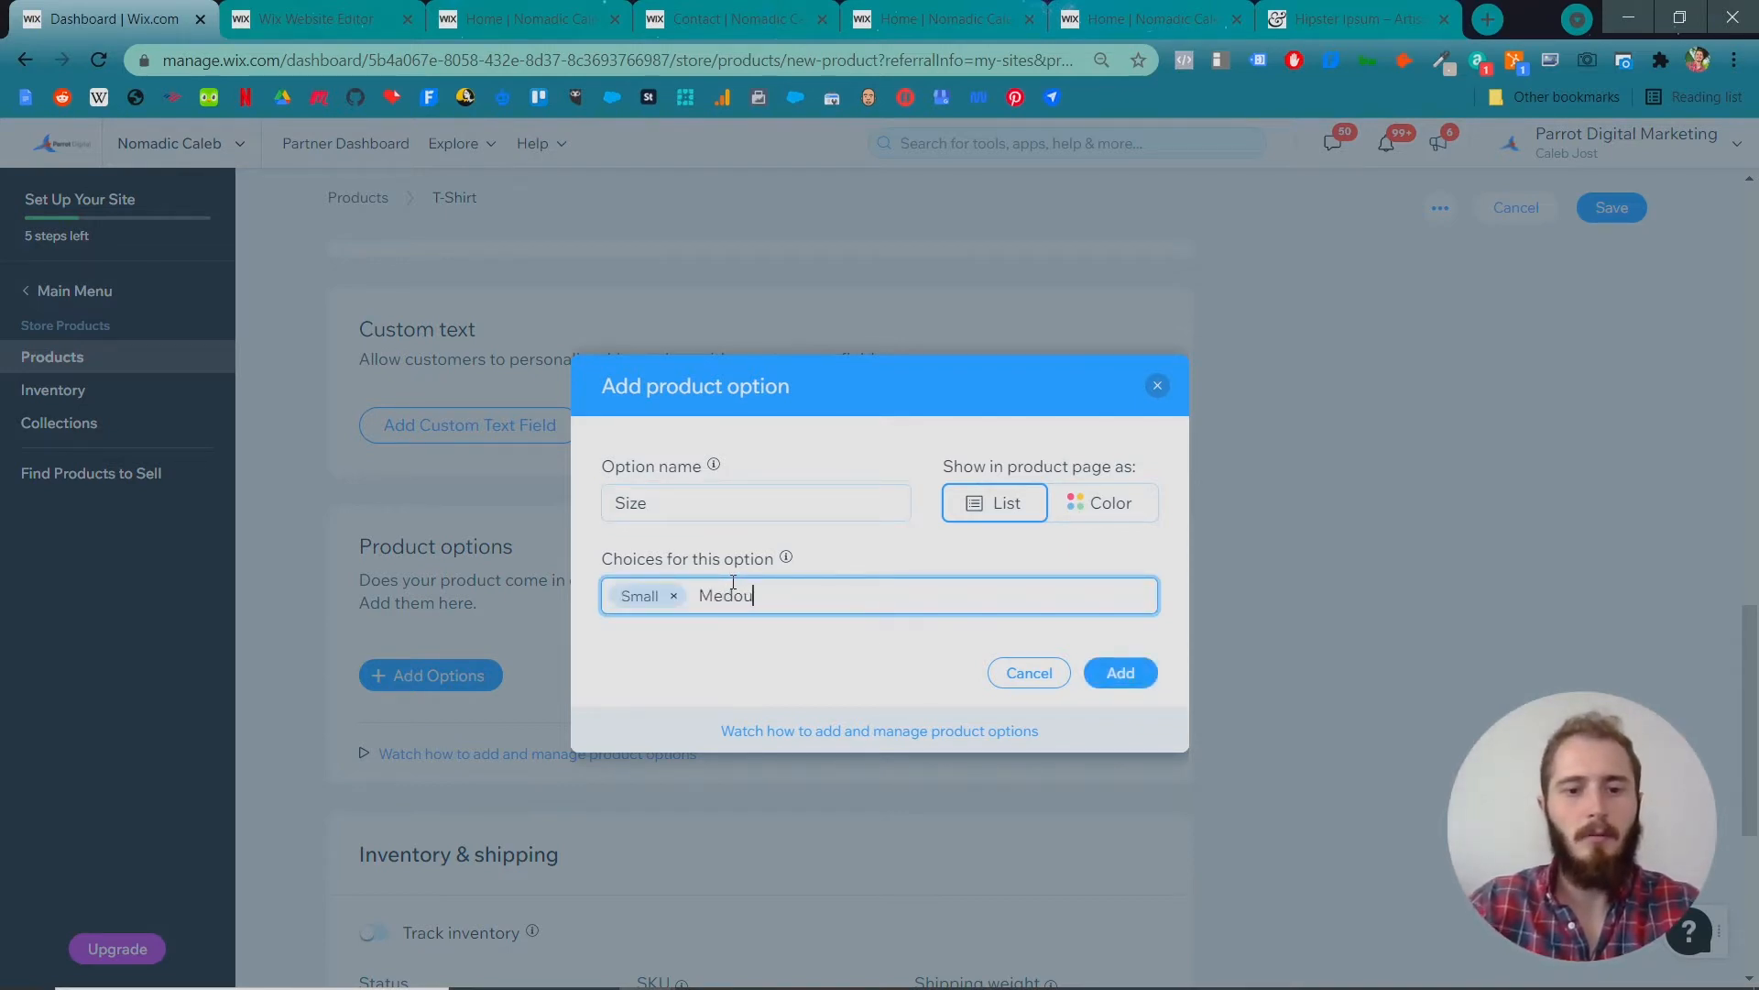
key(BackSpace)
key(BackSpace)
text(m)
key(Return)
text(Large)
key(Return)
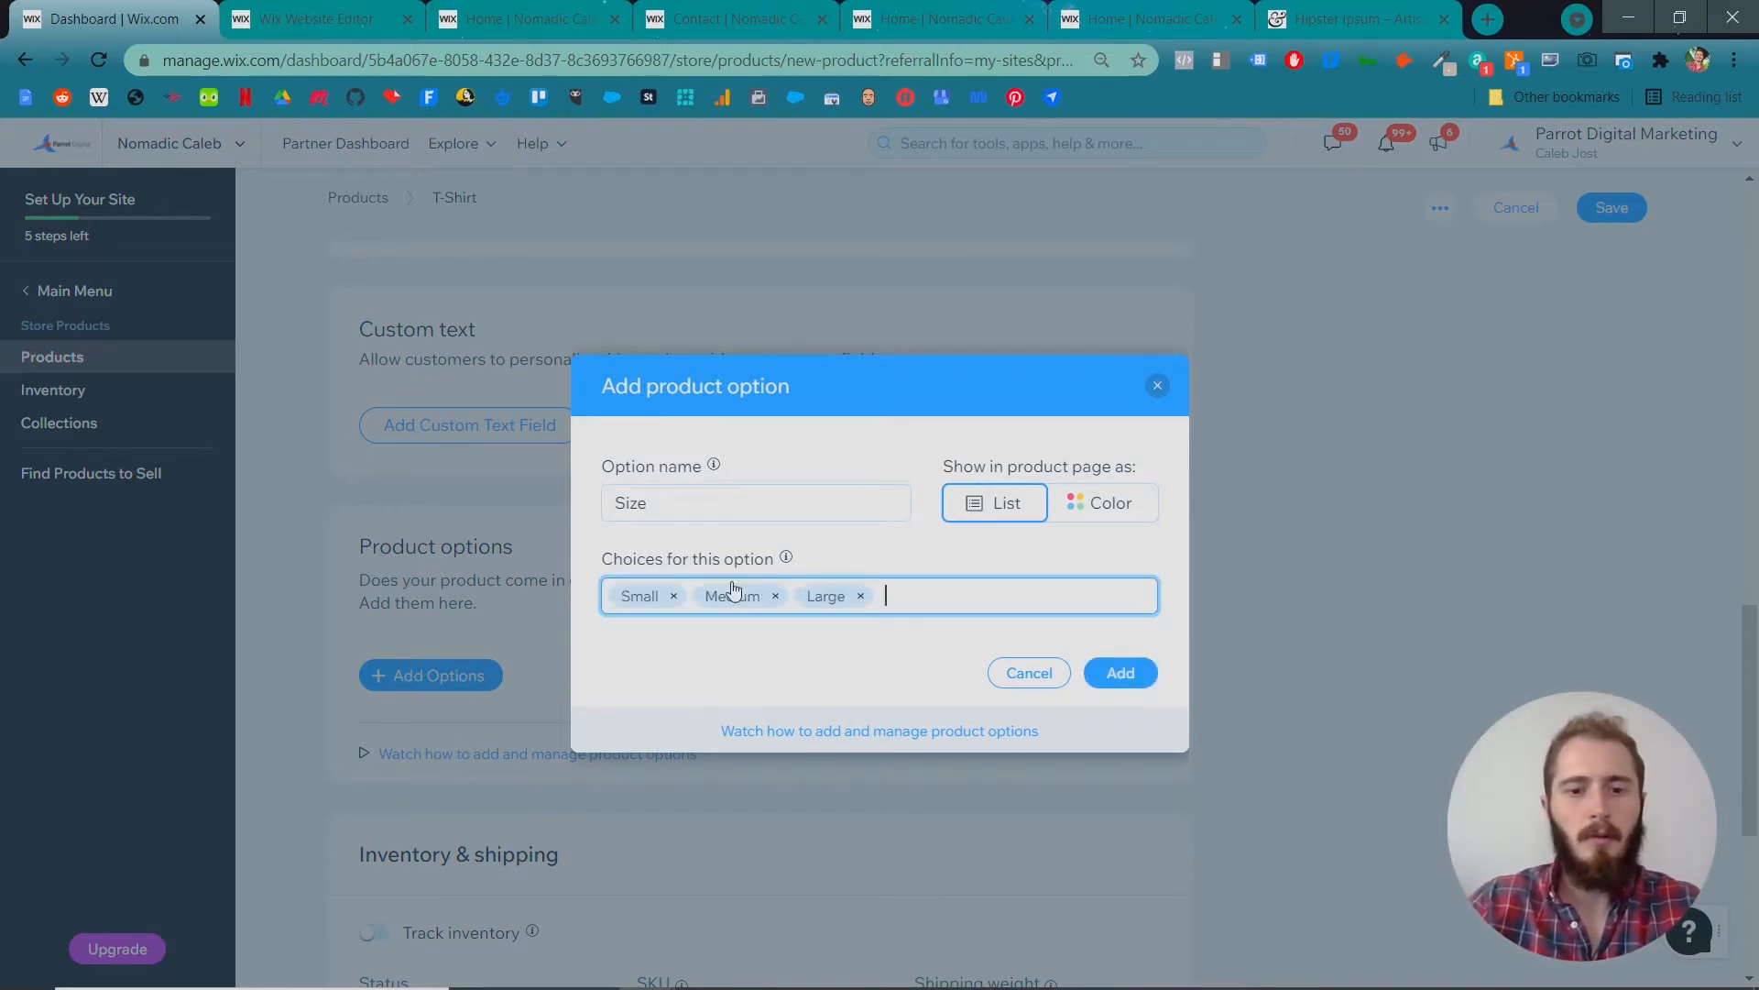
Include XL, XXL and XXXL as further Size choices and add the option to the T-Shirt.
text(XLL)
key(BackSpace)
key(Return)
text(XXL)
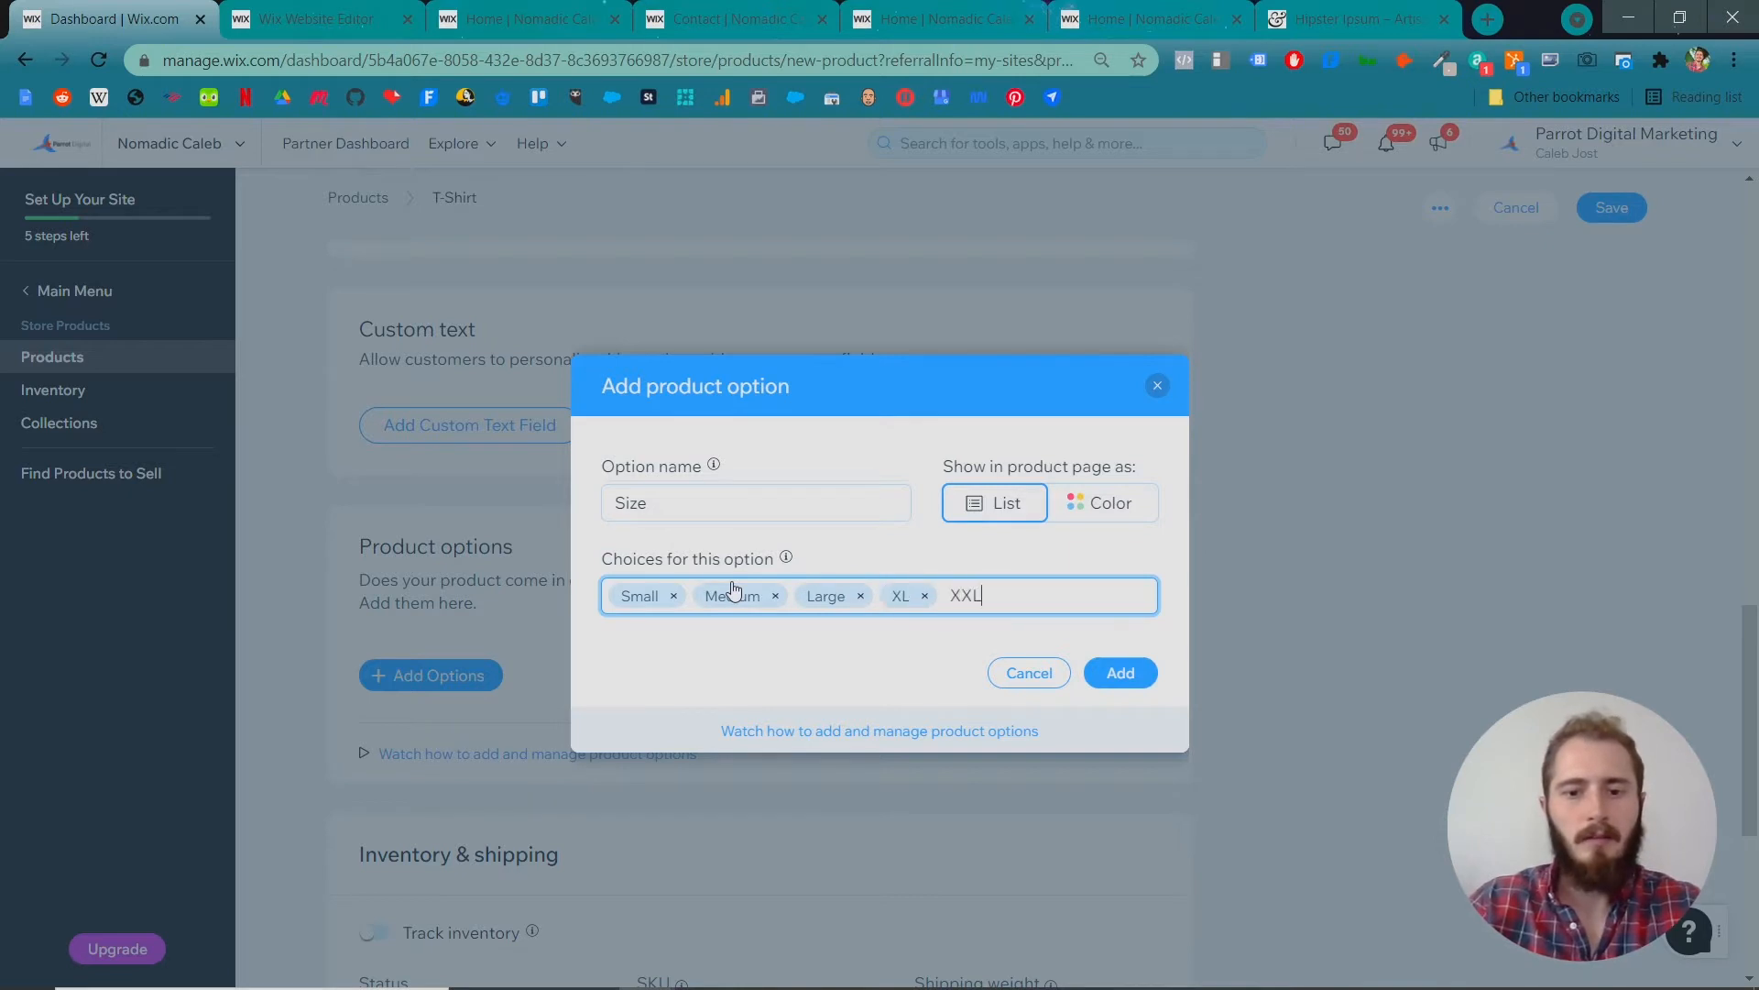
key(Return)
text(X)
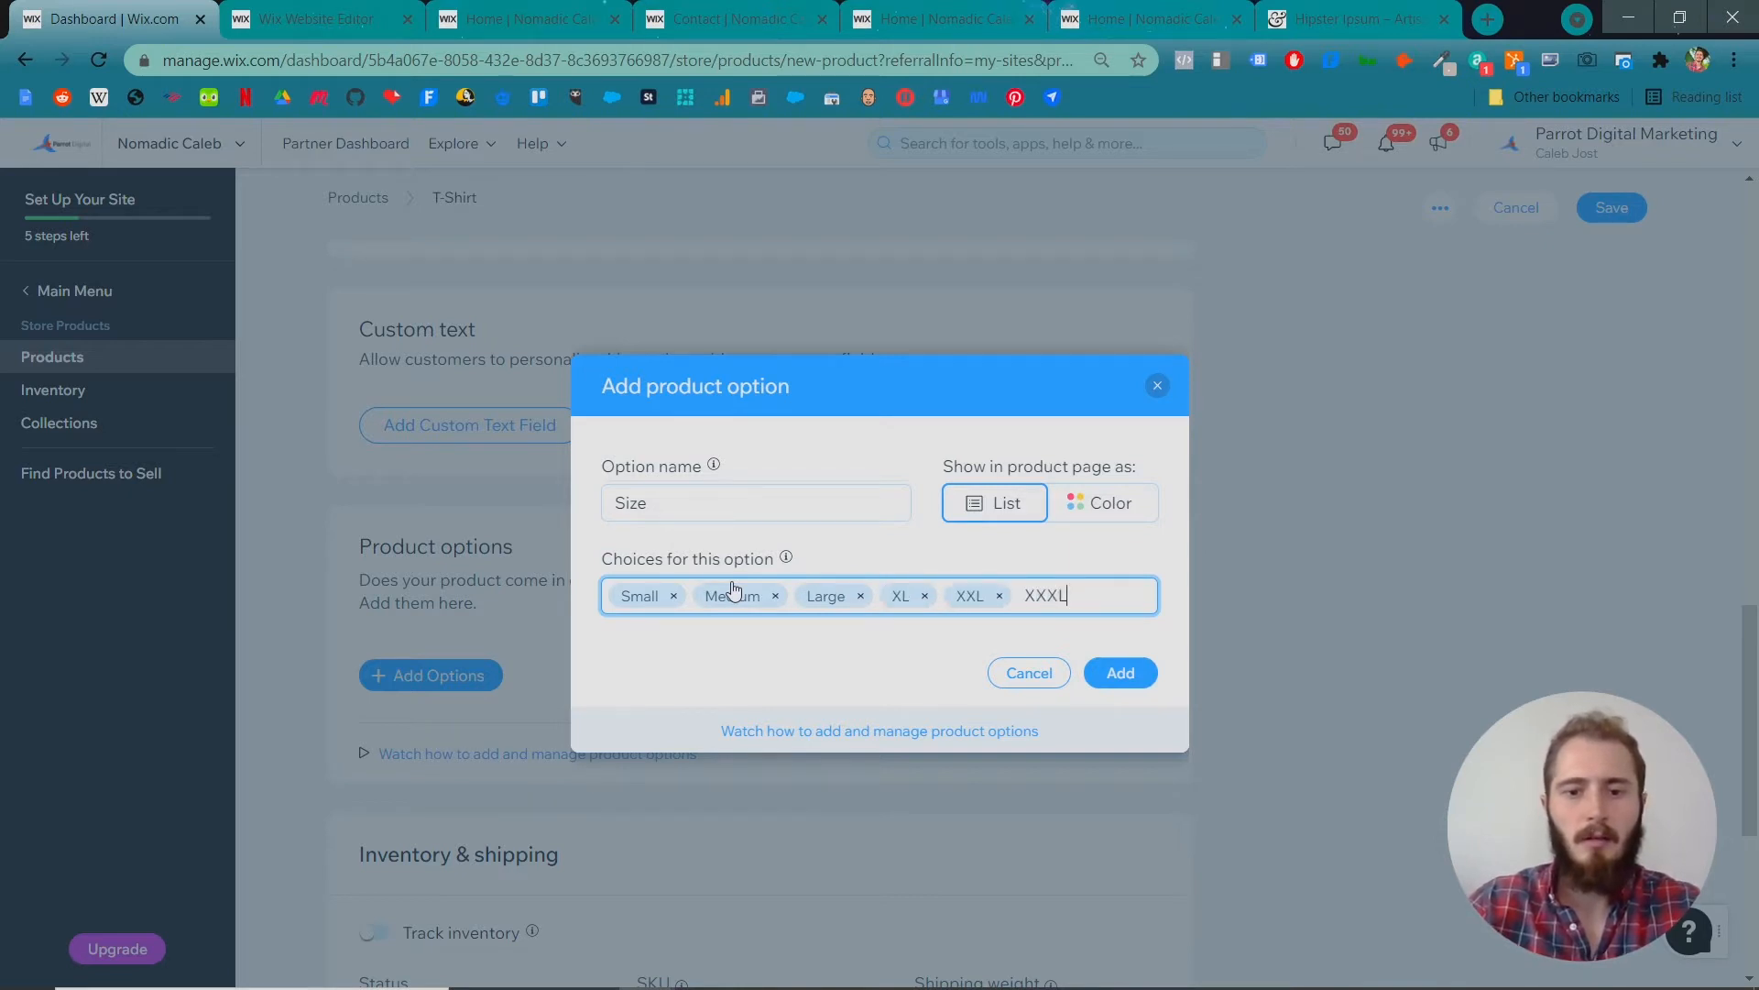
key(Return)
click(1120, 672)
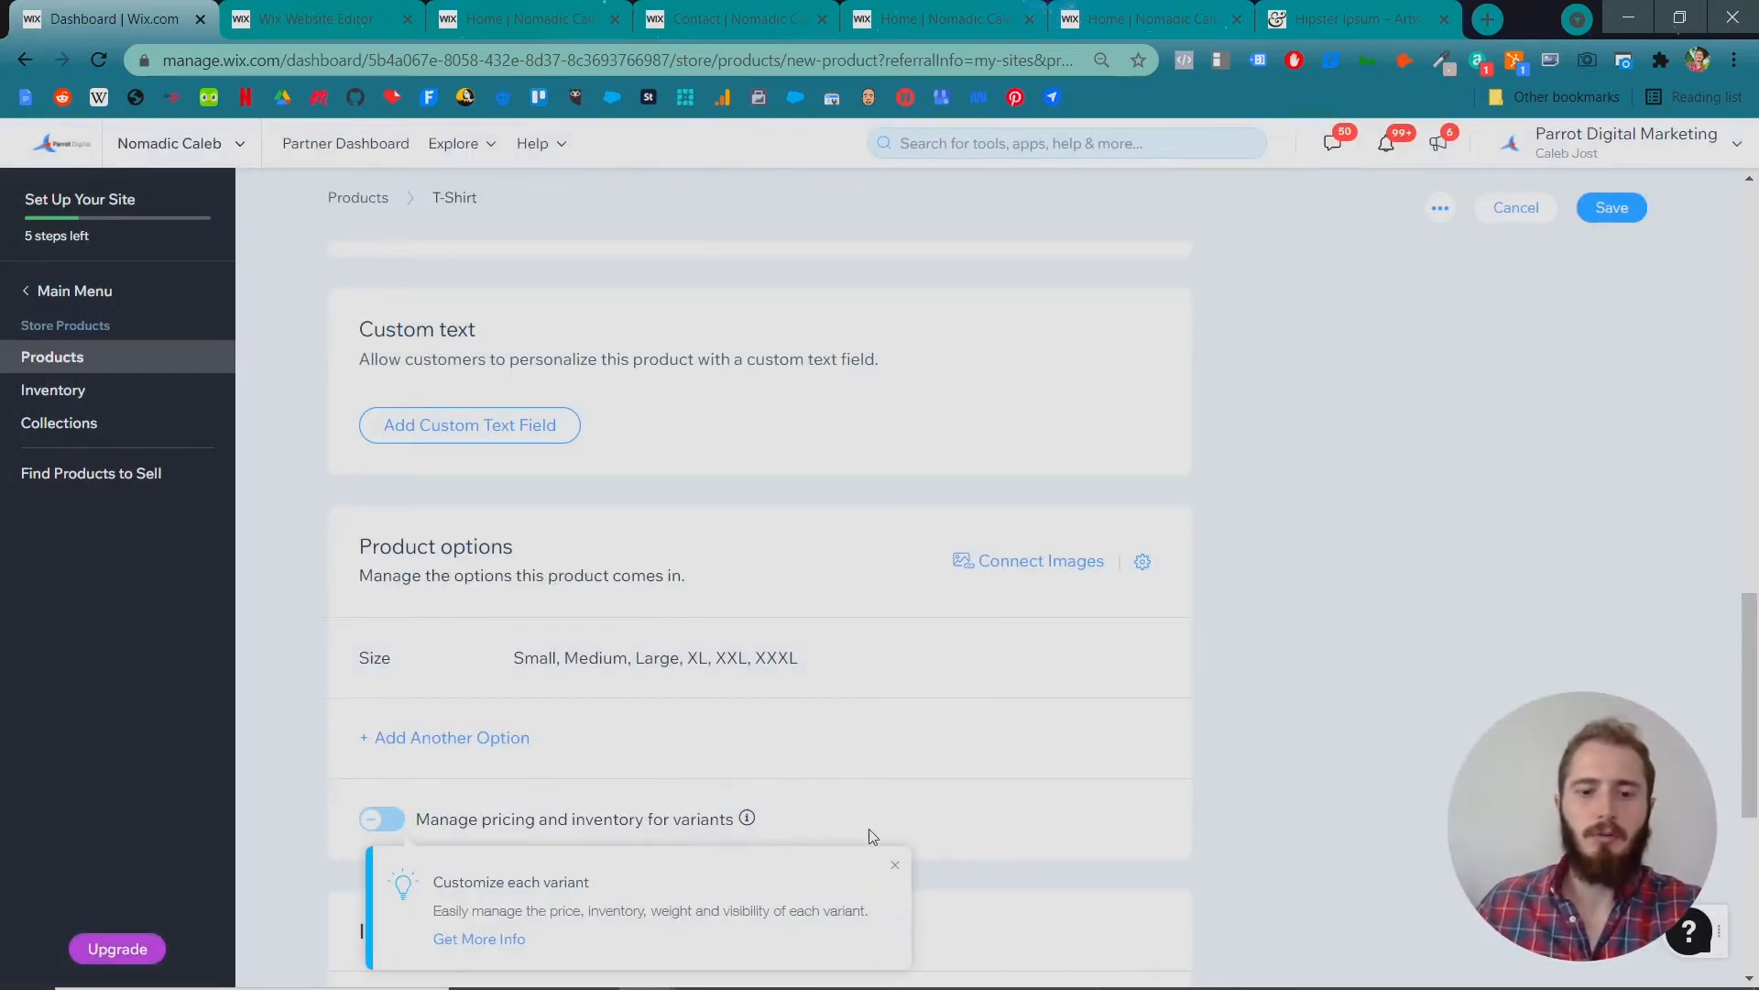
click(894, 865)
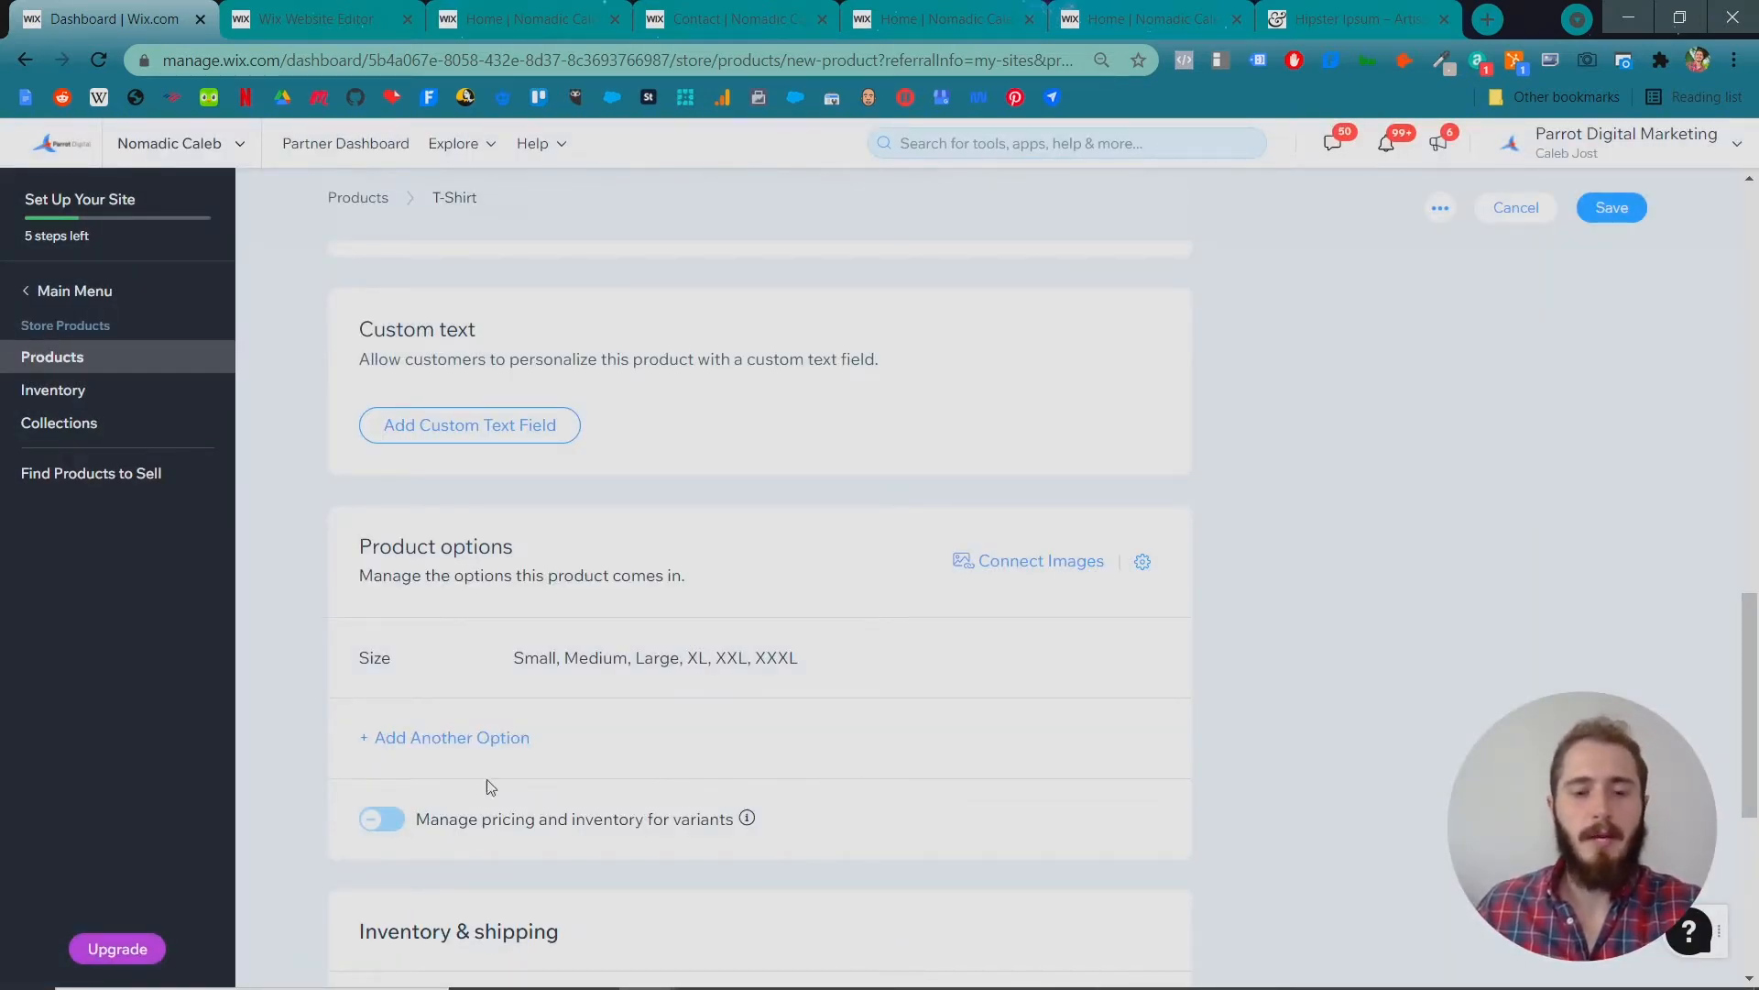
Start another product option named "Color", shown in the product page as Color, with red as its first choice.
click(446, 749)
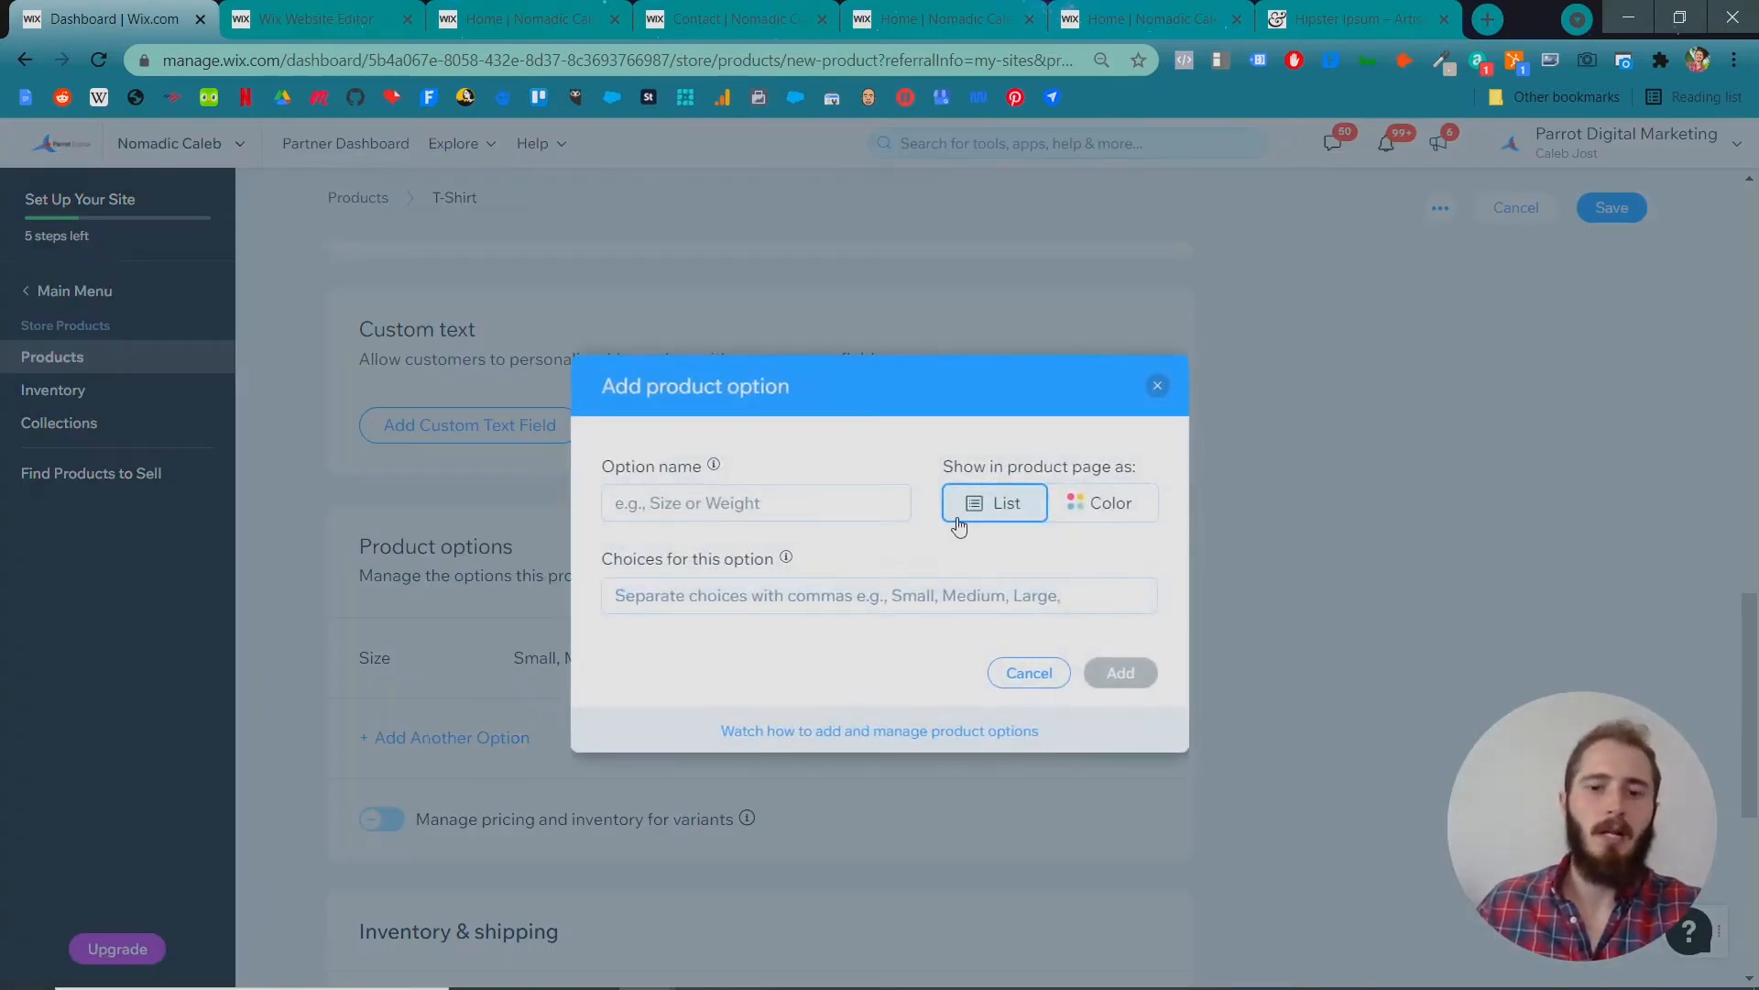
click(850, 506)
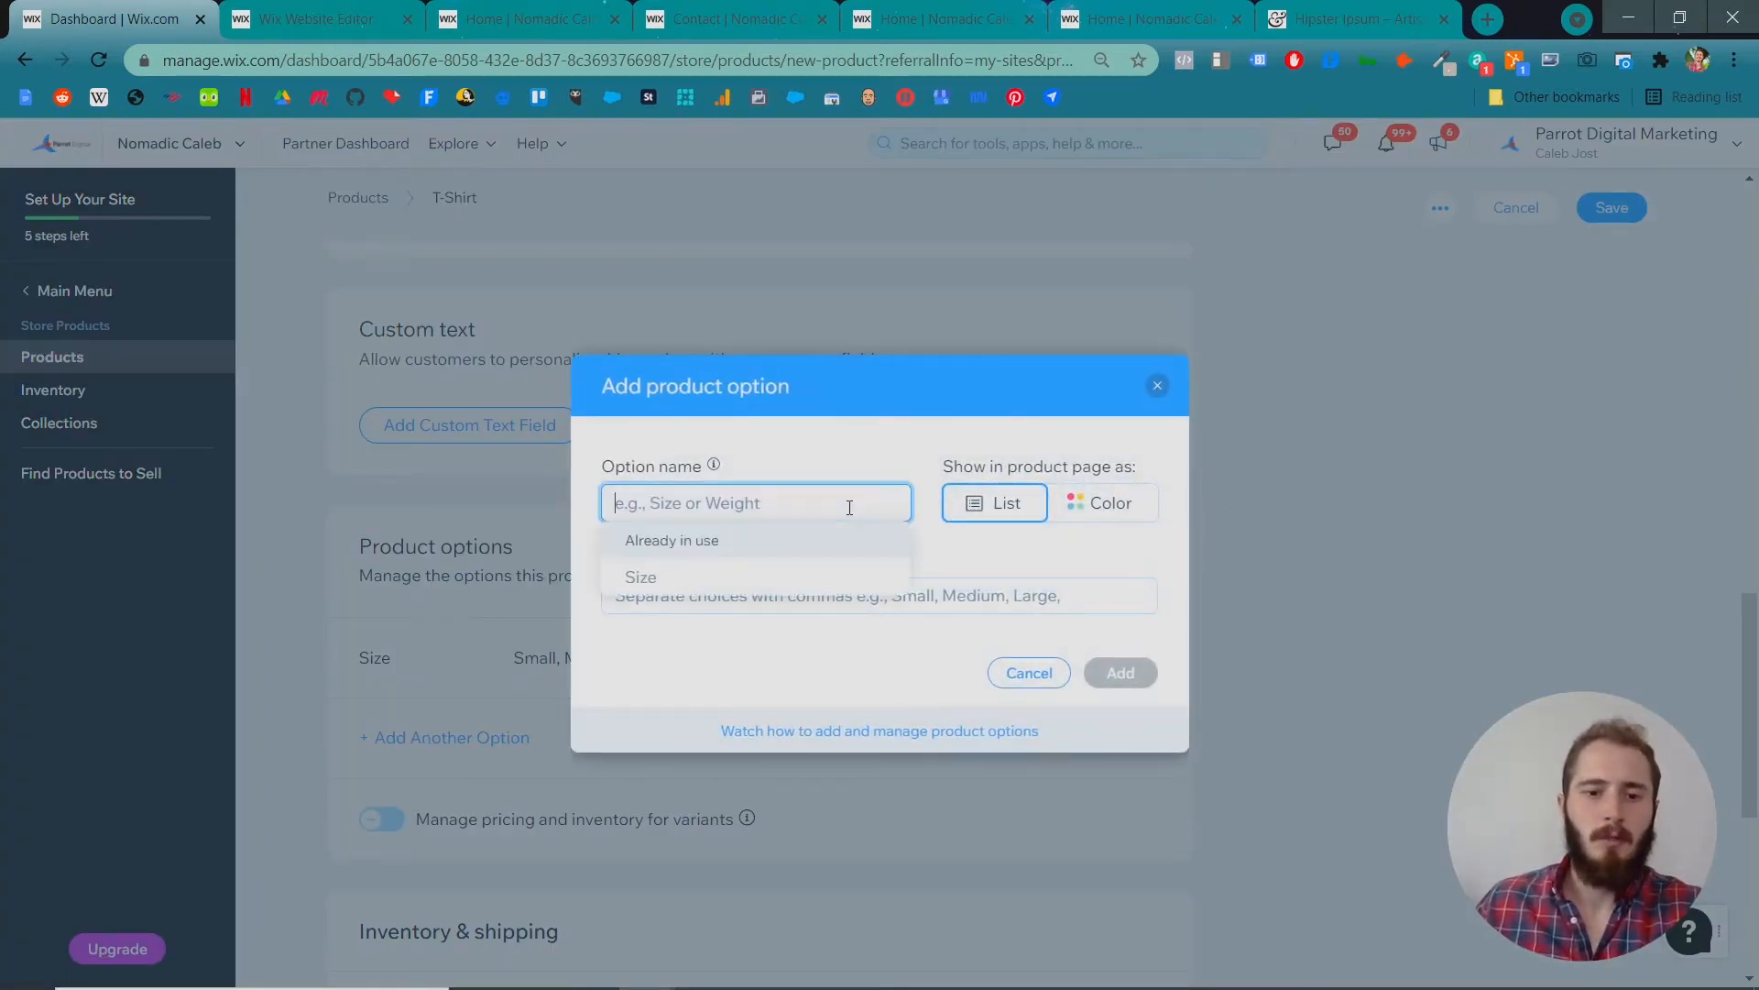
text(Color)
click(1052, 513)
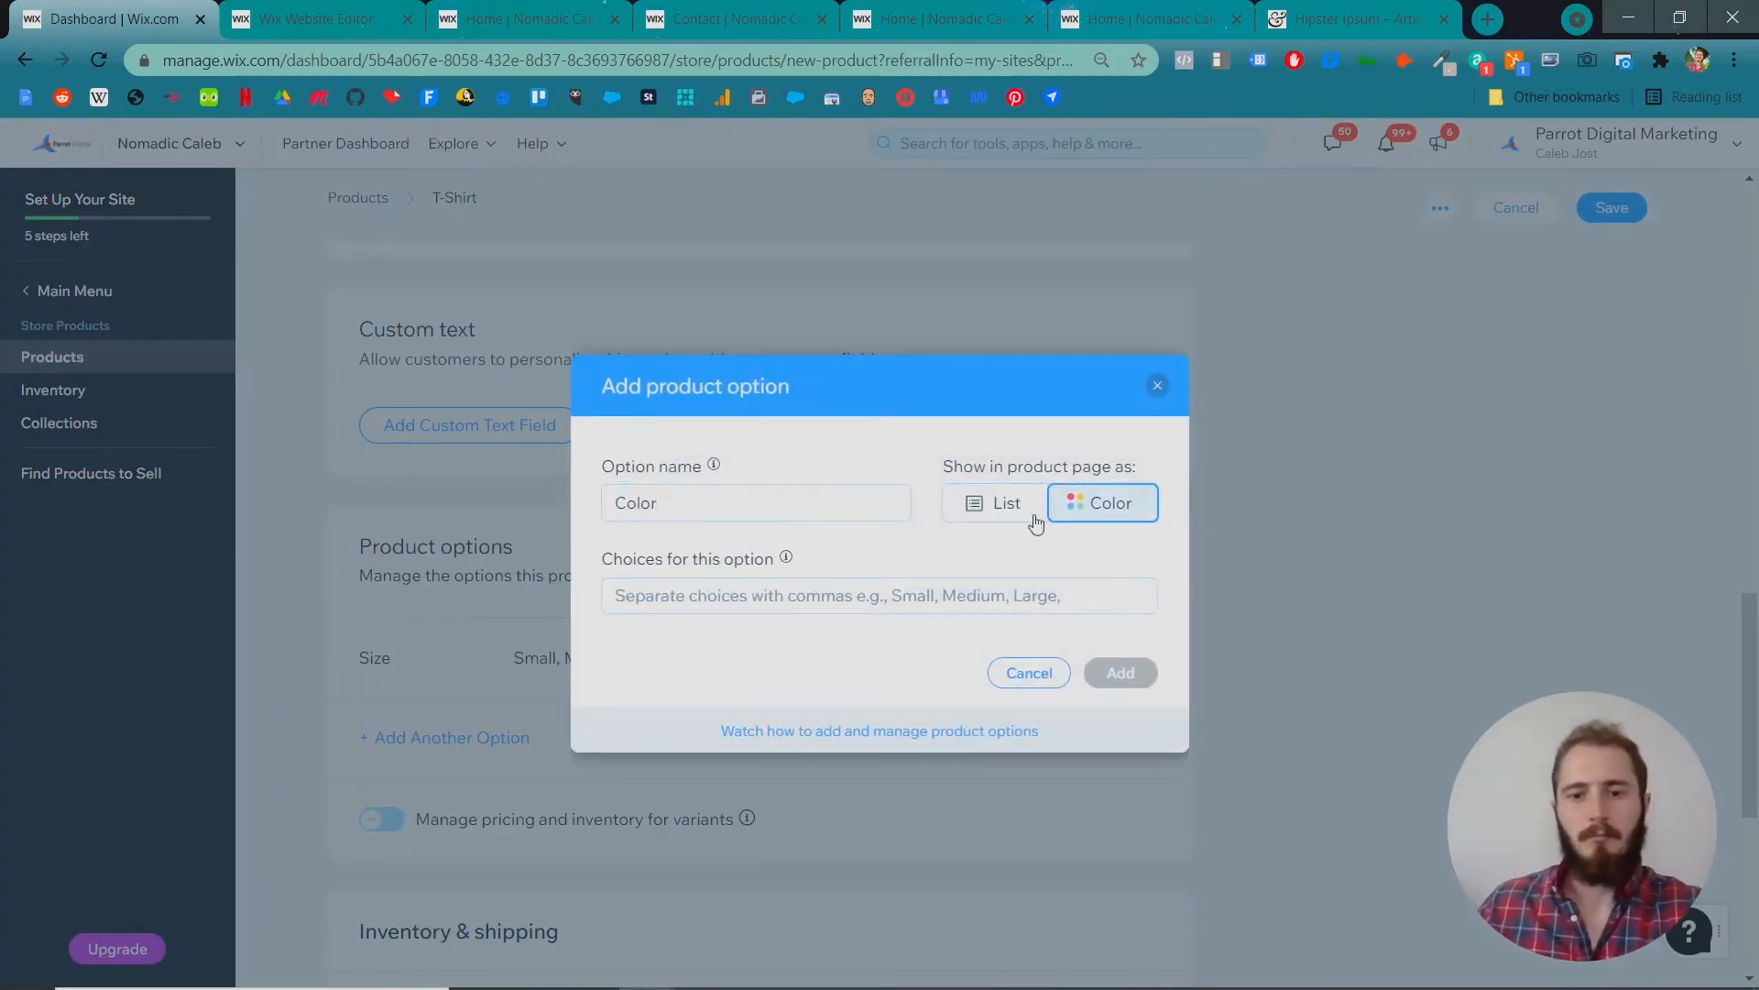
click(848, 594)
text(red)
key(Return)
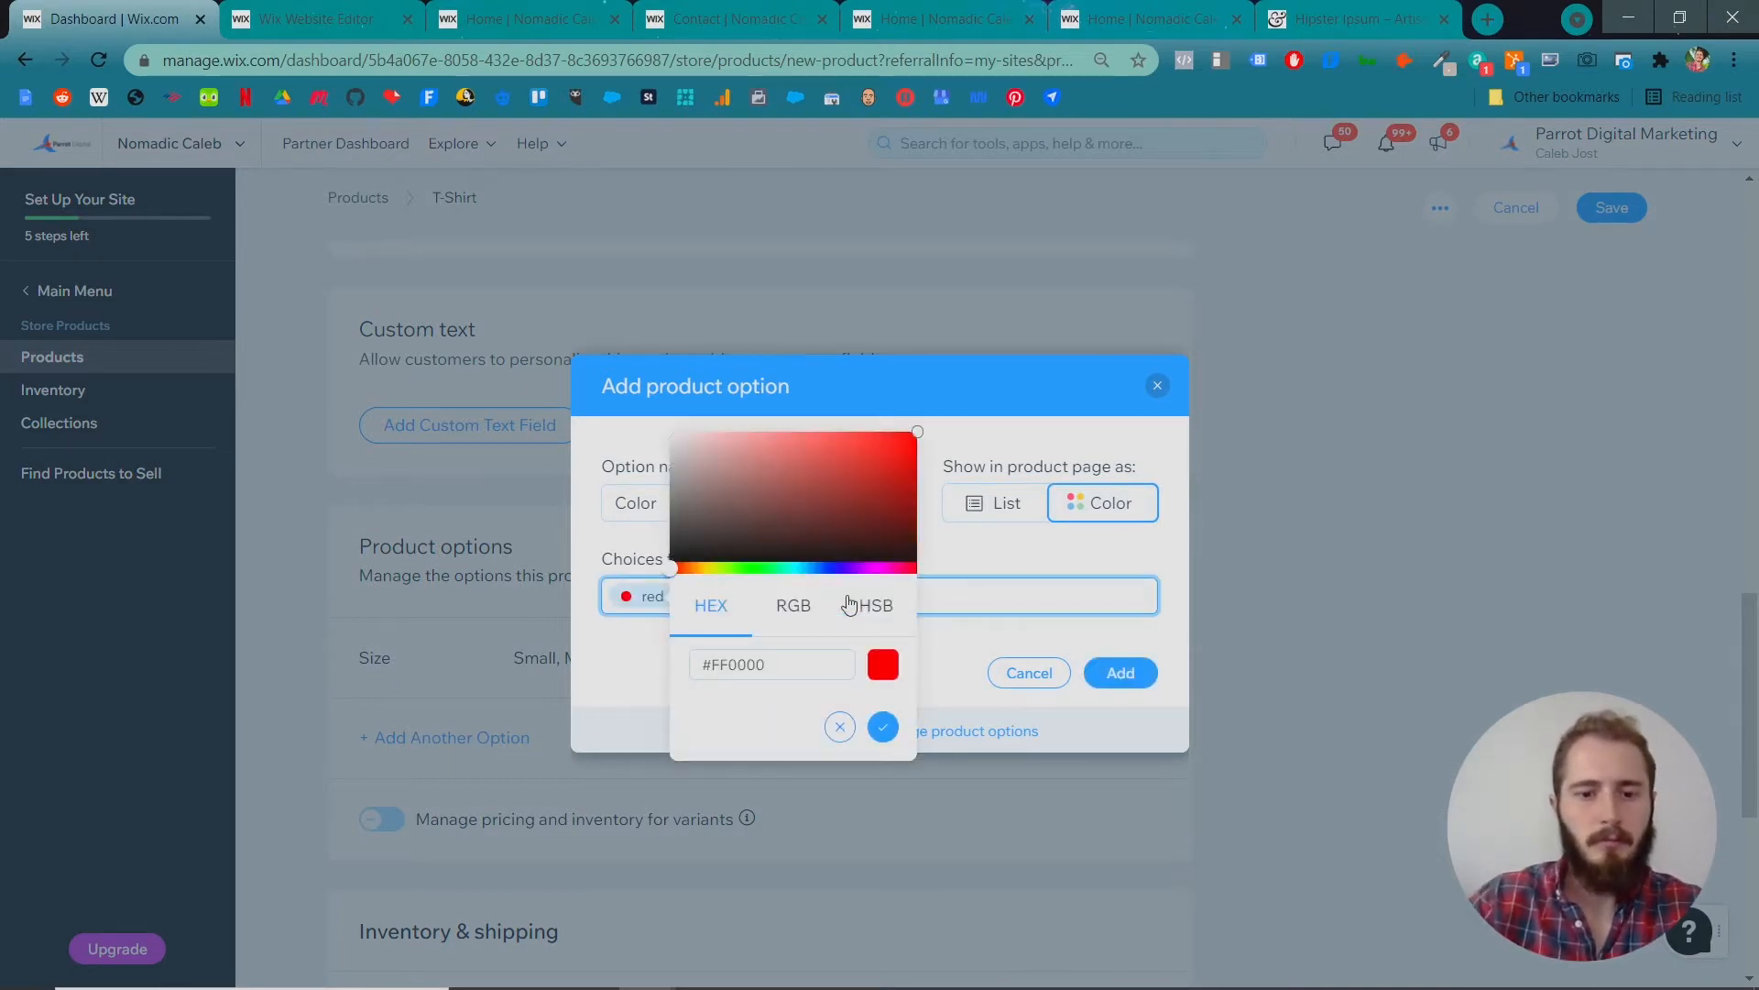
Remove the stray "b" entry from the Color choices and enter black and blue, keeping their suggested colors.
click(960, 727)
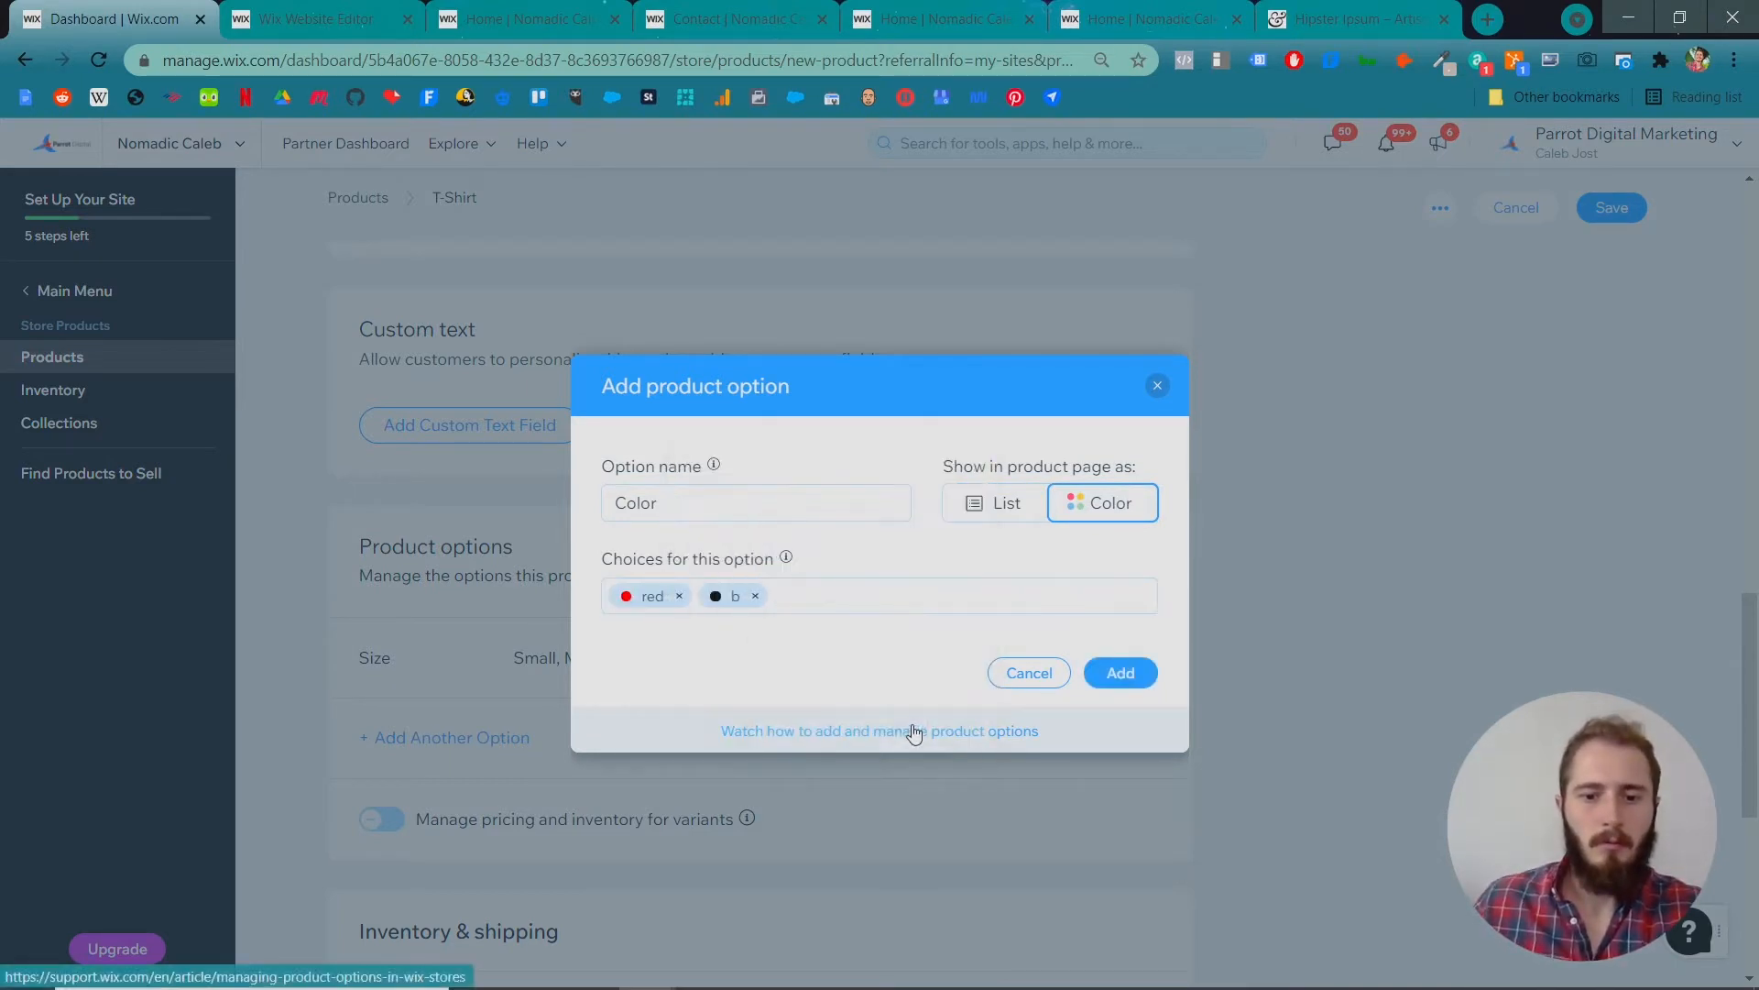
click(757, 597)
click(758, 596)
text(bl)
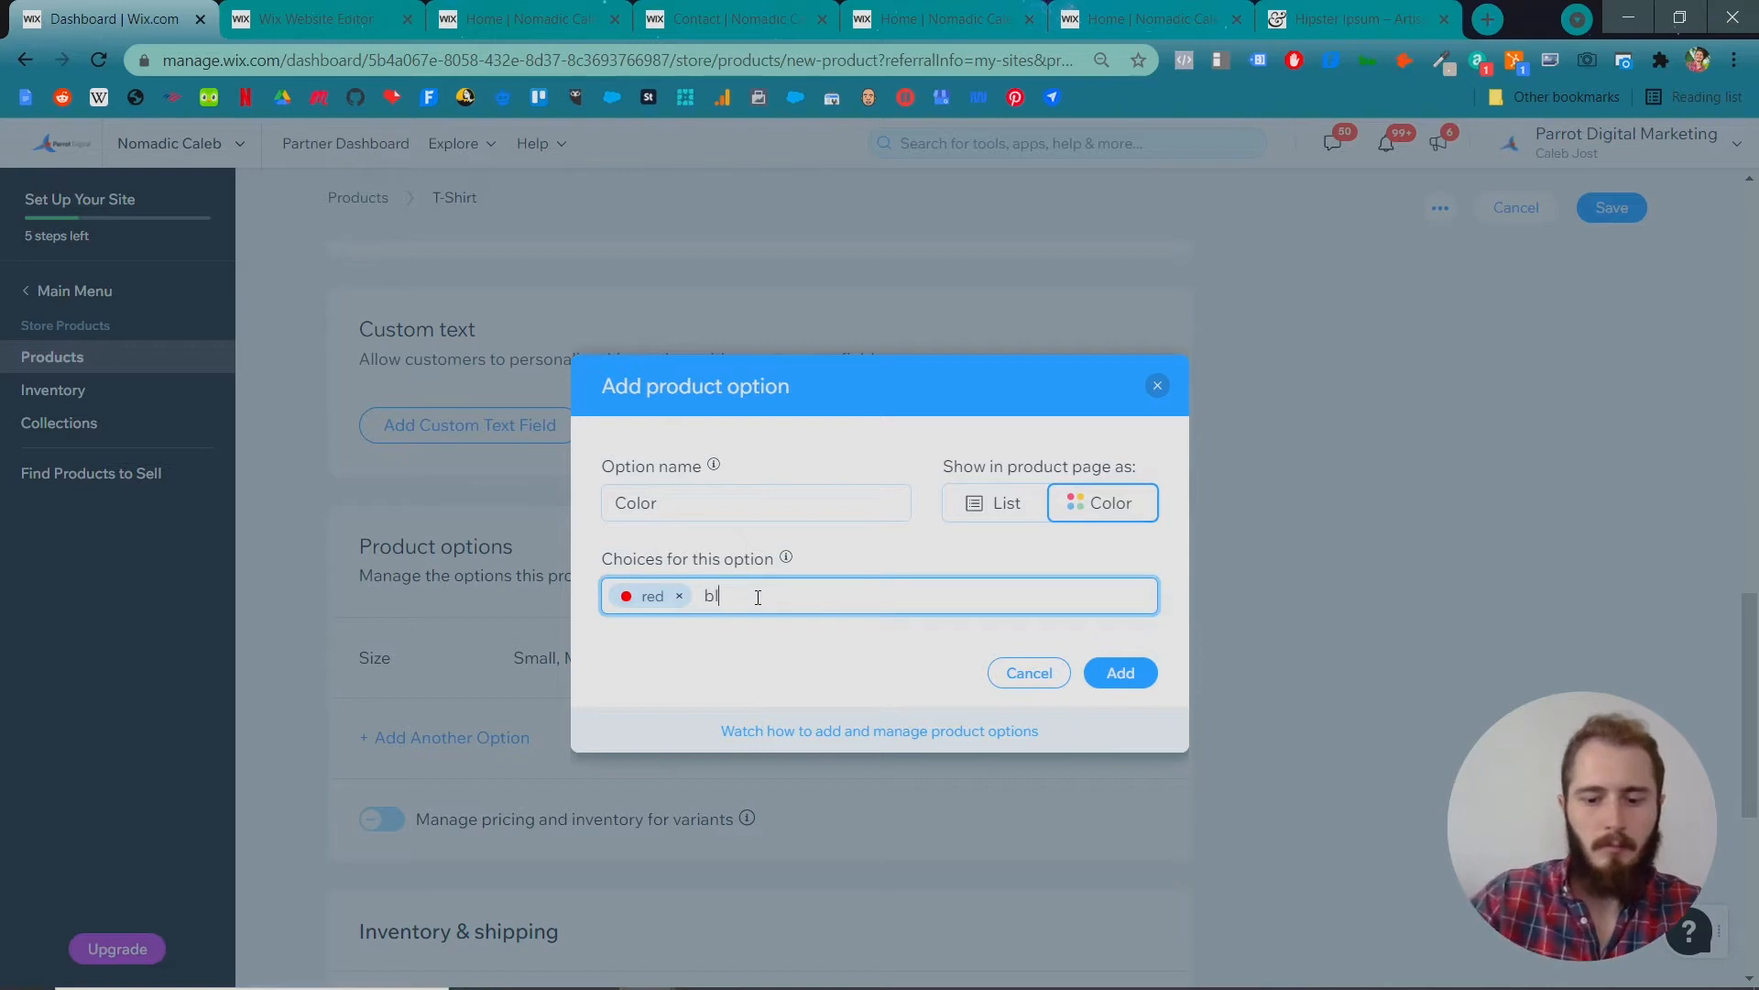
text(ack)
key(Return)
click(979, 725)
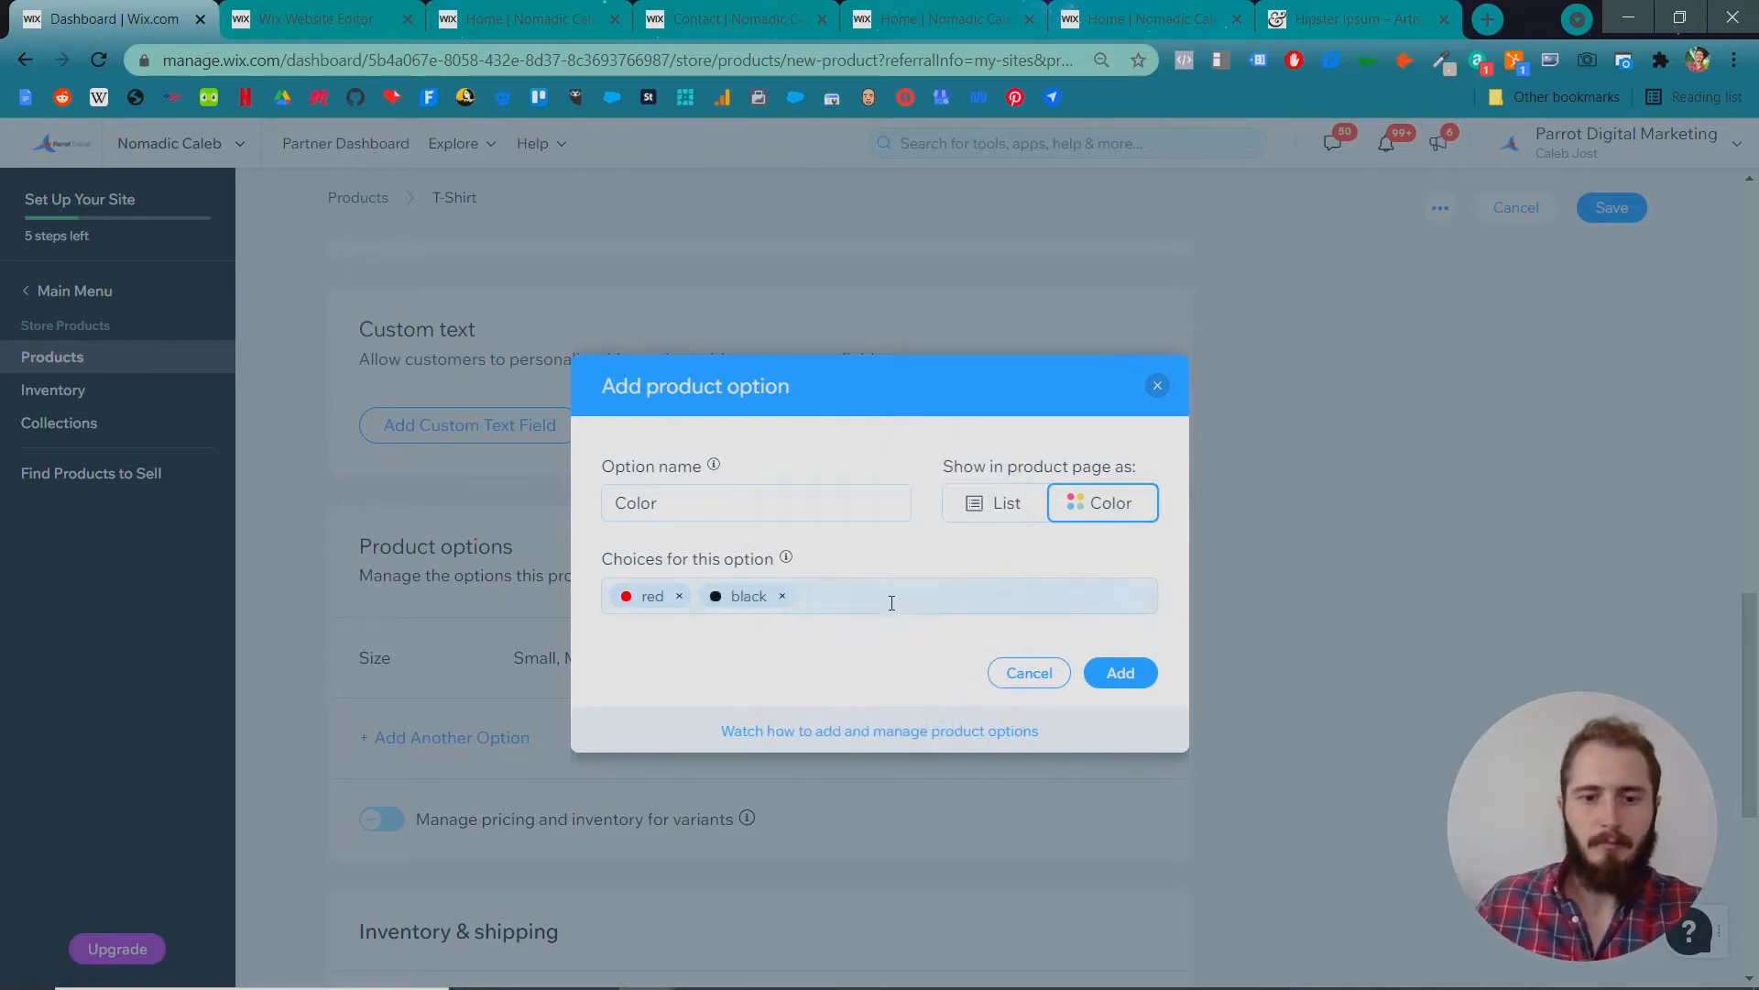
click(890, 598)
text(blue)
key(Return)
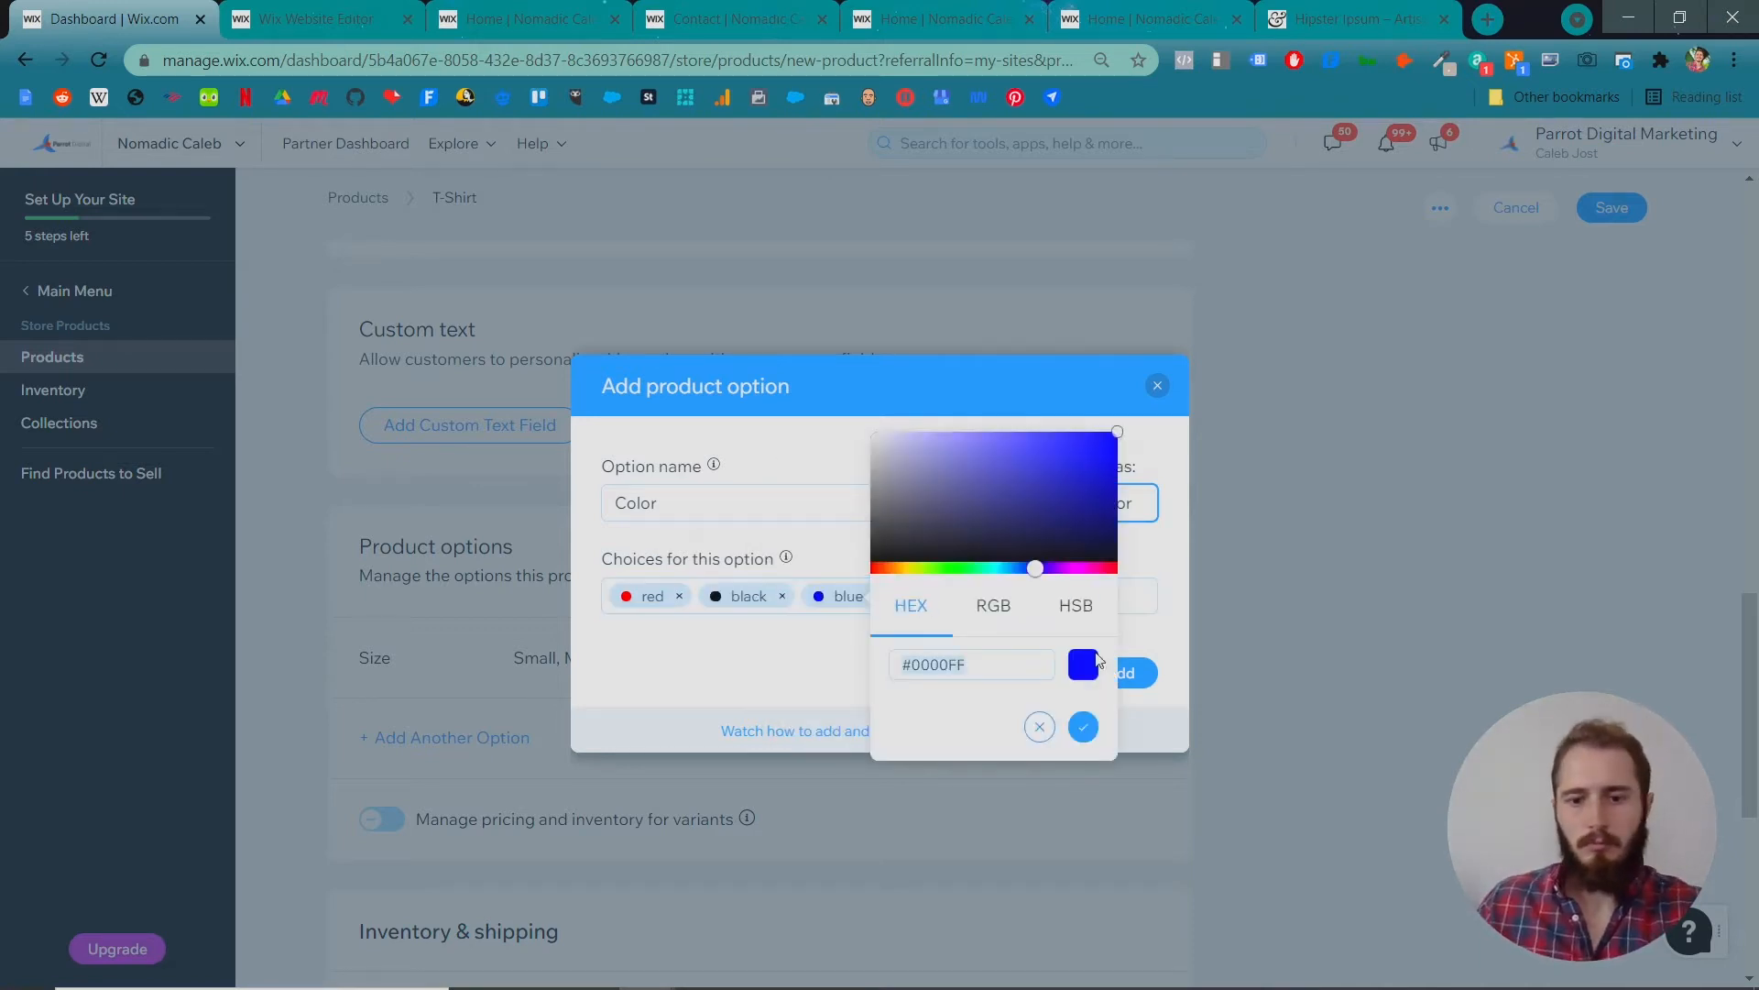
click(1081, 723)
Enter green and pink as Color choices and accept their suggested swatch colors.
click(973, 610)
text(green)
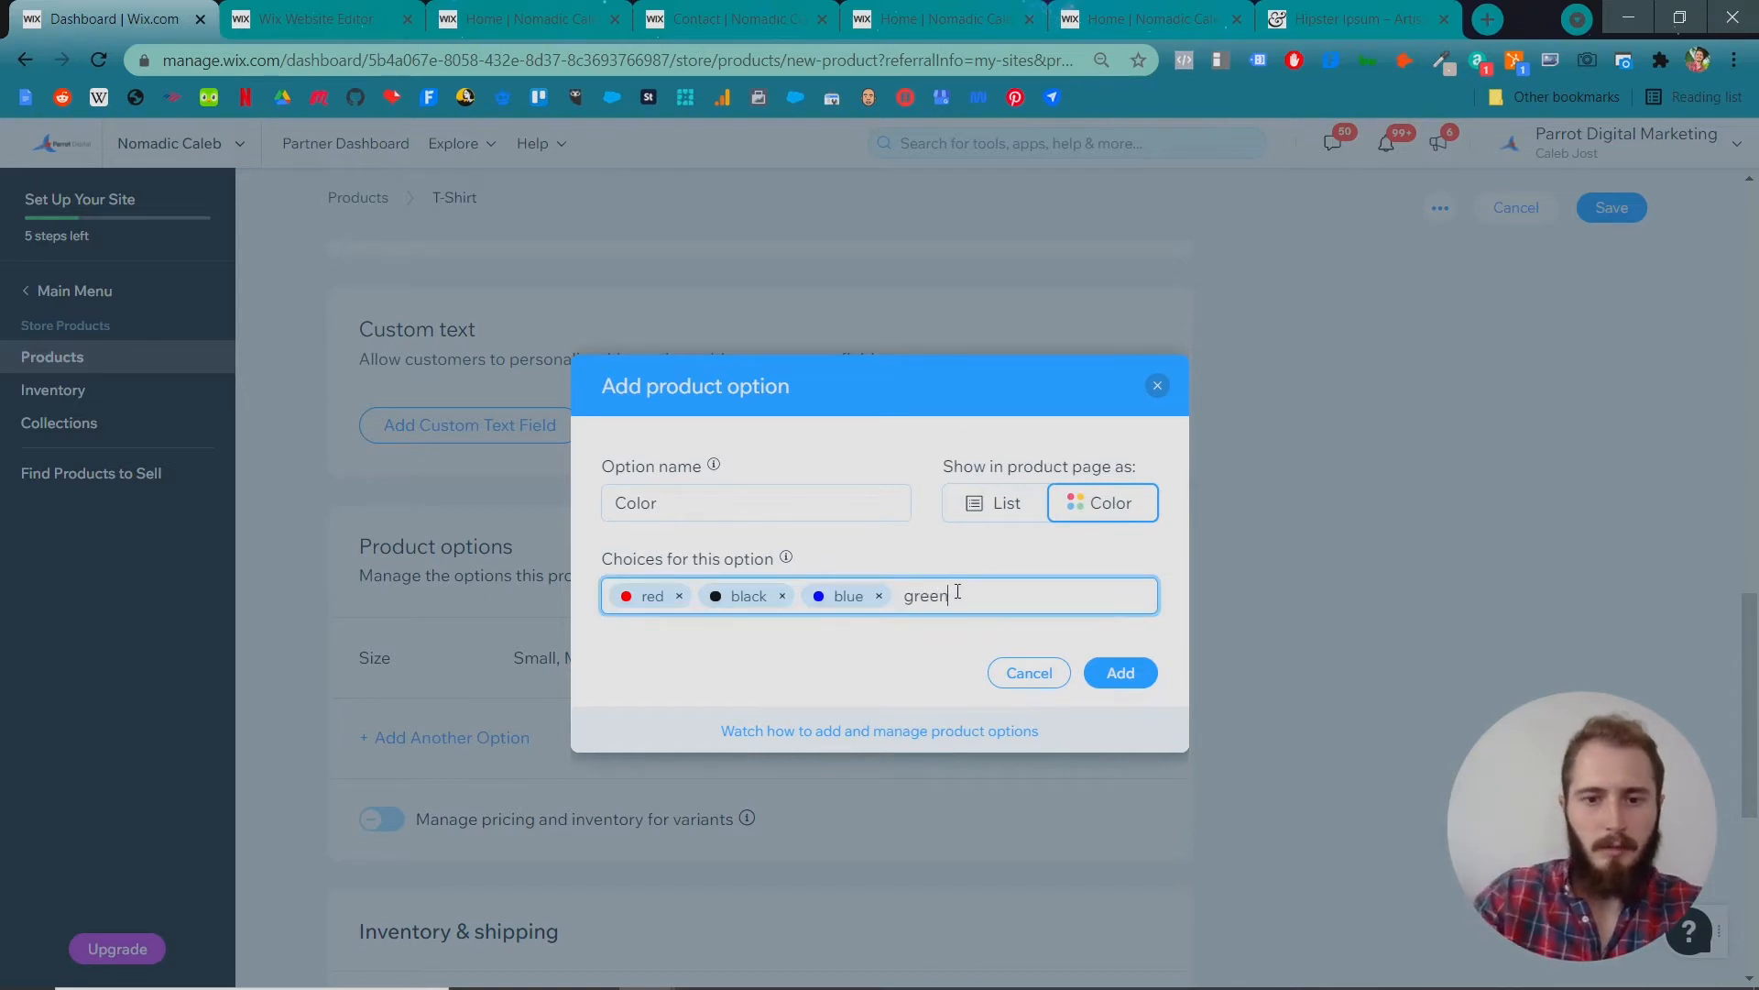
key(Return)
click(1189, 726)
click(1107, 595)
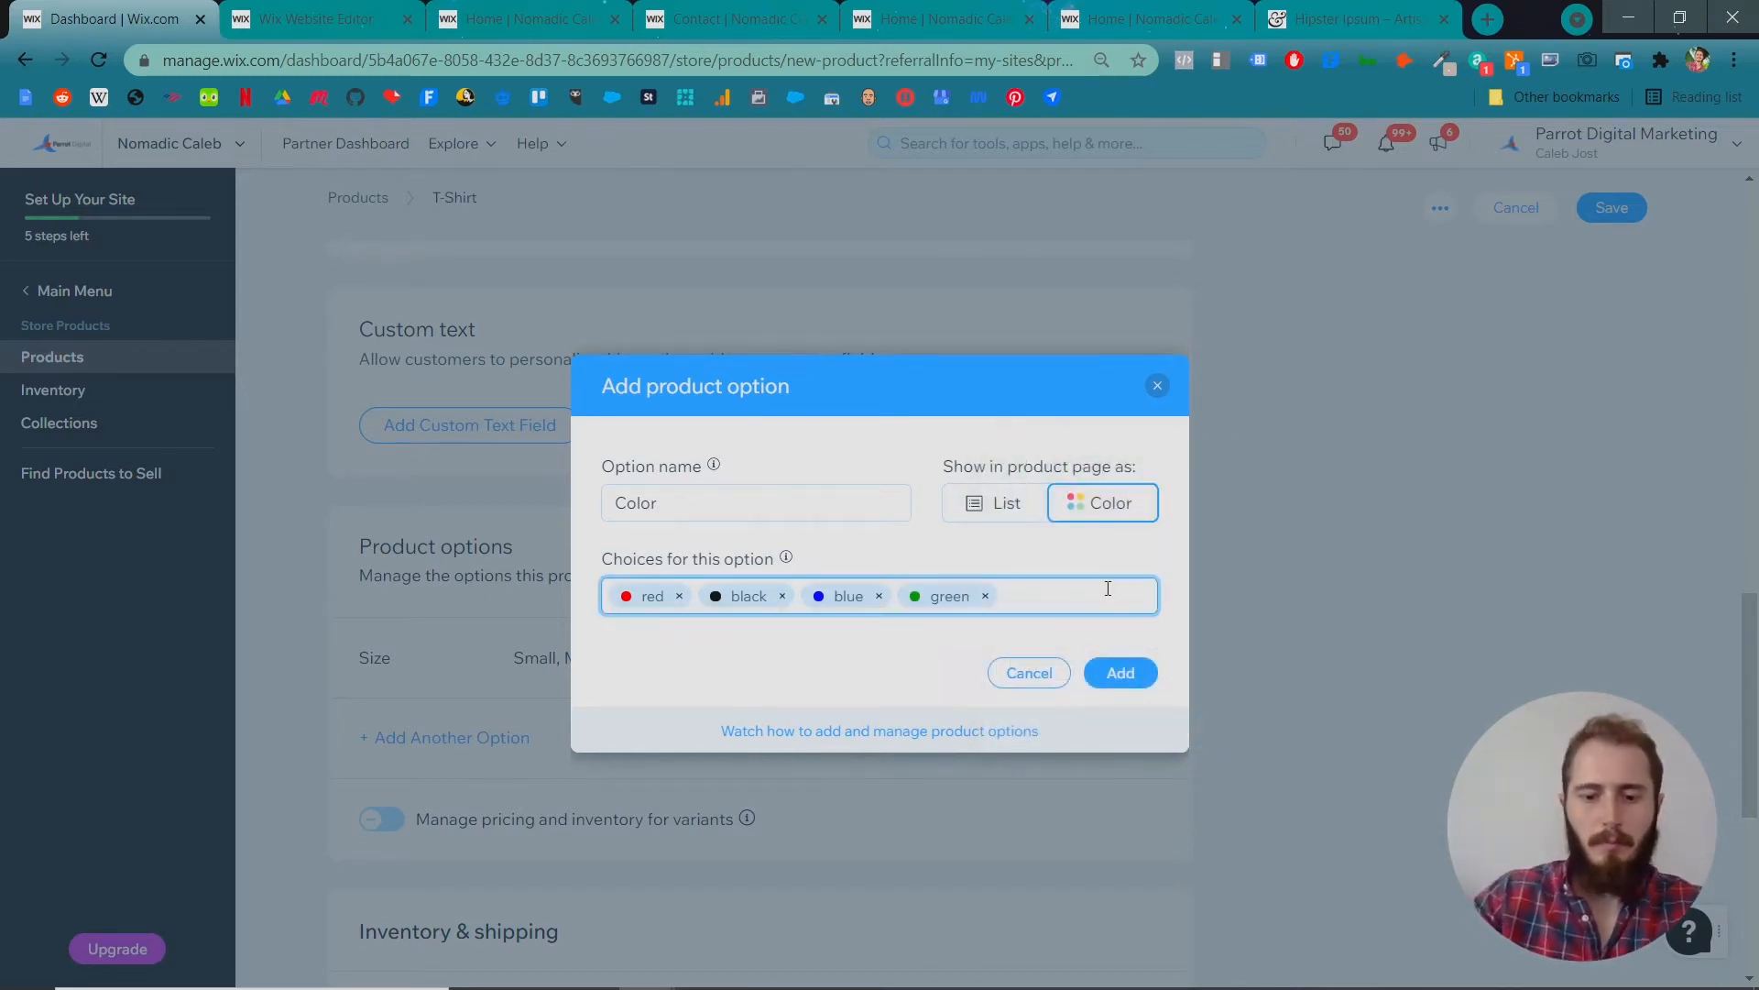
text(pink)
key(Return)
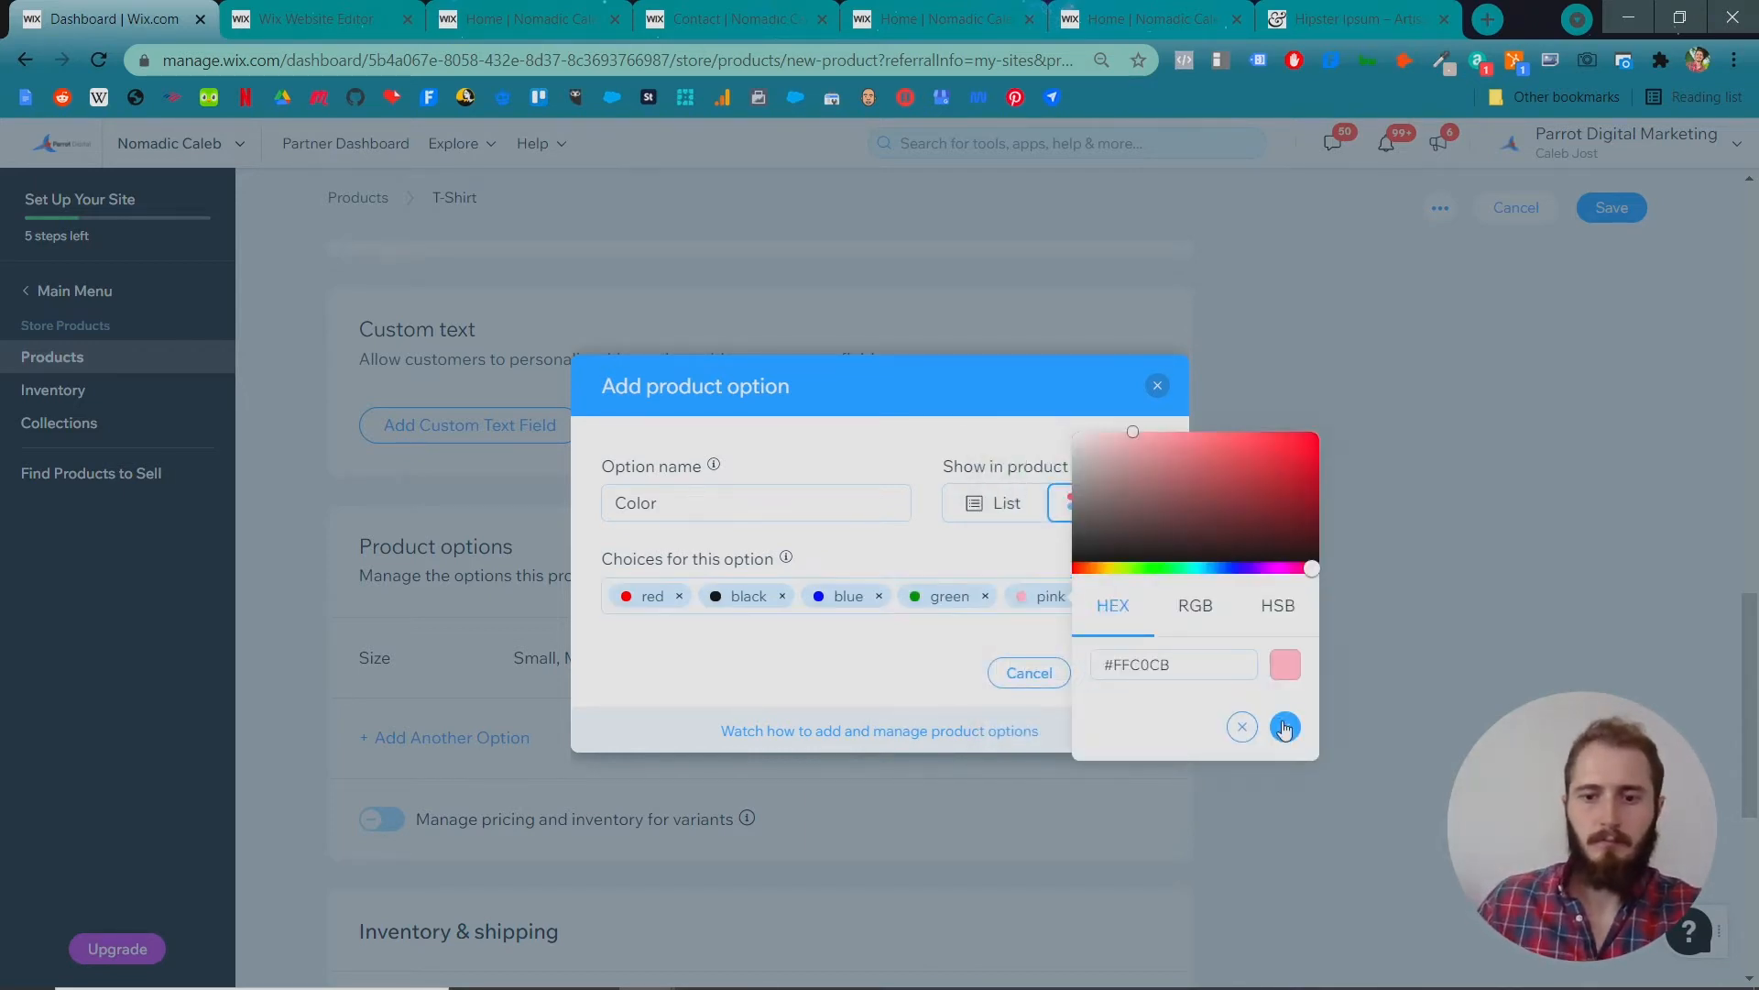
click(1286, 727)
Enter orange and purple as the last Color choices and add the Color option to the T-Shirt.
click(1150, 591)
text(orange)
key(Return)
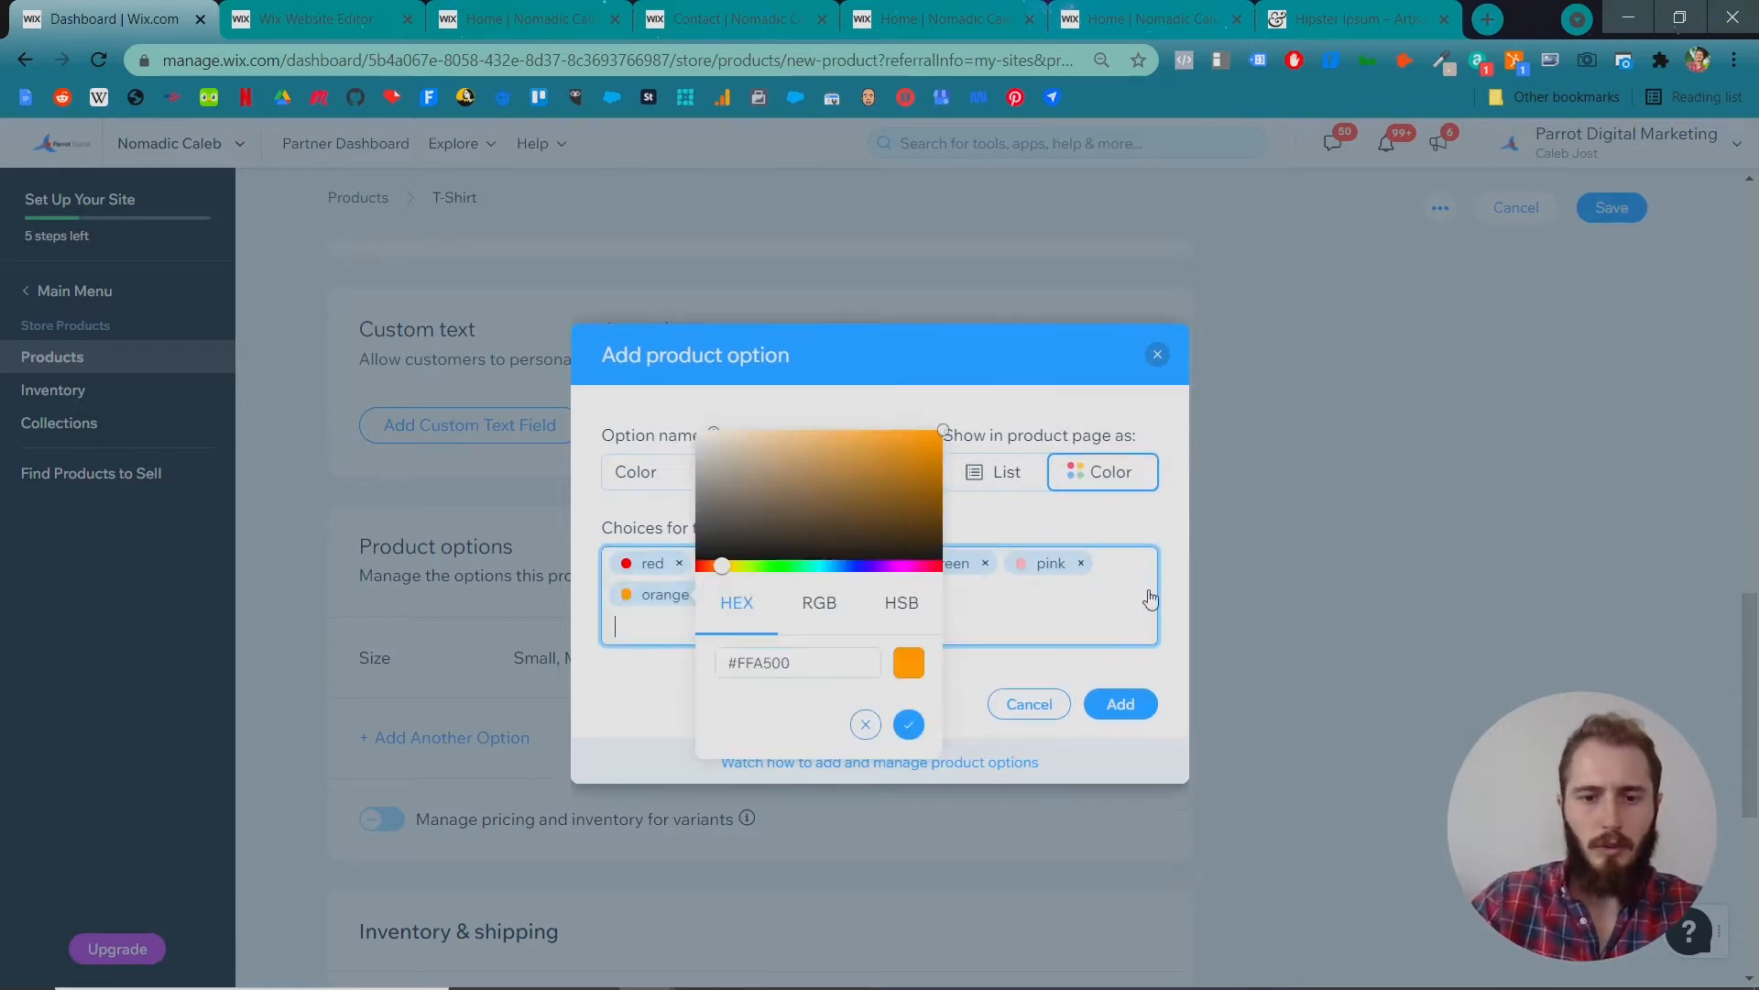
click(907, 724)
click(891, 627)
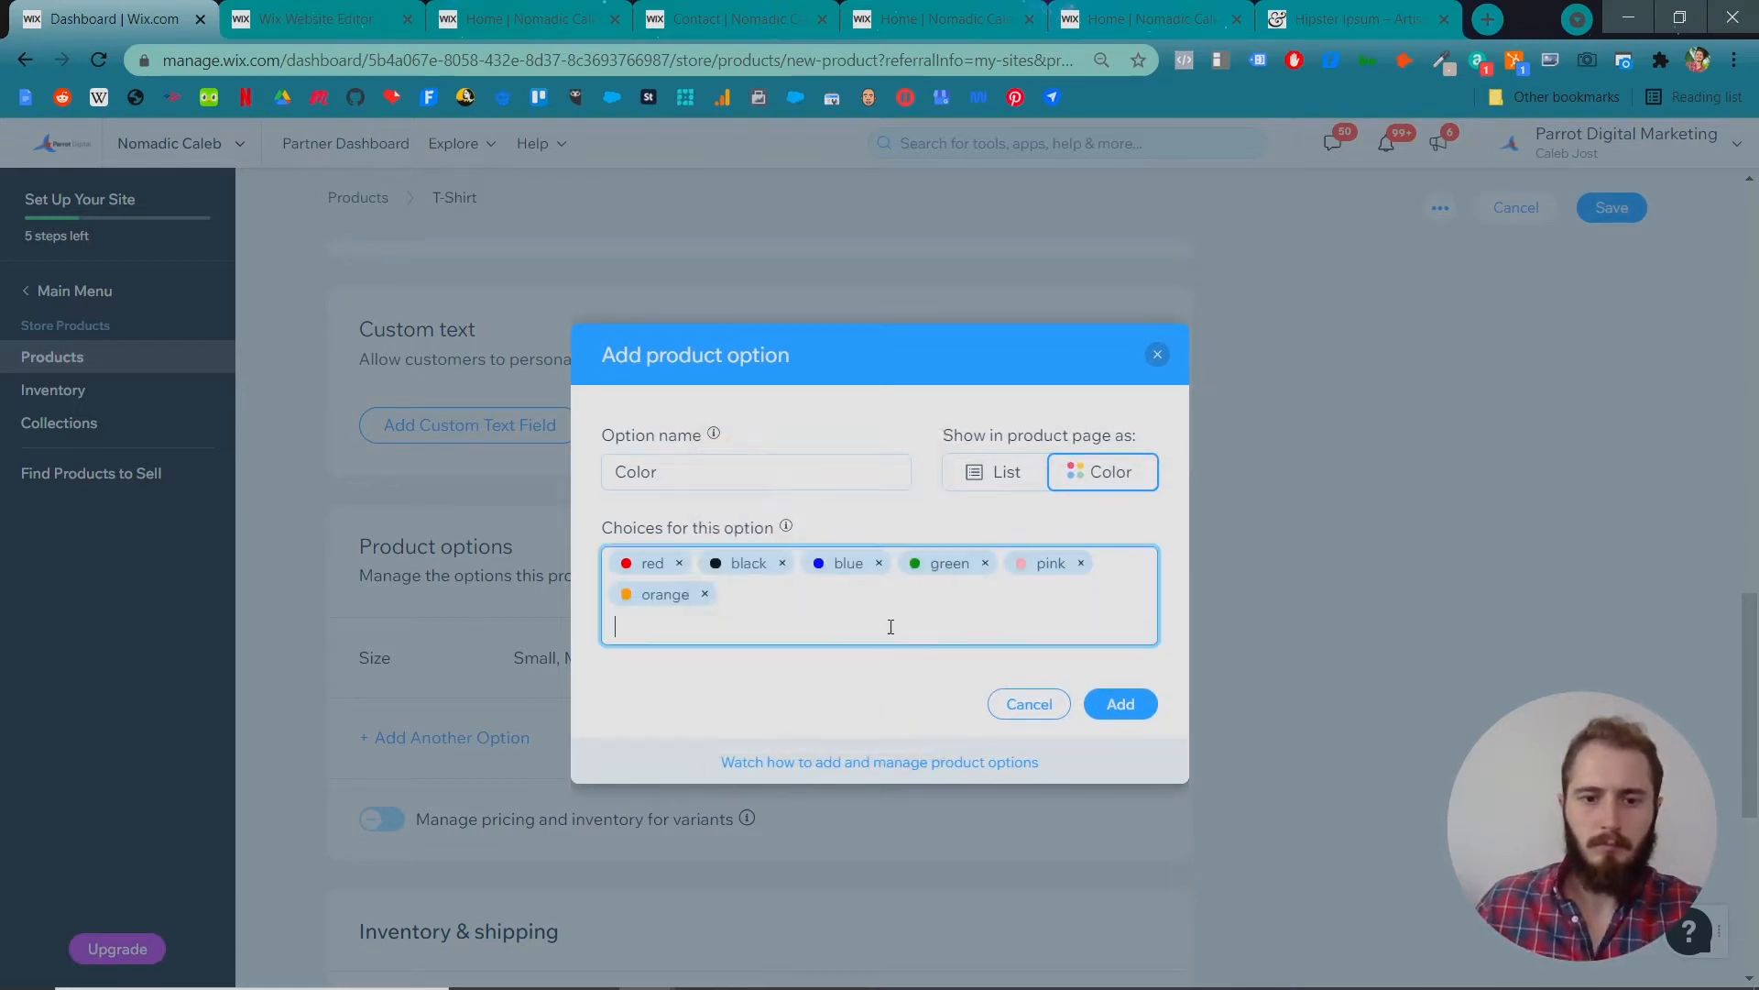
text(purple)
key(Return)
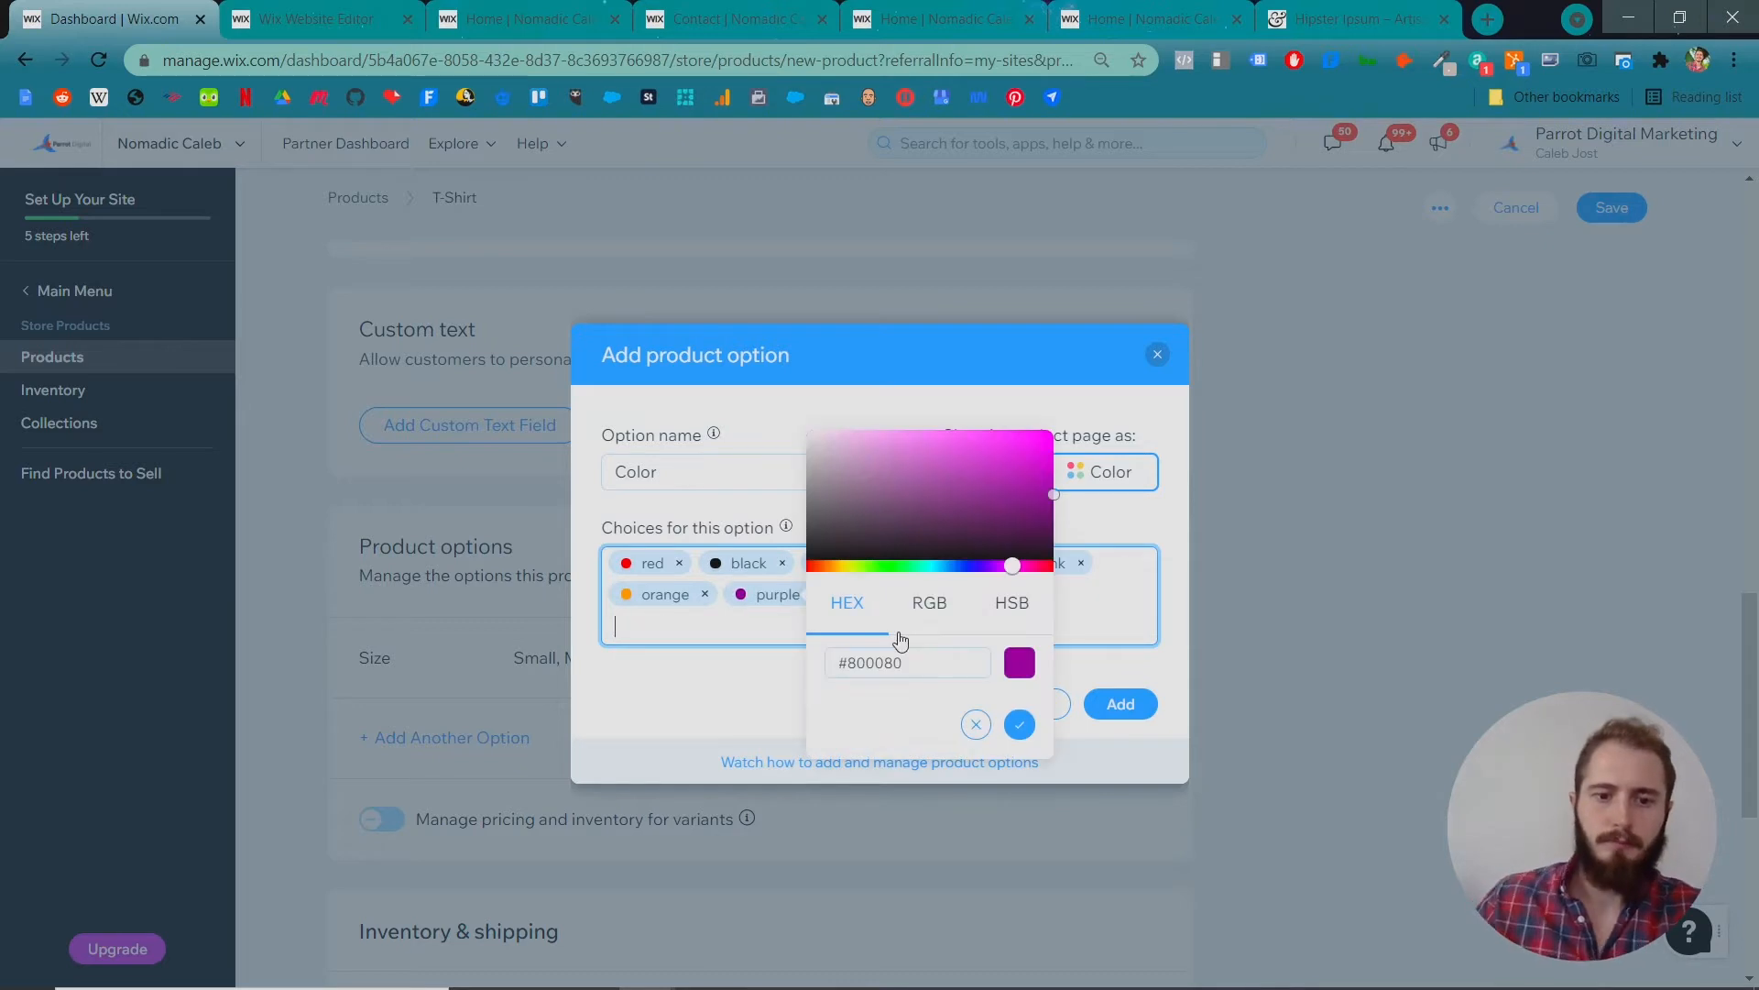
click(1019, 725)
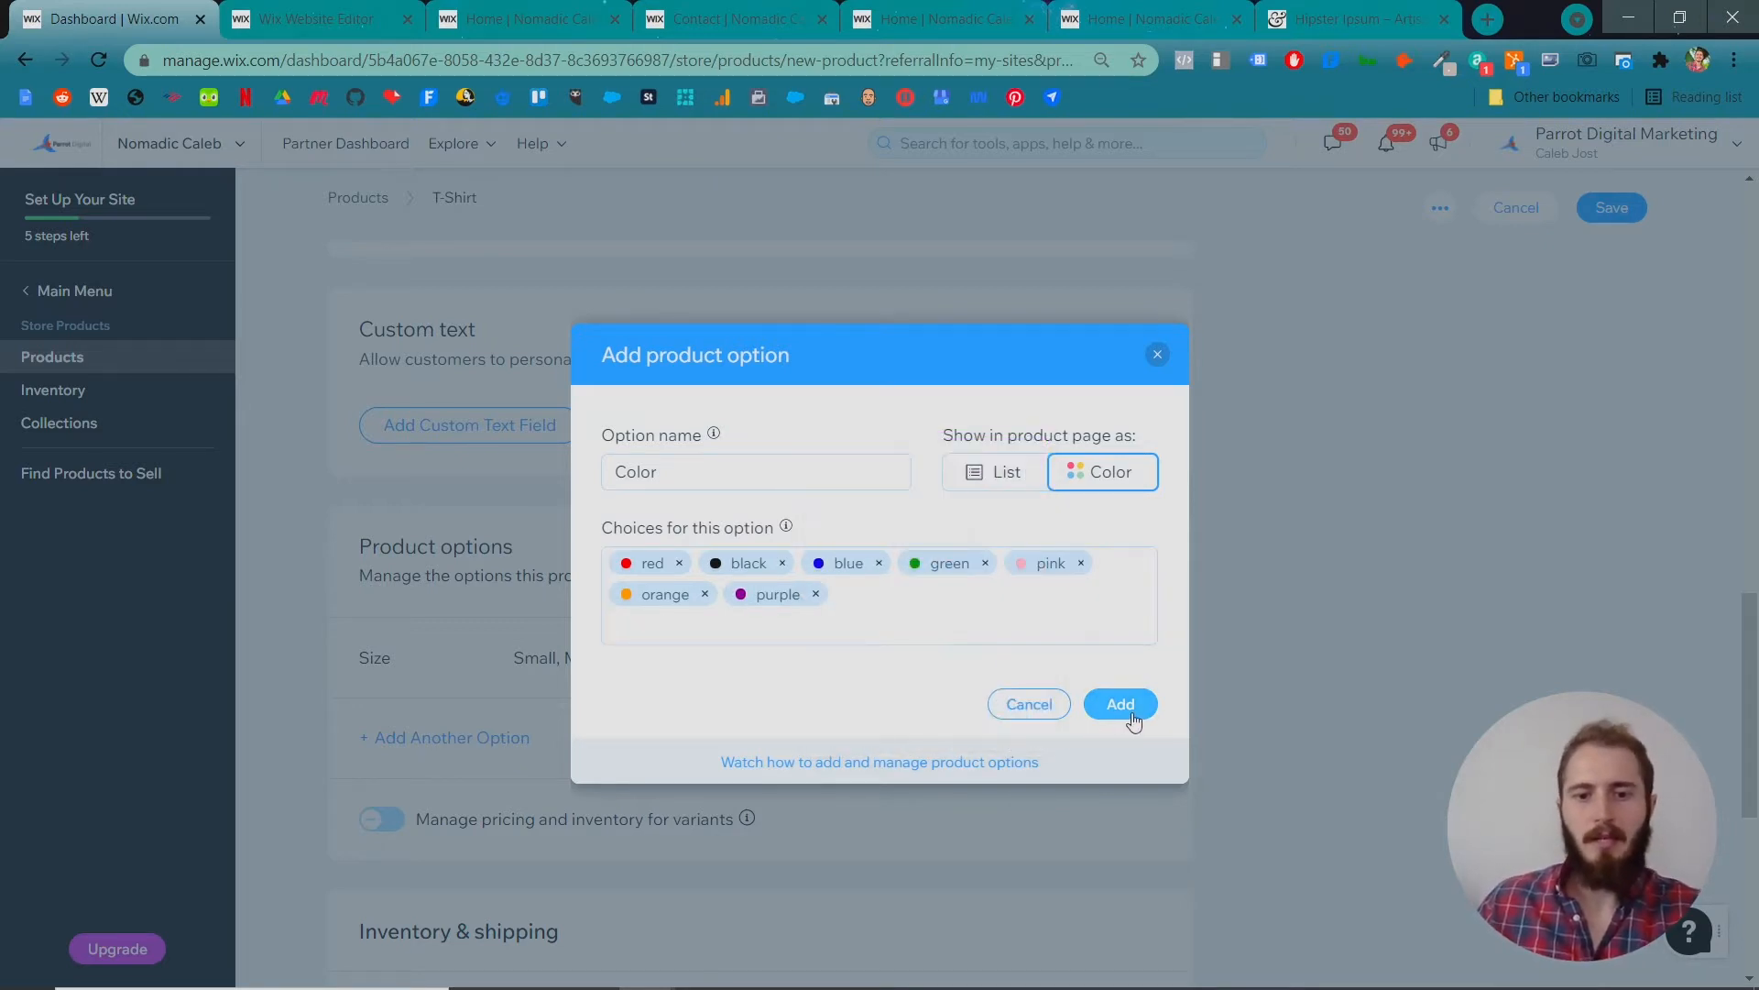
click(1118, 722)
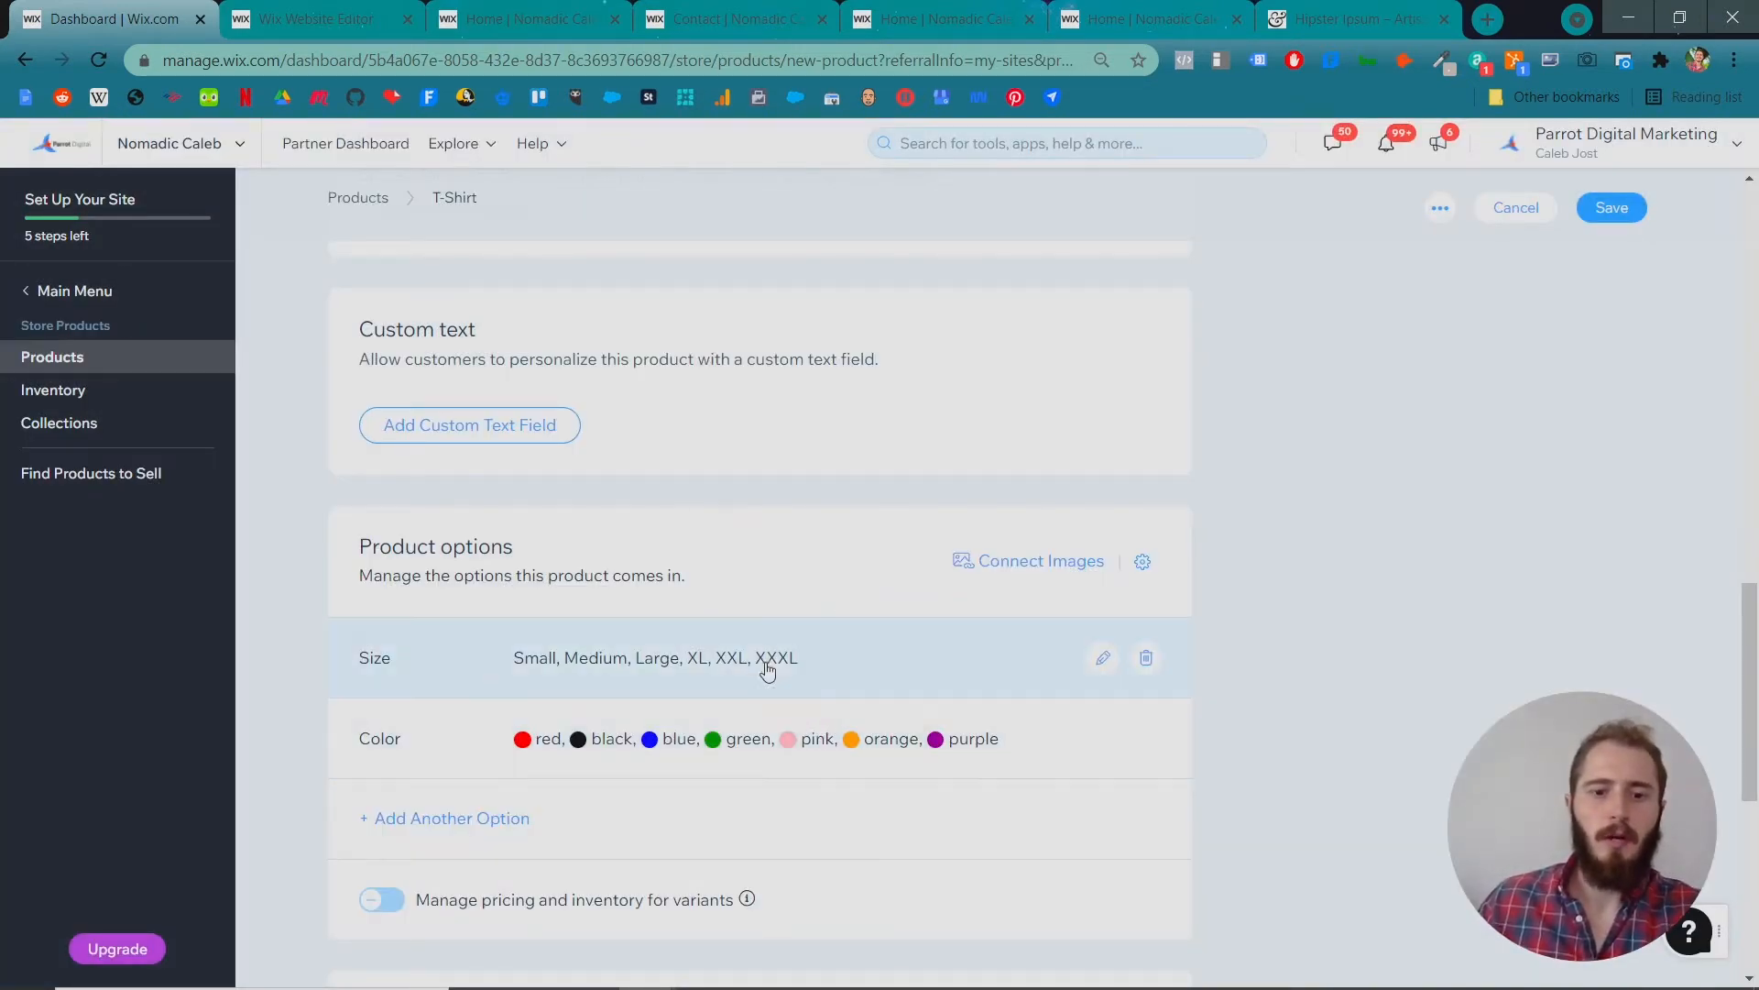
Turn on pricing and inventory management for the T-Shirt's variants and select all XL variants.
scroll(770, 667, down, 3)
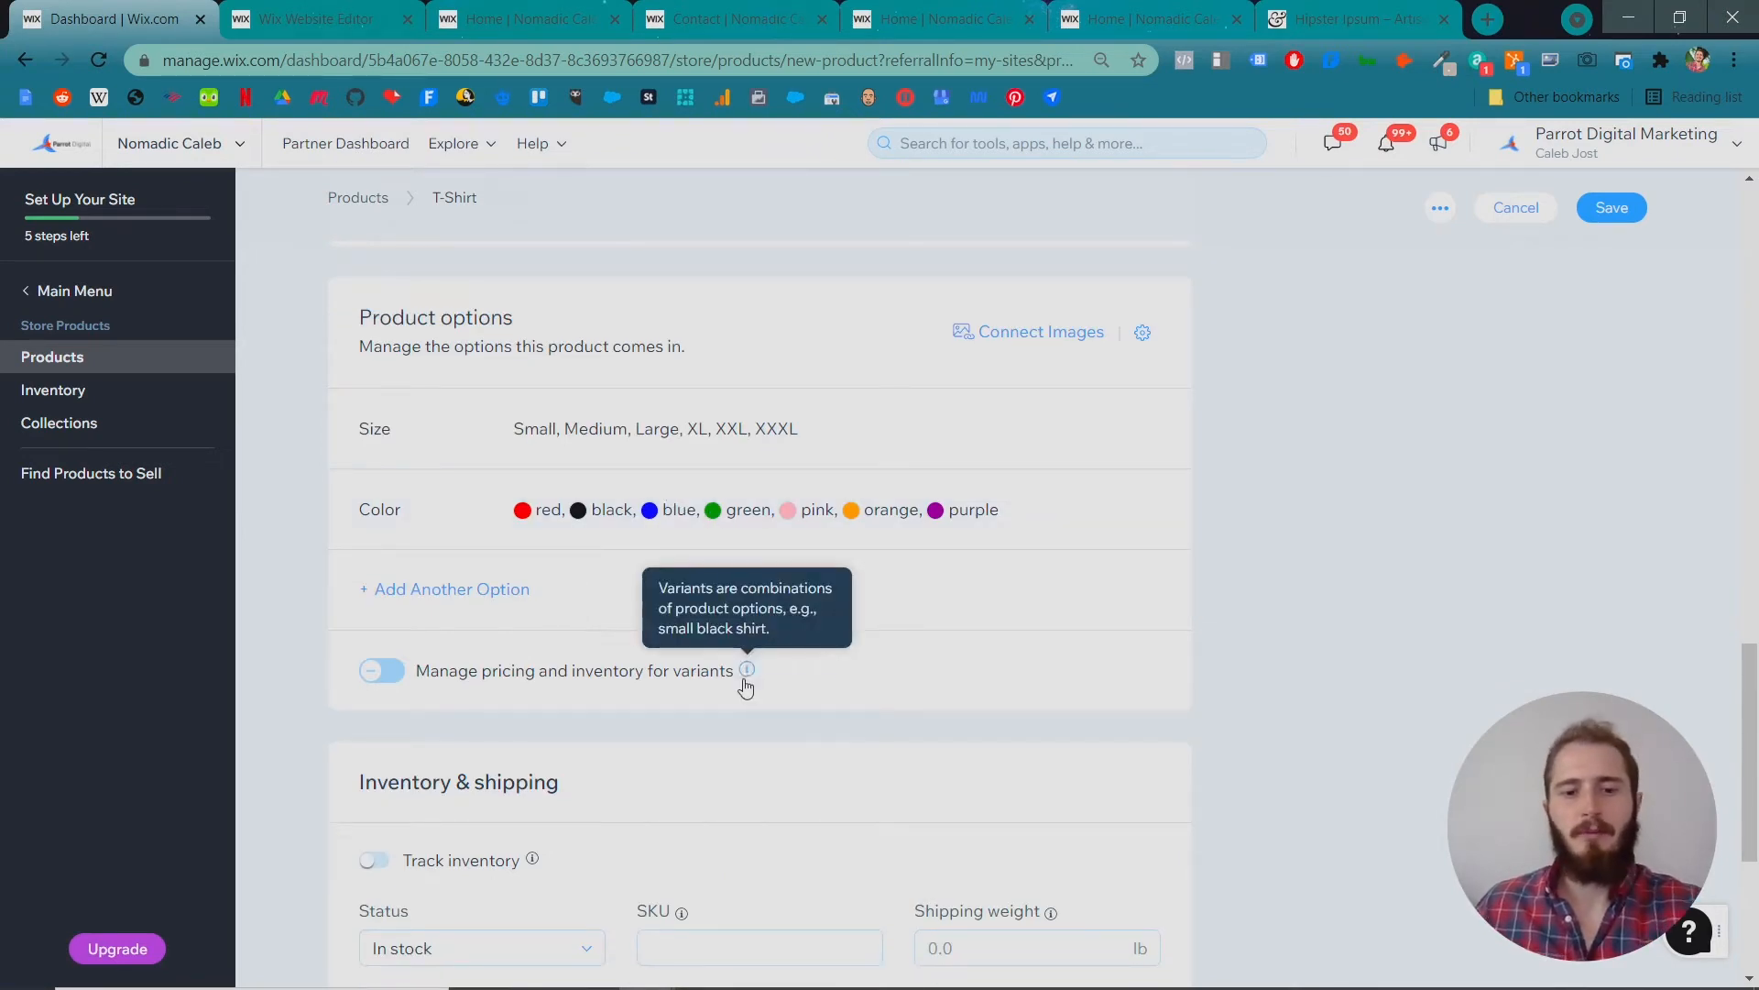
click(382, 669)
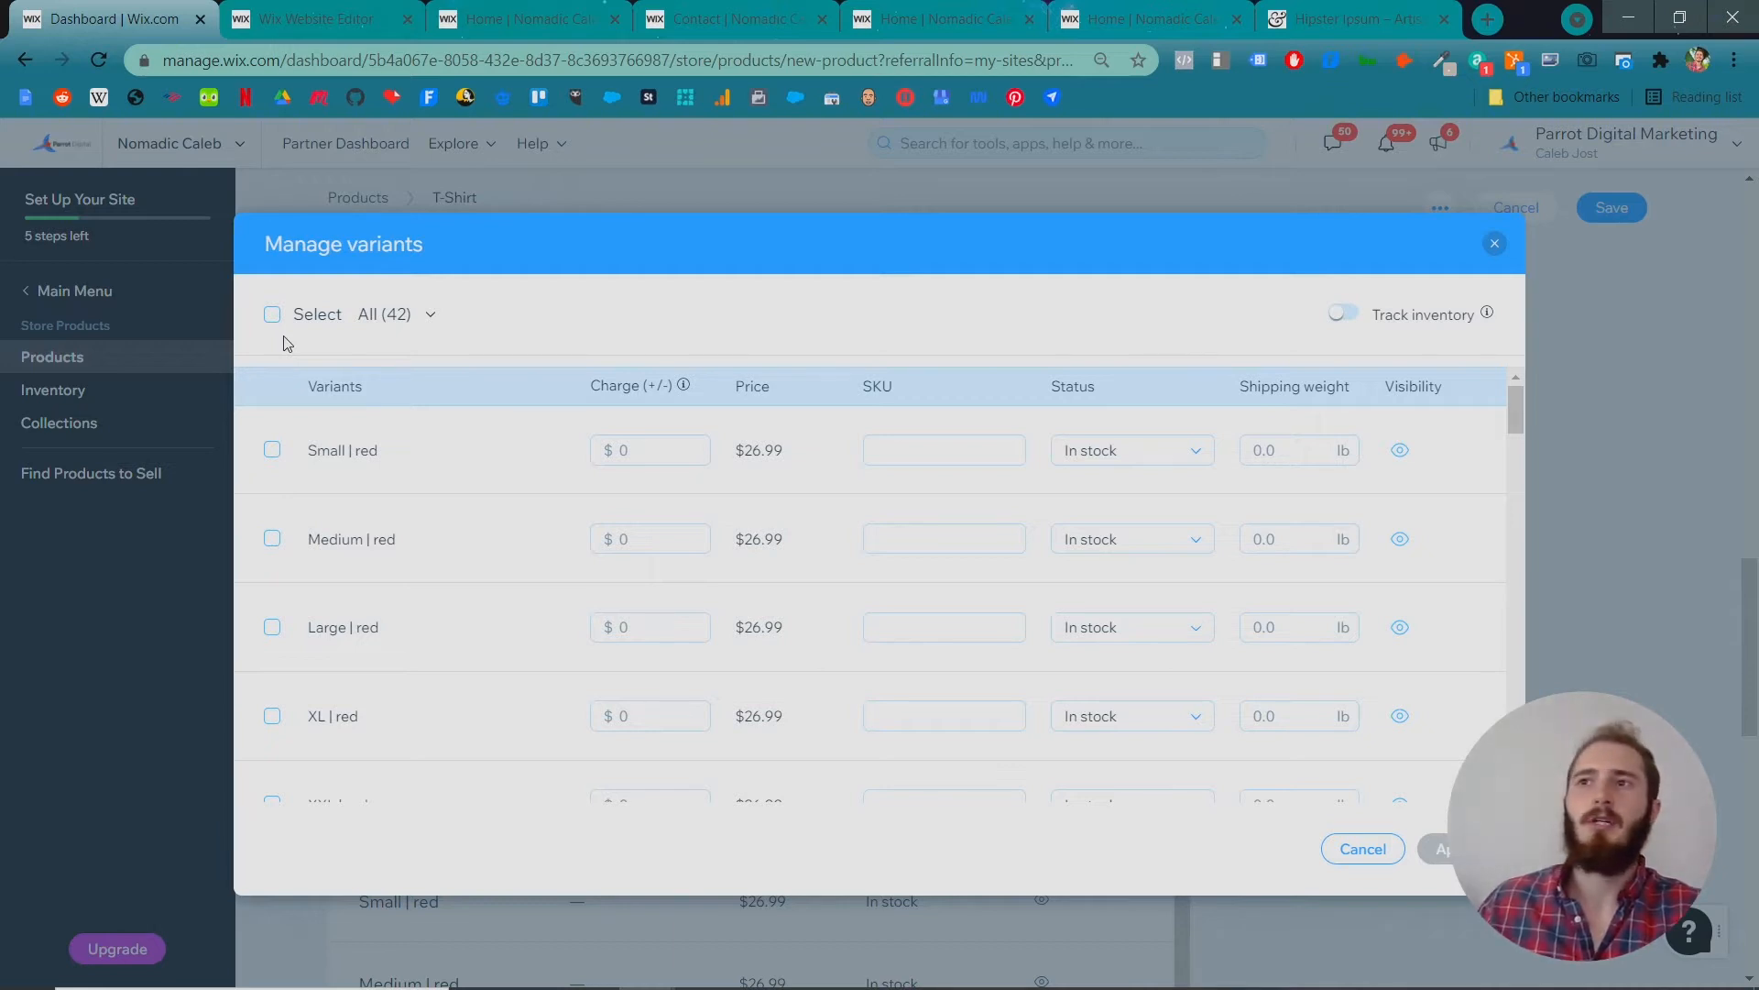
click(373, 321)
click(373, 320)
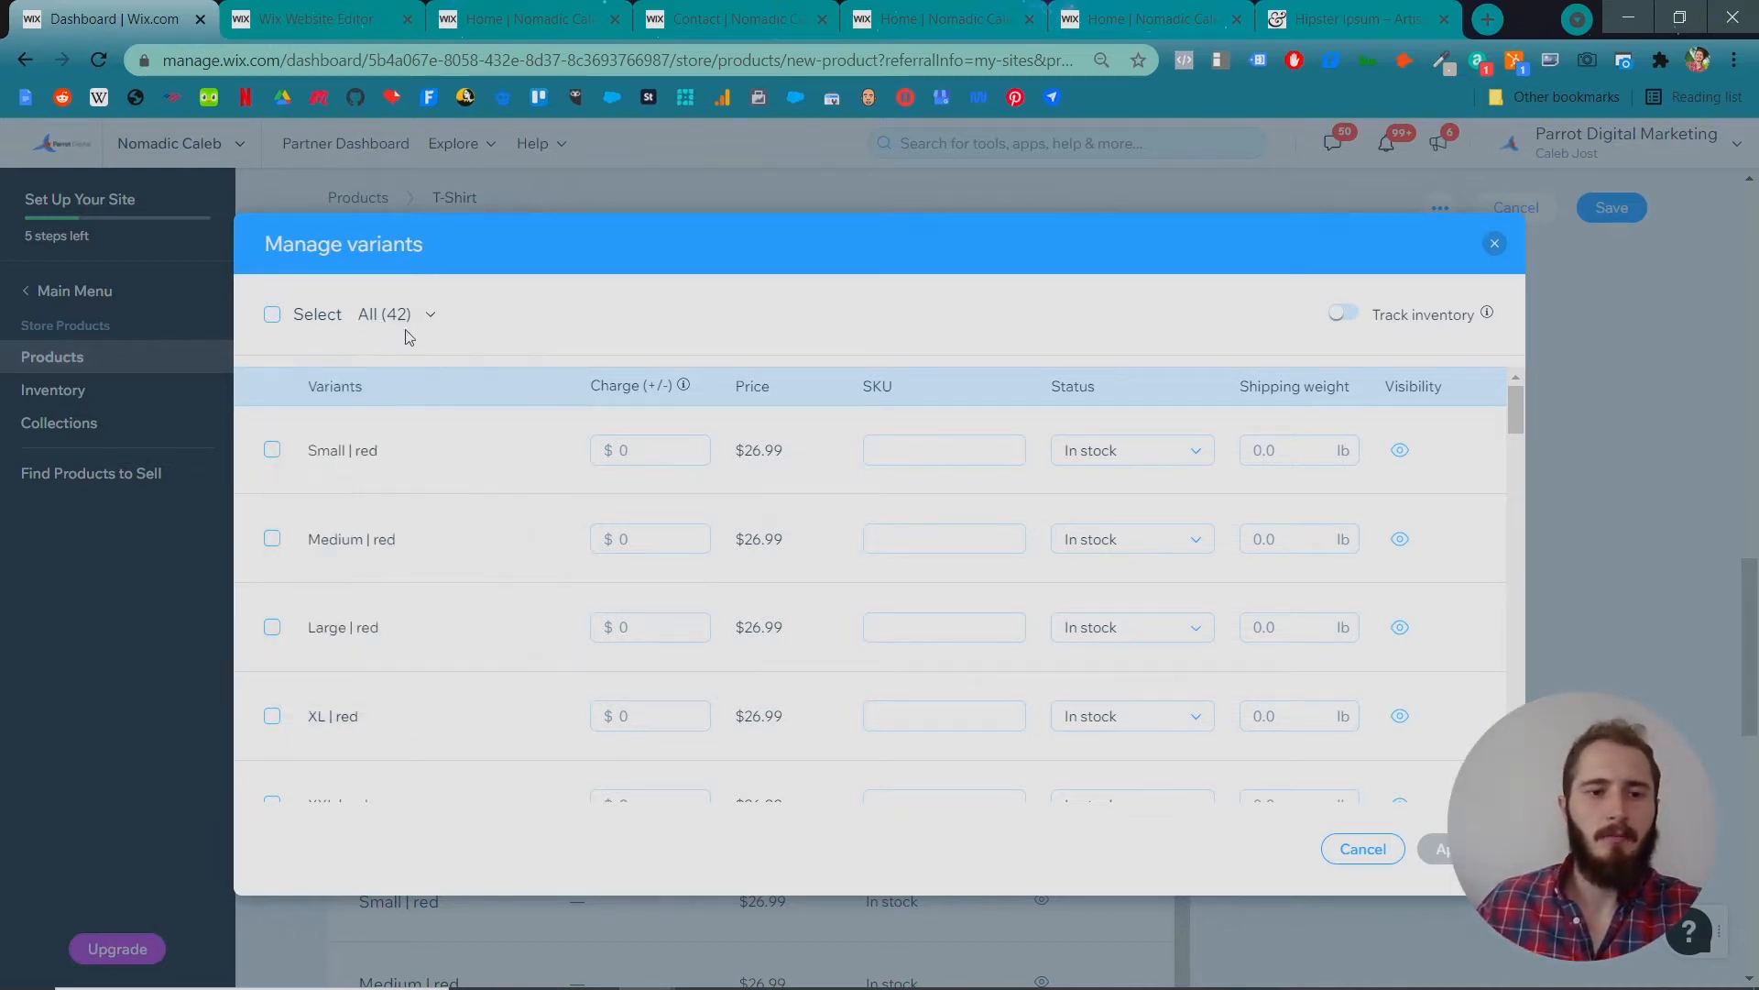
click(436, 317)
scroll(431, 444, down, 3)
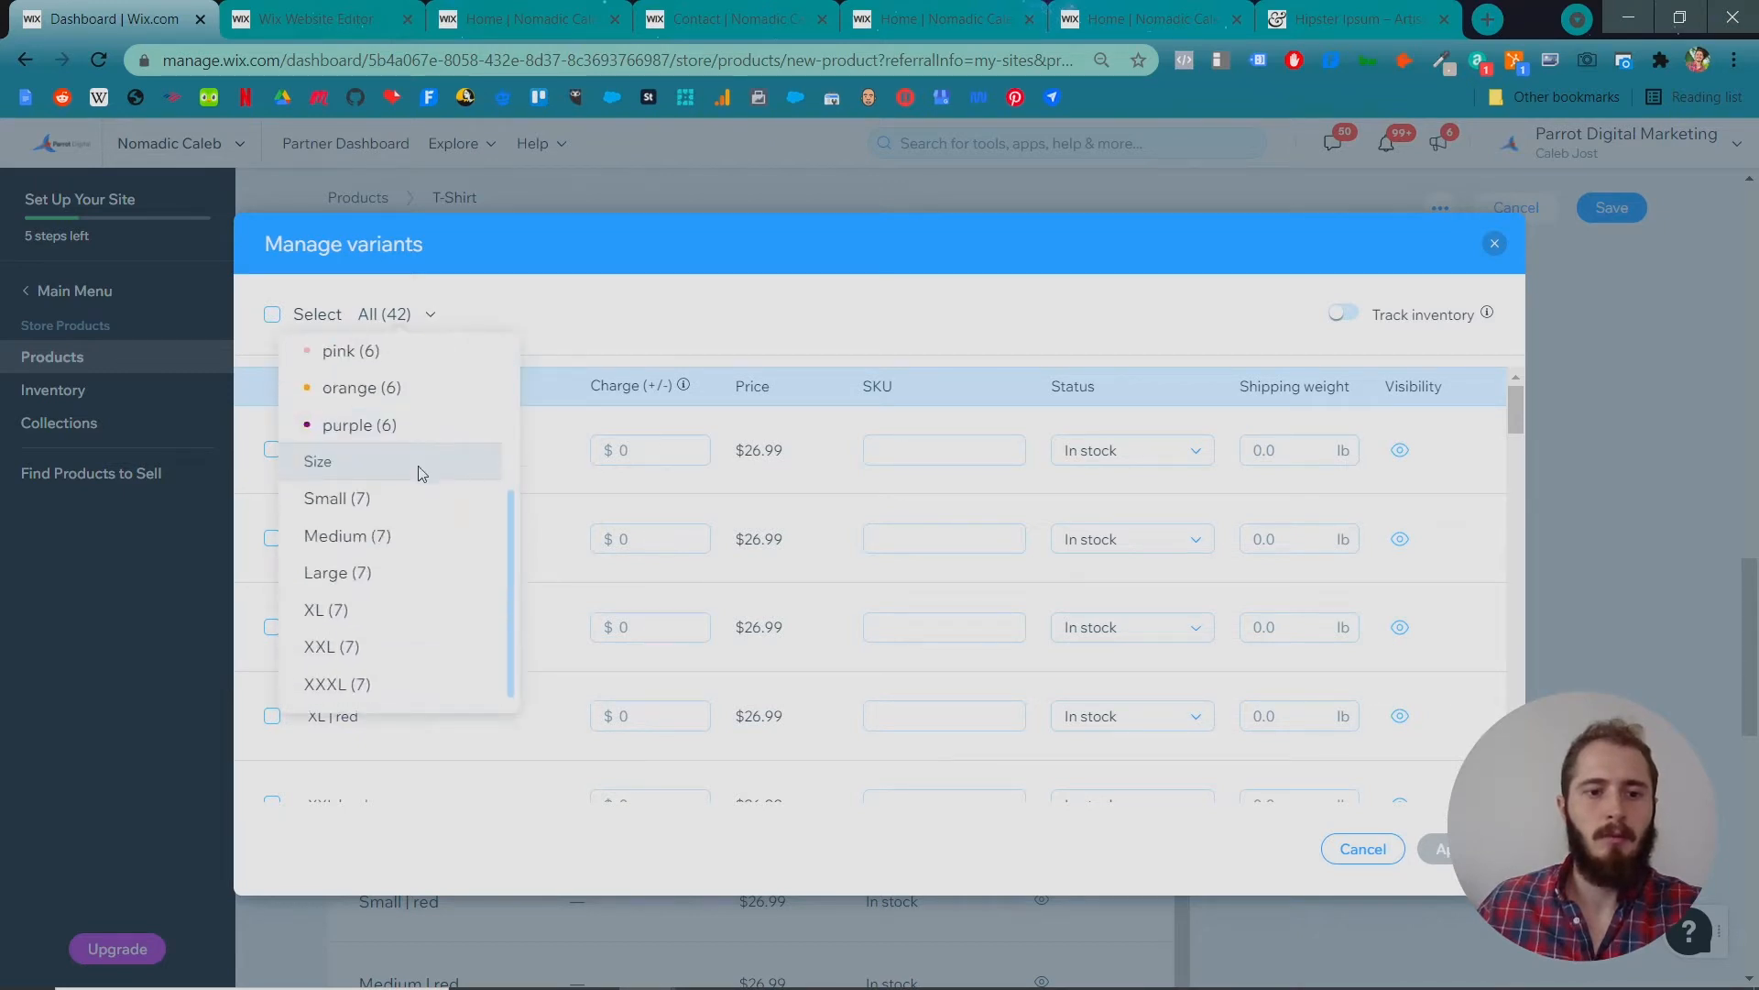
click(381, 611)
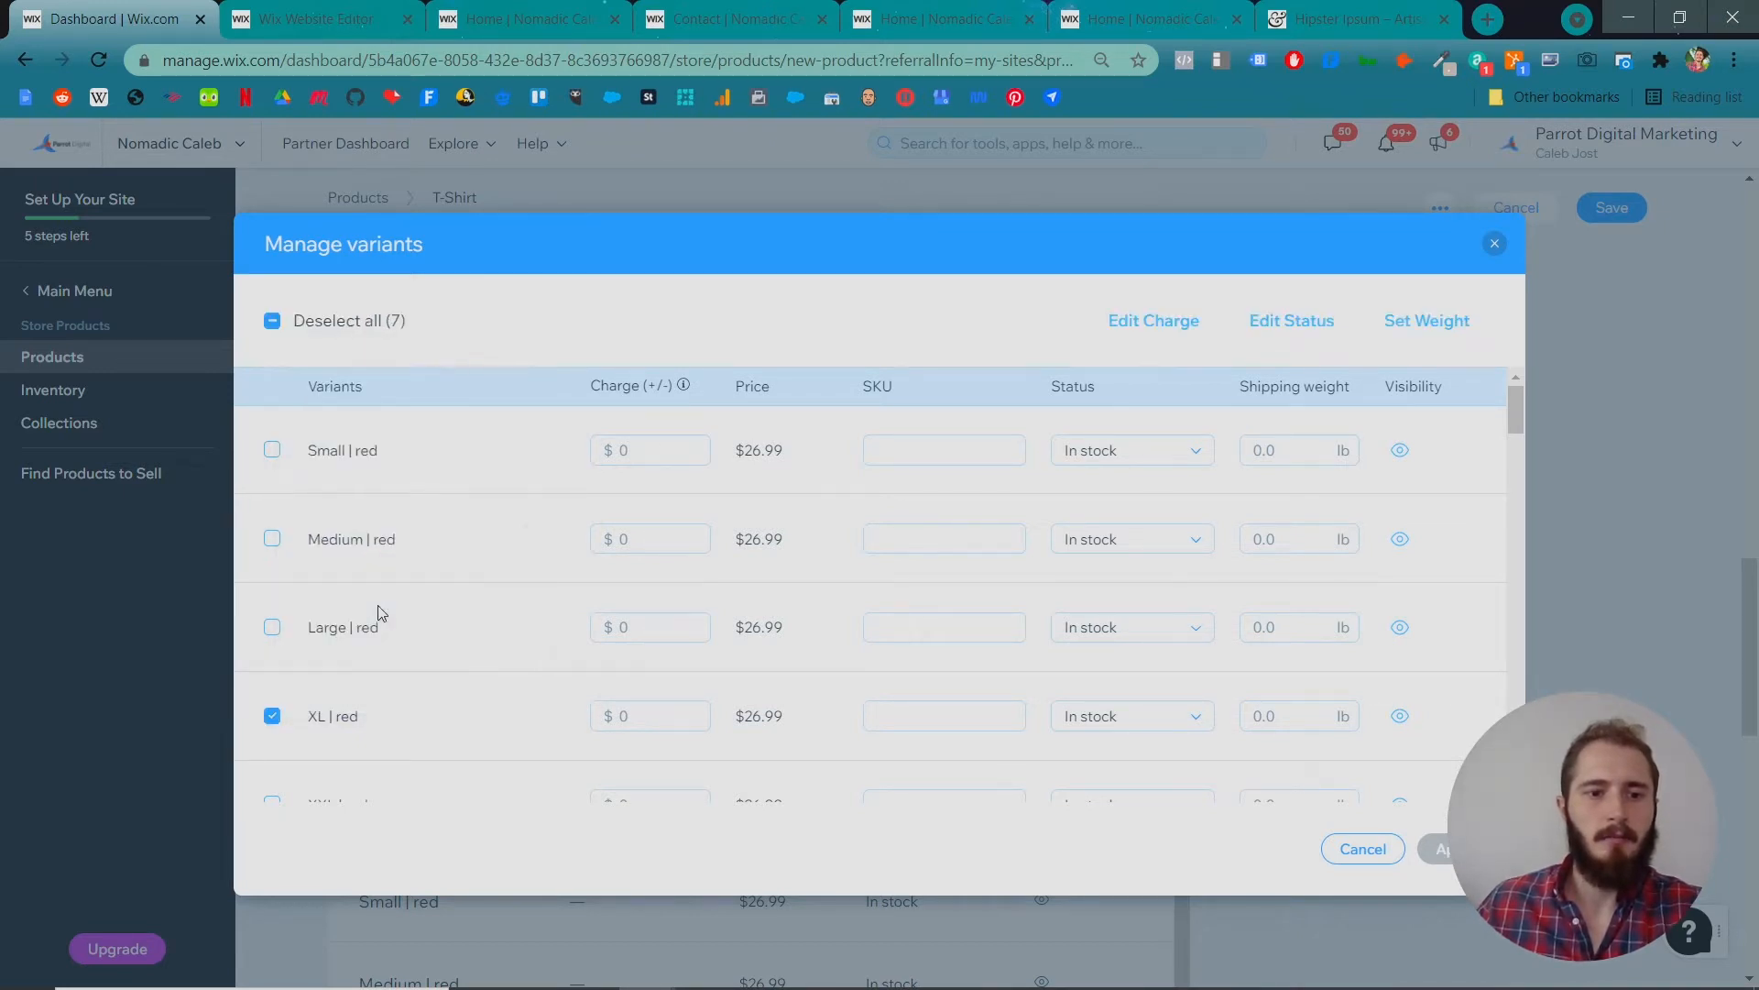
scroll(532, 541, down, 15)
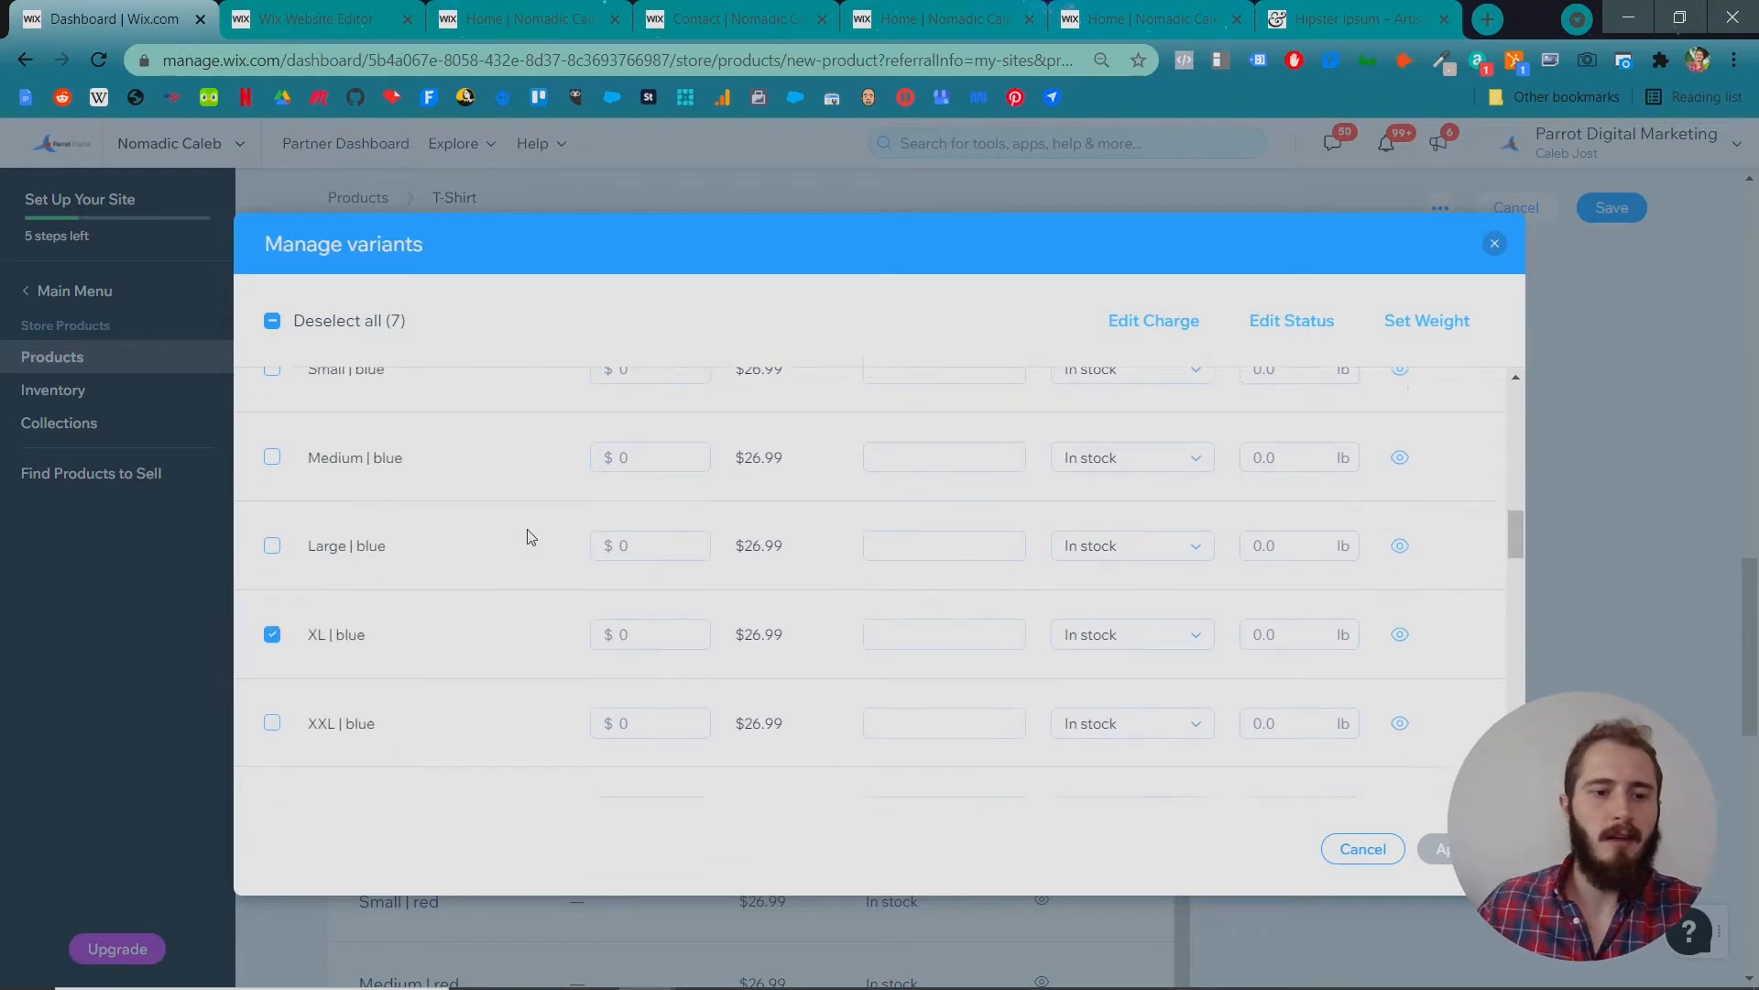
scroll(534, 541, up, 15)
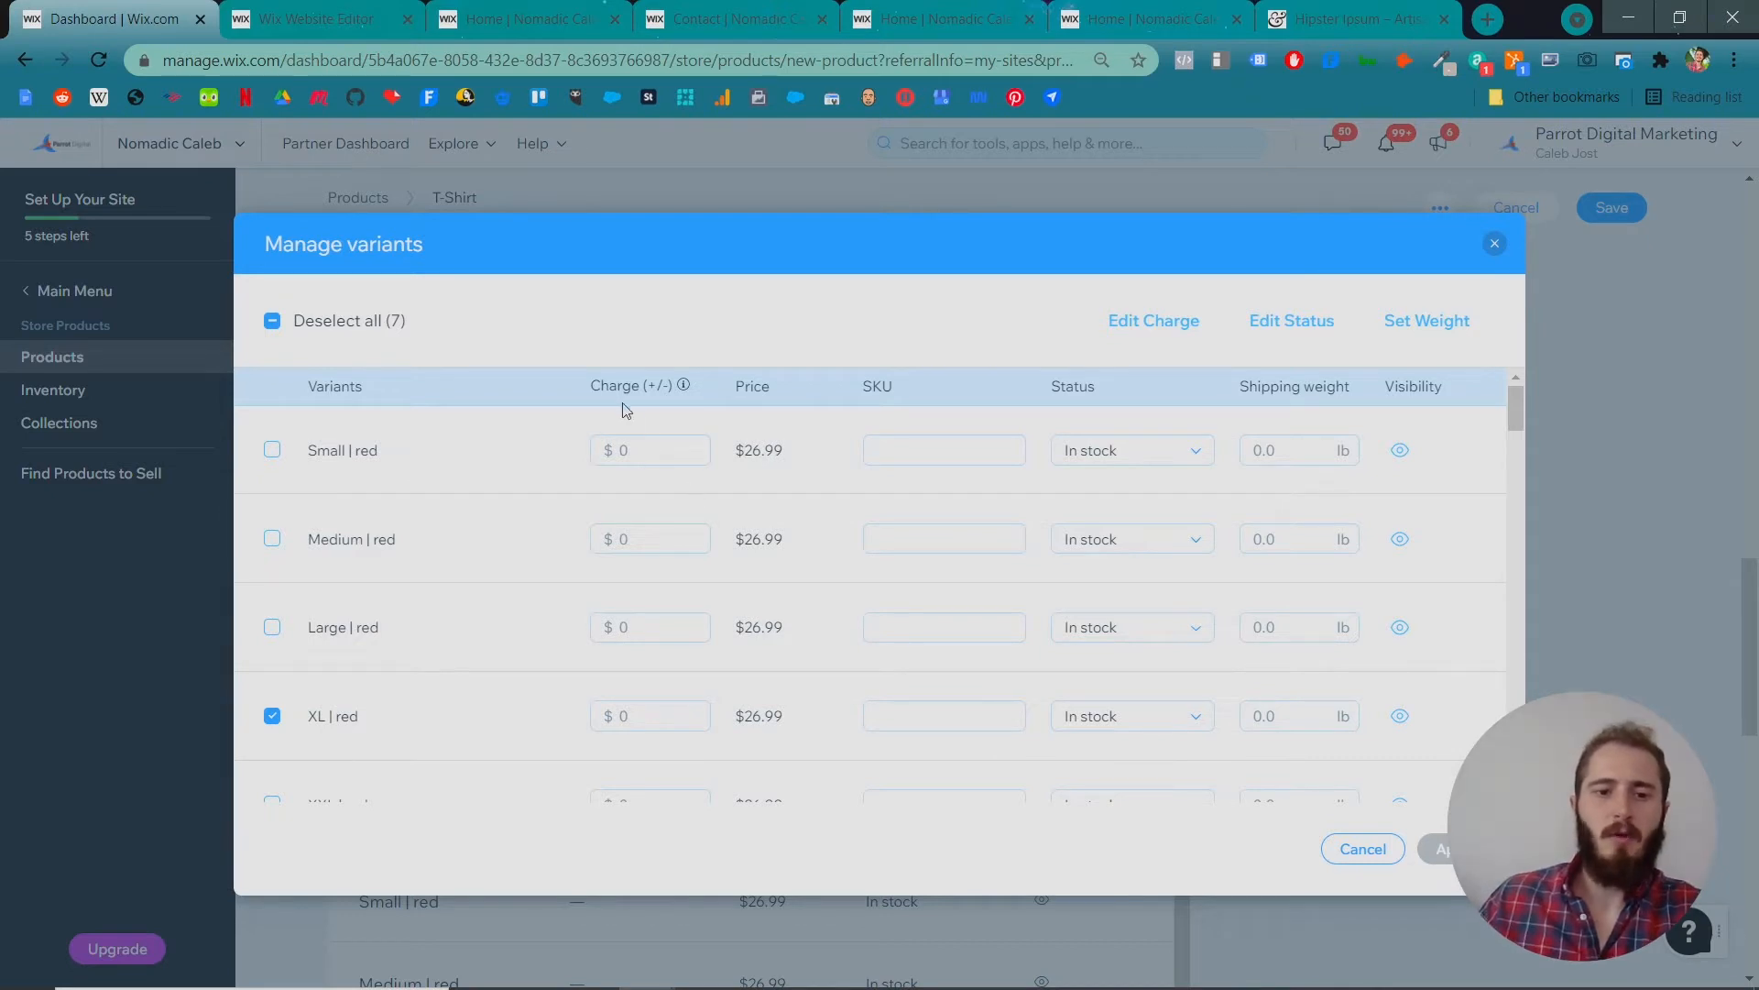
scroll(664, 513, down, 3)
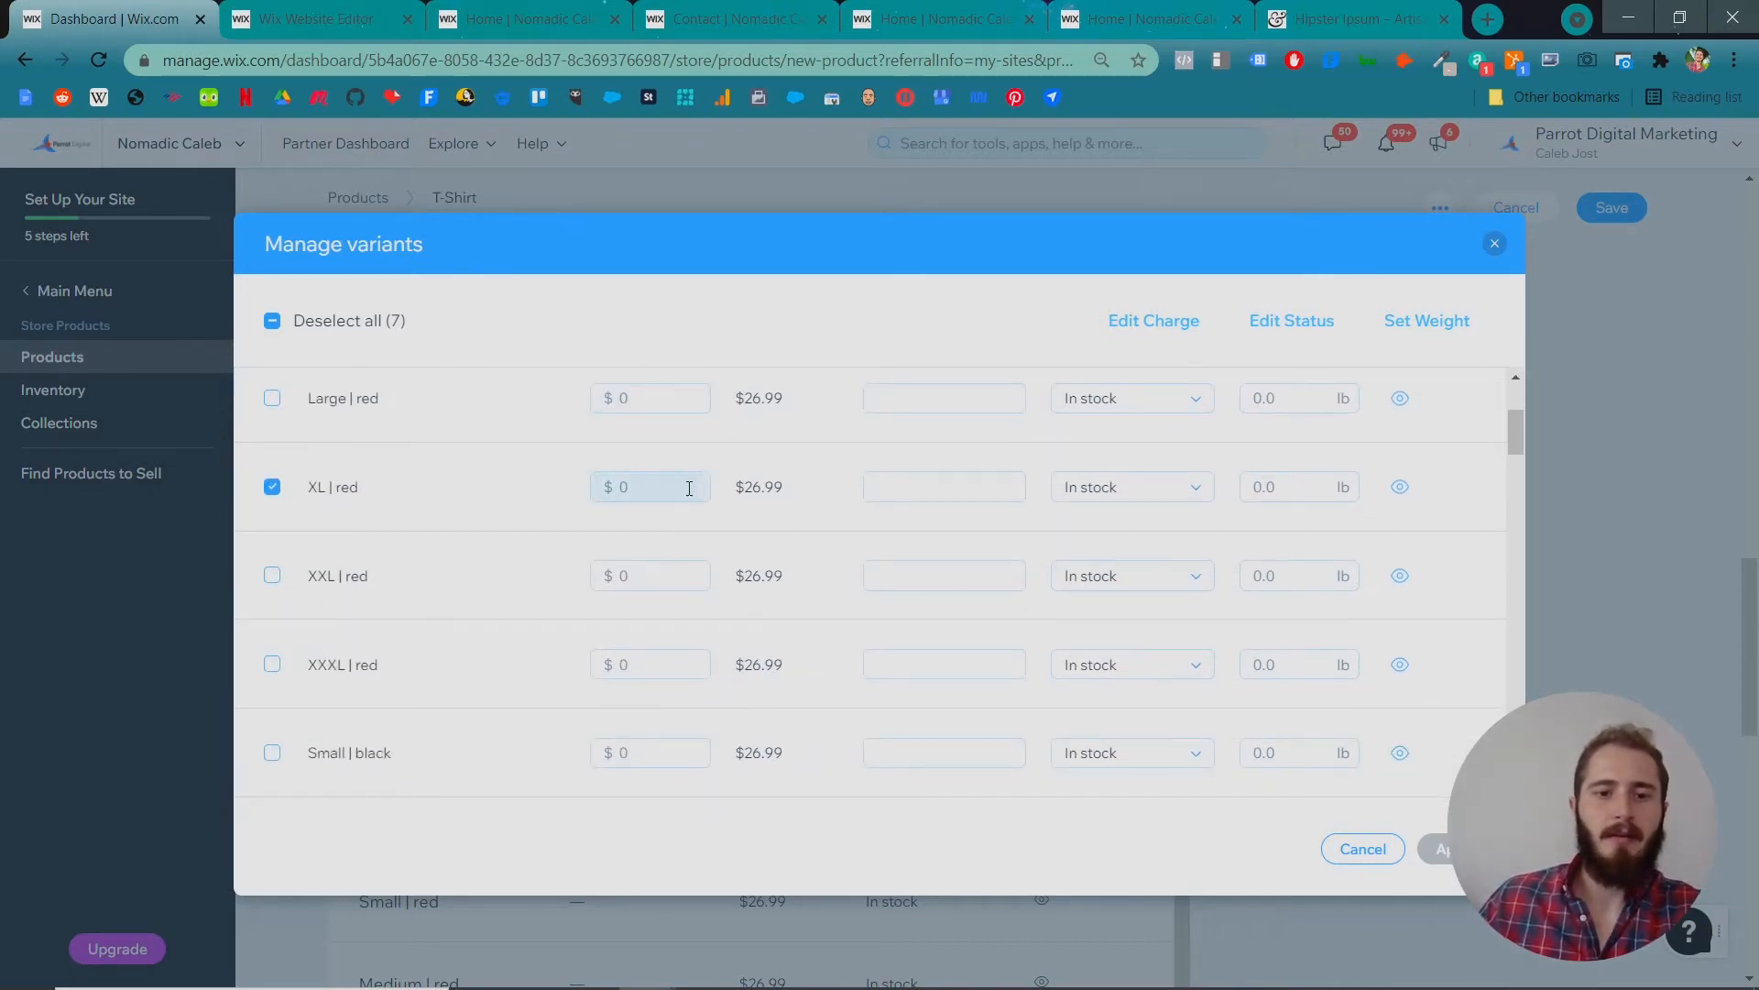
scroll(678, 483, down, 2)
scroll(683, 495, up, 5)
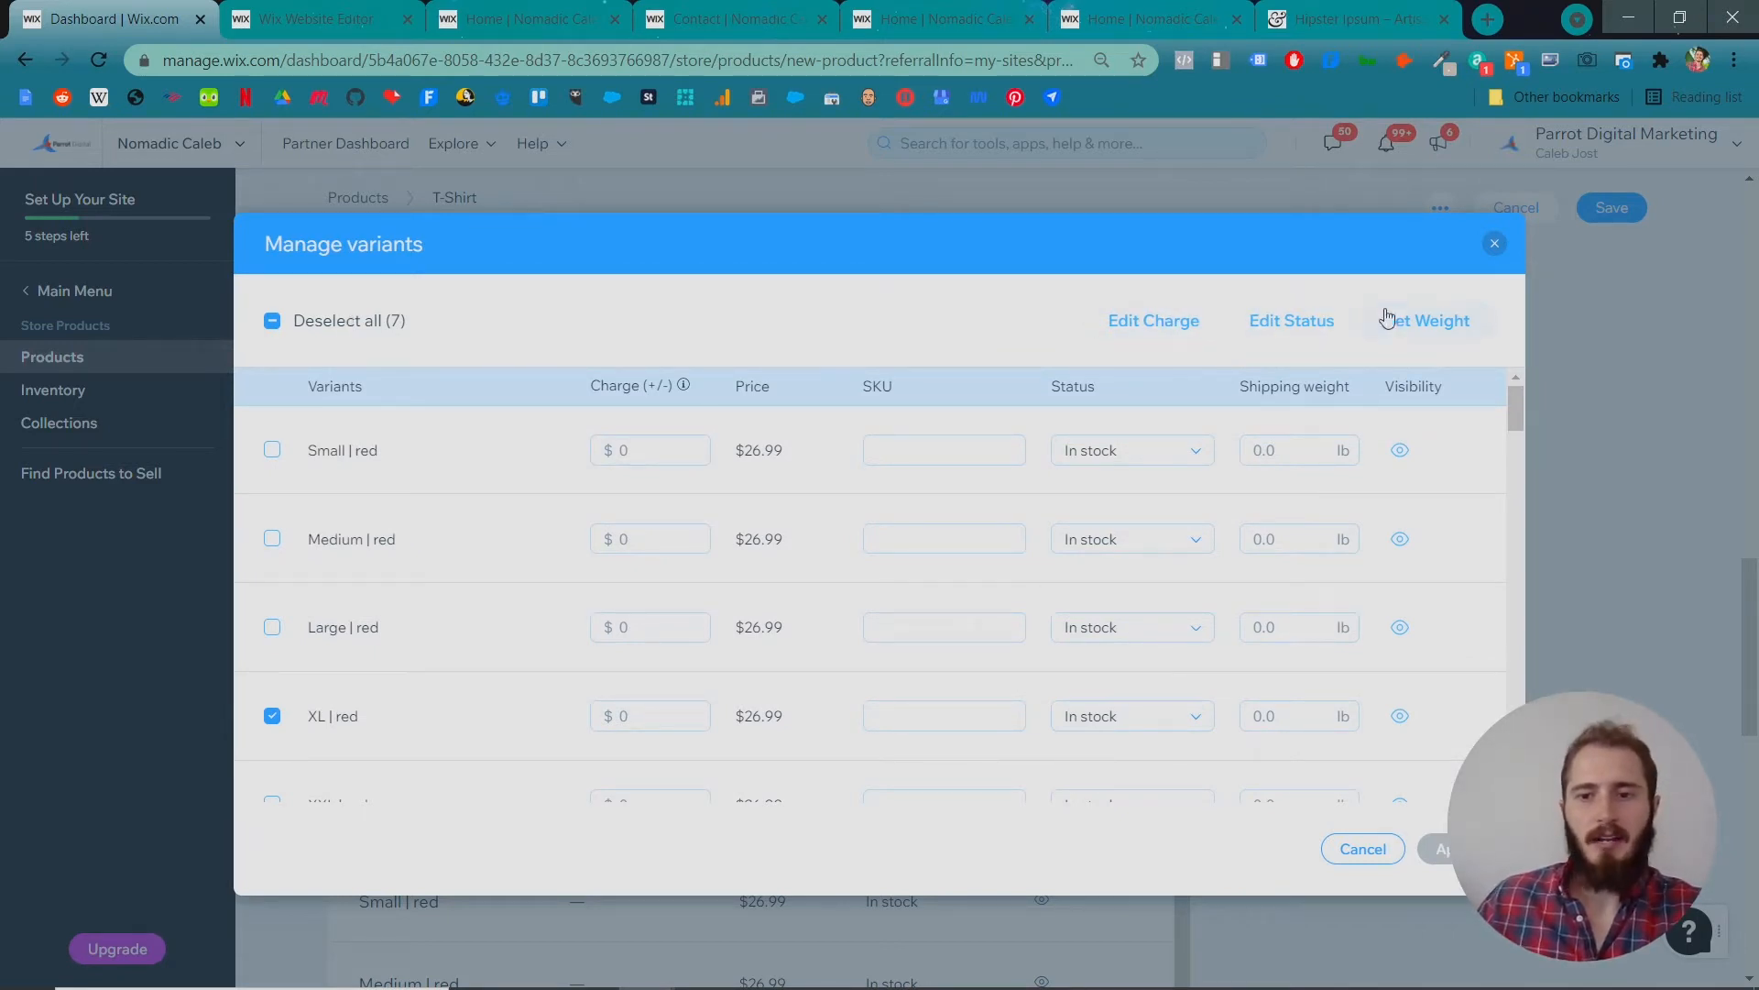
Add a $1 charge to the selected XL variants, deselect them, and apply the variant changes.
click(1146, 323)
click(1092, 436)
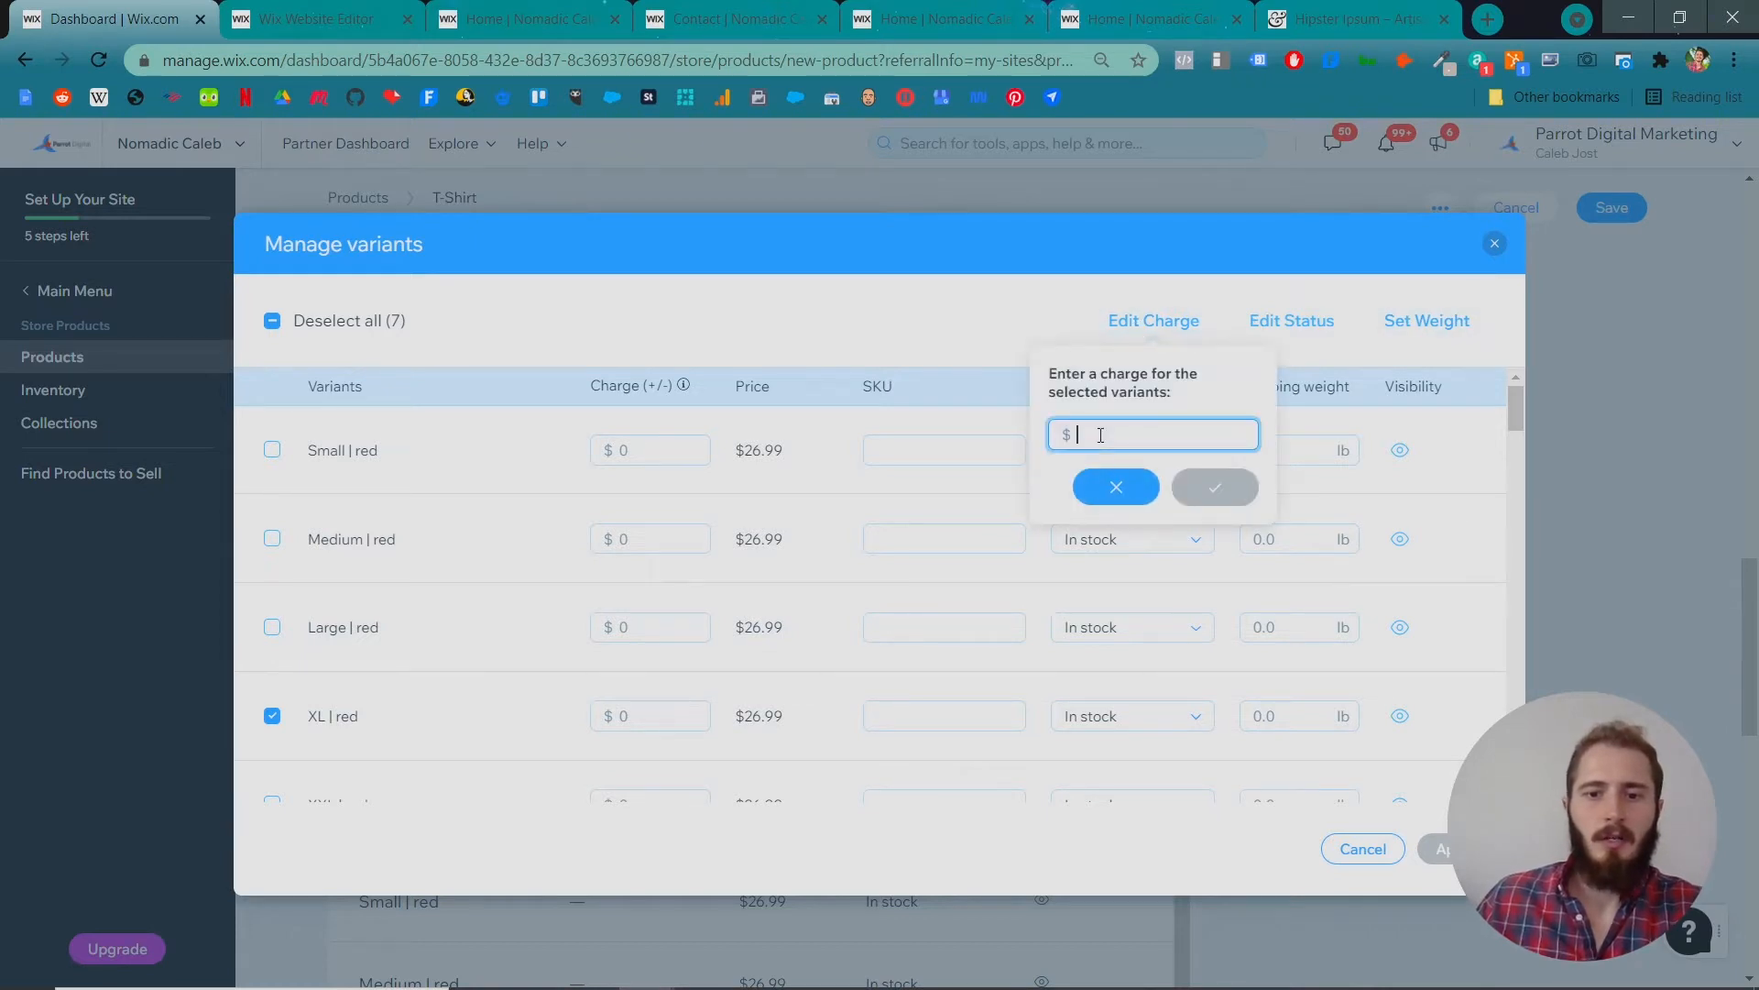
text(1)
click(1216, 488)
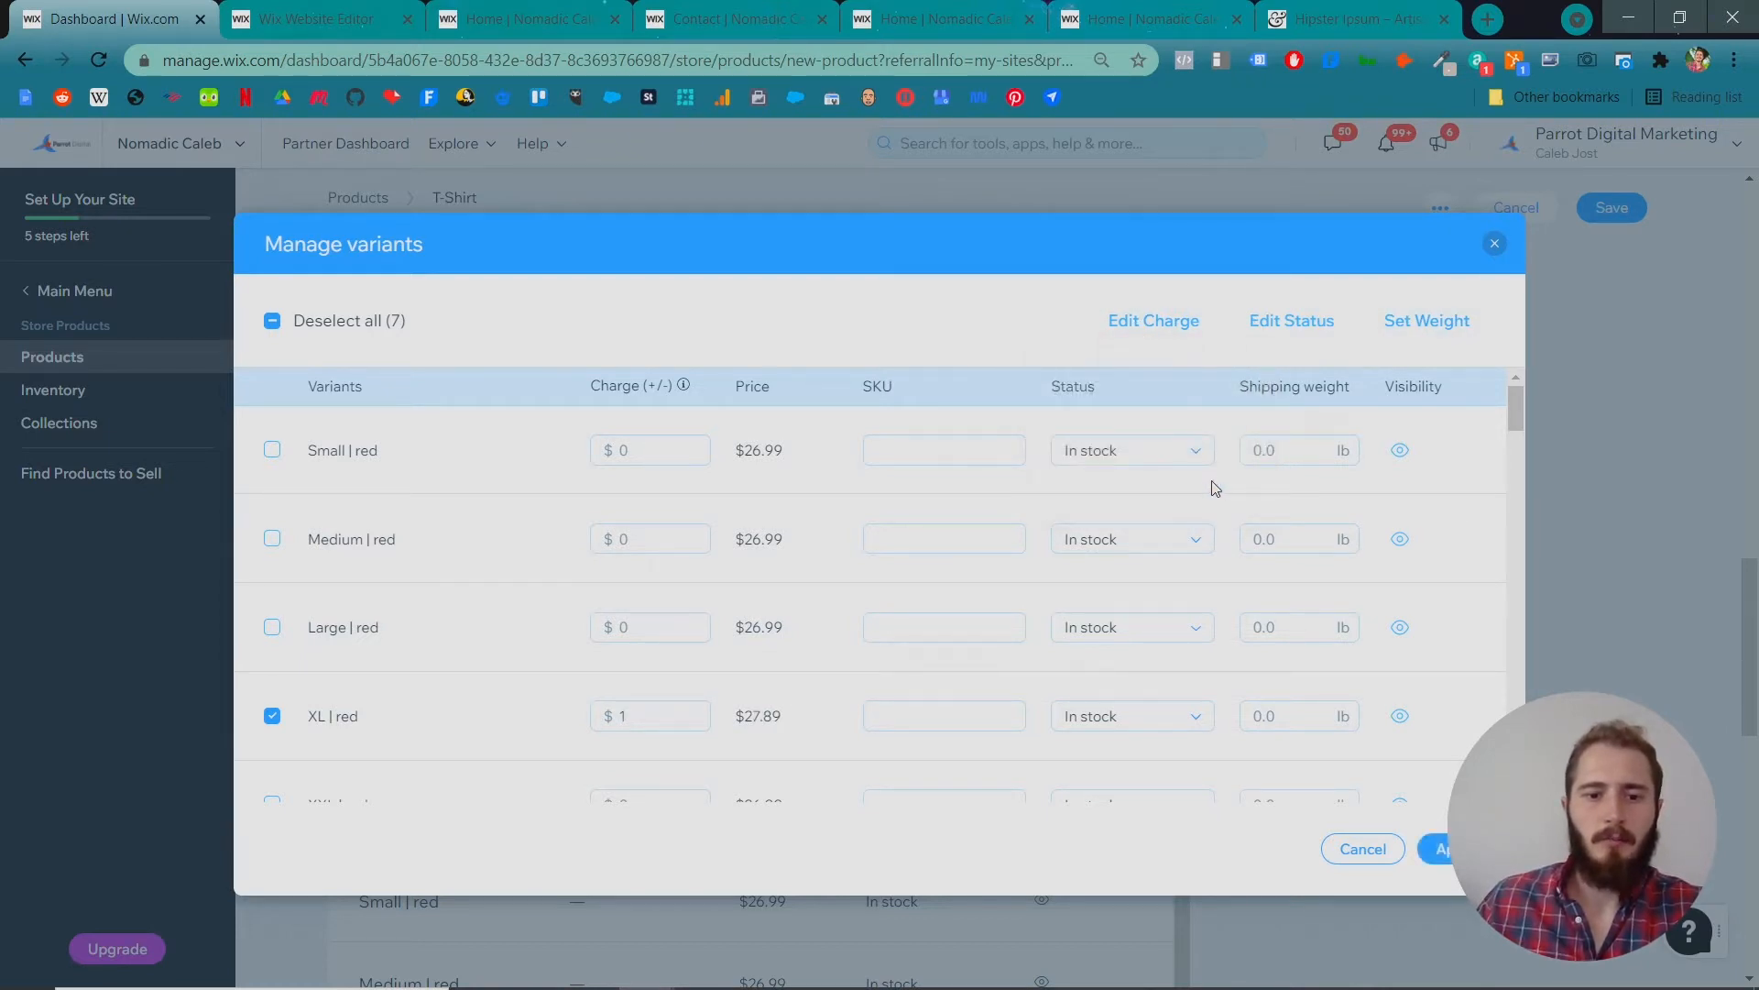
click(381, 336)
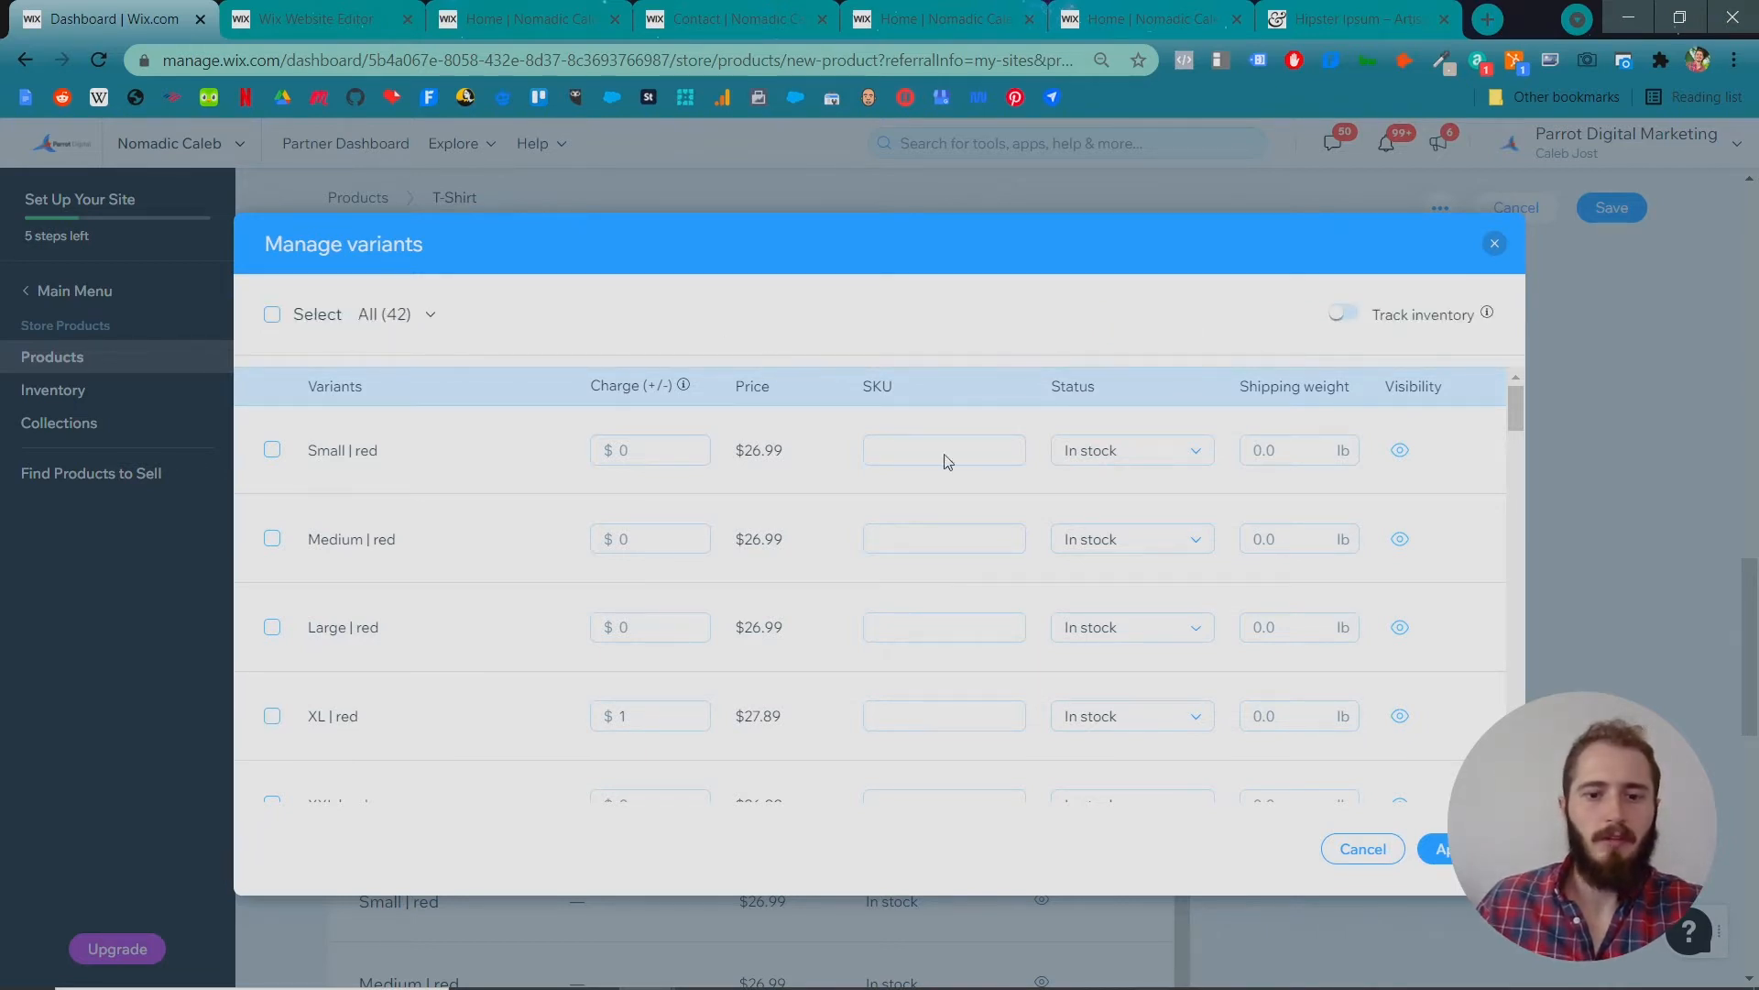
click(1435, 849)
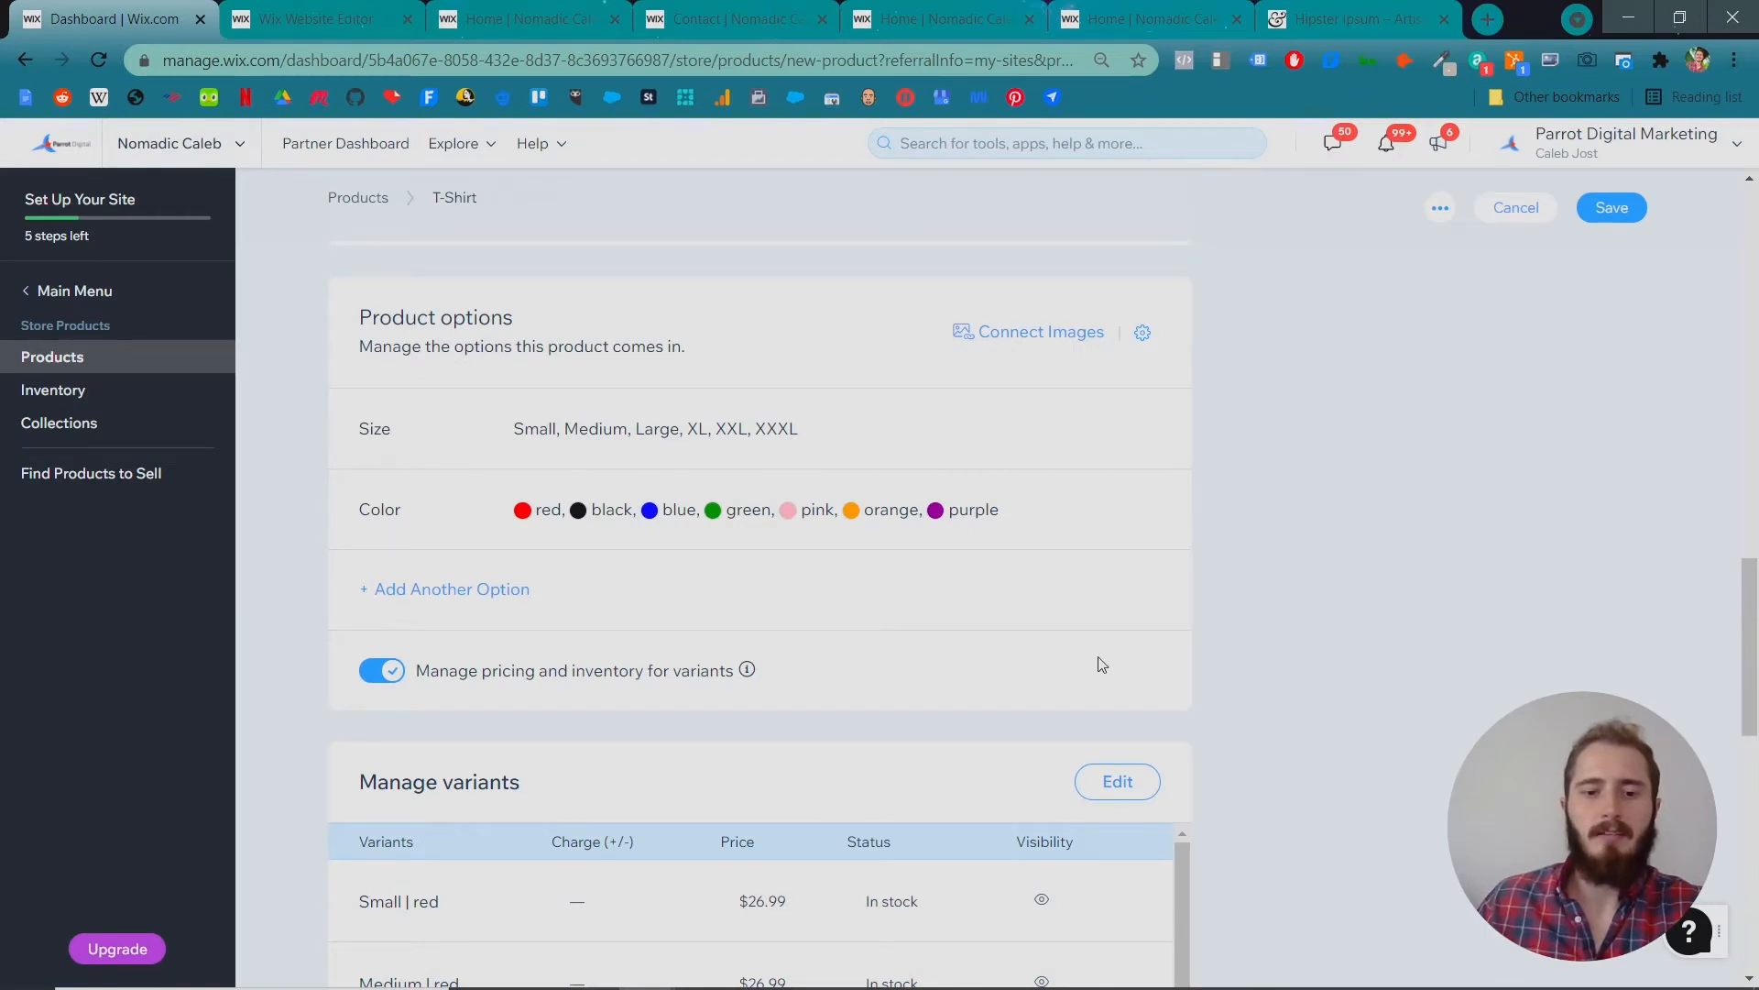
Create a subscription for the T-Shirt and name it "Monthly T-Shirt".
scroll(1097, 661, down, 2)
scroll(837, 573, up, 2)
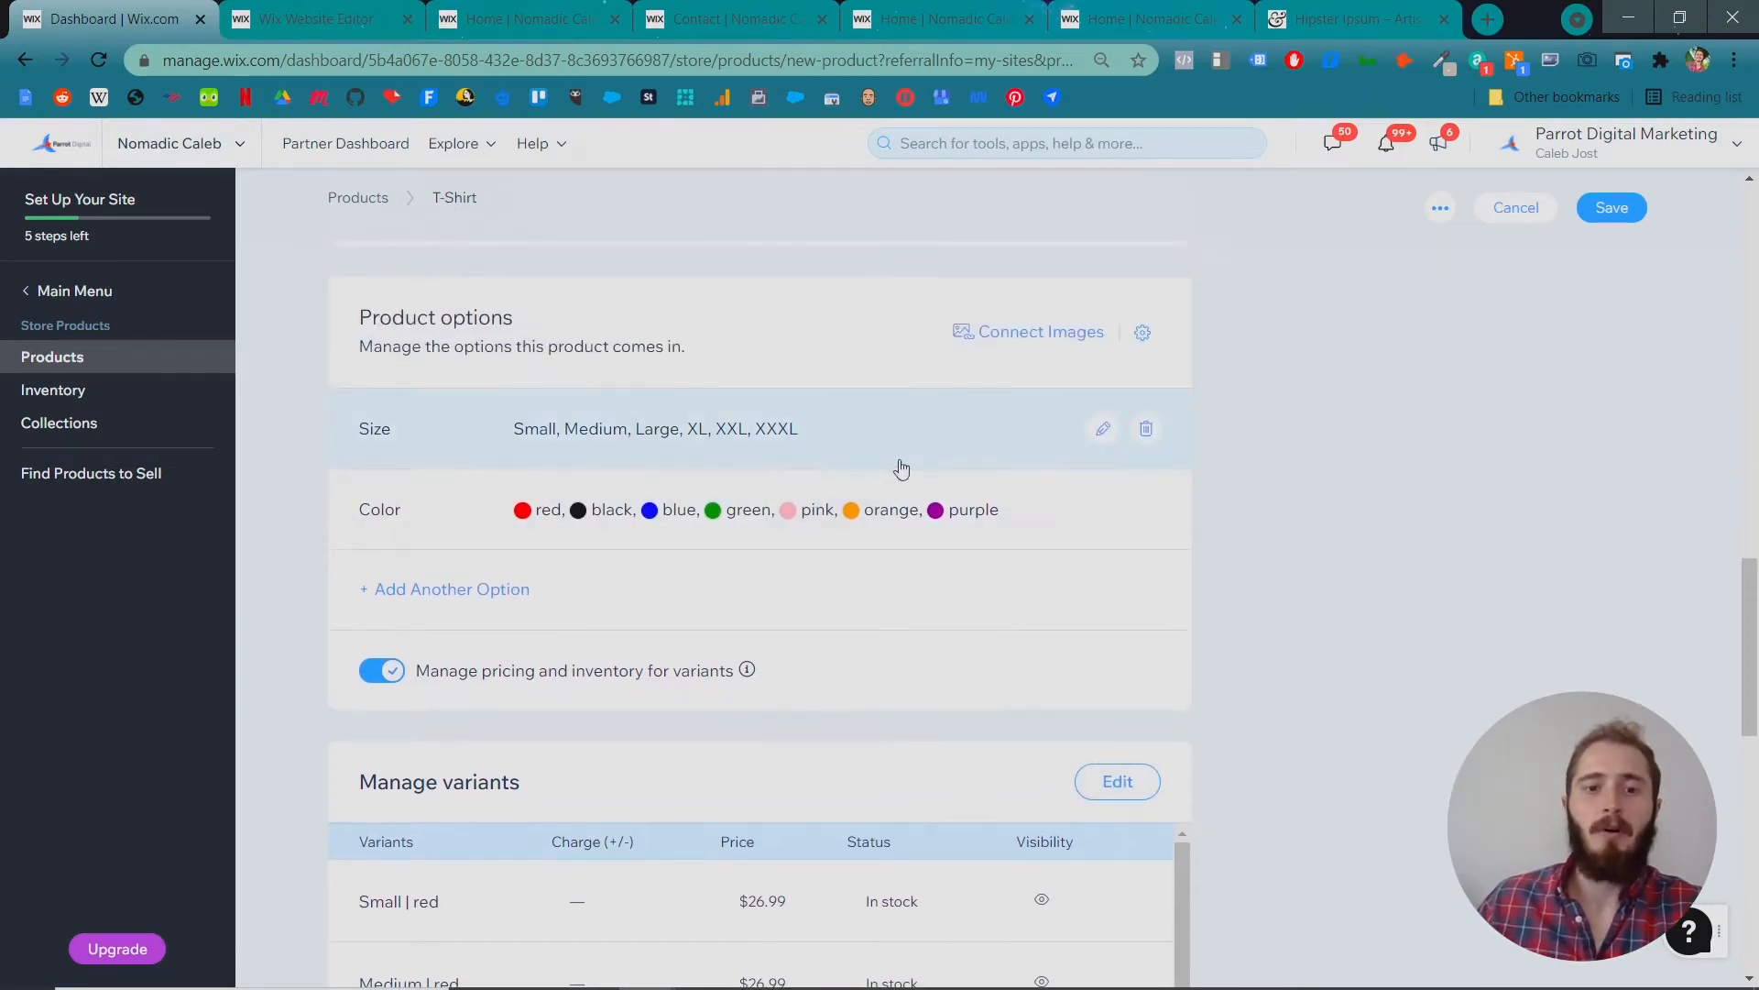
scroll(1197, 589, down, 6)
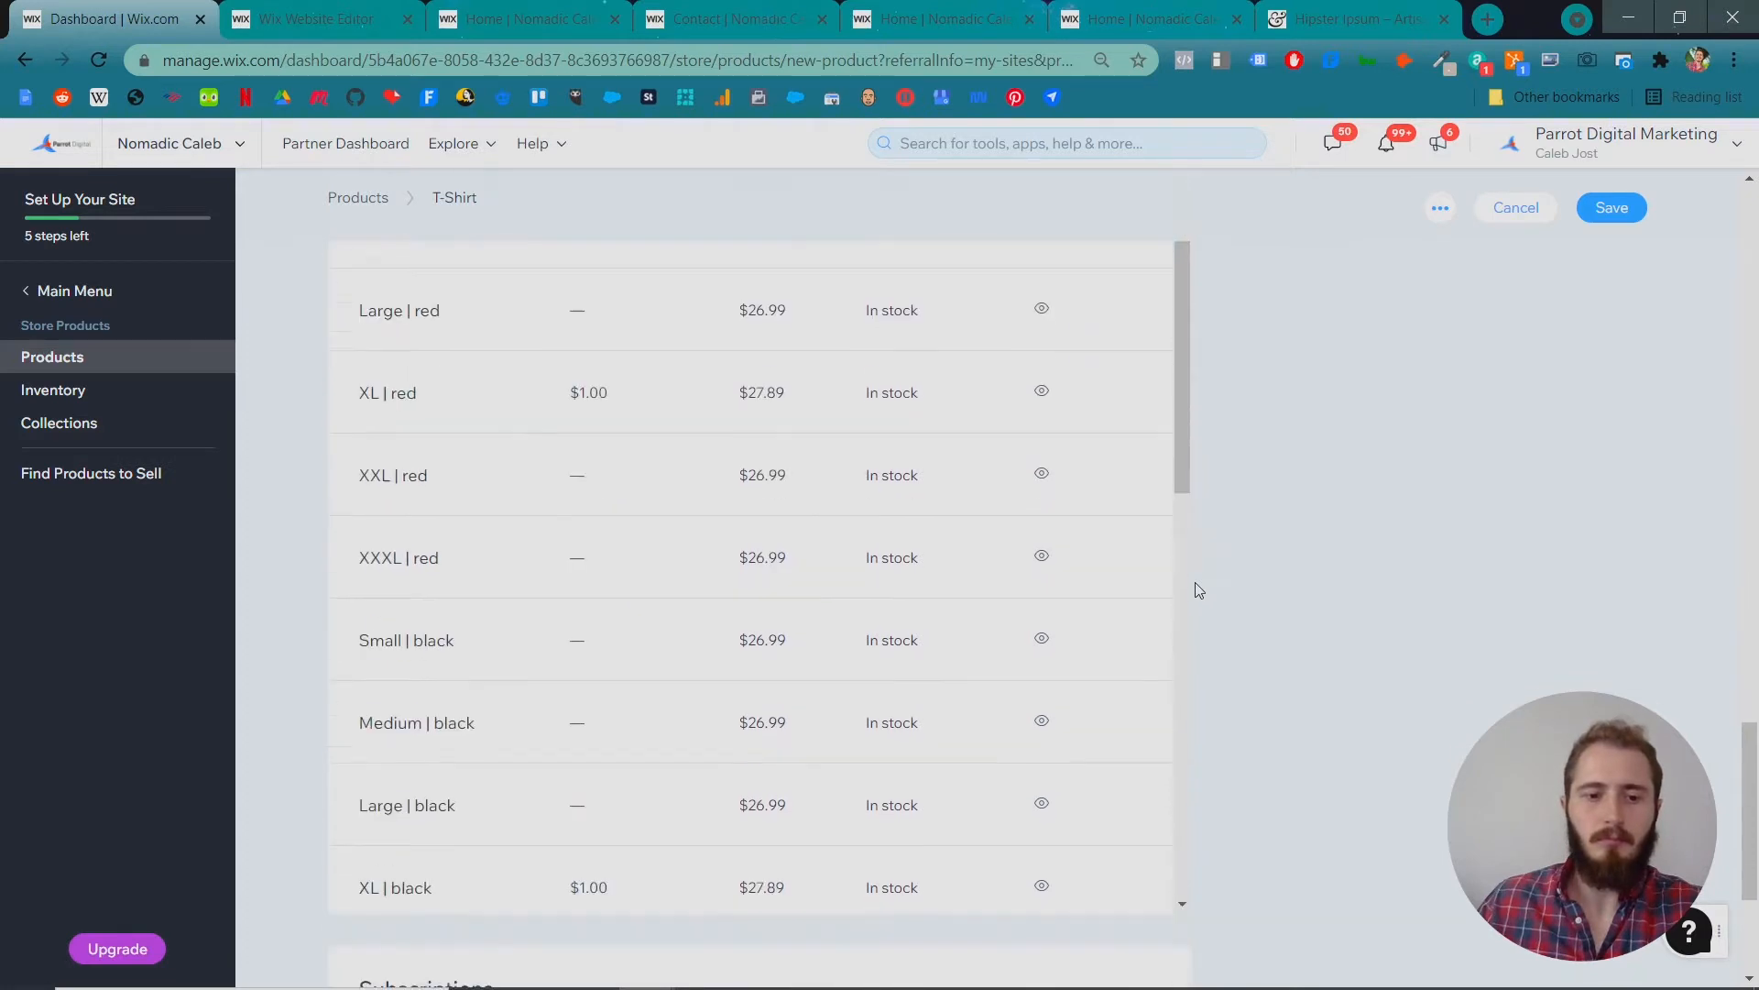
scroll(1198, 590, down, 4)
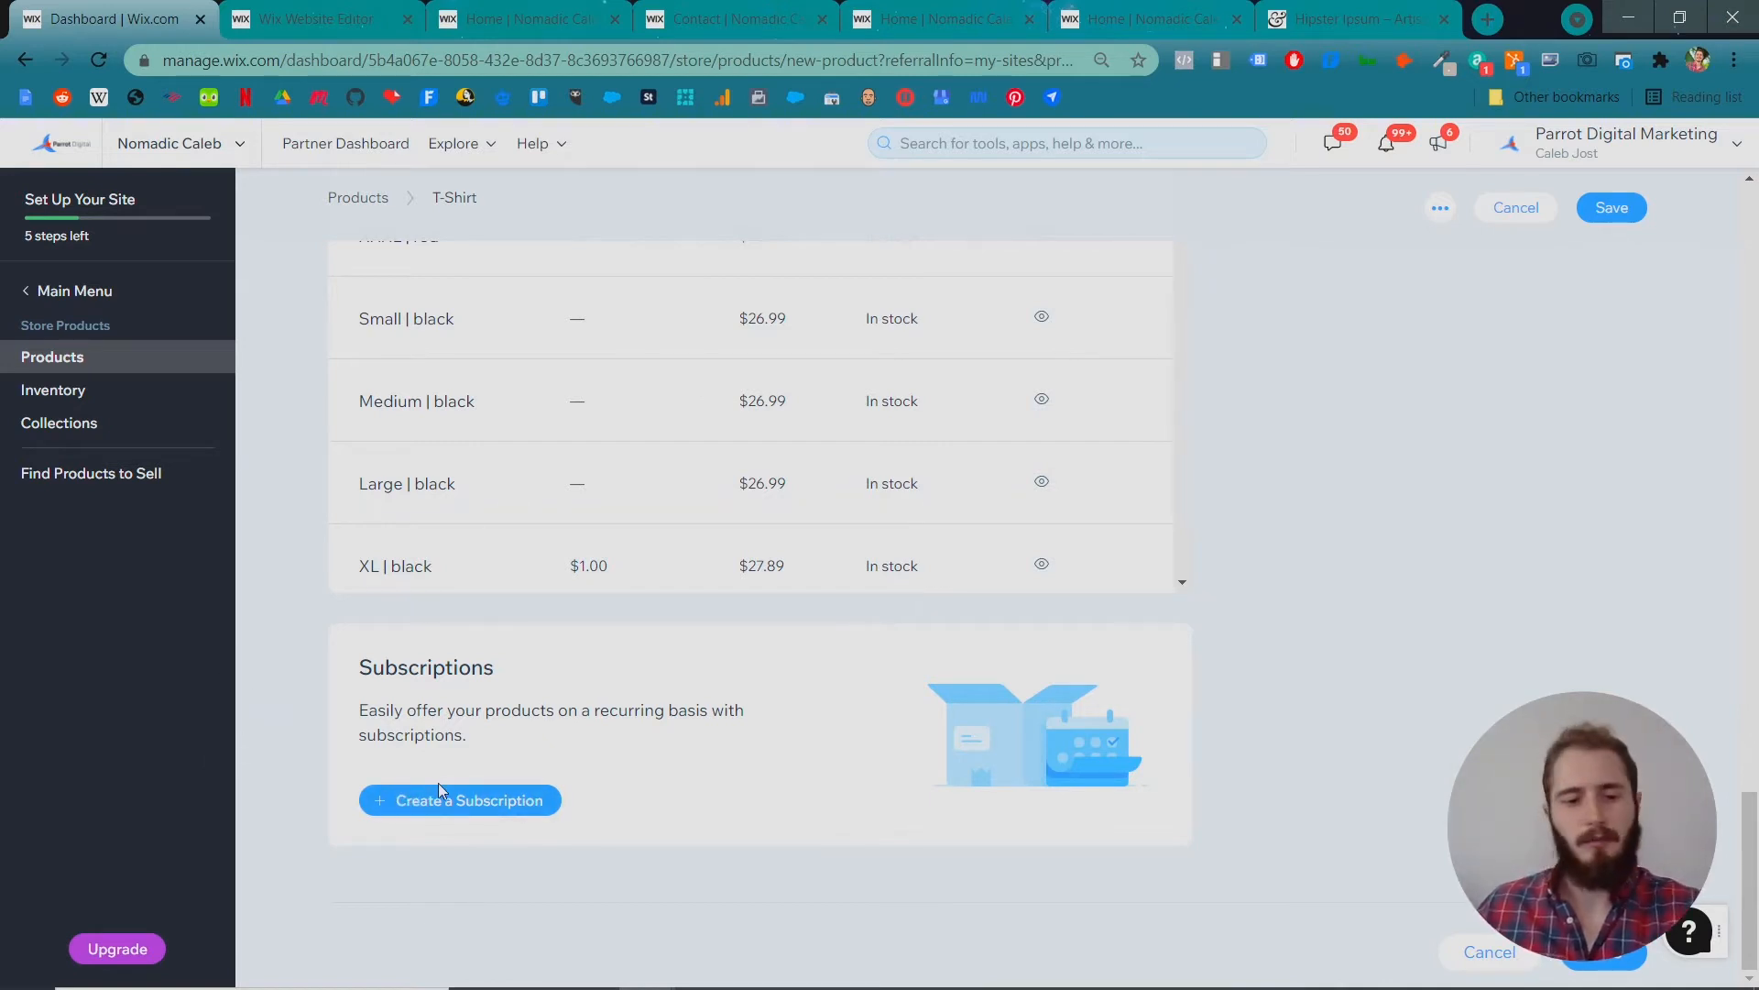
click(466, 803)
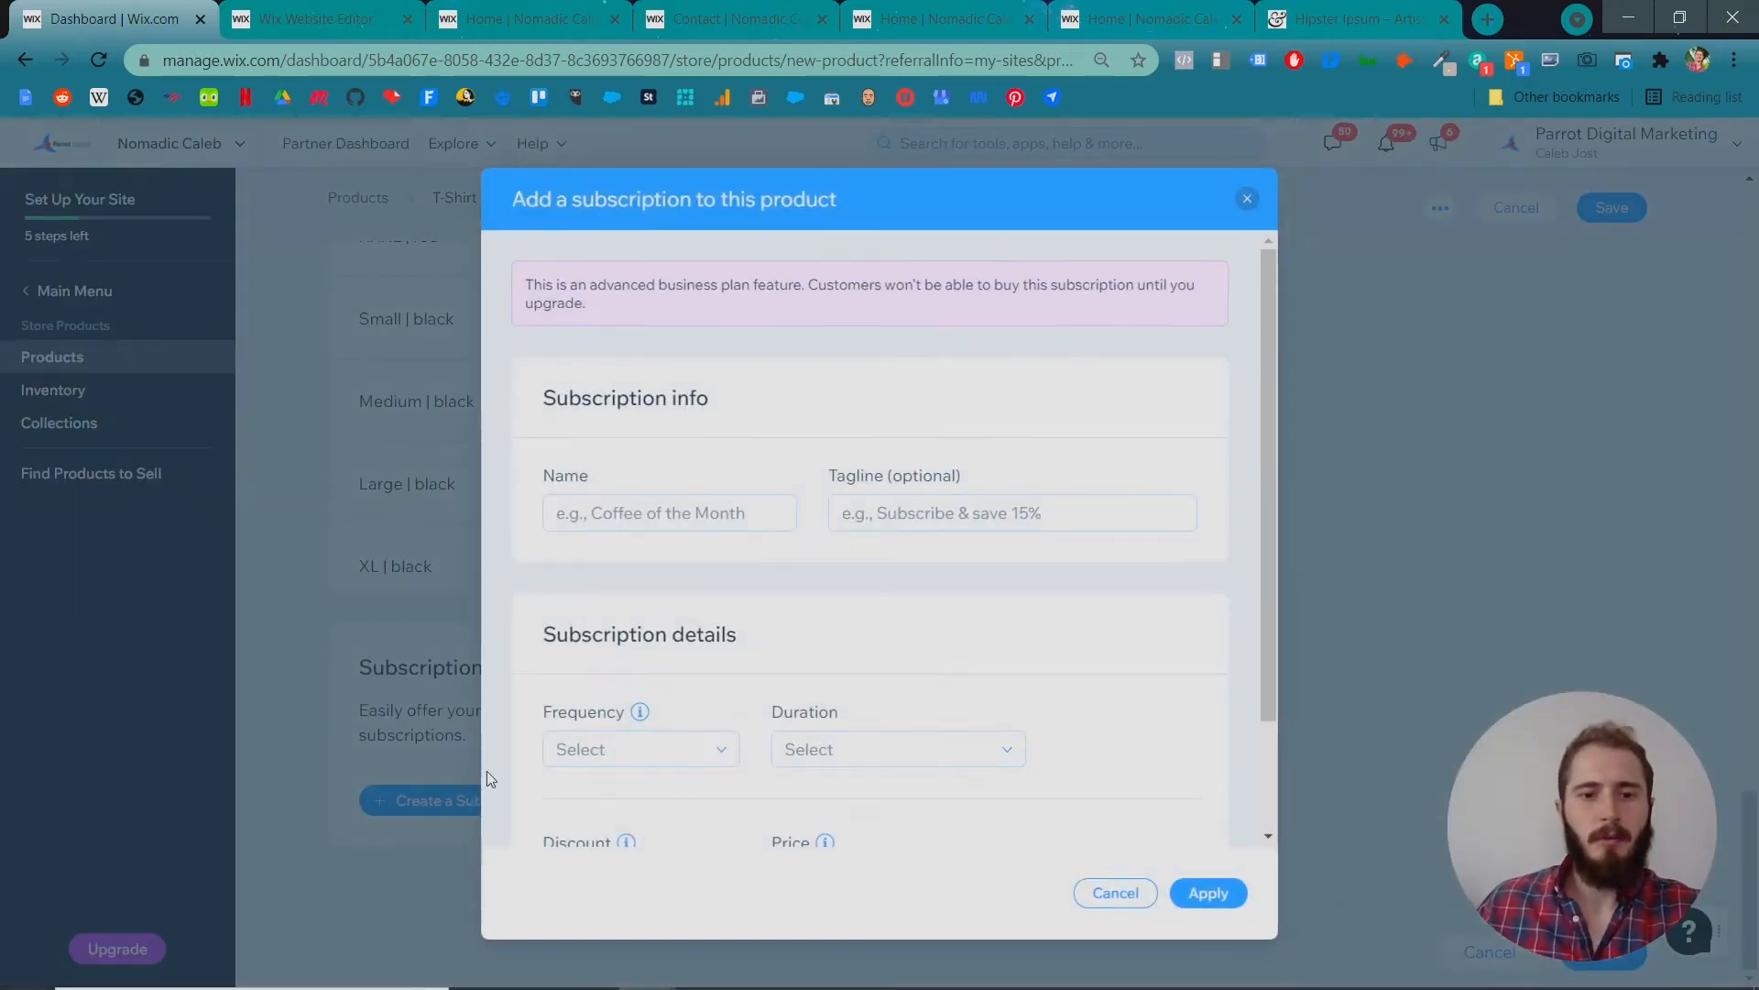
click(652, 515)
text(MOnth)
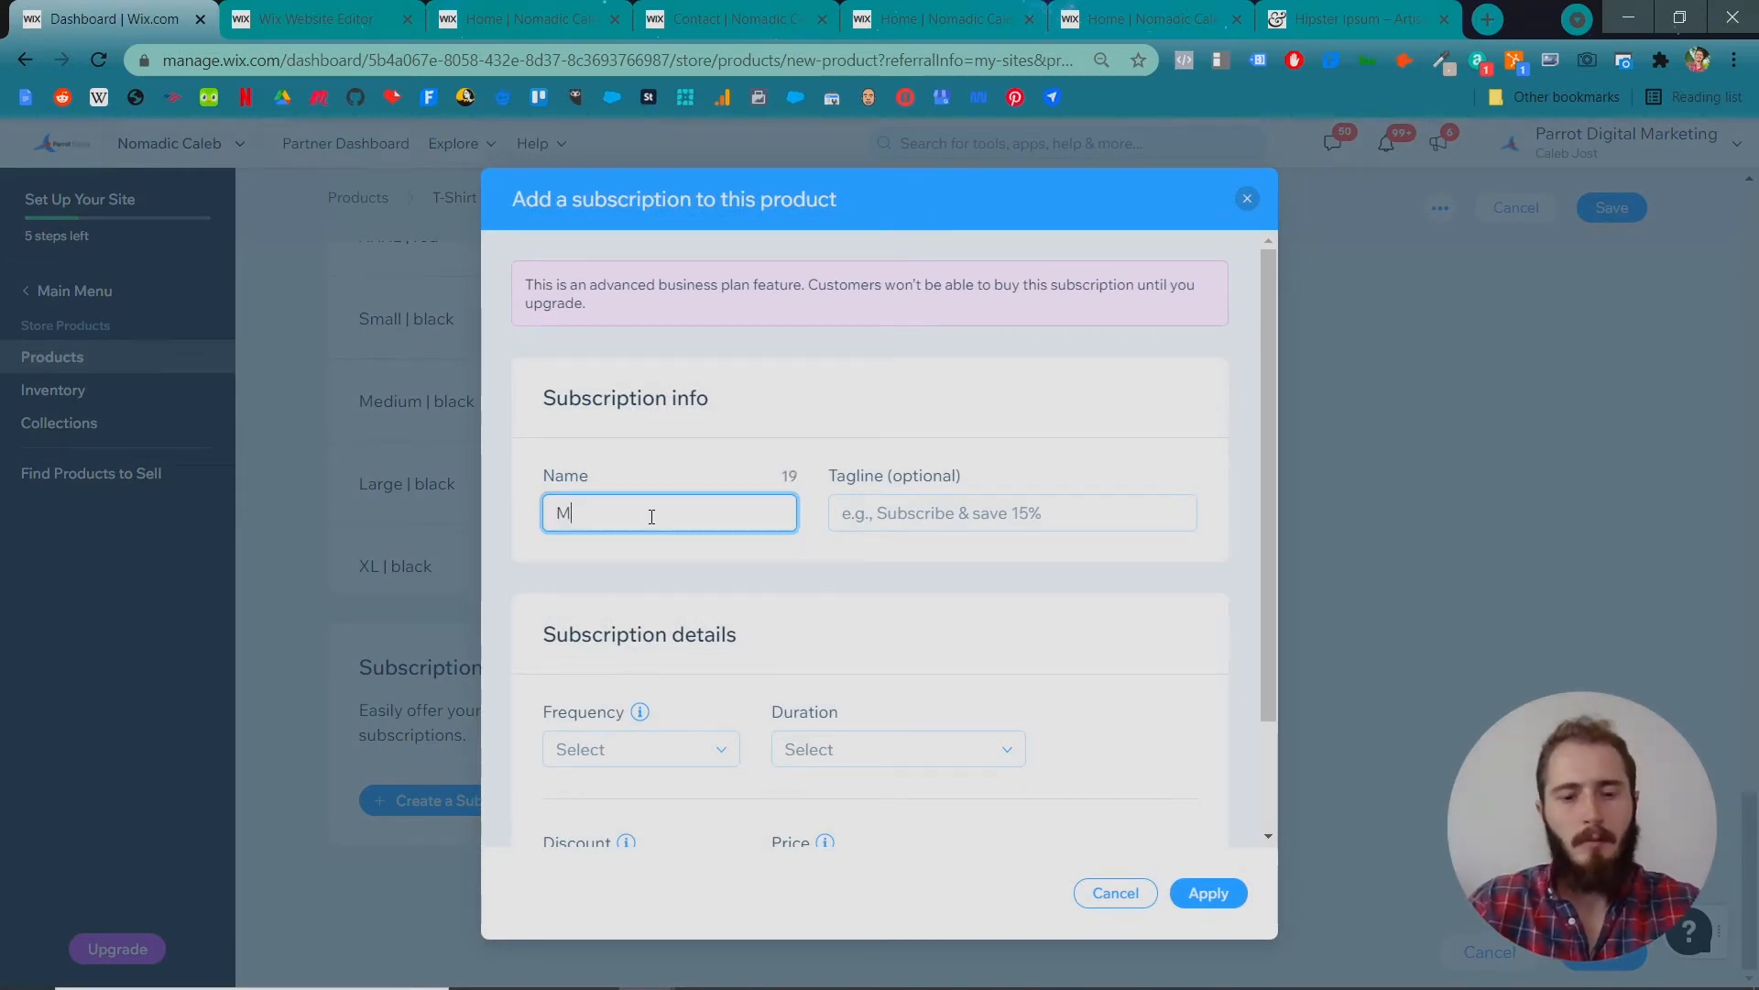
key(BackSpace)
key(BackSpace)
key(BackSpace)
text(nthl)
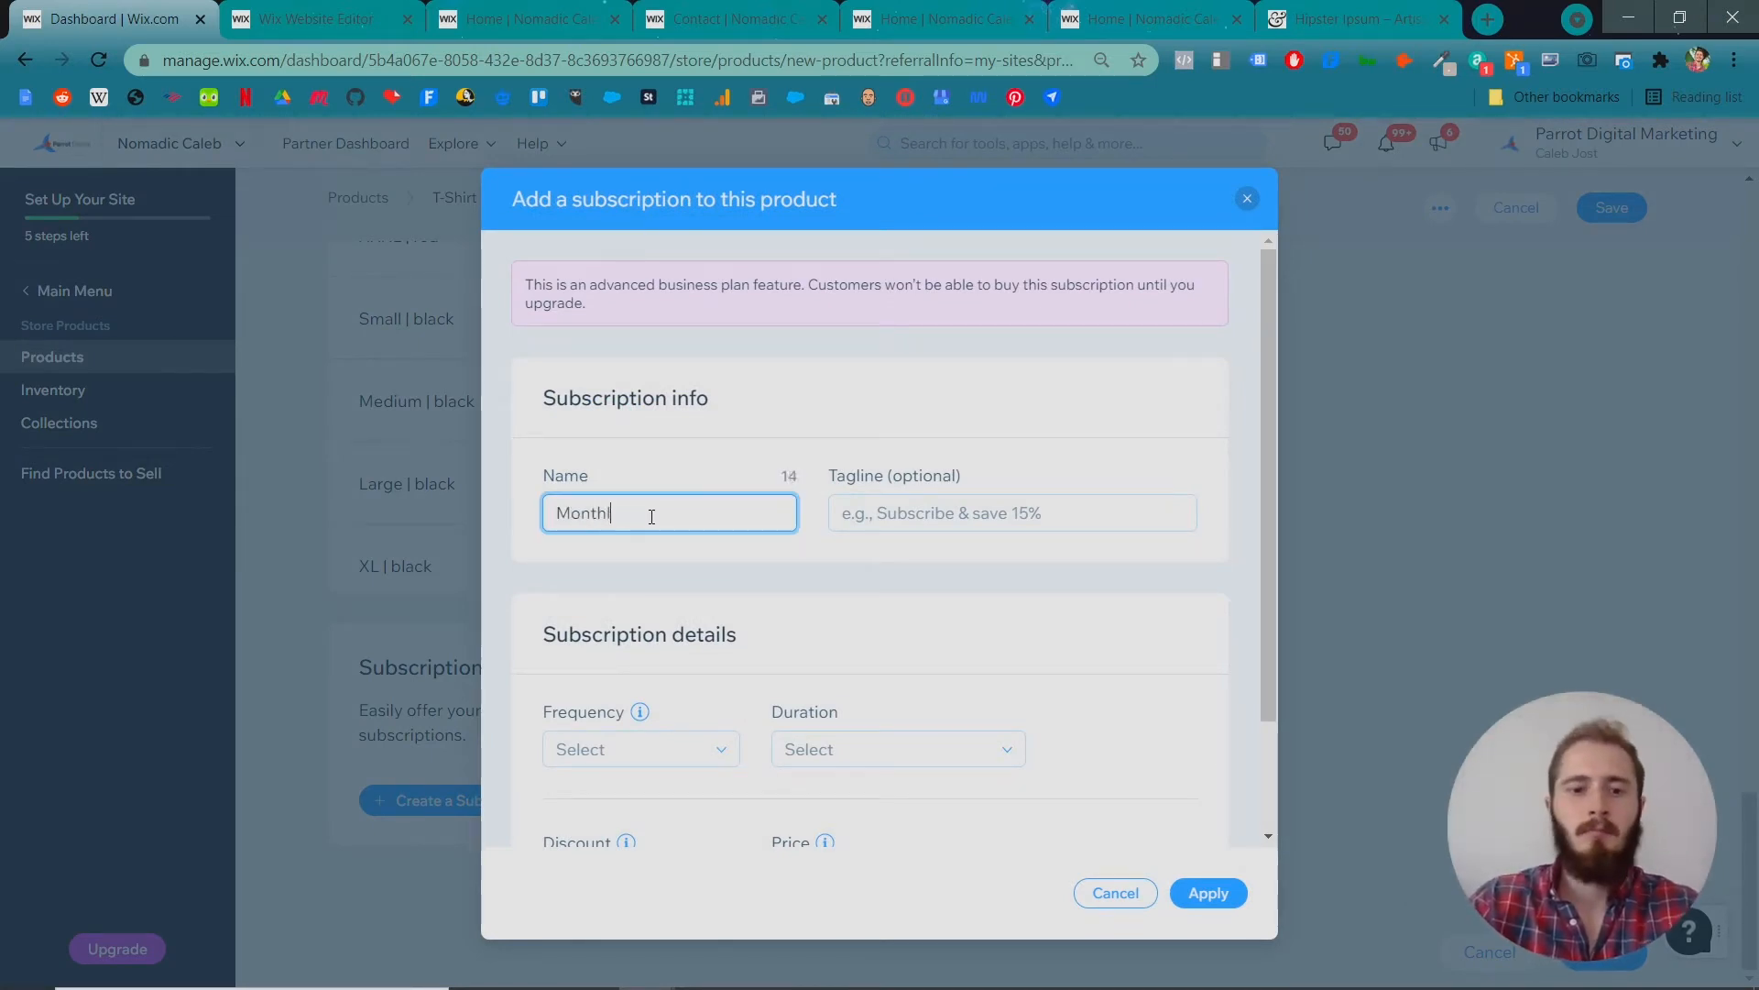
text(y T-Shirt)
key(Tab)
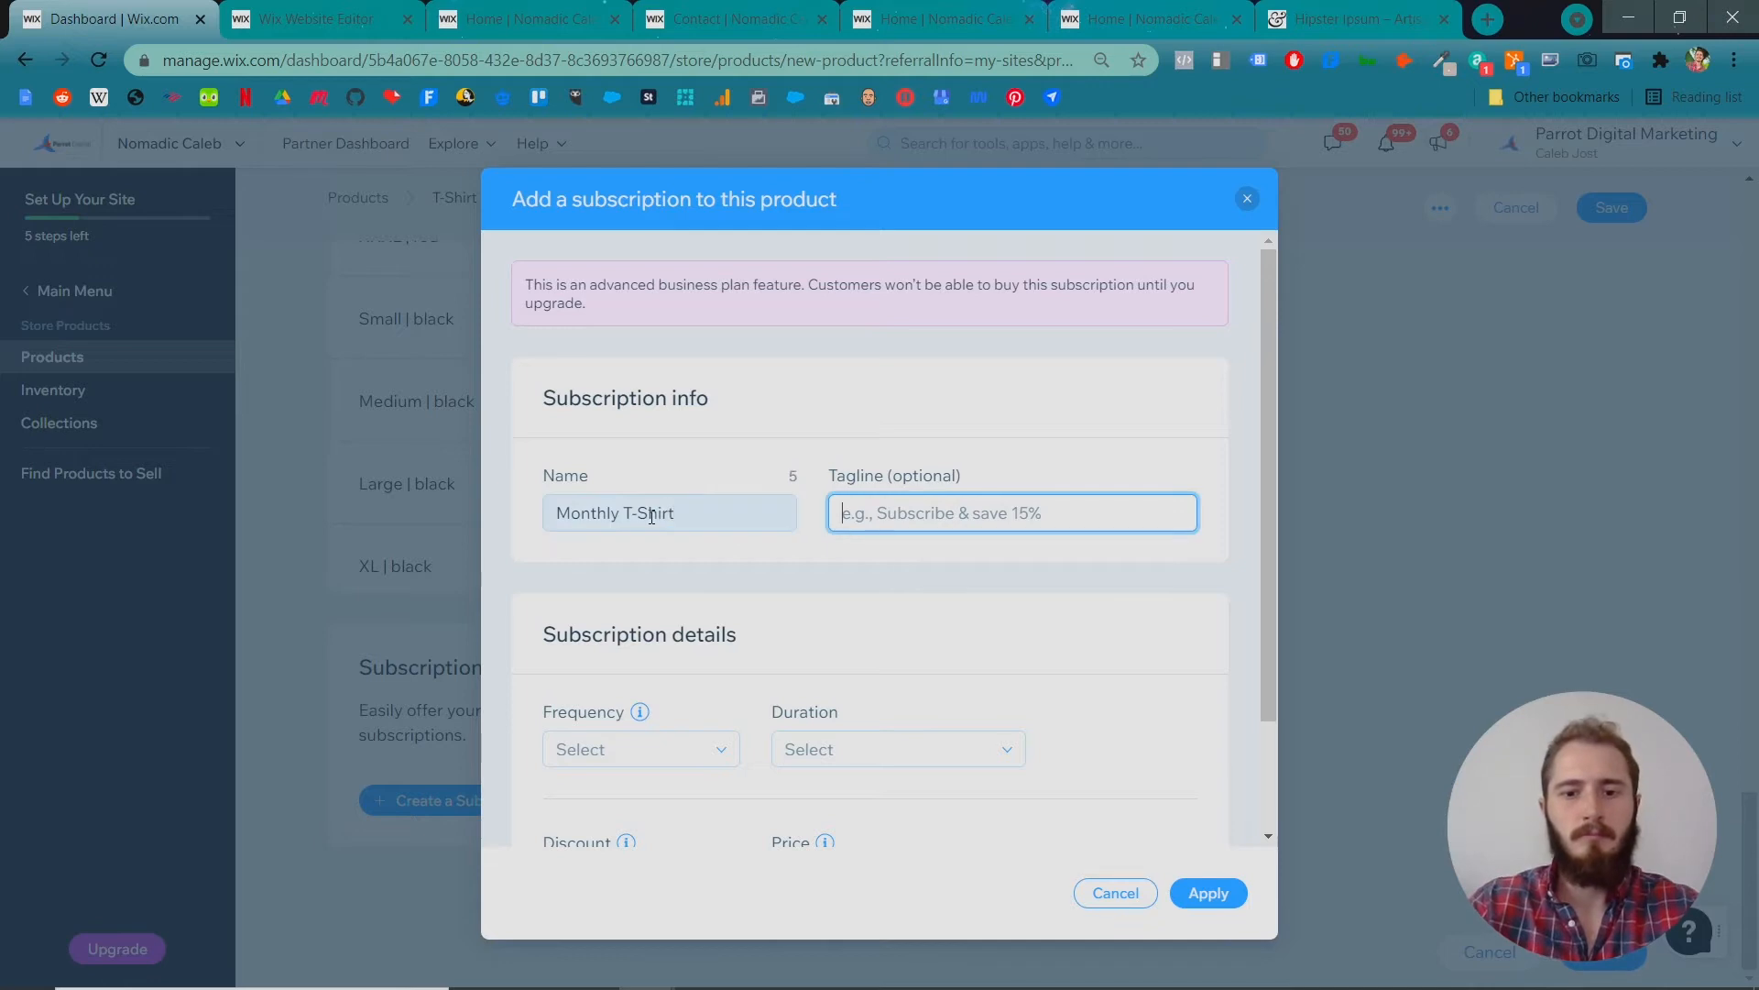
Enter "Subscribe and Save 10%" as the subscription's tagline.
text(Subscribe a)
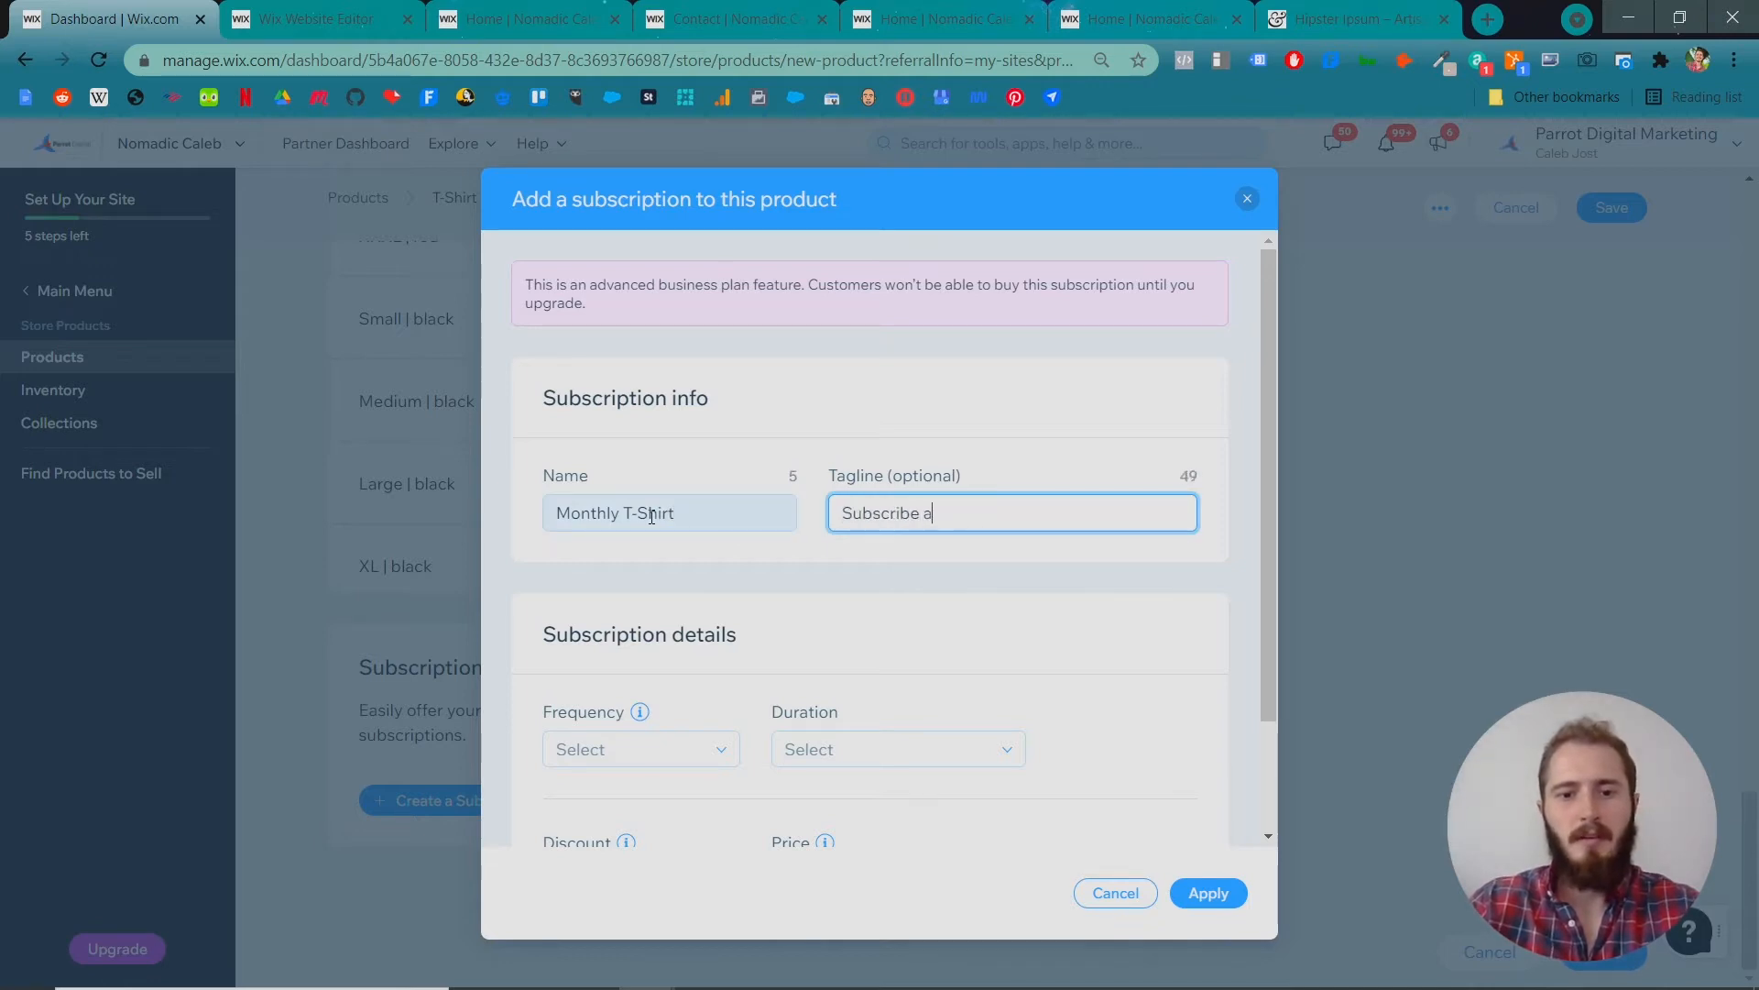
text(nd Save)
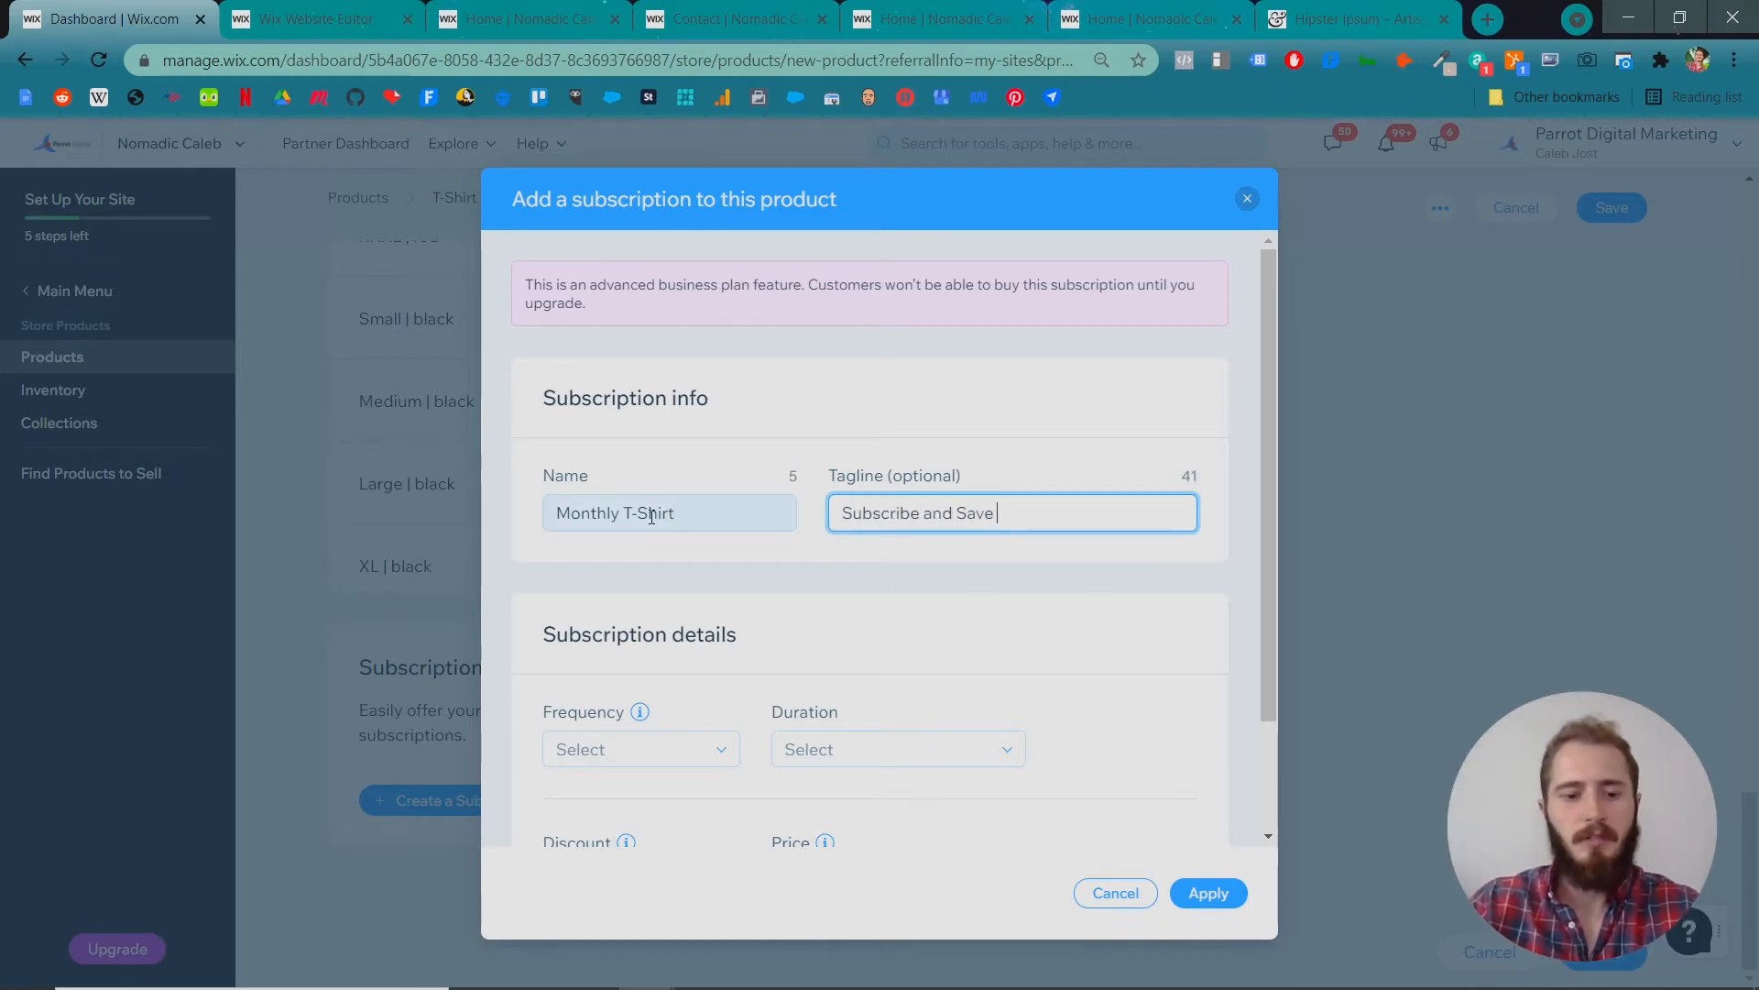
text( 10)
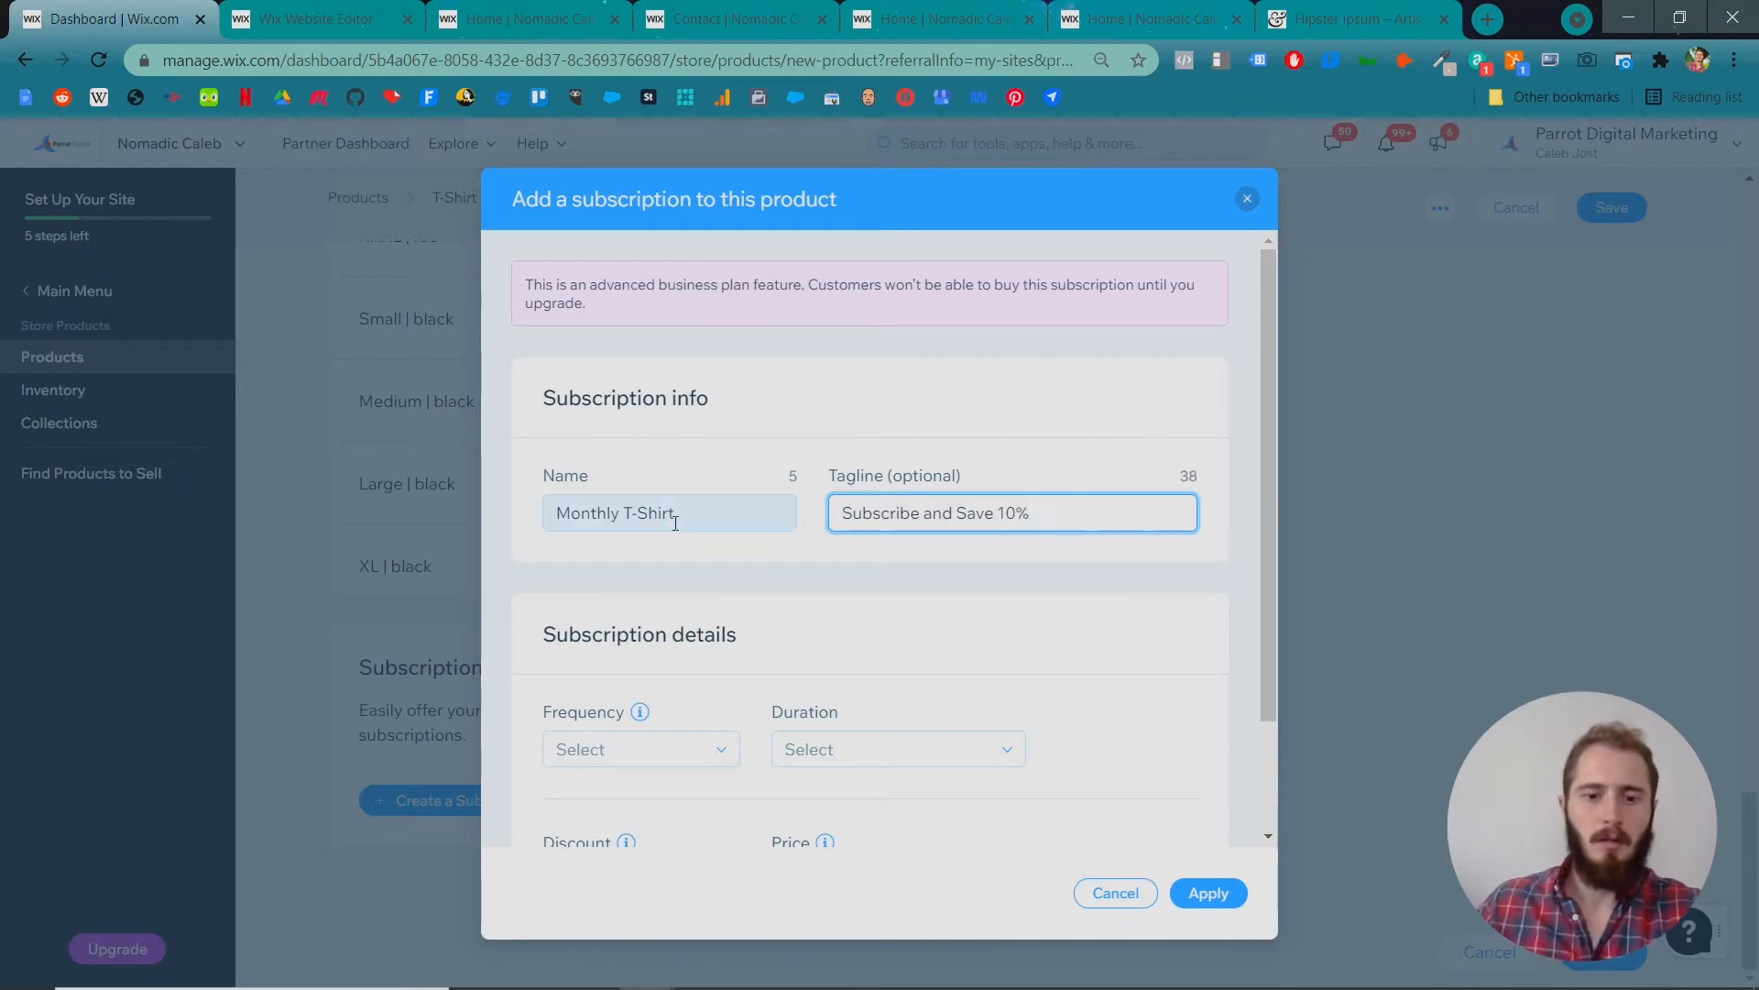
Set the subscription's frequency to Monthly and its duration to Auto-renew until canceled.
scroll(696, 550, down, 2)
click(721, 611)
click(676, 685)
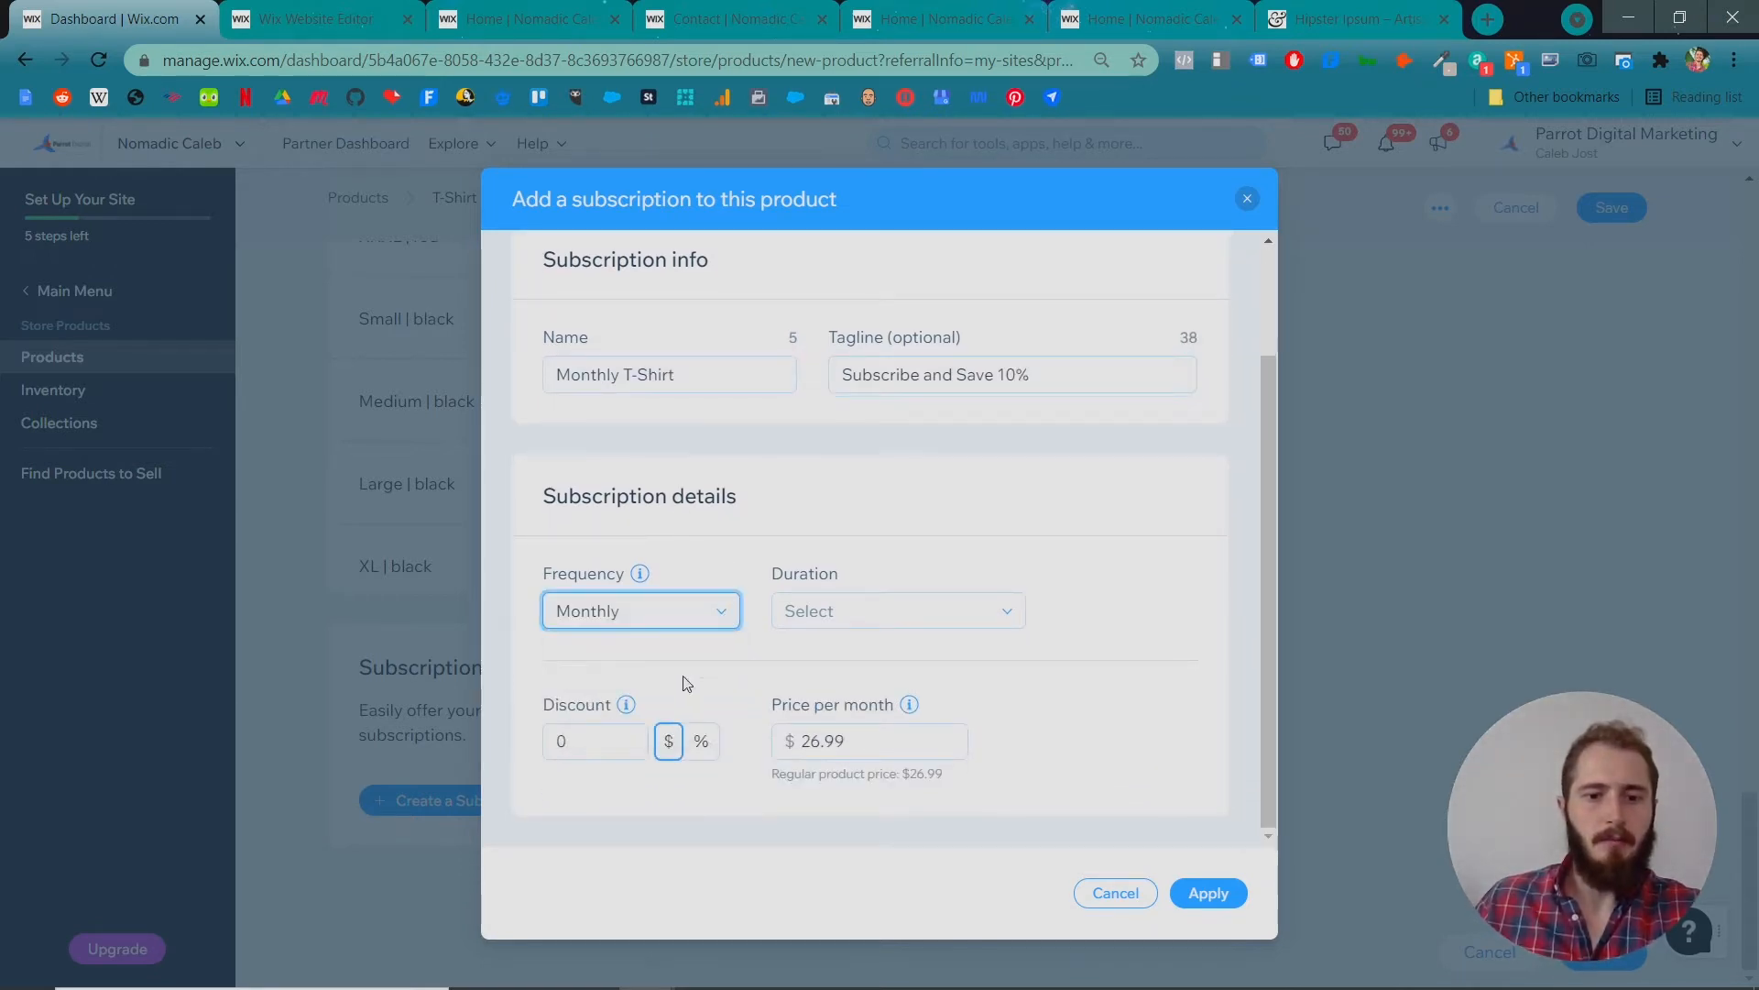
click(883, 614)
click(877, 686)
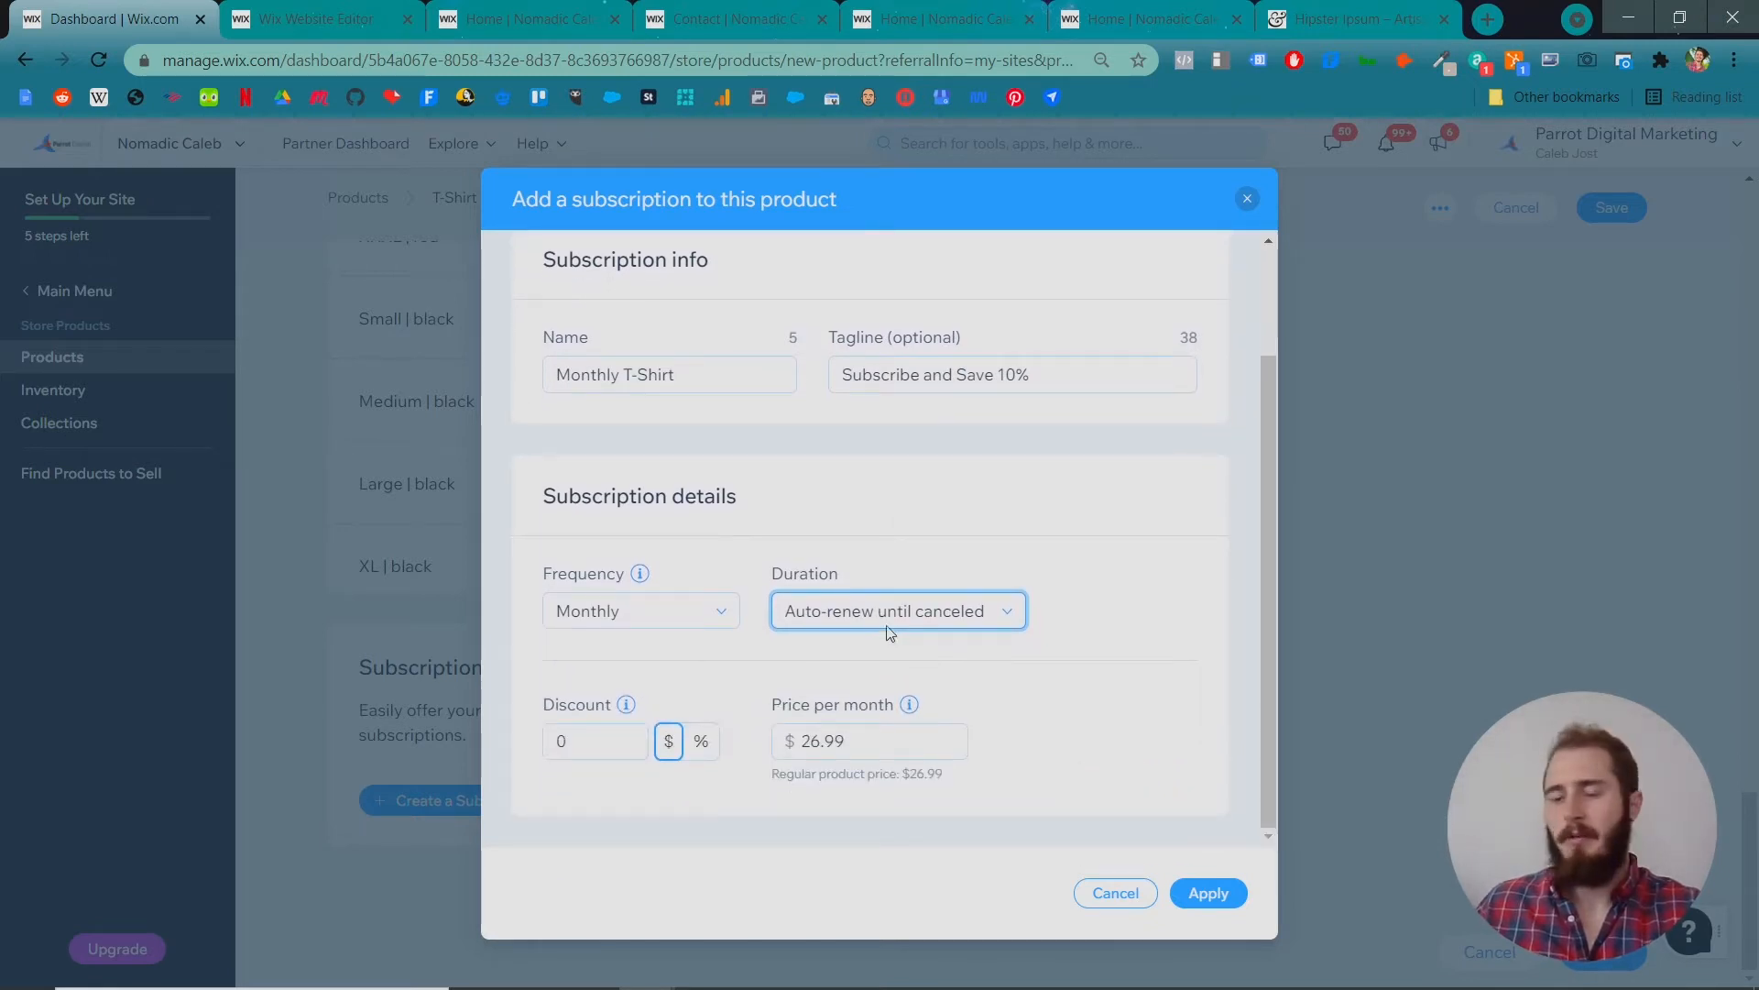
click(886, 624)
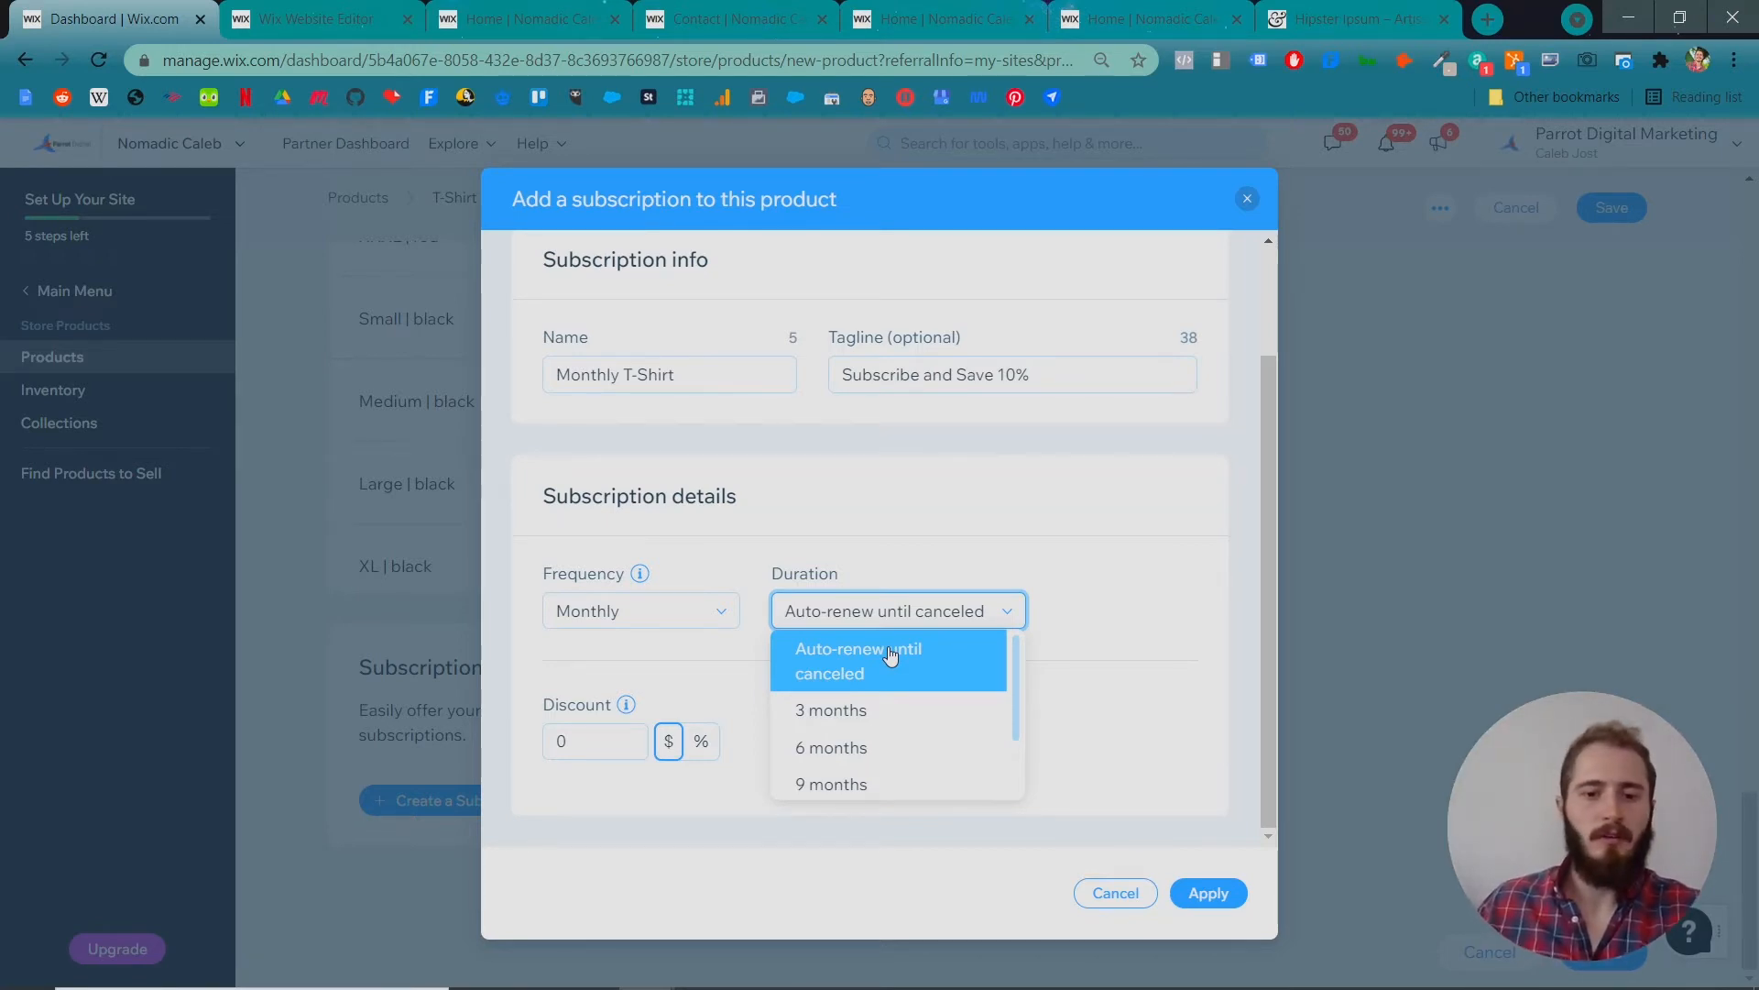
click(890, 654)
Give the subscription a 10% discount, apply it to the T-Shirt, and dismiss the upgrade offer.
click(702, 740)
click(562, 744)
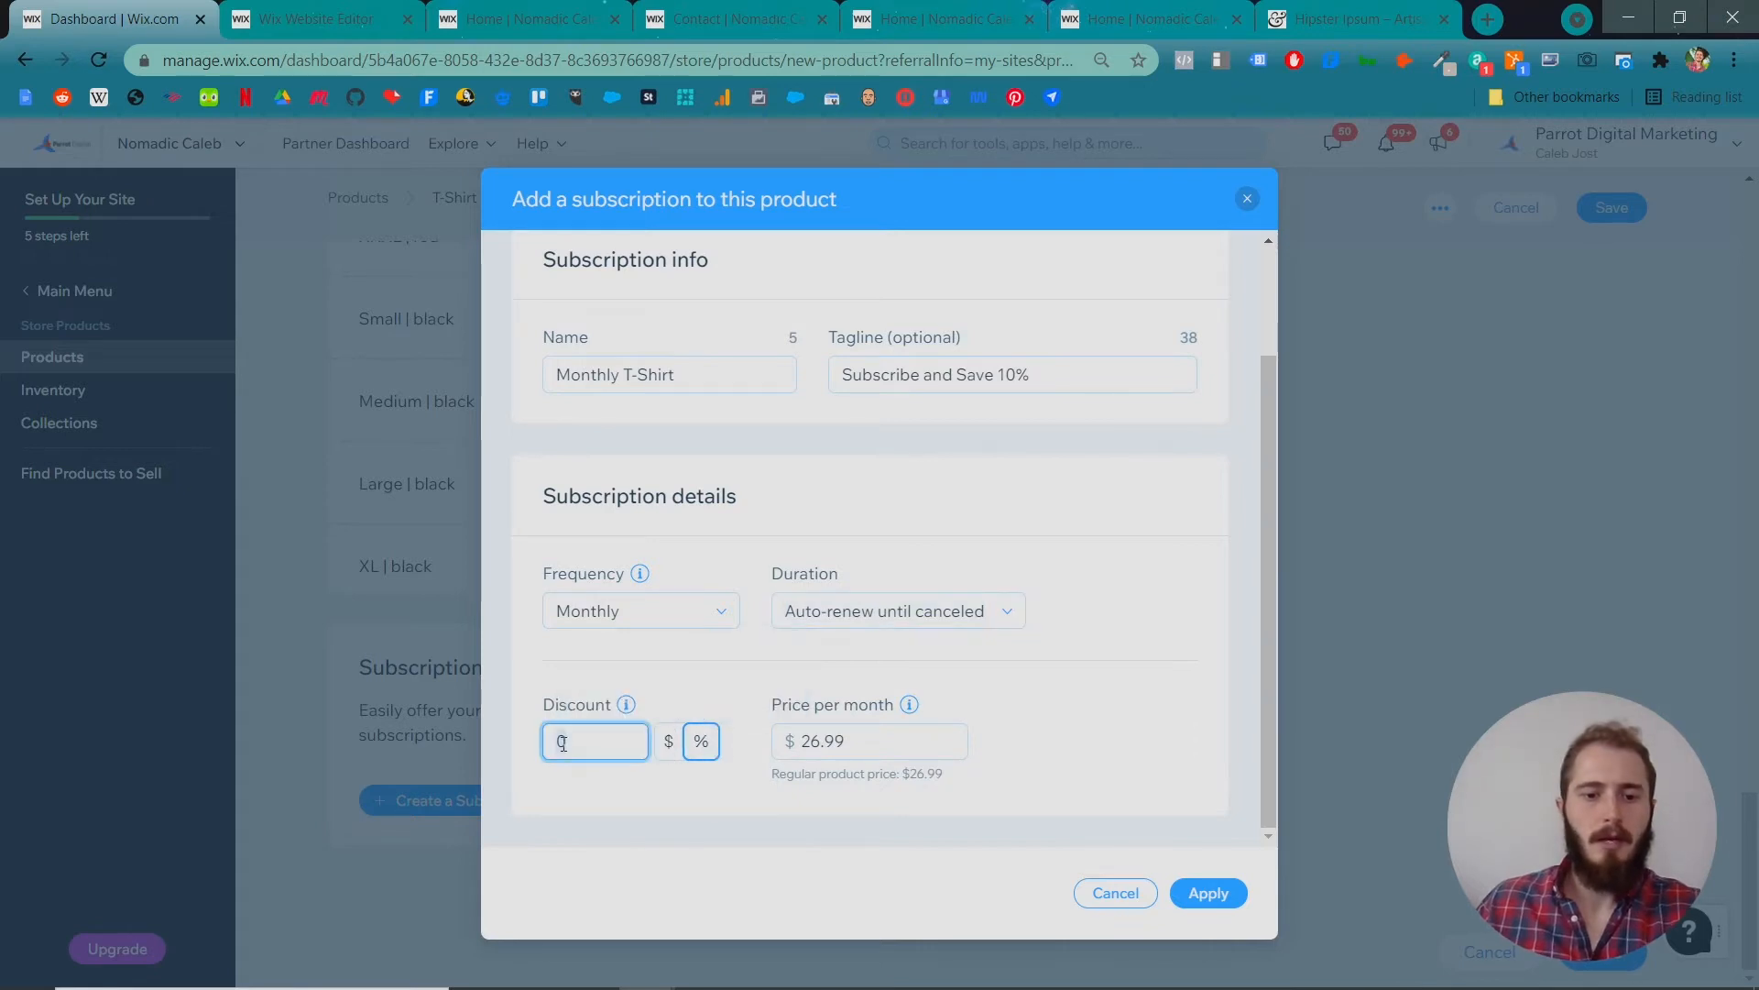
text(10)
click(757, 803)
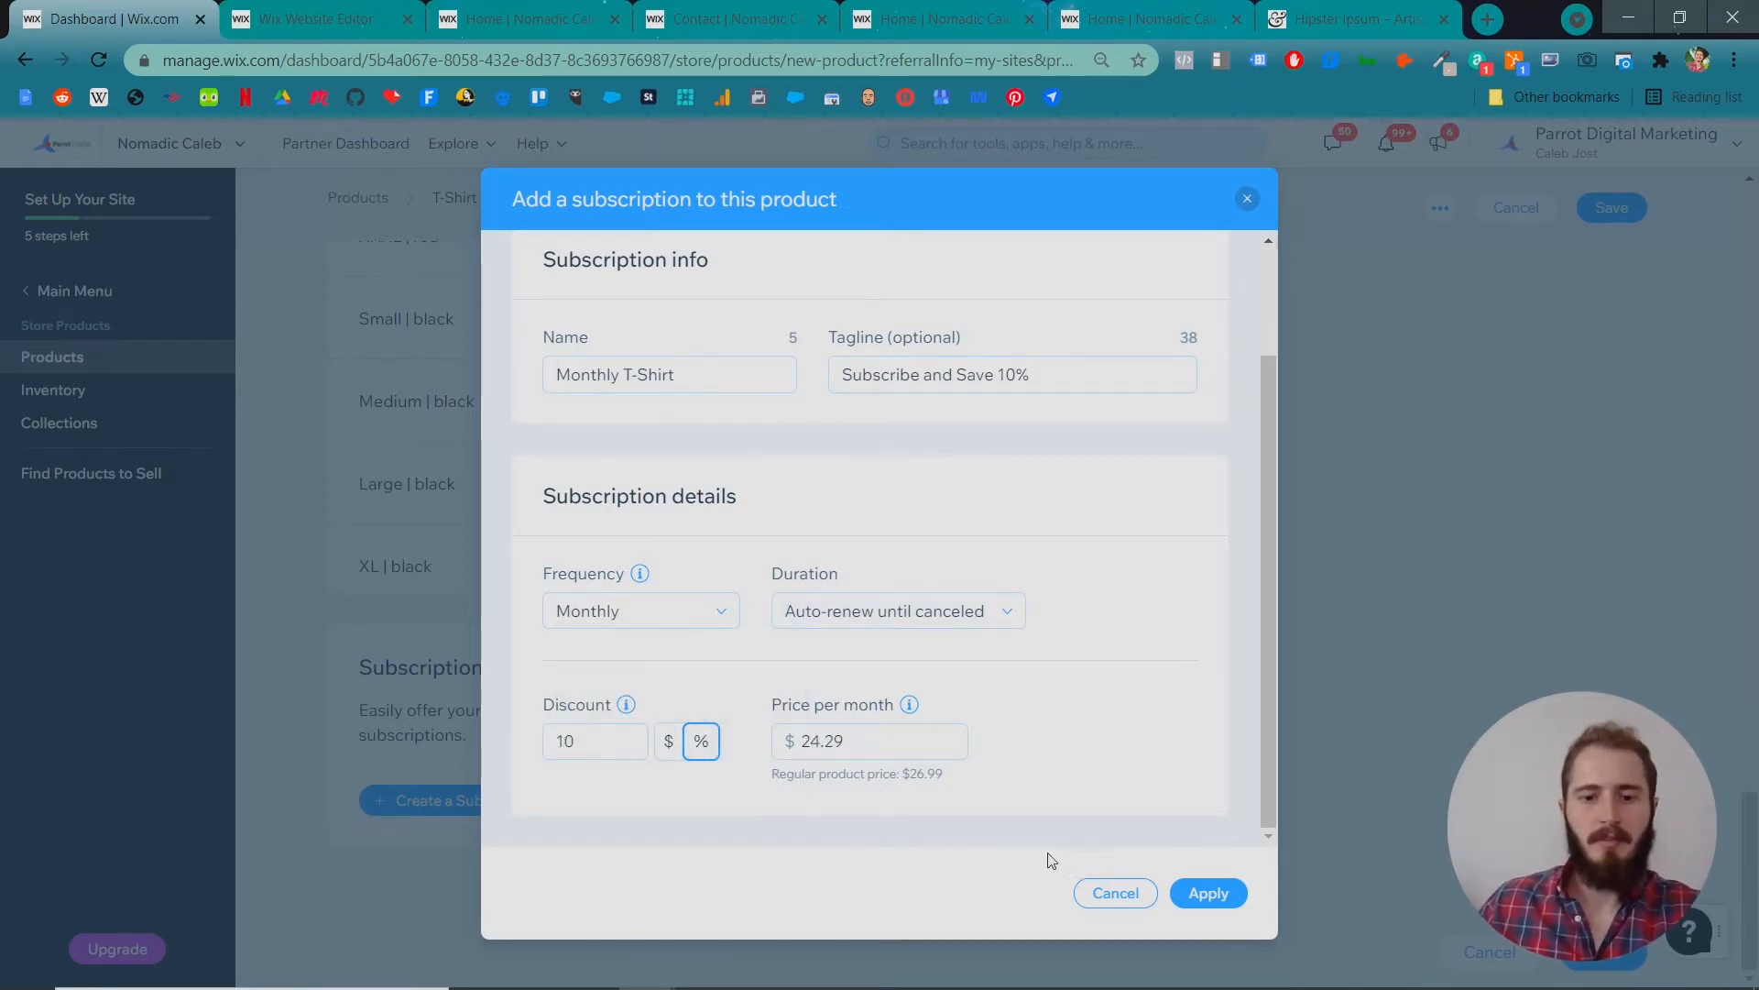
click(1201, 889)
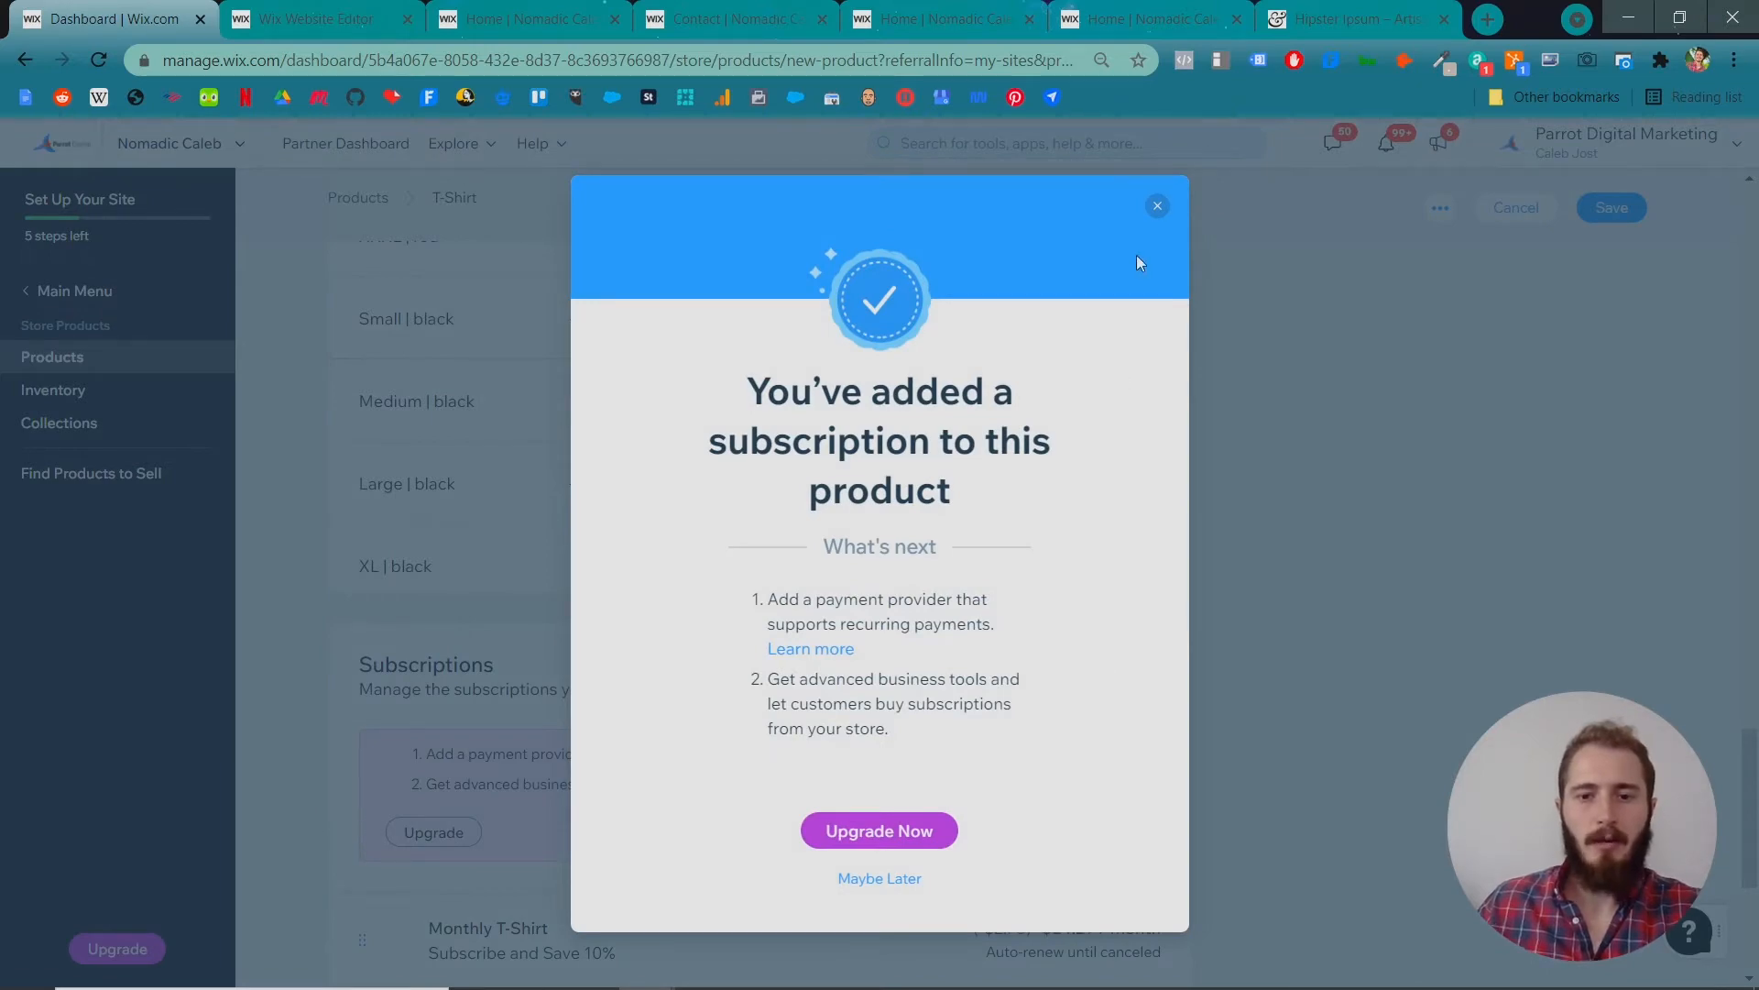
click(1155, 206)
Save the T-Shirt product and start creating another new product.
scroll(1243, 511, down, 3)
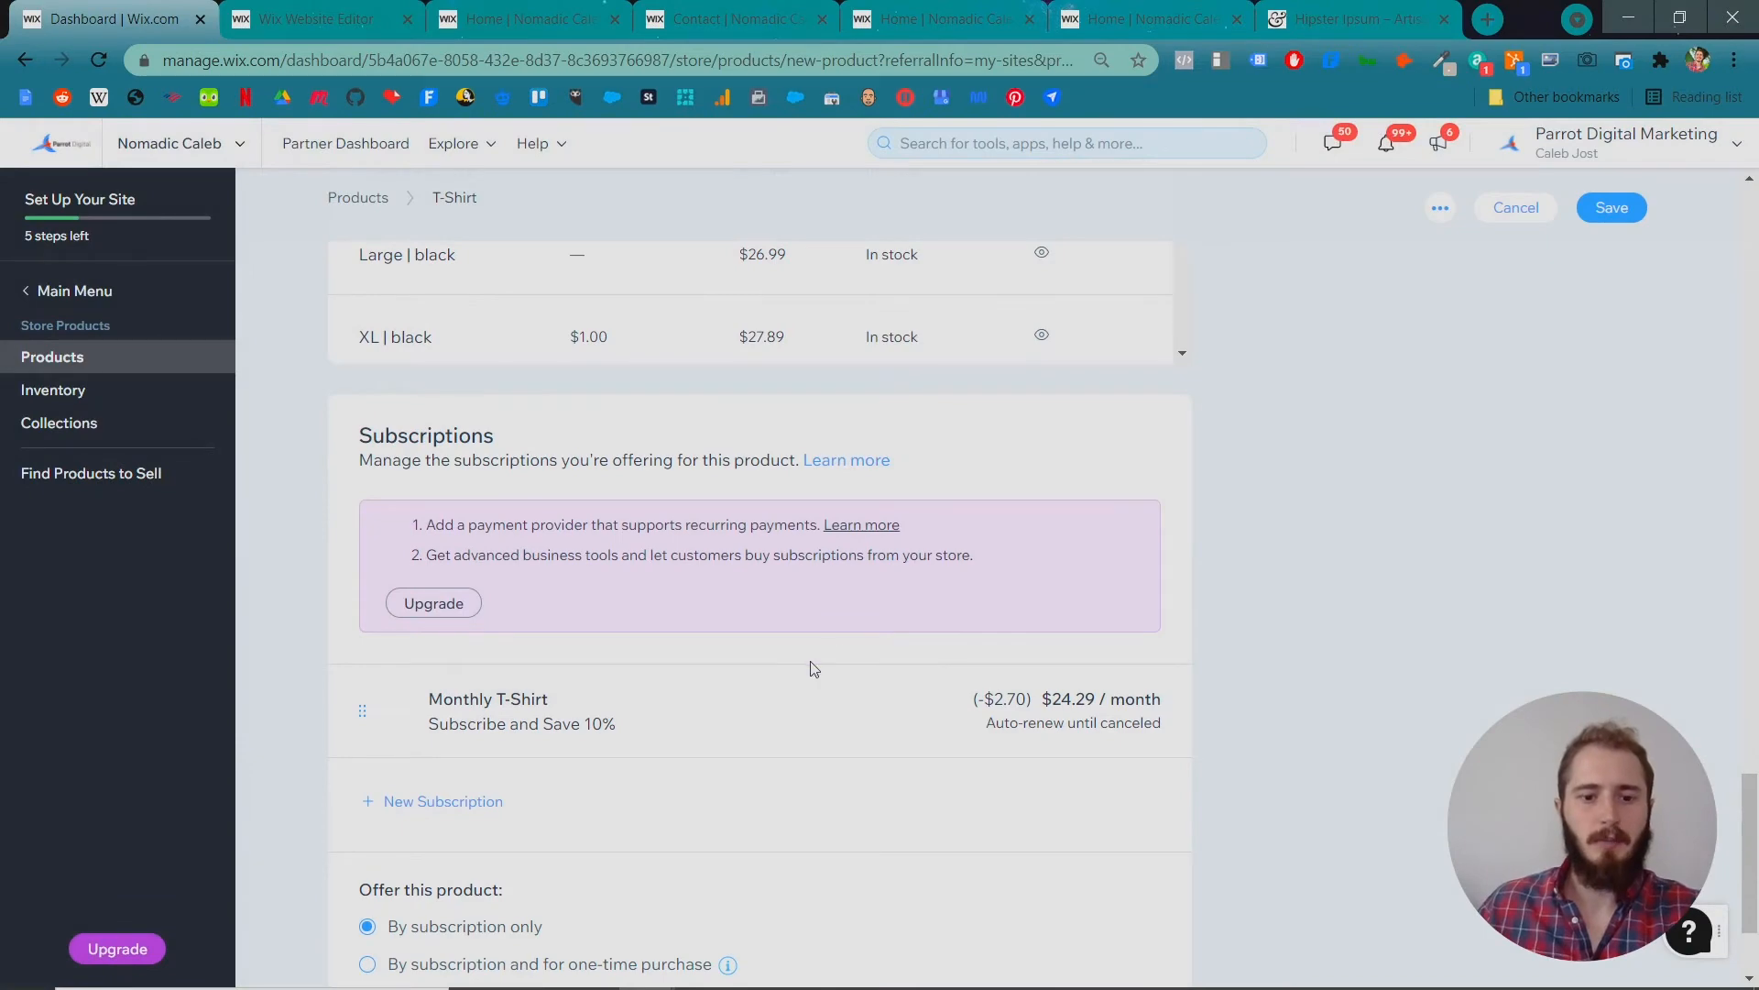
scroll(782, 711, down, 2)
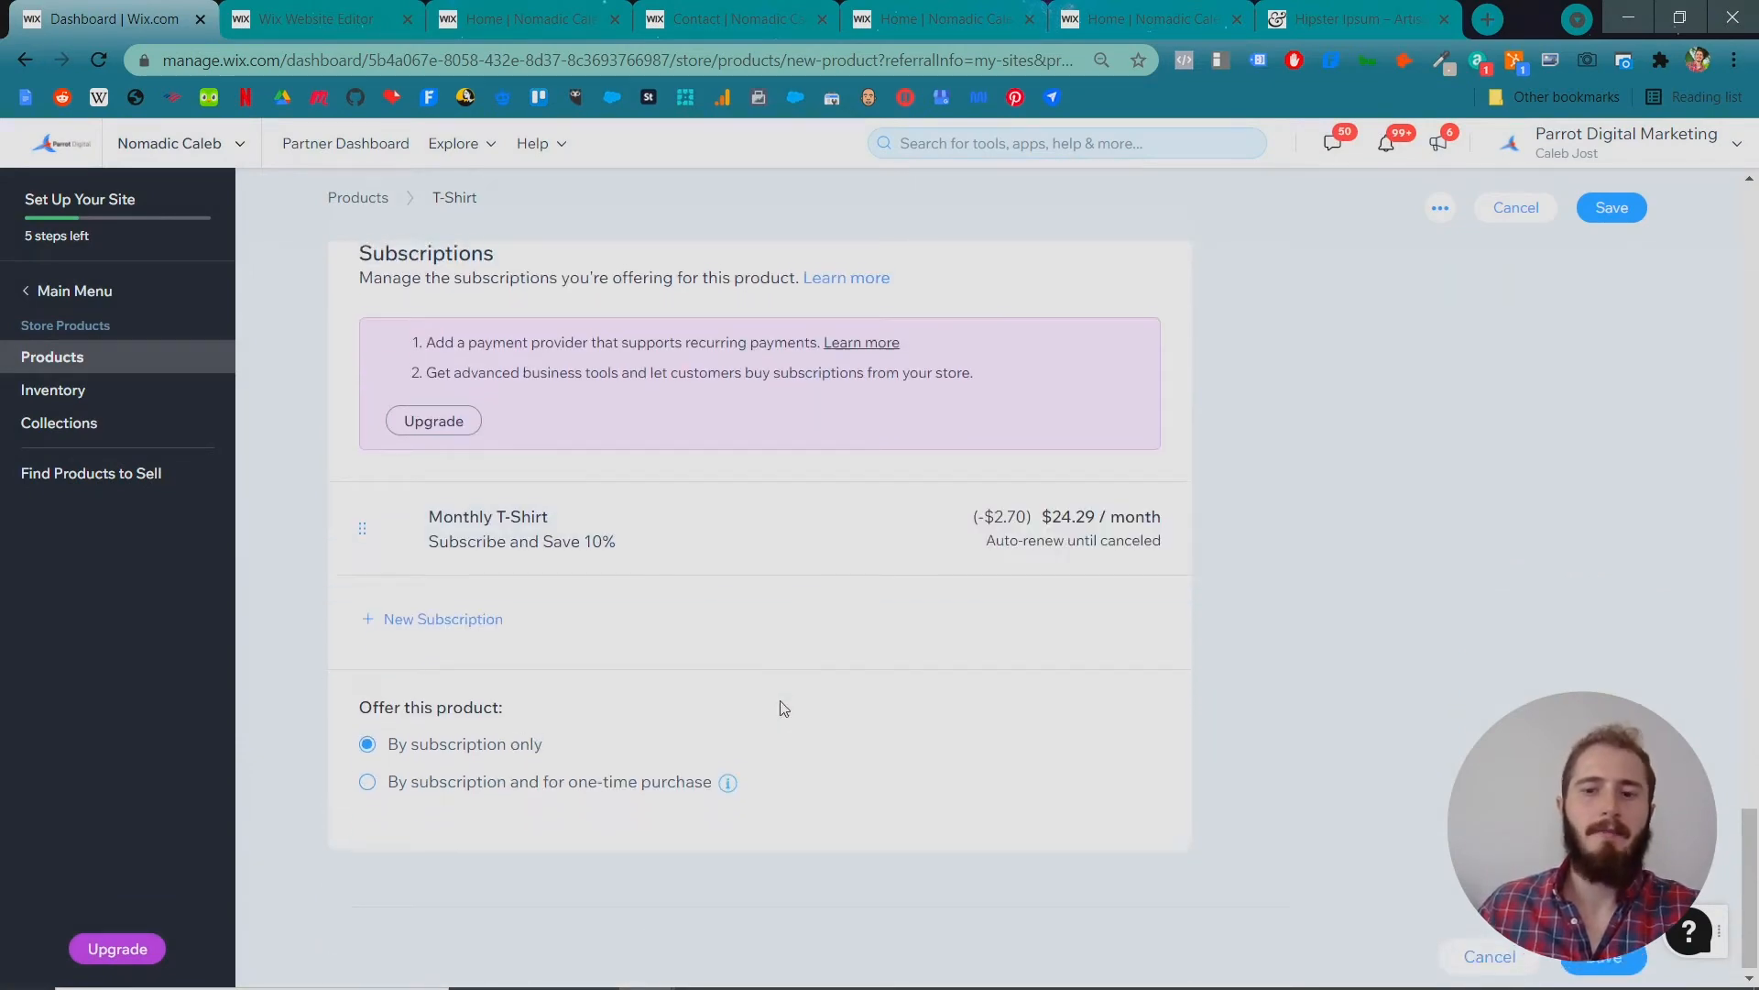
scroll(782, 711, up, 15)
scroll(783, 708, up, 2)
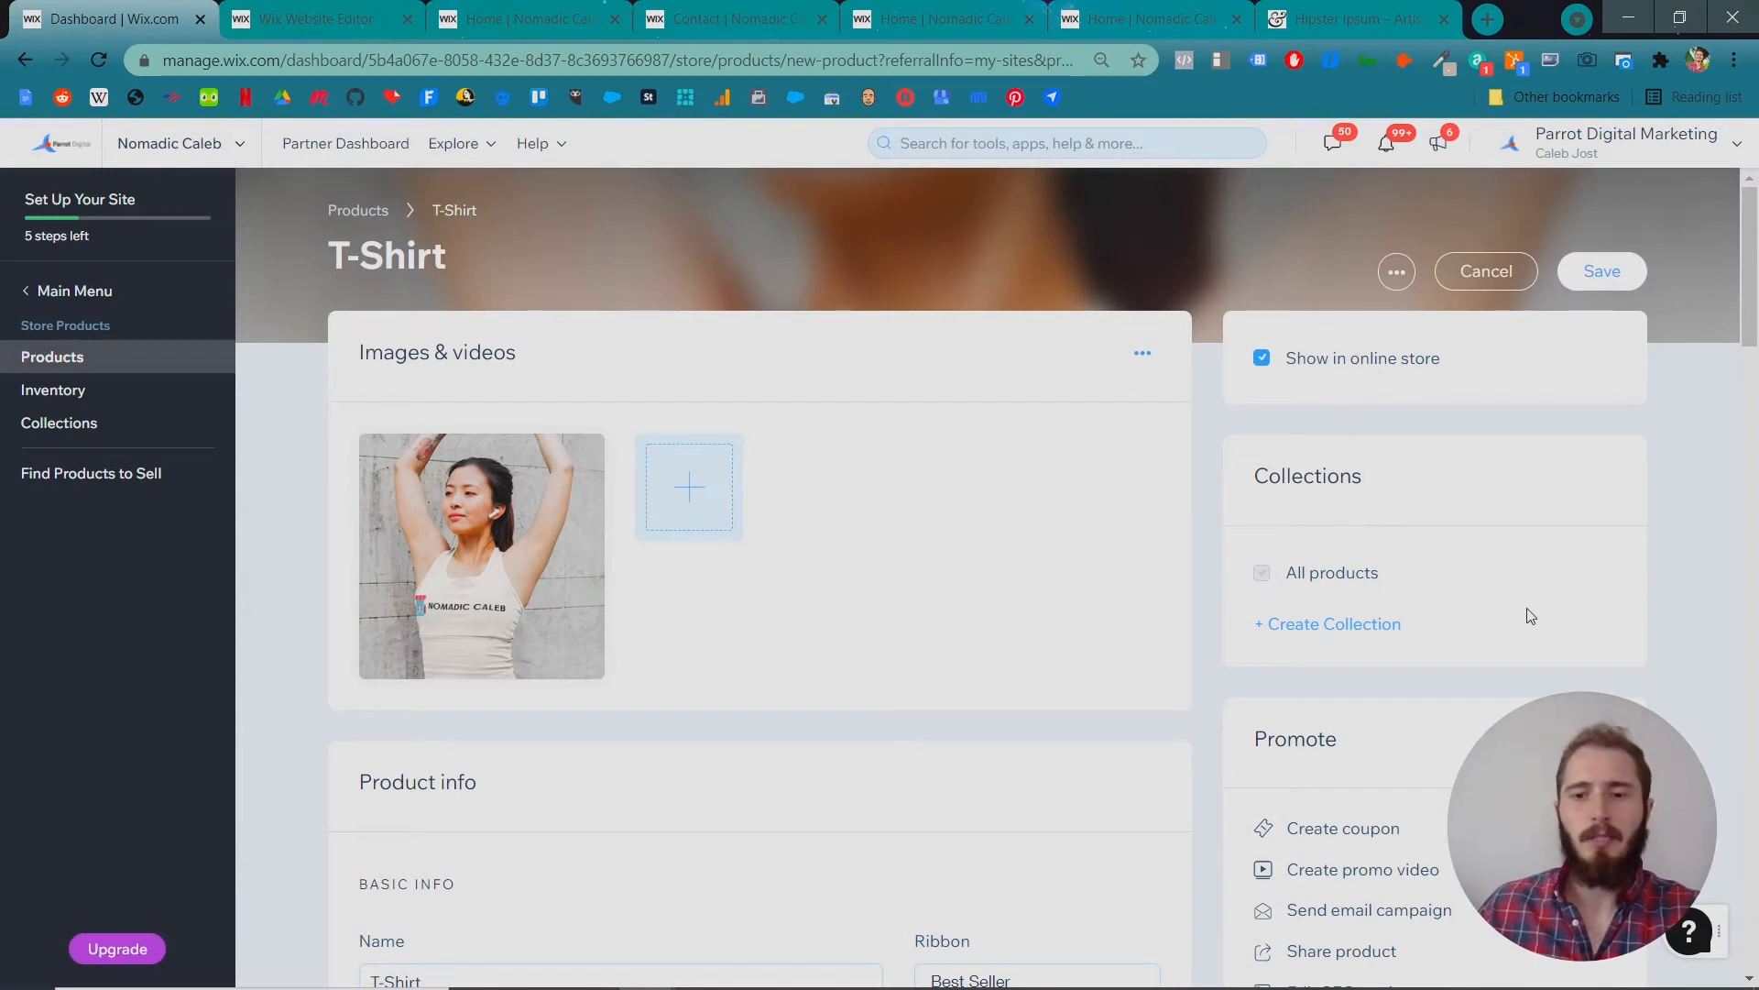
click(1623, 271)
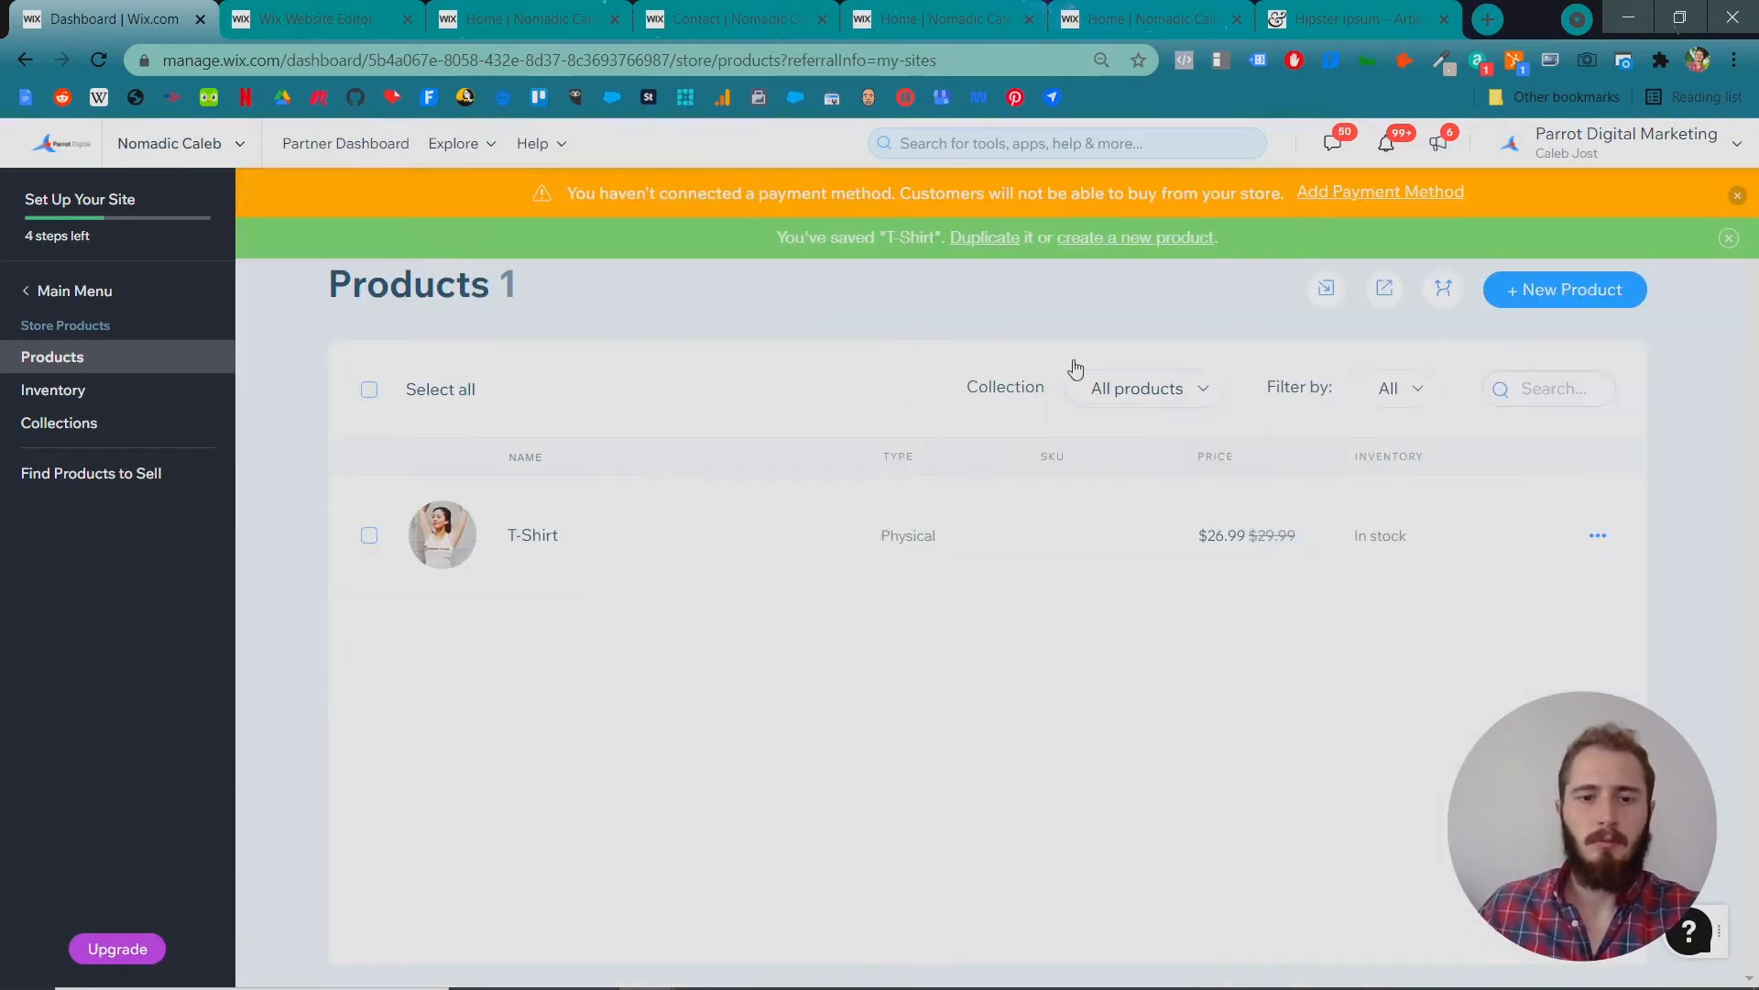
click(1565, 289)
click(1356, 392)
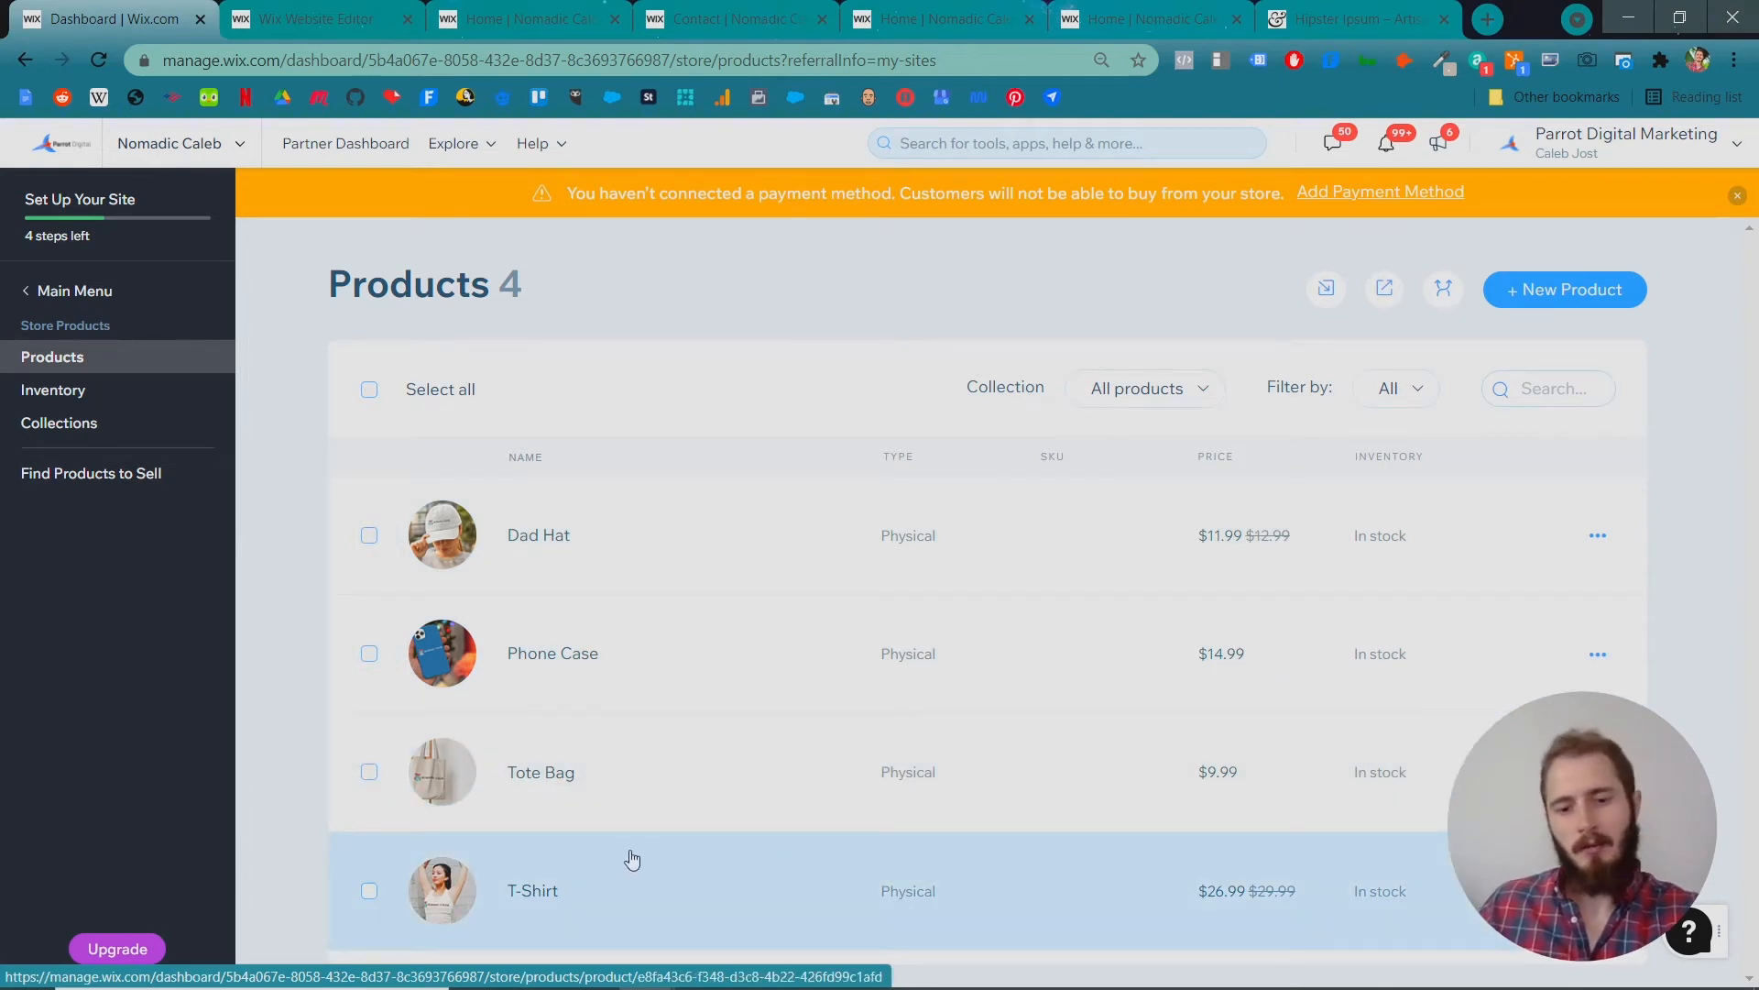
Create a new store collection named "Branded Merch".
click(102, 446)
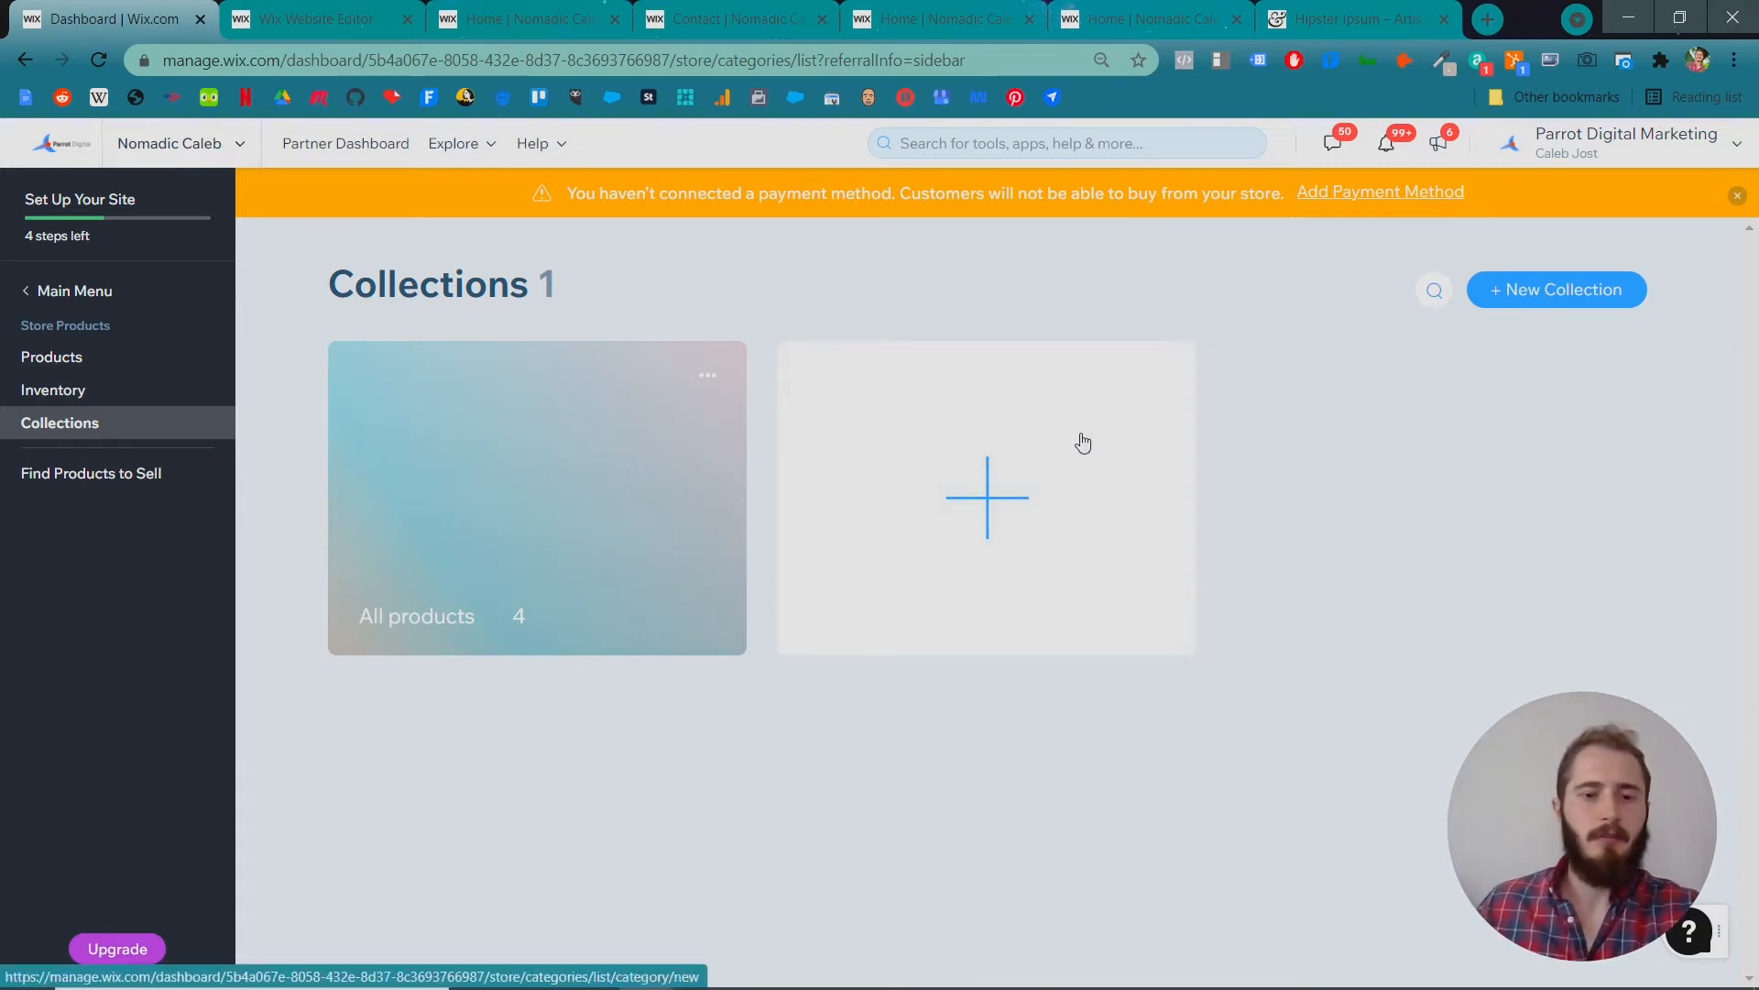
click(1056, 461)
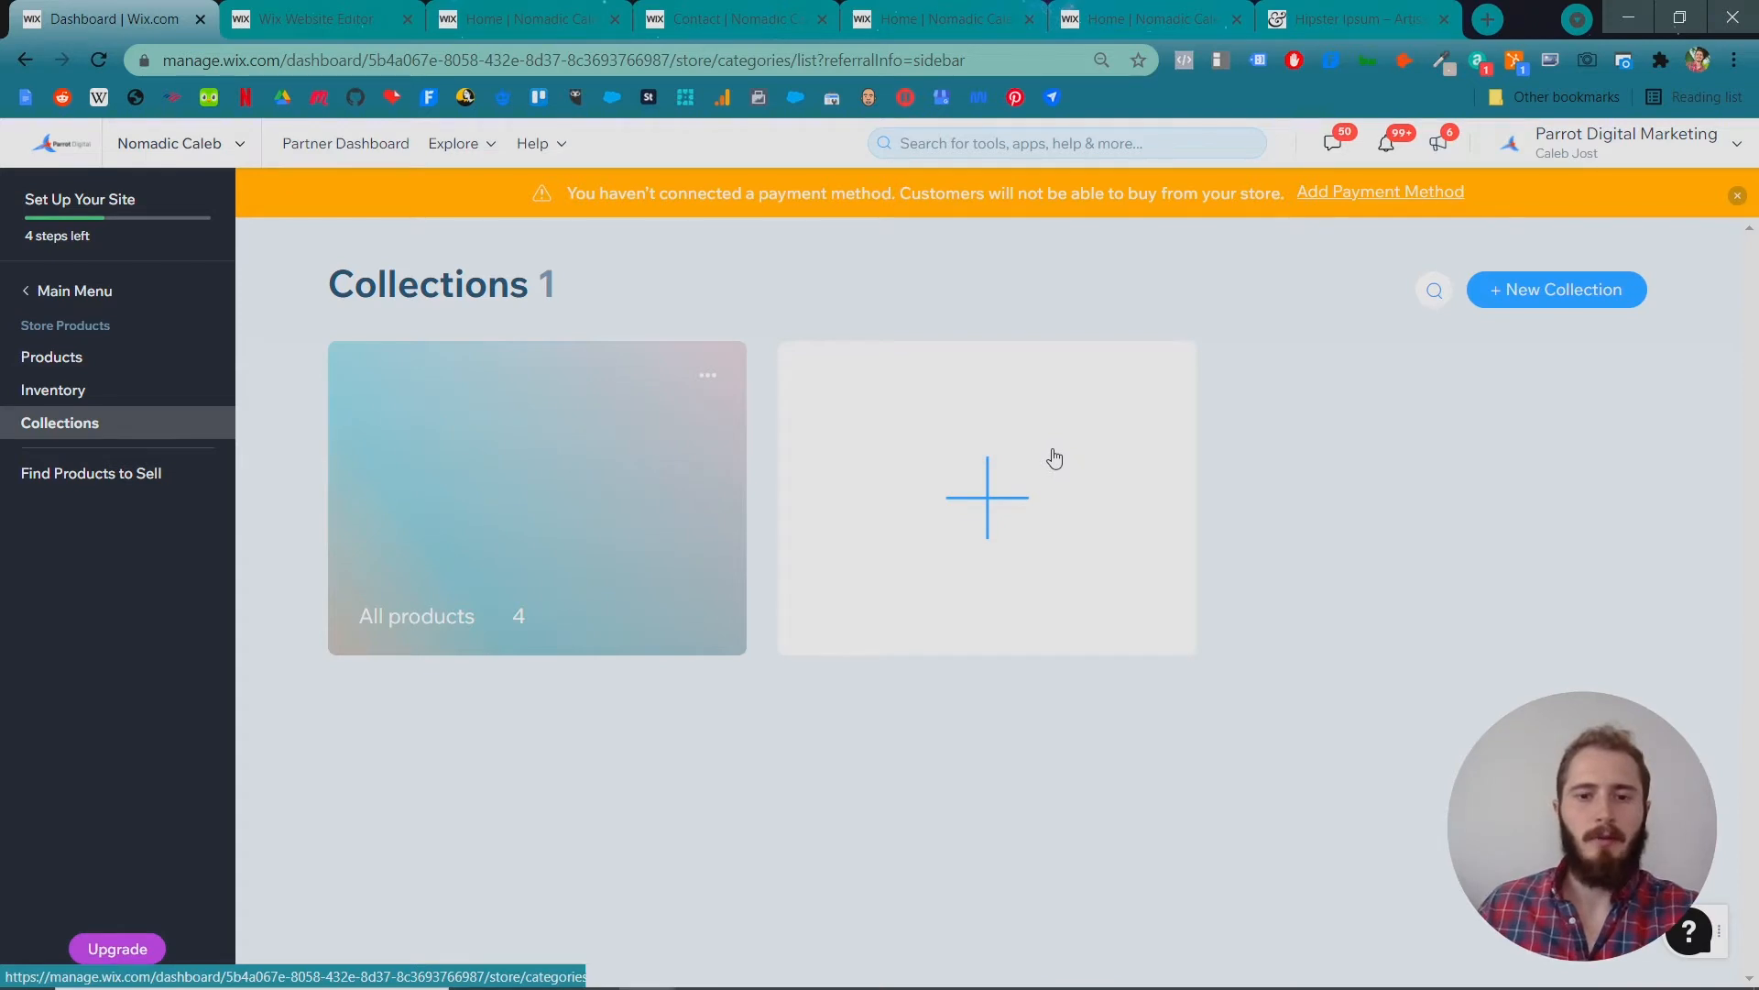
text(Braned)
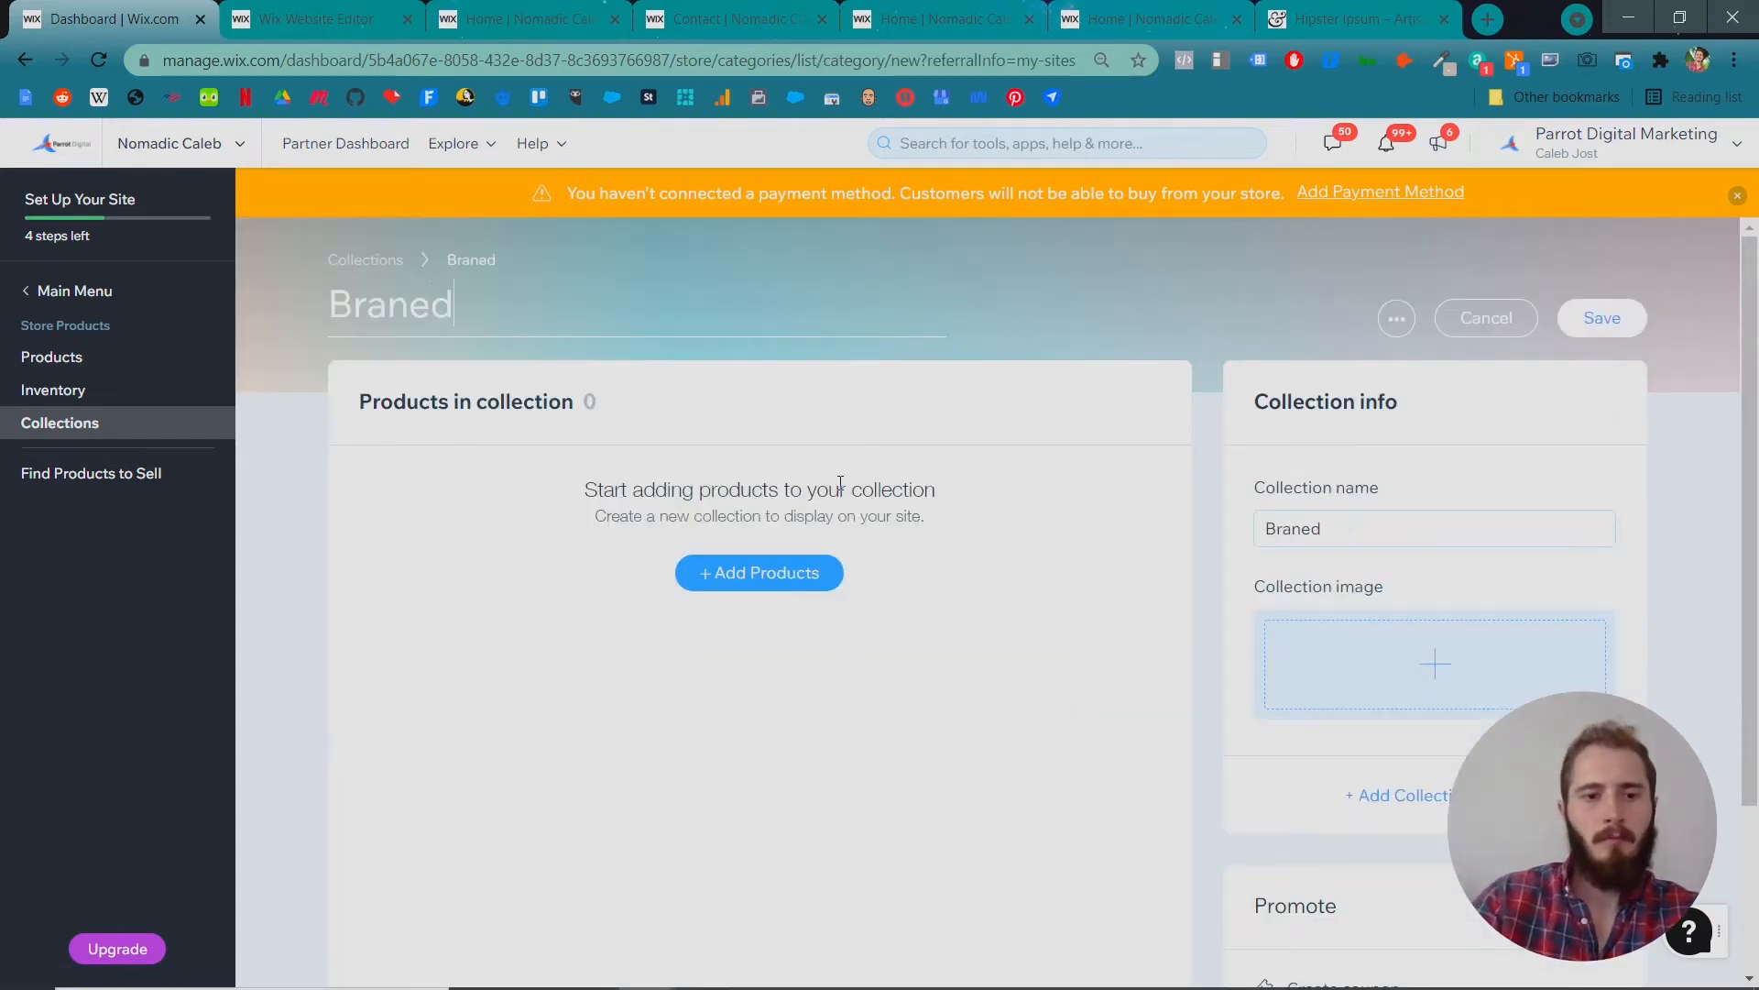
text(e)
key(BackSpace)
key(BackSpace)
key(BackSpace)
text(ded Merch)
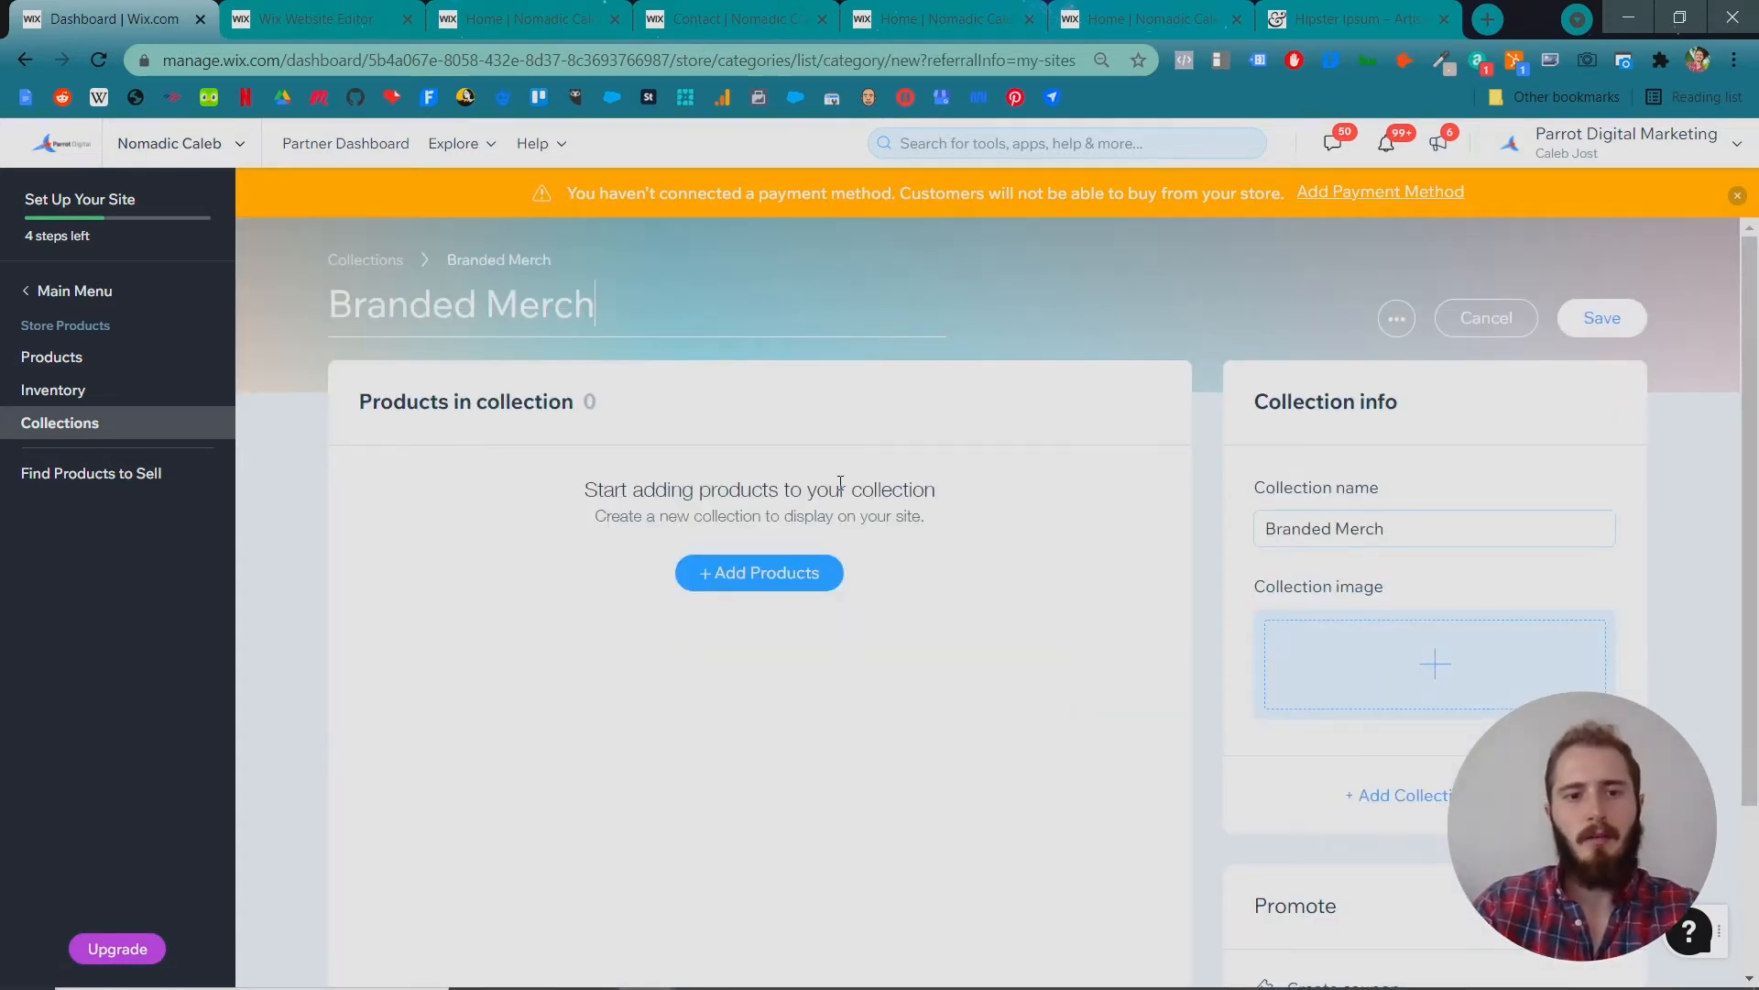
click(897, 414)
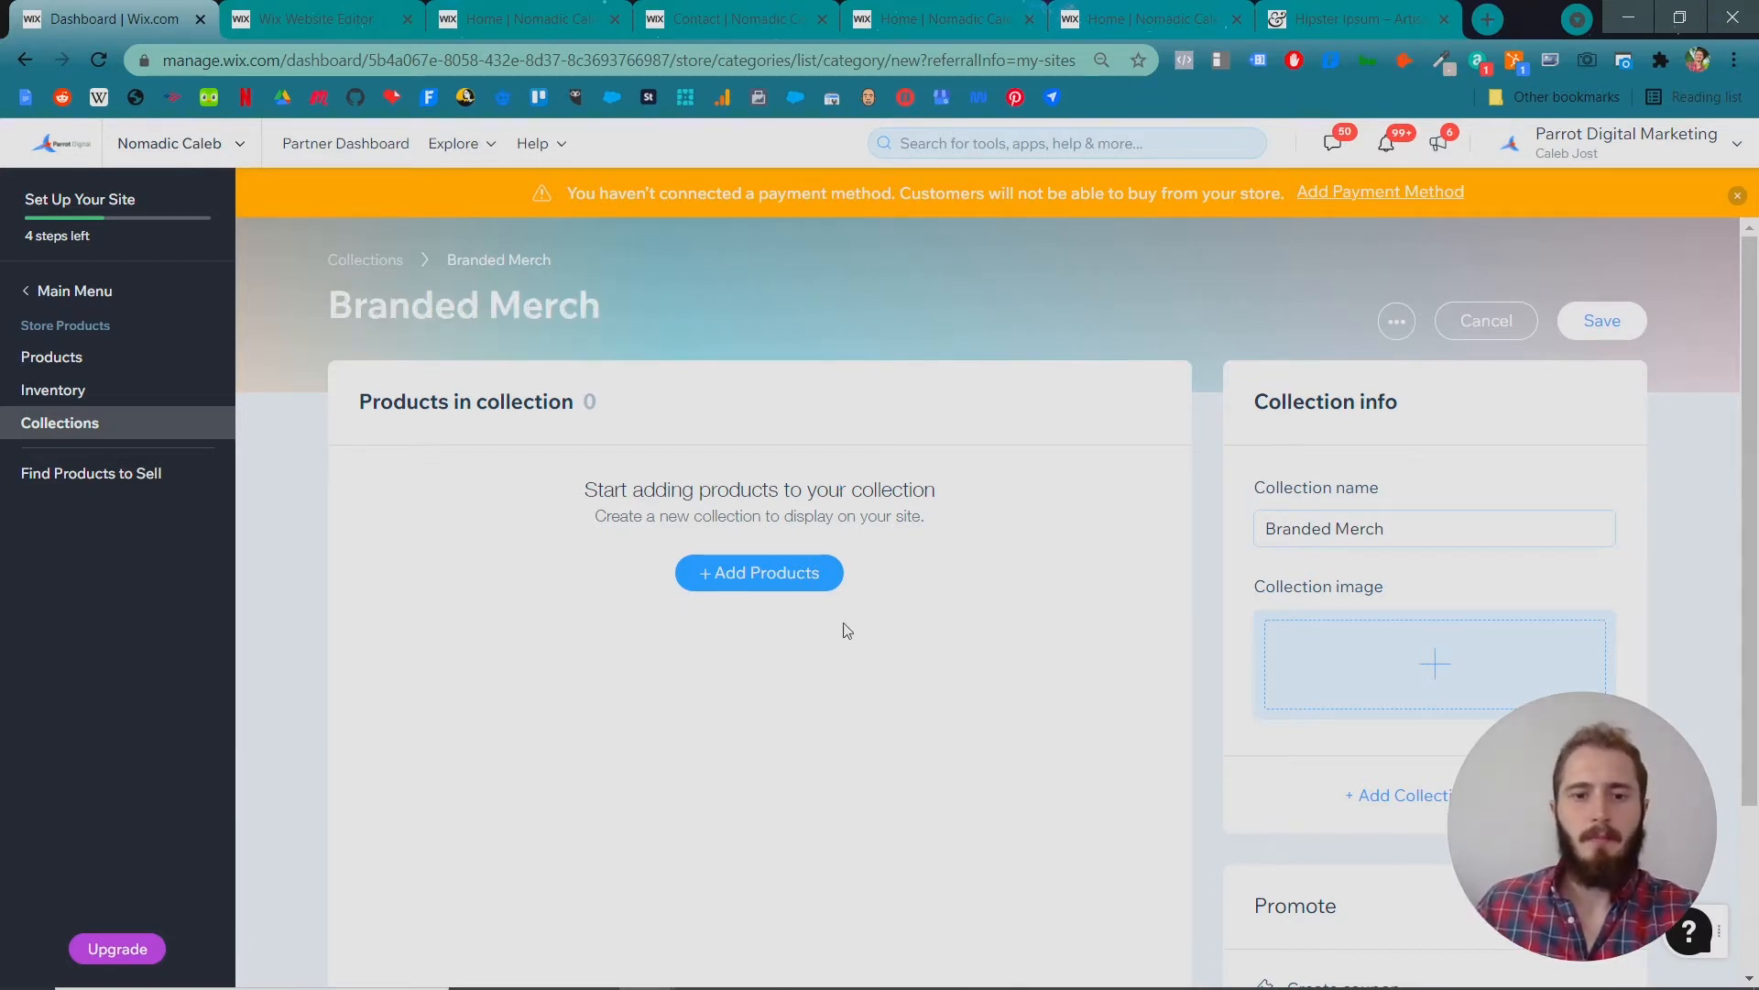
Add the Dad Hat, Phone Case, Tote Bag and T-Shirt products to the Branded Merch collection.
click(793, 577)
click(807, 486)
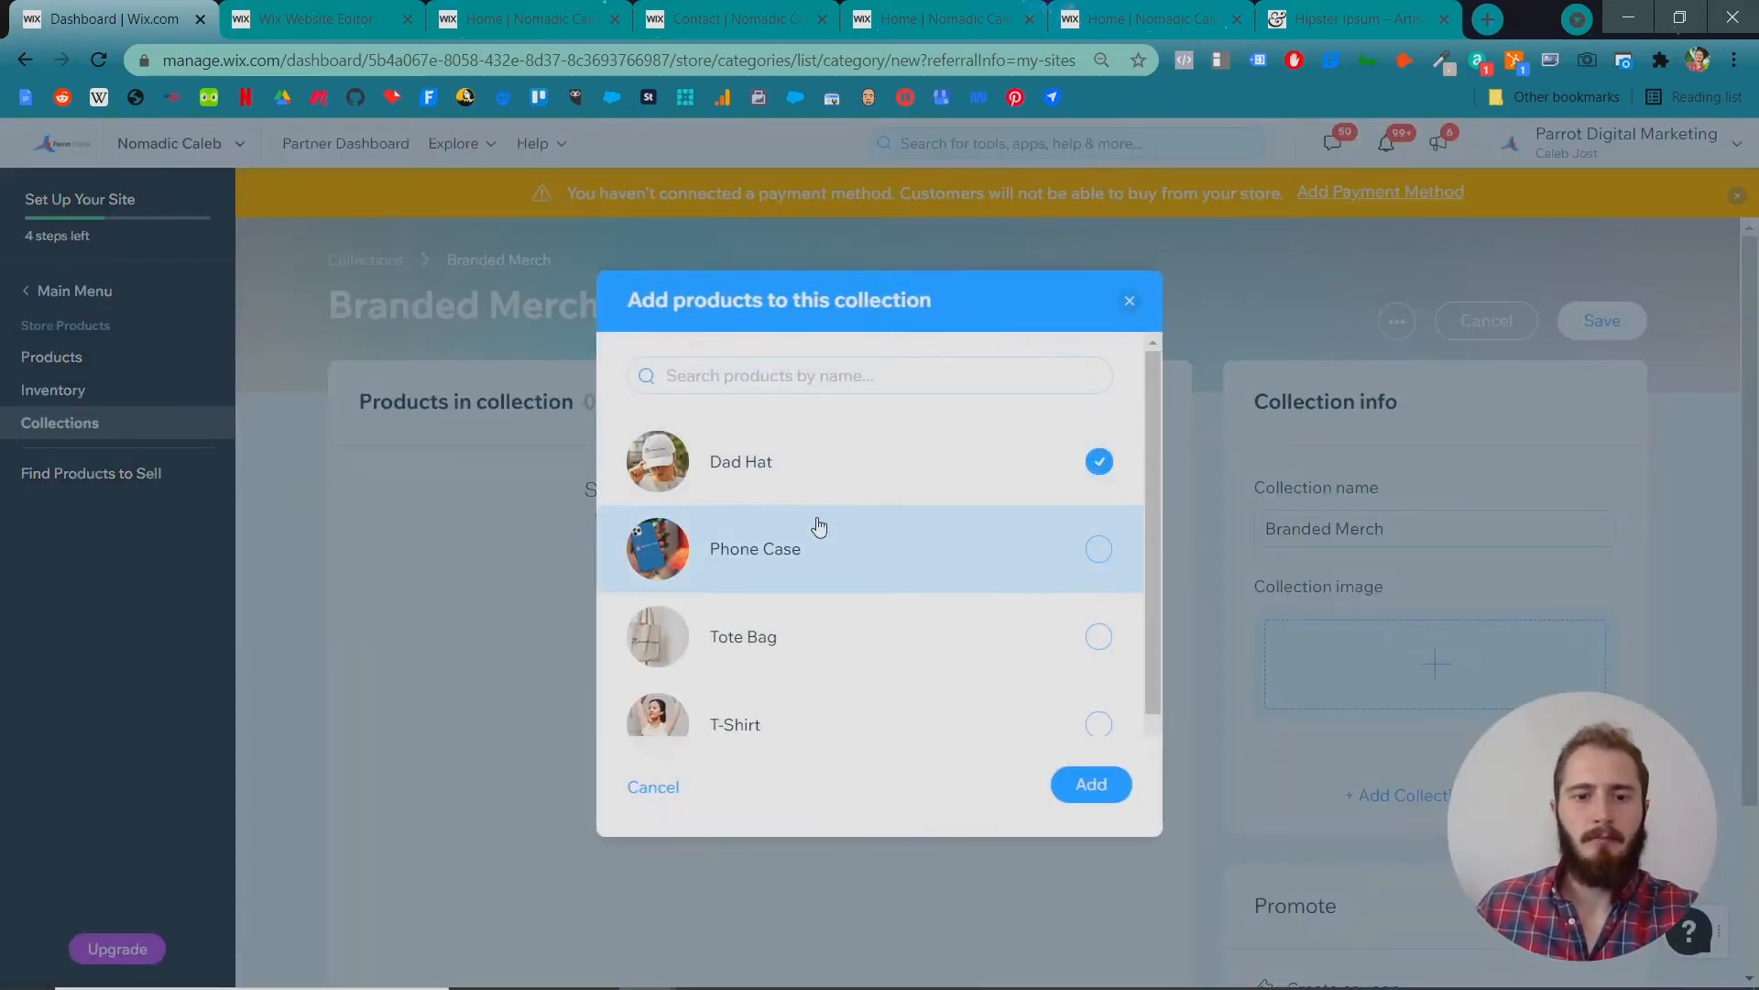
click(819, 531)
click(829, 641)
click(916, 720)
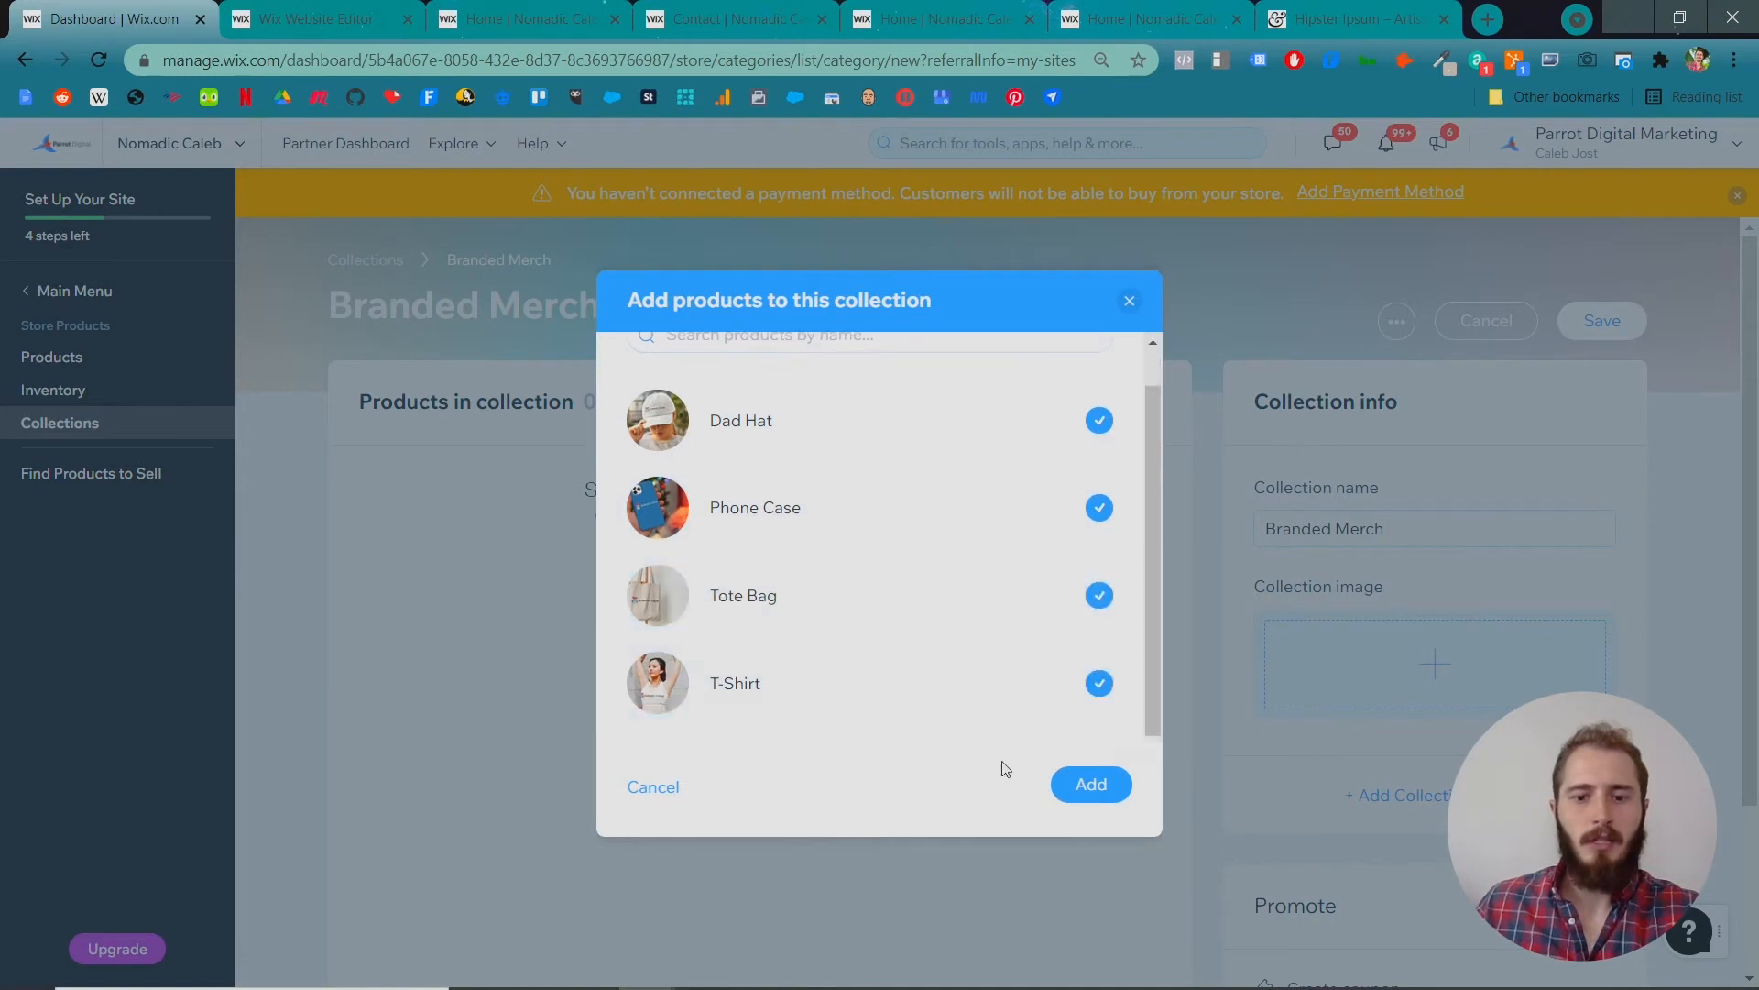
click(1092, 786)
Set the Branded Merch collection image to Hat mockup.png from the Products folder in the site files.
scroll(1461, 574, down, 1)
click(1461, 574)
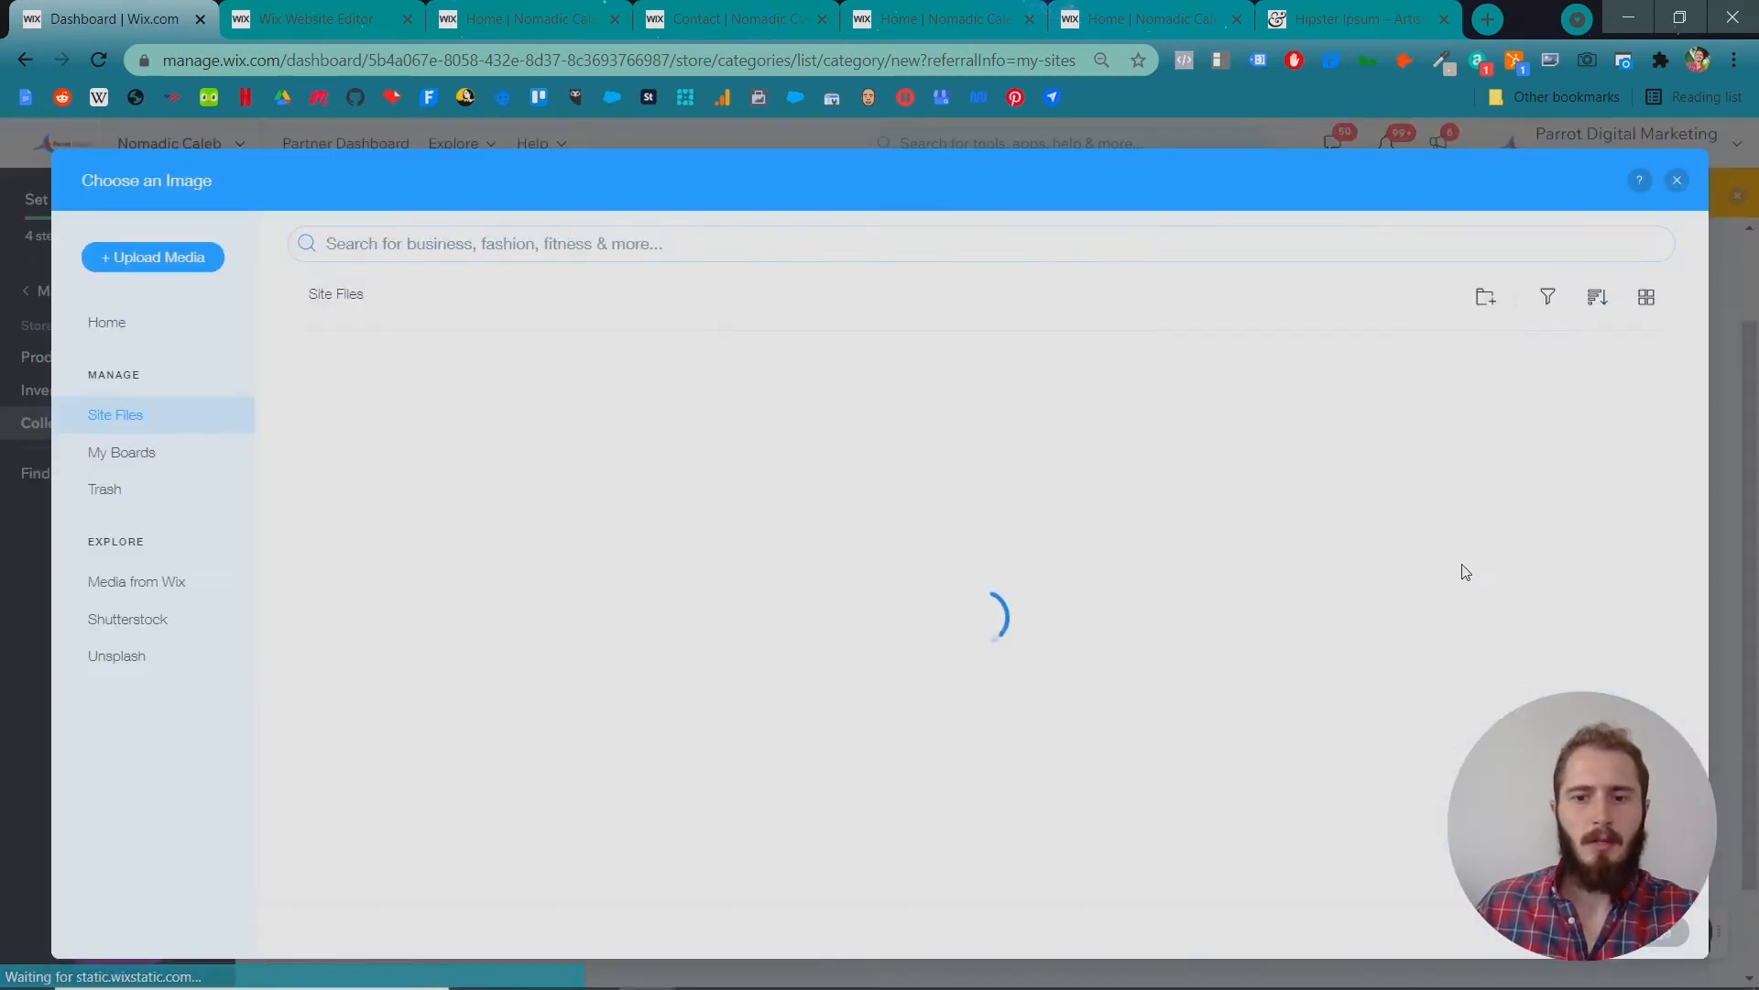
double_click(340, 478)
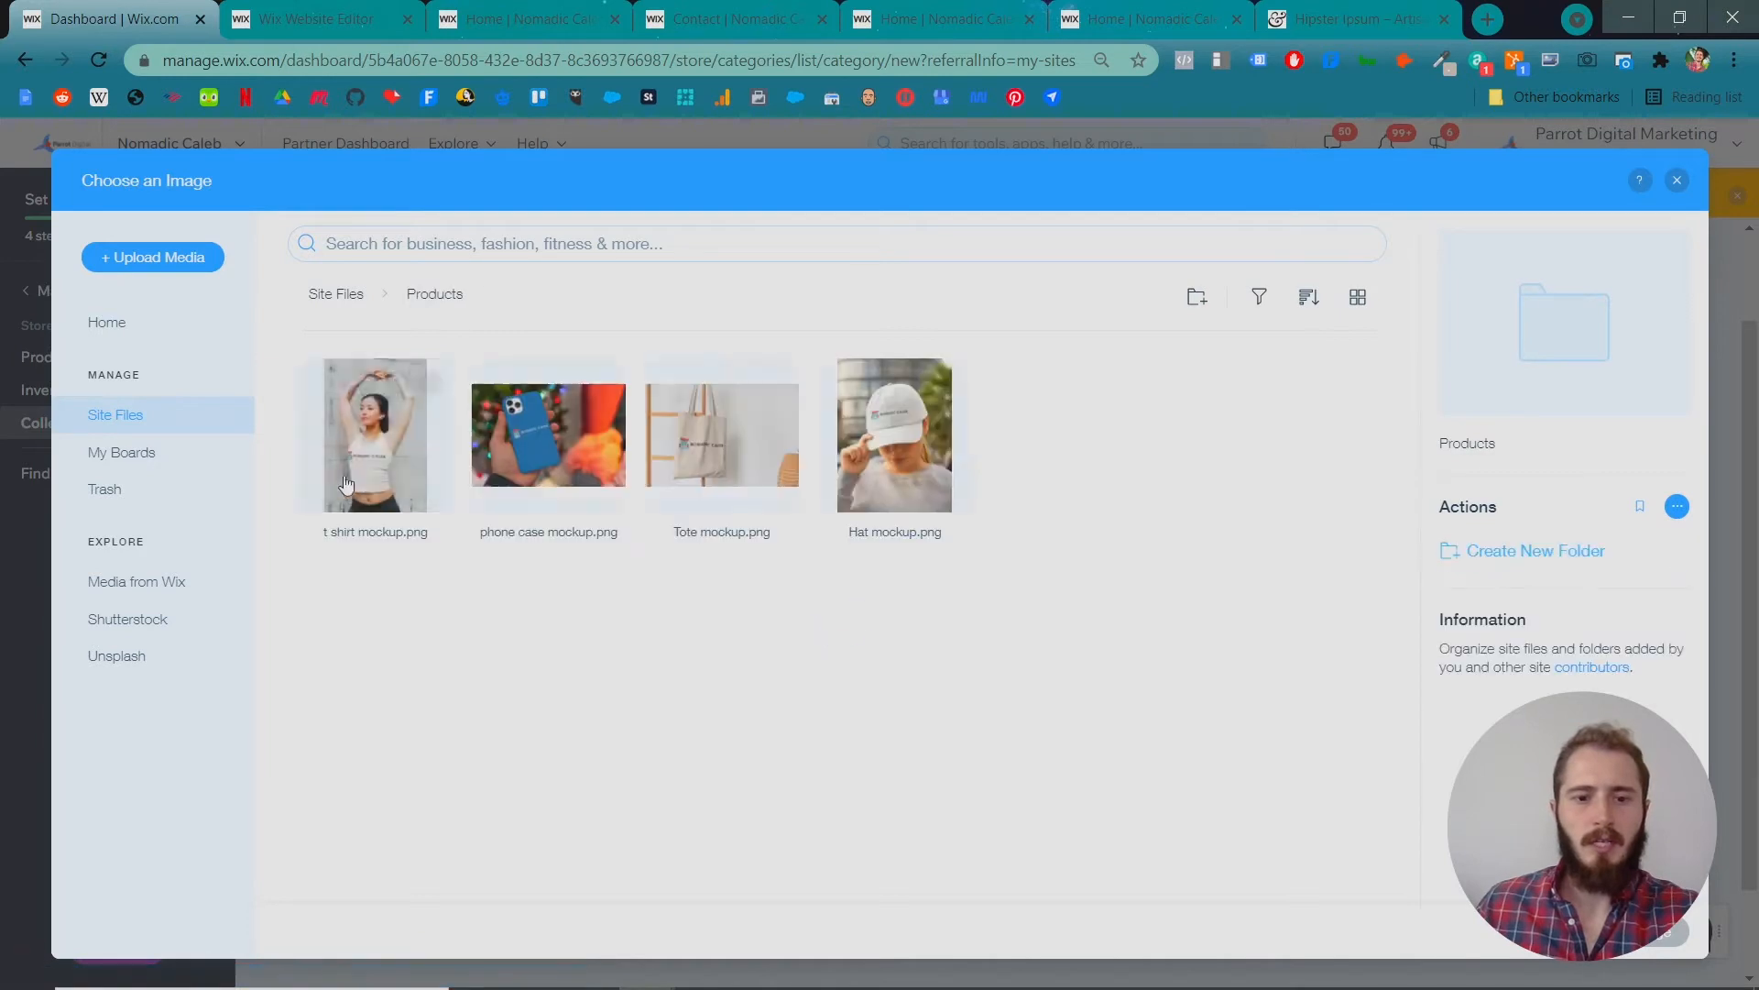
click(875, 474)
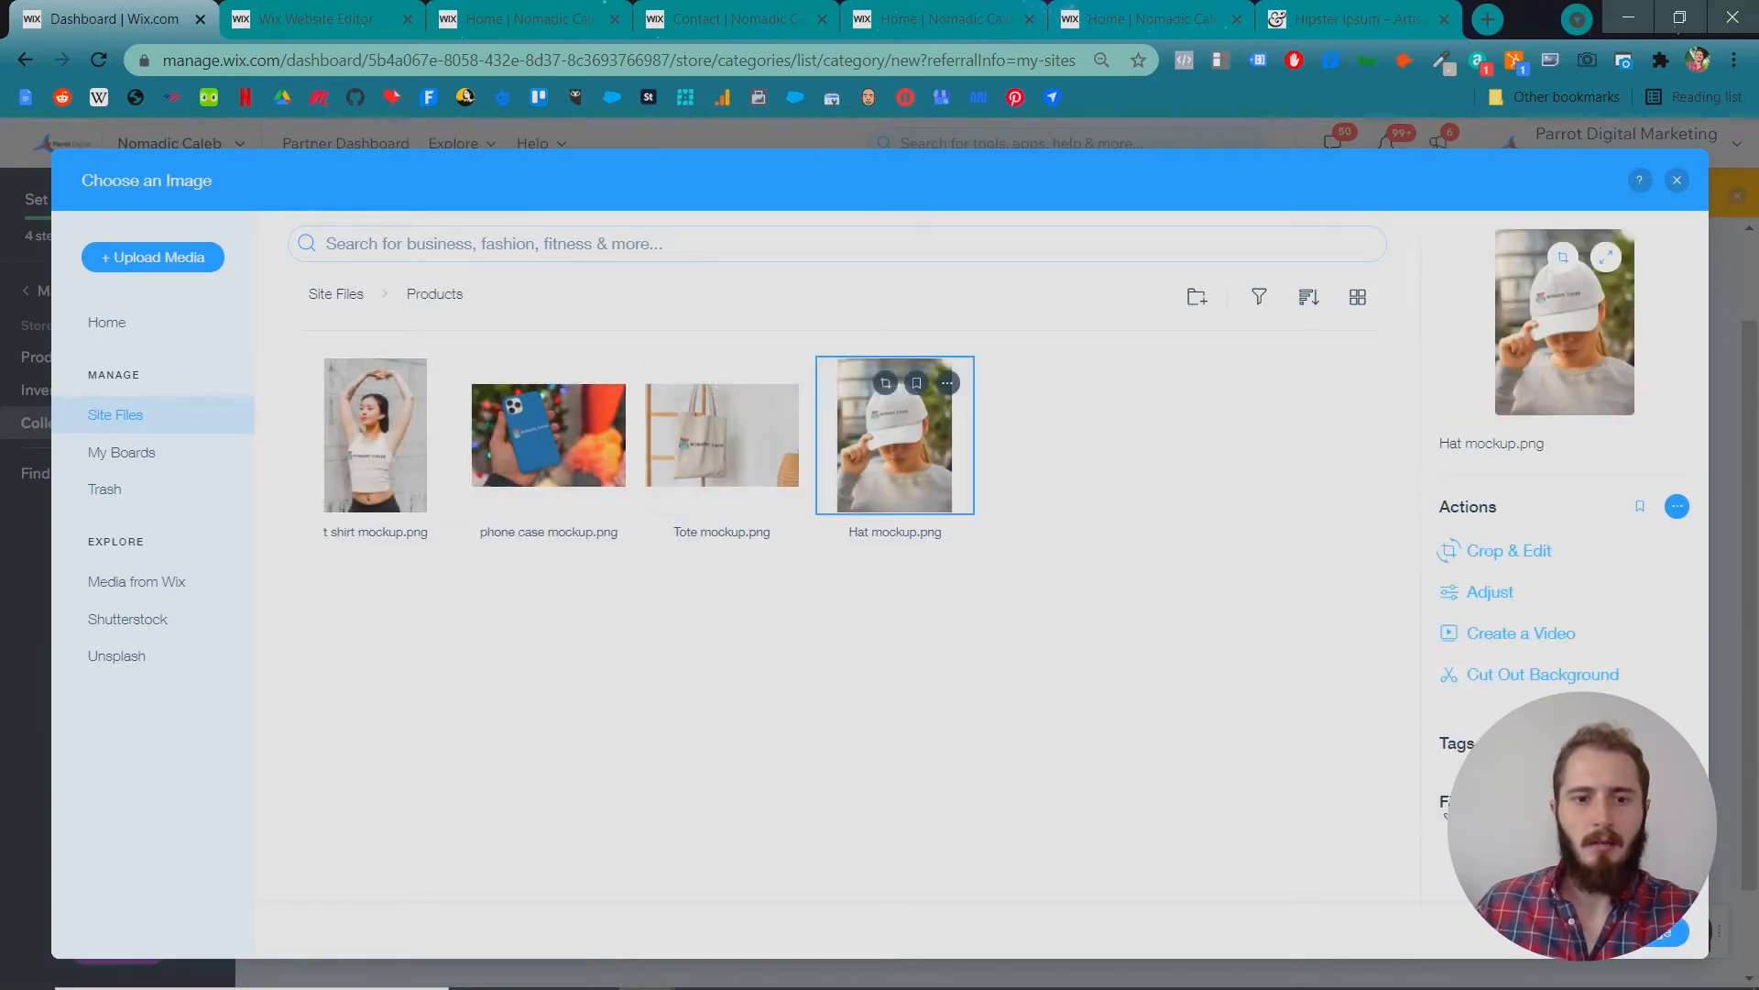
click(1639, 932)
Save the collection and add it to the site on a new page named Branded Merch.
scroll(1235, 676, down, 1)
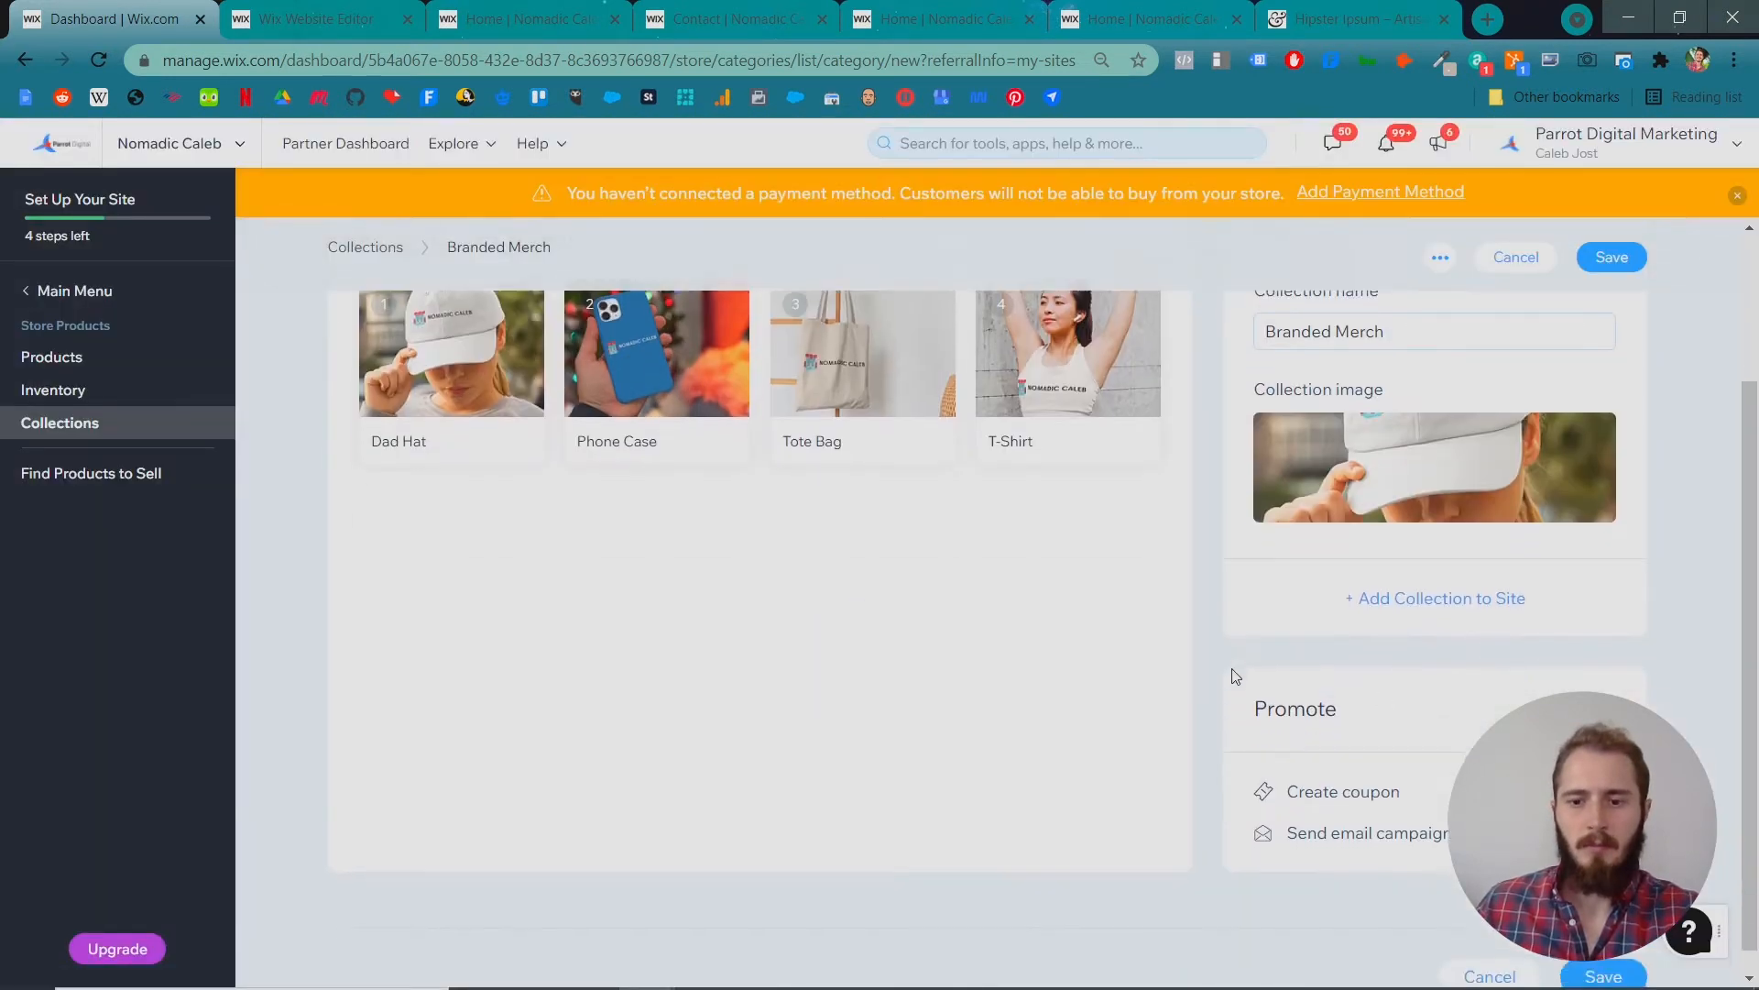
scroll(1233, 667, up, 1)
click(1603, 338)
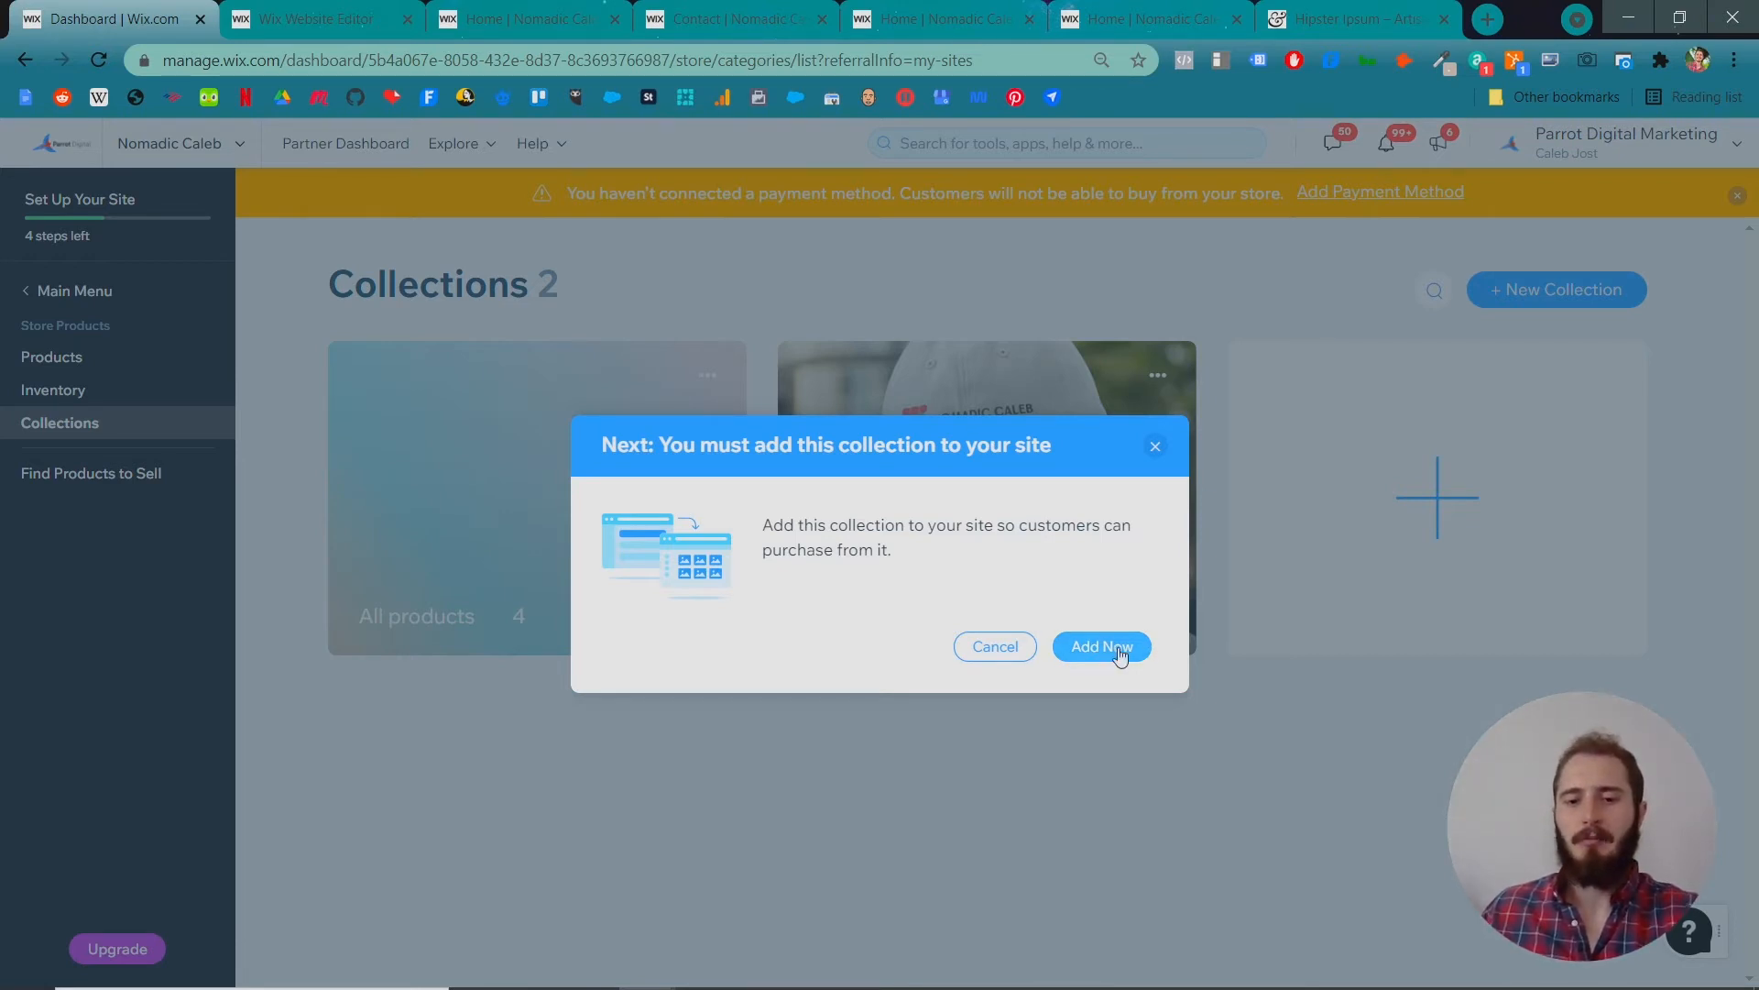
click(1087, 646)
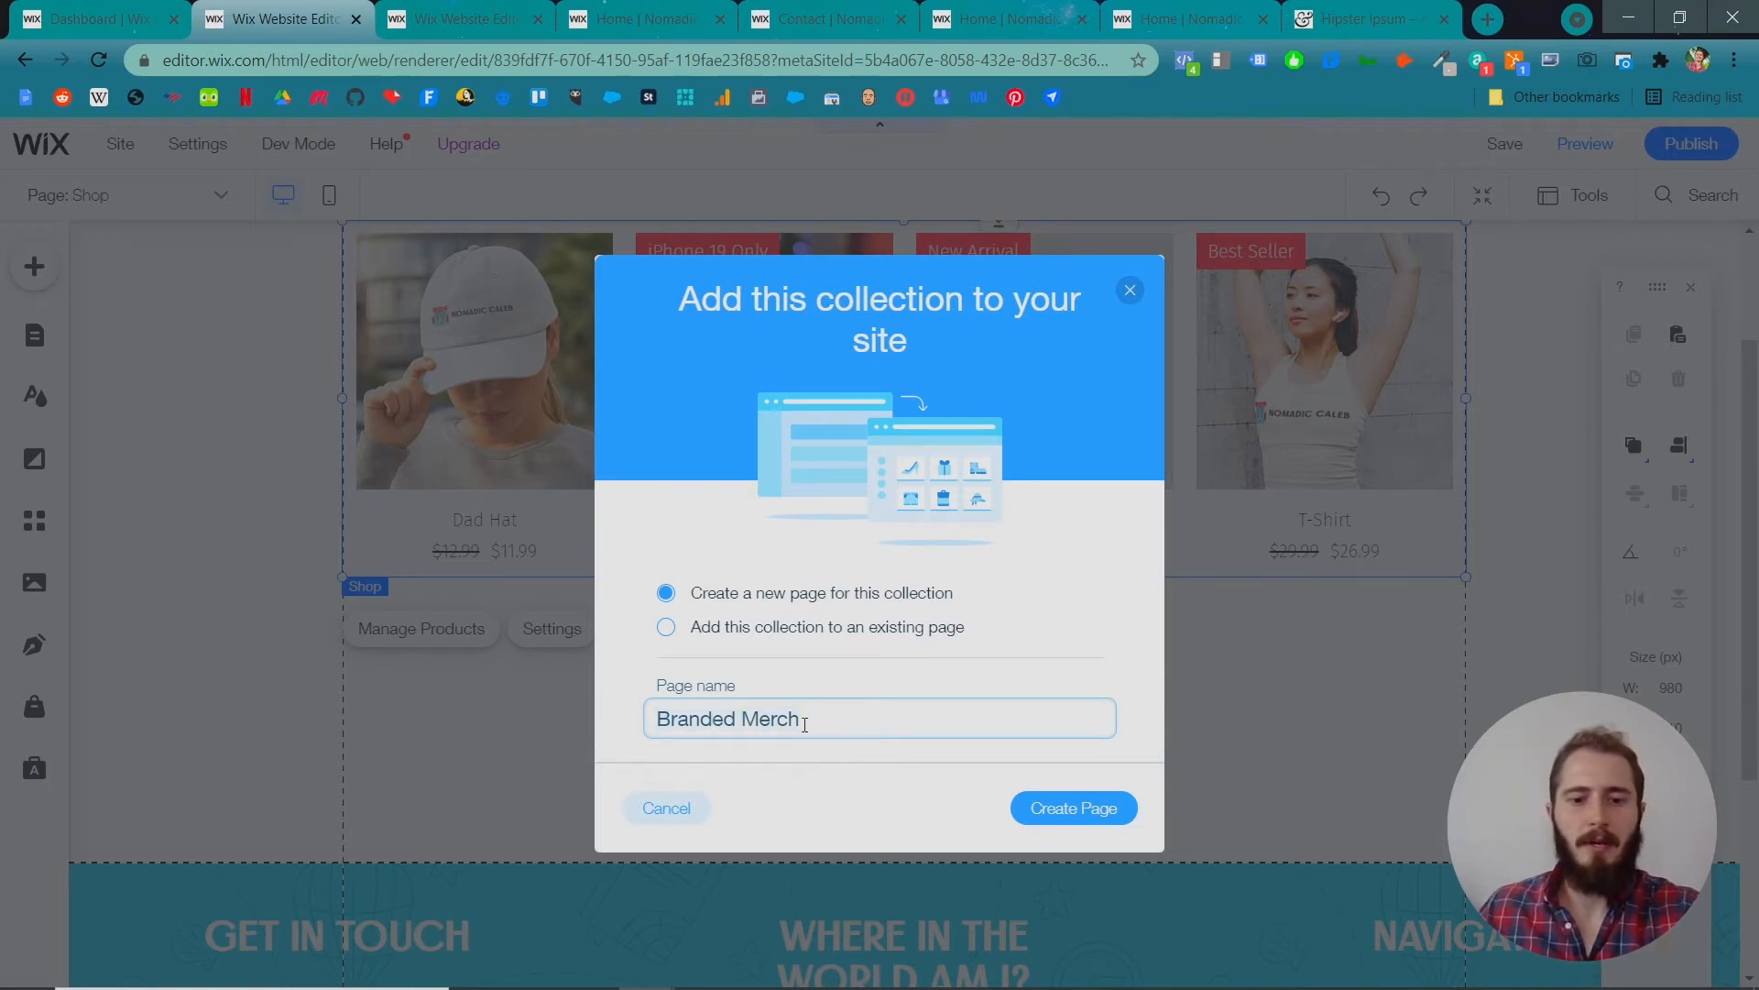
click(1091, 805)
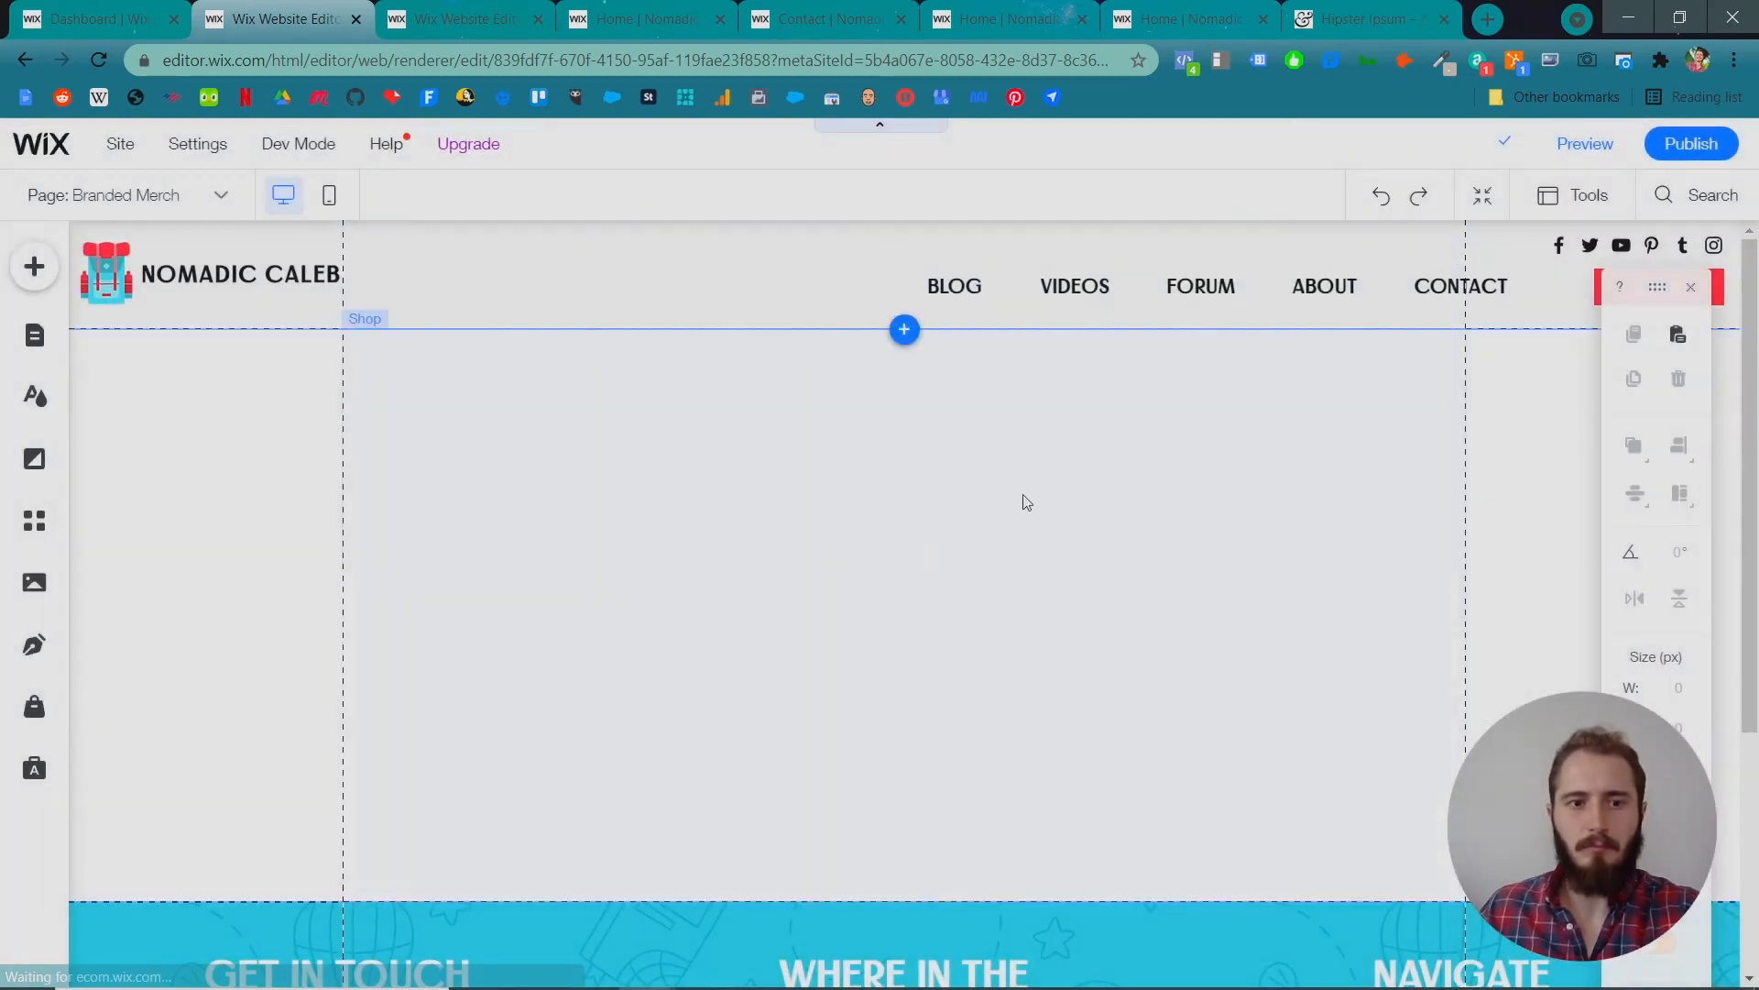
Move the Branded Merch page's product gallery down and add a Heading 1 text reading "BRANDED MERCH" above it.
click(1021, 495)
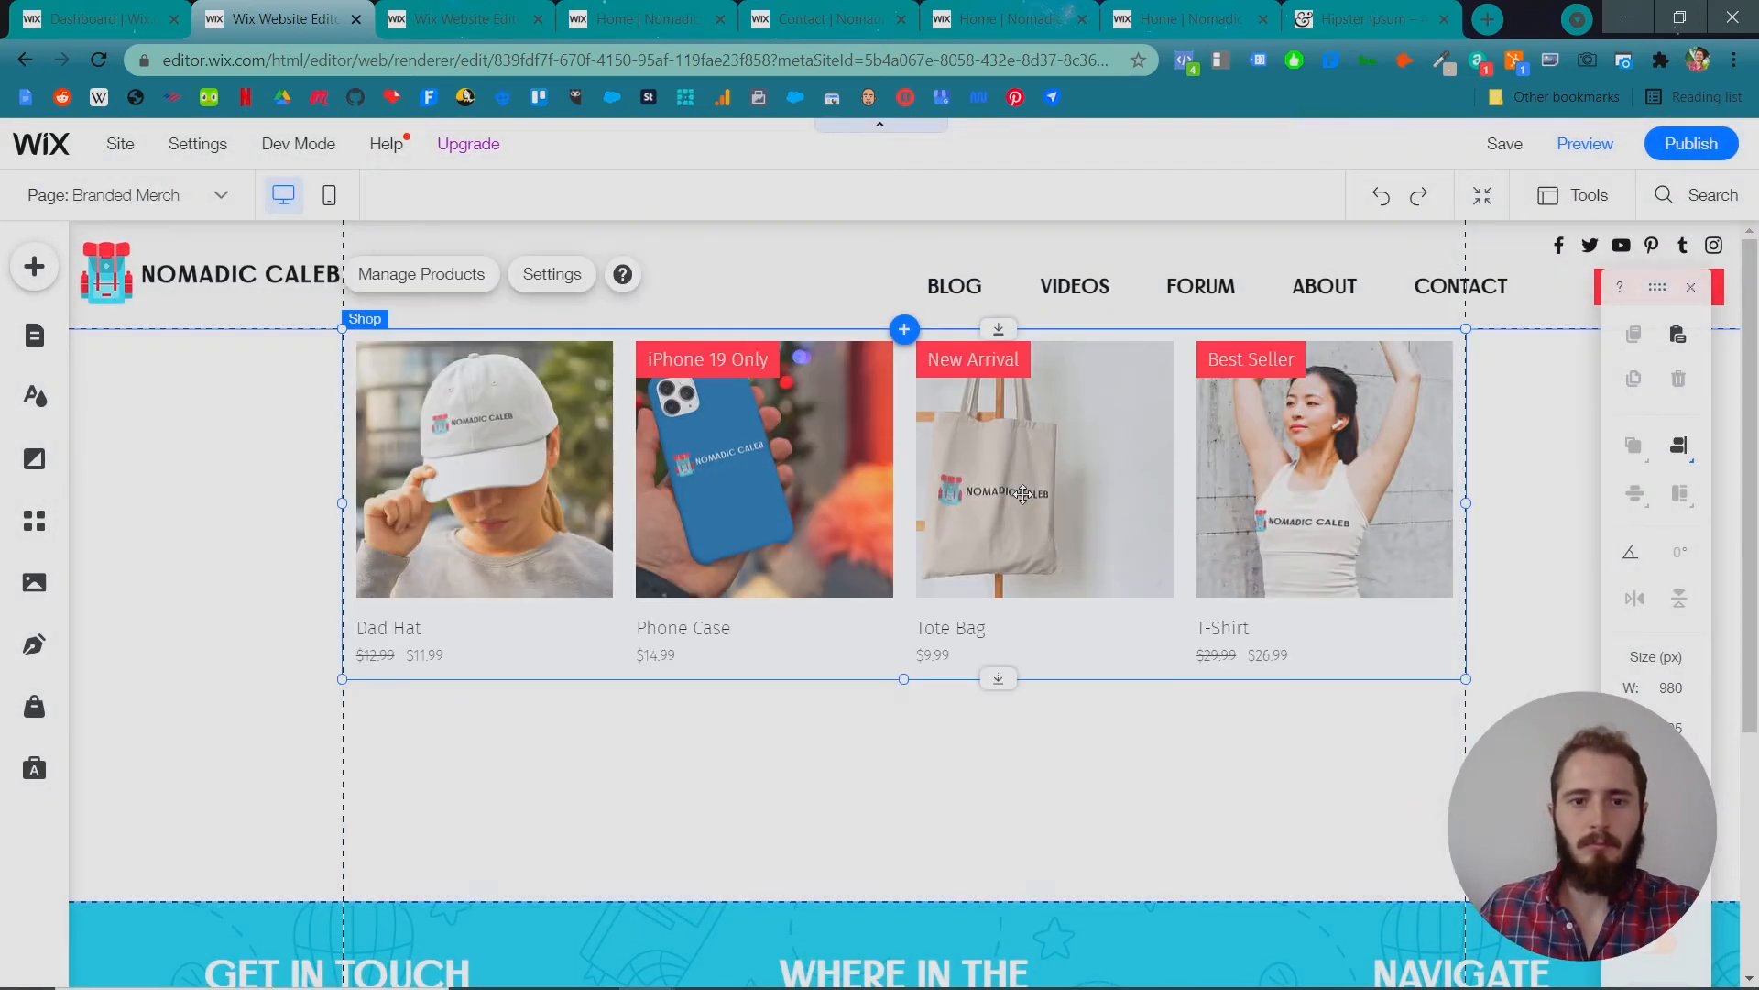
drag(946, 480, 949, 617)
click(34, 266)
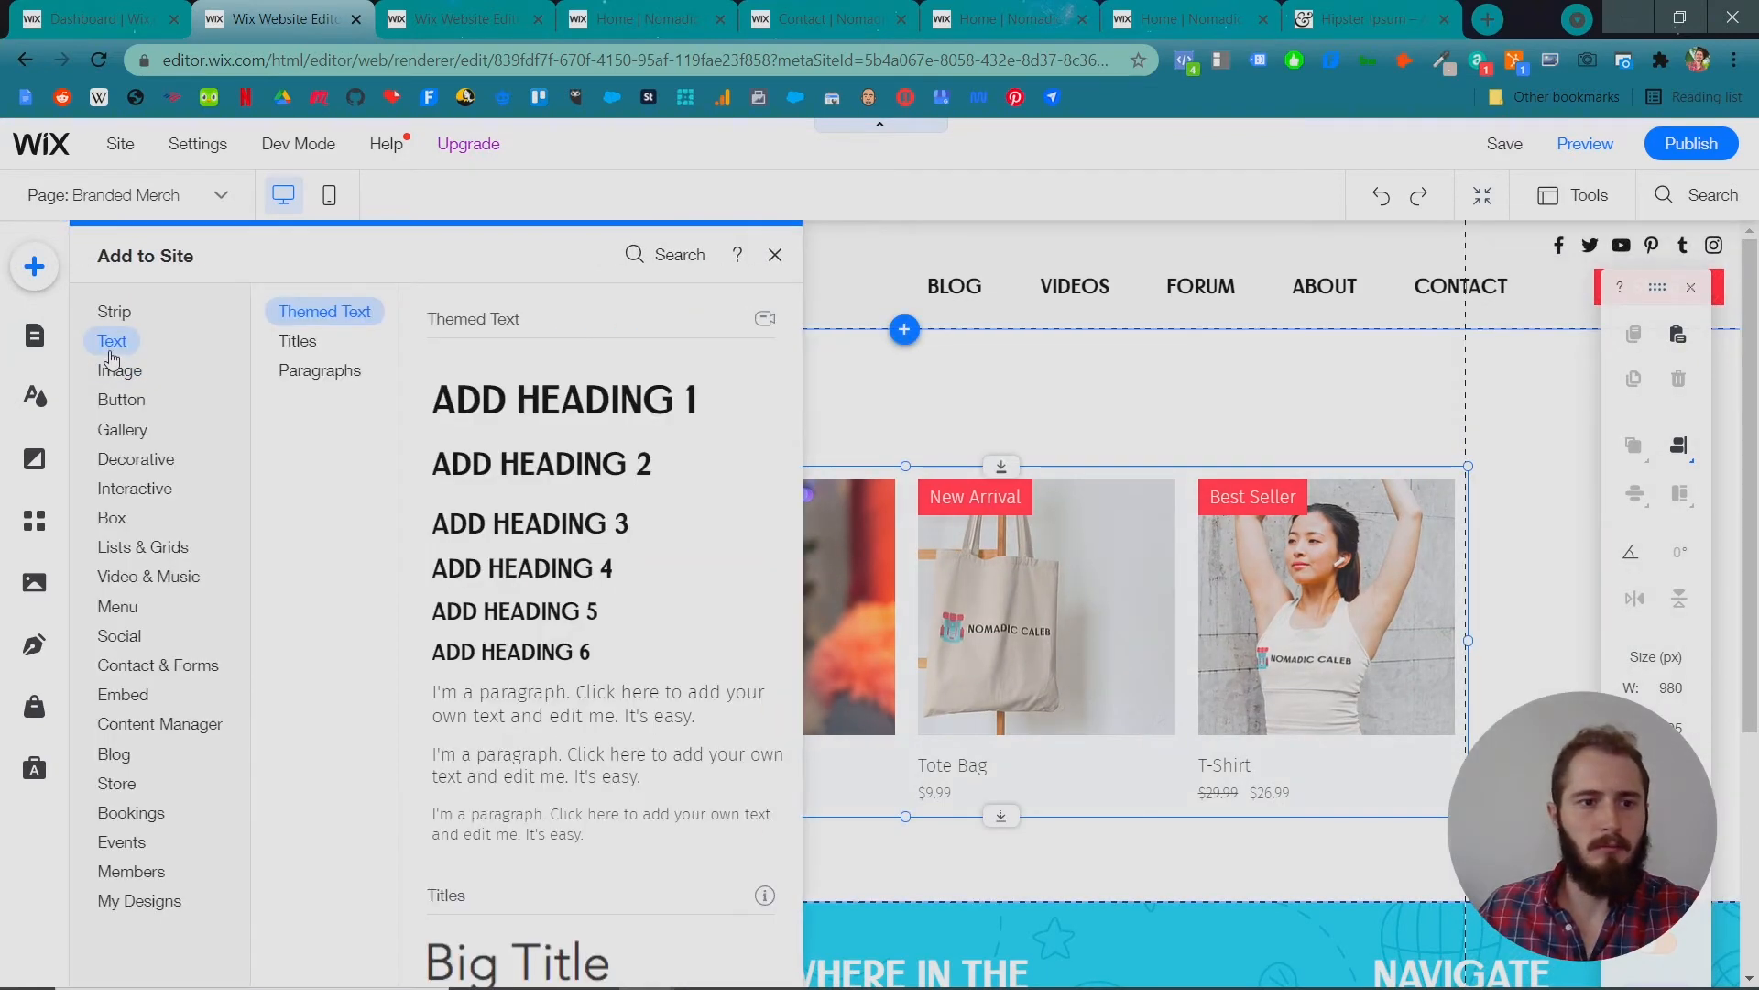
drag(430, 399, 948, 375)
double_click(949, 376)
text(BRAN)
key(BackSpace)
key(BackSpace)
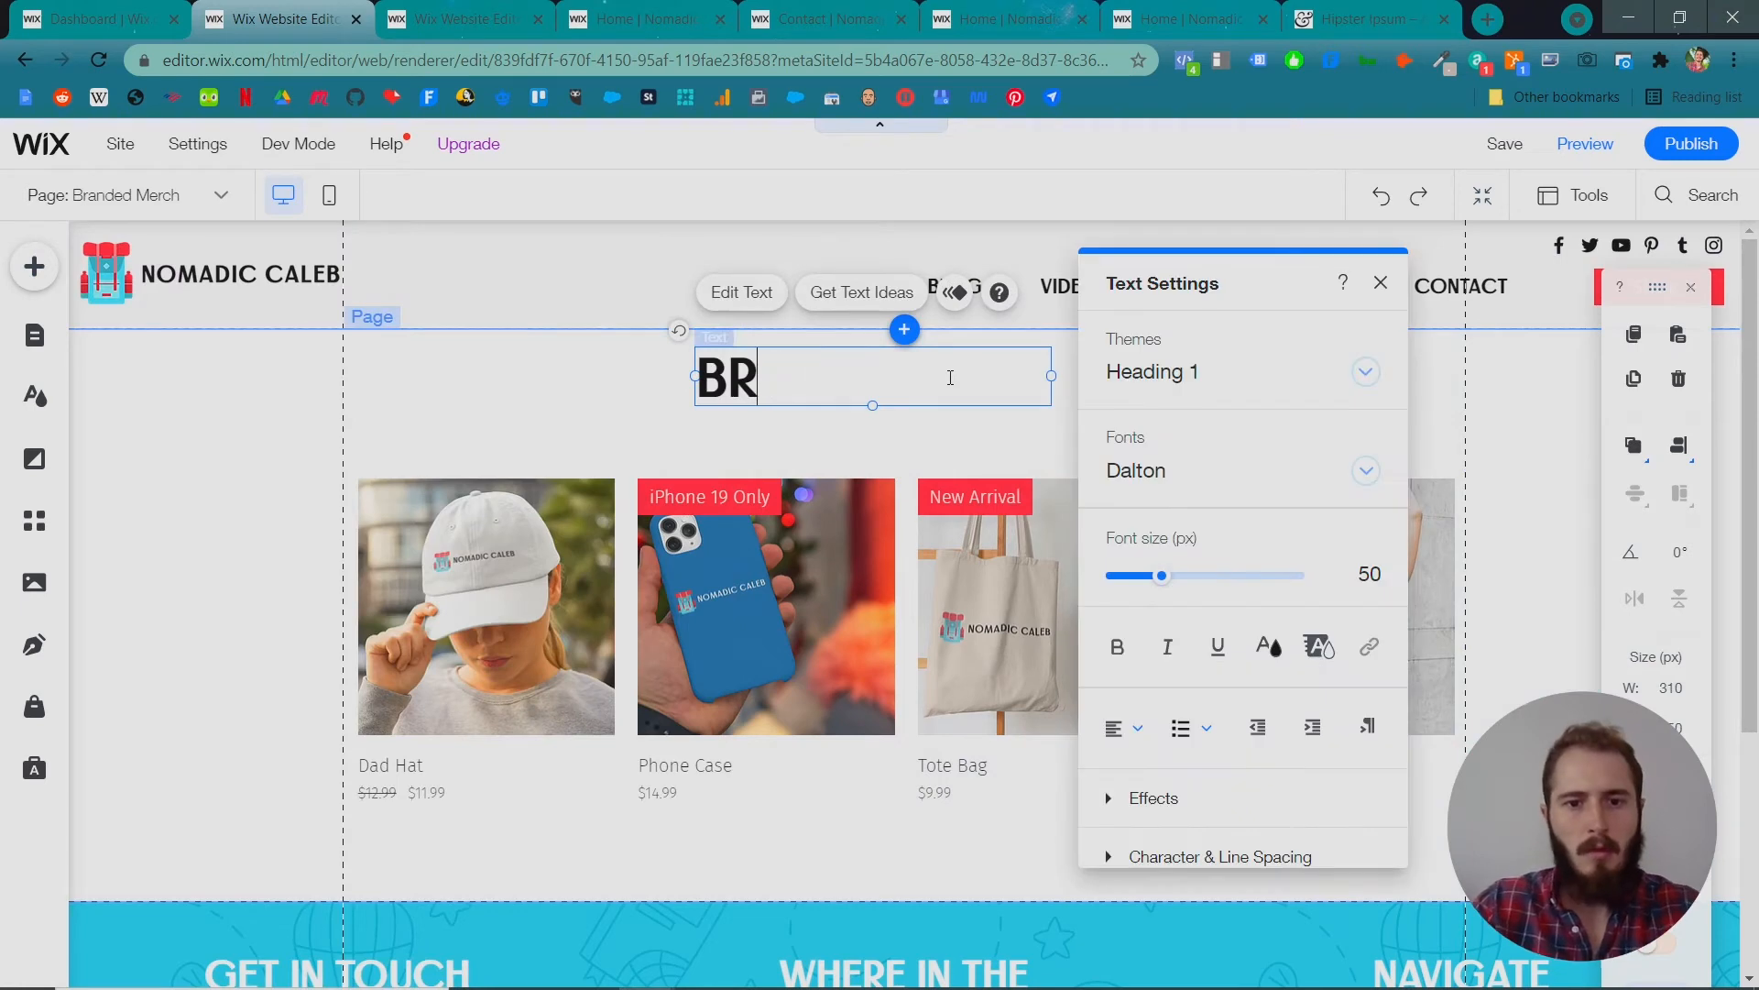
text(ANDED MERCH)
key(ctrl+a)
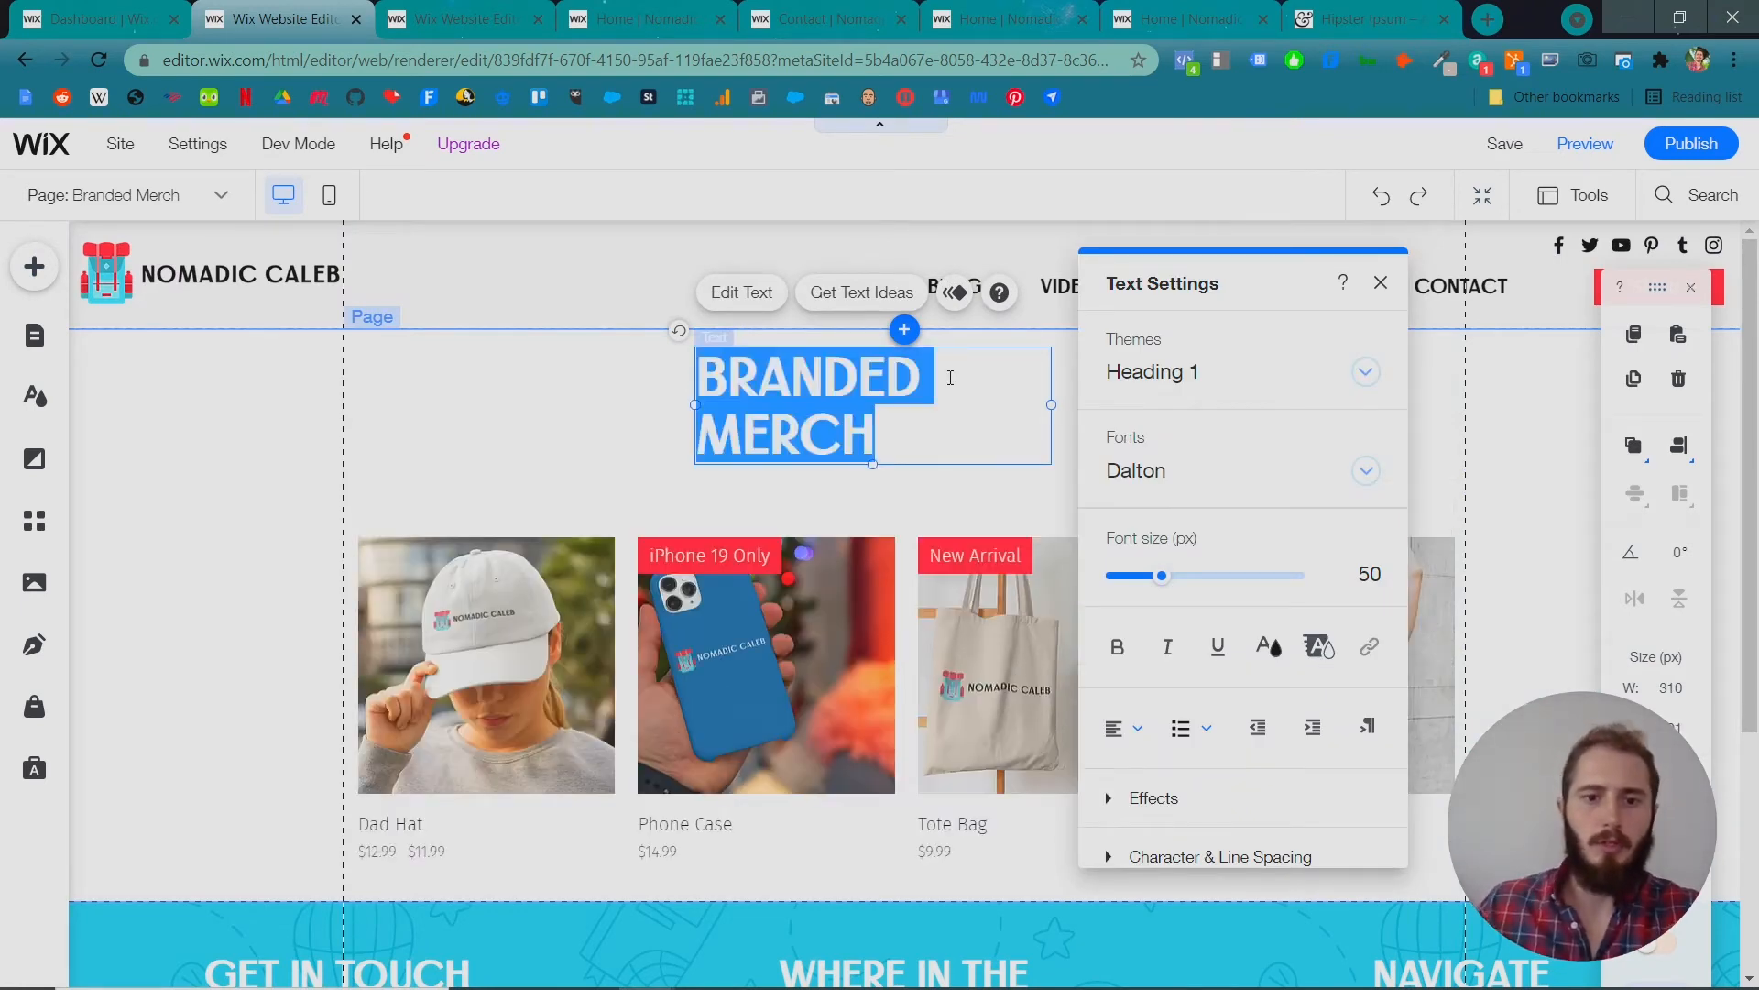
key(Escape)
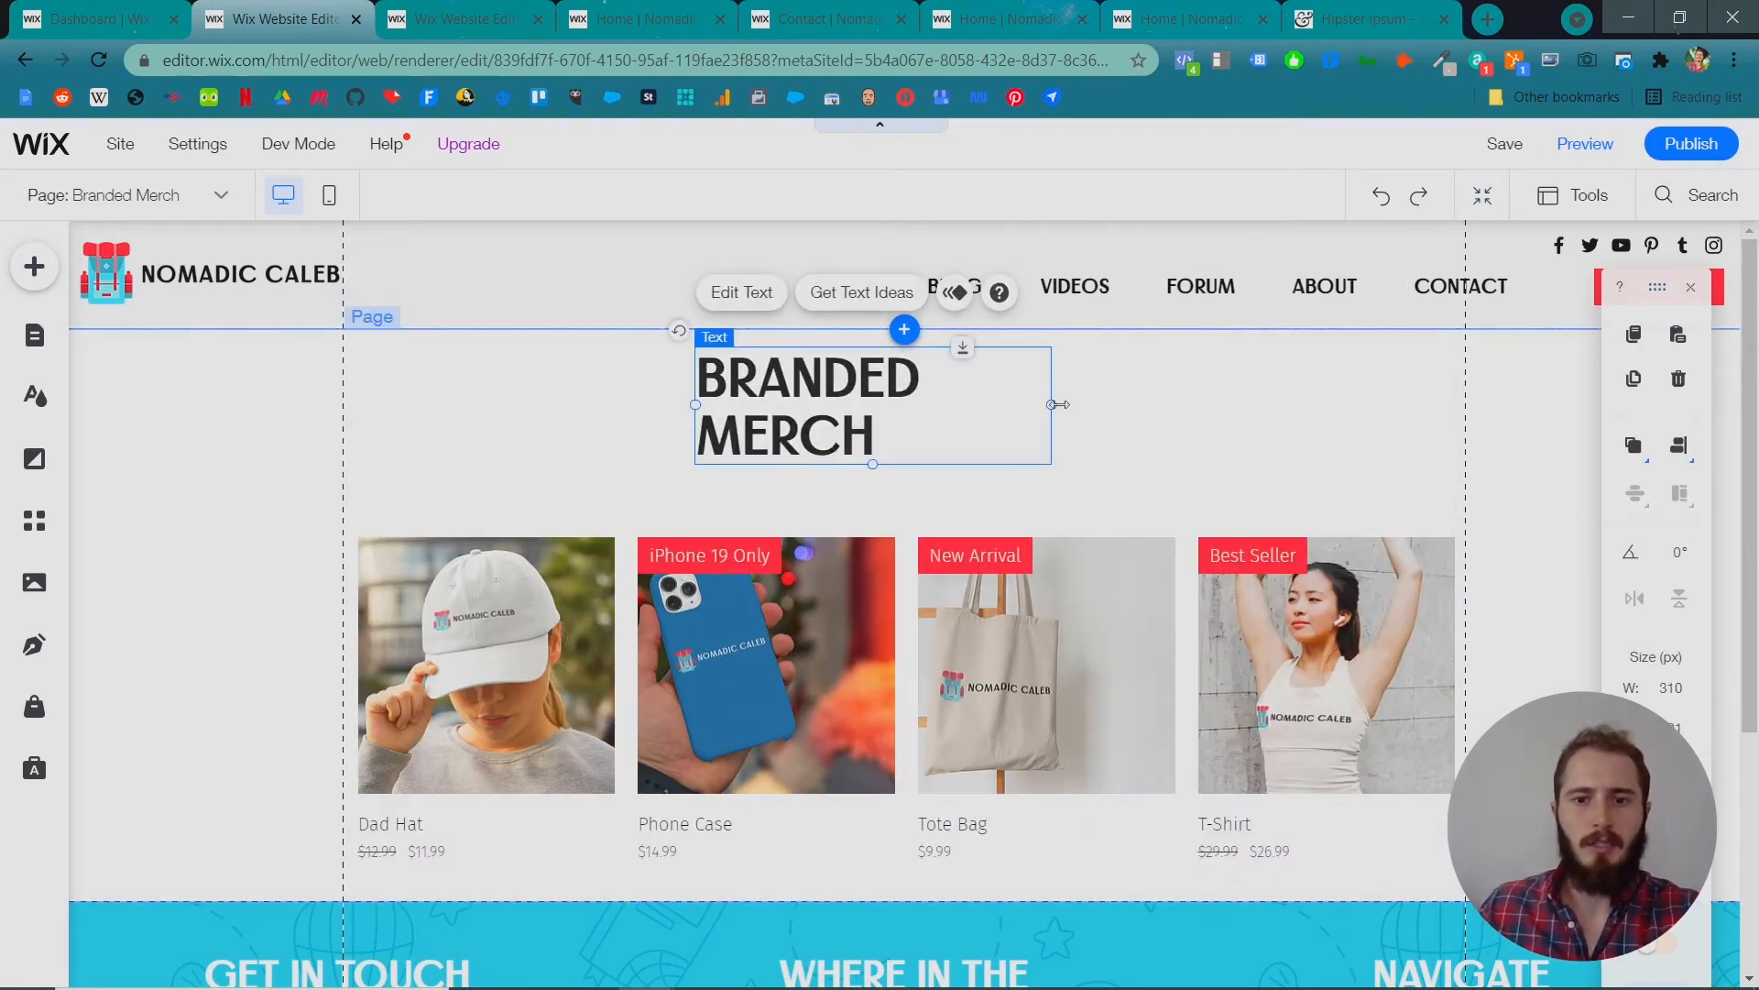
Widen the BRANDED MERCH heading to about 600 px, center it on the page, lower it slightly and center-align its text.
drag(1052, 405, 1356, 388)
click(1678, 445)
click(1629, 451)
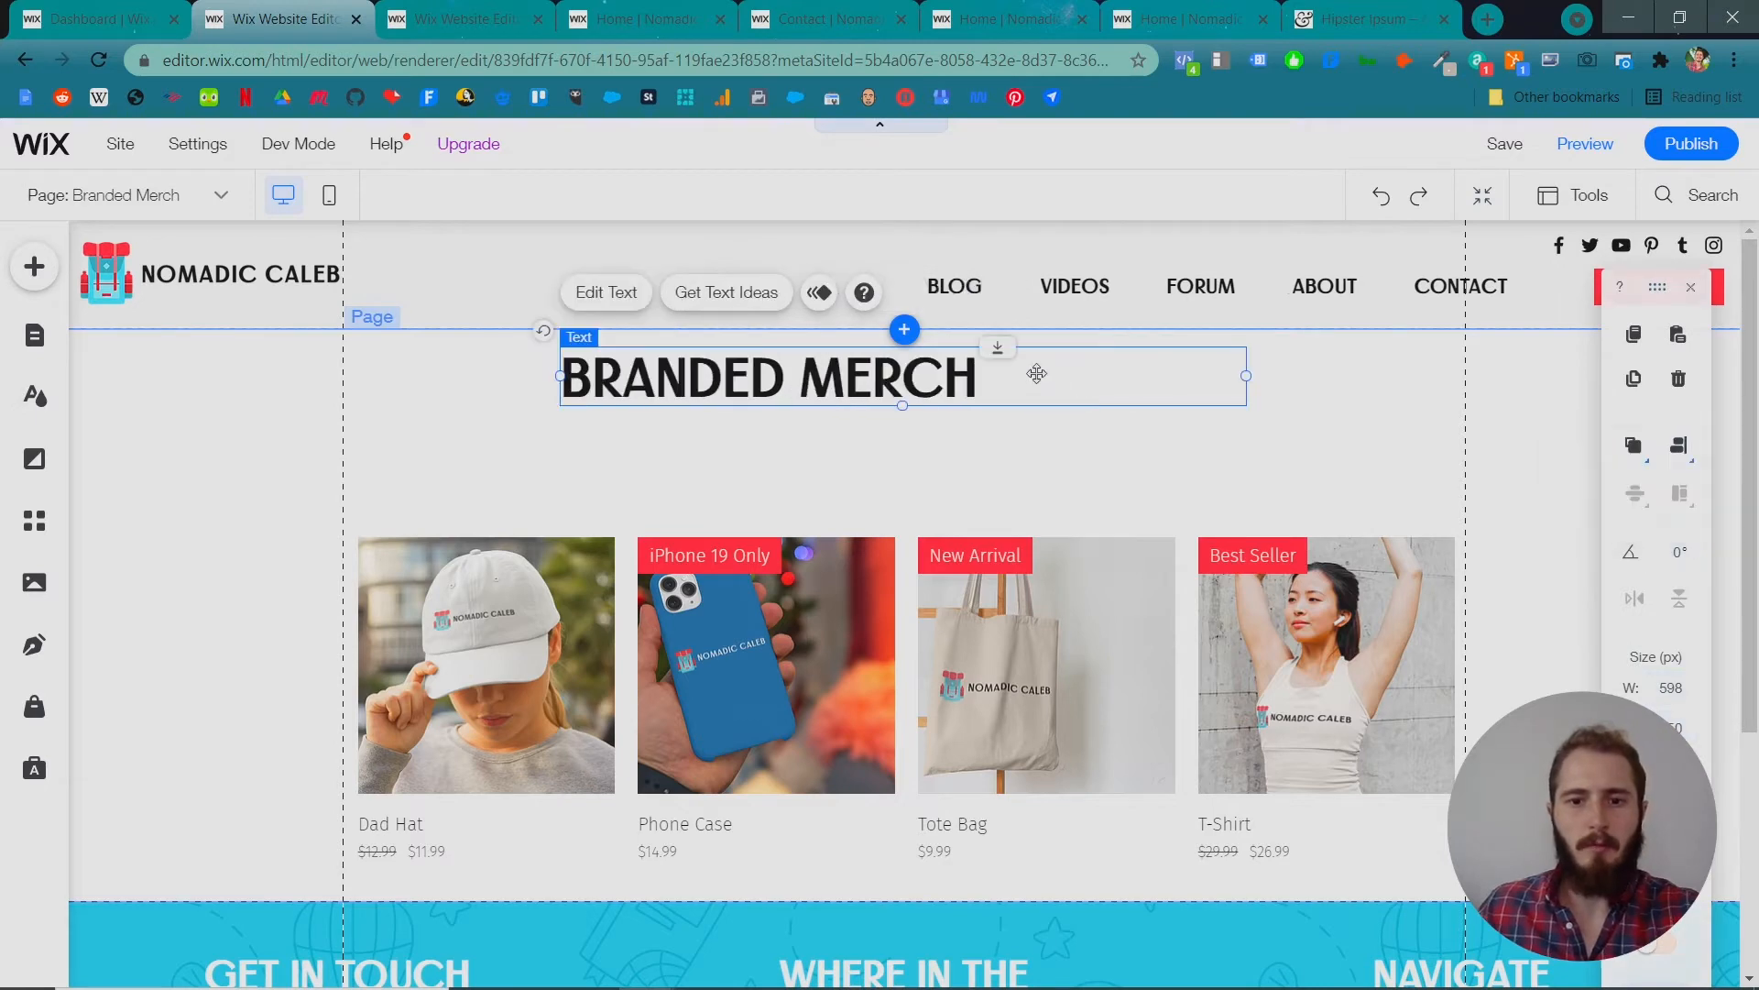
drag(1033, 375, 1043, 404)
click(609, 327)
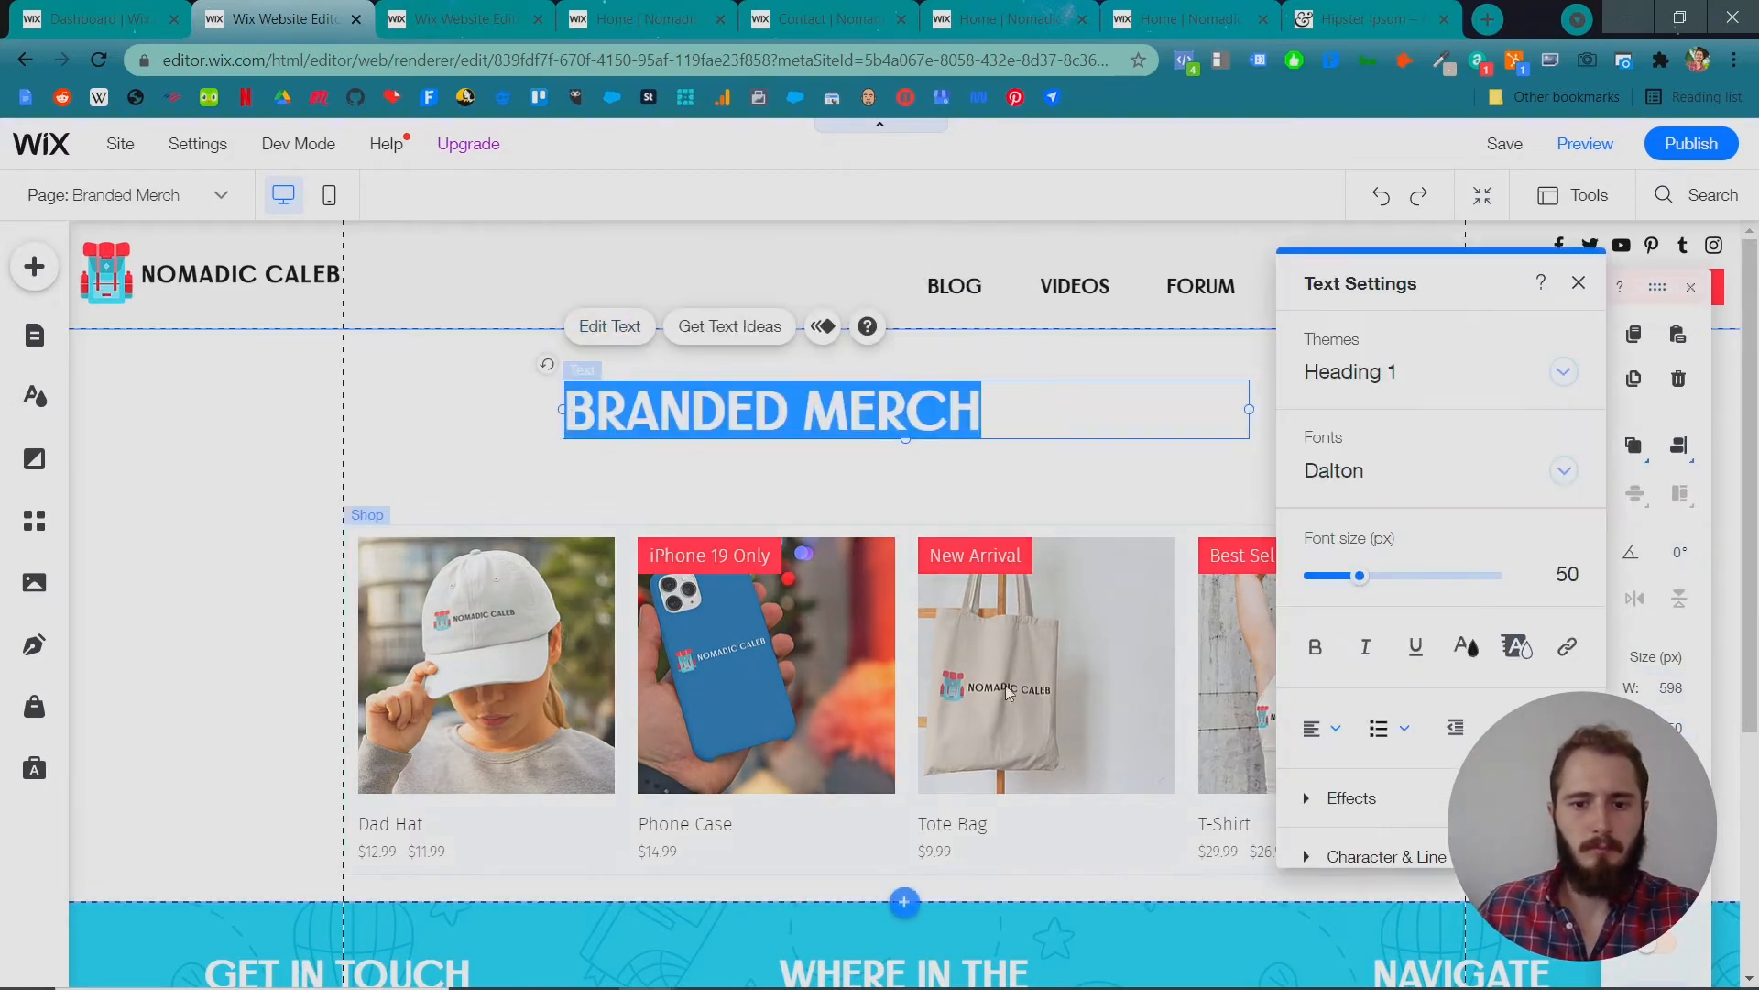
click(1320, 730)
click(1322, 764)
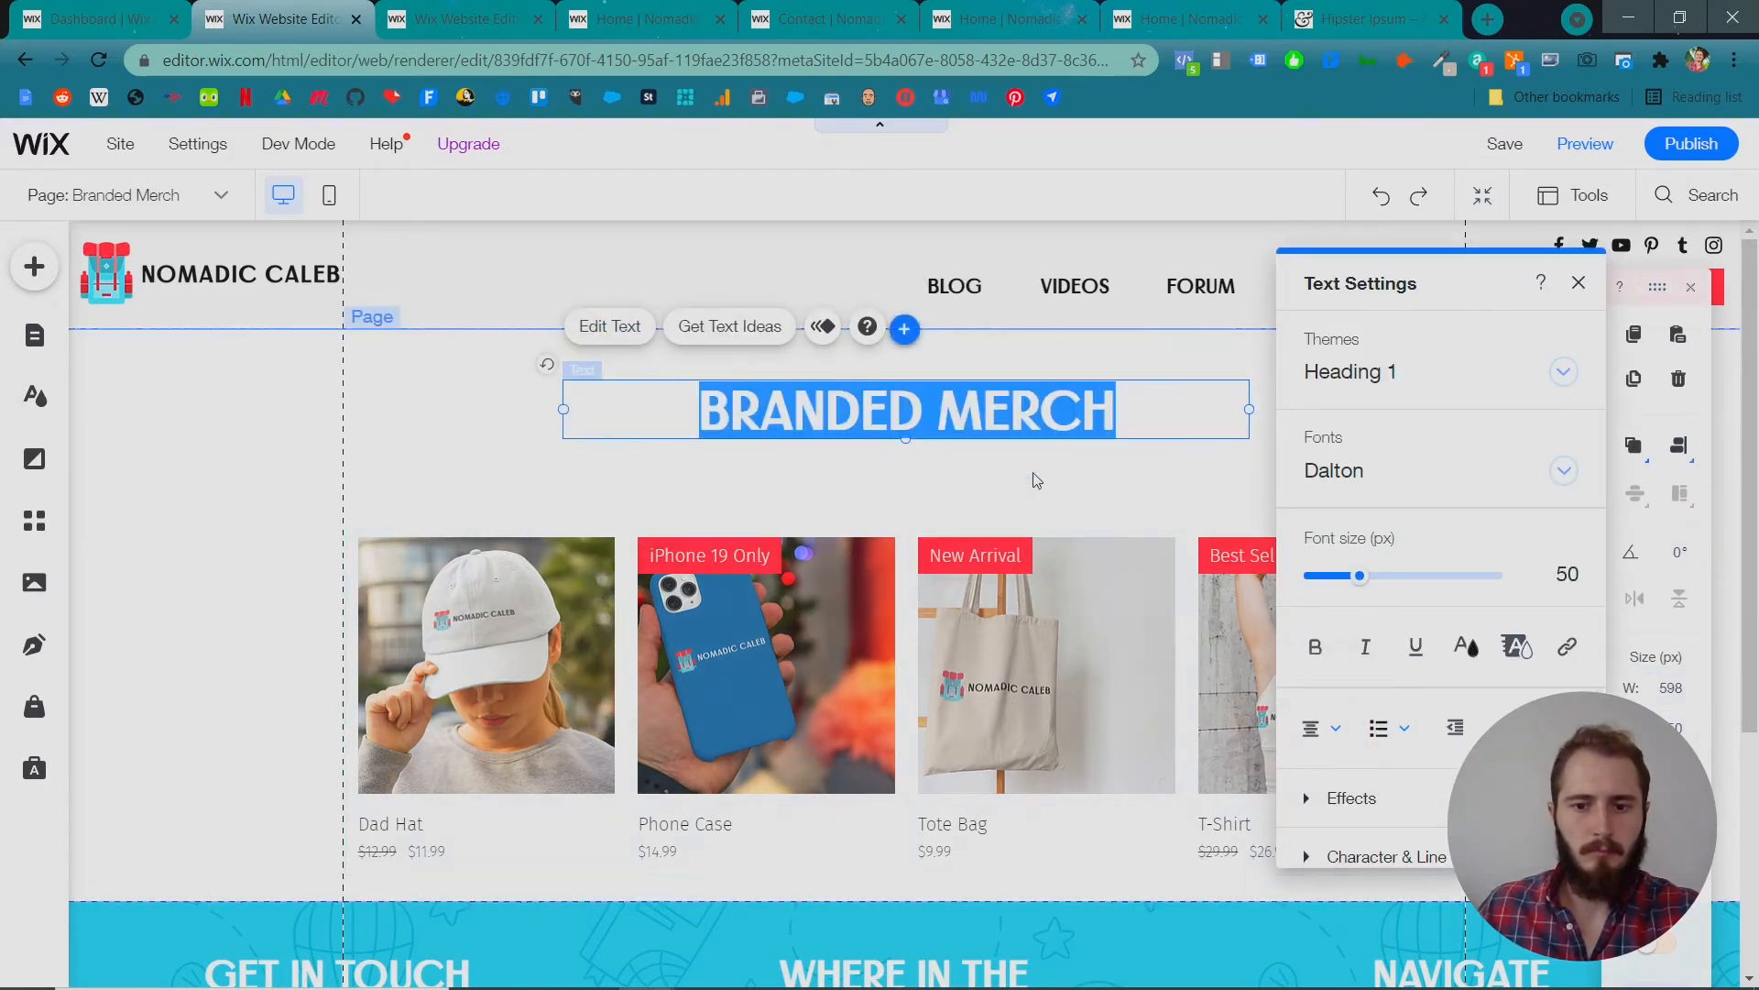
click(1034, 479)
Move the product gallery up closer to the BRANDED MERCH heading, at about x 0, y 230.
click(1005, 611)
drag(1005, 611, 1005, 570)
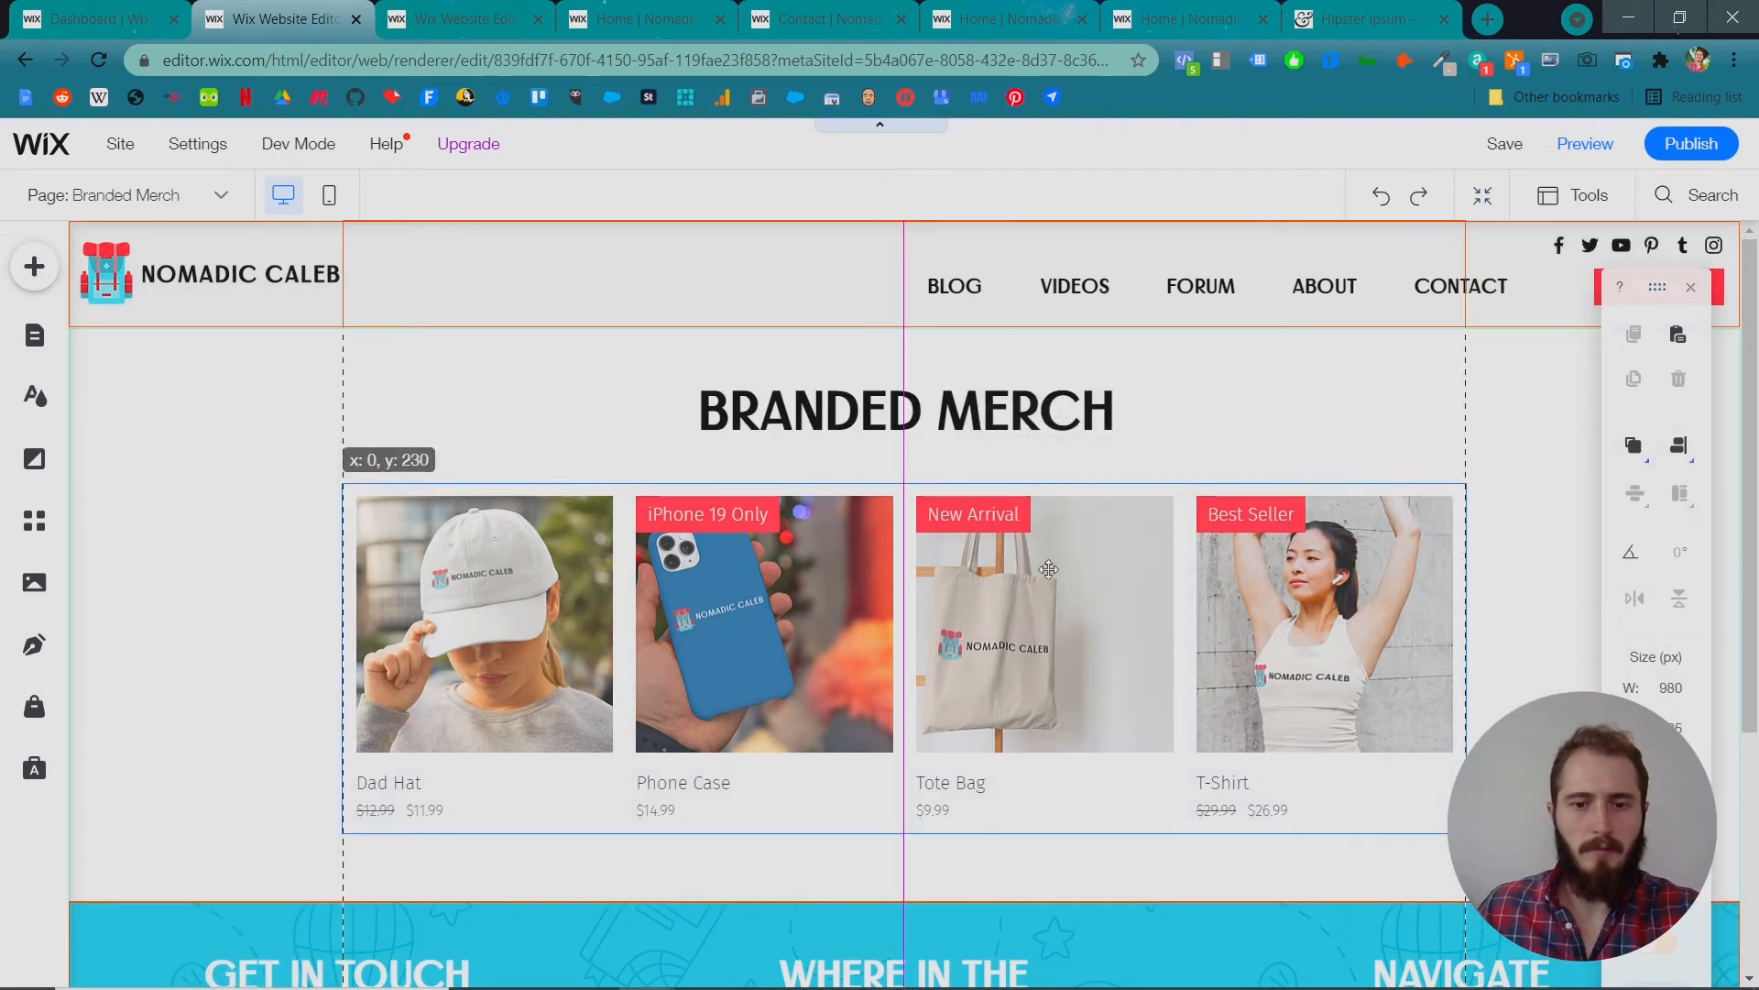
click(1536, 577)
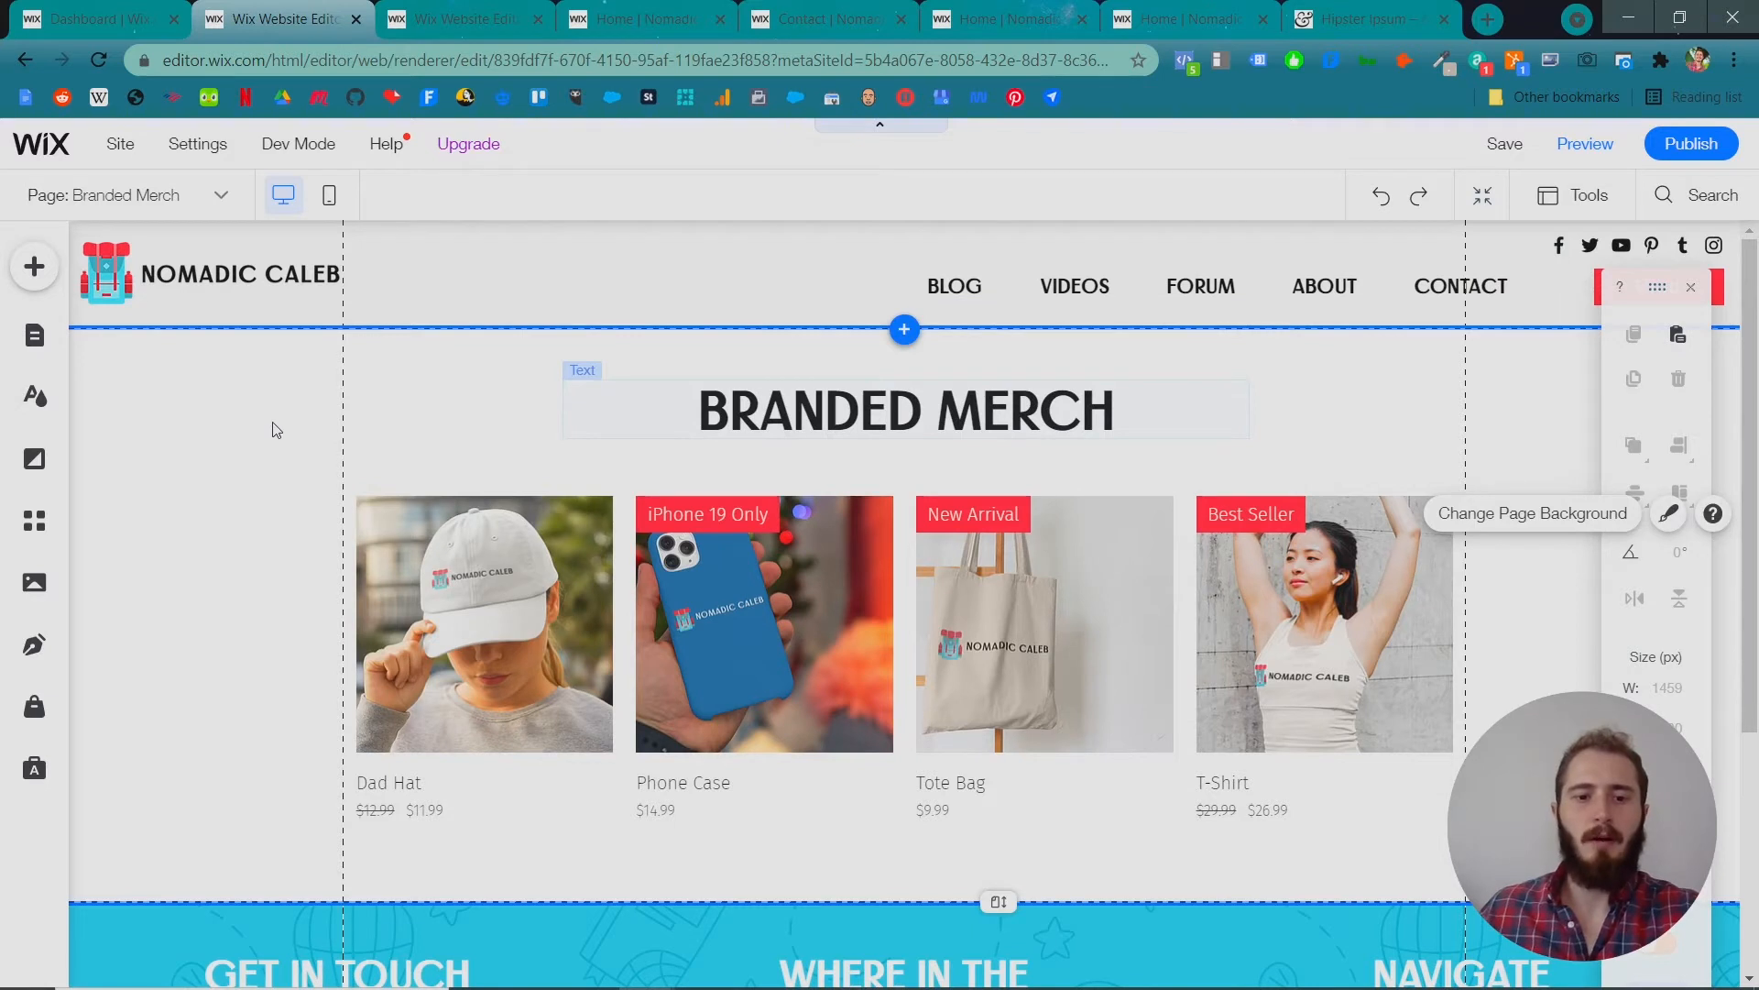
Switch to the Shop page and move its product gallery down to make room for a heading.
click(34, 338)
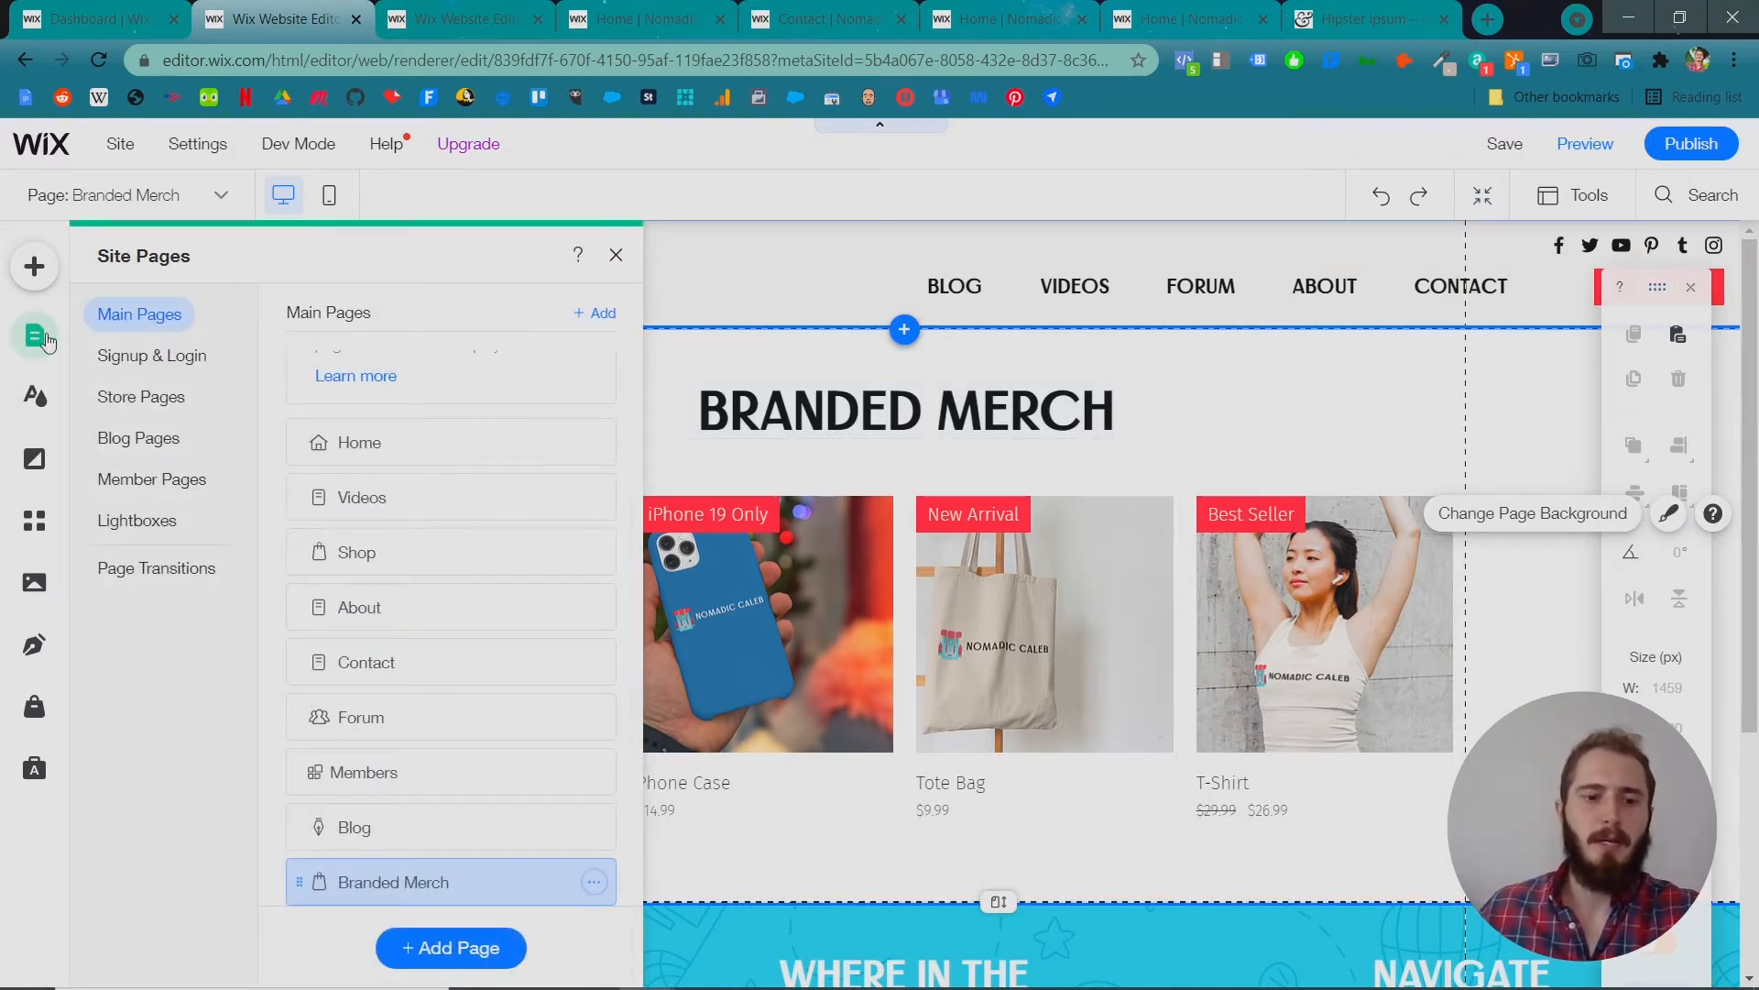
click(385, 550)
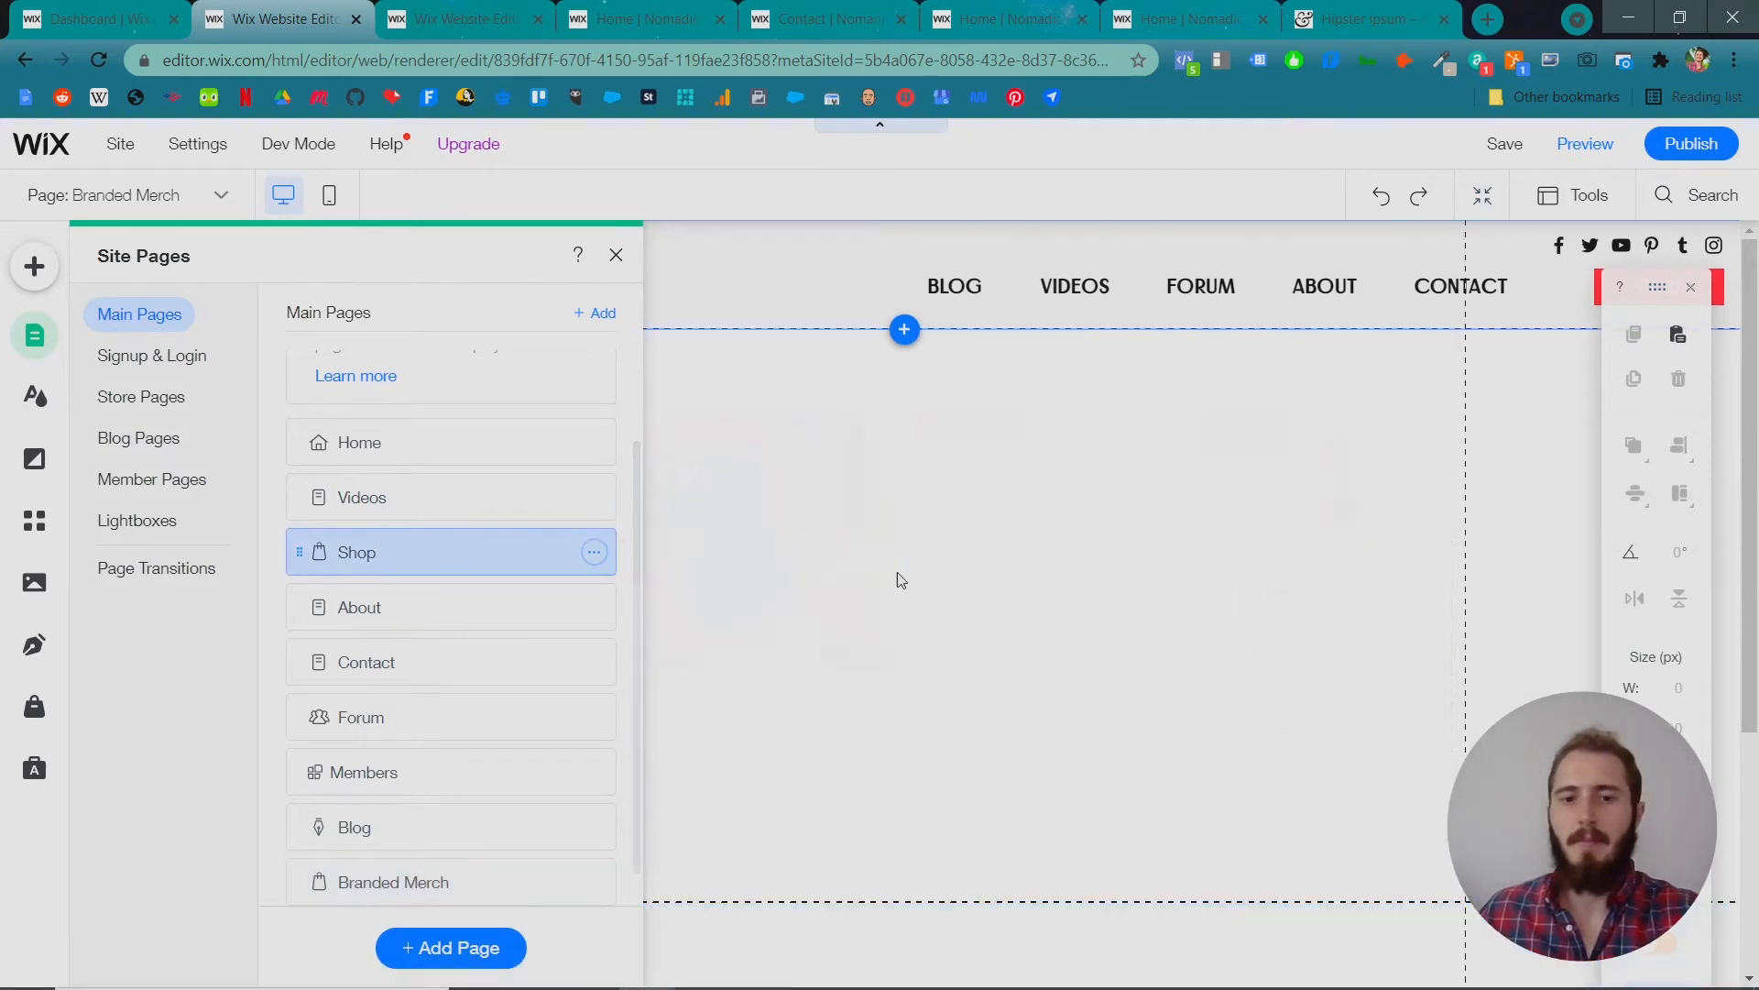
click(917, 575)
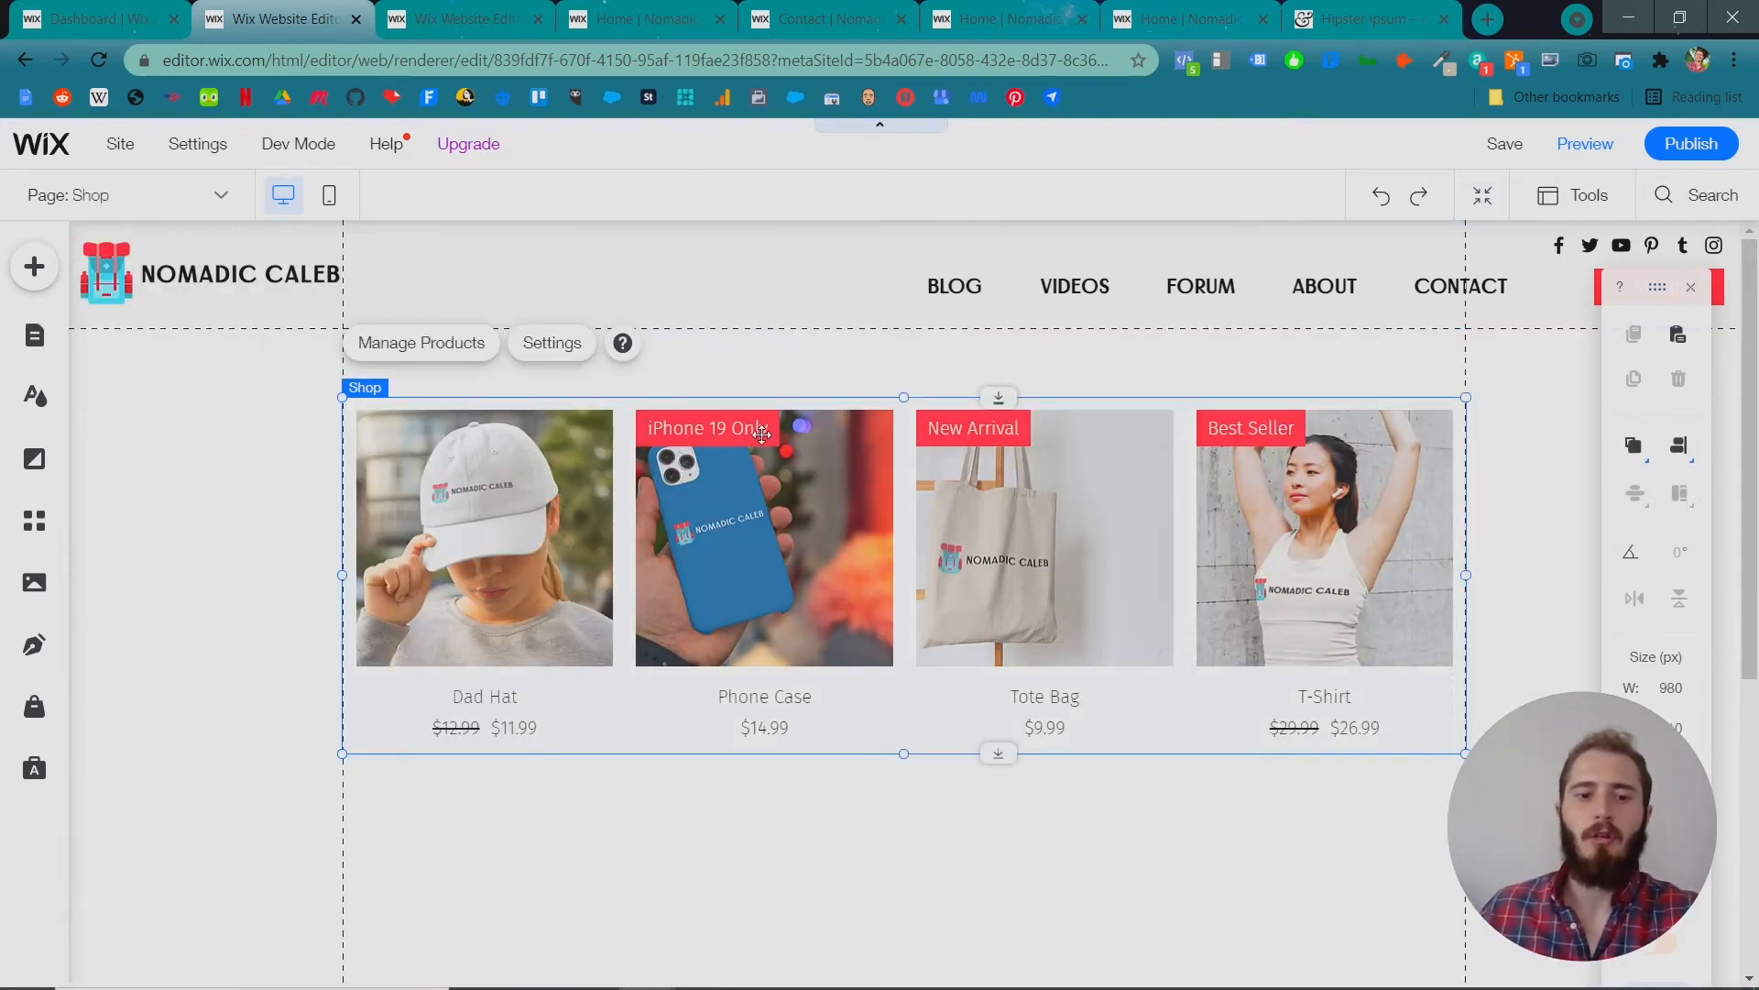
drag(761, 435, 736, 545)
Add a Heading 1 text reading "MY TRAVEL PRODUCTS" above the Shop page's product gallery.
click(36, 268)
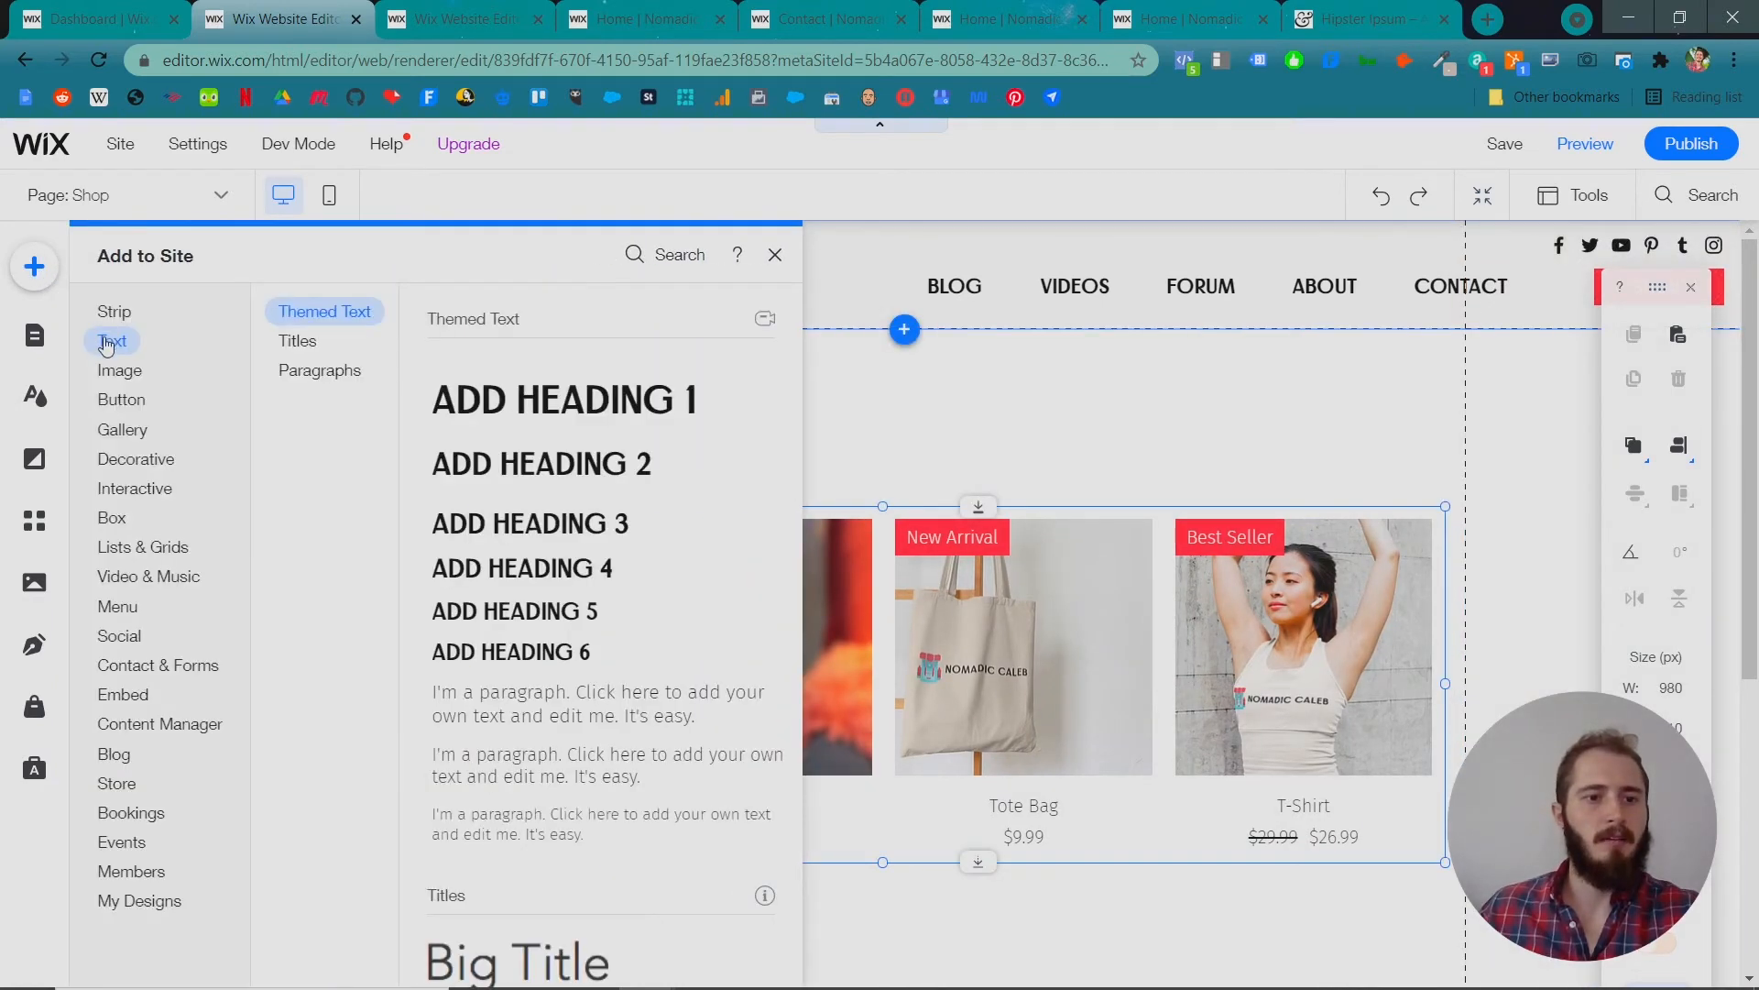
drag(527, 407, 902, 397)
double_click(931, 397)
key(BackSpace)
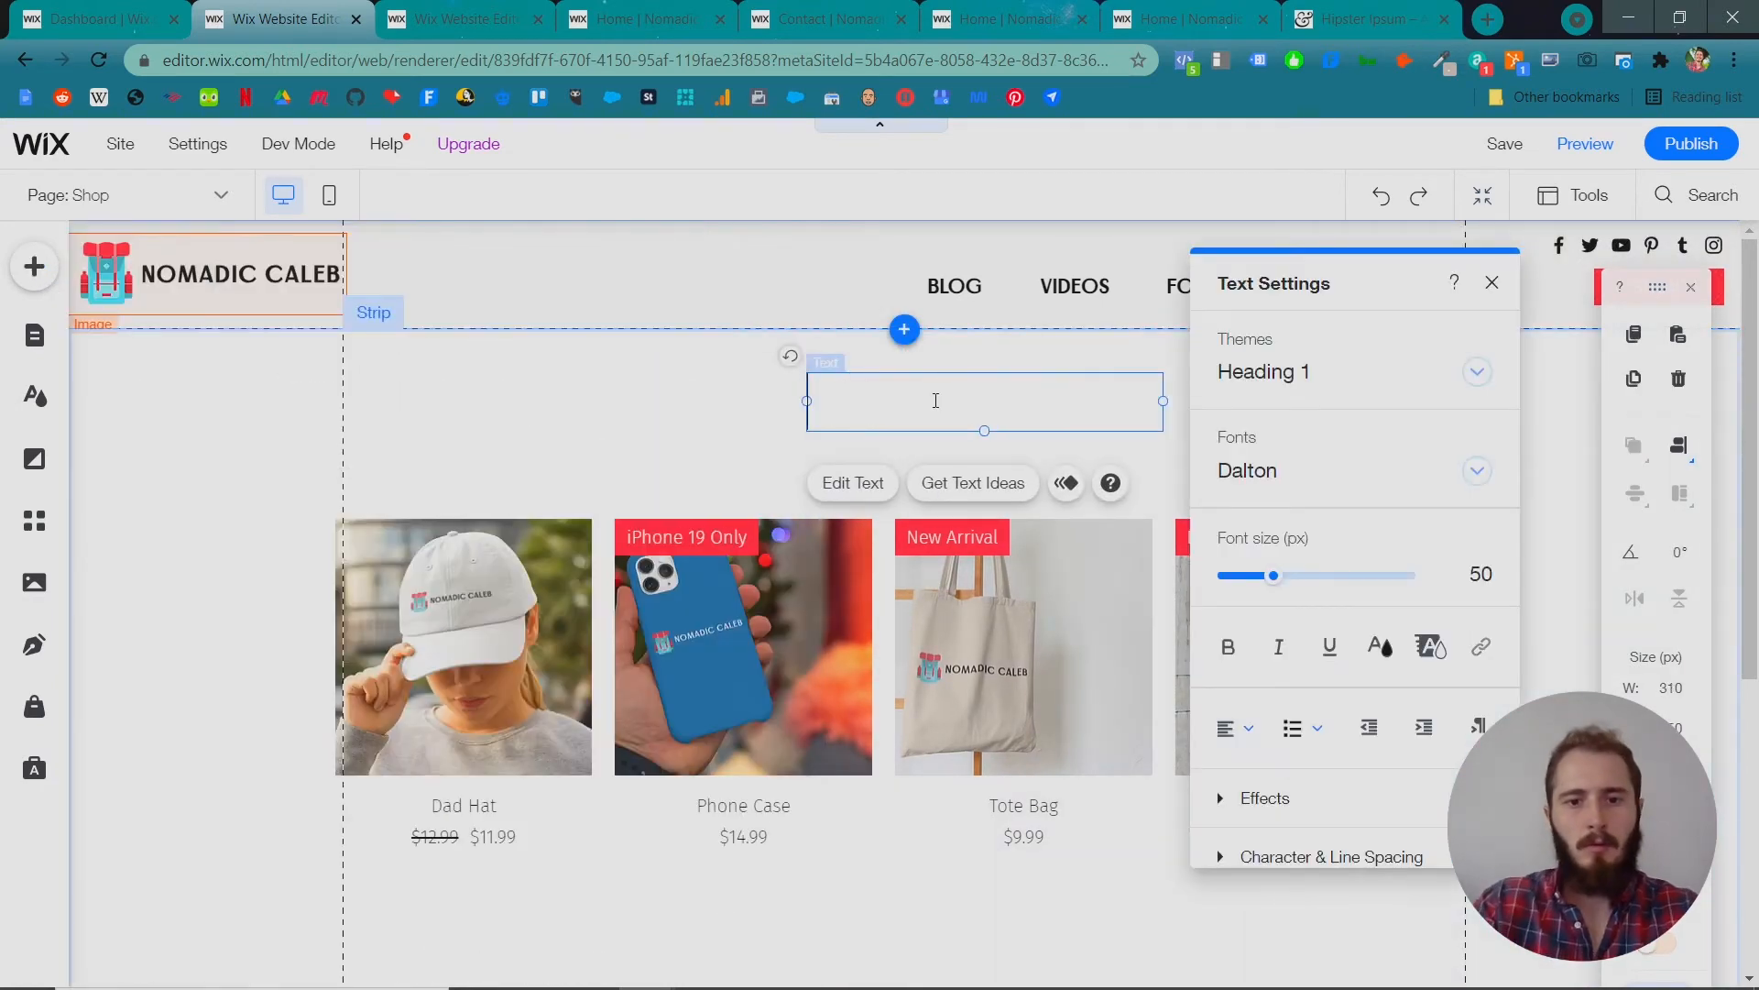
text(MY TRAVEL PRODUCTS)
Widen the MY TRAVEL PRODUCTS heading to about 575 px, center it on the page and center-align its text.
drag(1164, 431, 1465, 431)
click(1678, 446)
click(1630, 450)
double_click(903, 401)
click(1309, 728)
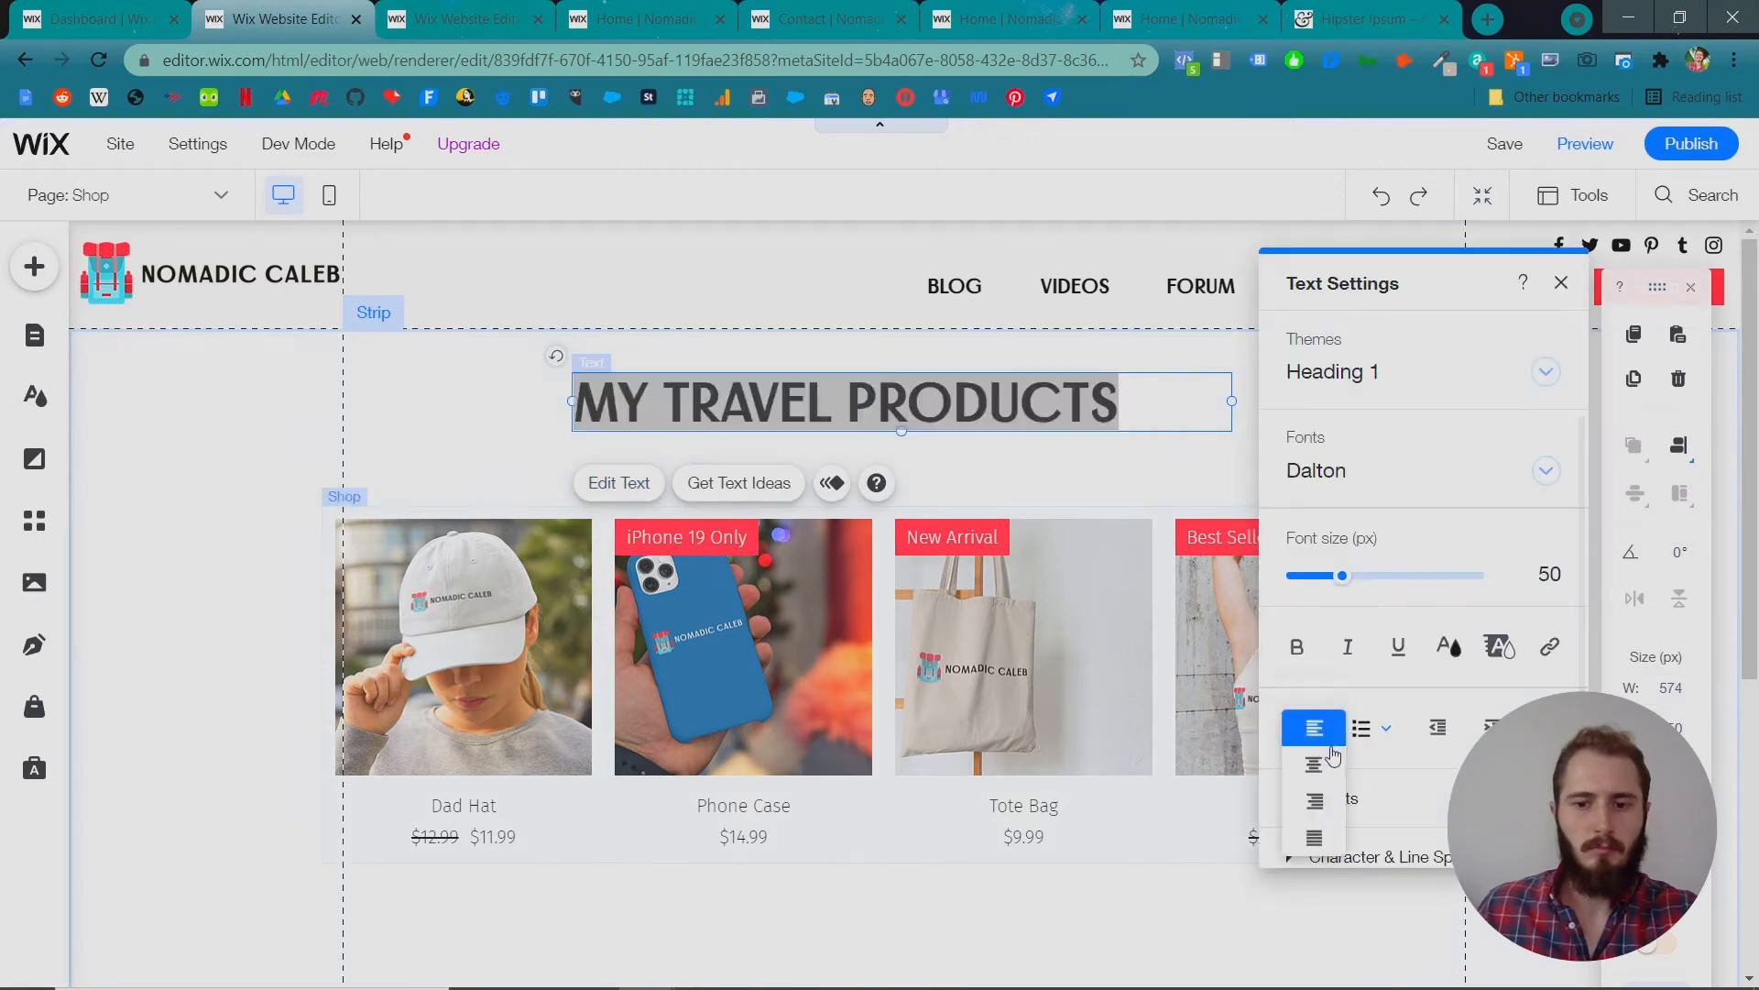
click(1318, 765)
click(1562, 284)
click(542, 459)
Center the product gallery horizontally on the Shop page.
scroll(550, 476, down, 3)
scroll(651, 670, up, 3)
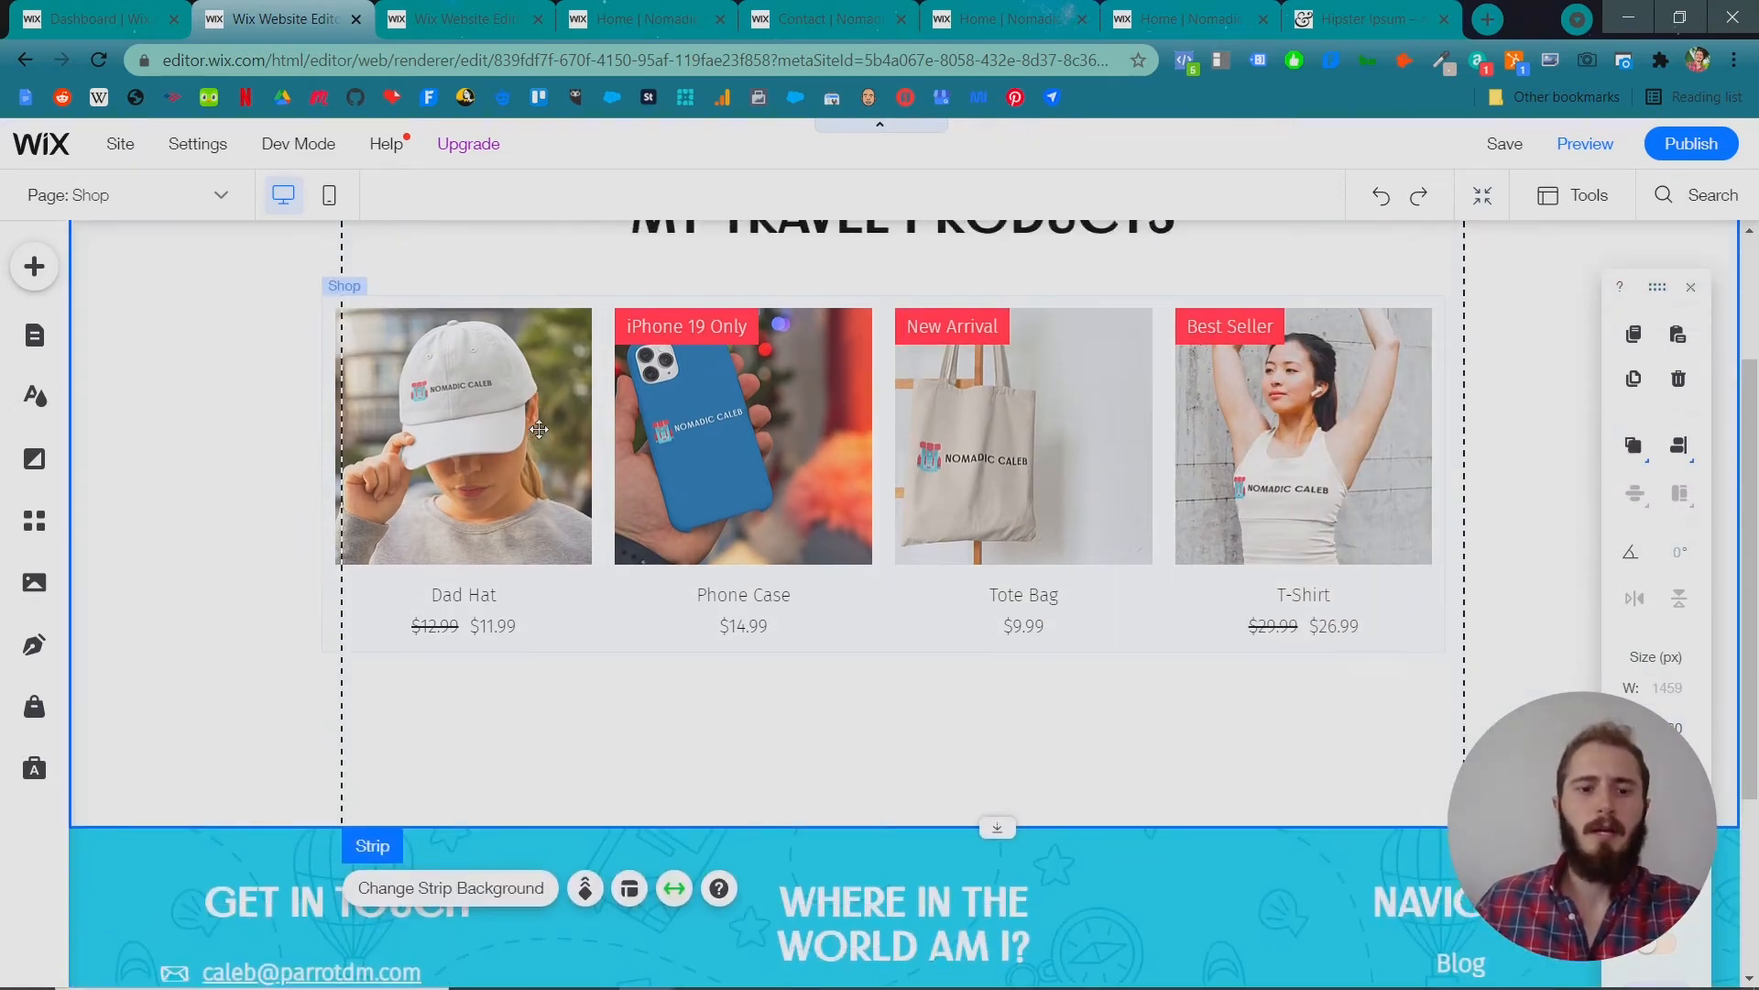
click(655, 667)
click(750, 626)
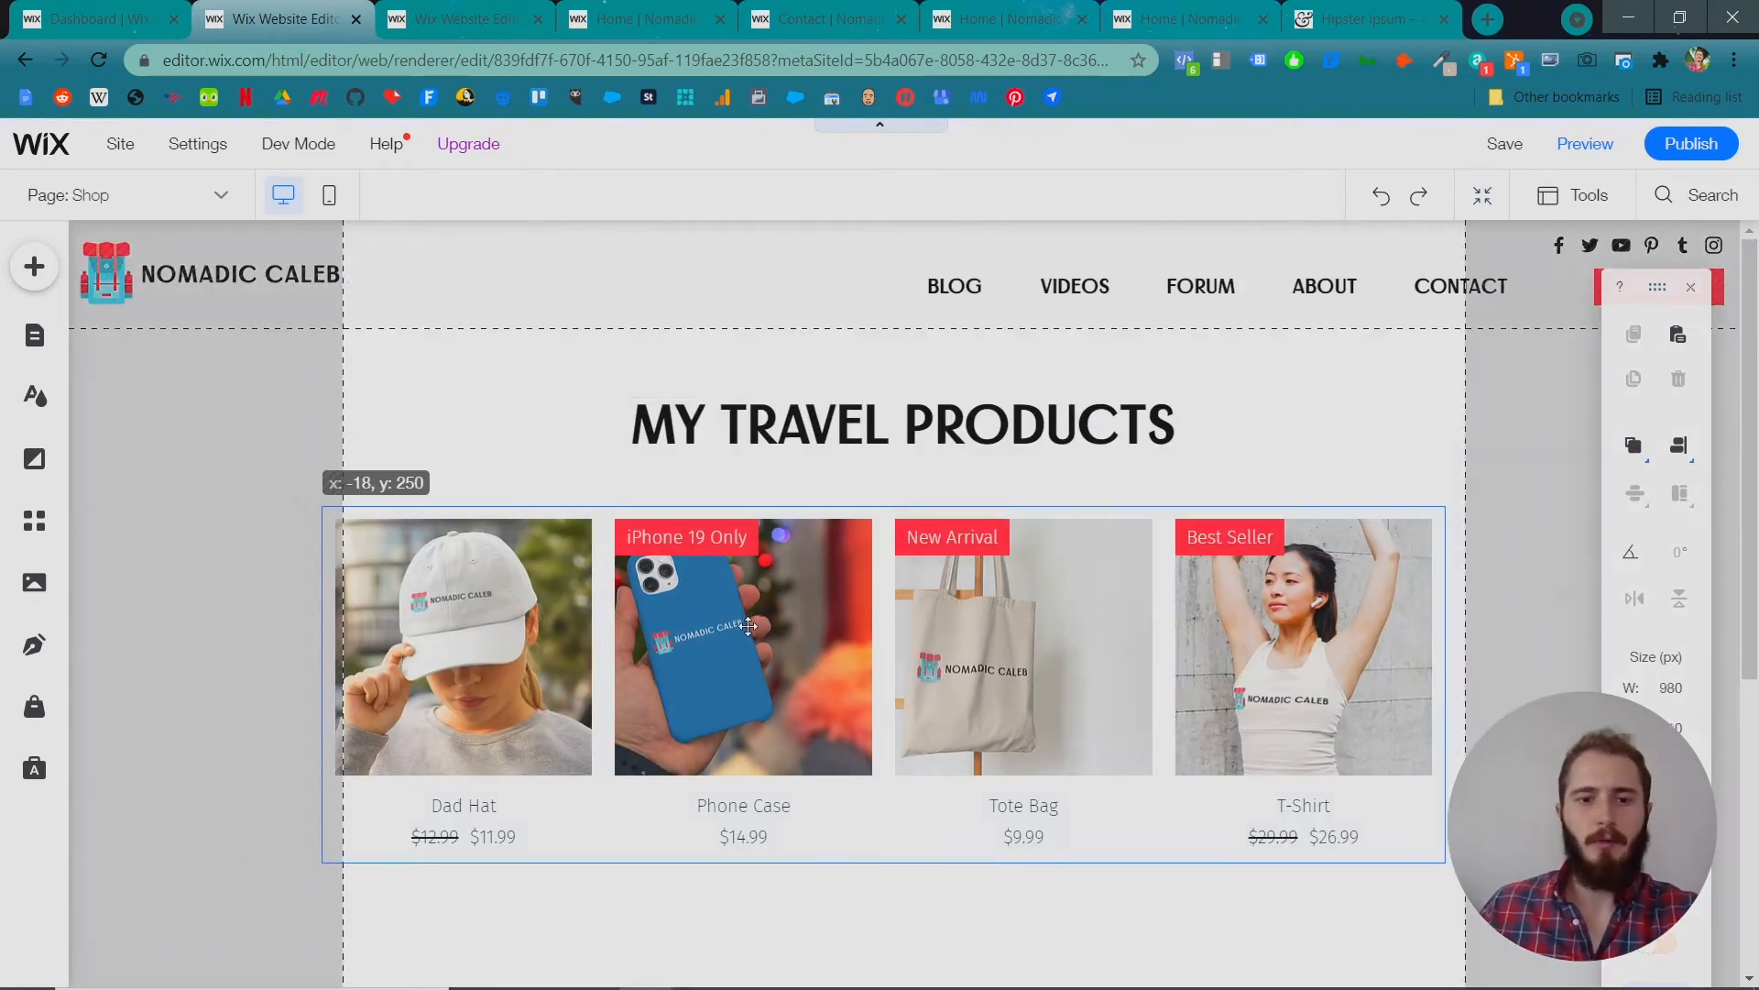
click(1678, 446)
click(1628, 449)
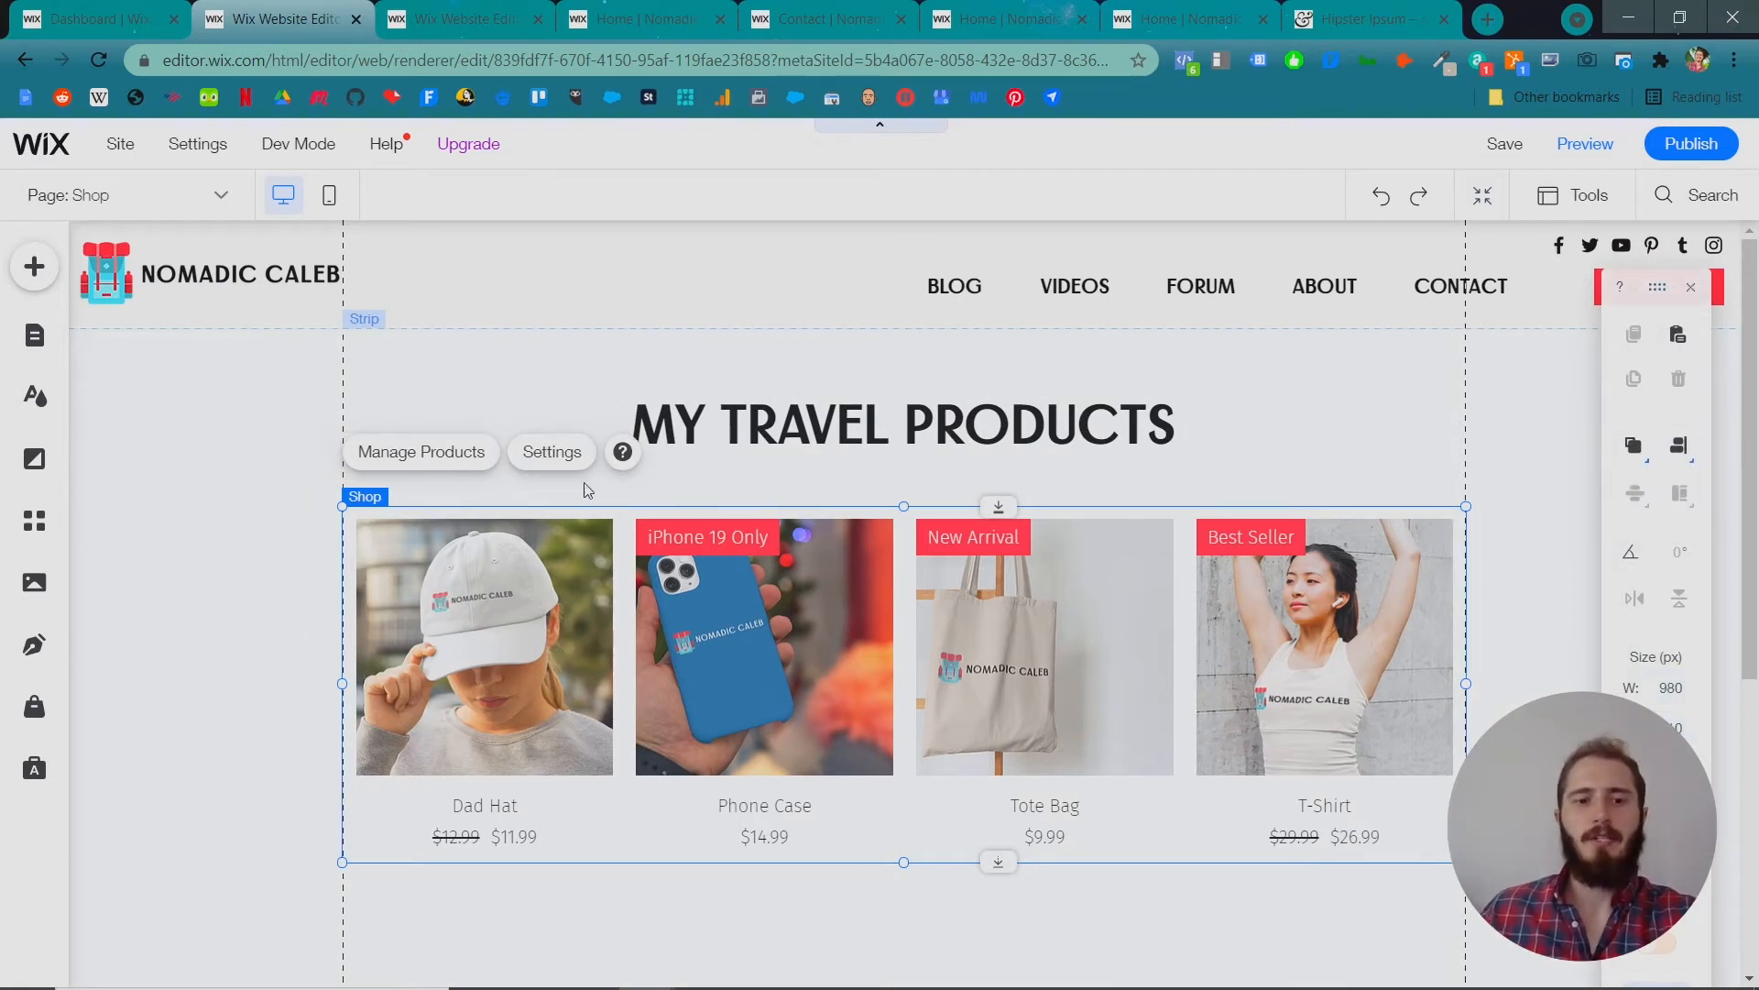
Open the layout settings of the Shop page's product gallery, moving the settings window clear of the gallery.
click(555, 454)
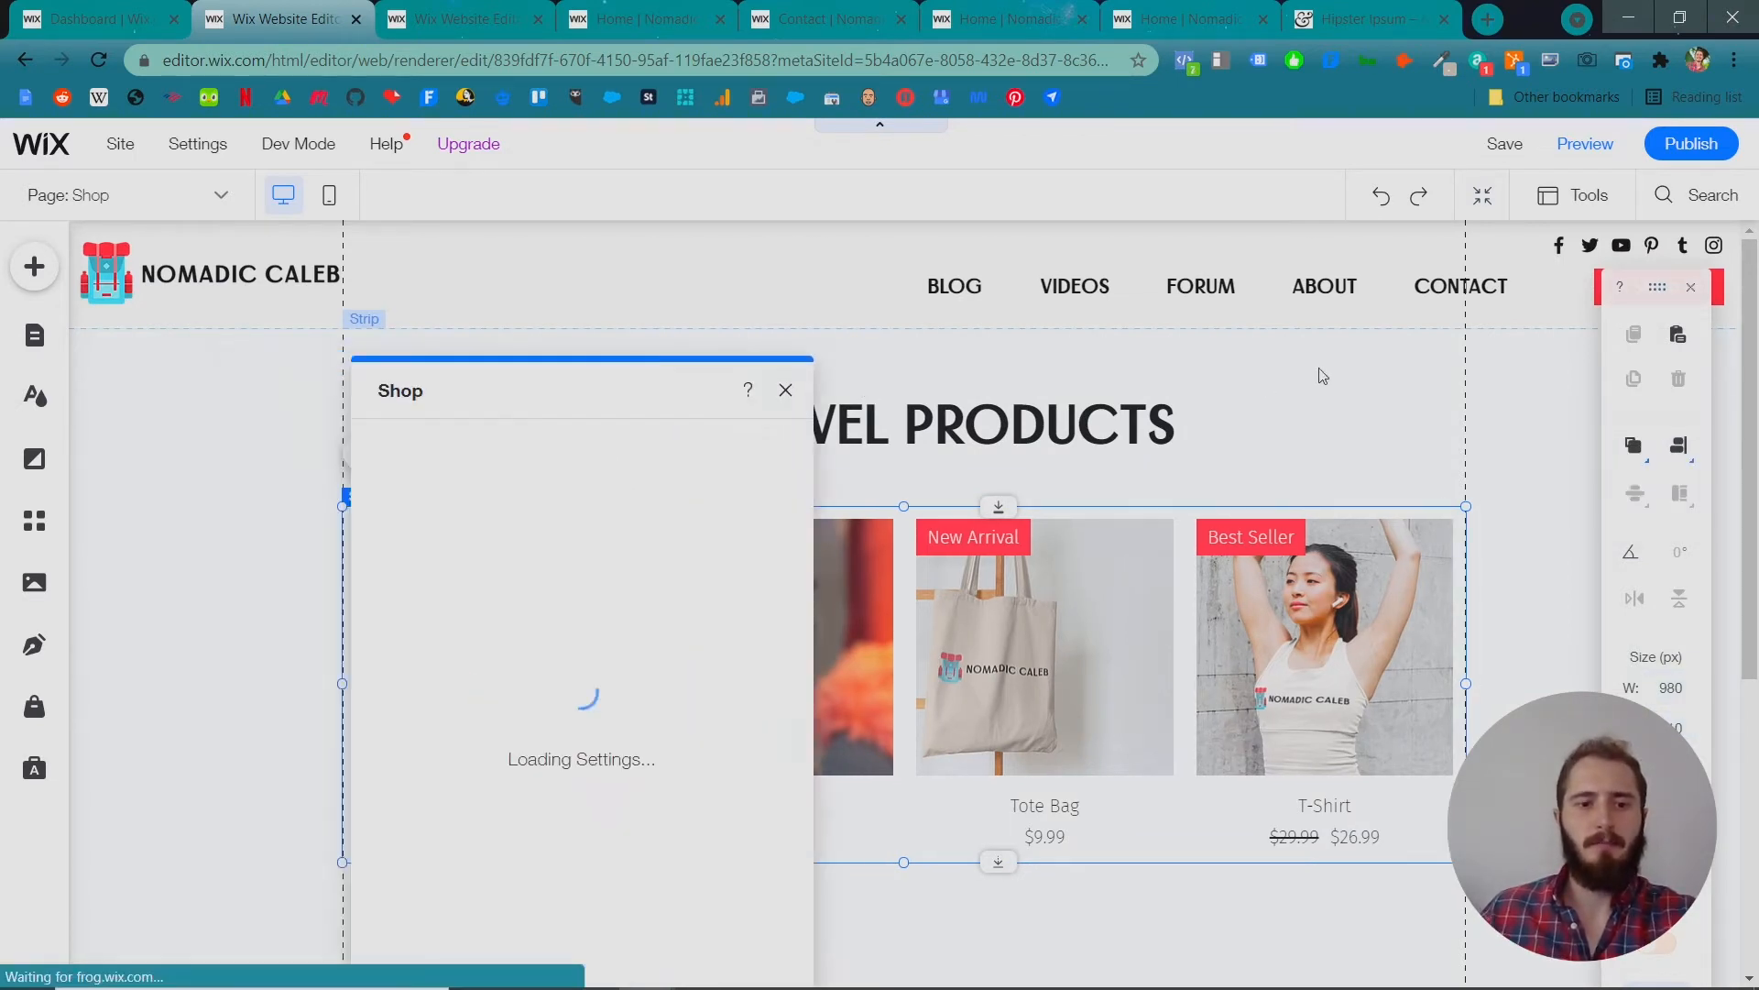
drag(1319, 369, 1313, 252)
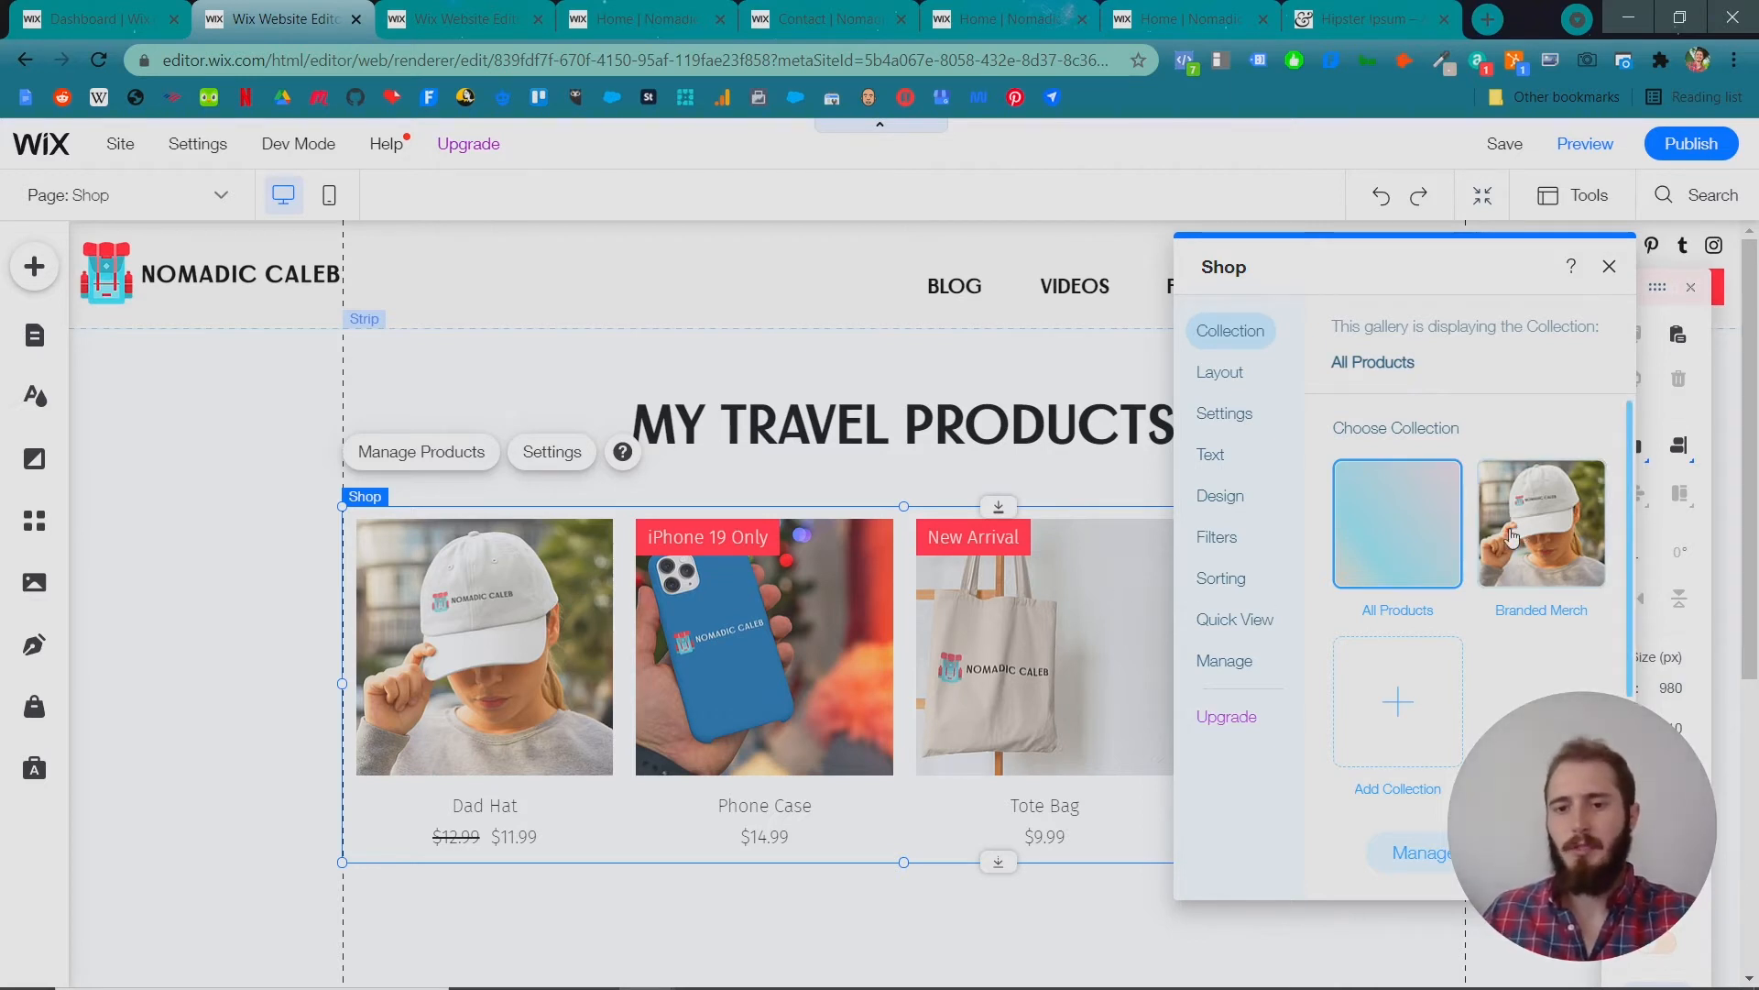
click(1223, 371)
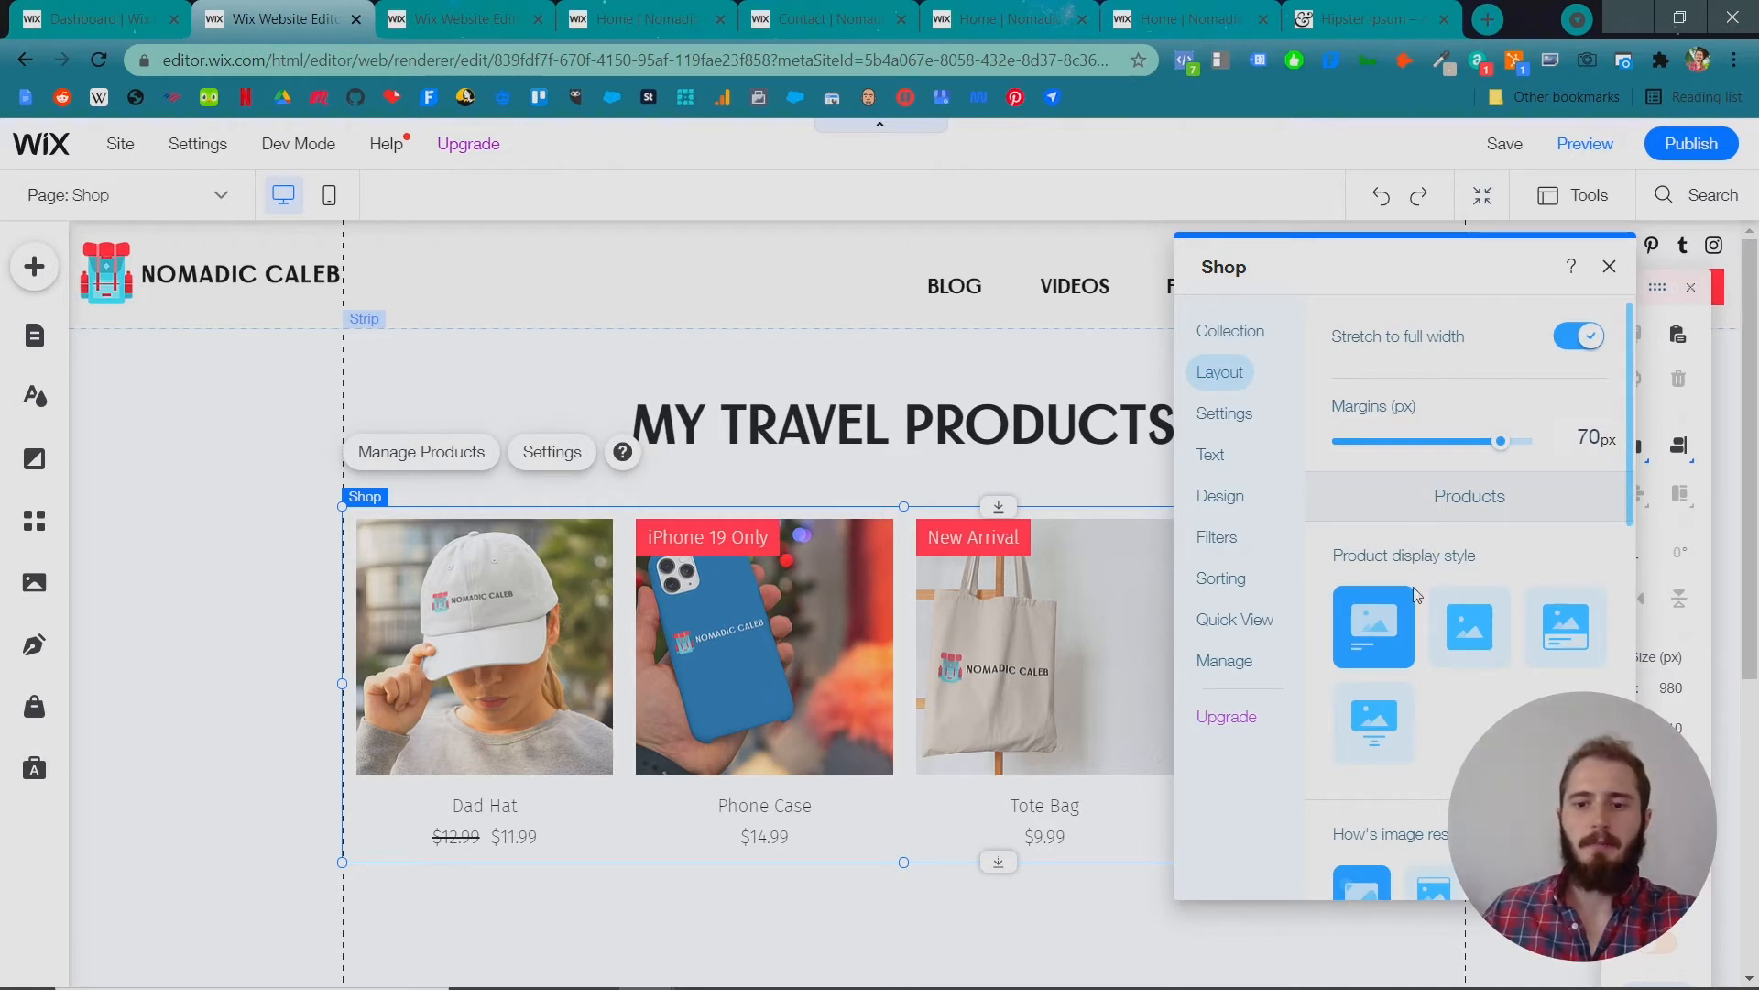
Try the alternative product display styles on the shop gallery, including the image-only and framed-card ones.
click(1456, 623)
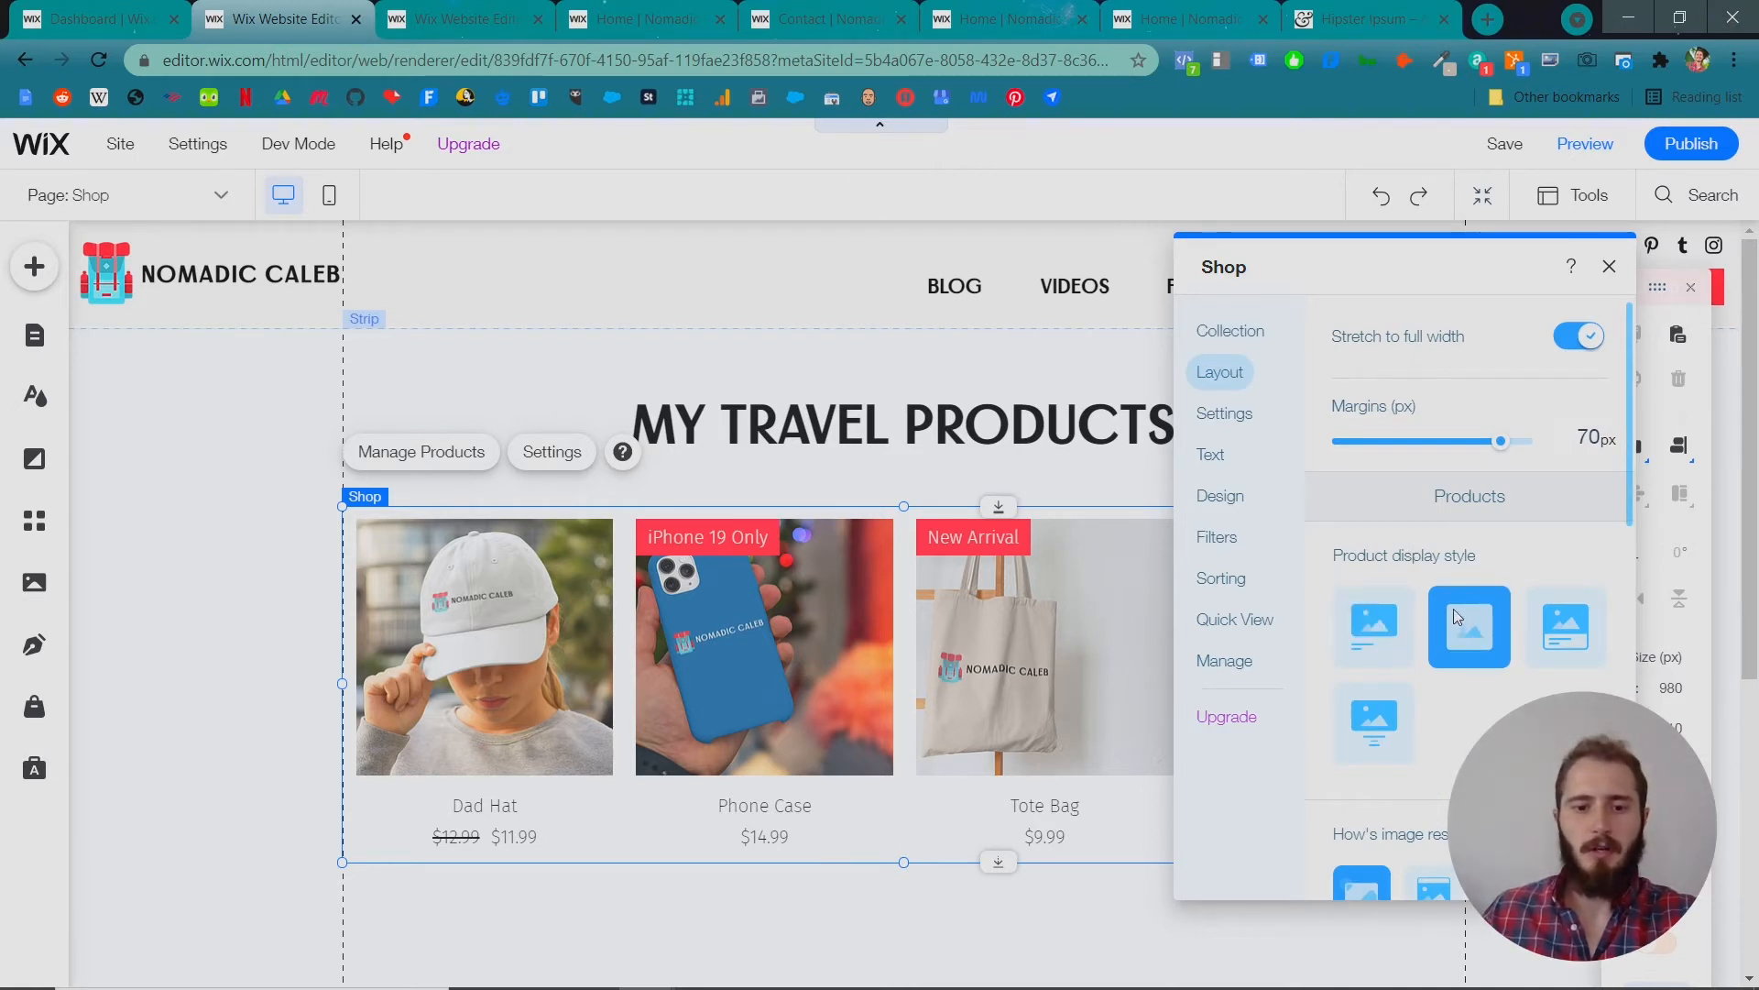
click(1541, 628)
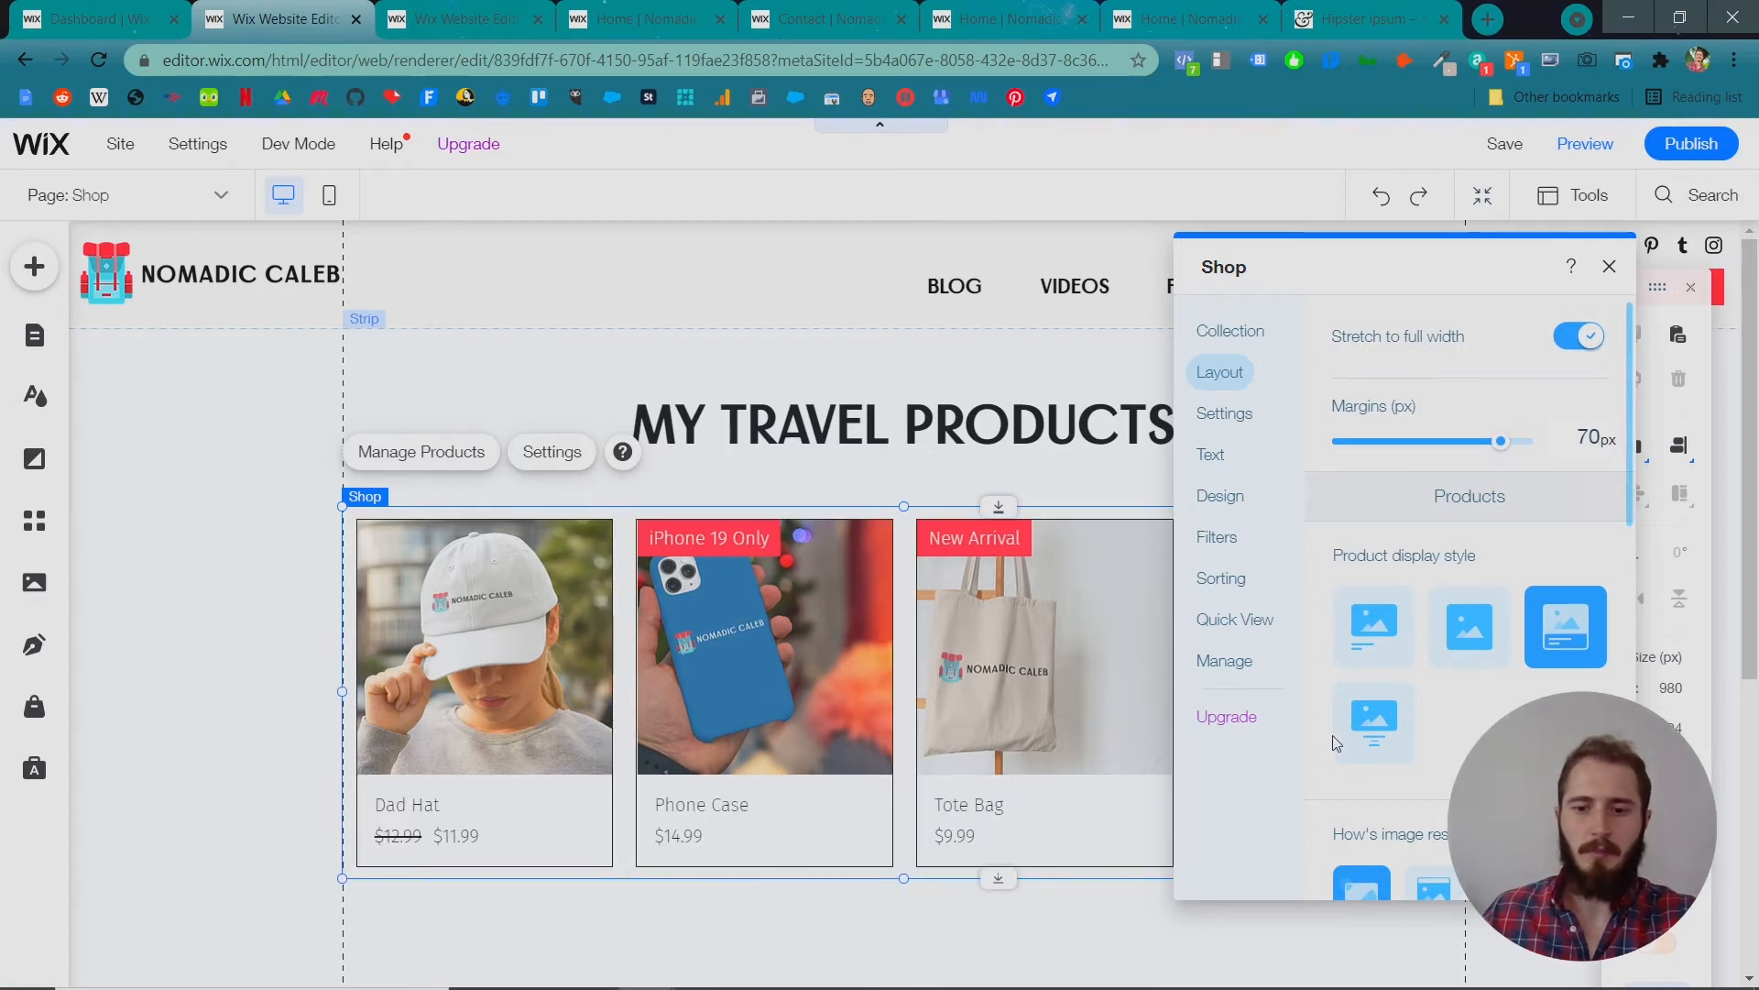
click(1362, 730)
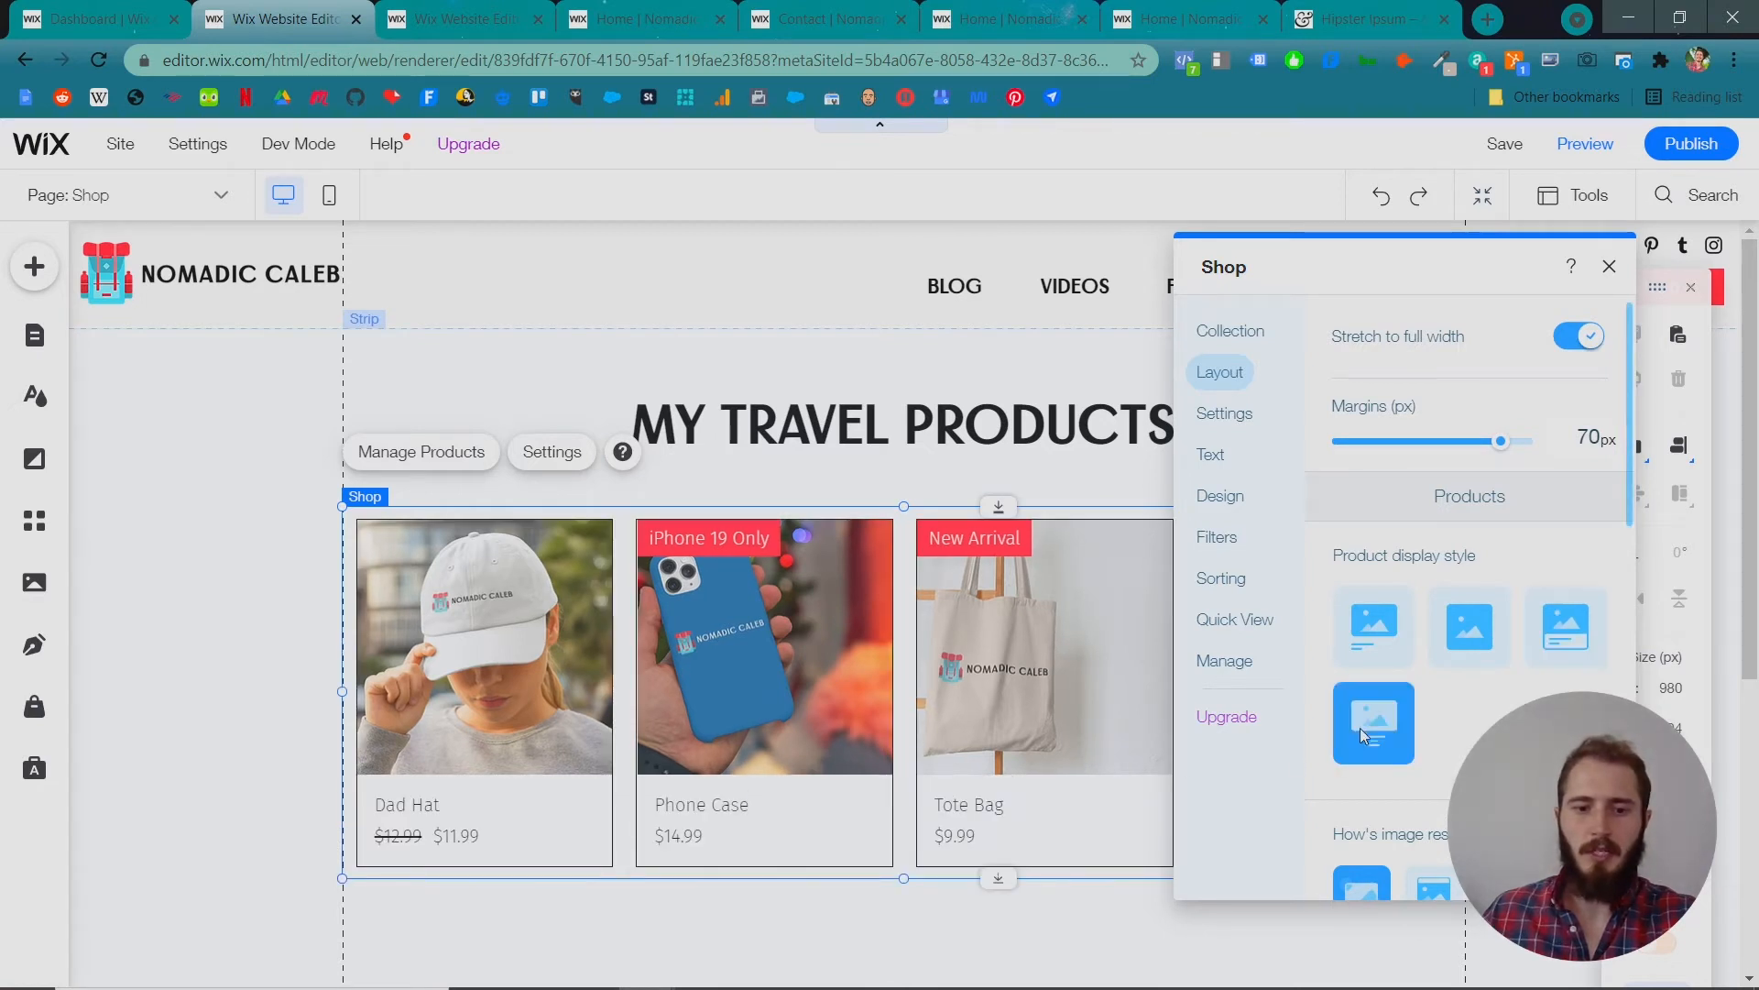
click(1378, 629)
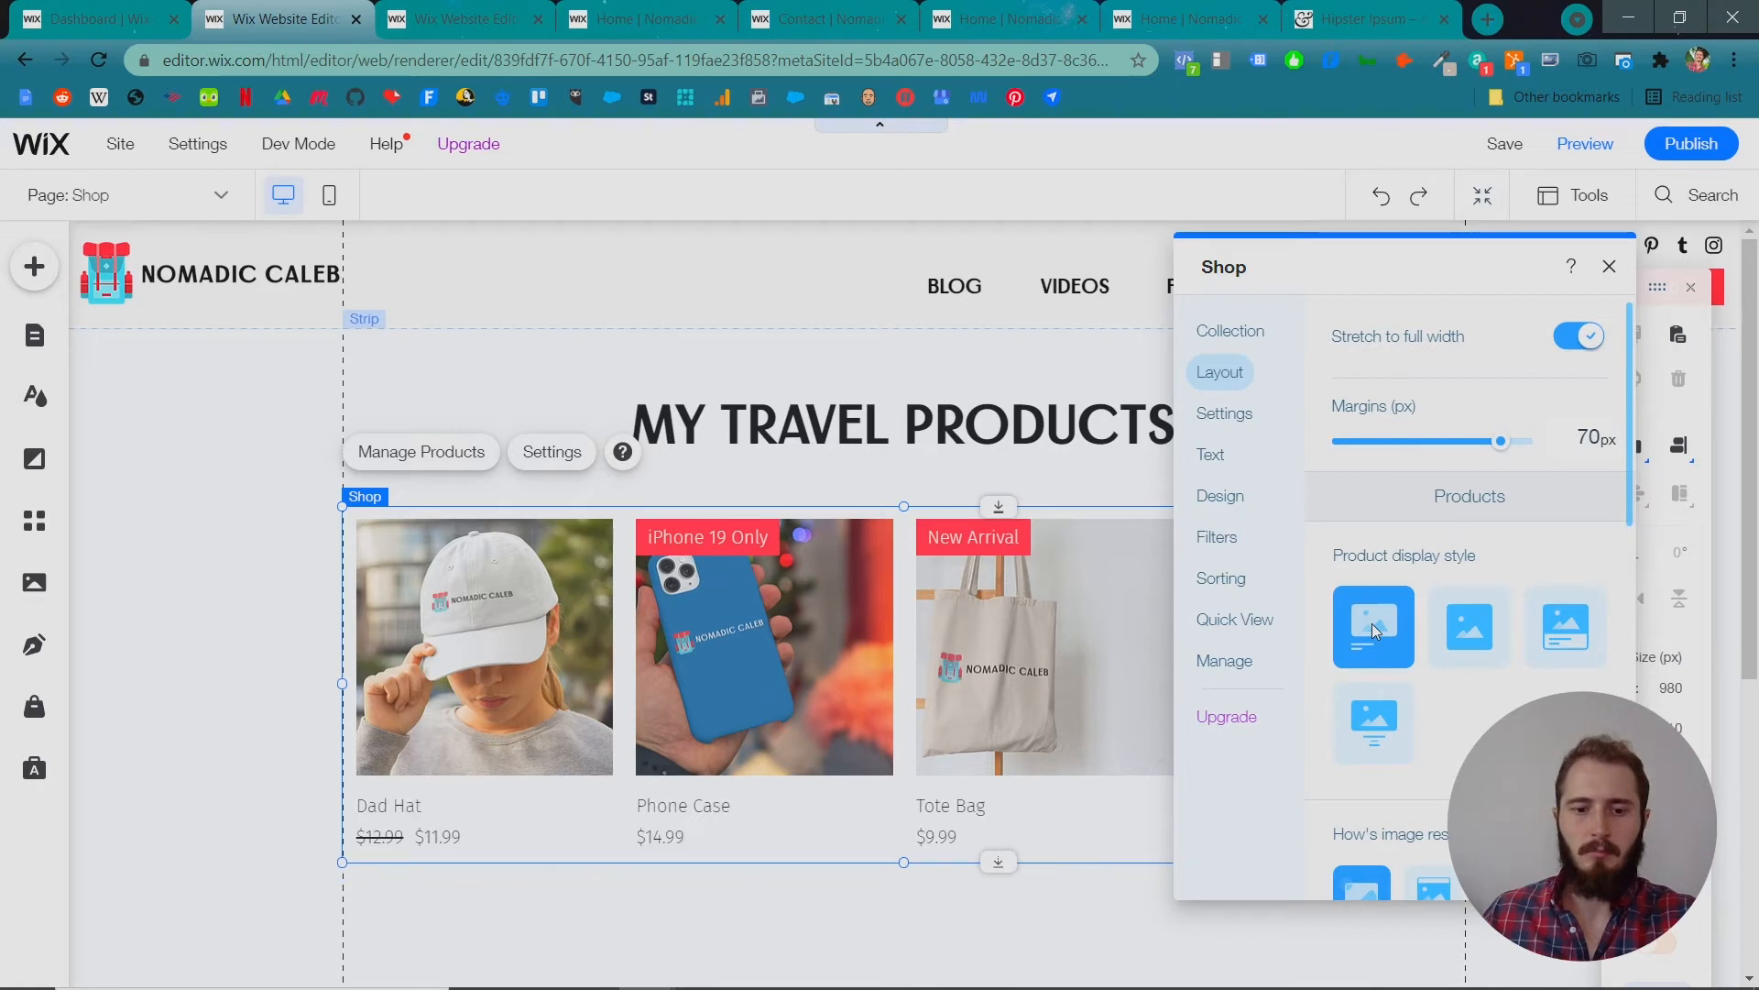
Set the gallery's product display style to the one with centered text and a divider beneath the image.
click(1373, 724)
scroll(1374, 724, down, 3)
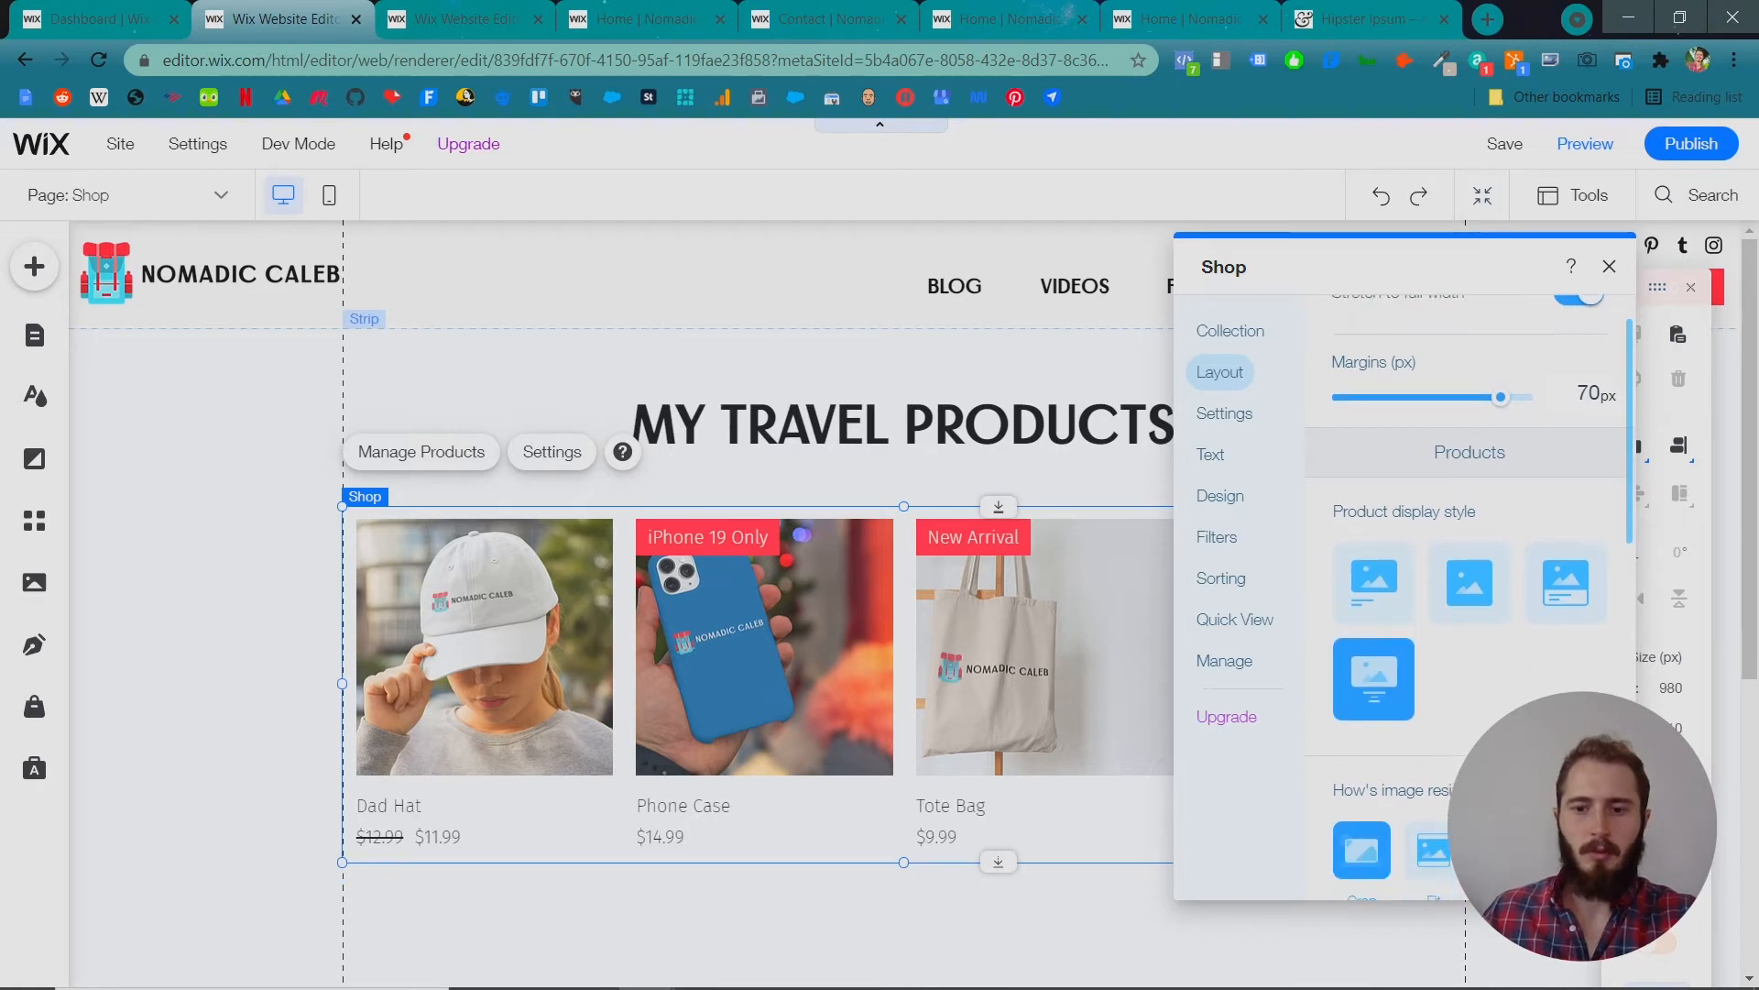
scroll(1466, 596, down, 4)
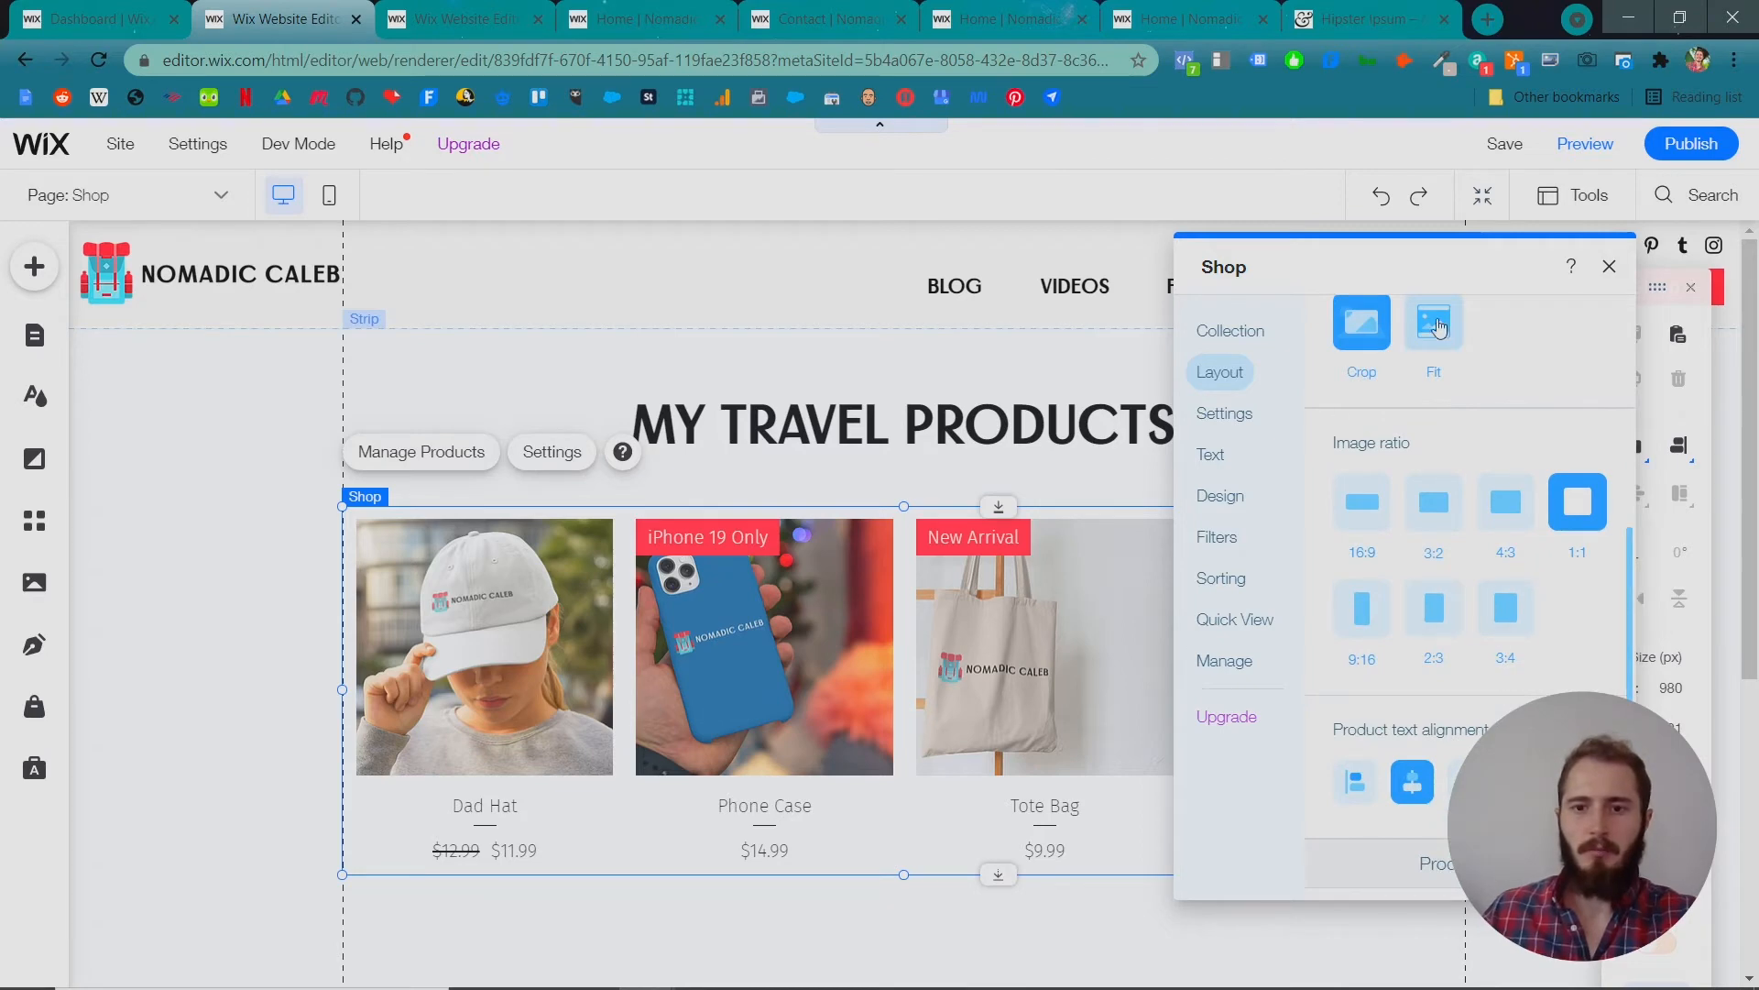
Review the shop gallery's image ratio, product text alignment and product grid options in its layout settings.
drag(1432, 266, 1553, 294)
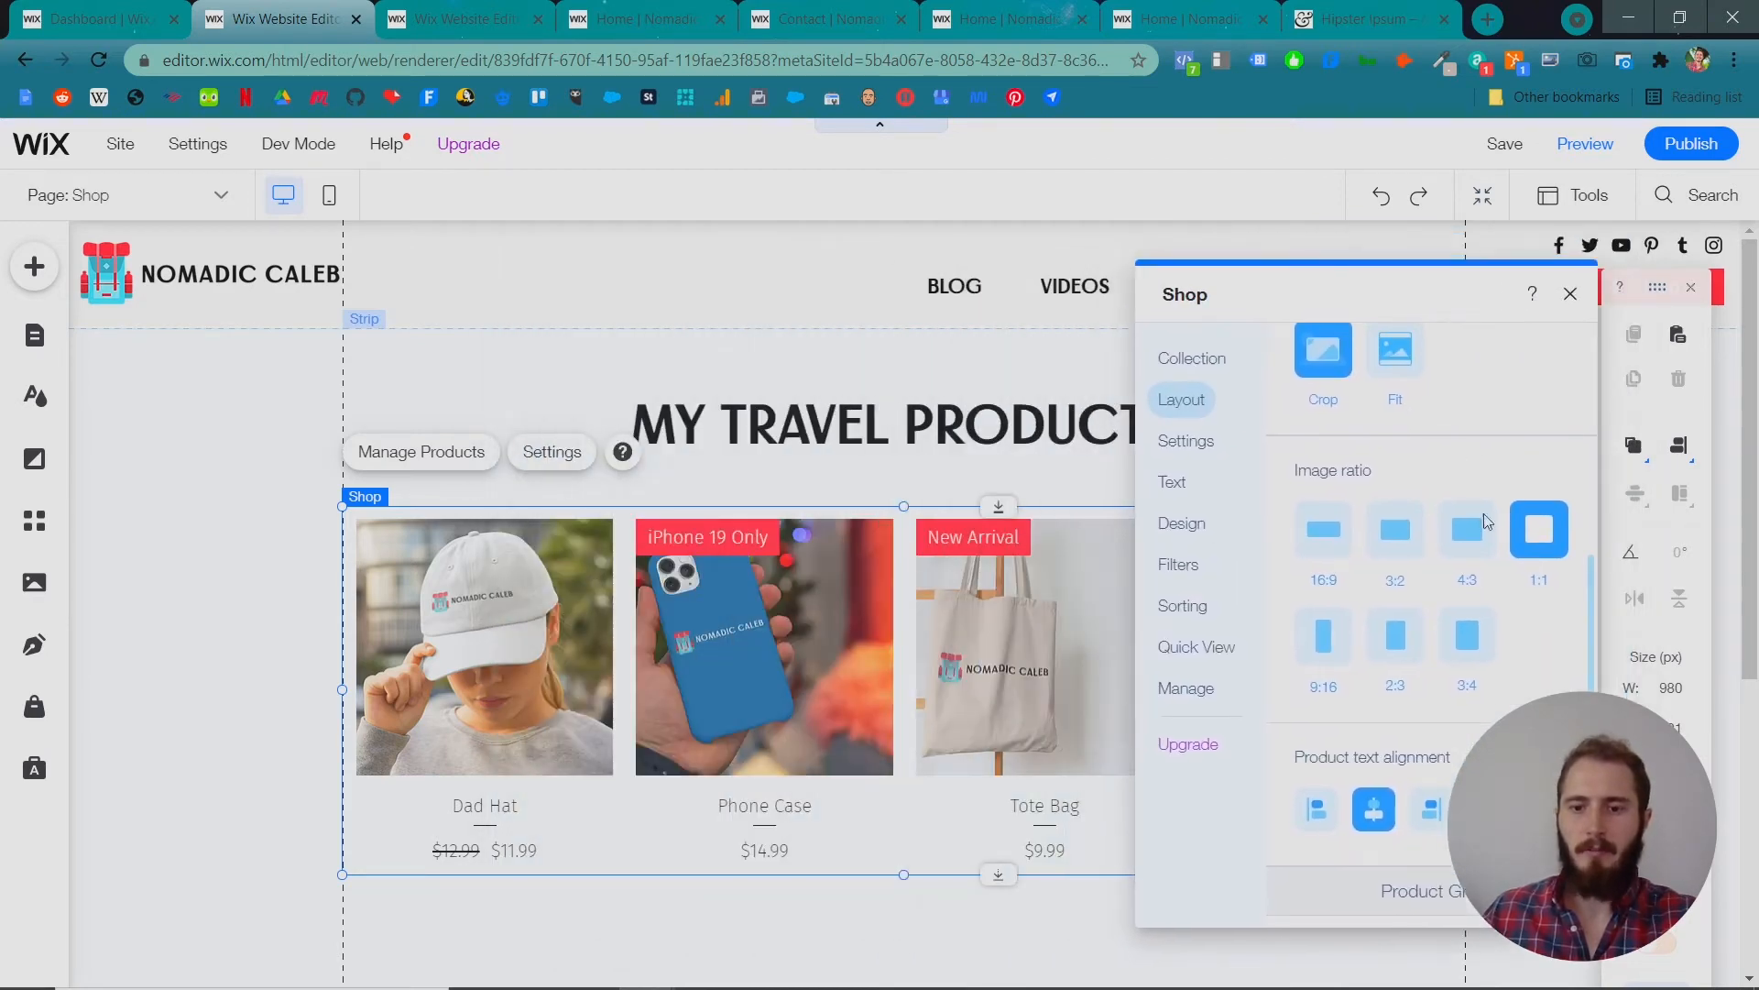
scroll(1459, 675, down, 1)
scroll(1457, 675, up, 1)
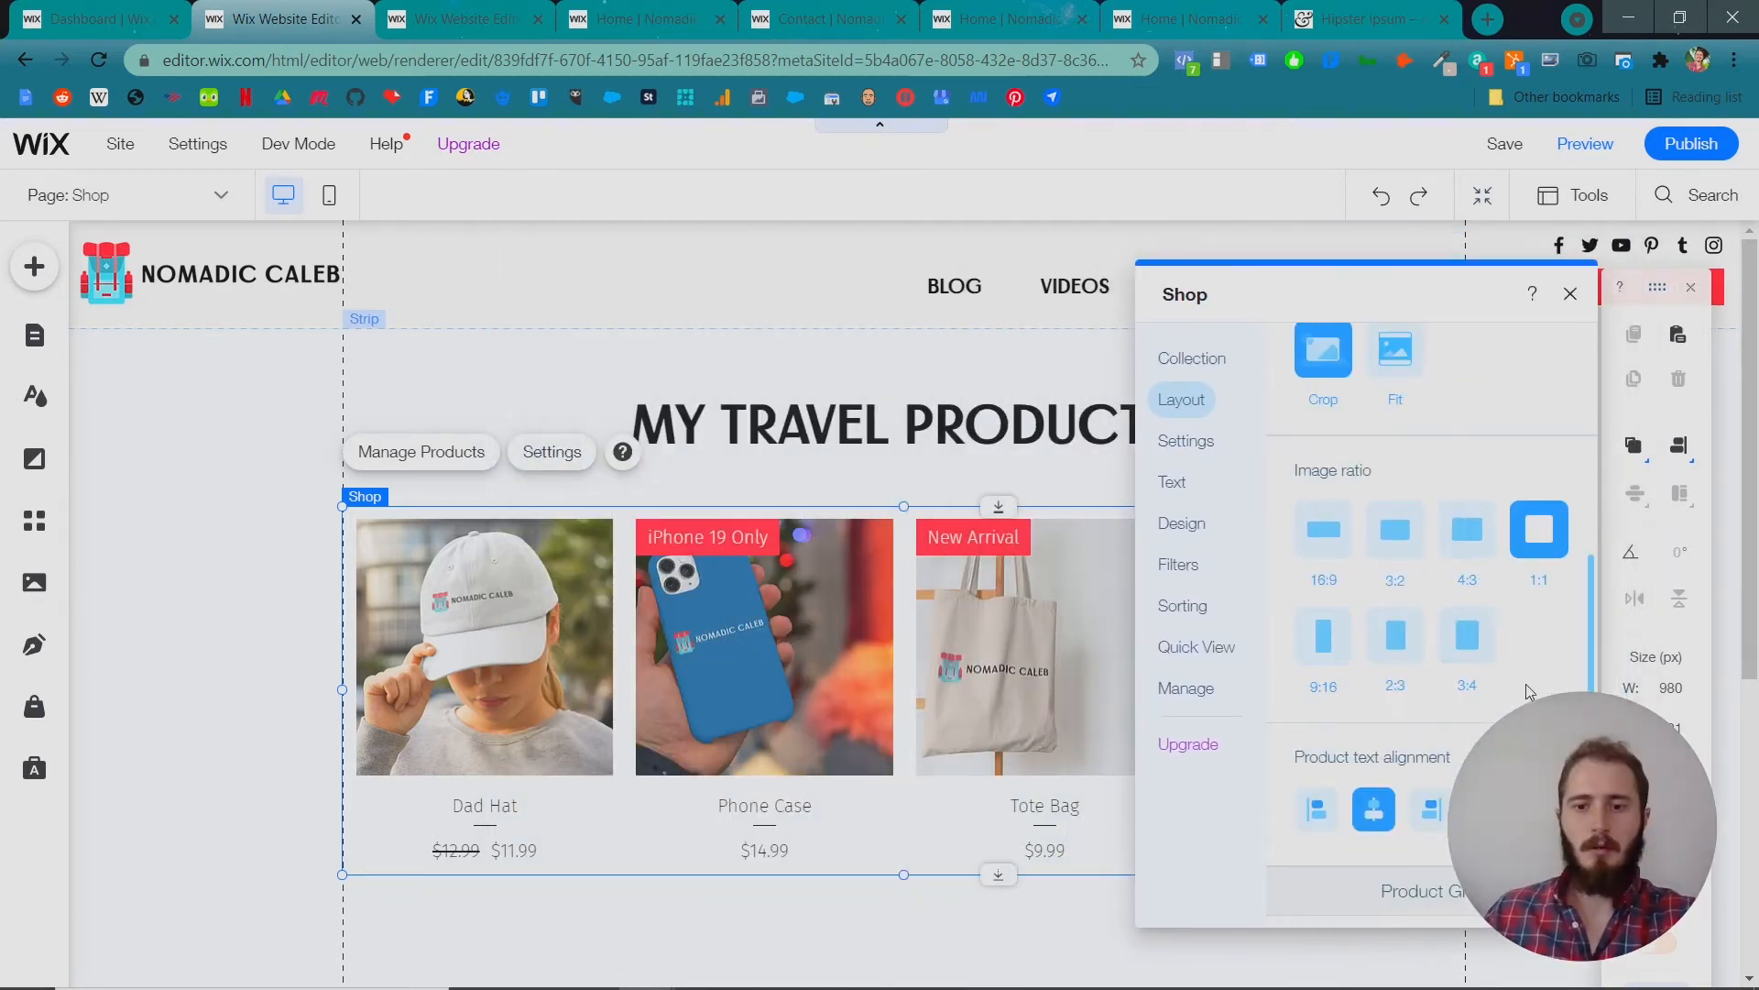
scroll(1476, 660, down, 3)
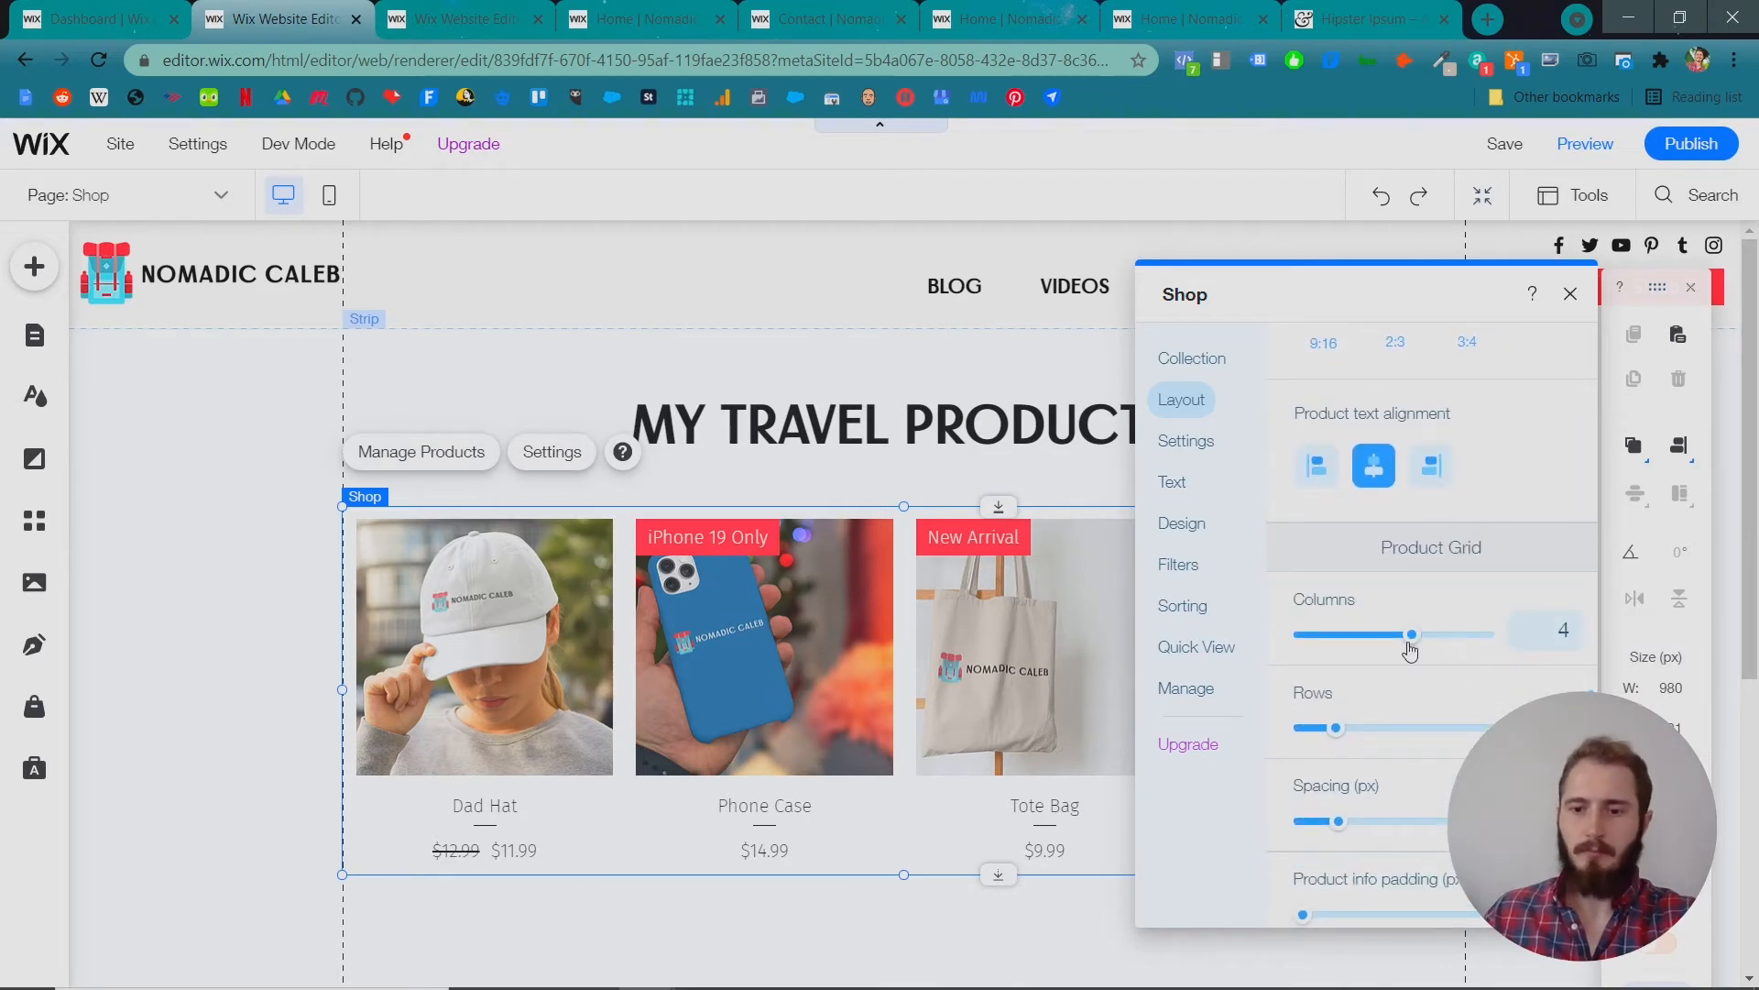
scroll(1344, 730, down, 1)
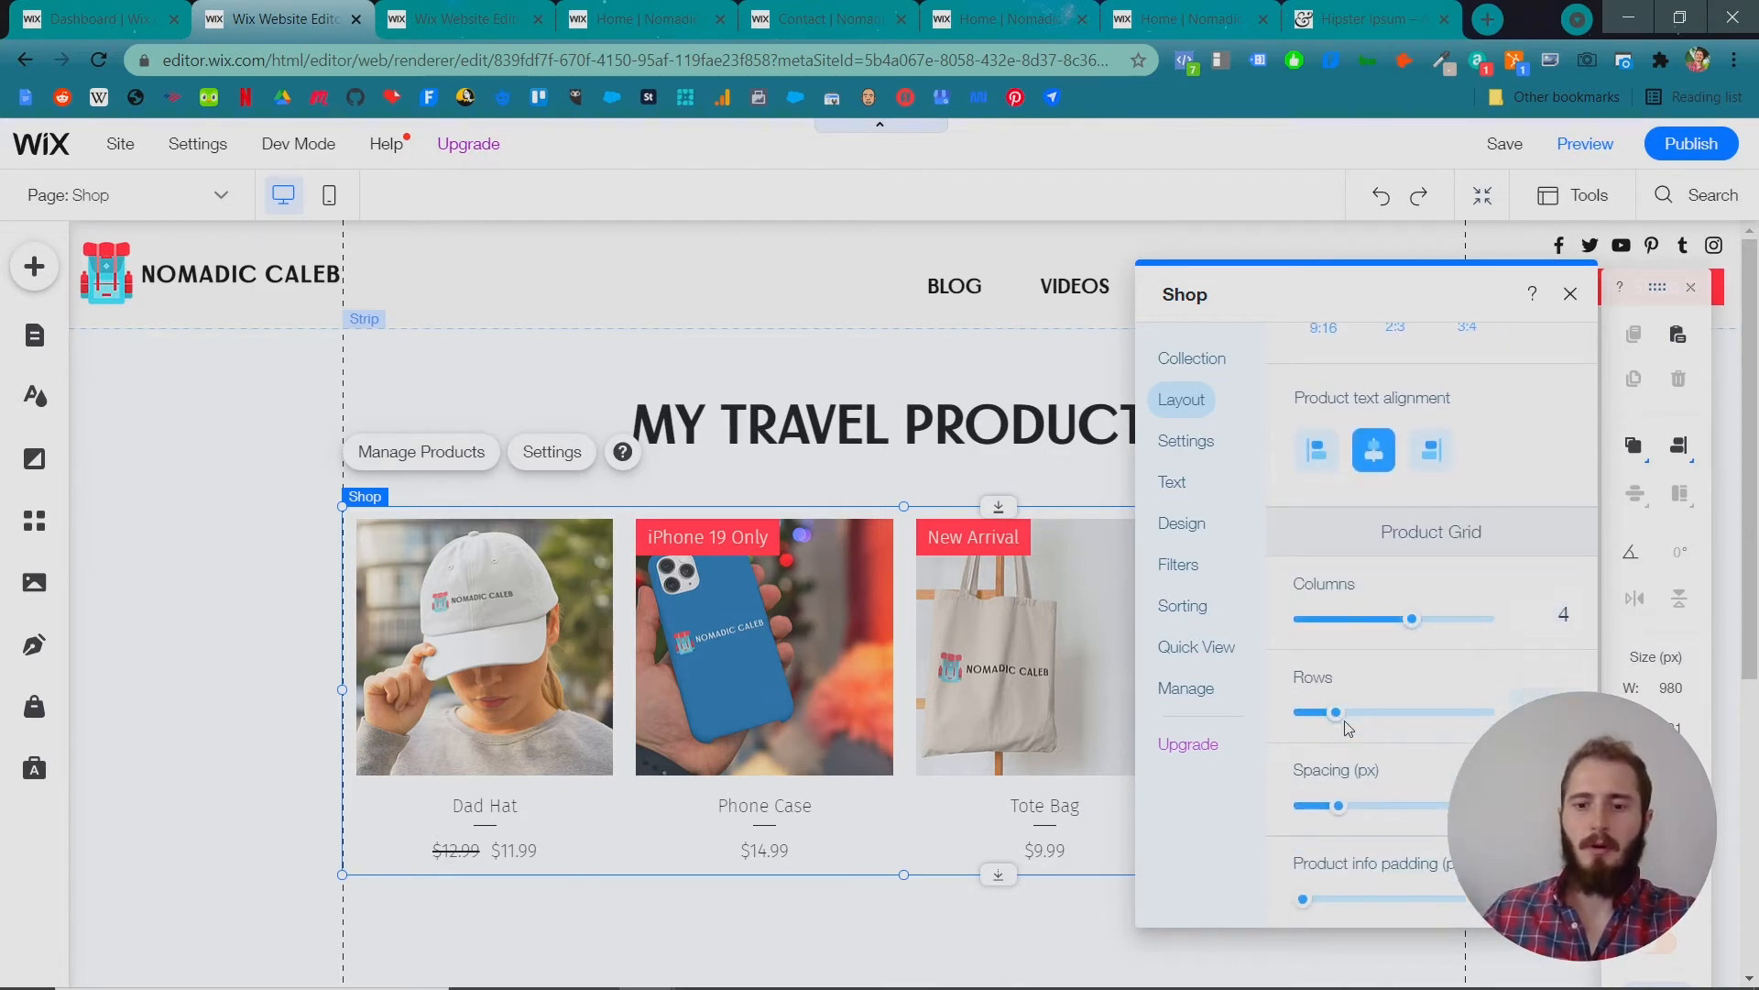
Hide the name and price divider on the gallery's products, and show the Add to Cart button and product options.
click(1187, 442)
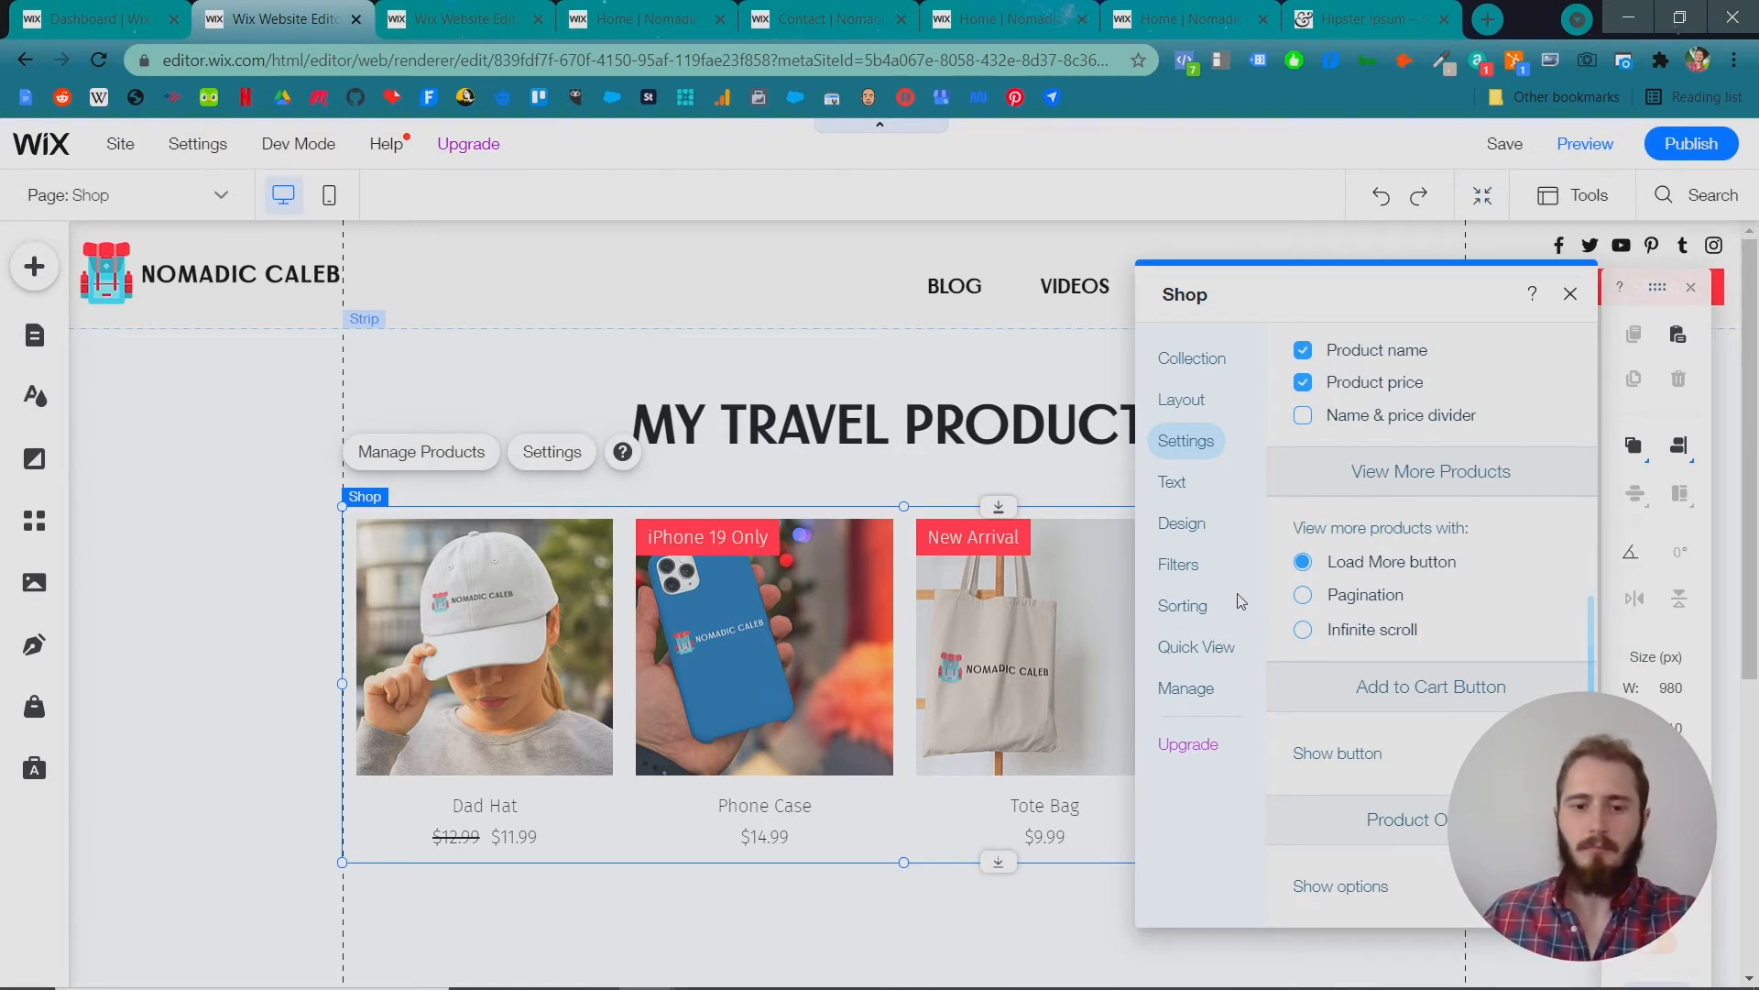
click(1552, 753)
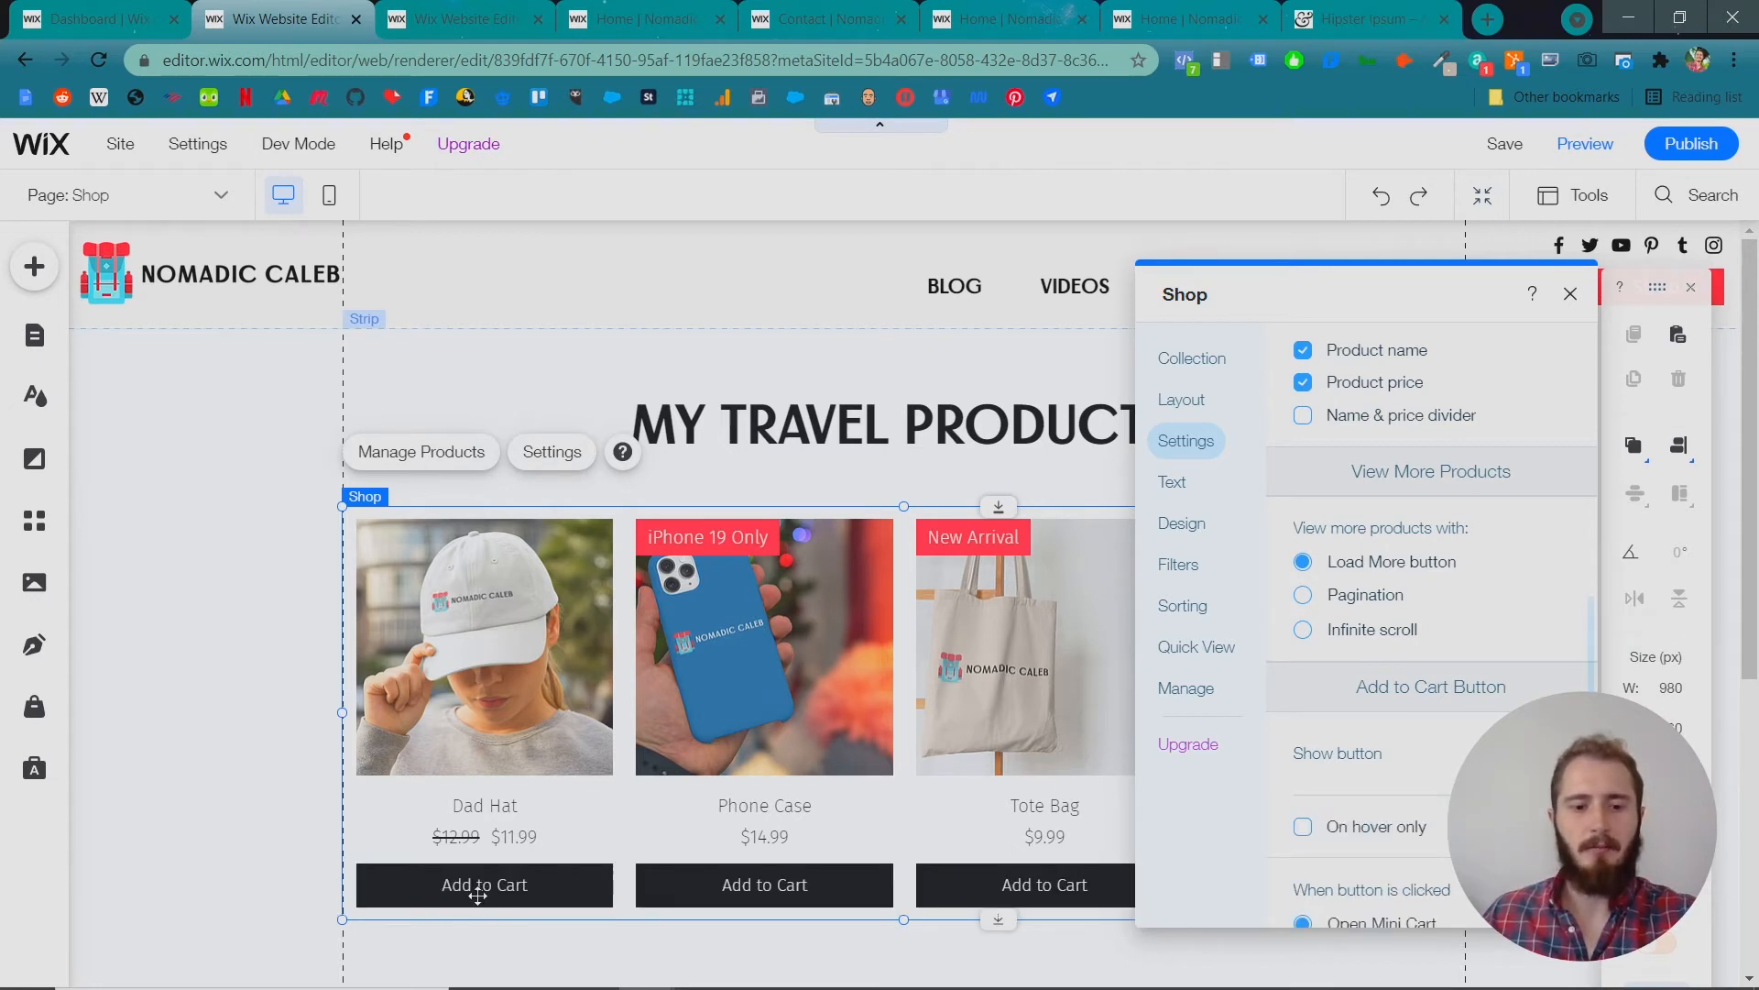
scroll(1379, 768, down, 1)
scroll(1379, 768, down, 4)
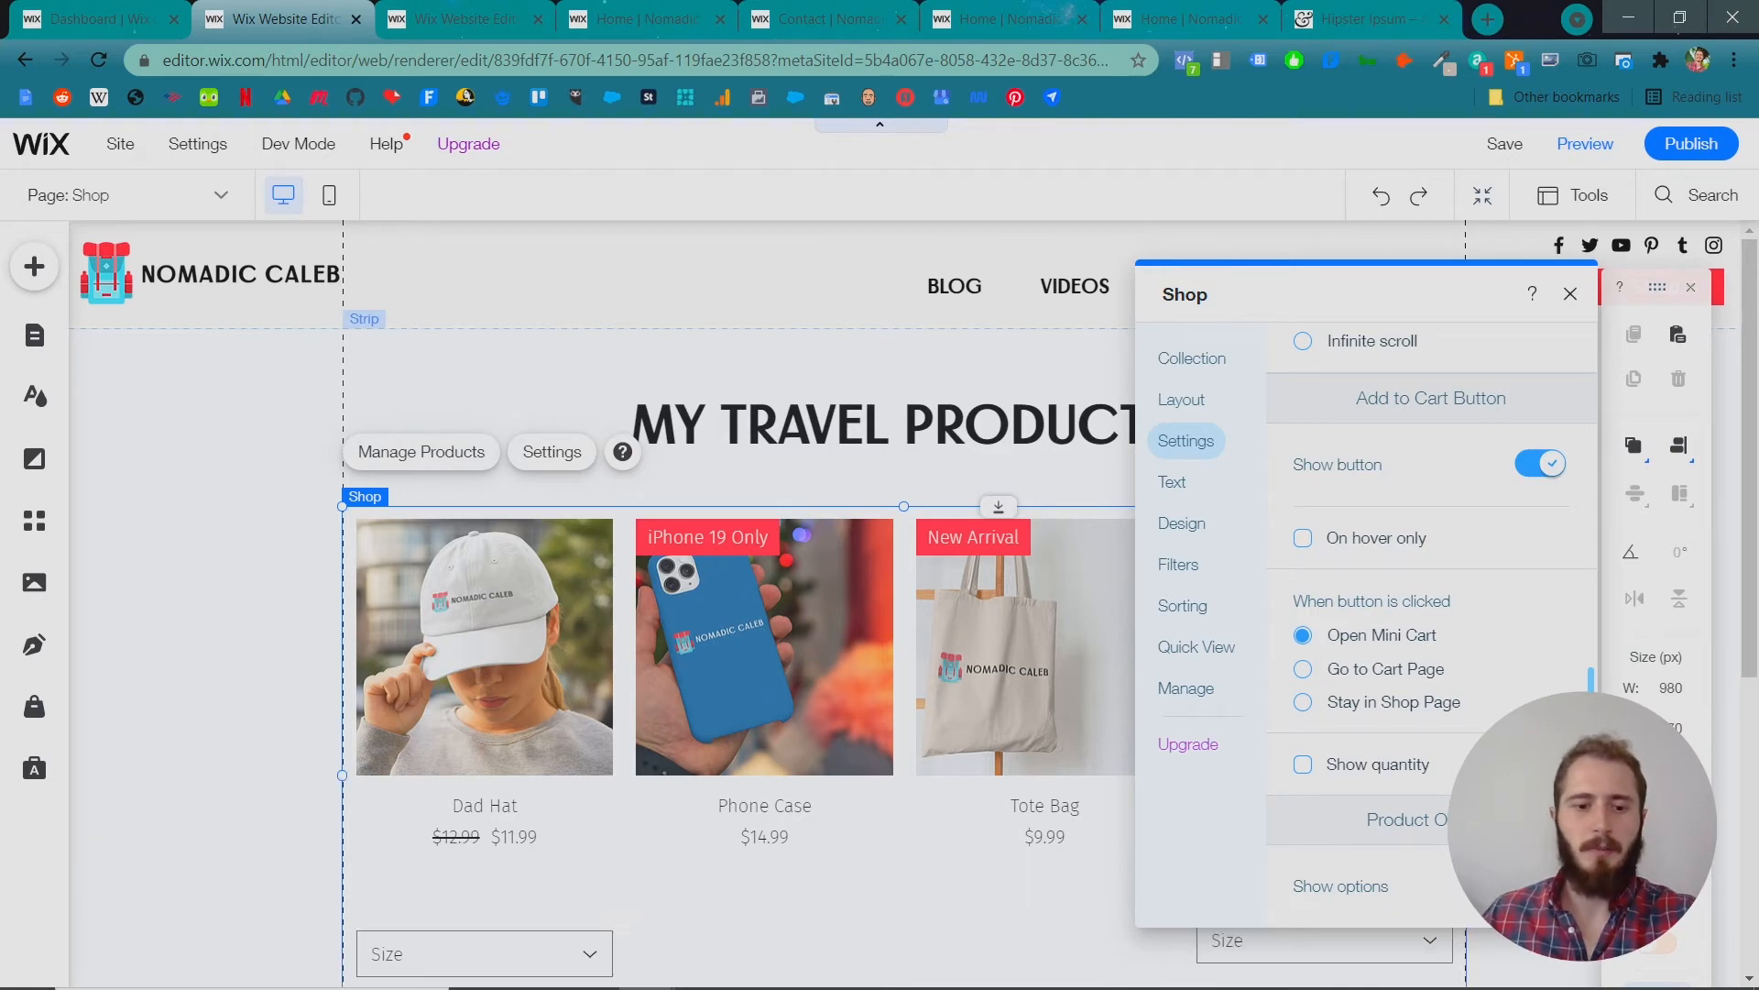
scroll(1047, 785, down, 3)
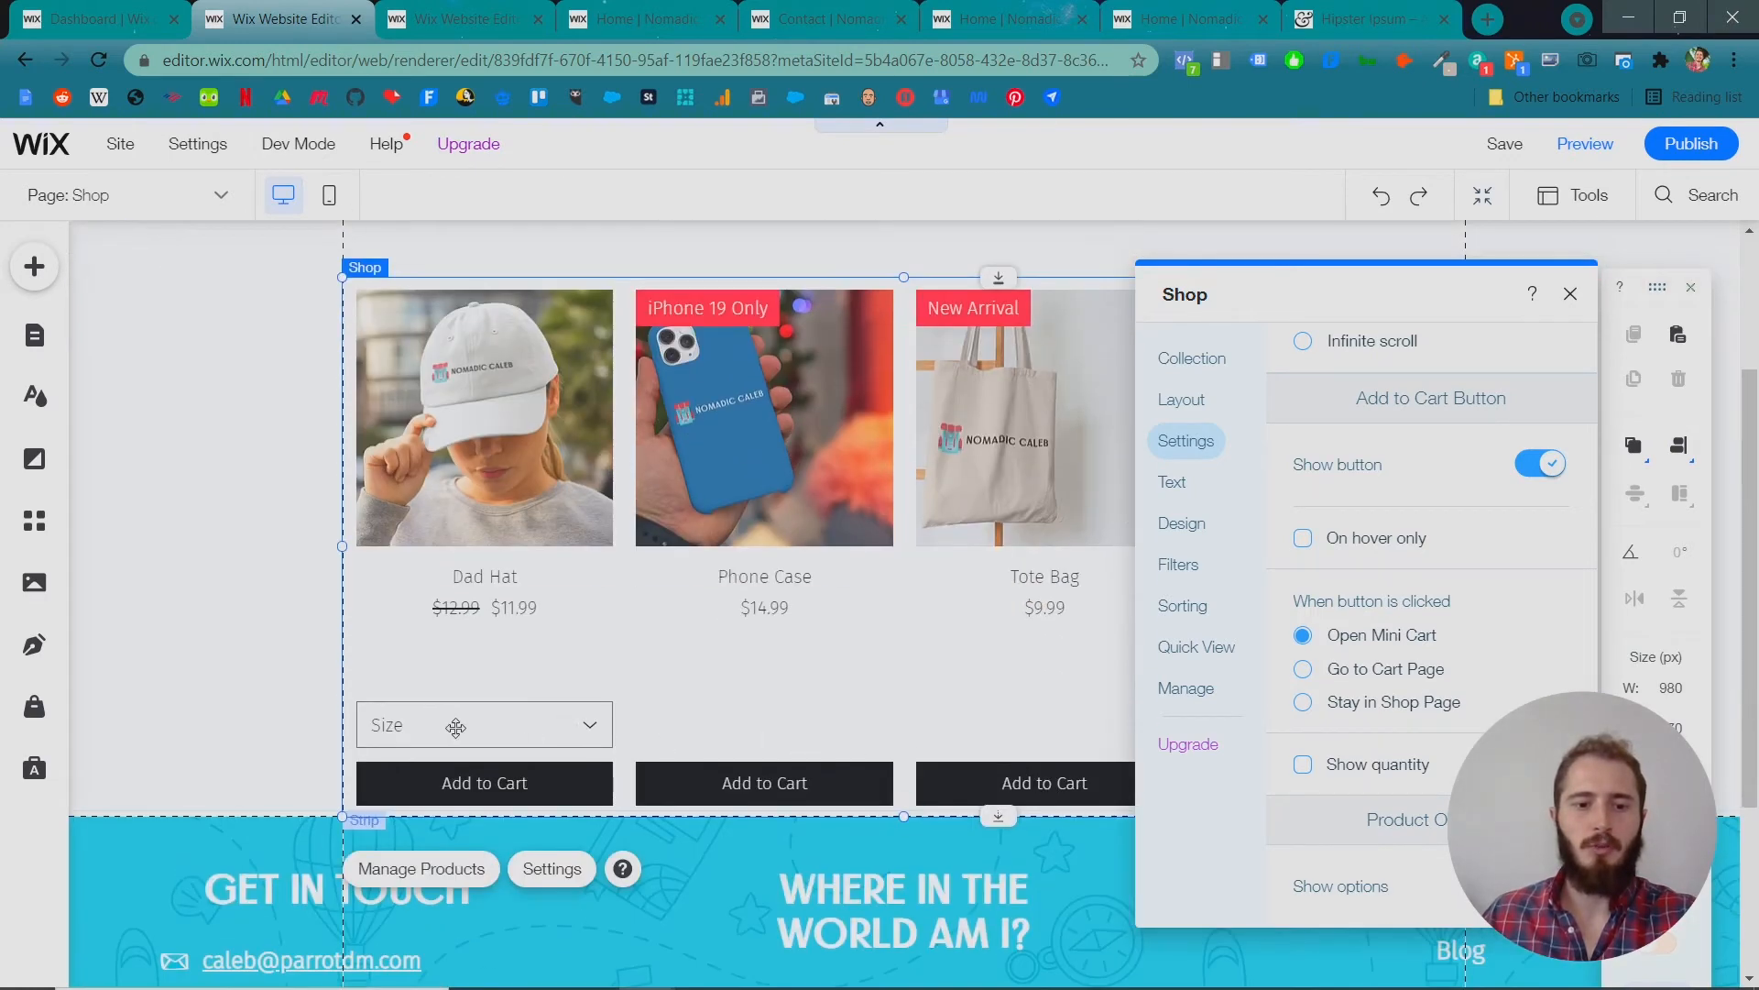
drag(1403, 287, 1326, 281)
scroll(788, 600, up, 1)
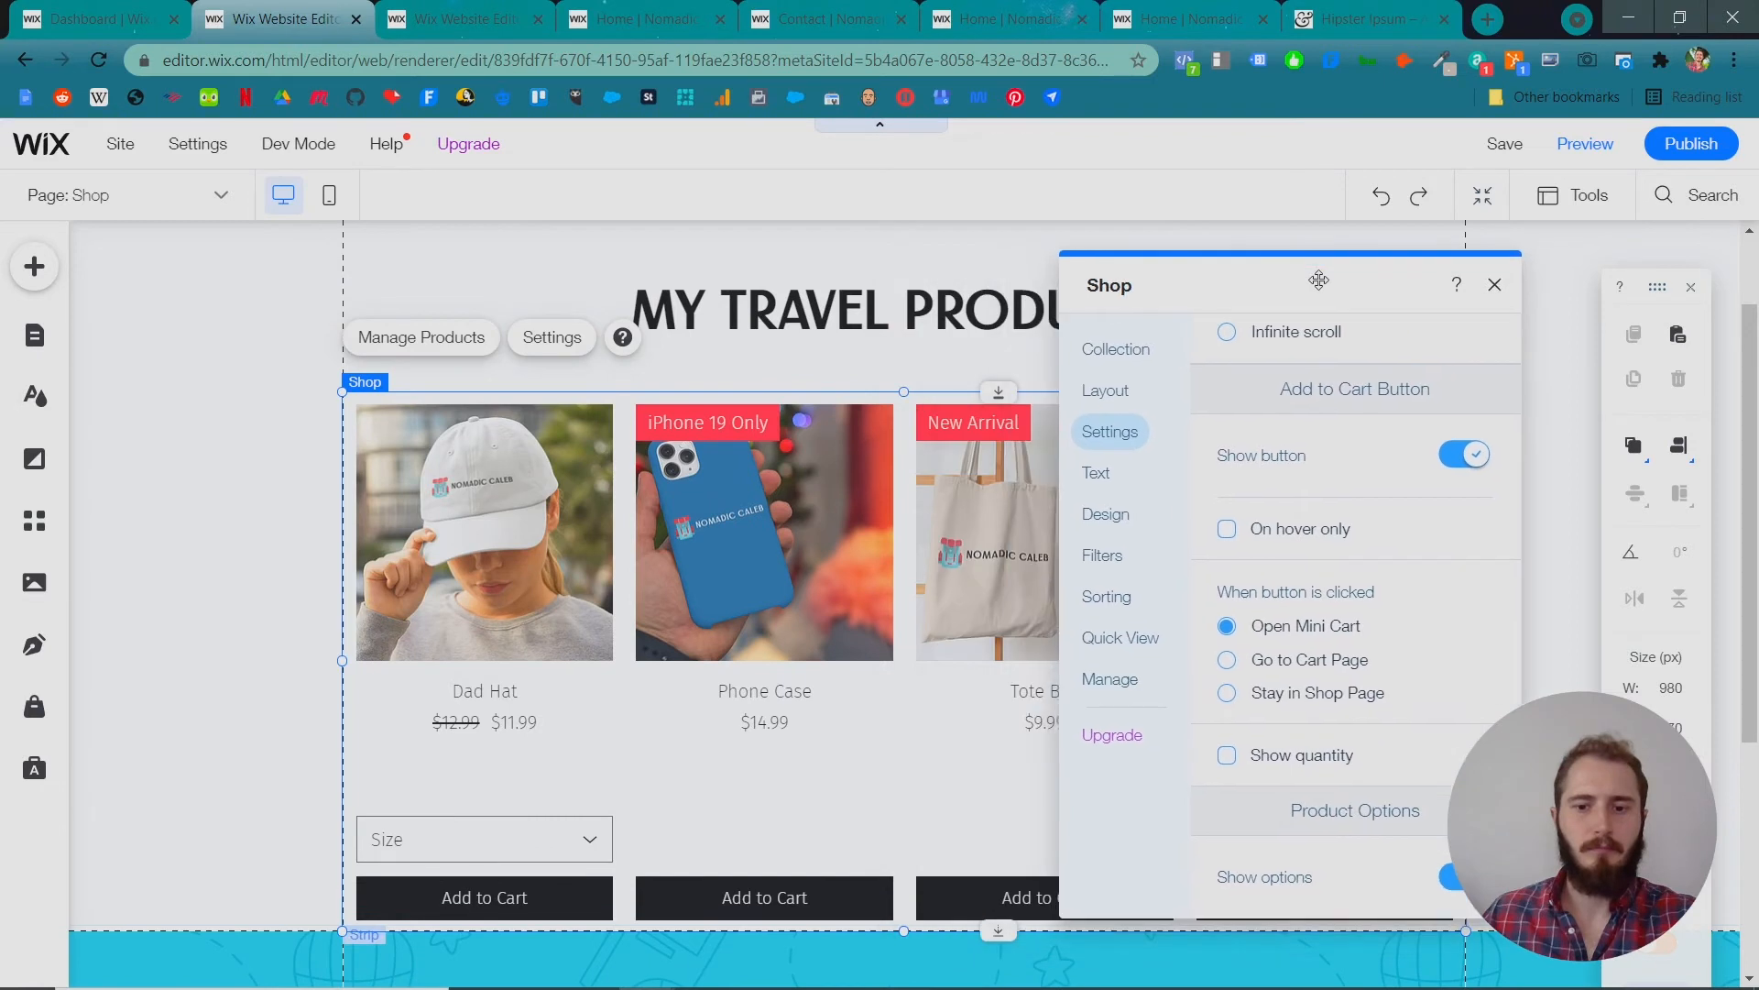
Review the shop gallery's text and design settings, including ribbon, fonts and the button style options.
click(1091, 477)
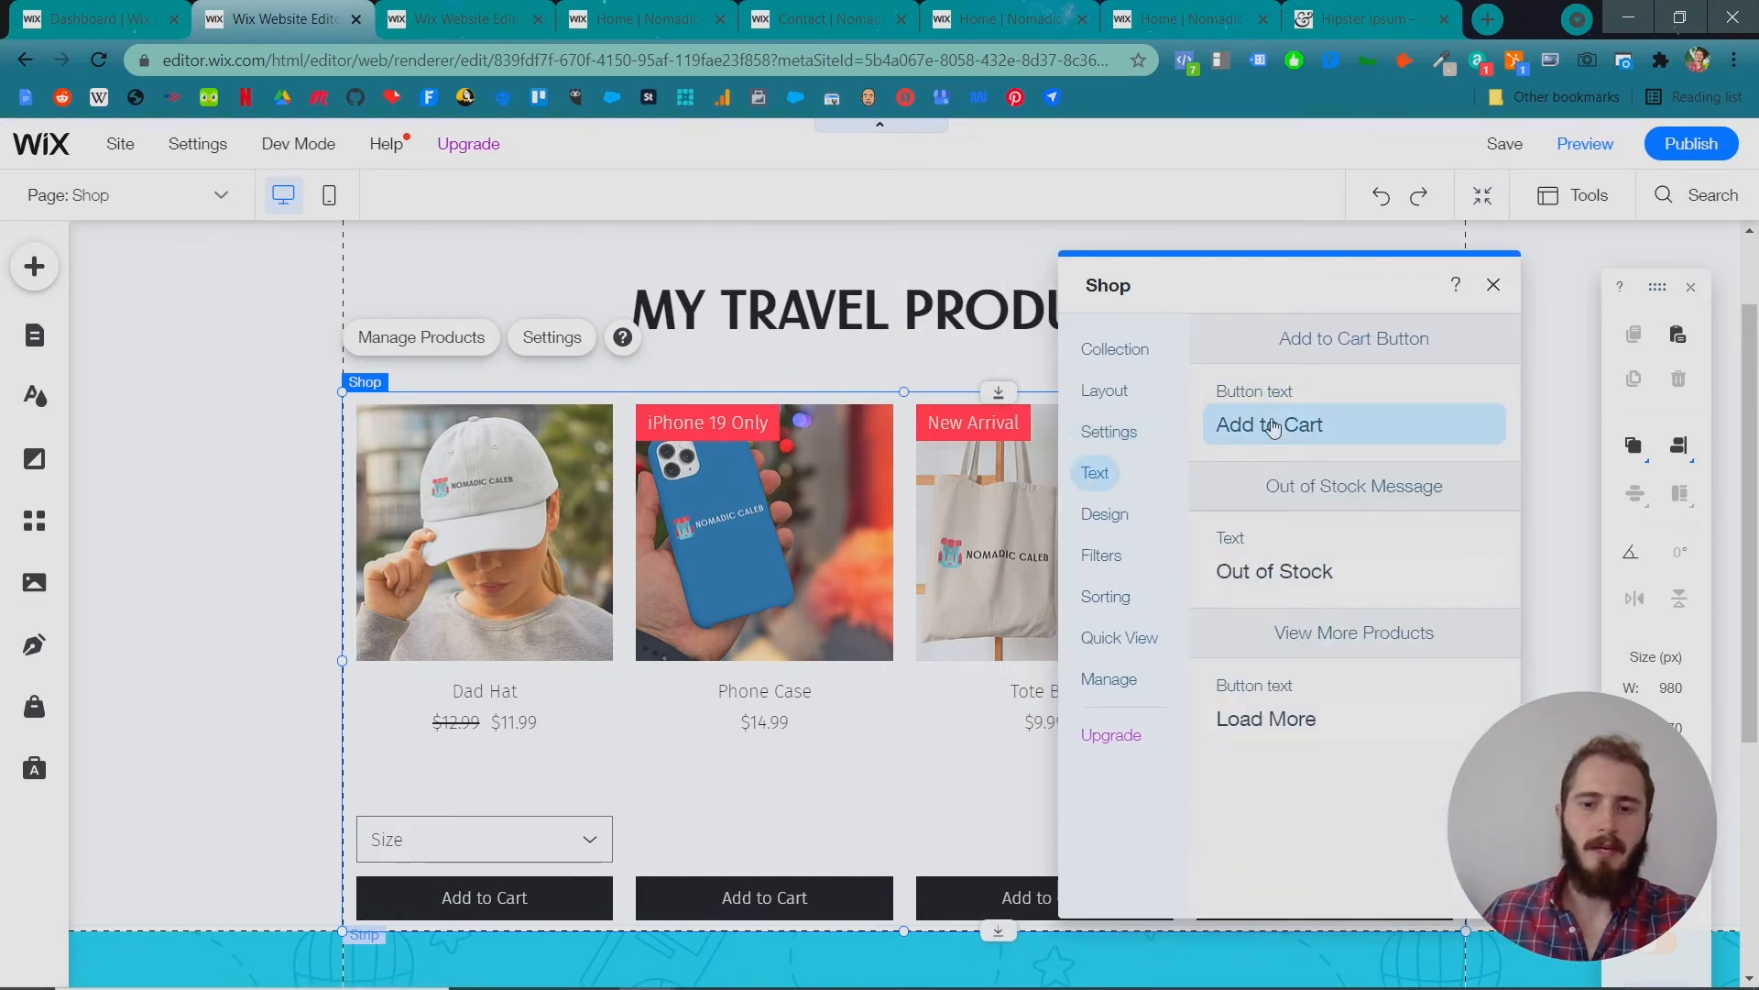
click(1107, 514)
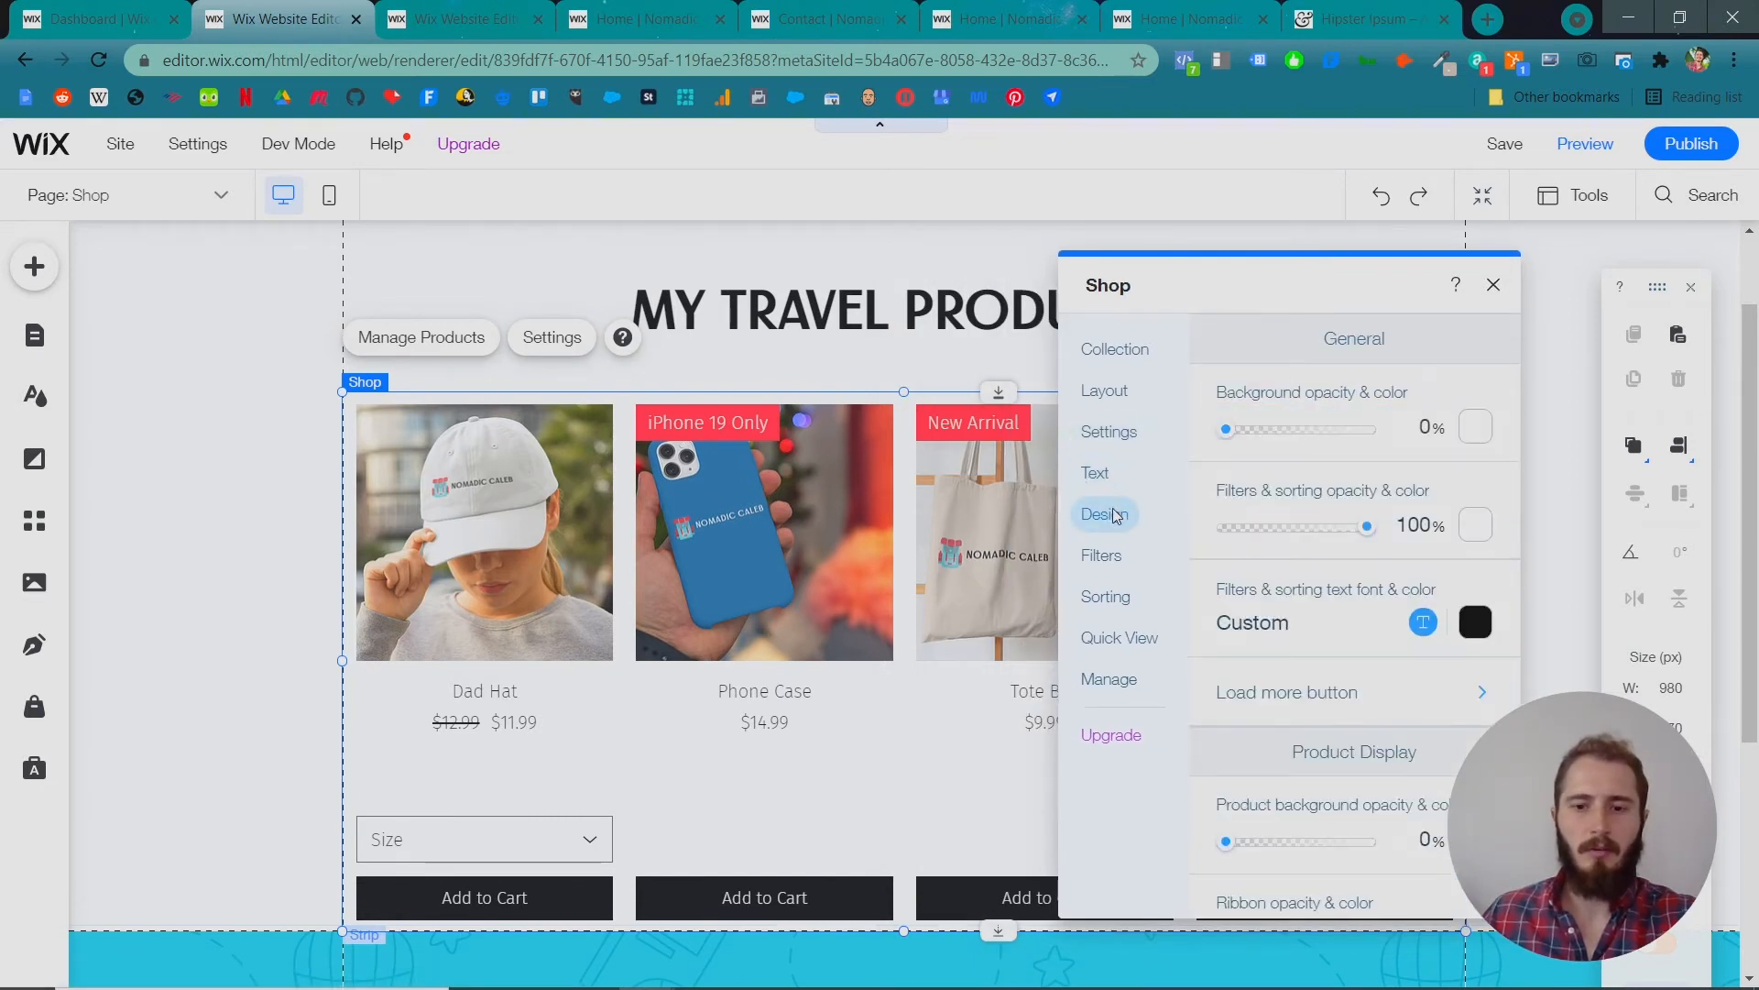
scroll(1481, 630, down, 8)
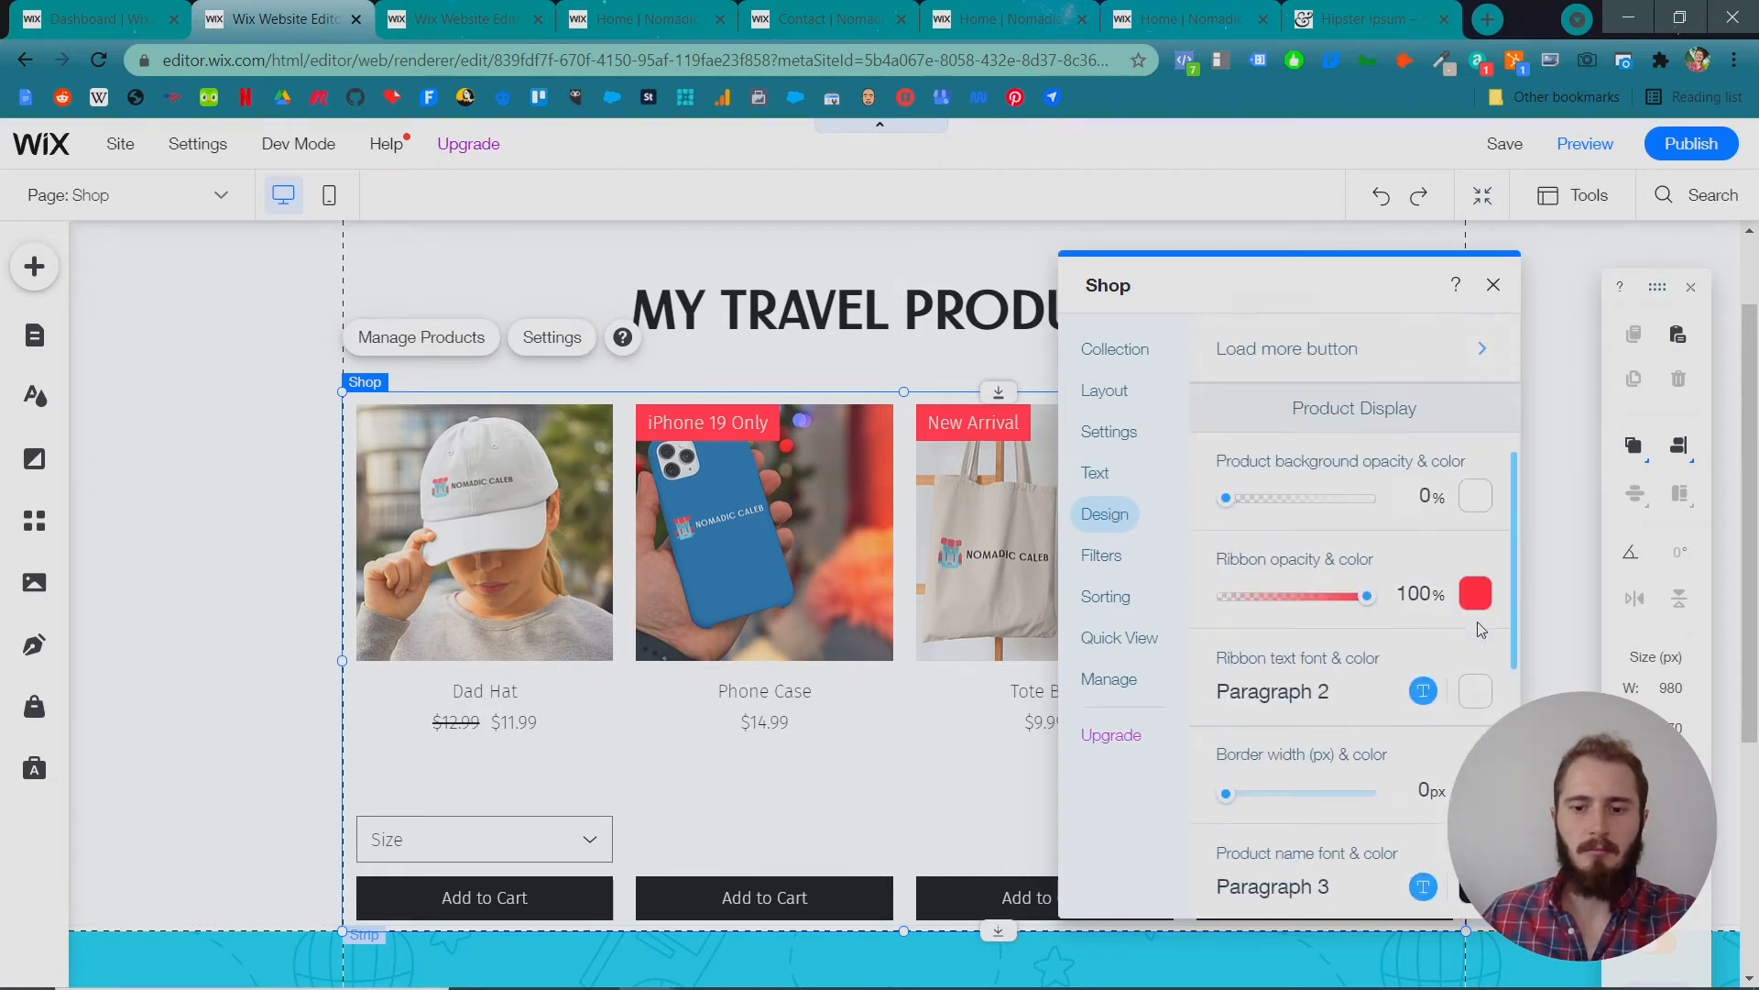
scroll(1479, 629, down, 4)
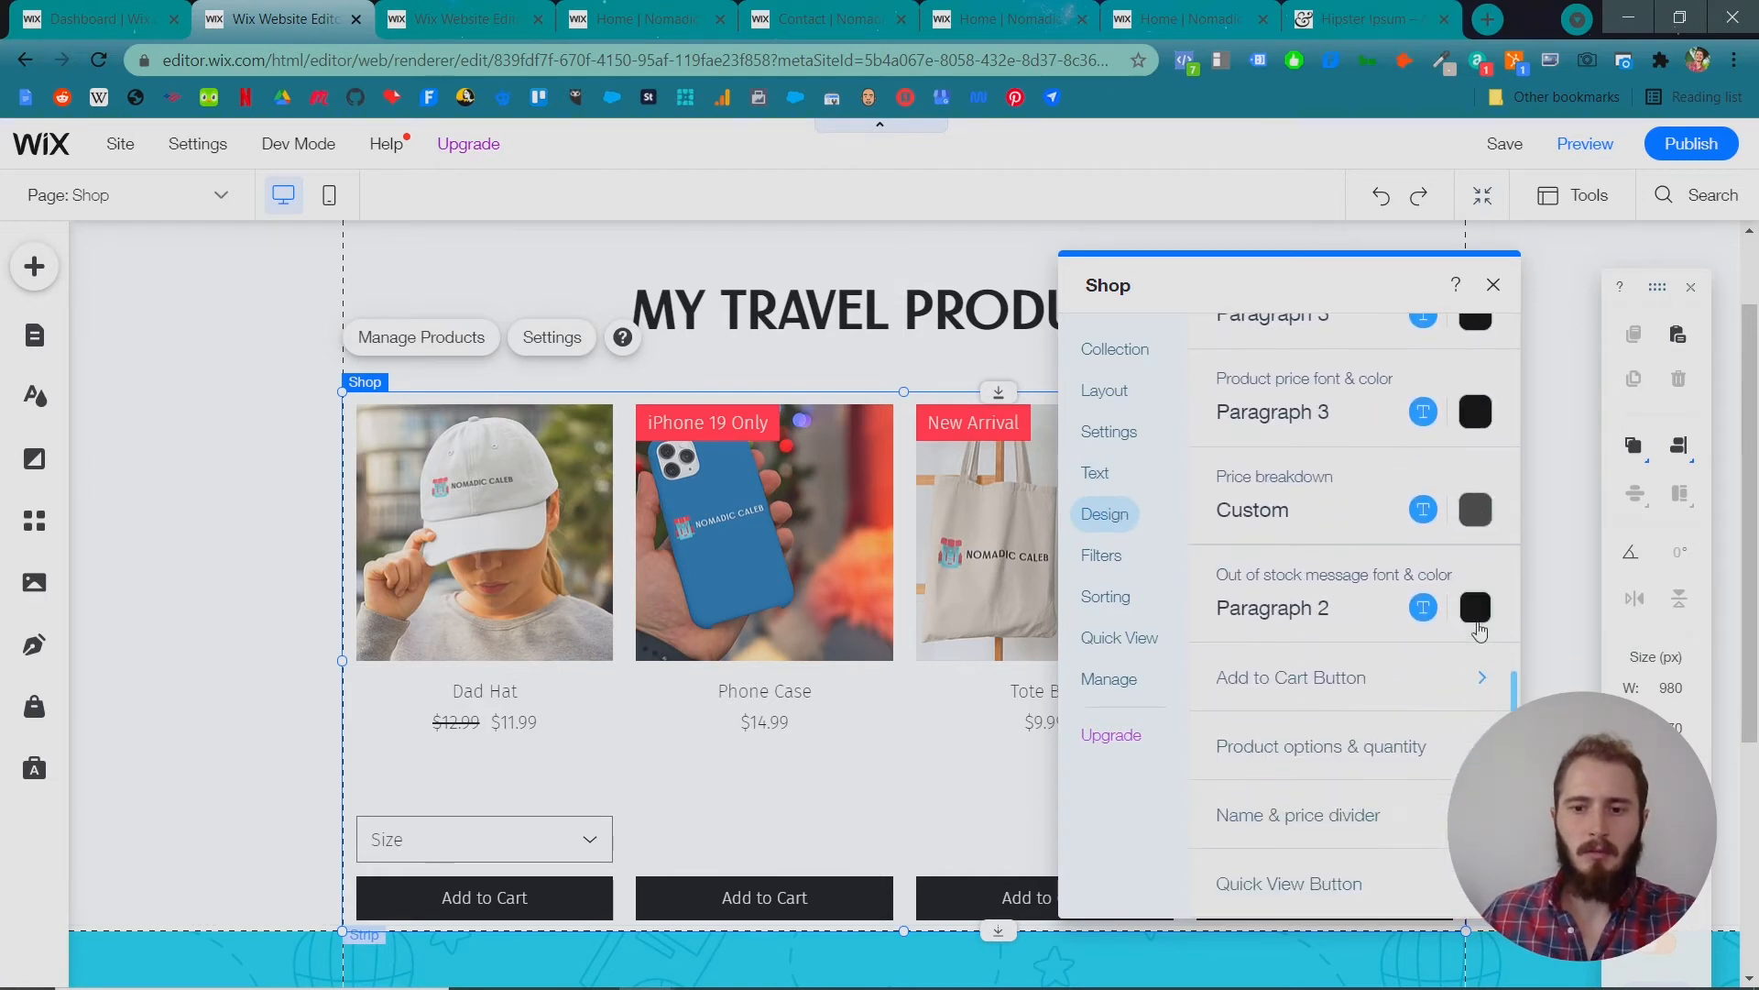
click(1343, 633)
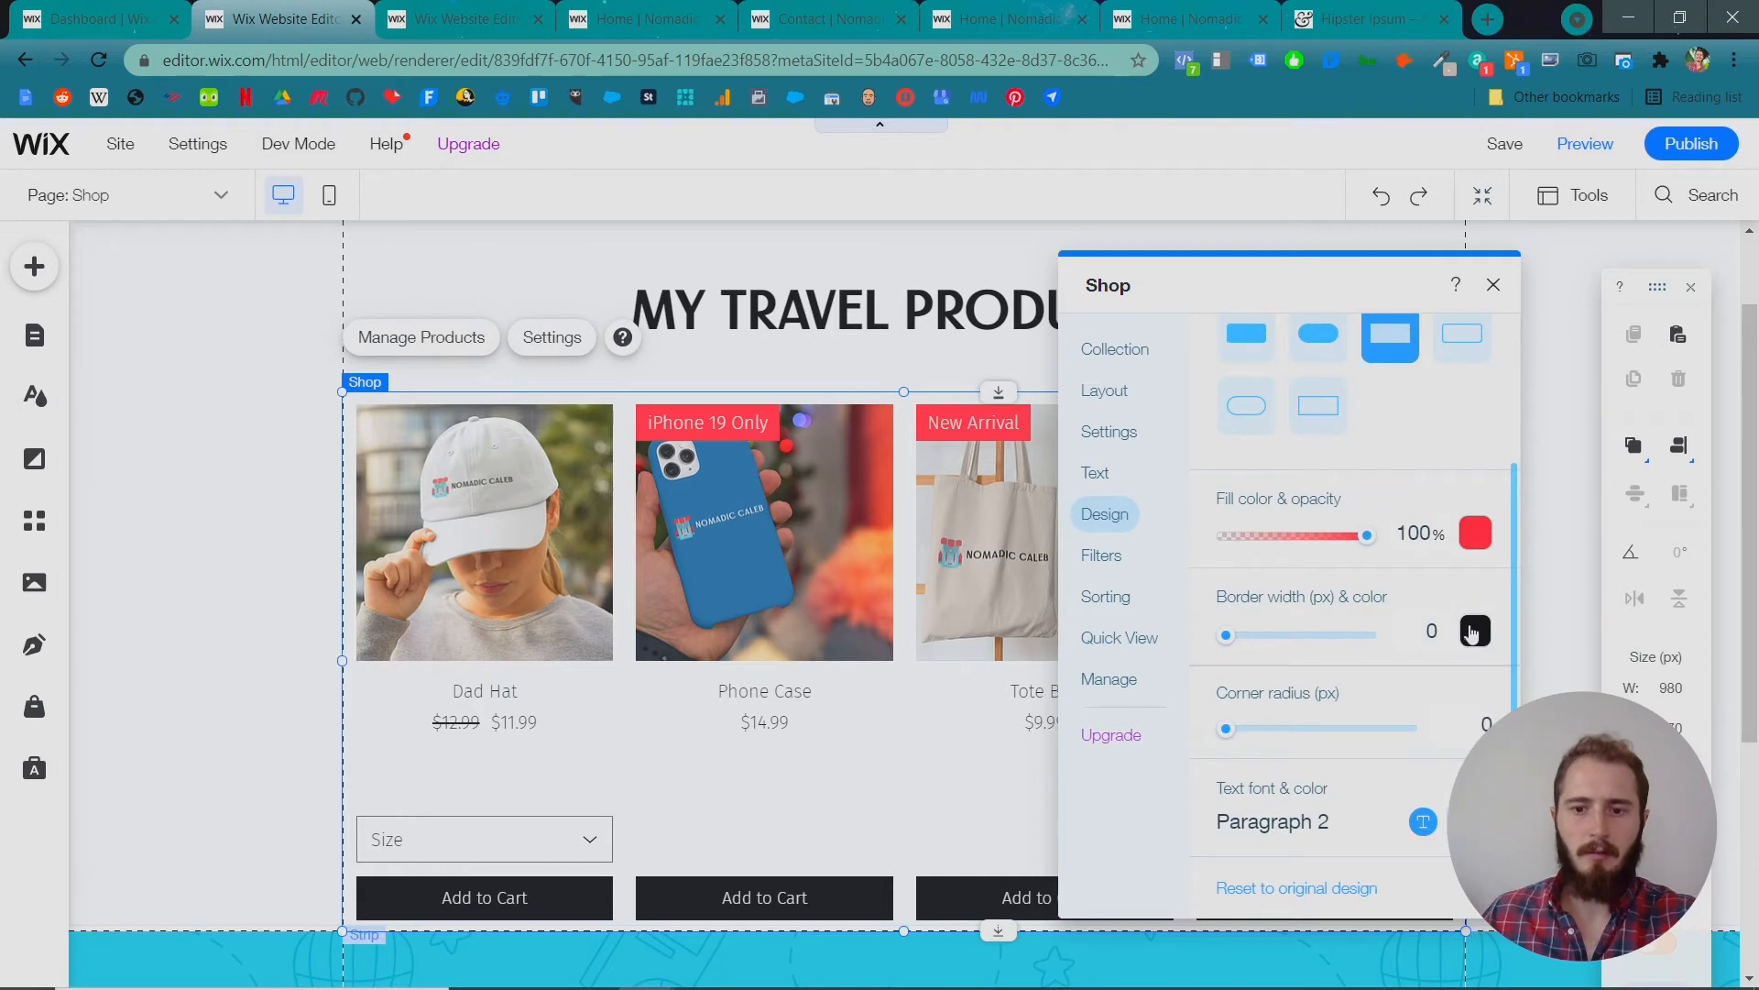
scroll(1306, 678, up, 2)
scroll(761, 711, up, 2)
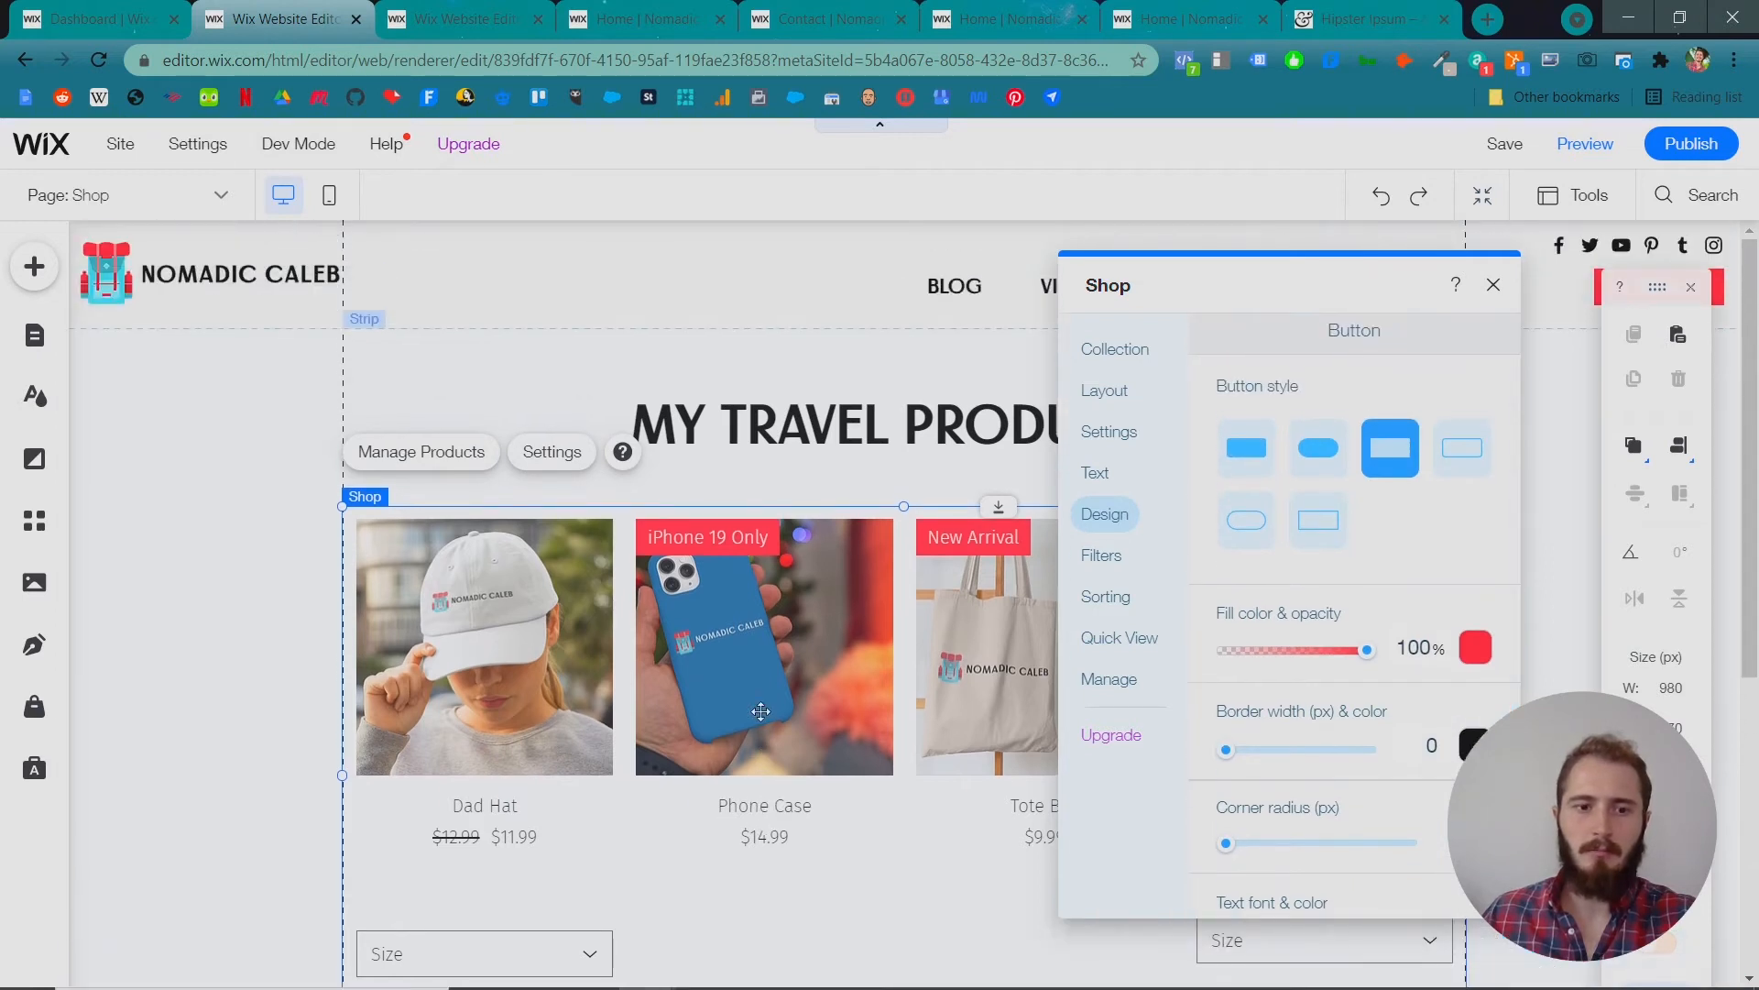
Show filters in the shop gallery and check how they sit beside the products.
click(1083, 556)
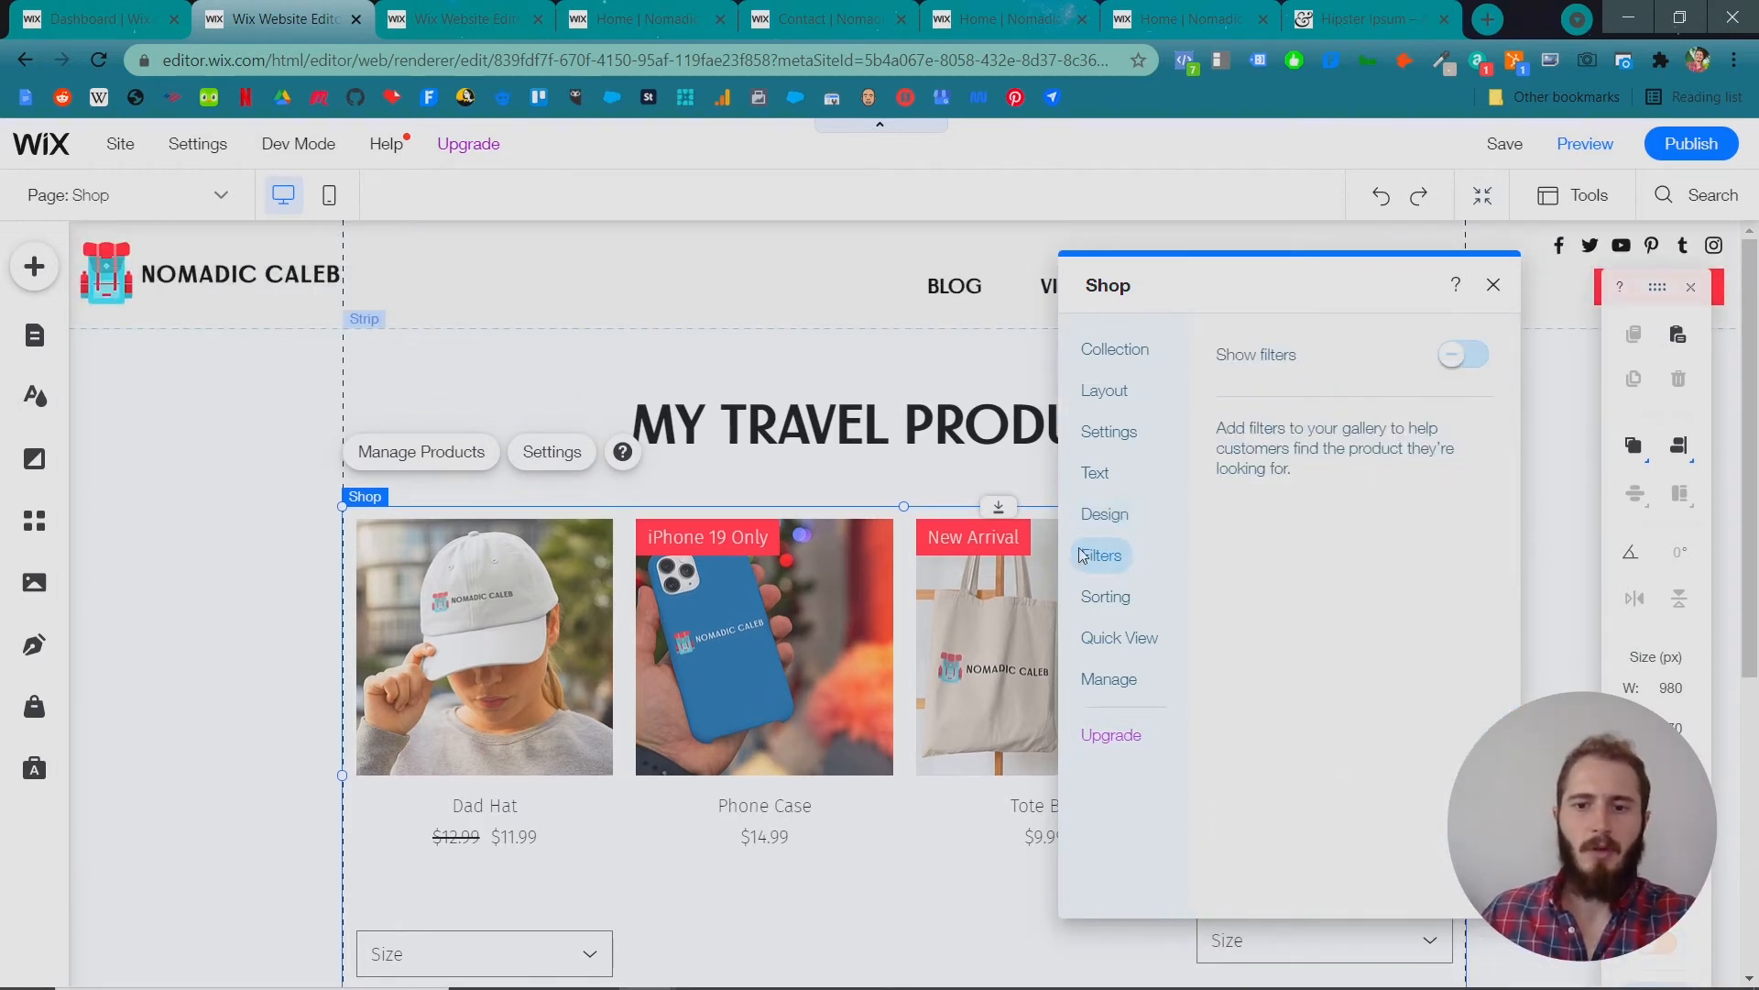
click(1471, 356)
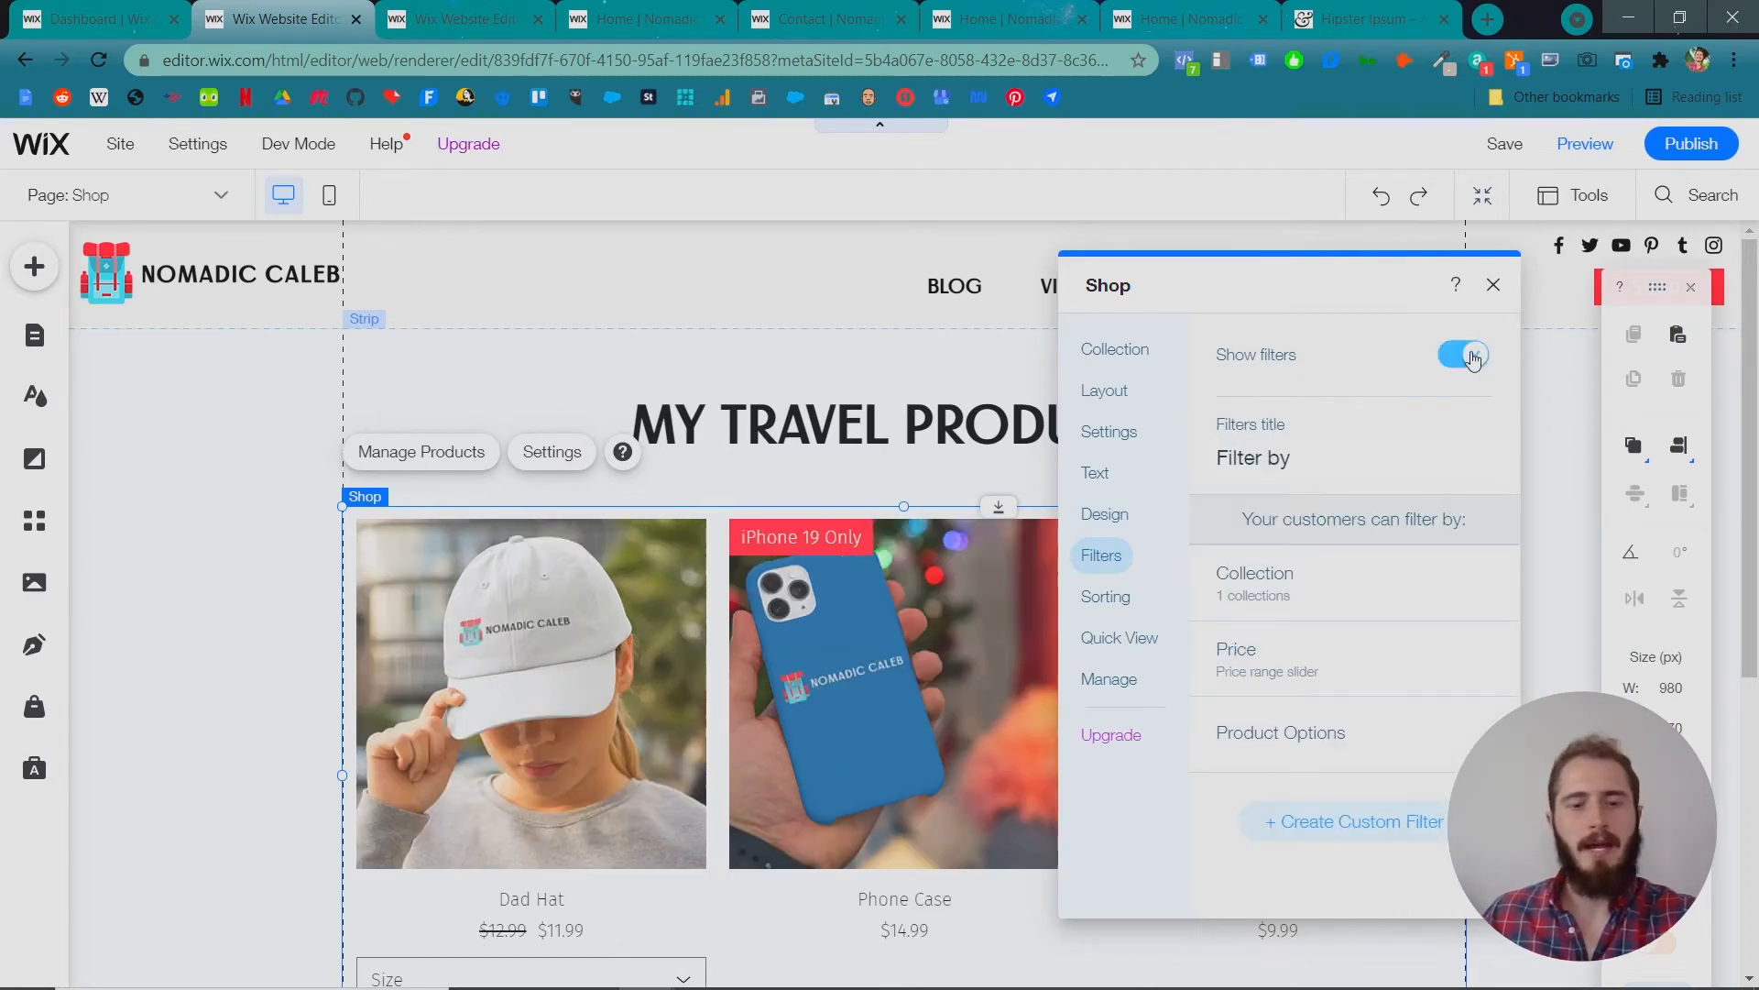
scroll(667, 548, down, 2)
scroll(667, 548, down, 1)
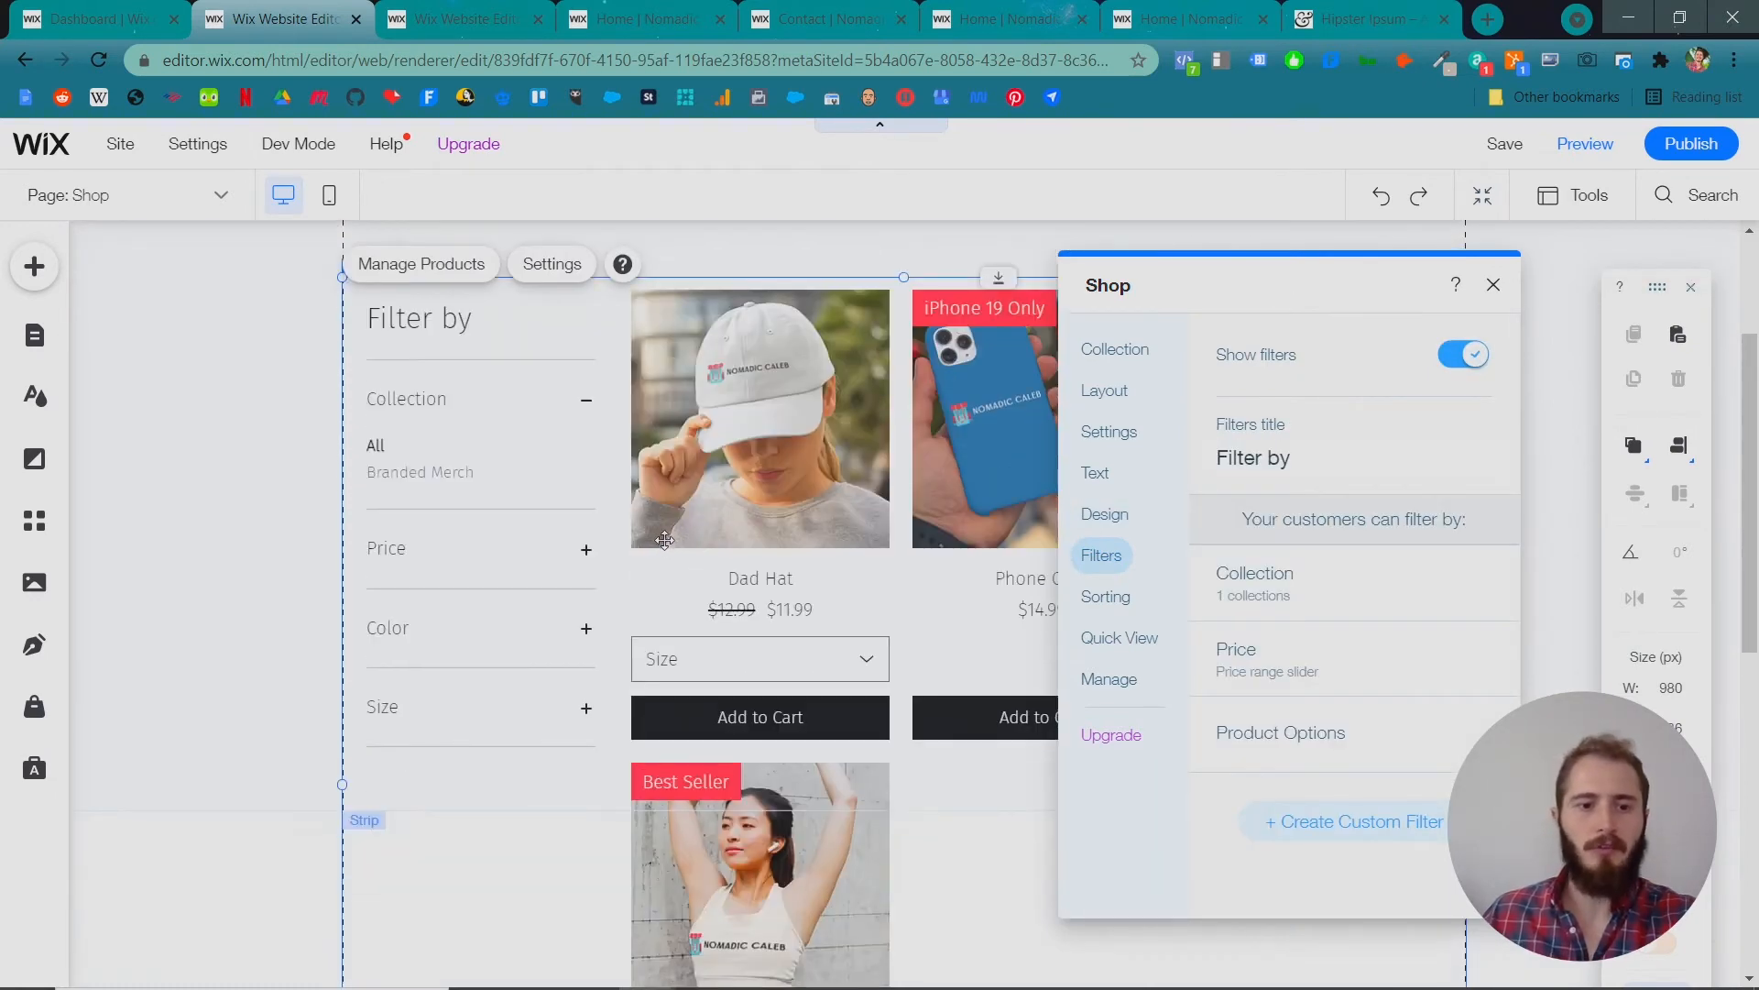
scroll(660, 534, up, 2)
scroll(660, 534, up, 2)
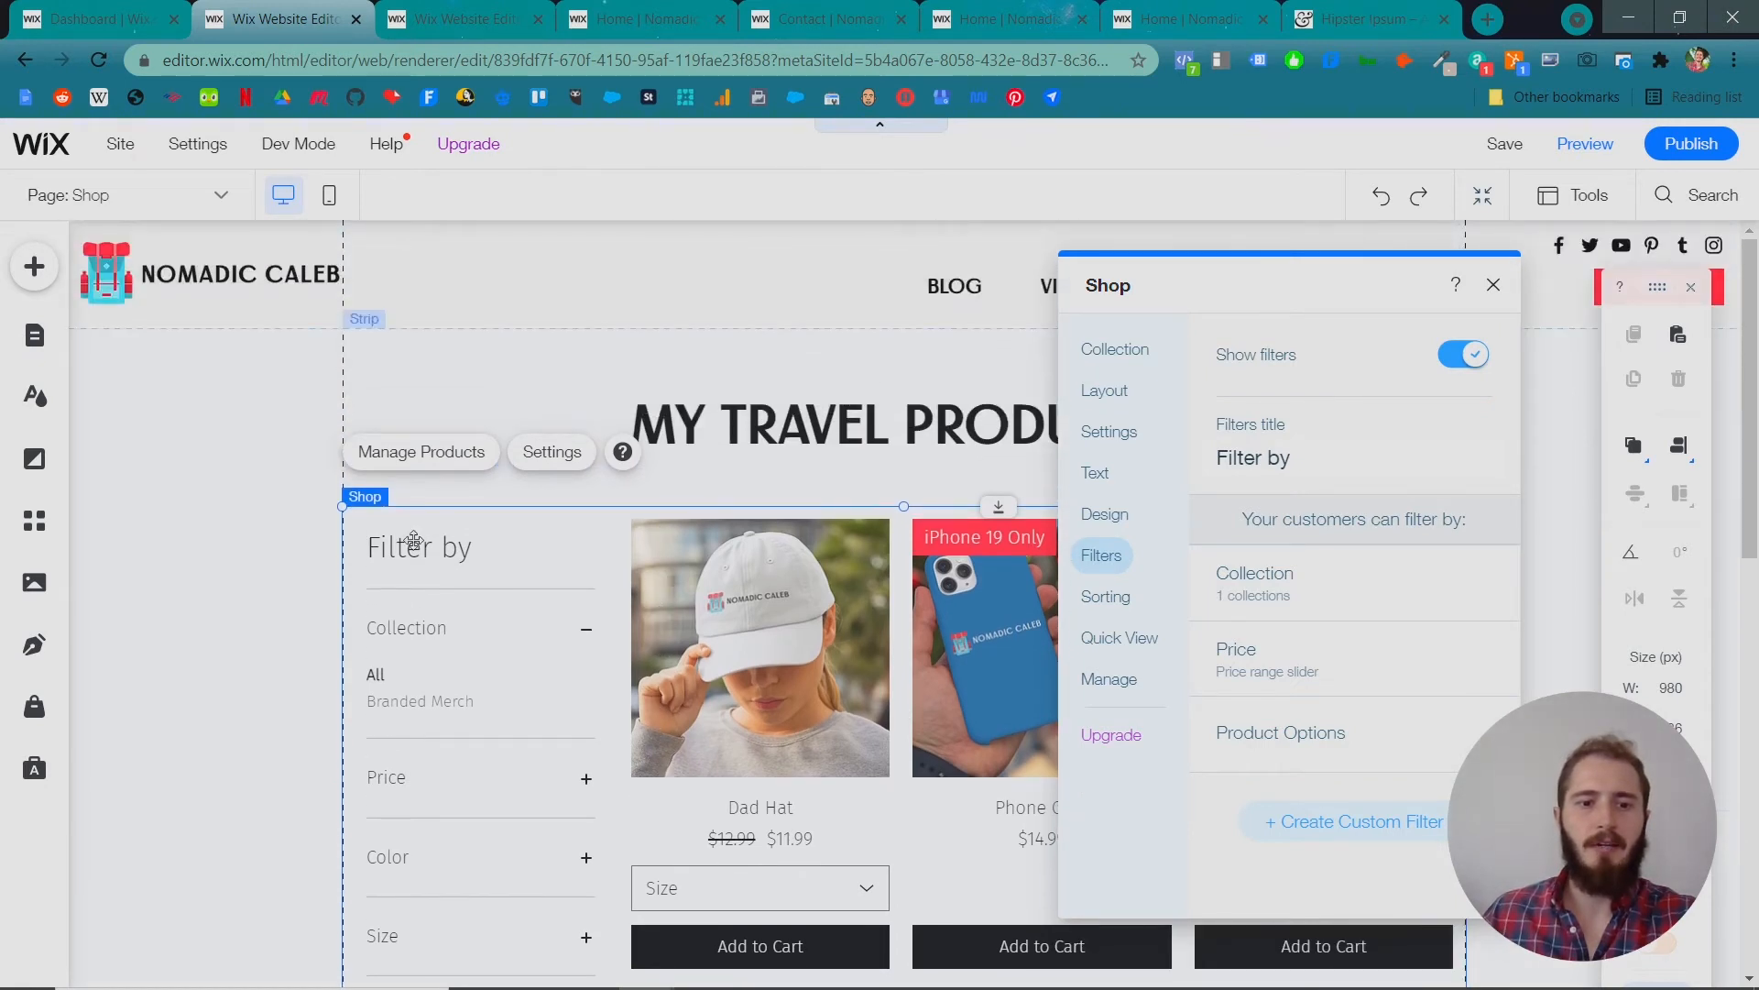
scroll(413, 541, down, 2)
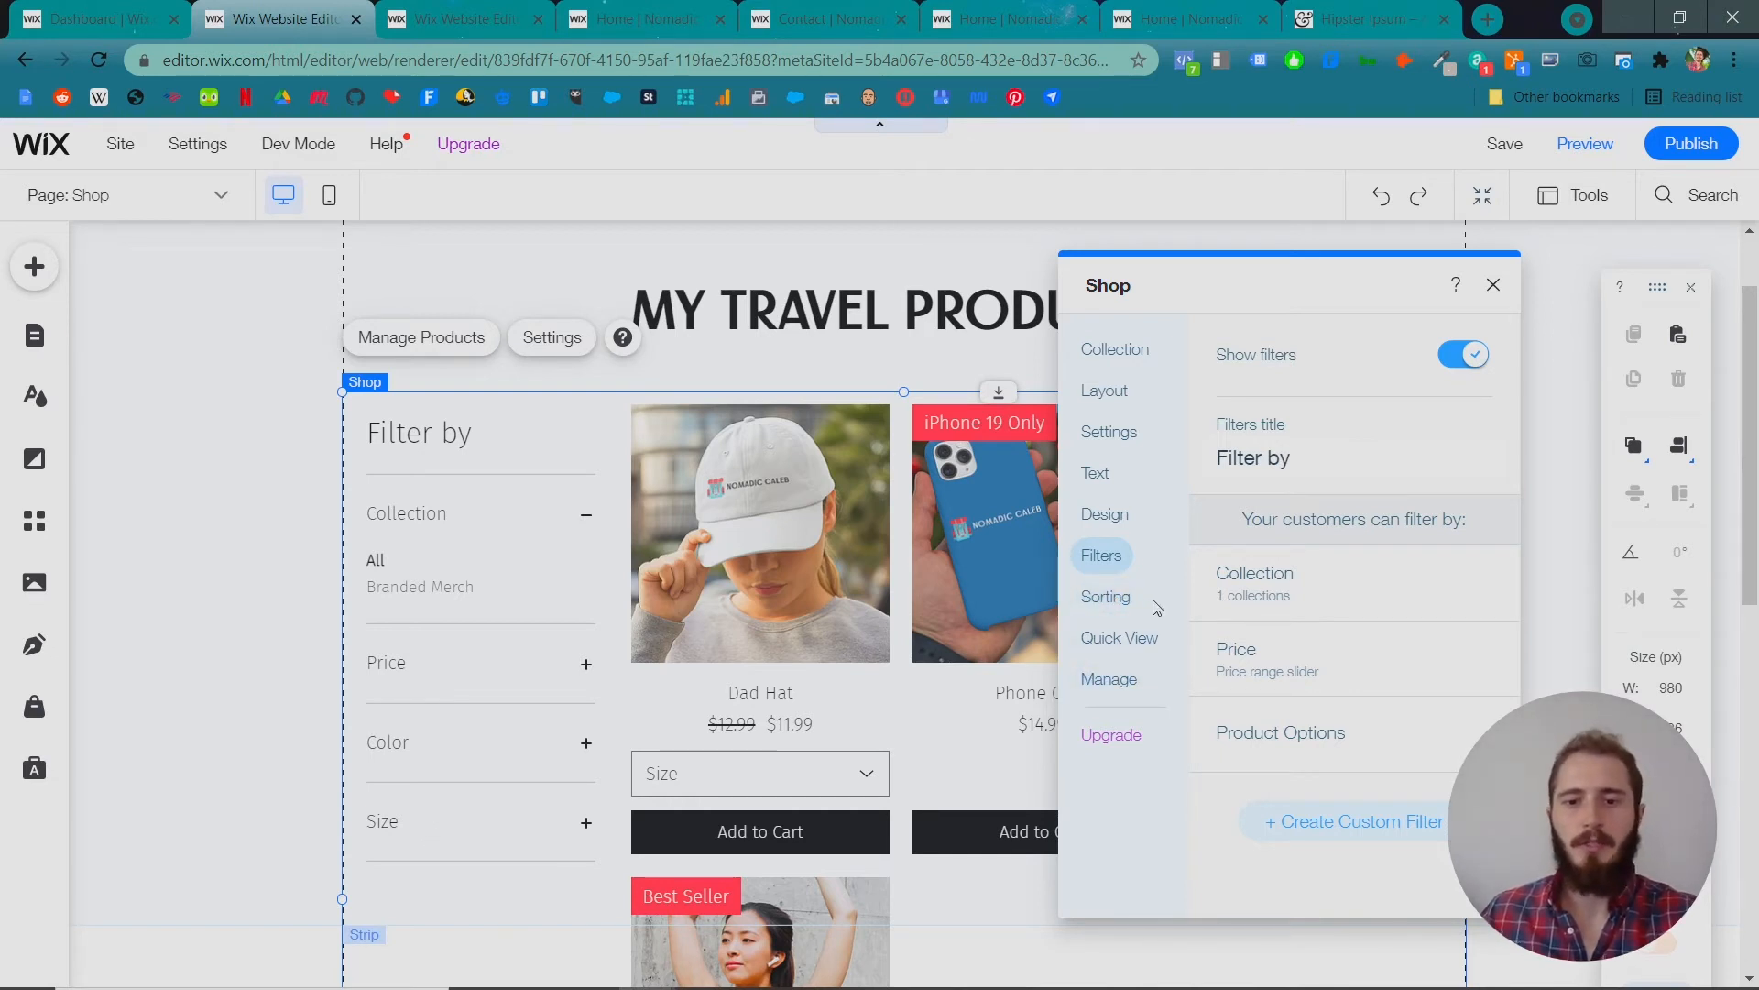
Show sorting options in the shop gallery, moving the settings window aside to check the Sort by field.
click(1106, 597)
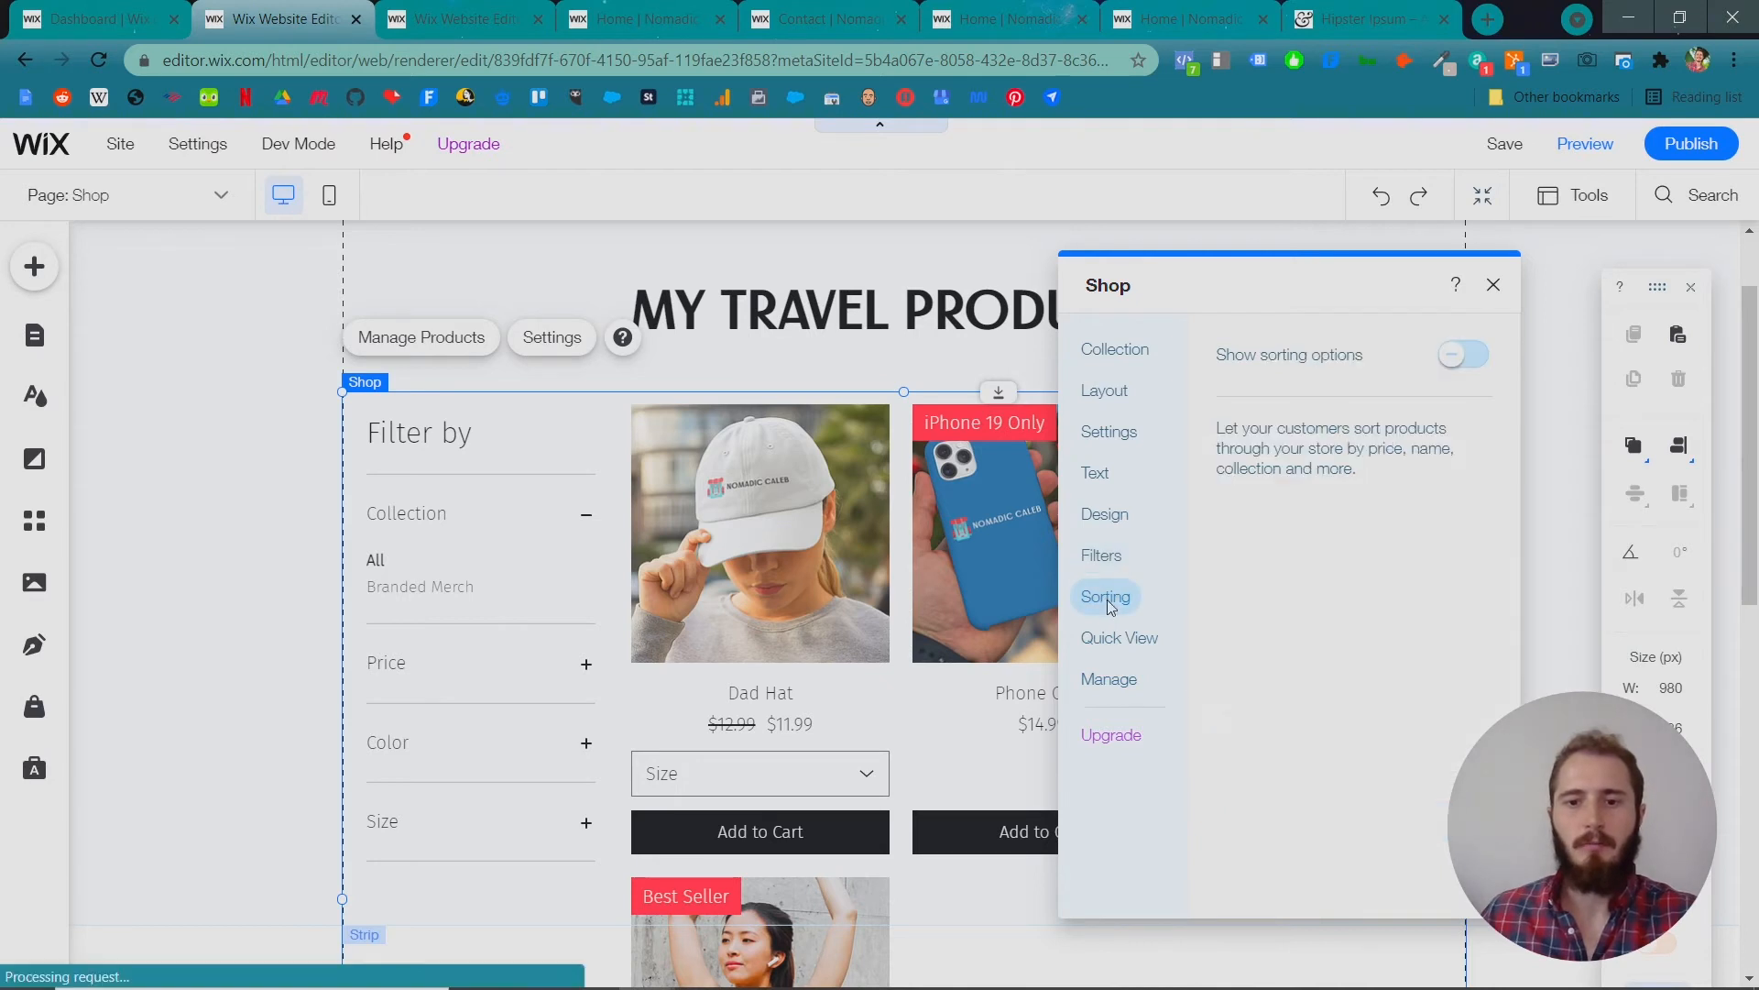
click(1471, 359)
drag(756, 354, 659, 357)
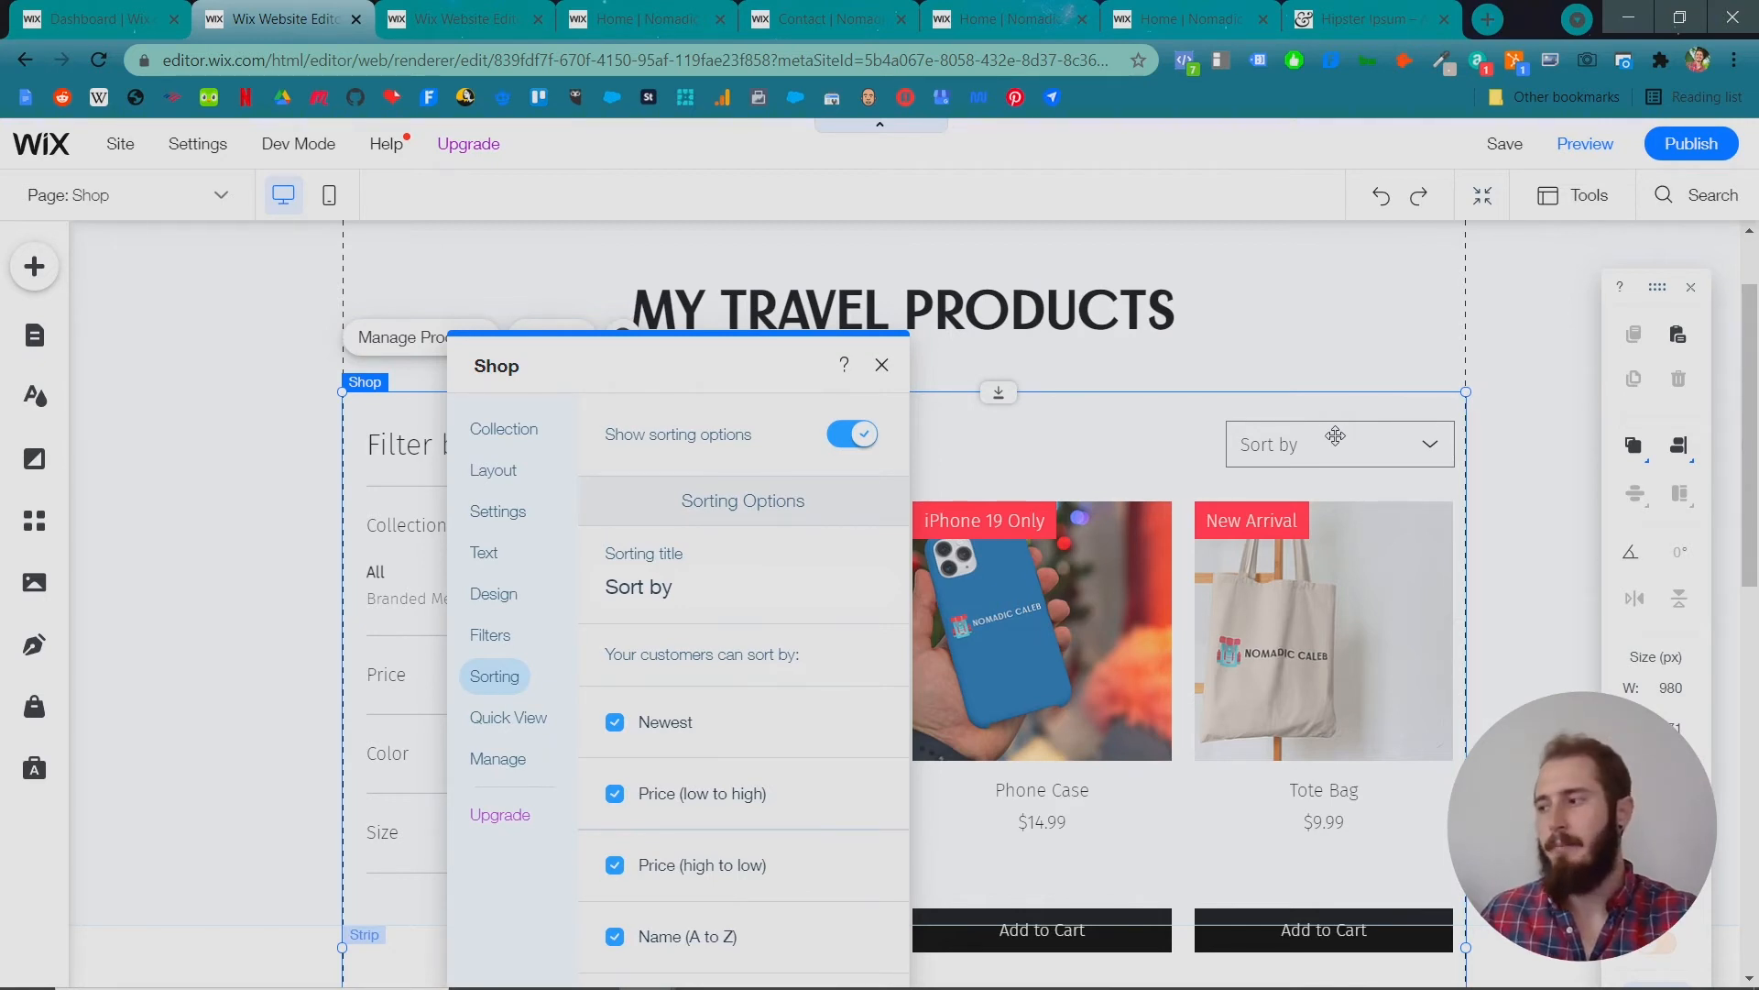
drag(727, 366, 1049, 368)
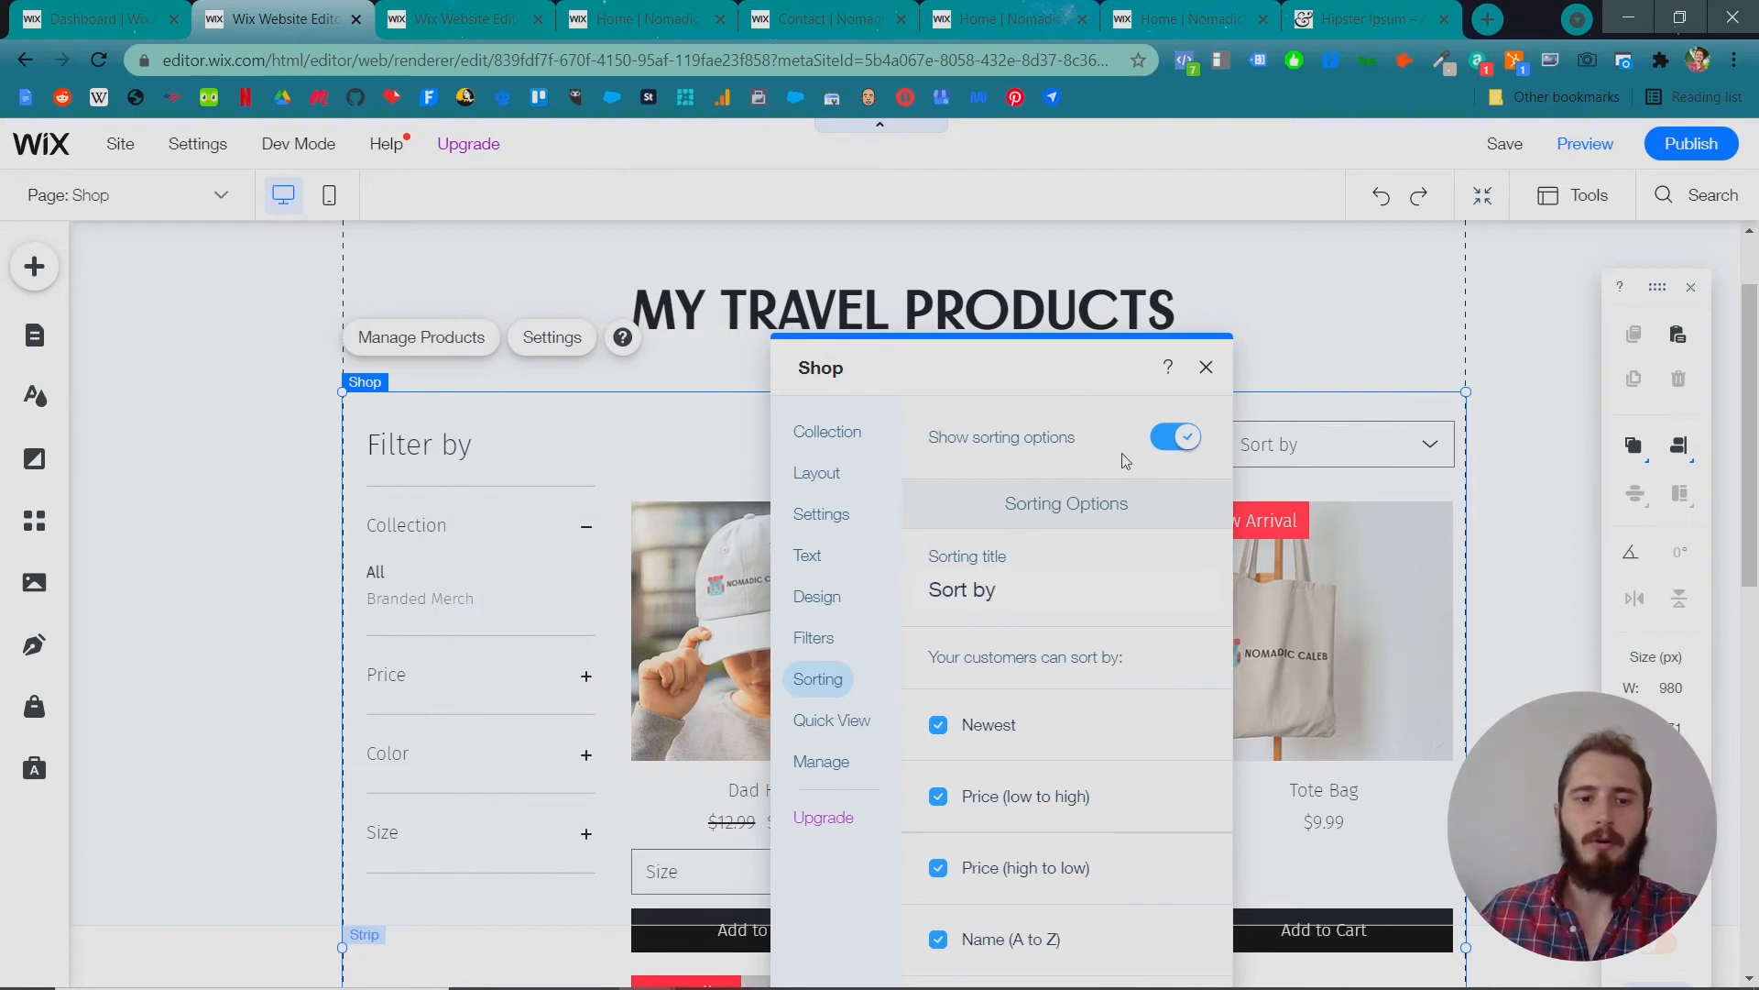
drag(1001, 368, 1006, 286)
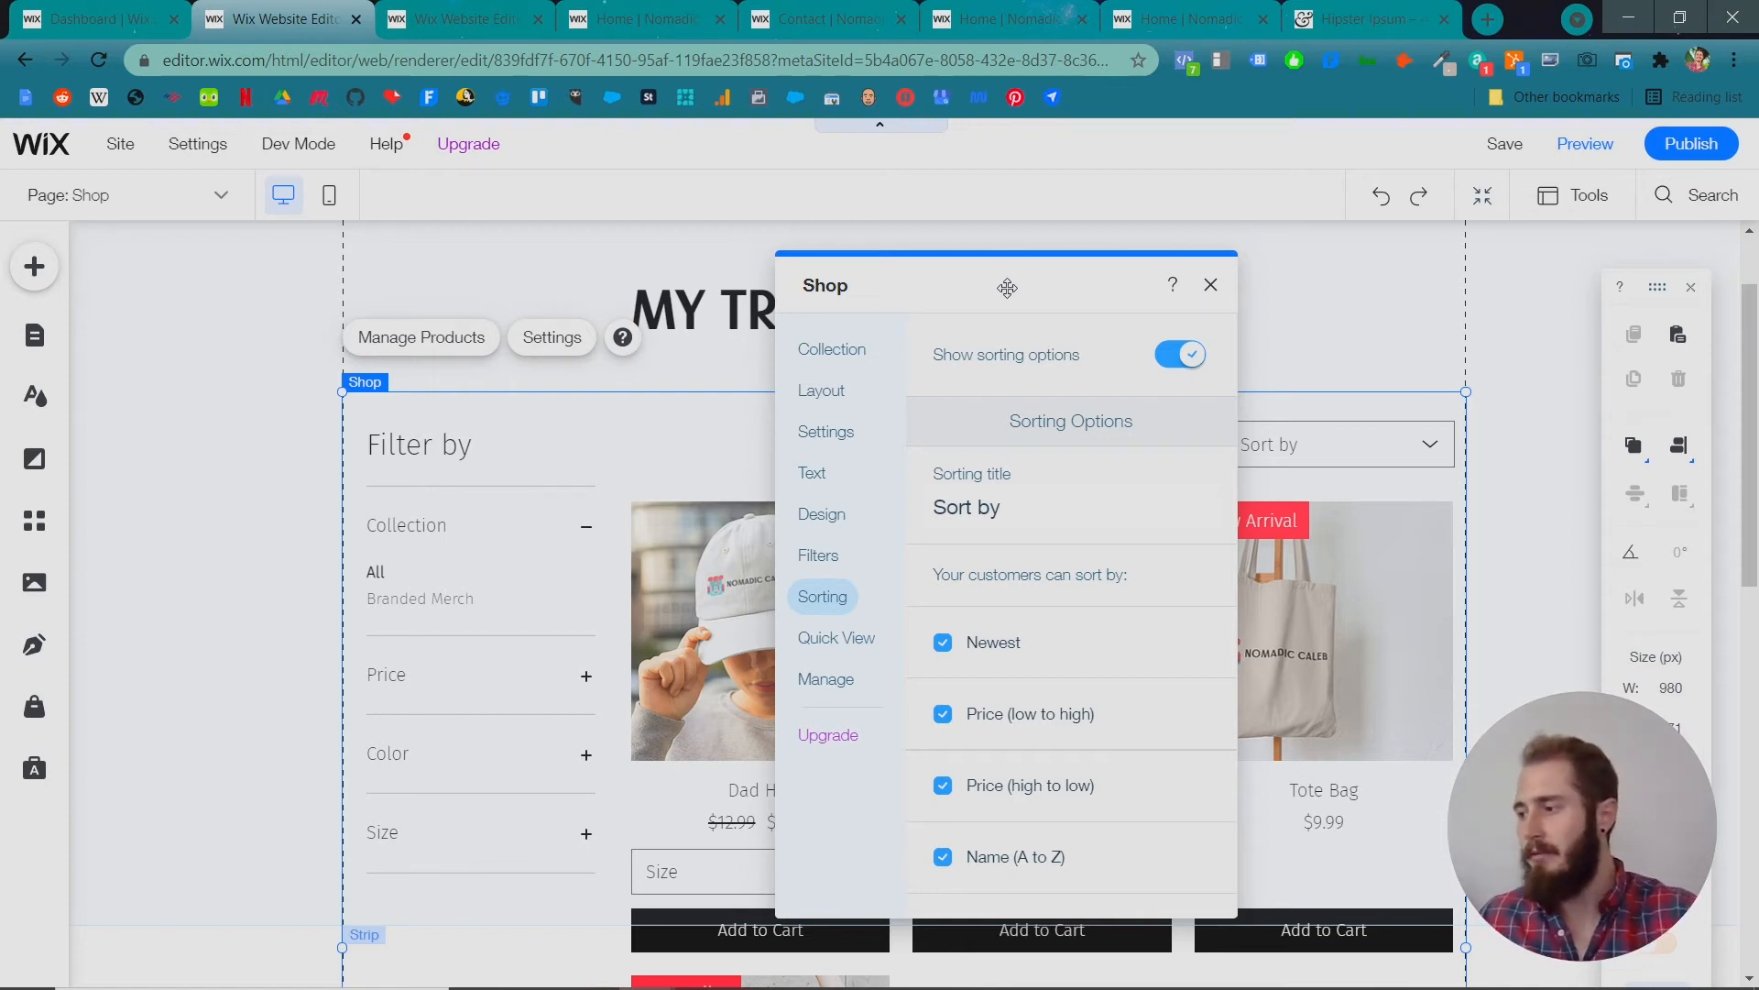
Review the gallery's Quick View and Manage settings, and close the settings window.
click(852, 637)
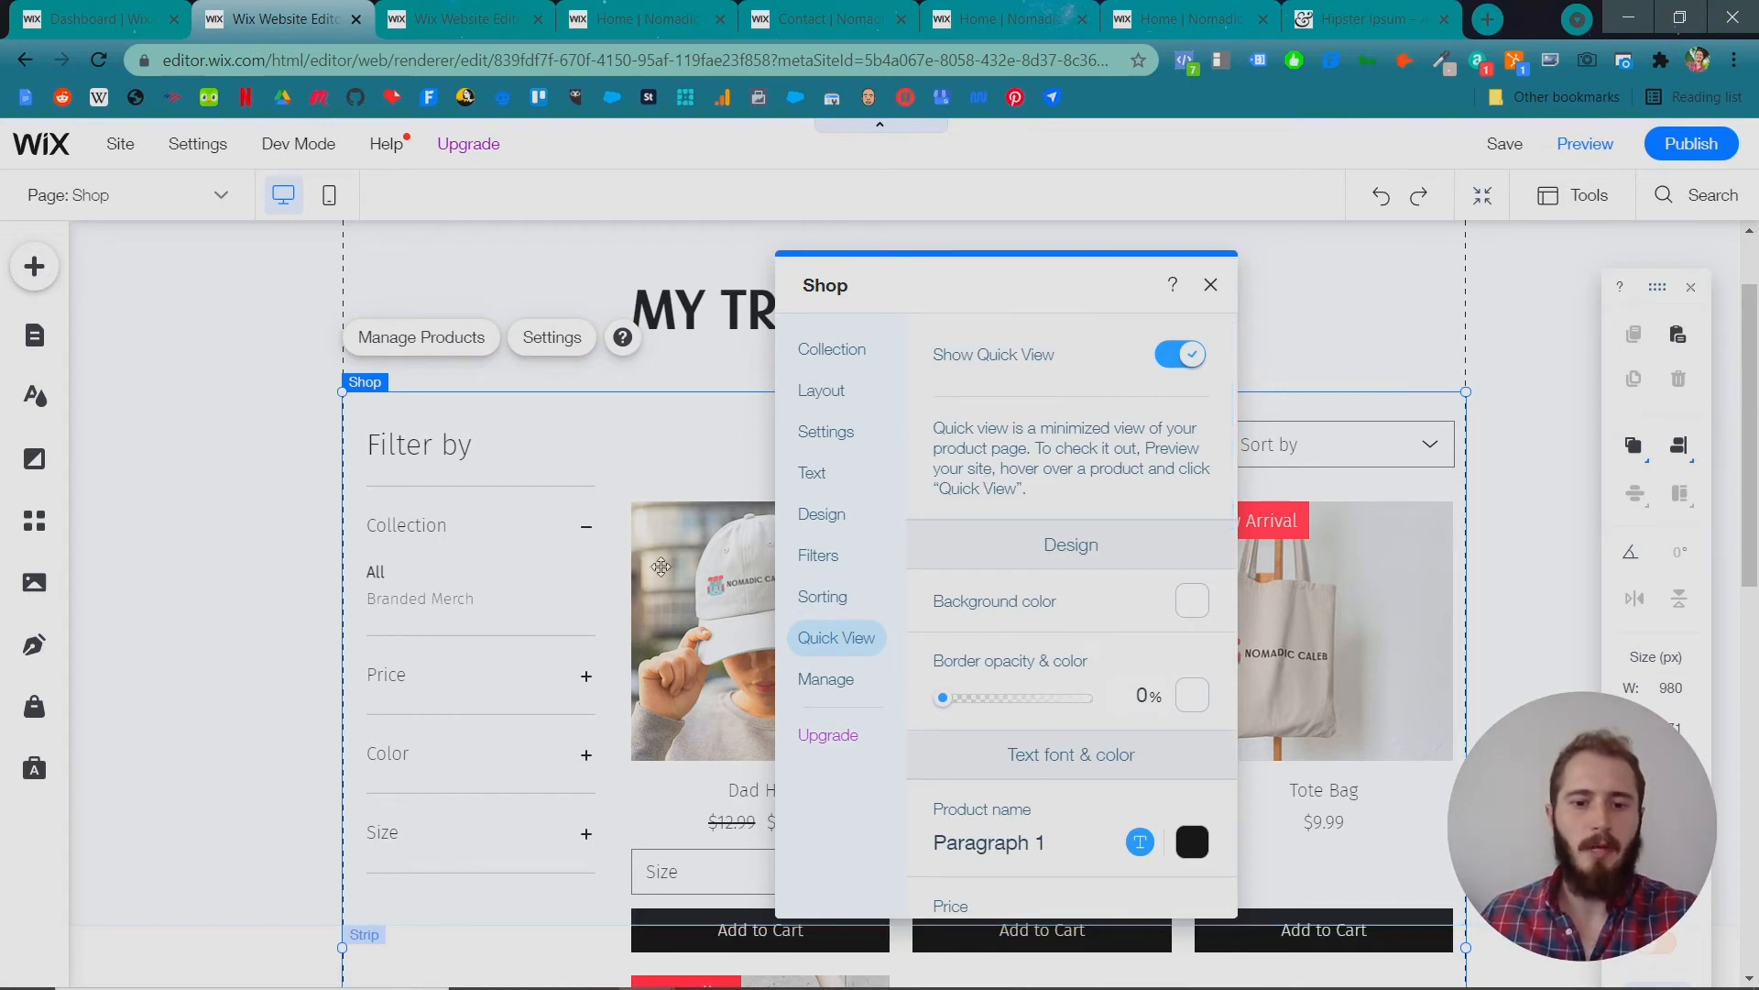
scroll(946, 591, down, 2)
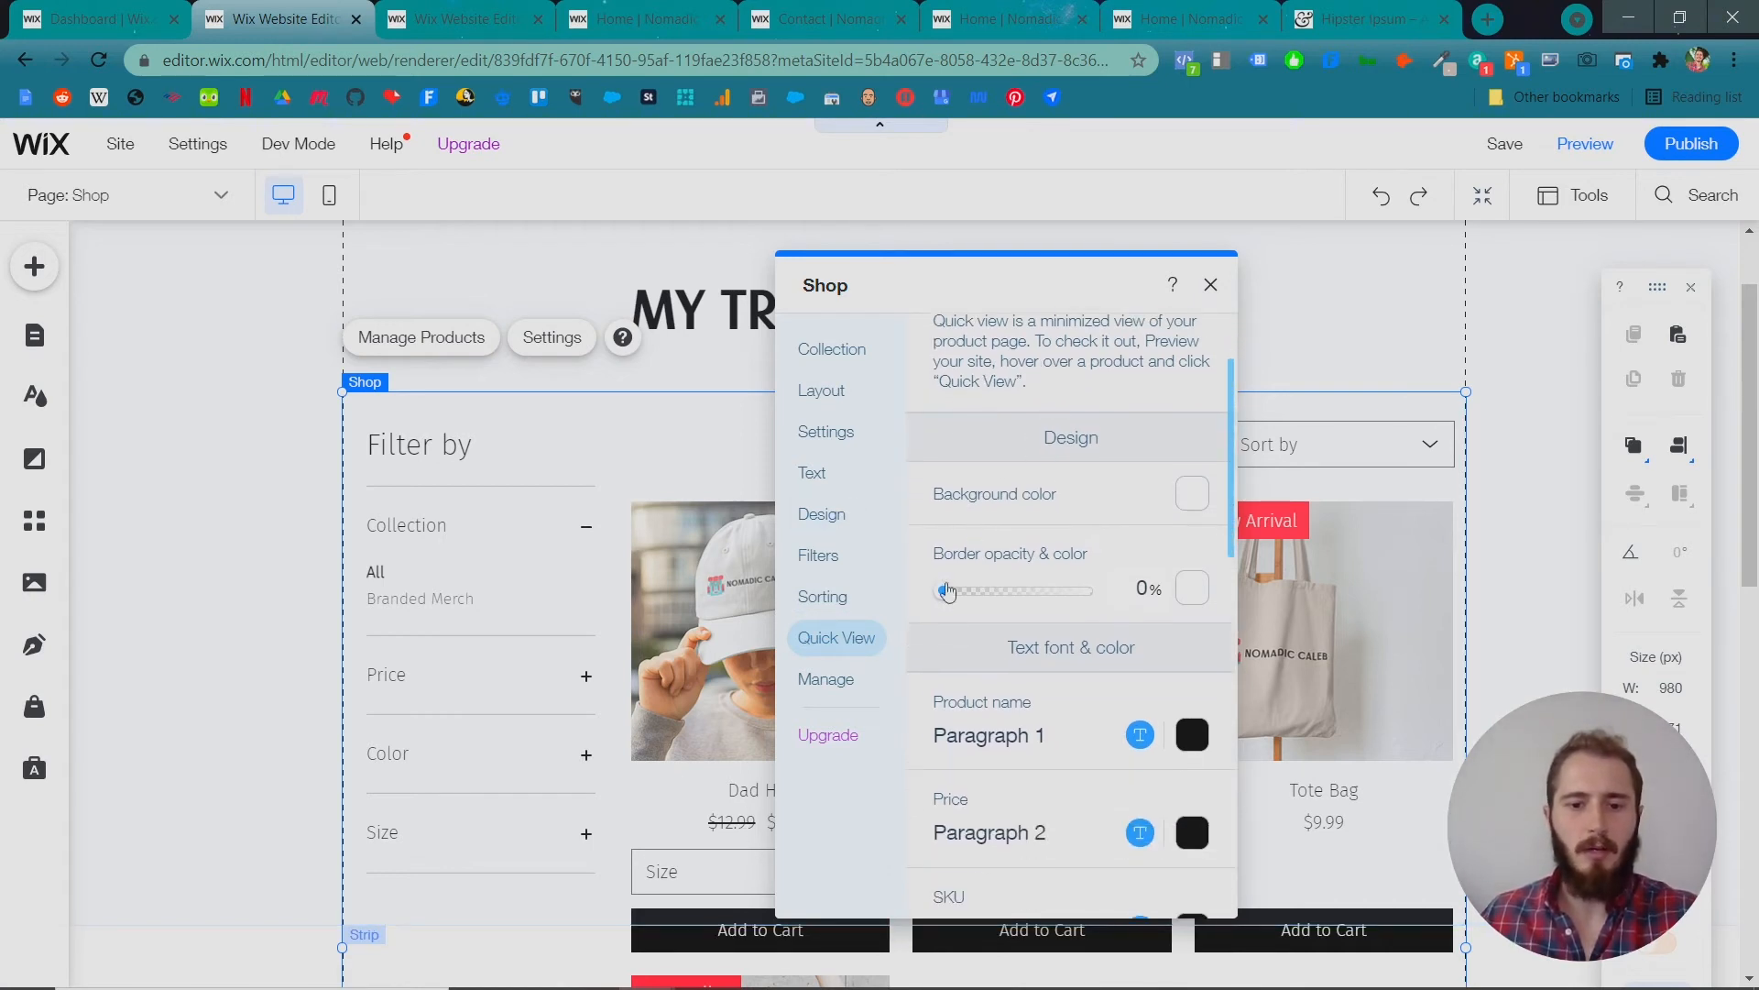
click(823, 682)
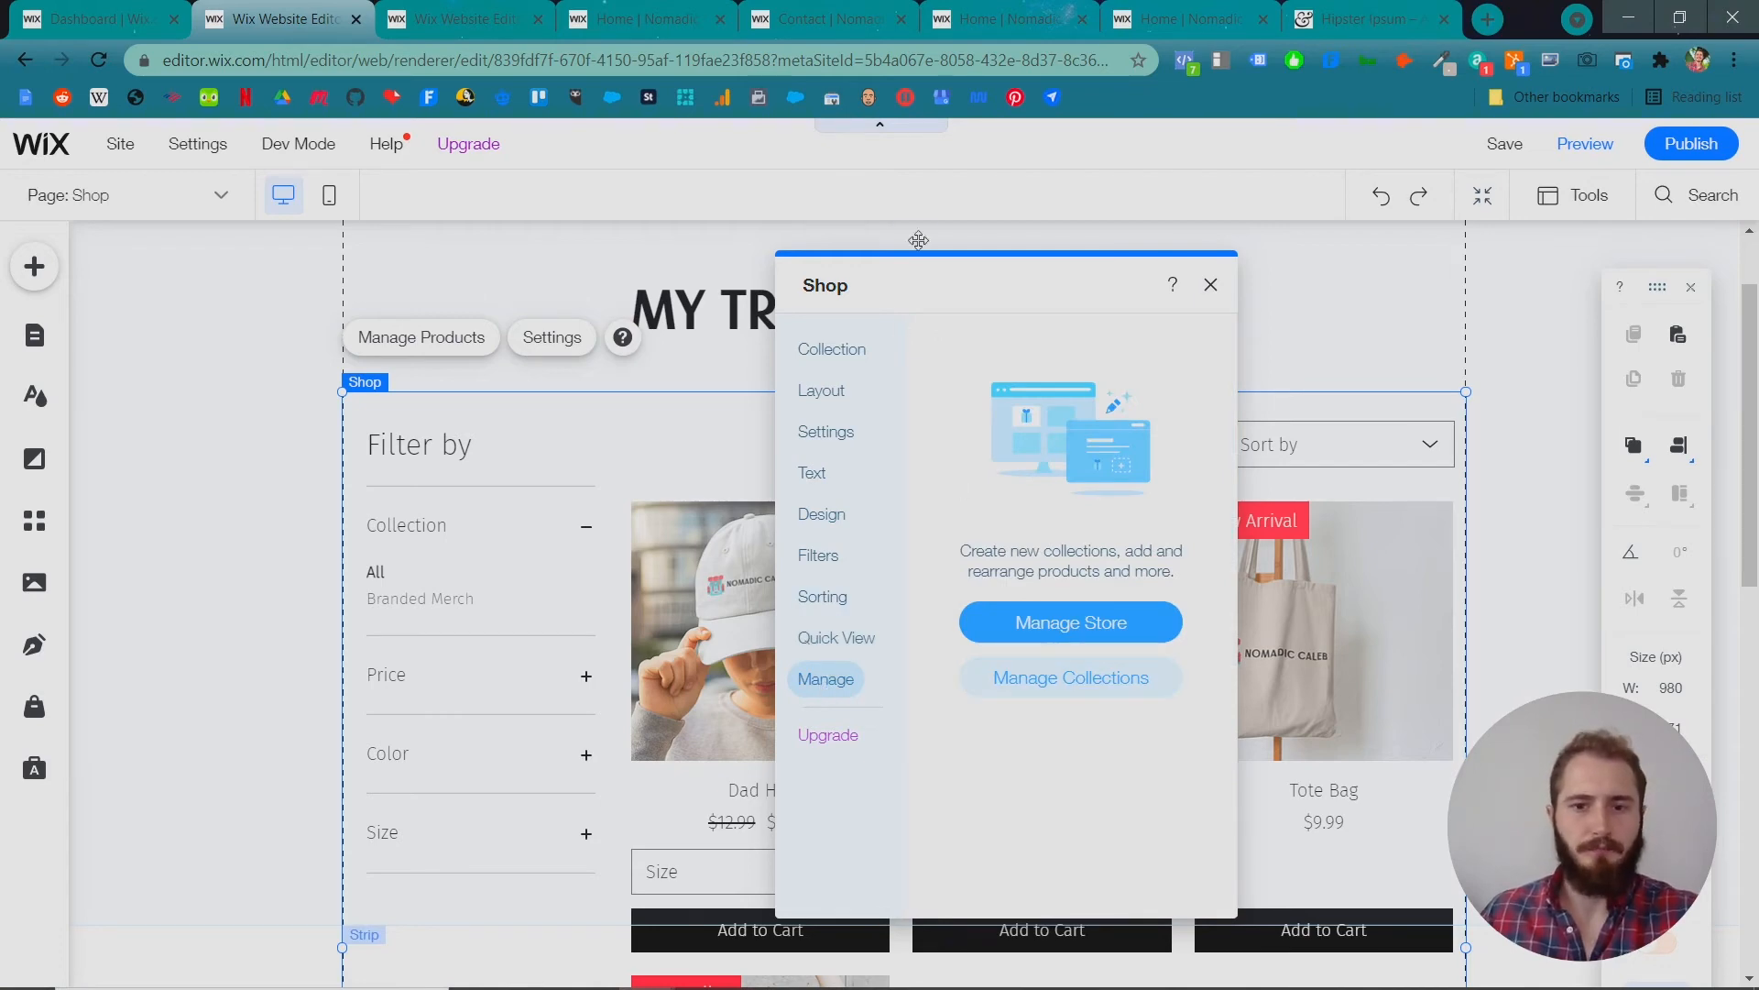
click(1206, 286)
scroll(818, 400, up, 2)
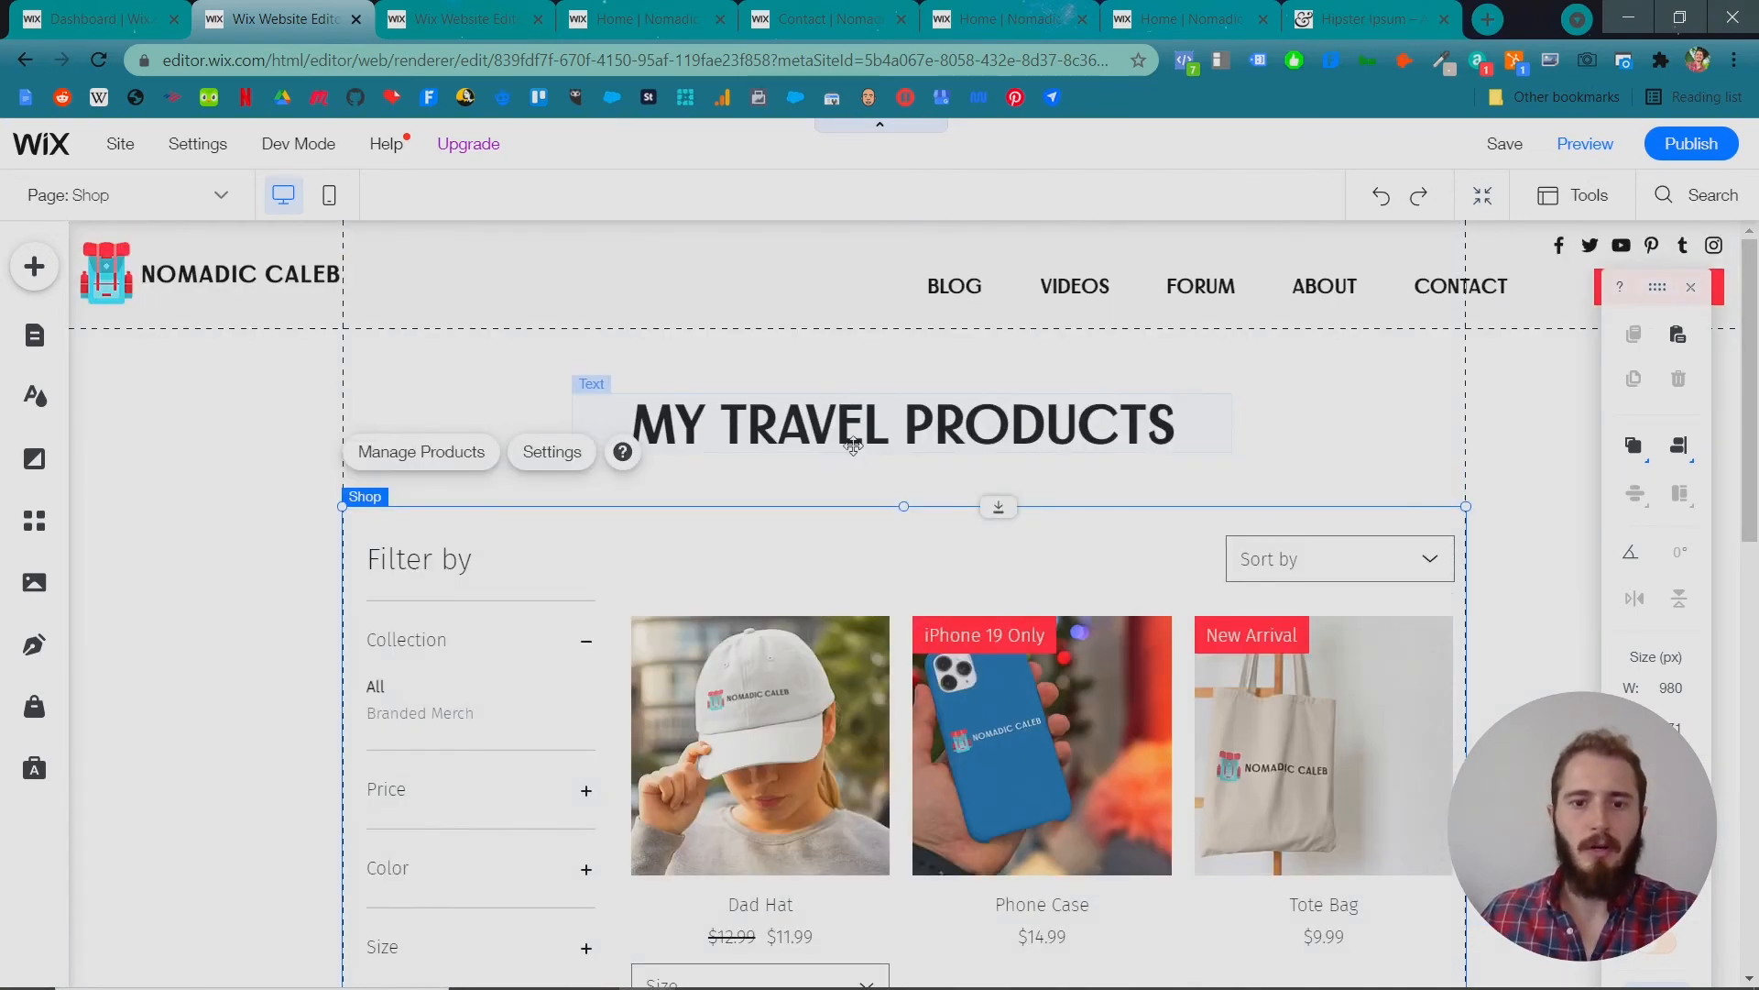
Move the My Travel Products heading and the product gallery slightly up on the Shop page.
click(997, 389)
drag(997, 390, 997, 374)
mouse_move(931, 557)
mouse_down()
mouse_move(938, 573)
mouse_move(941, 558)
mouse_up()
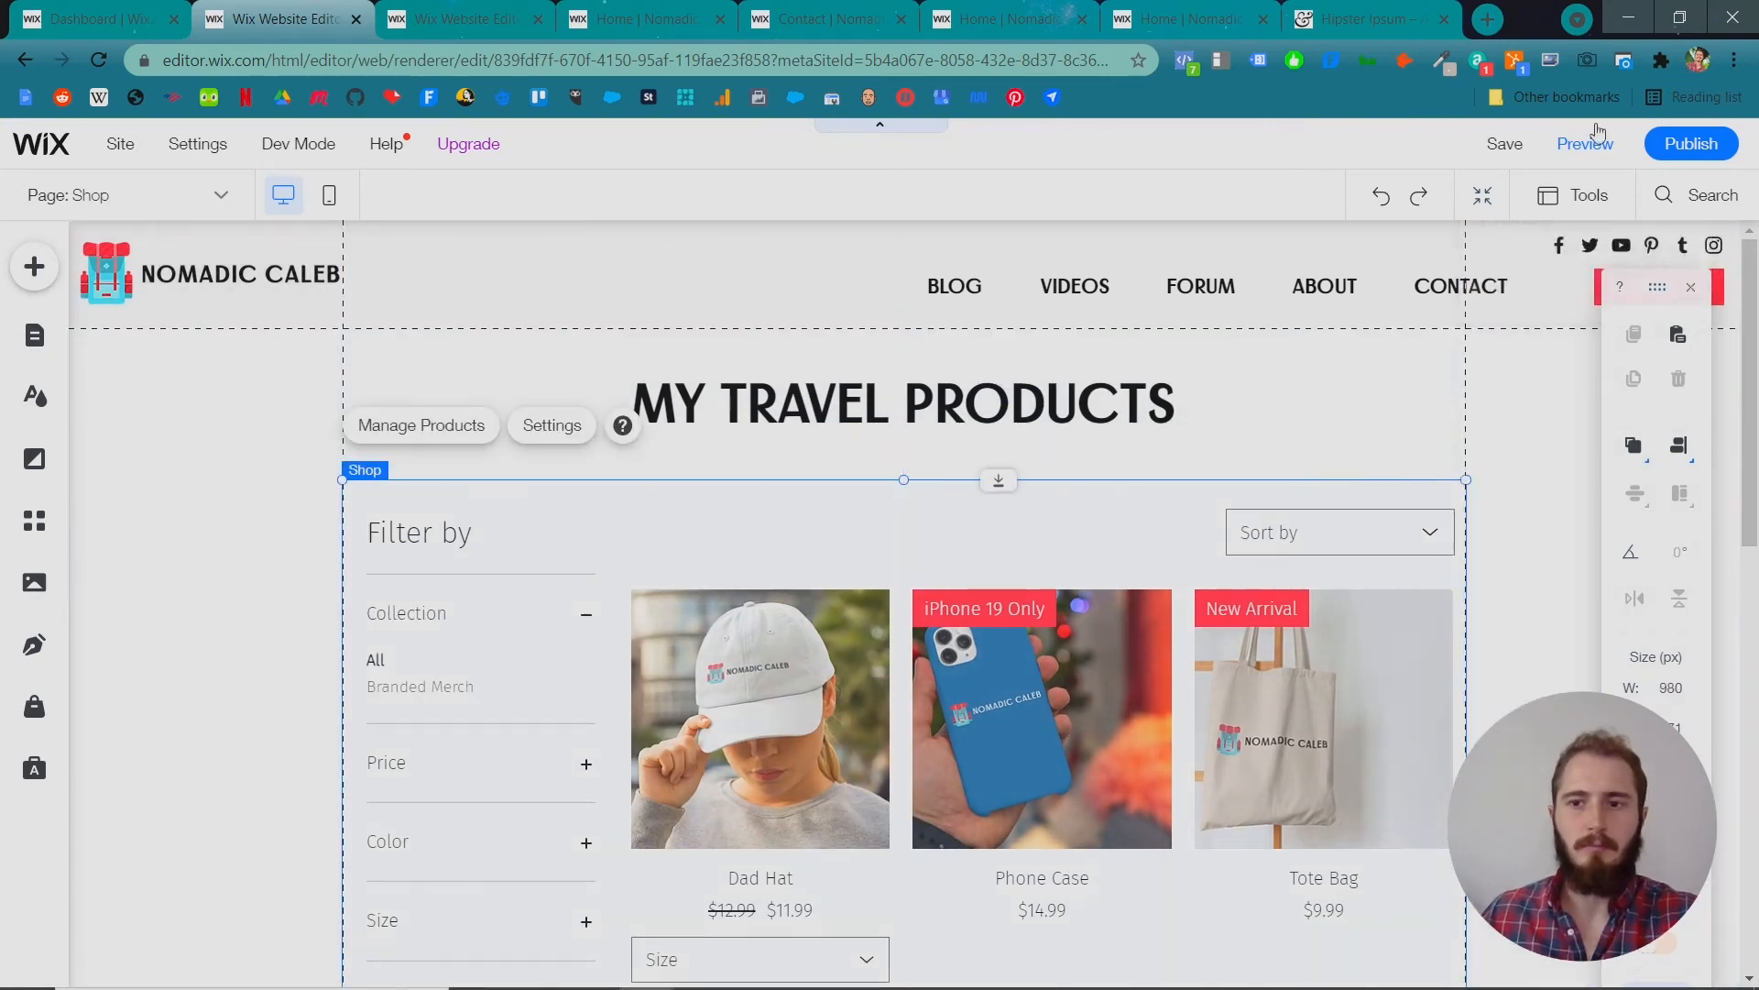
Preview the Shop page, try Quick View on the Phone Case and examine its product page.
click(1571, 151)
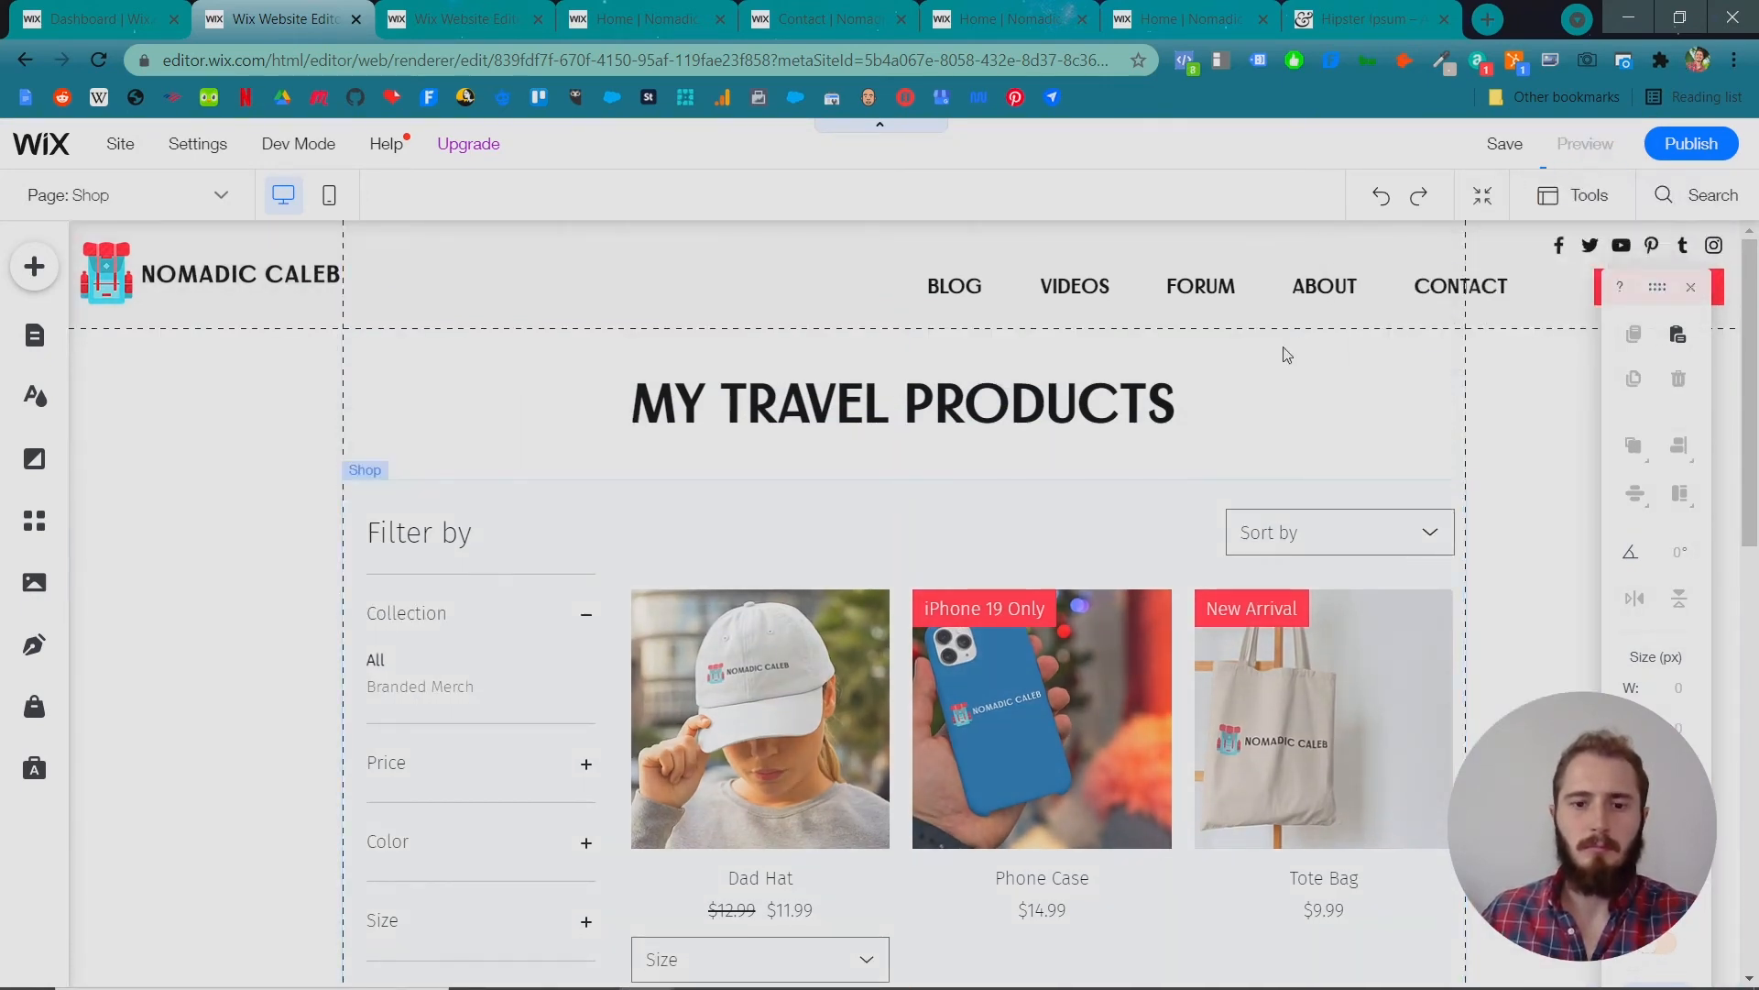
scroll(1287, 355, down, 3)
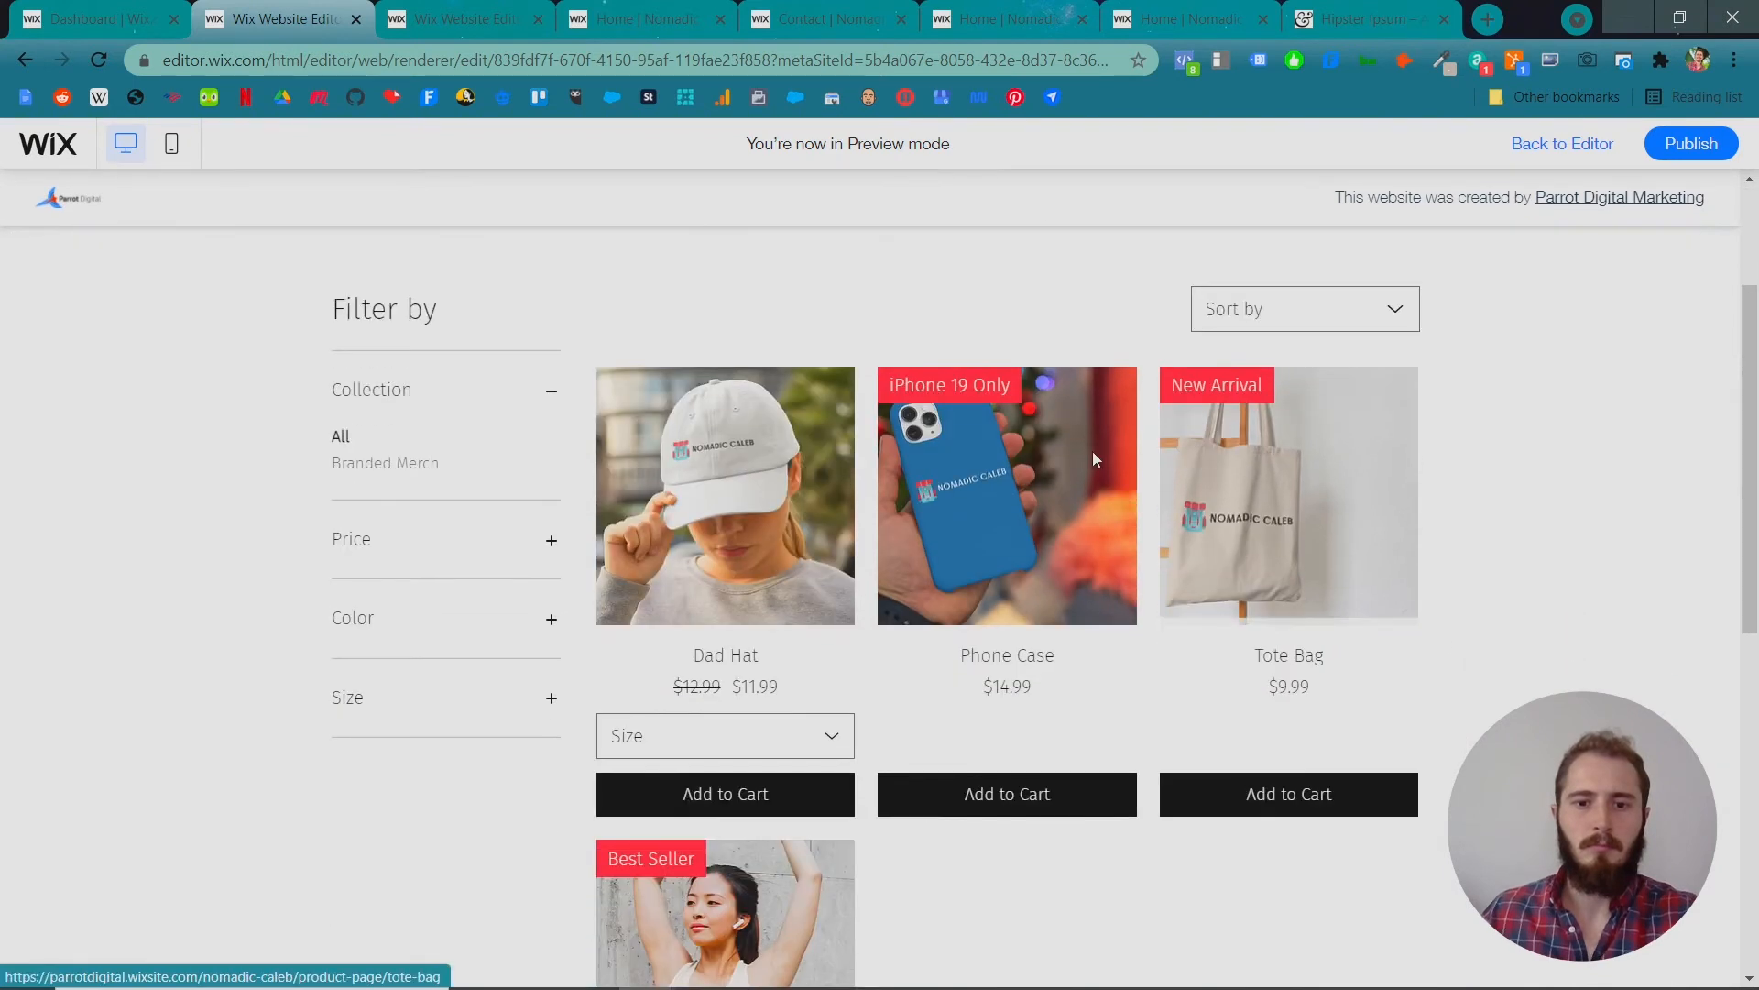
mouse_move(1029, 464)
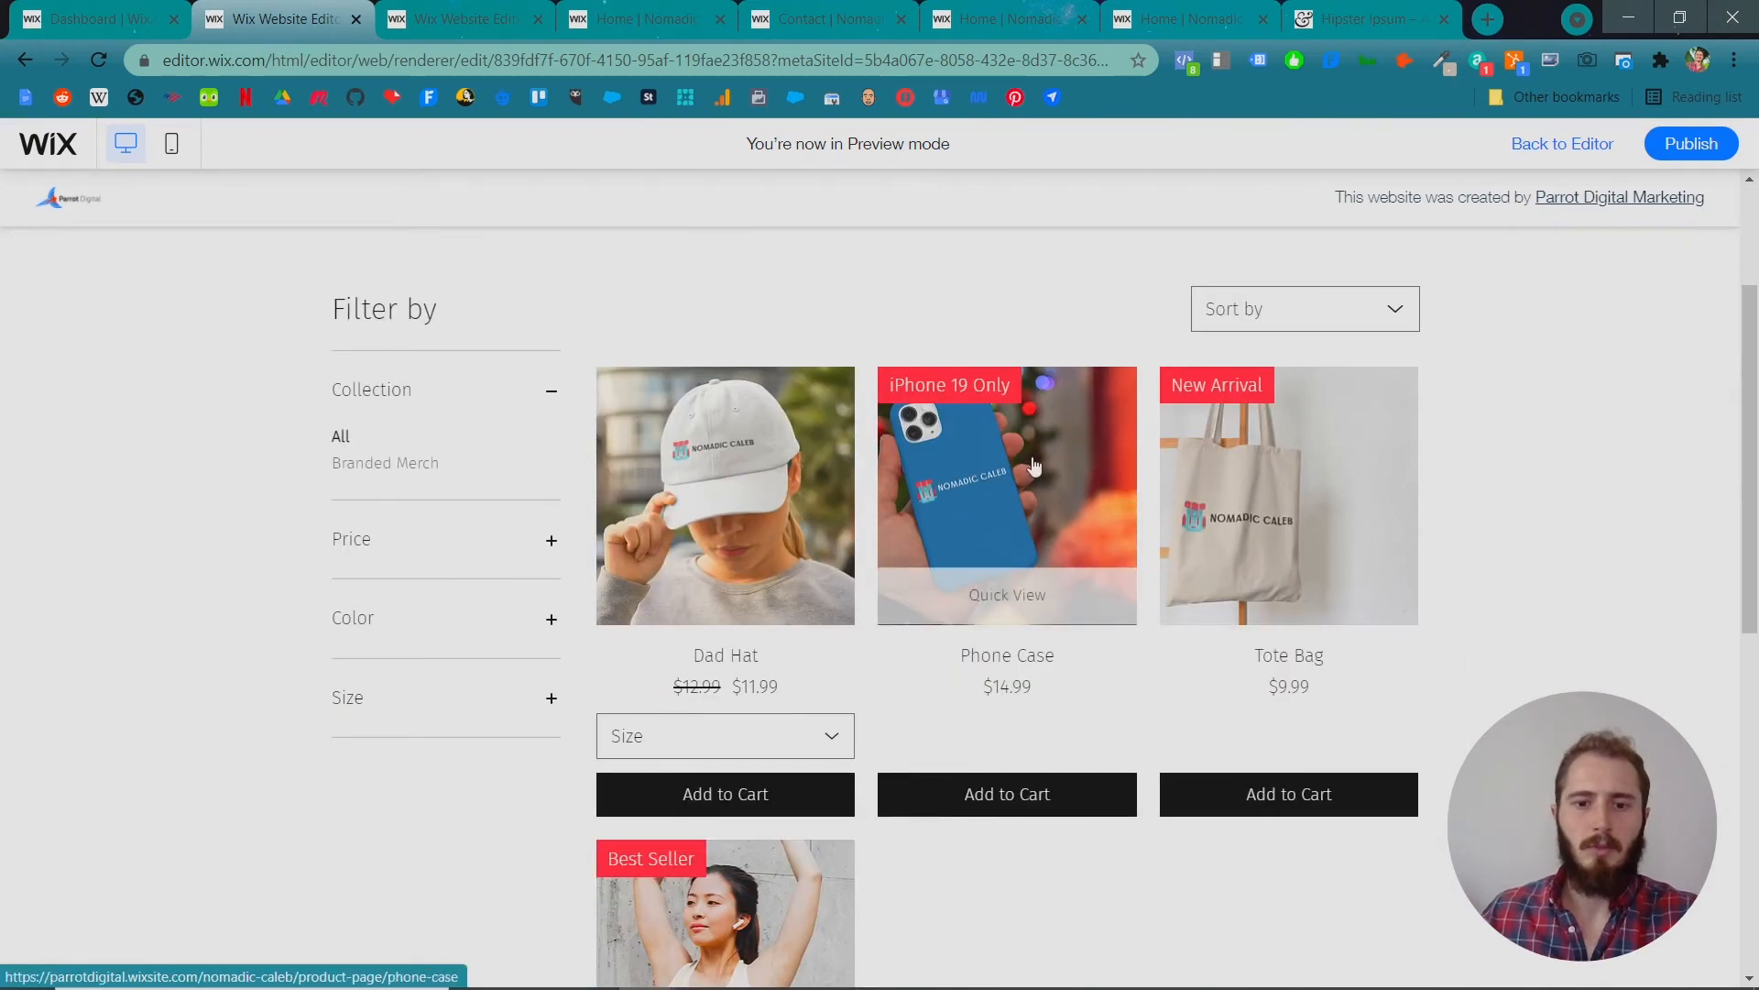
click(1006, 597)
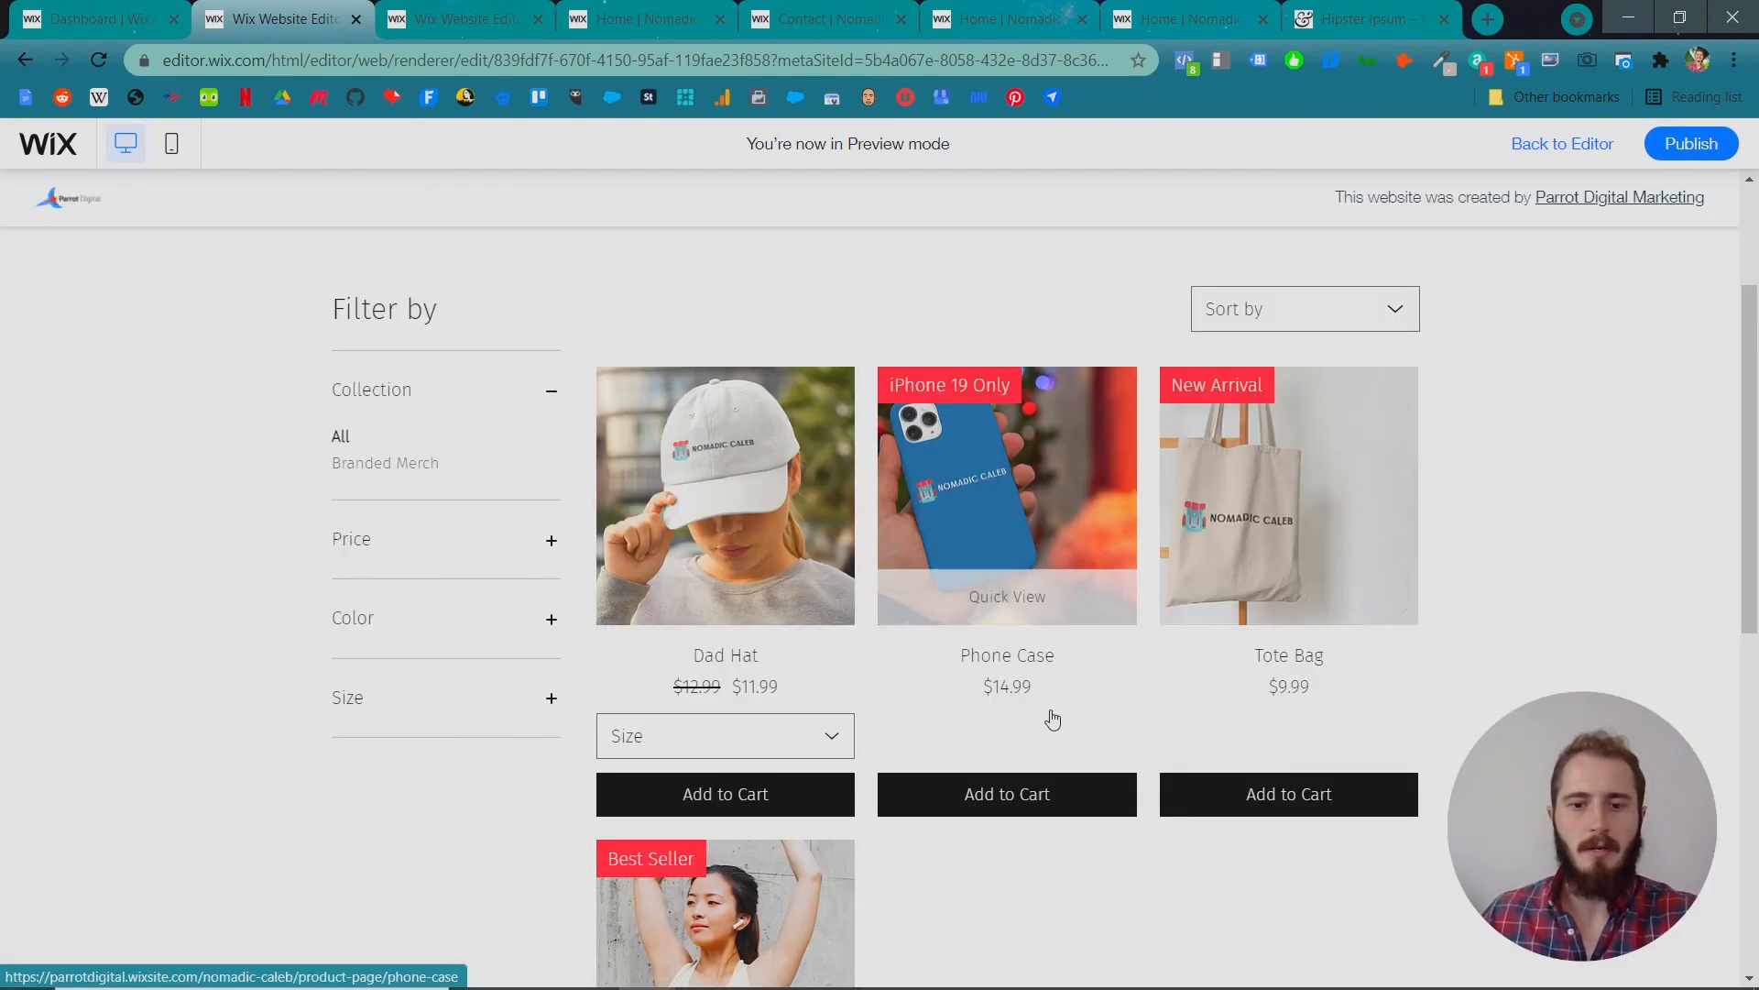
click(1053, 706)
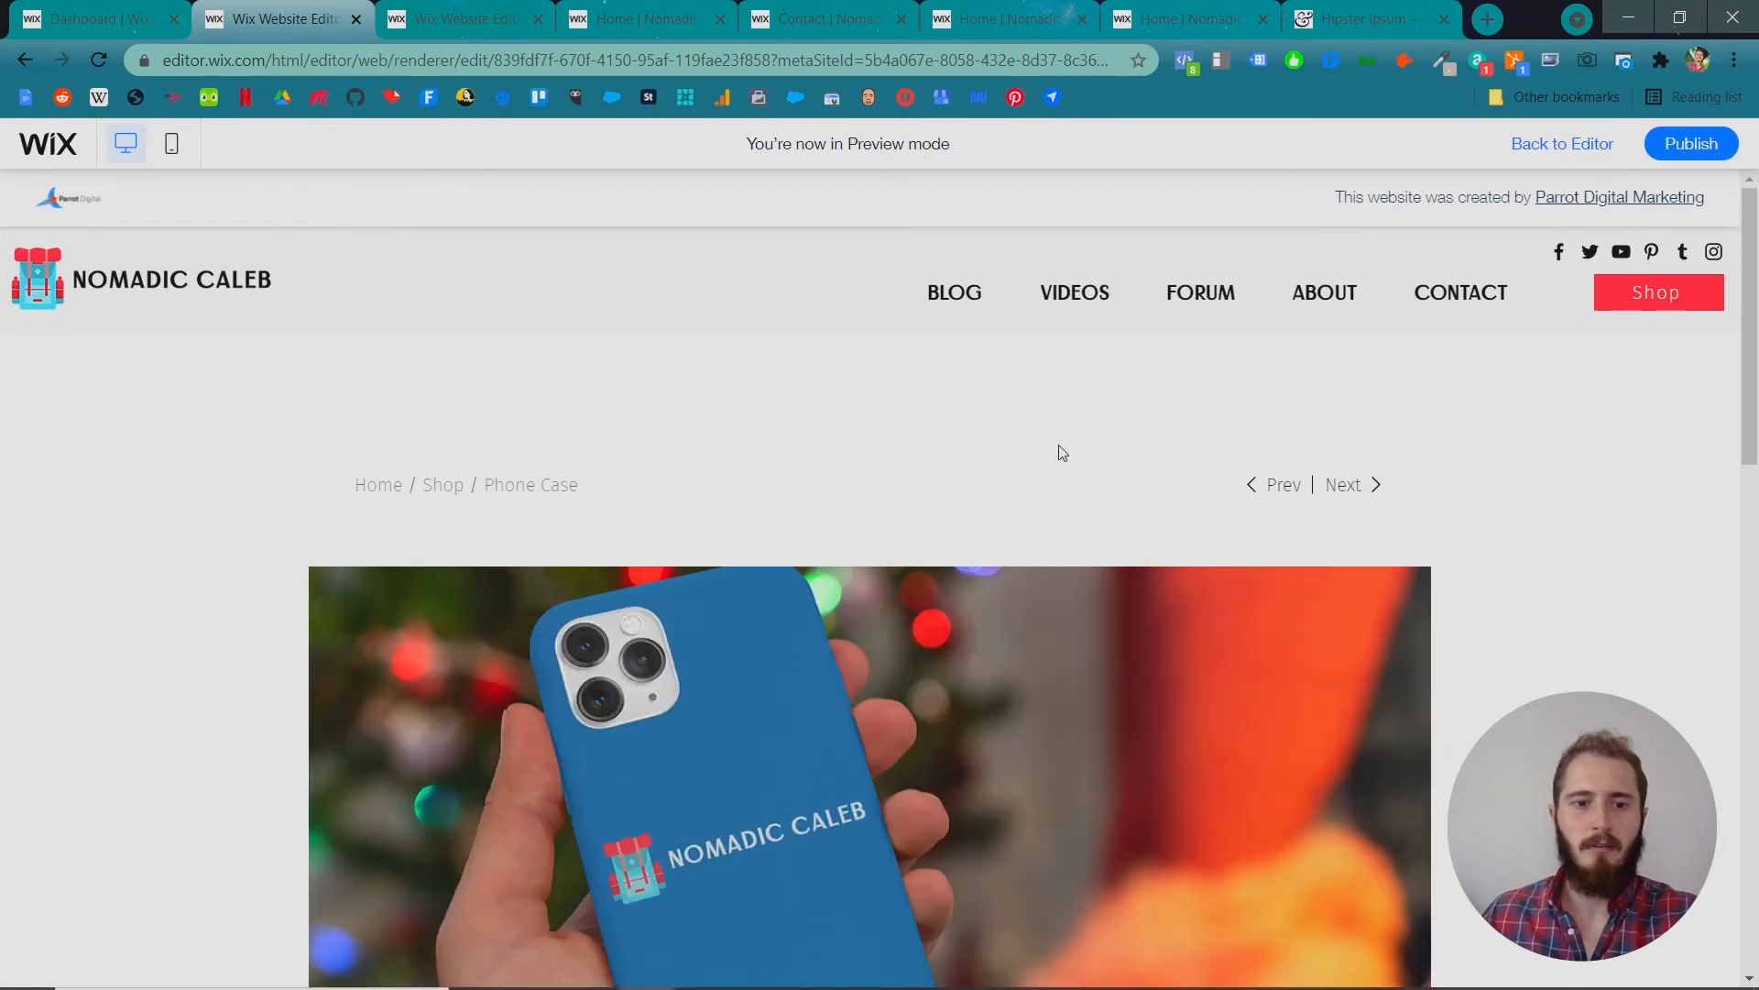
scroll(1061, 453, down, 10)
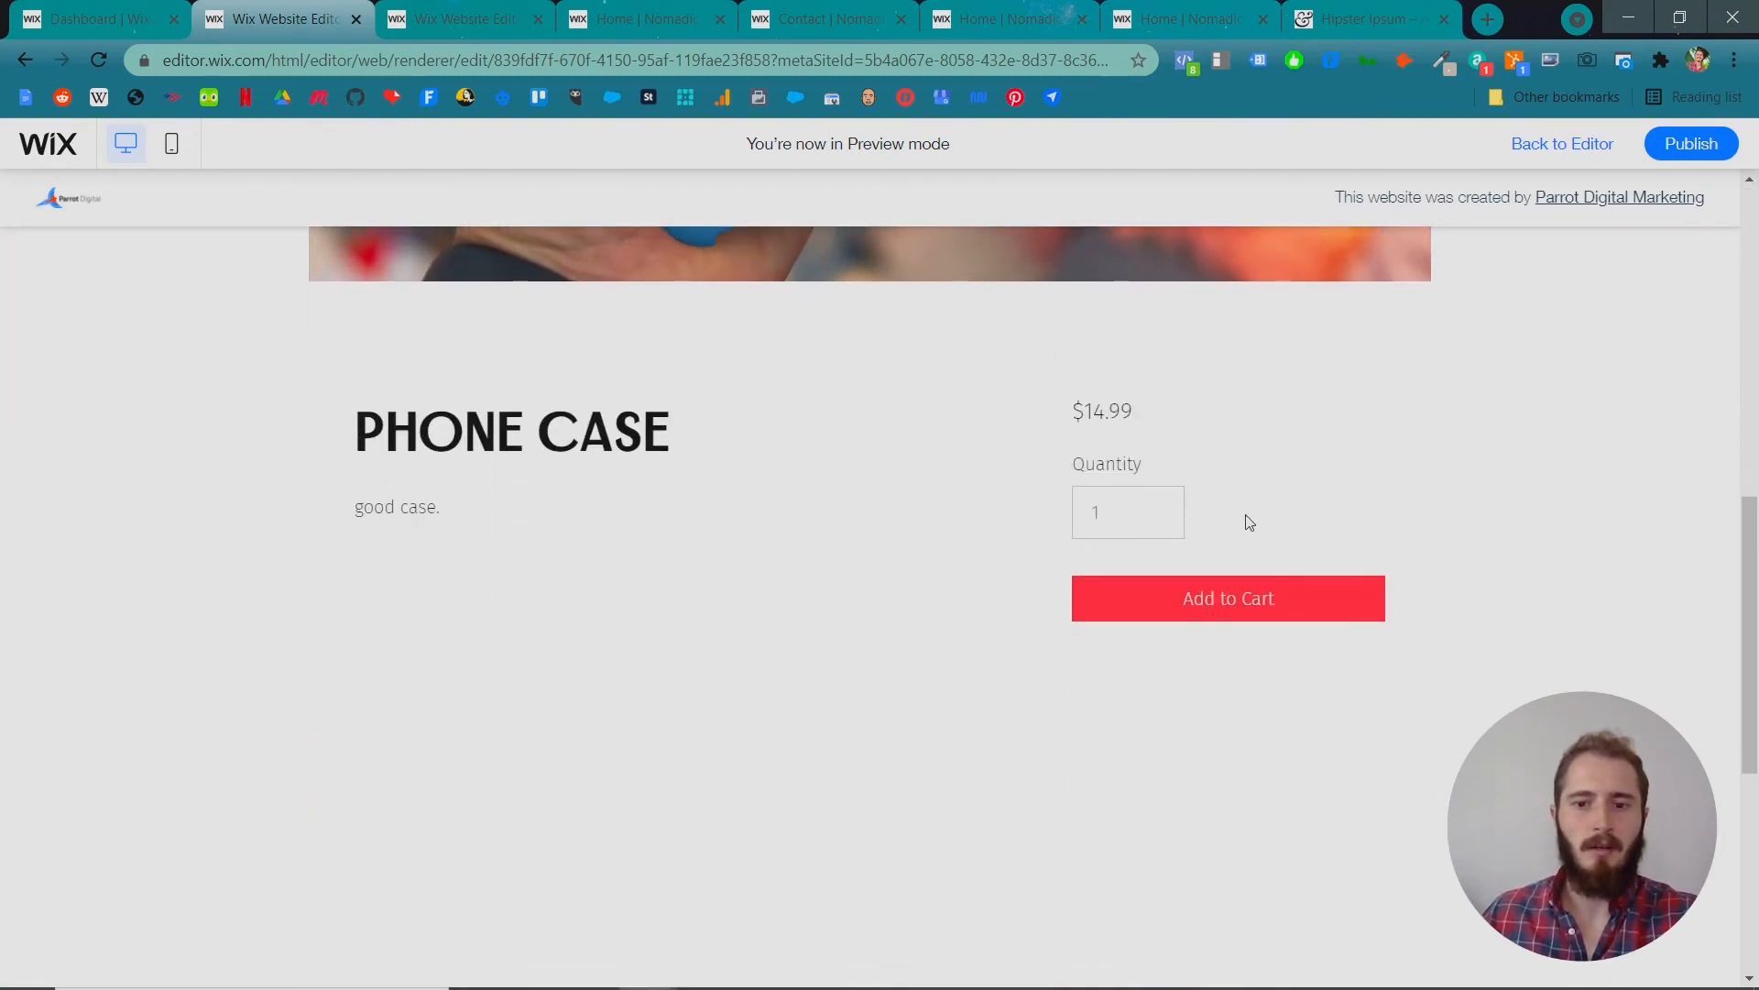
Look over the previewed Phone Case product page and return to the Shop page through its breadcrumb.
scroll(1250, 522, down, 6)
scroll(1174, 550, up, 16)
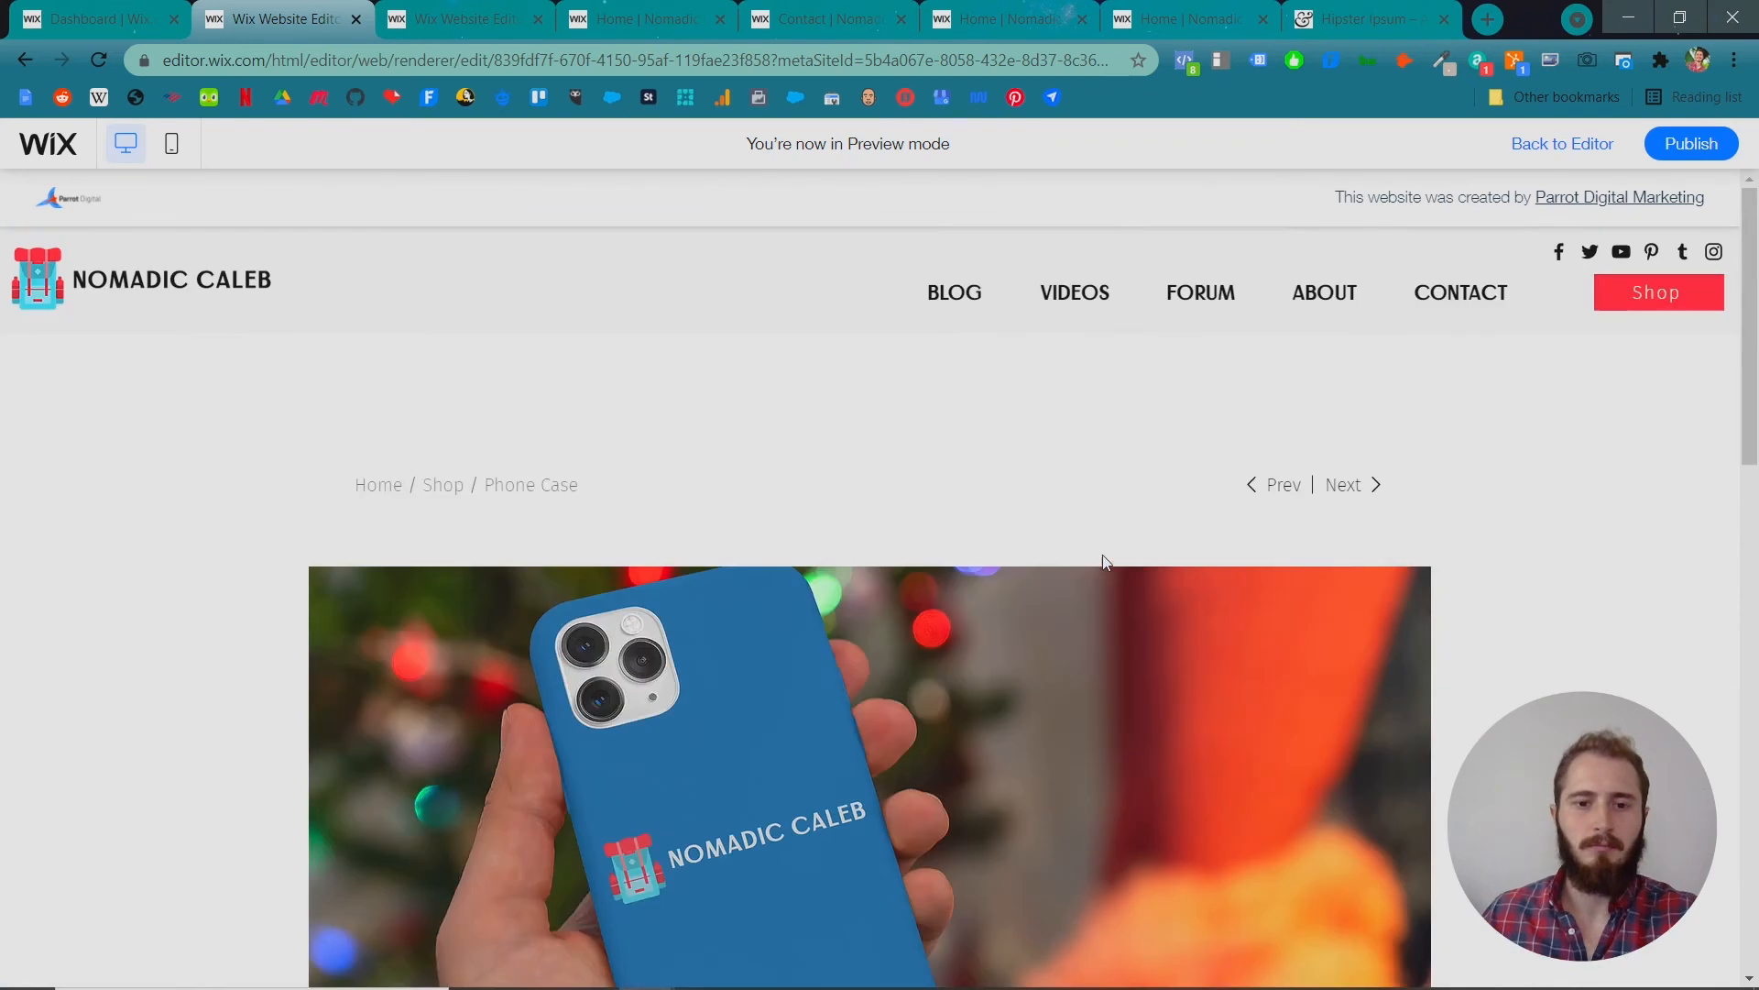
click(441, 496)
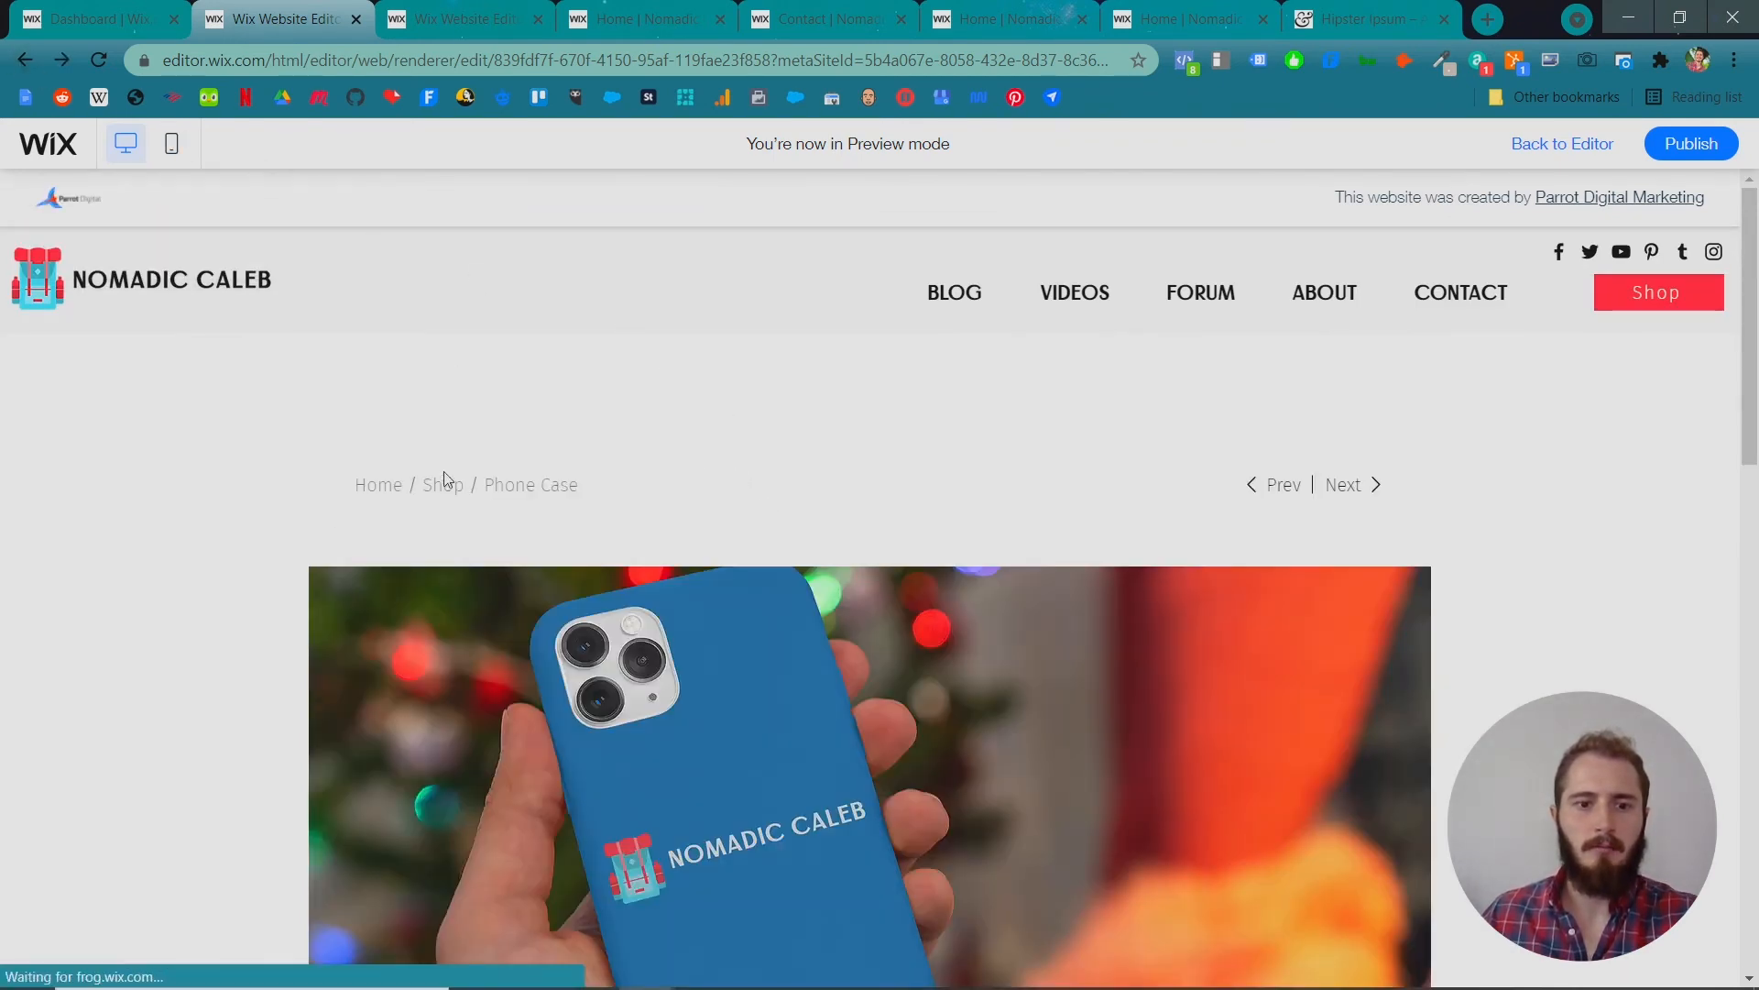
click(436, 484)
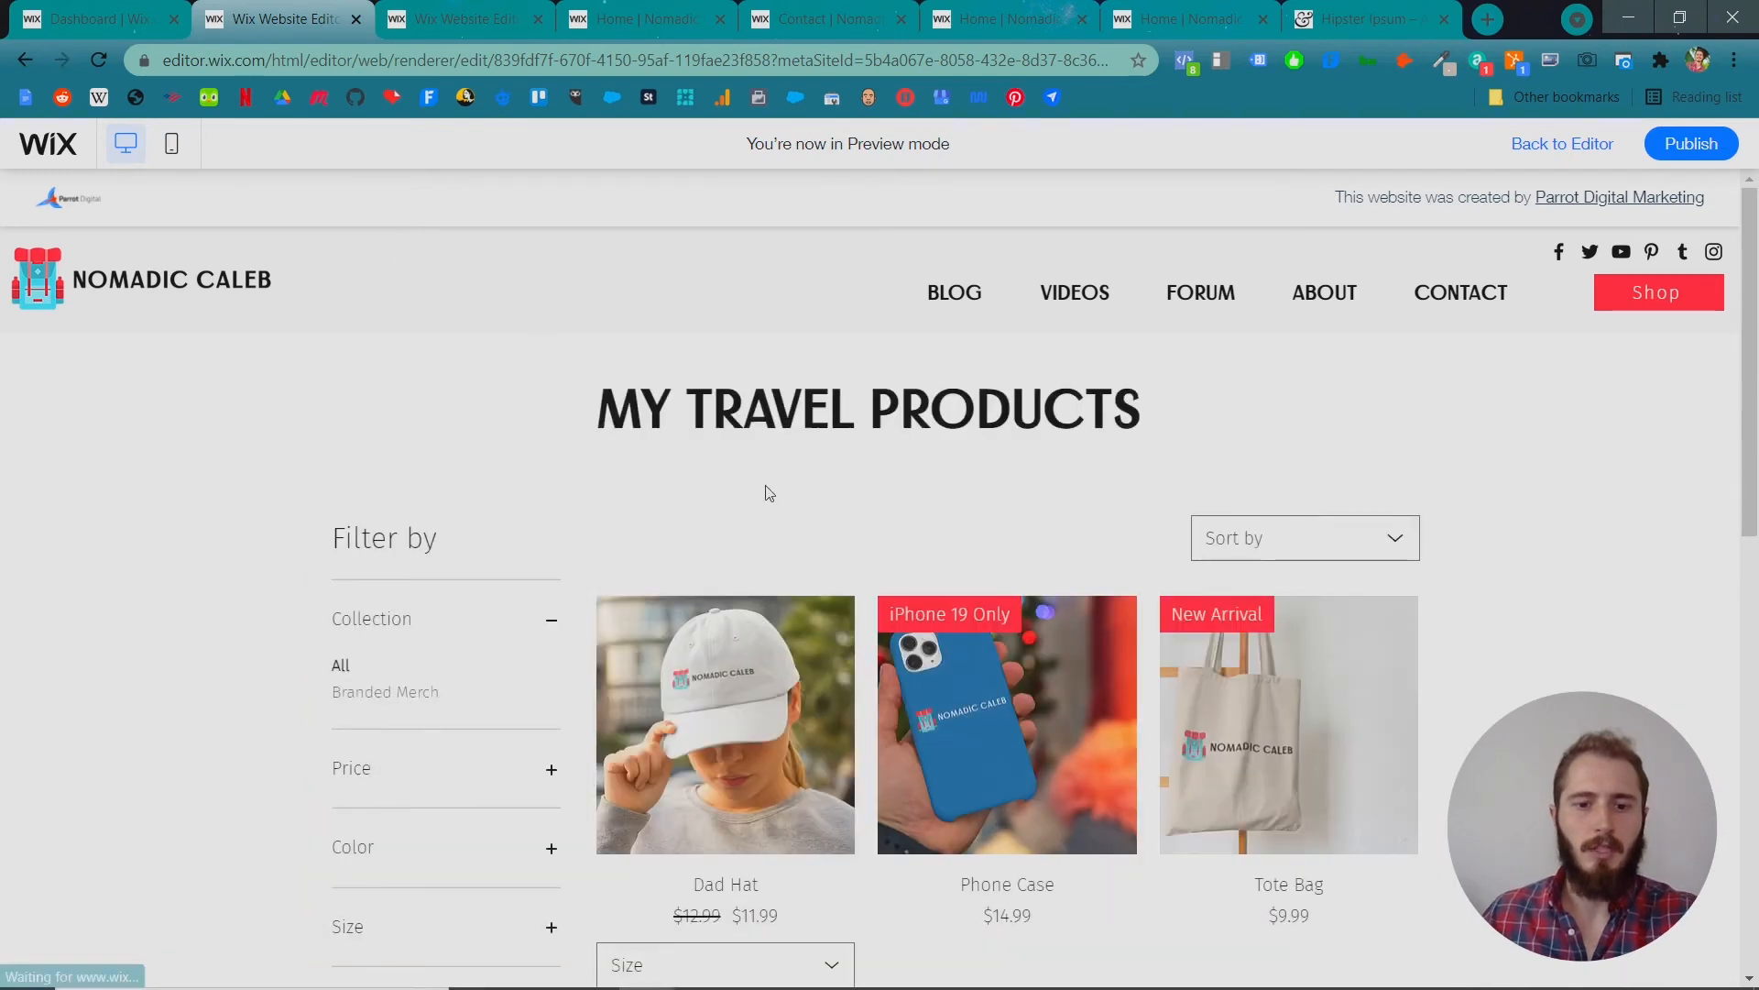
scroll(780, 472, down, 1)
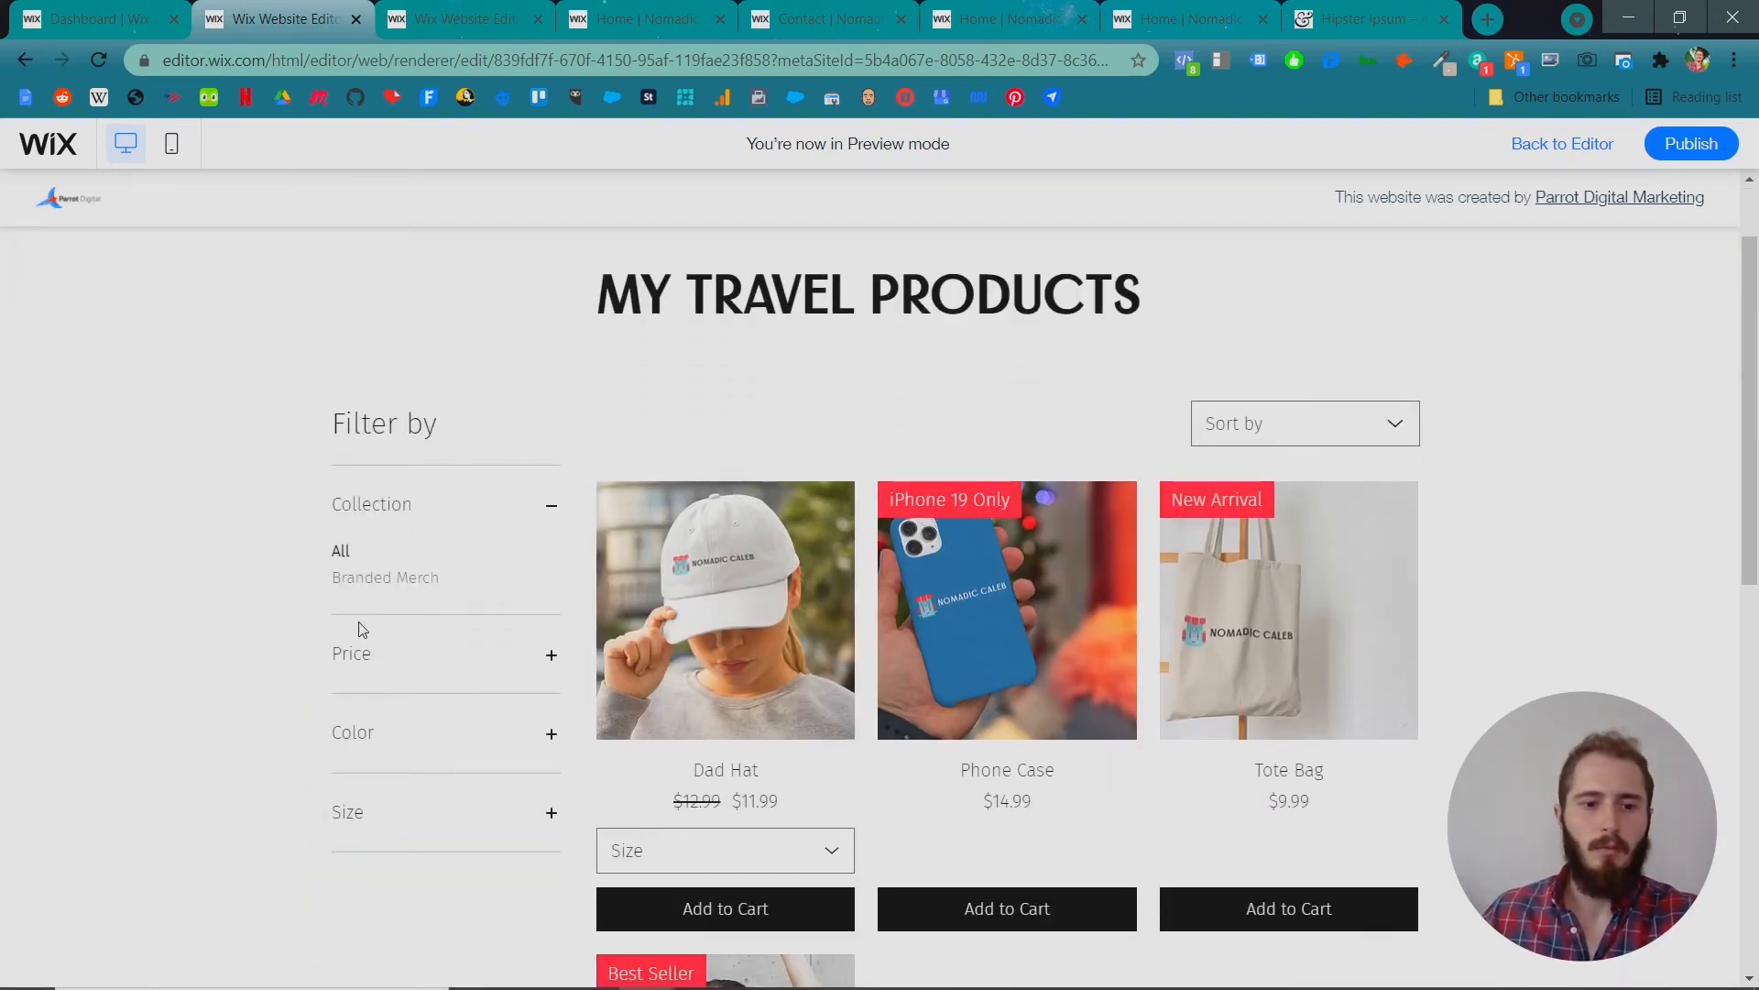
Test the price filter by lowering its upper limit to $19.34 and $13.39, and reset it to the full range.
click(361, 649)
scroll(544, 591, down, 1)
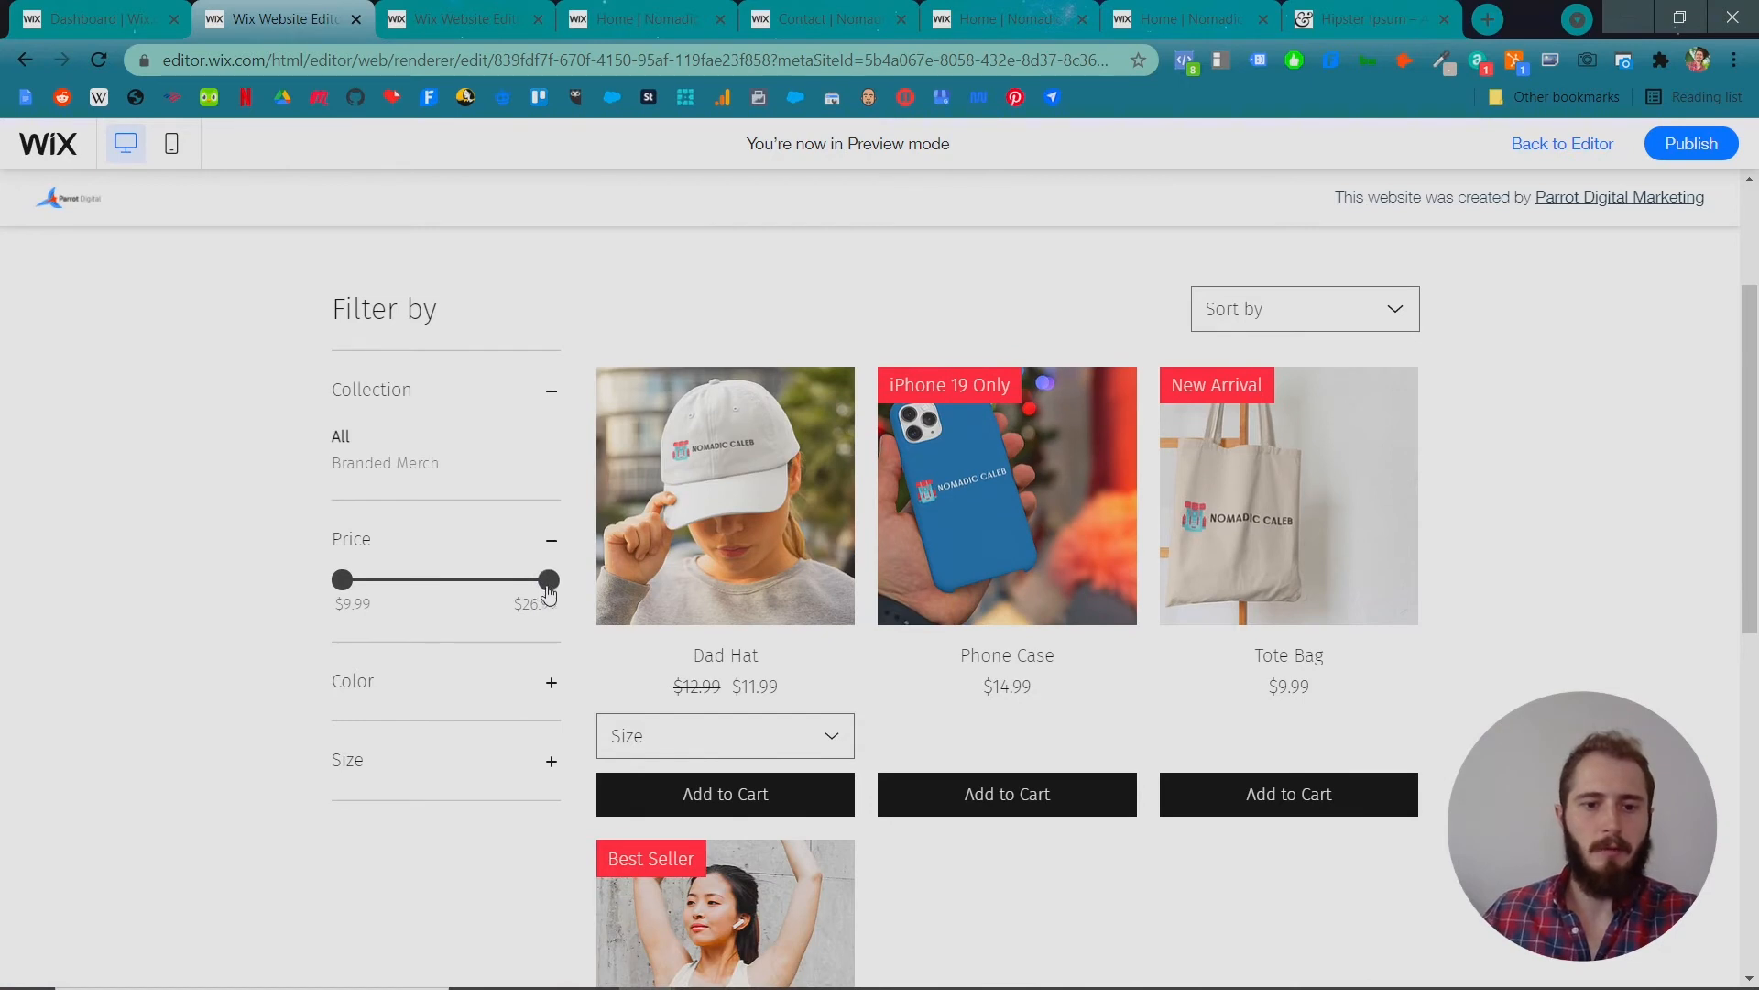
drag(548, 580, 456, 581)
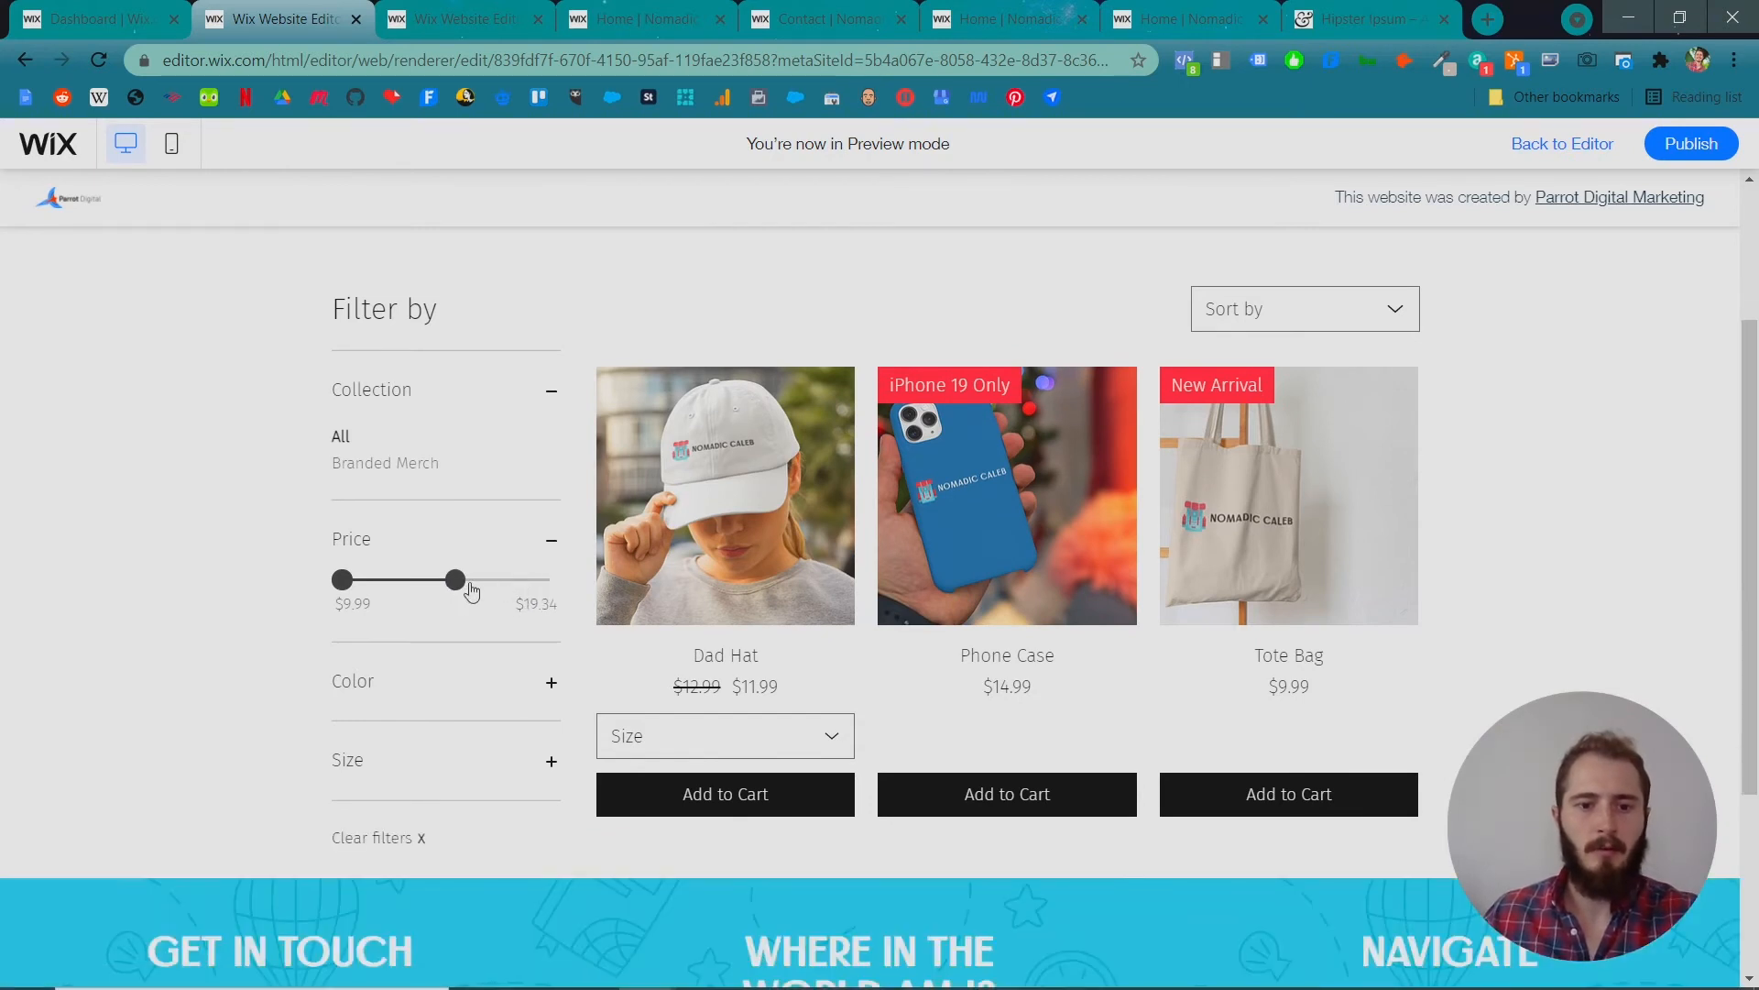
drag(456, 581, 390, 596)
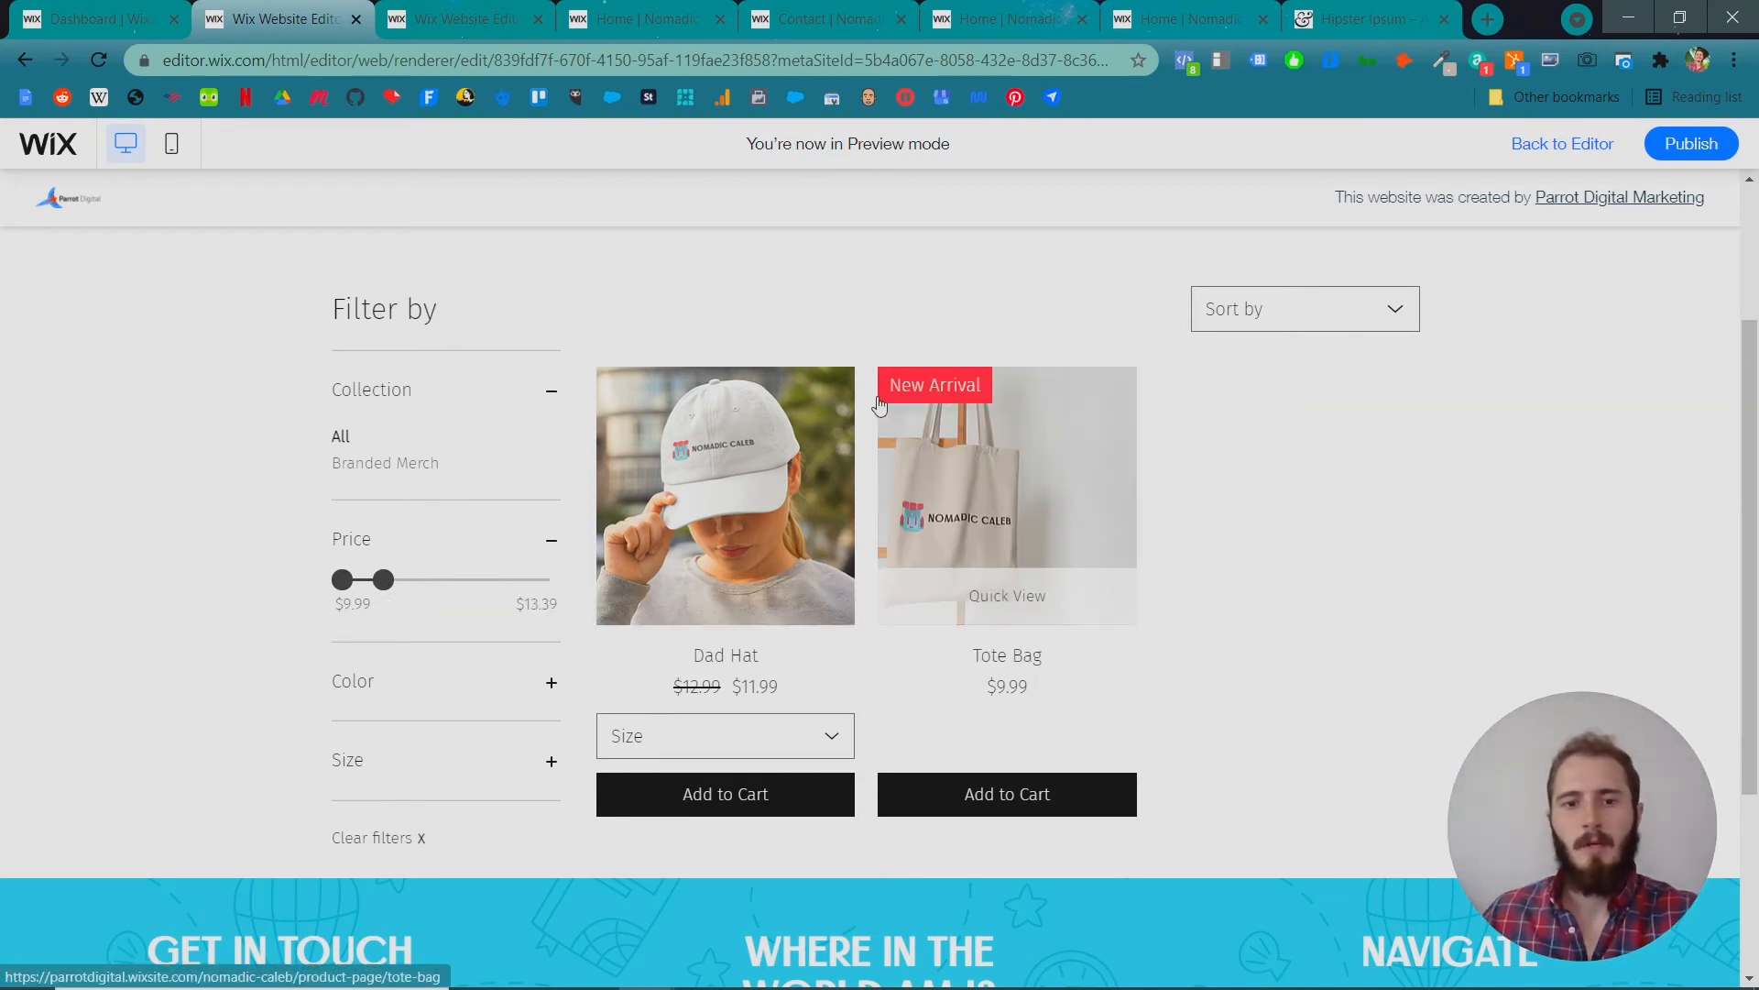
drag(385, 581, 683, 596)
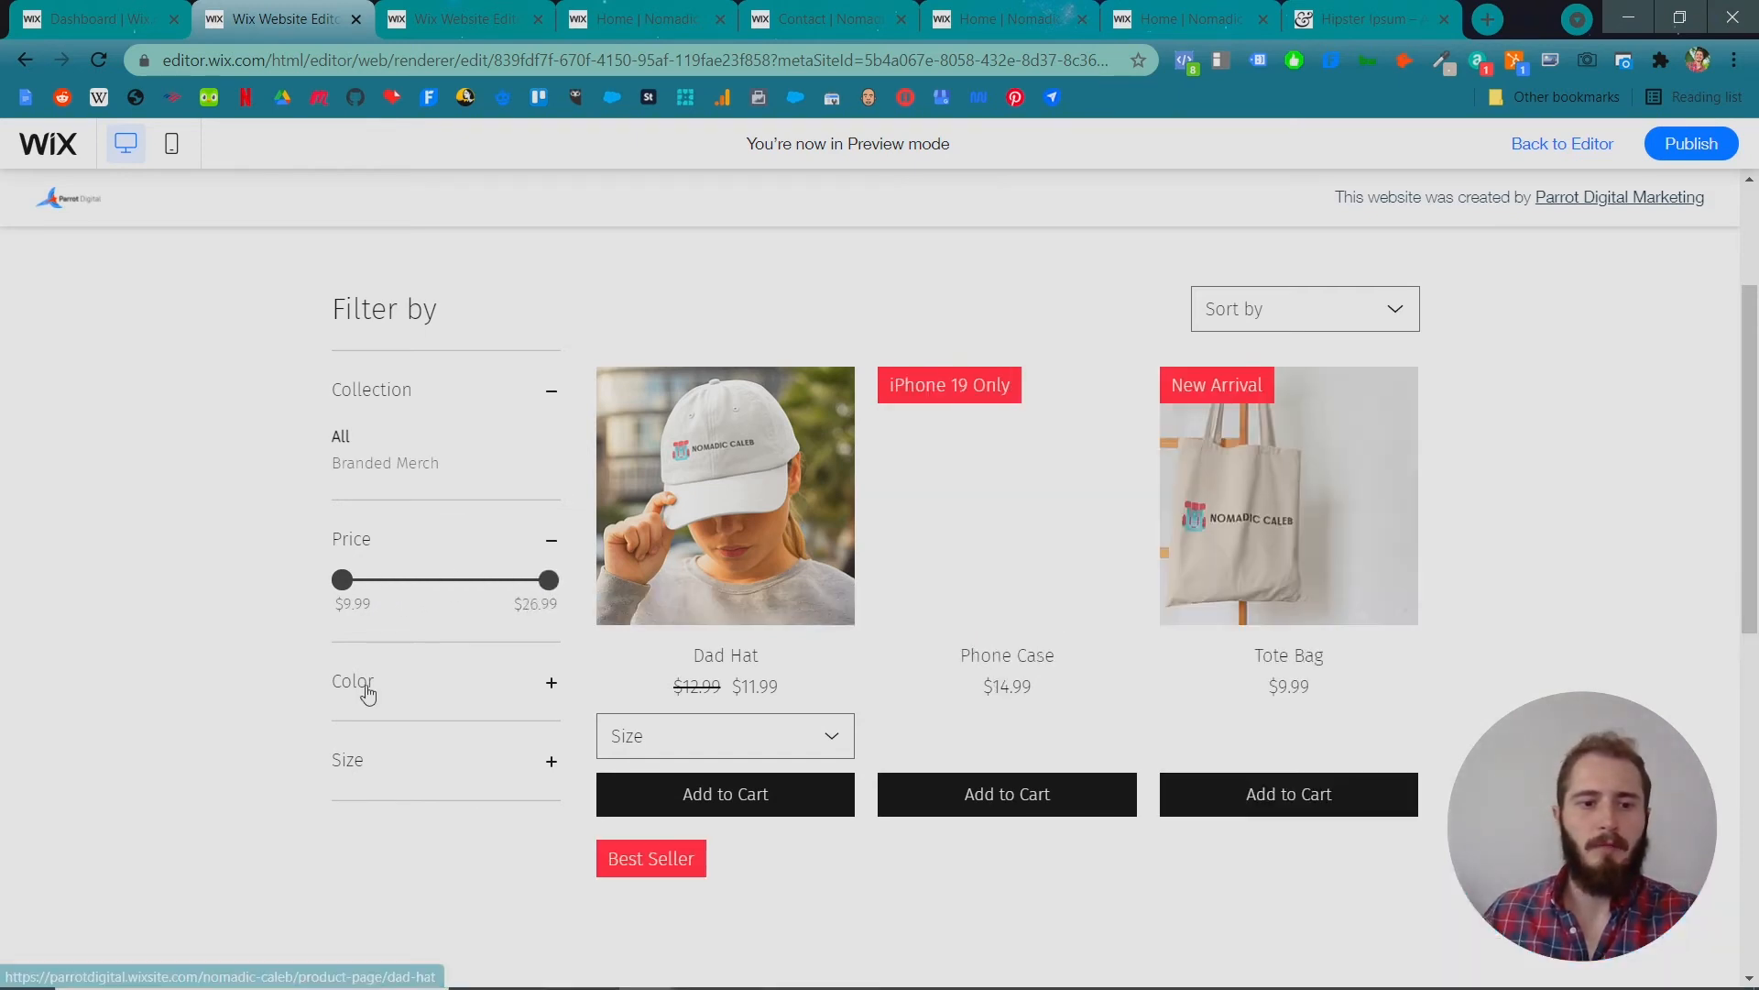
Test the color filter with red, clear the selection and collapse the Color section.
click(366, 683)
click(535, 738)
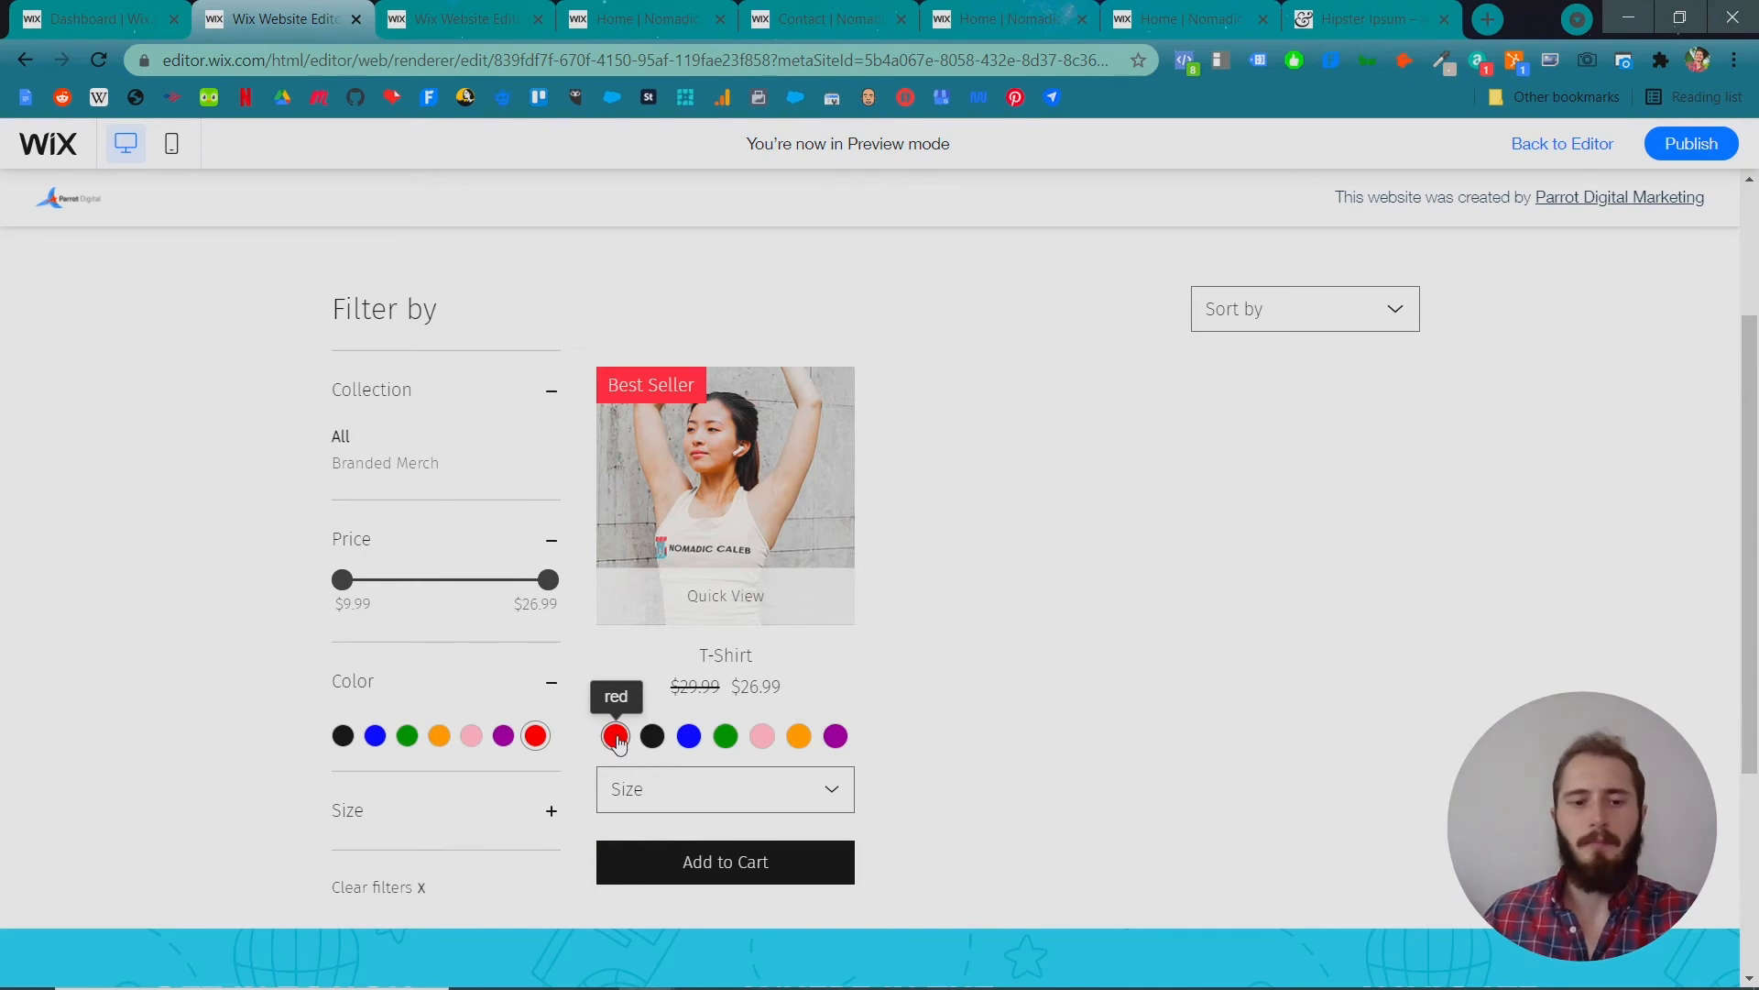
click(537, 736)
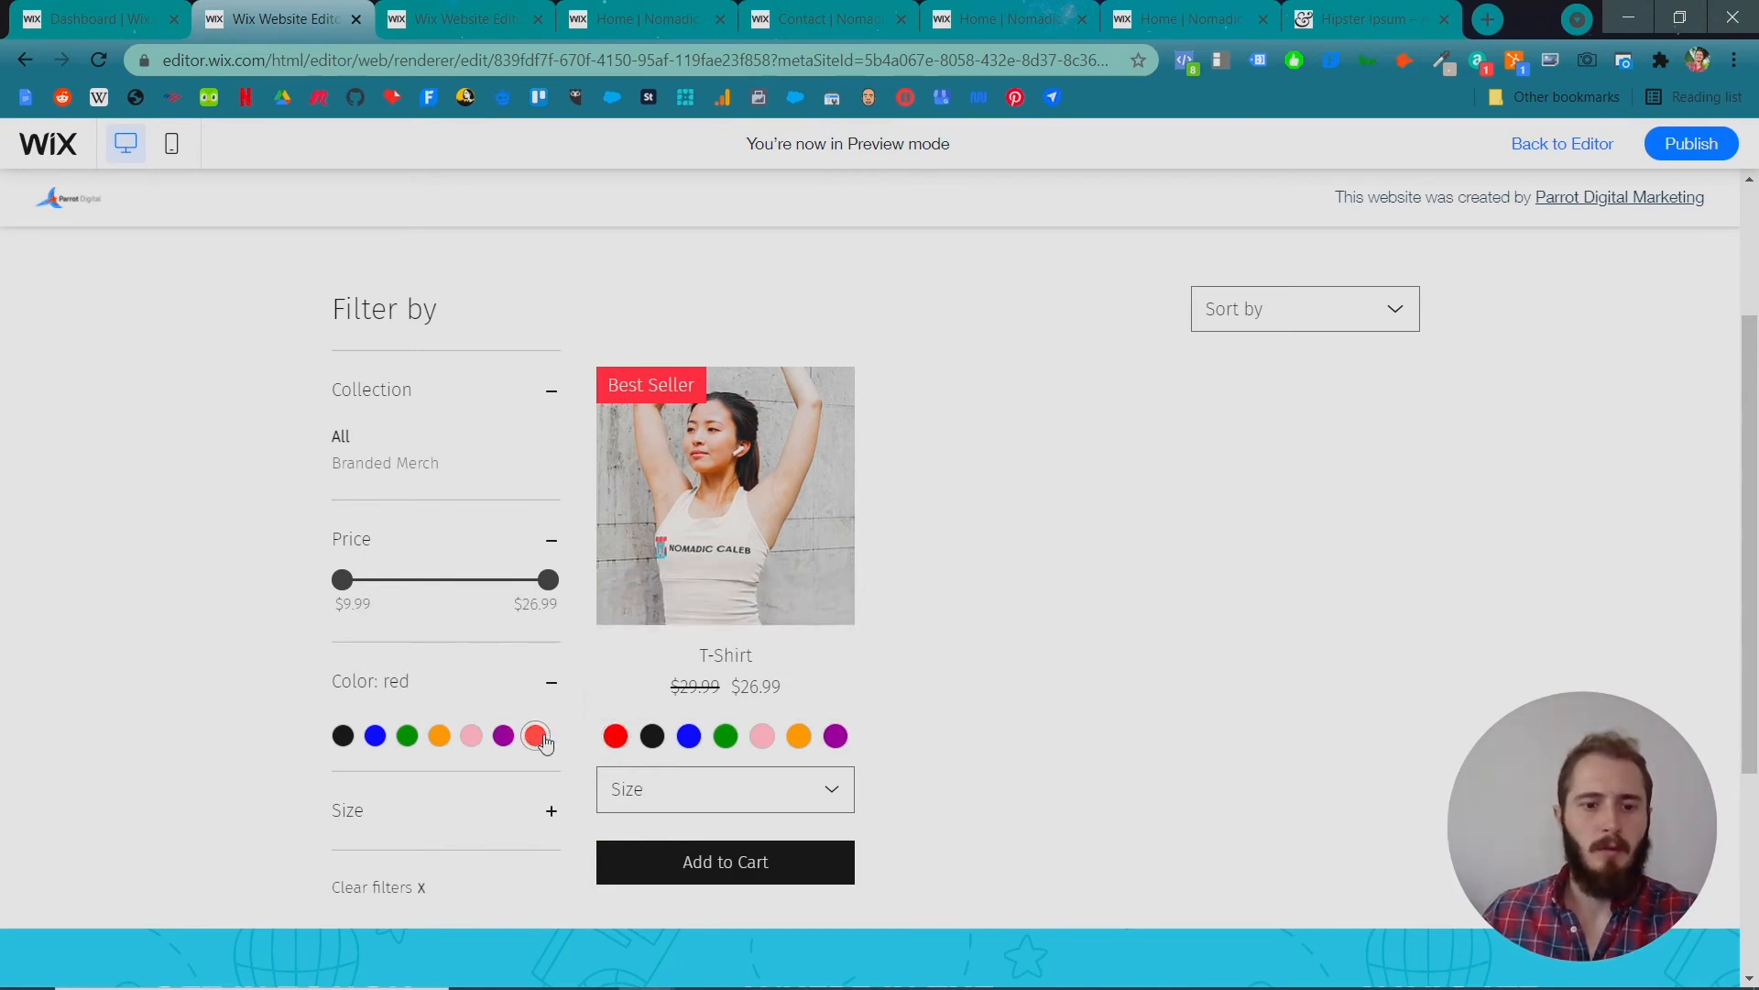
click(554, 685)
scroll(554, 689, down, 1)
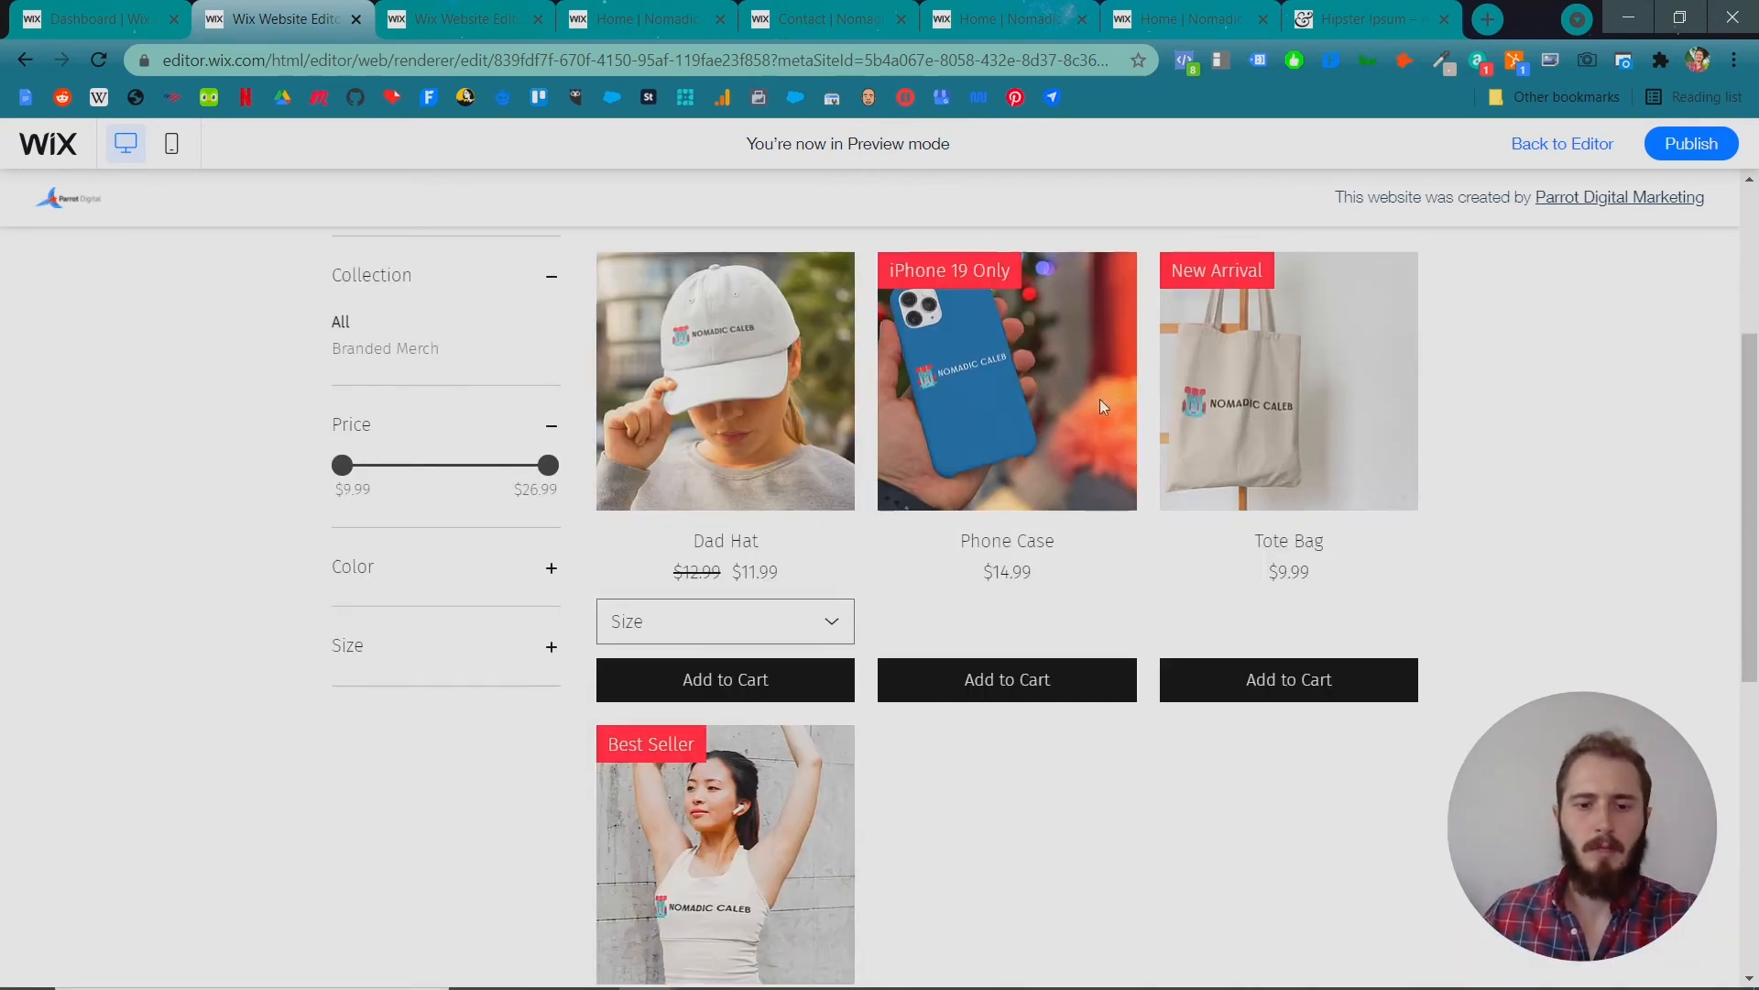
Add a Dad Hat in size Medium to the cart in the preview and close the cart panel.
click(766, 679)
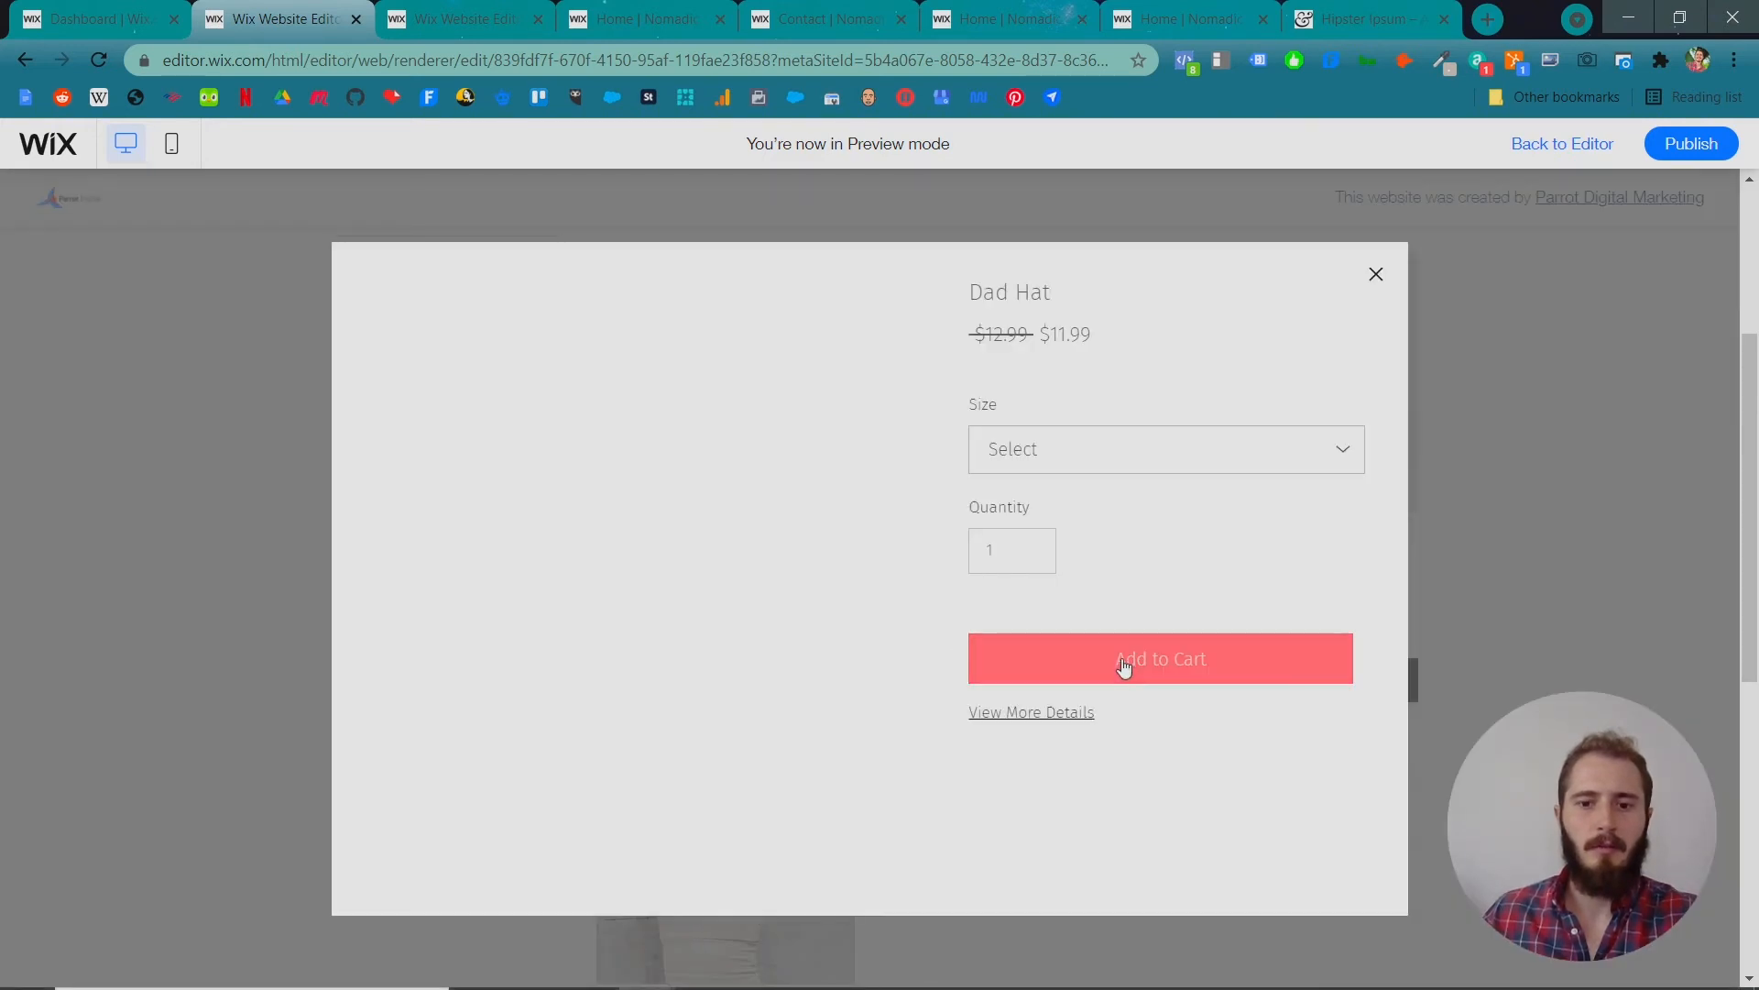
click(1028, 449)
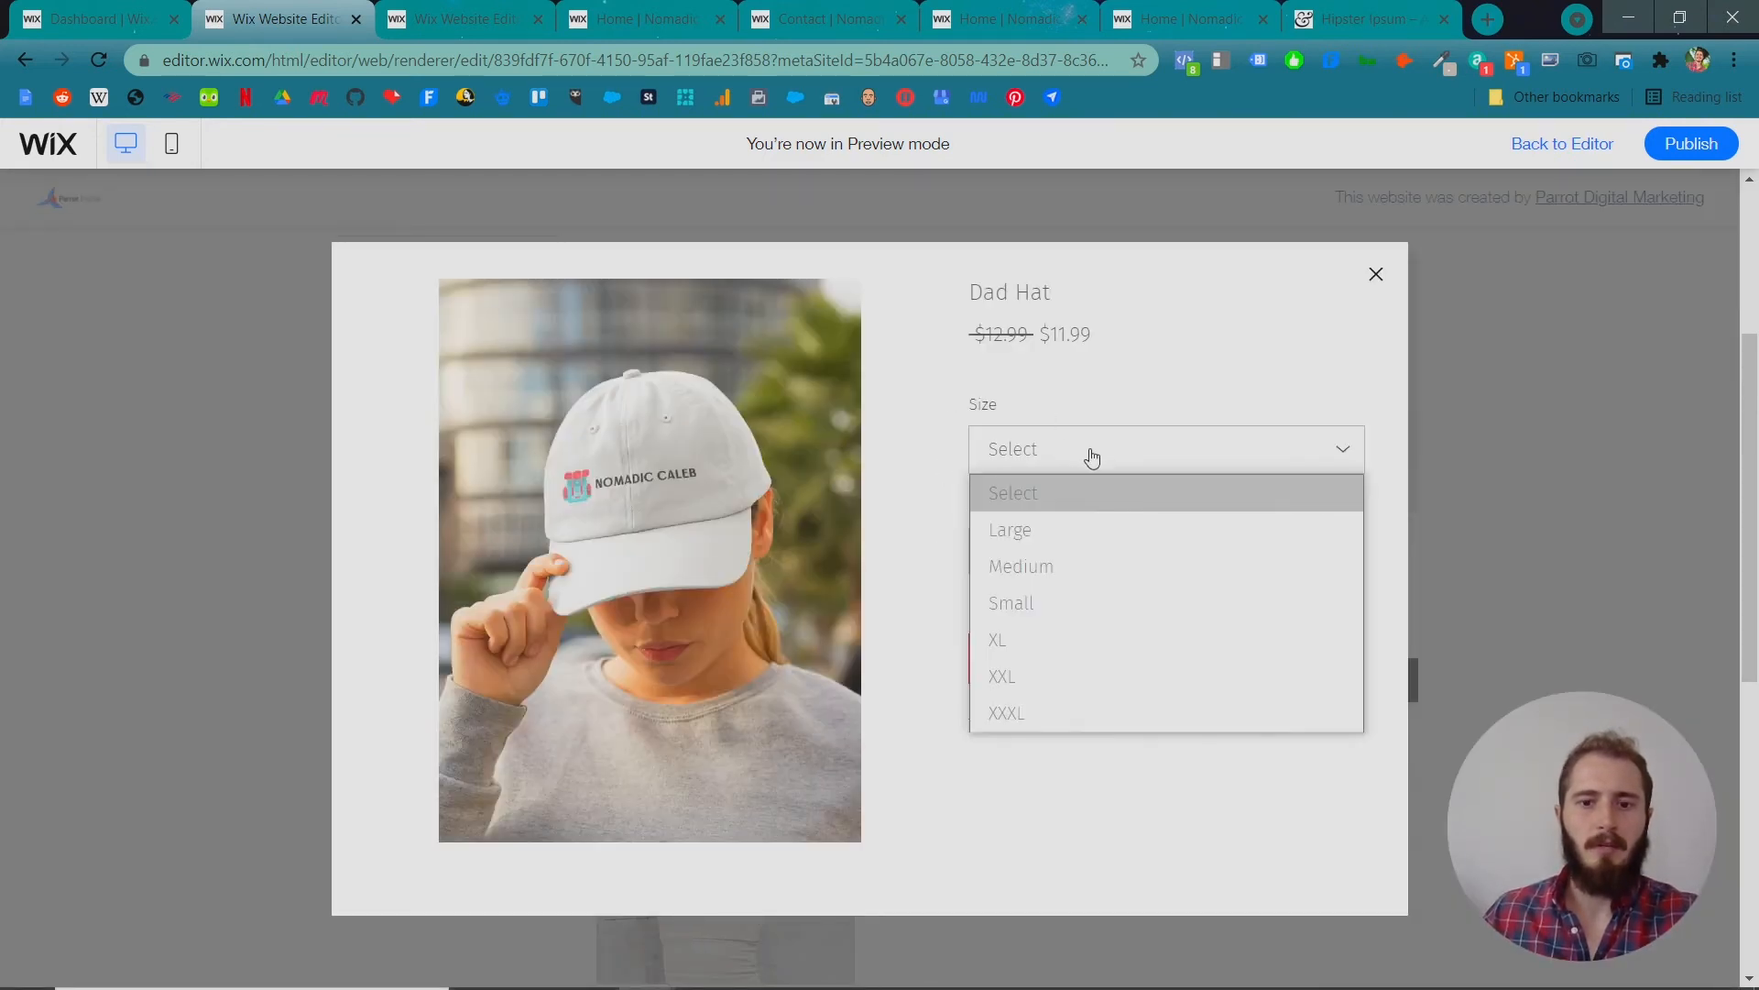
click(1056, 563)
click(1189, 652)
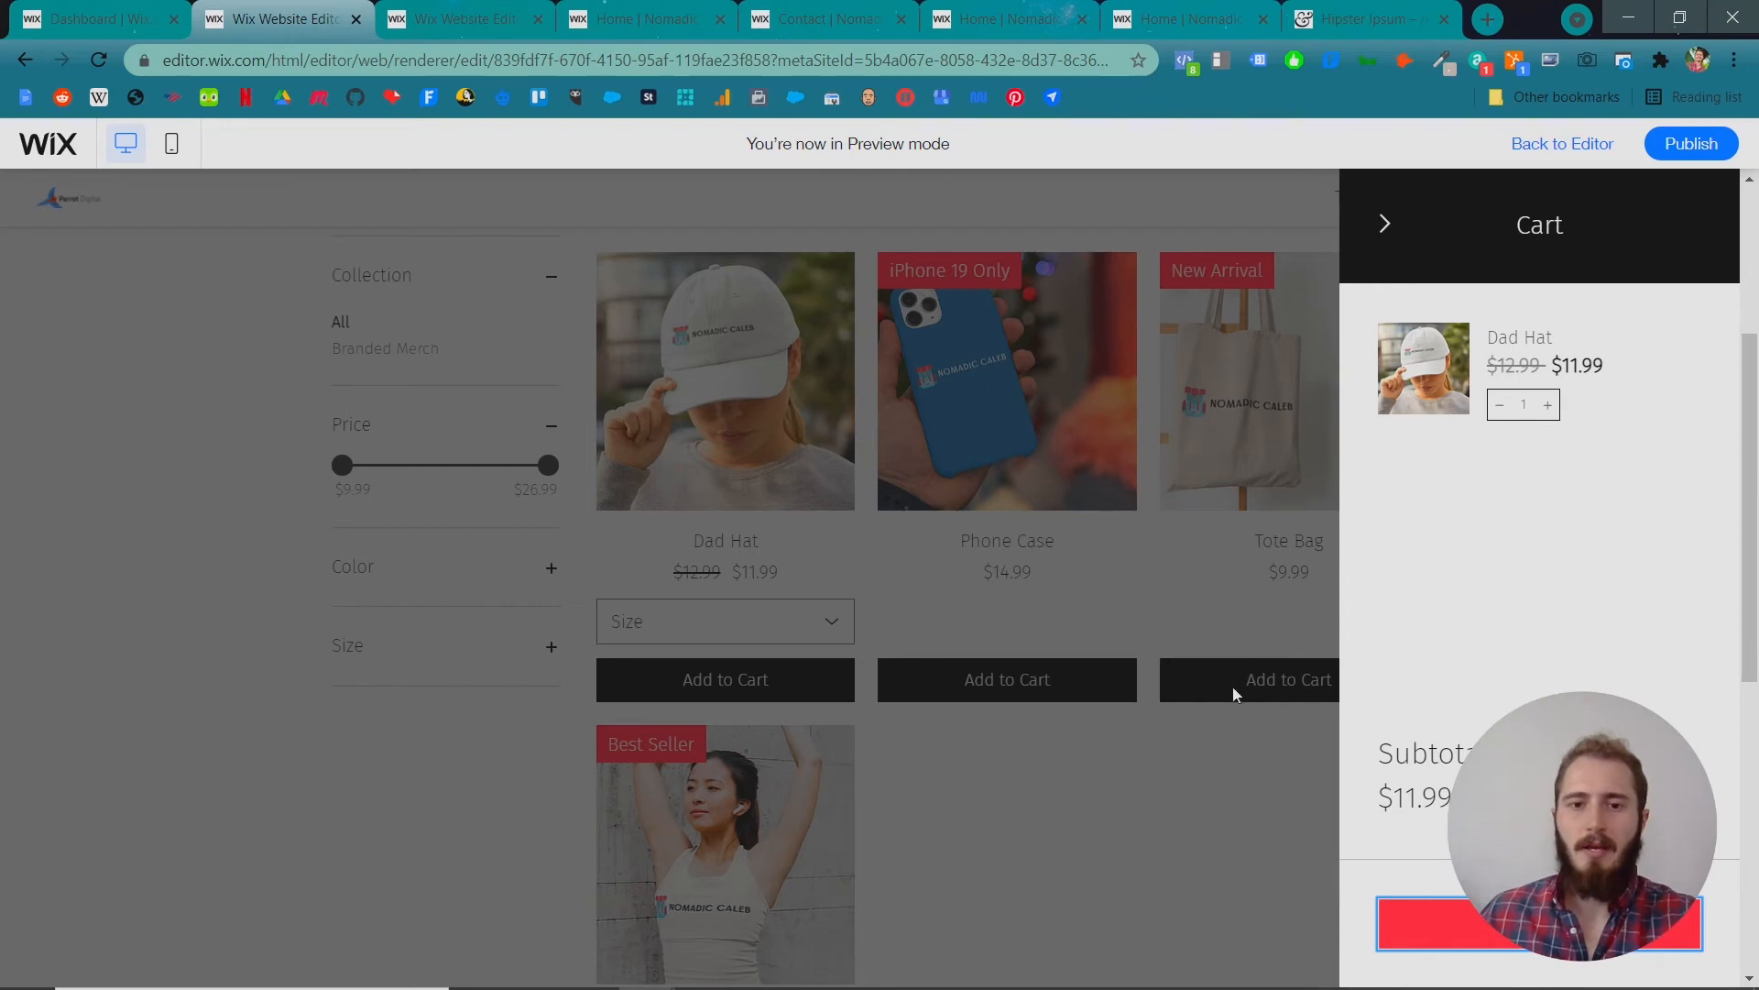
scroll(1281, 520, up, 4)
click(1384, 224)
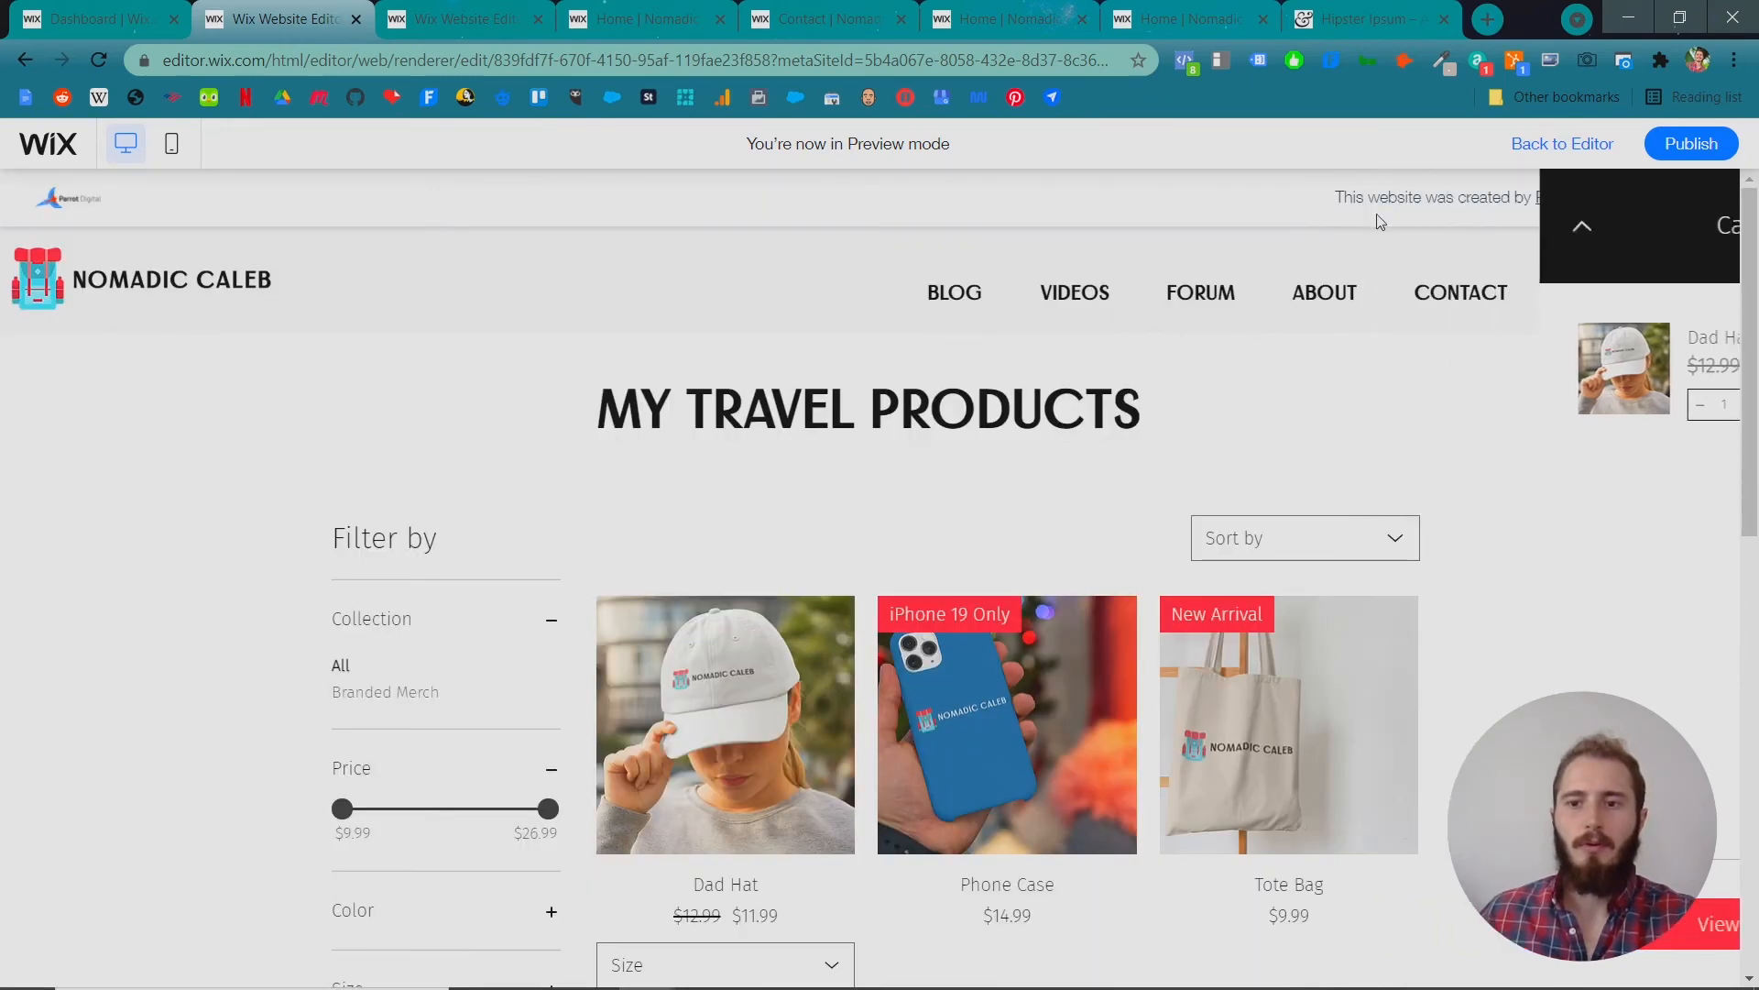
Look through the rest of the Shop page, leave the preview and open the Product Page in the editor.
scroll(1393, 444, down, 10)
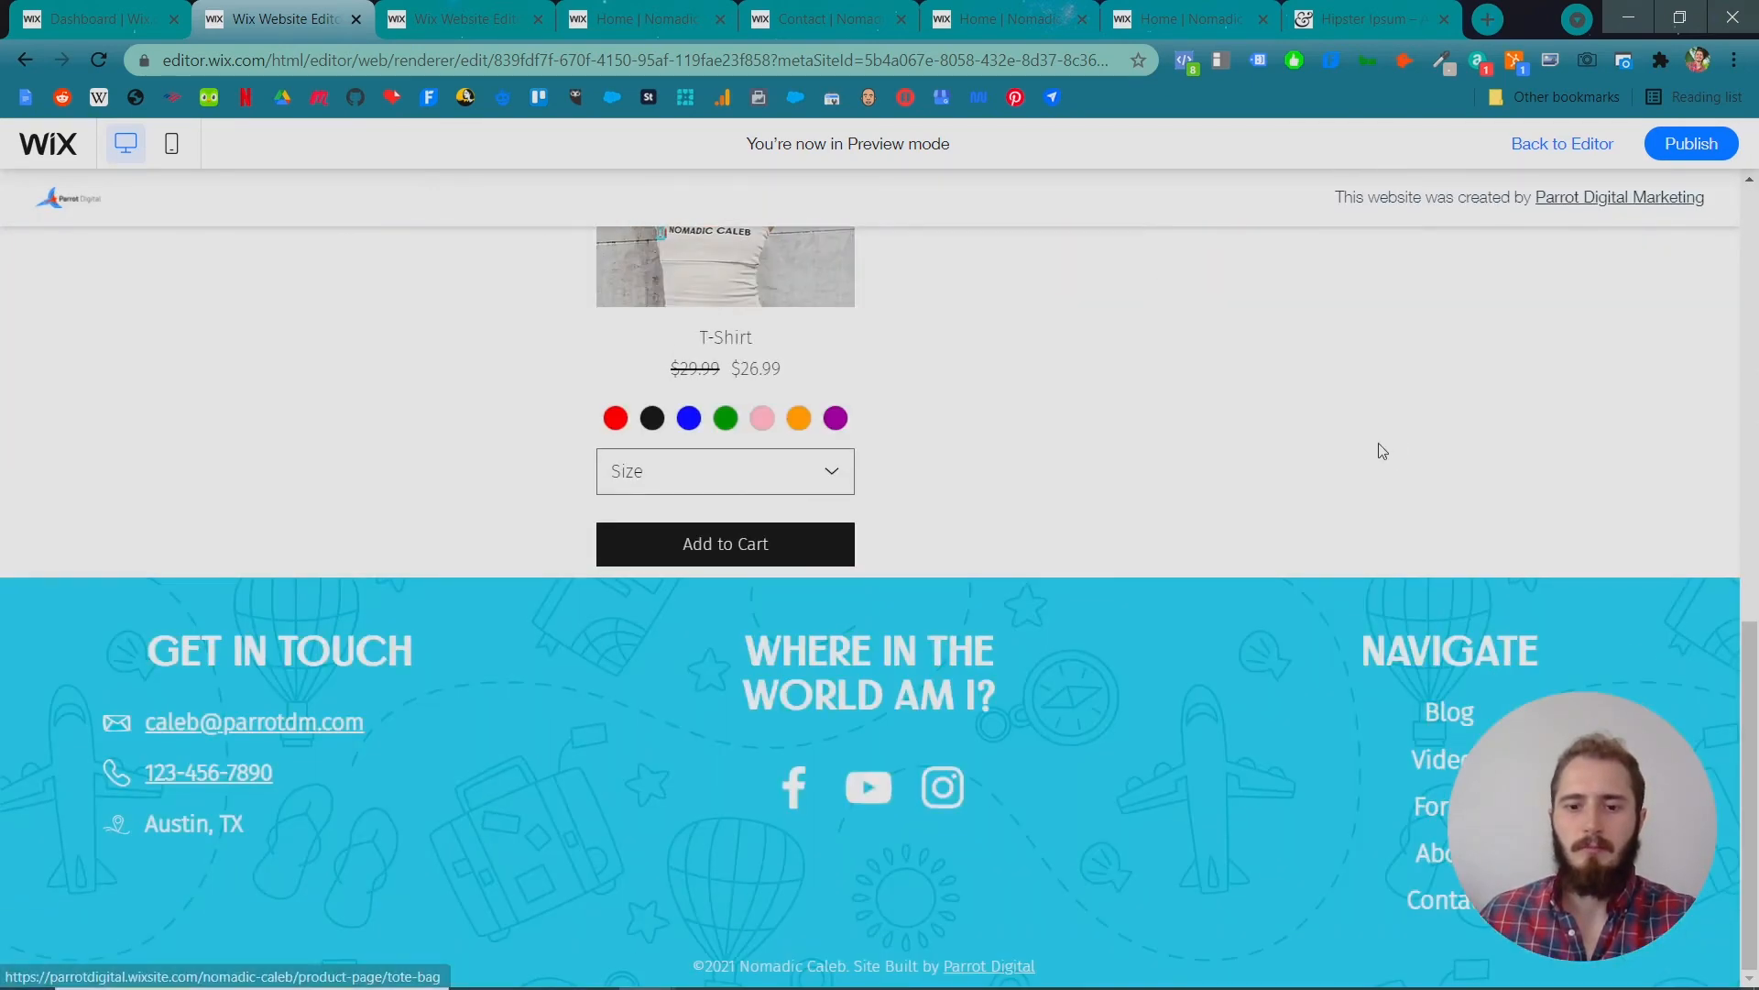
scroll(1371, 459, up, 10)
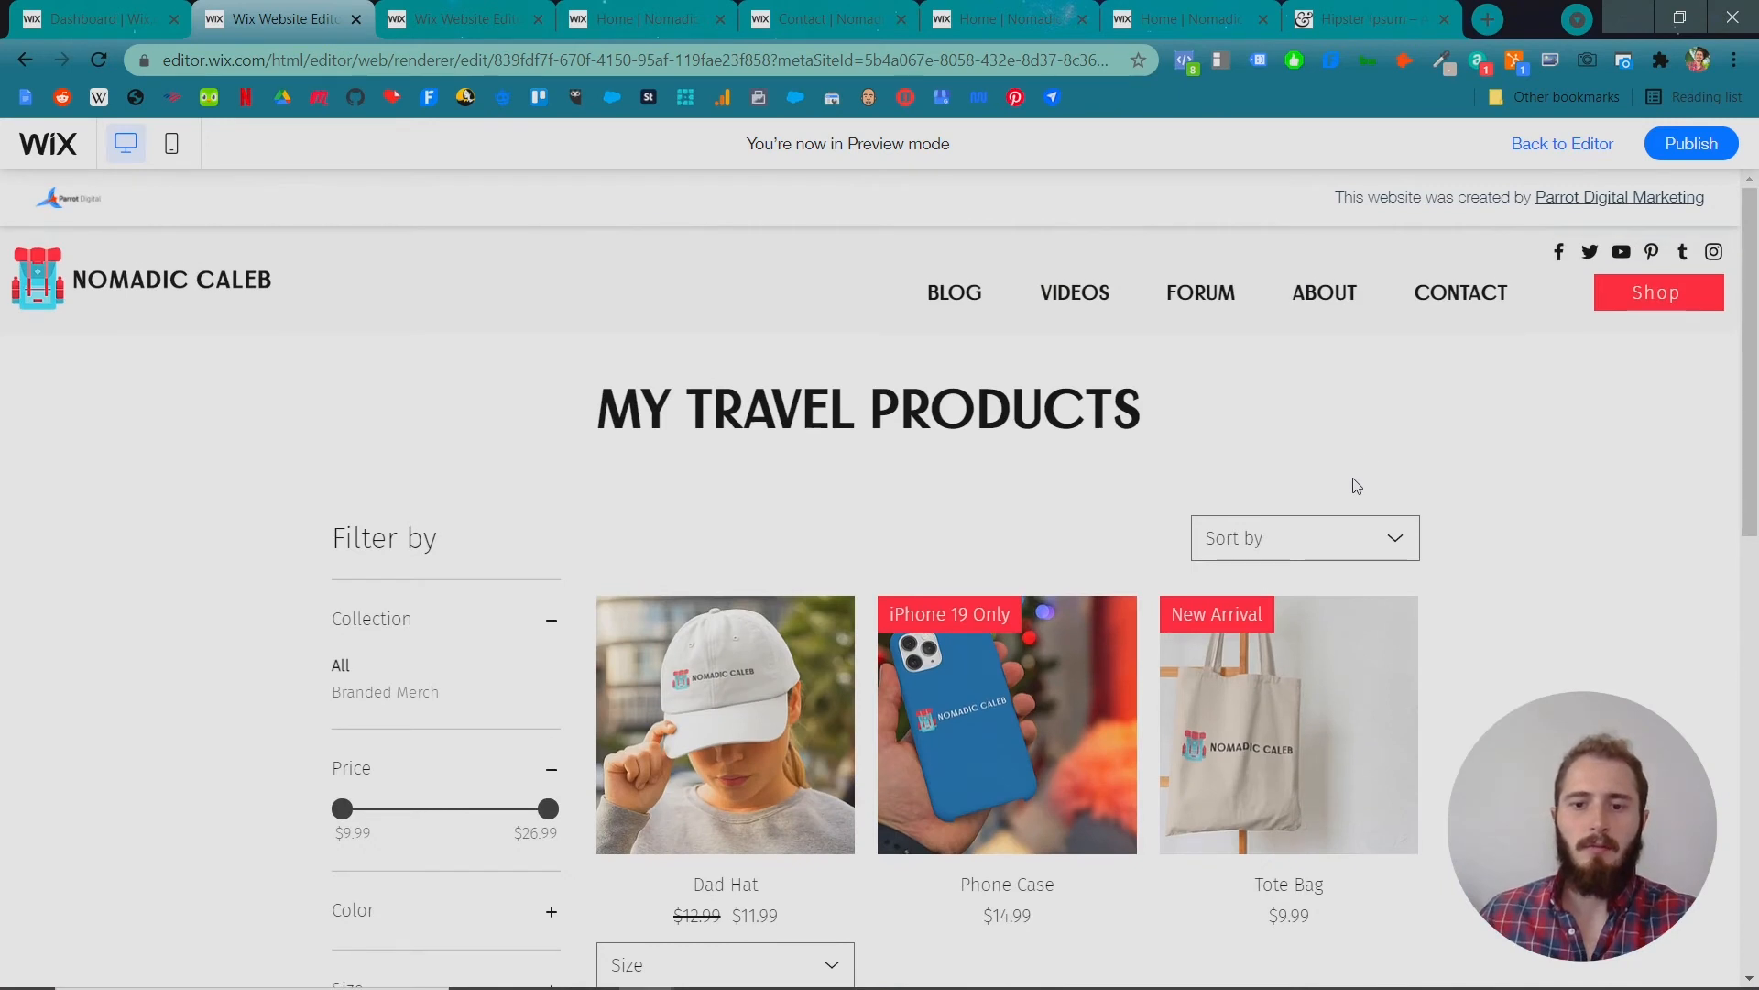
click(1563, 147)
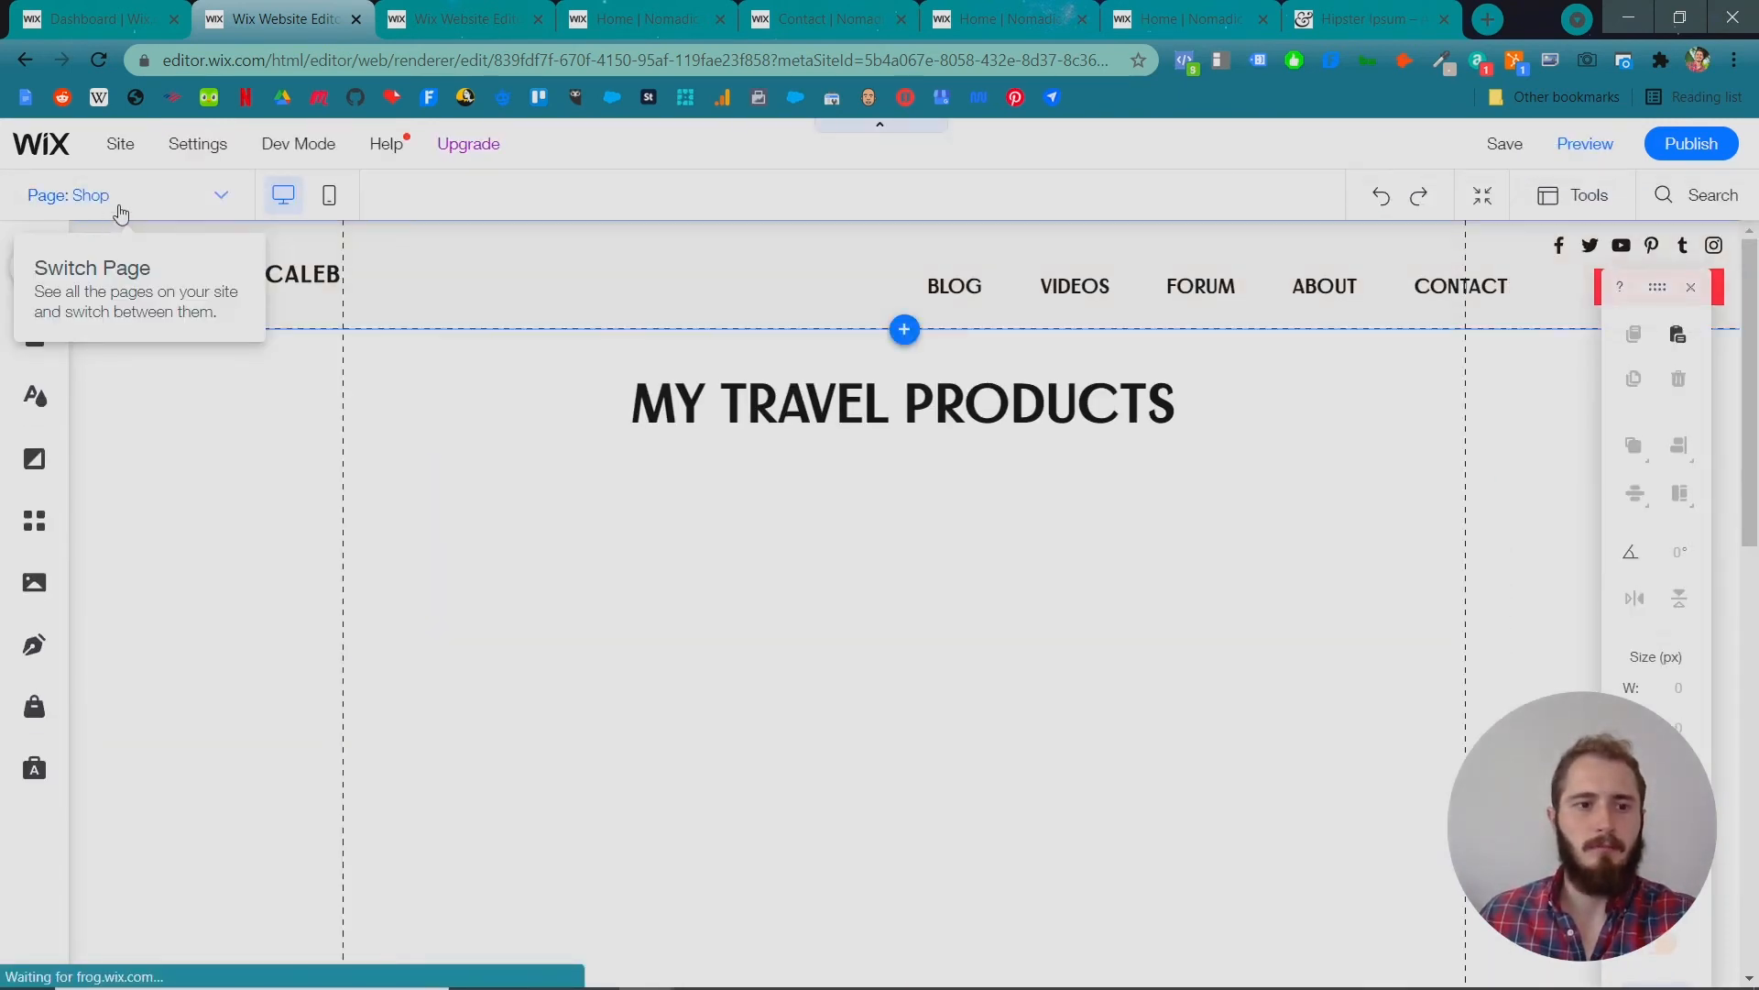
click(130, 207)
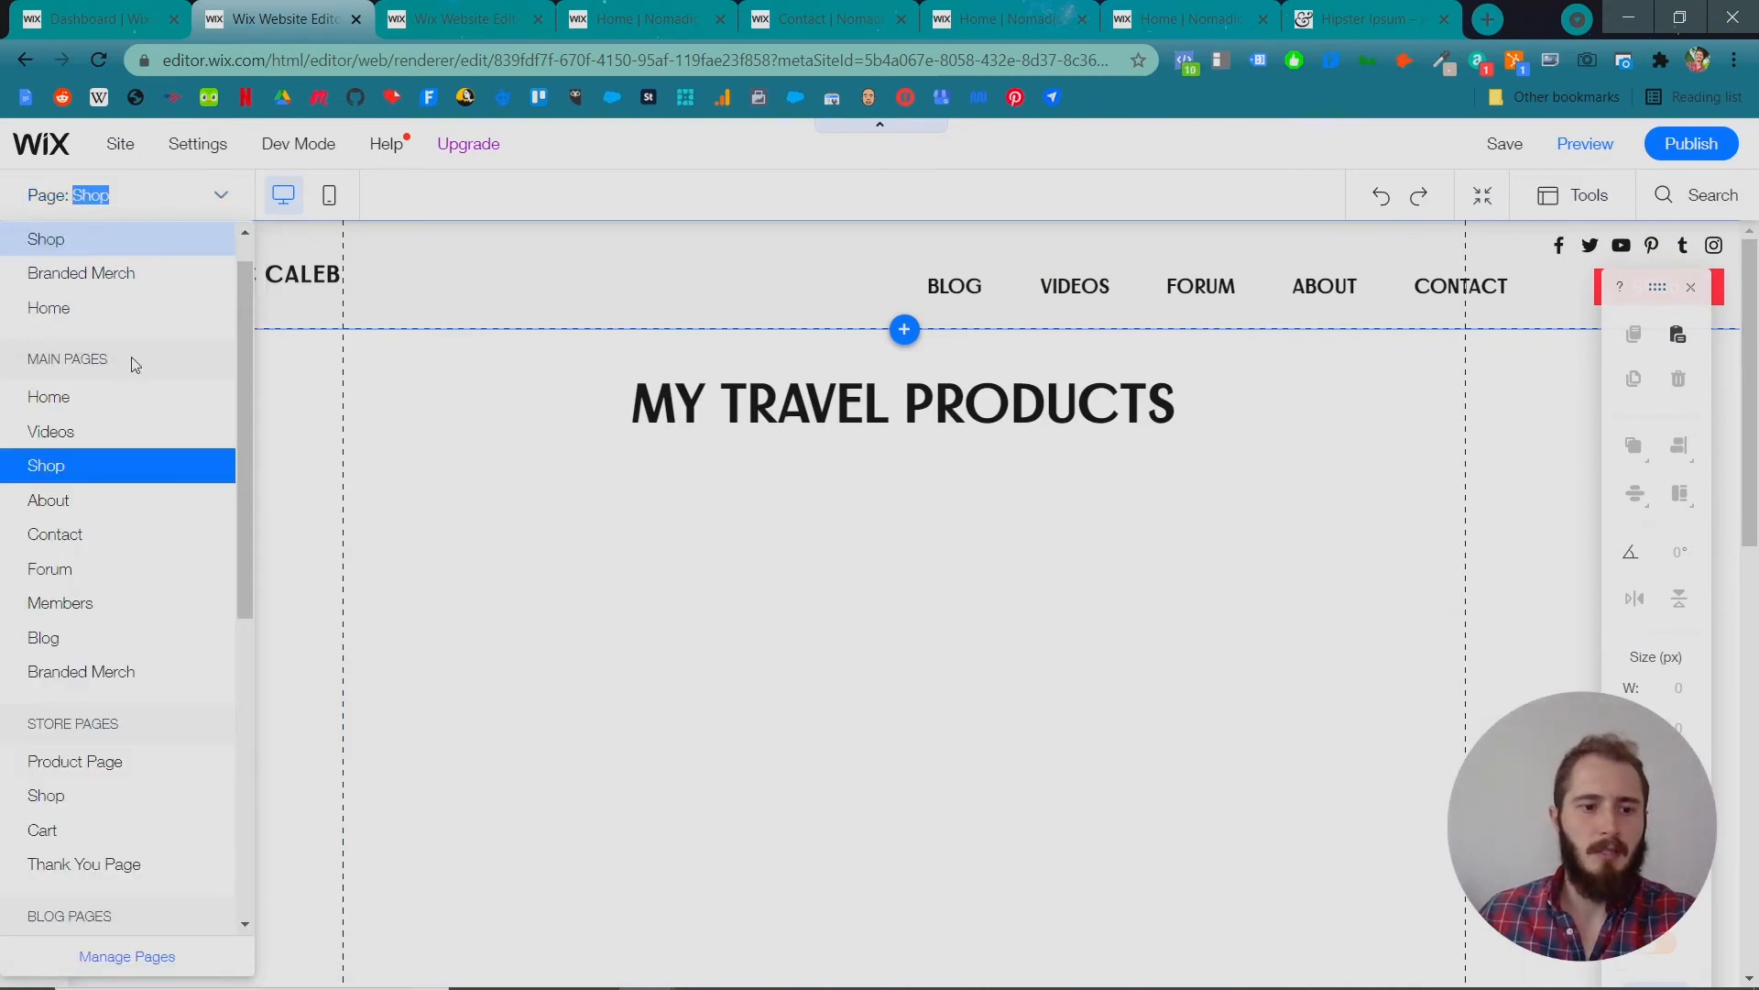
click(94, 767)
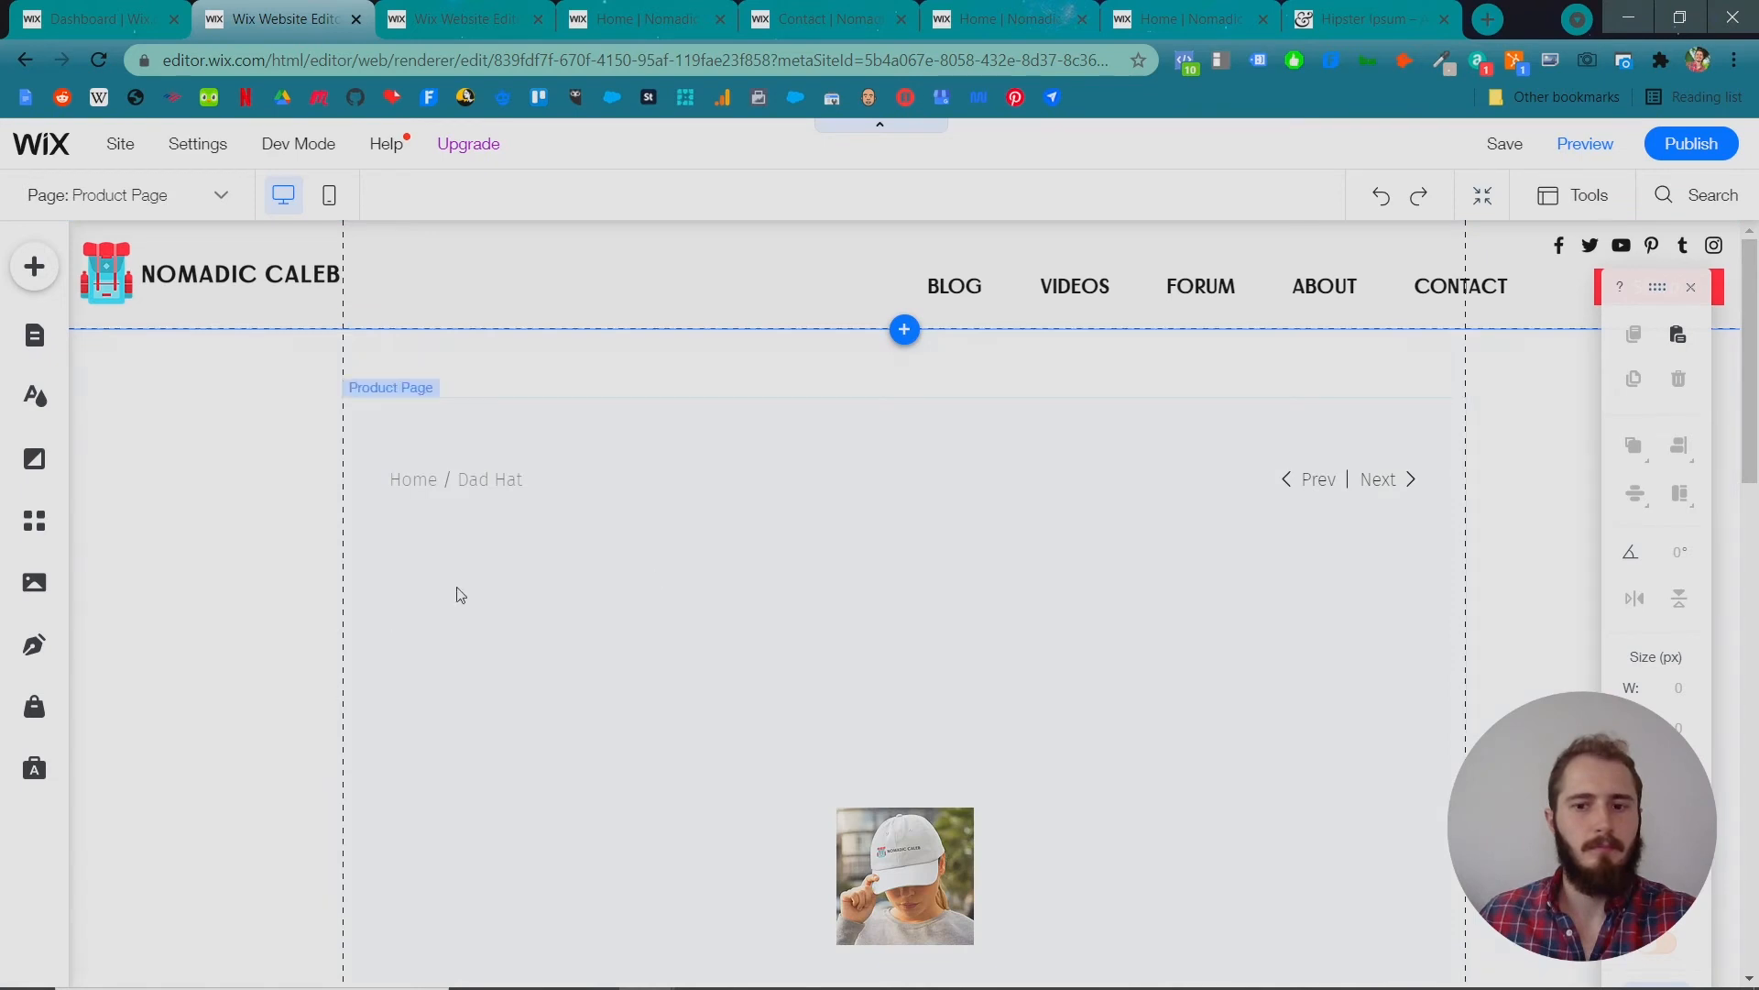
Move the product page element up to sit directly beneath the site header, and check its contents.
click(779, 572)
drag(1004, 398, 1028, 334)
scroll(1008, 453, down, 8)
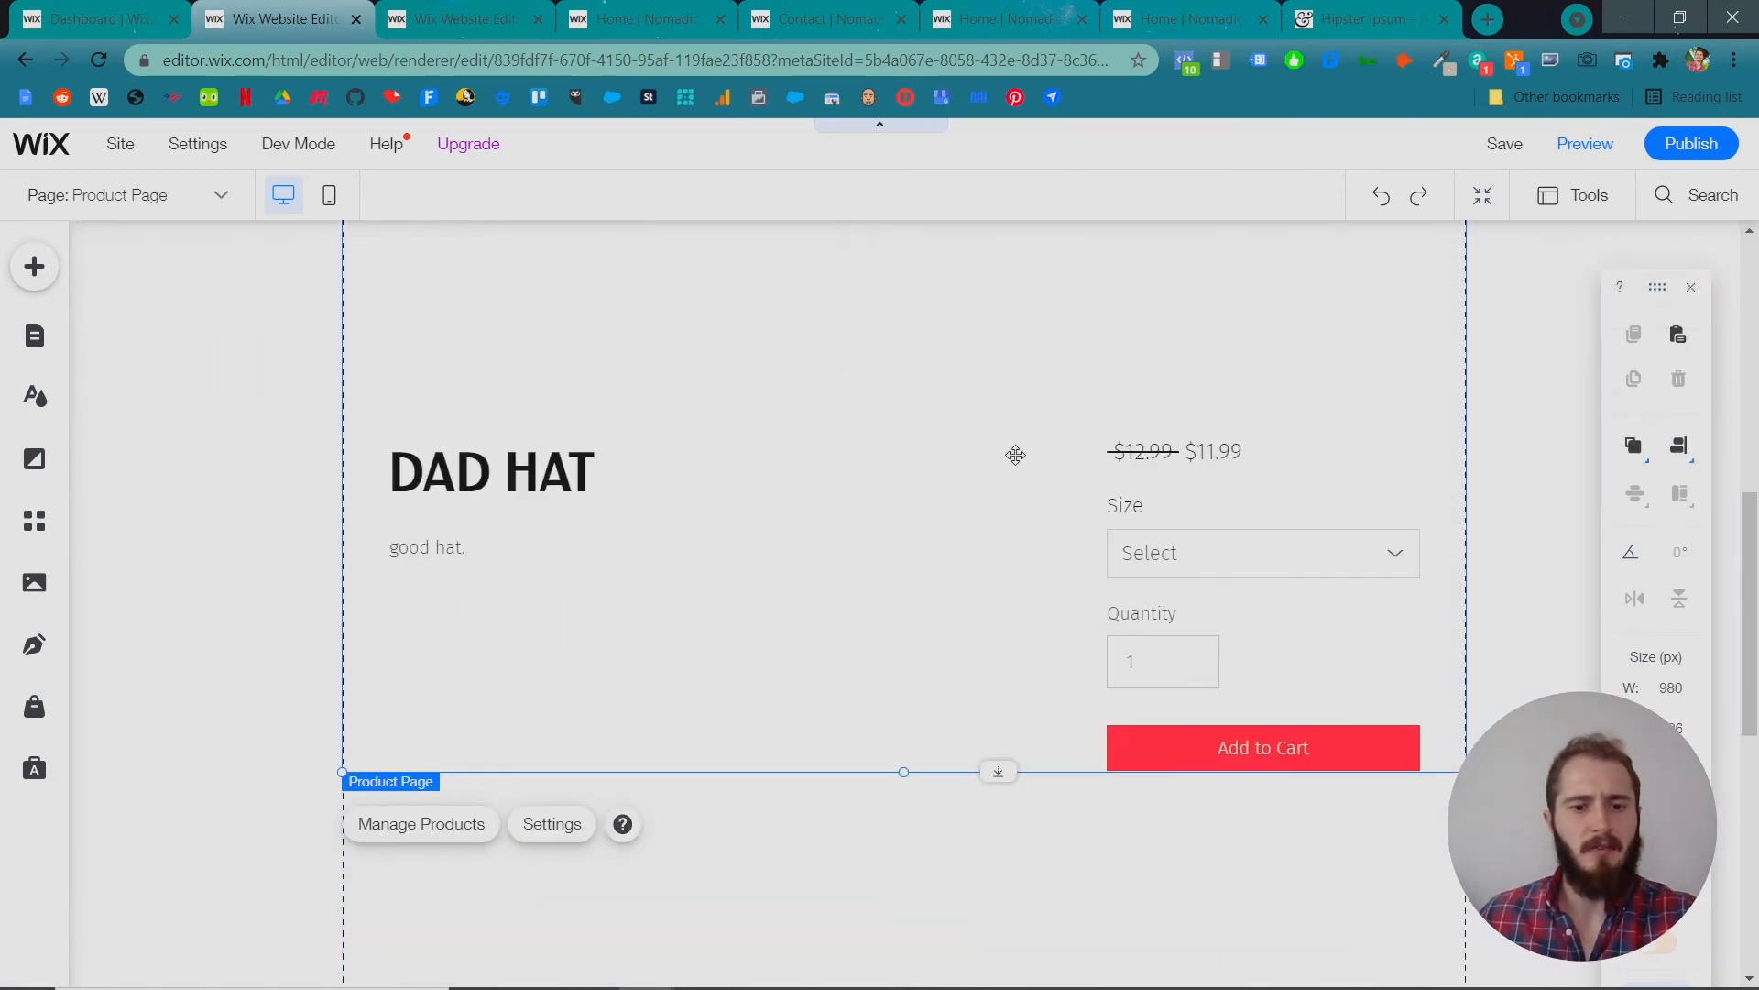
scroll(1008, 455, up, 3)
scroll(1007, 456, up, 4)
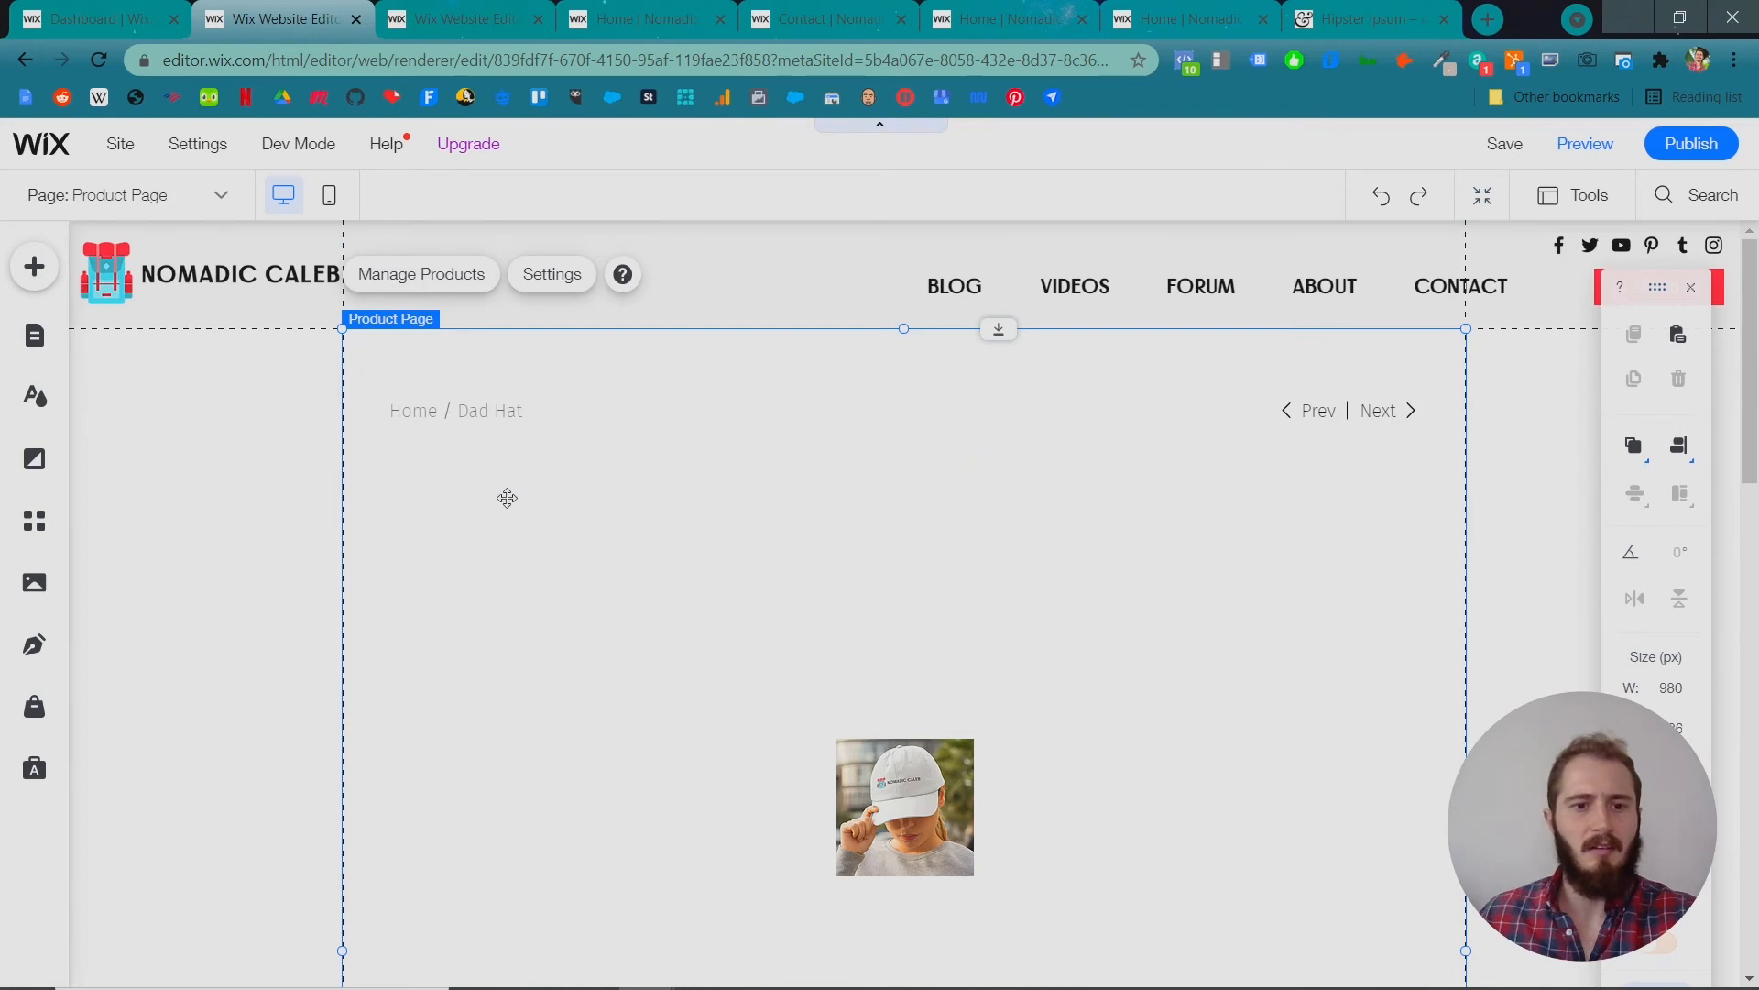
Open the product page element's settings and change its page layout to Classic.
click(552, 275)
drag(420, 369, 1293, 293)
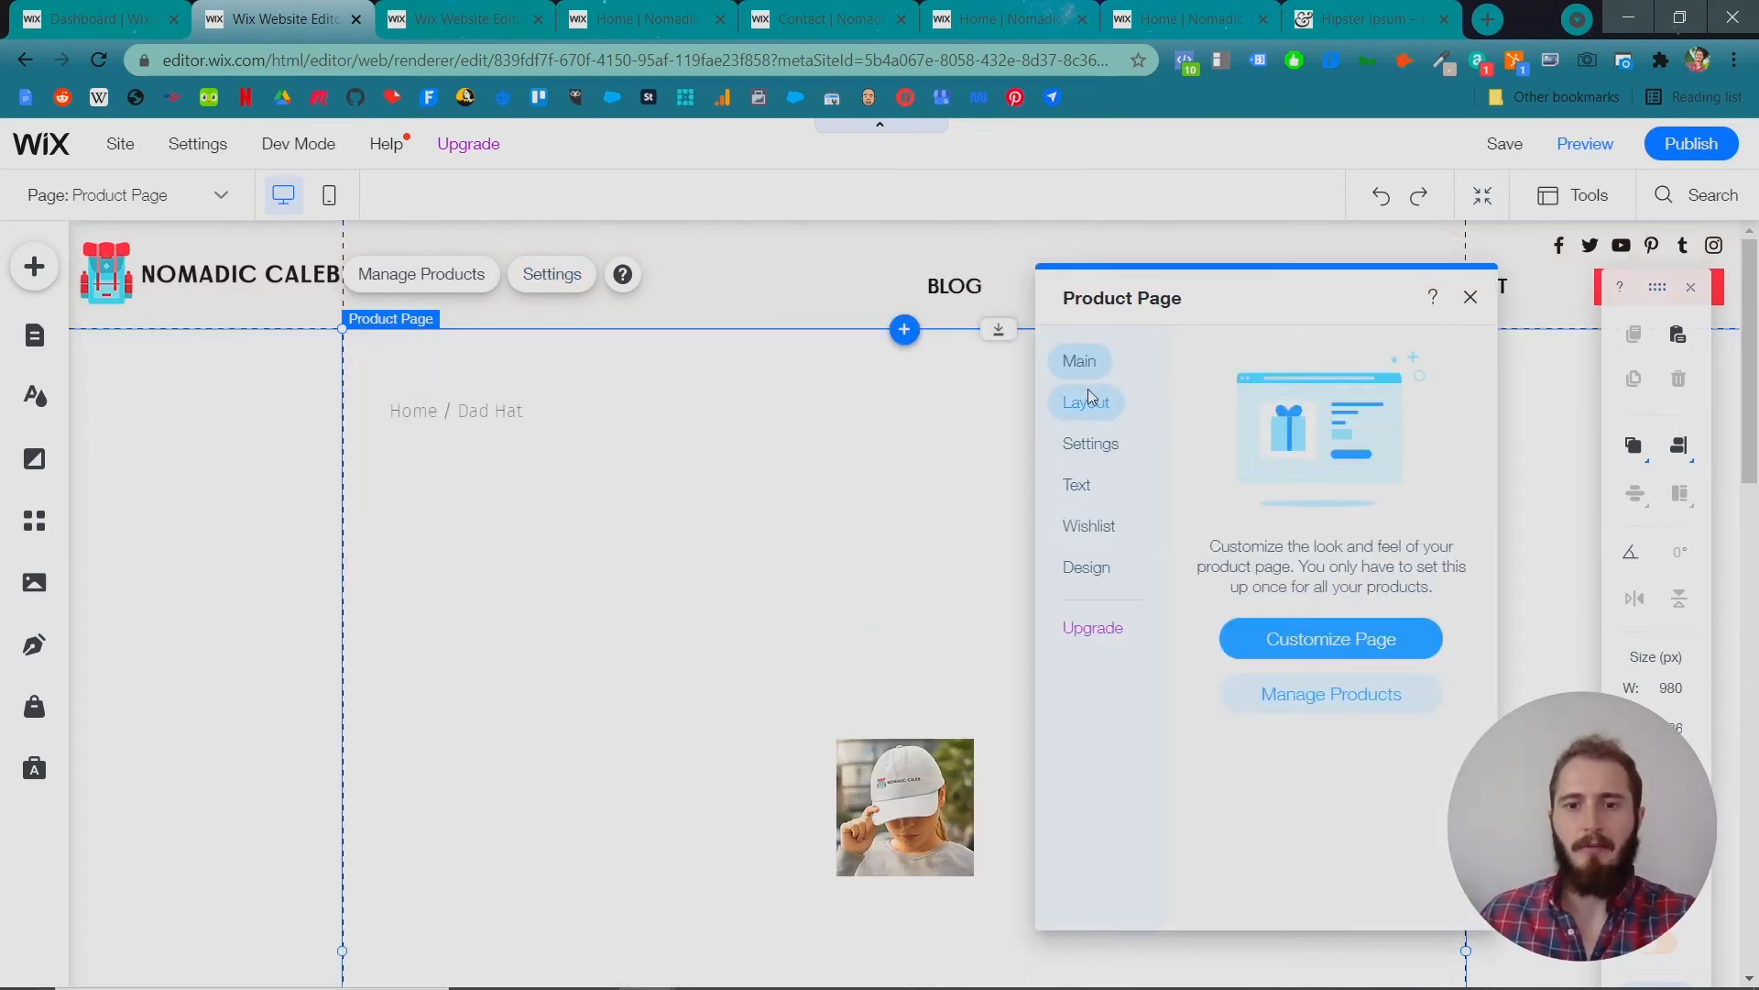
click(1081, 401)
click(1249, 488)
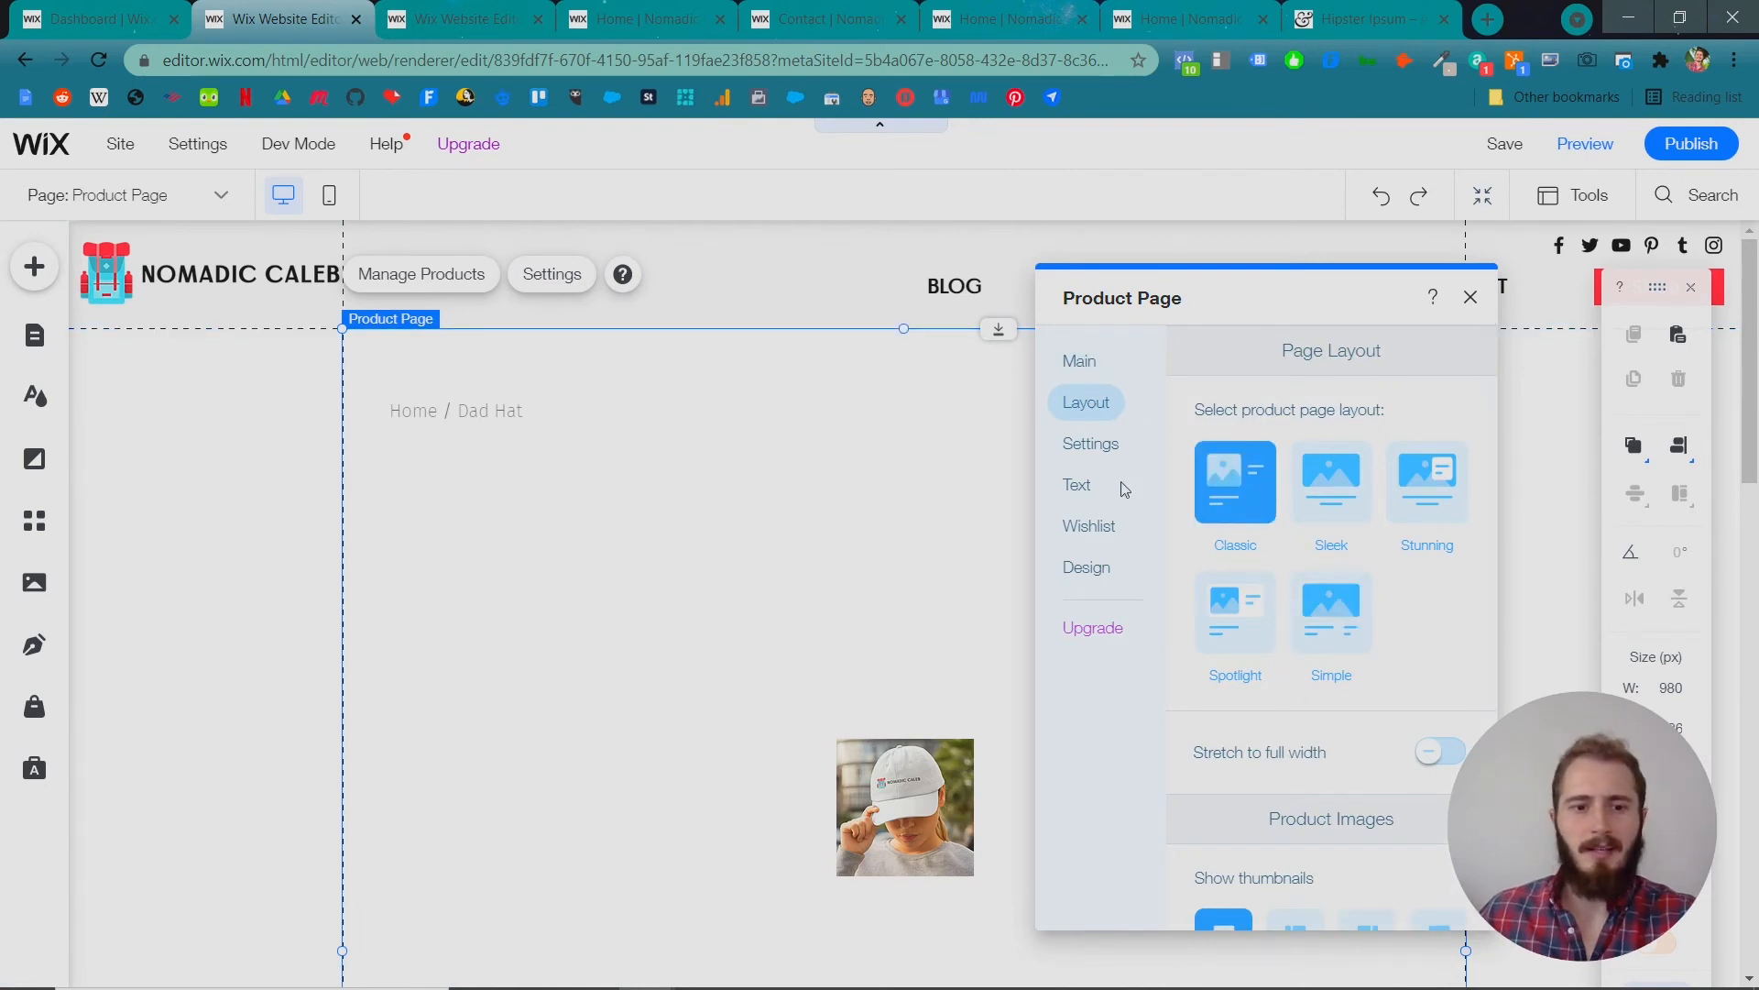
scroll(873, 601, down, 3)
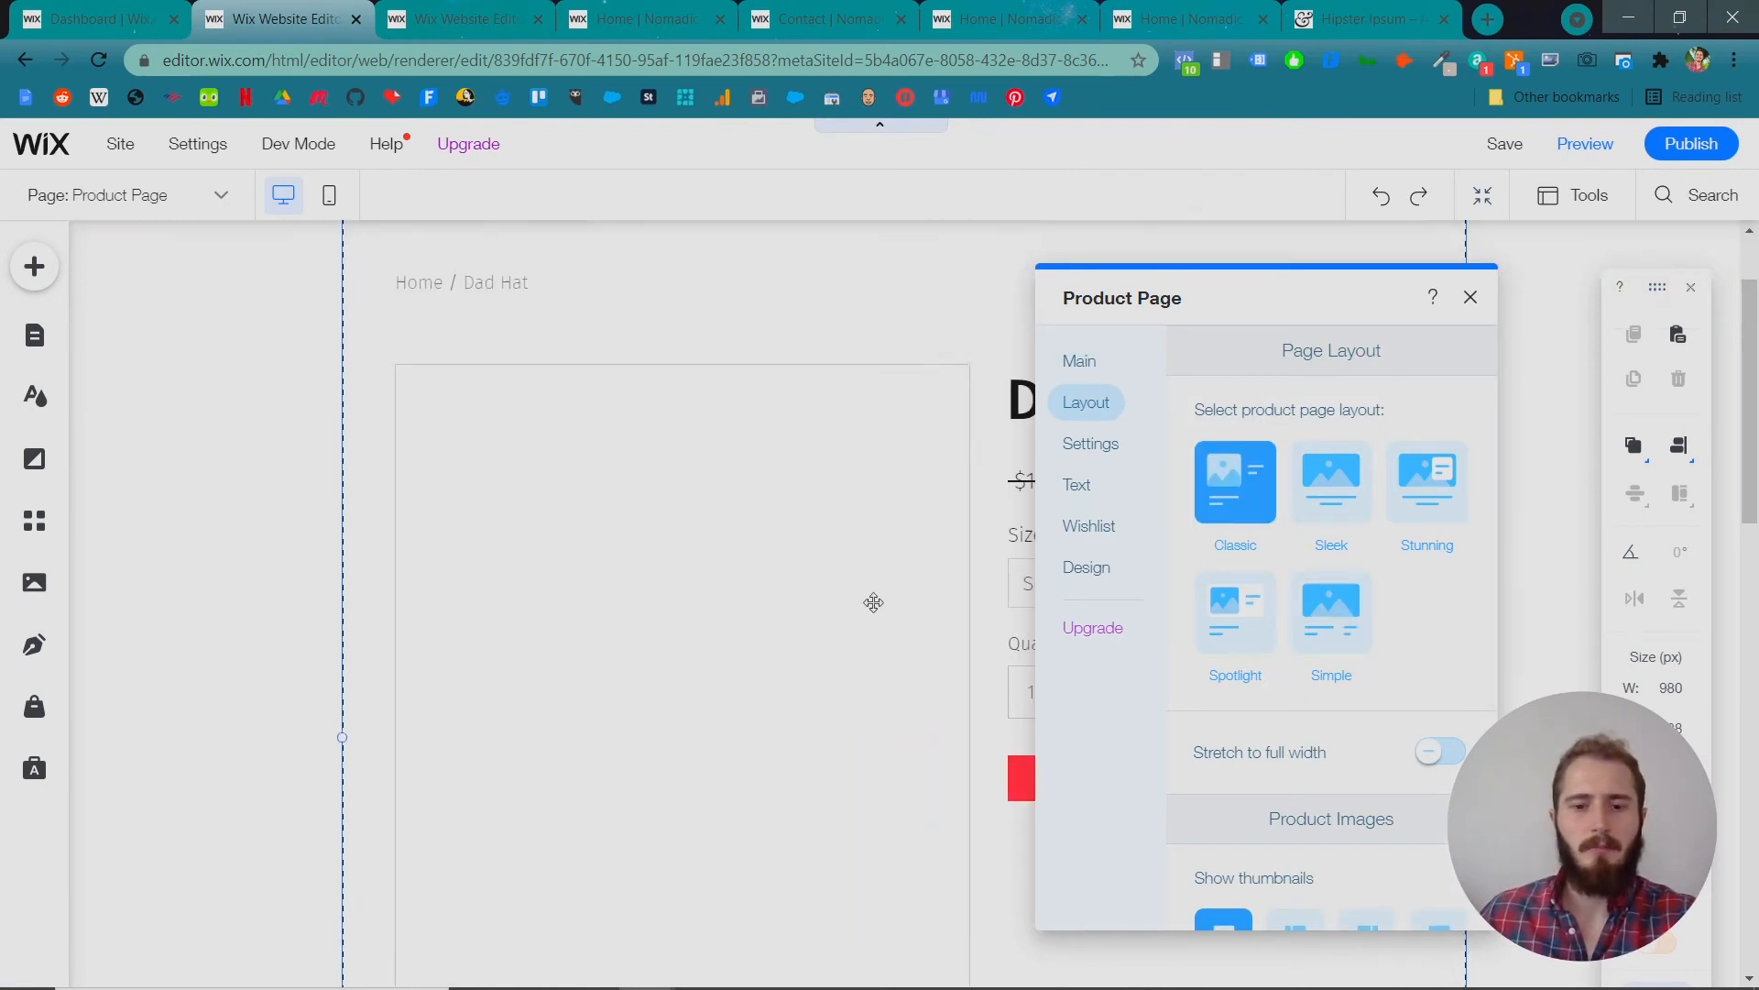
scroll(873, 601, up, 3)
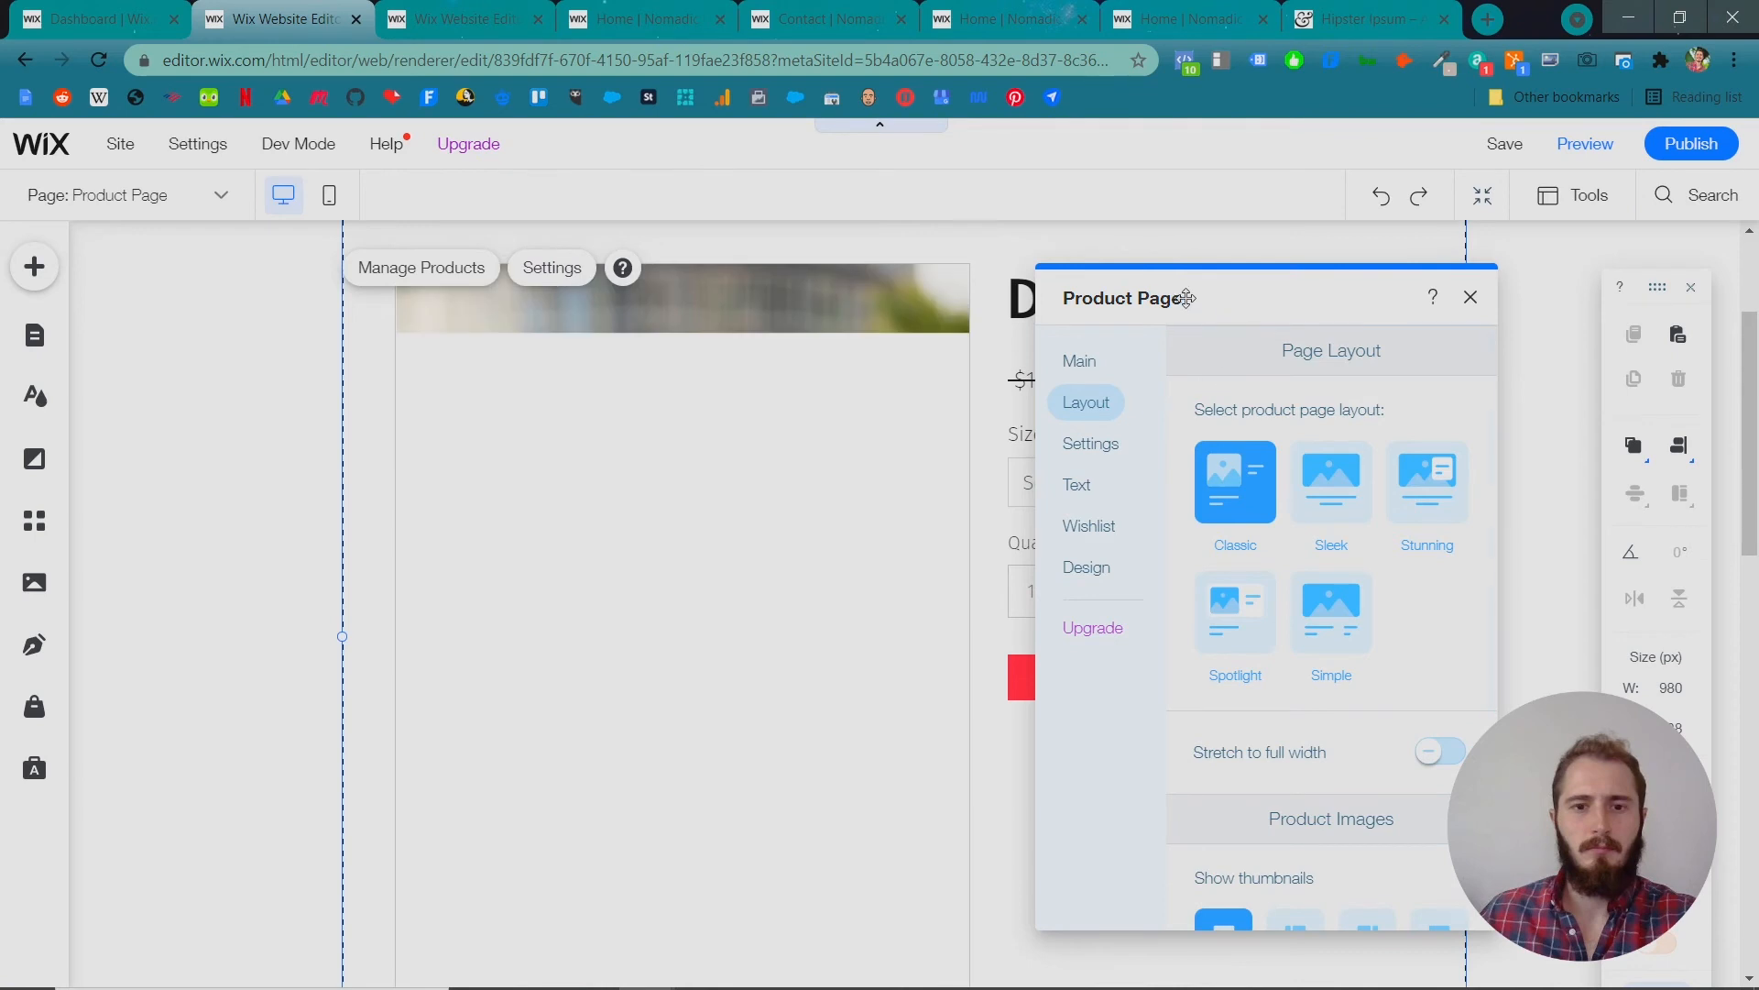
Move the Product Page settings window aside and review the Classic layout down to the footer.
drag(1185, 298, 1428, 344)
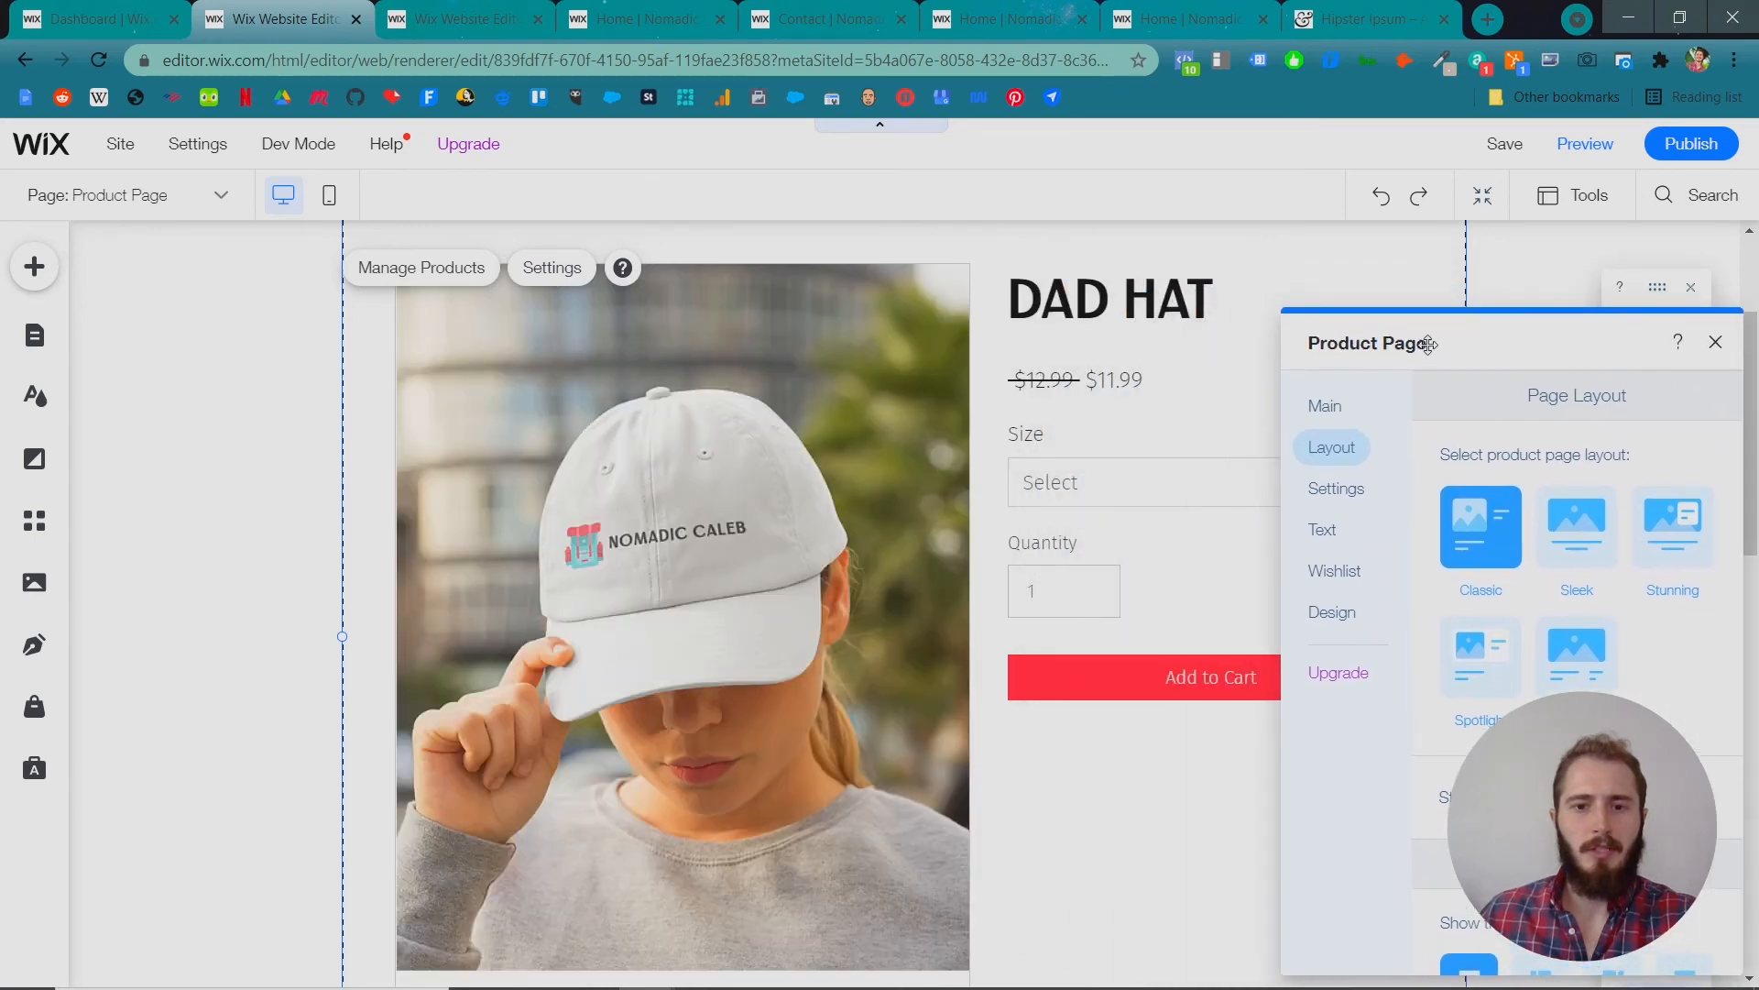
scroll(1092, 698, down, 5)
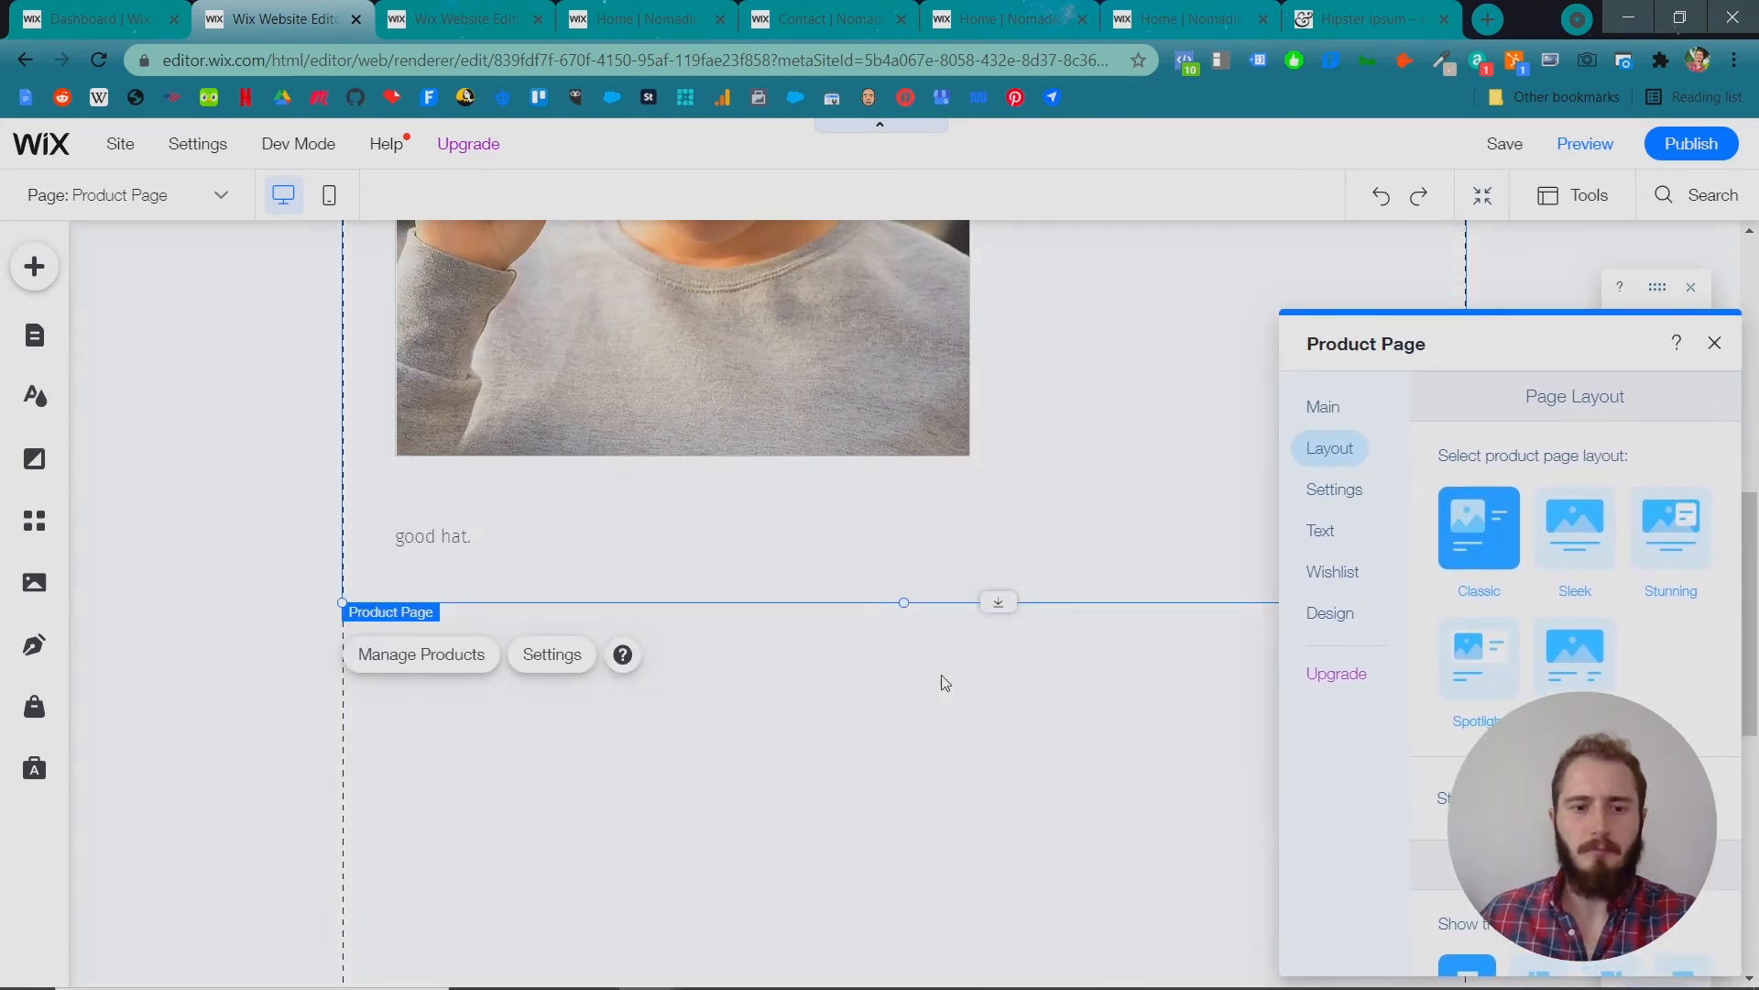
drag(1458, 345, 1341, 271)
scroll(867, 483, down, 8)
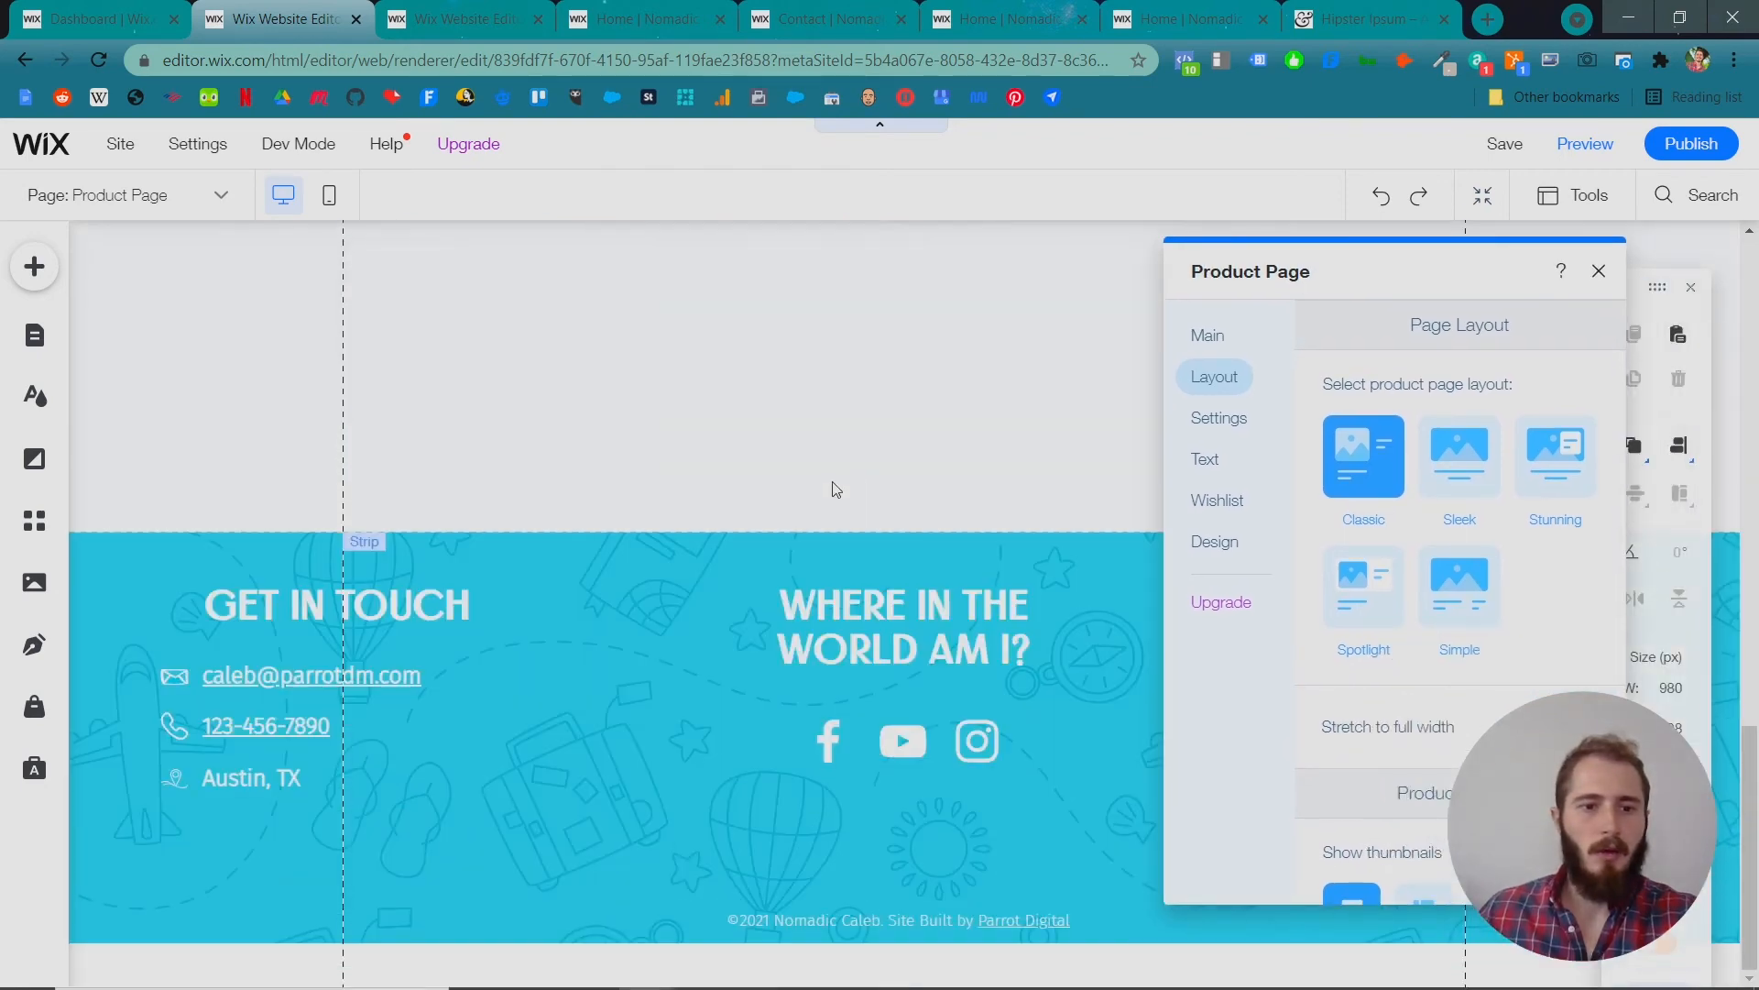
Add a Related Products slider gallery from the Store elements to the Product Page and place it beneath the product details.
click(832, 489)
scroll(251, 385, up, 3)
scroll(251, 385, up, 10)
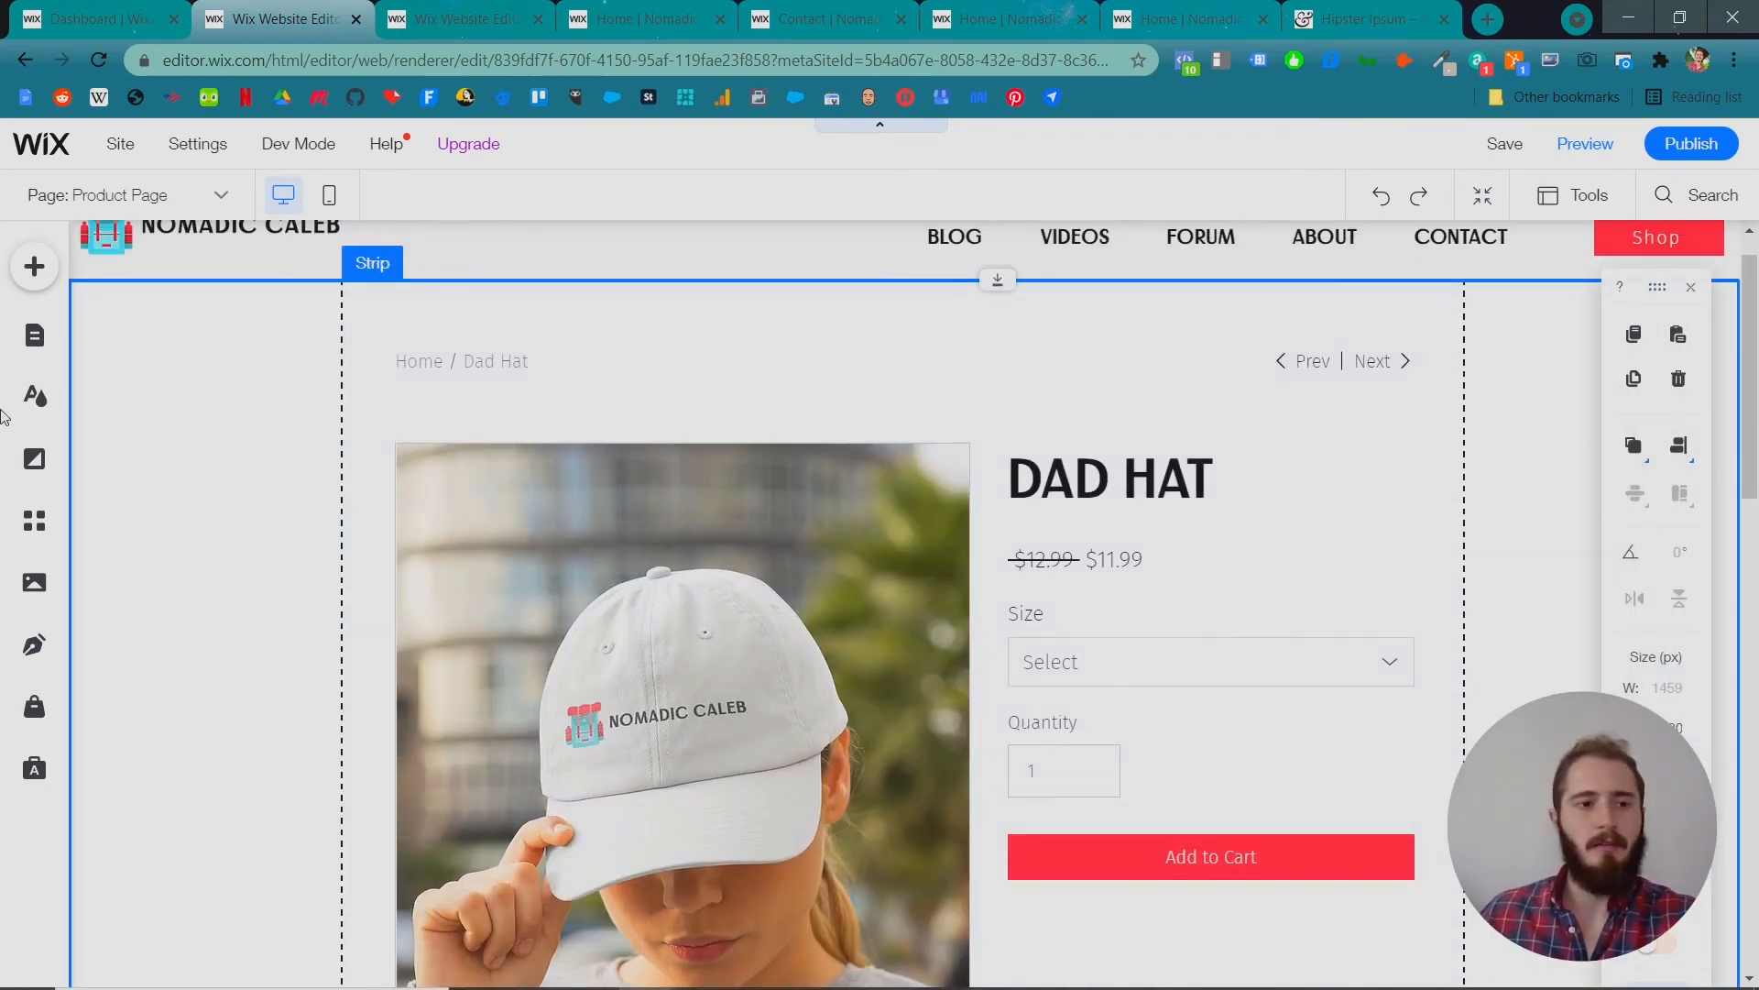
click(34, 267)
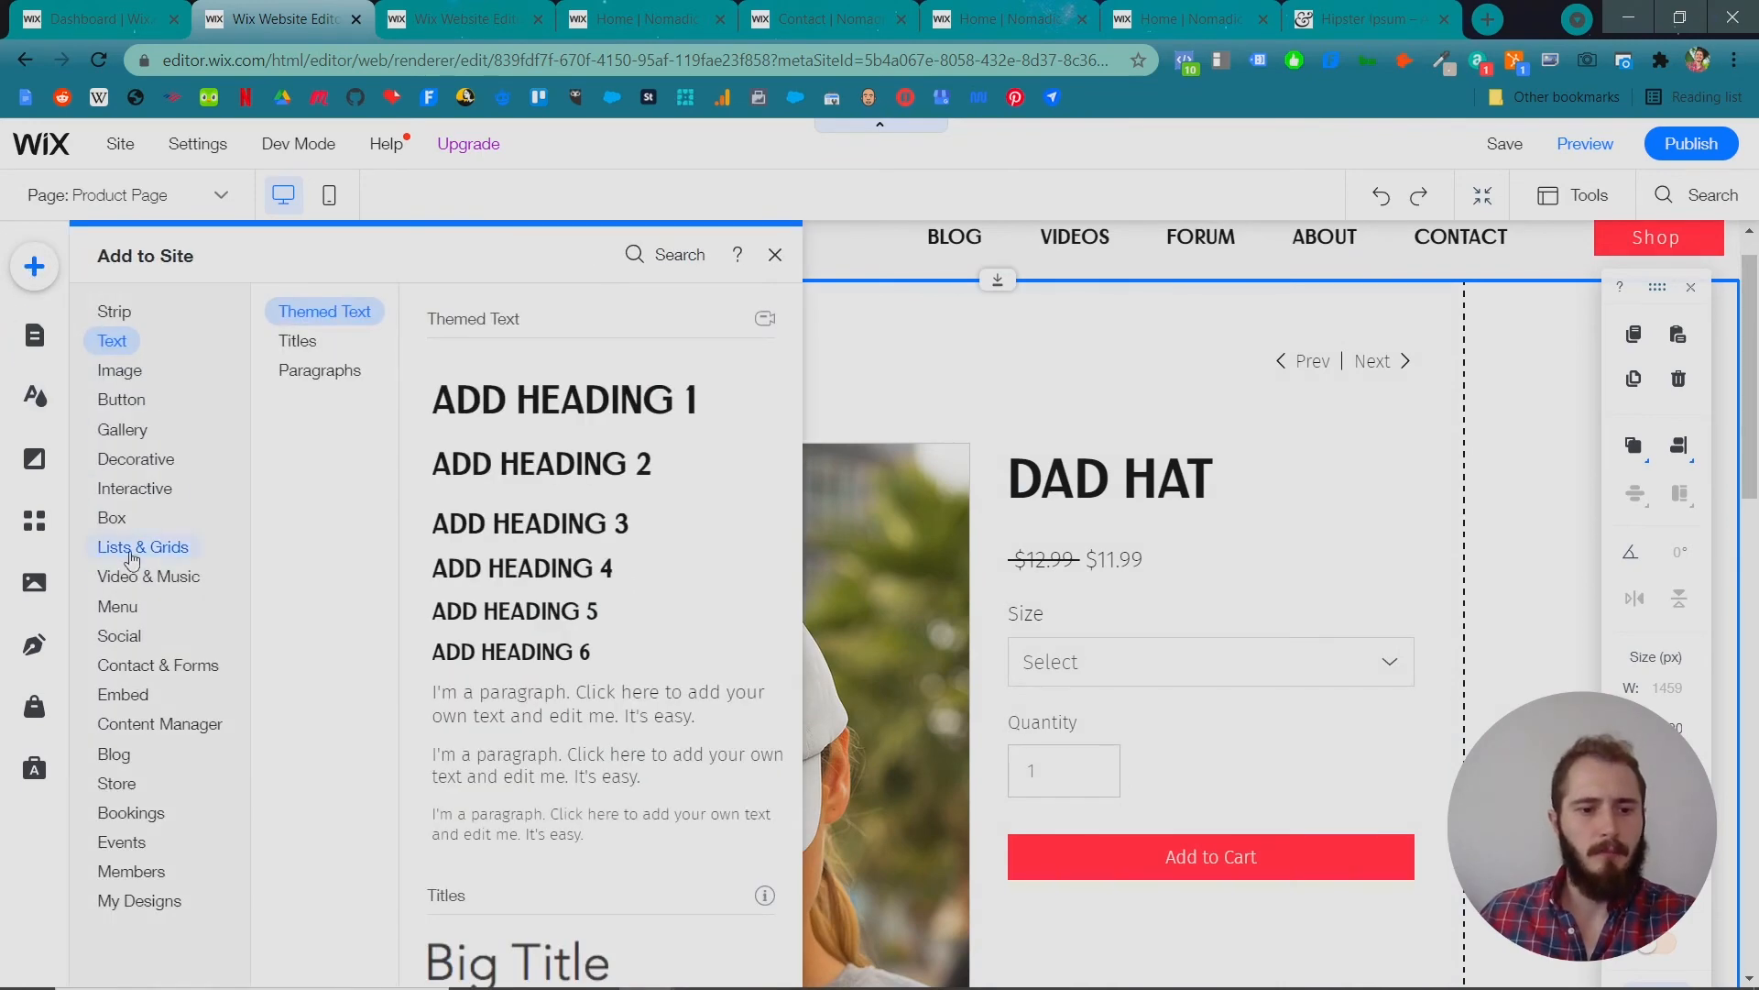
mouse_move(127, 786)
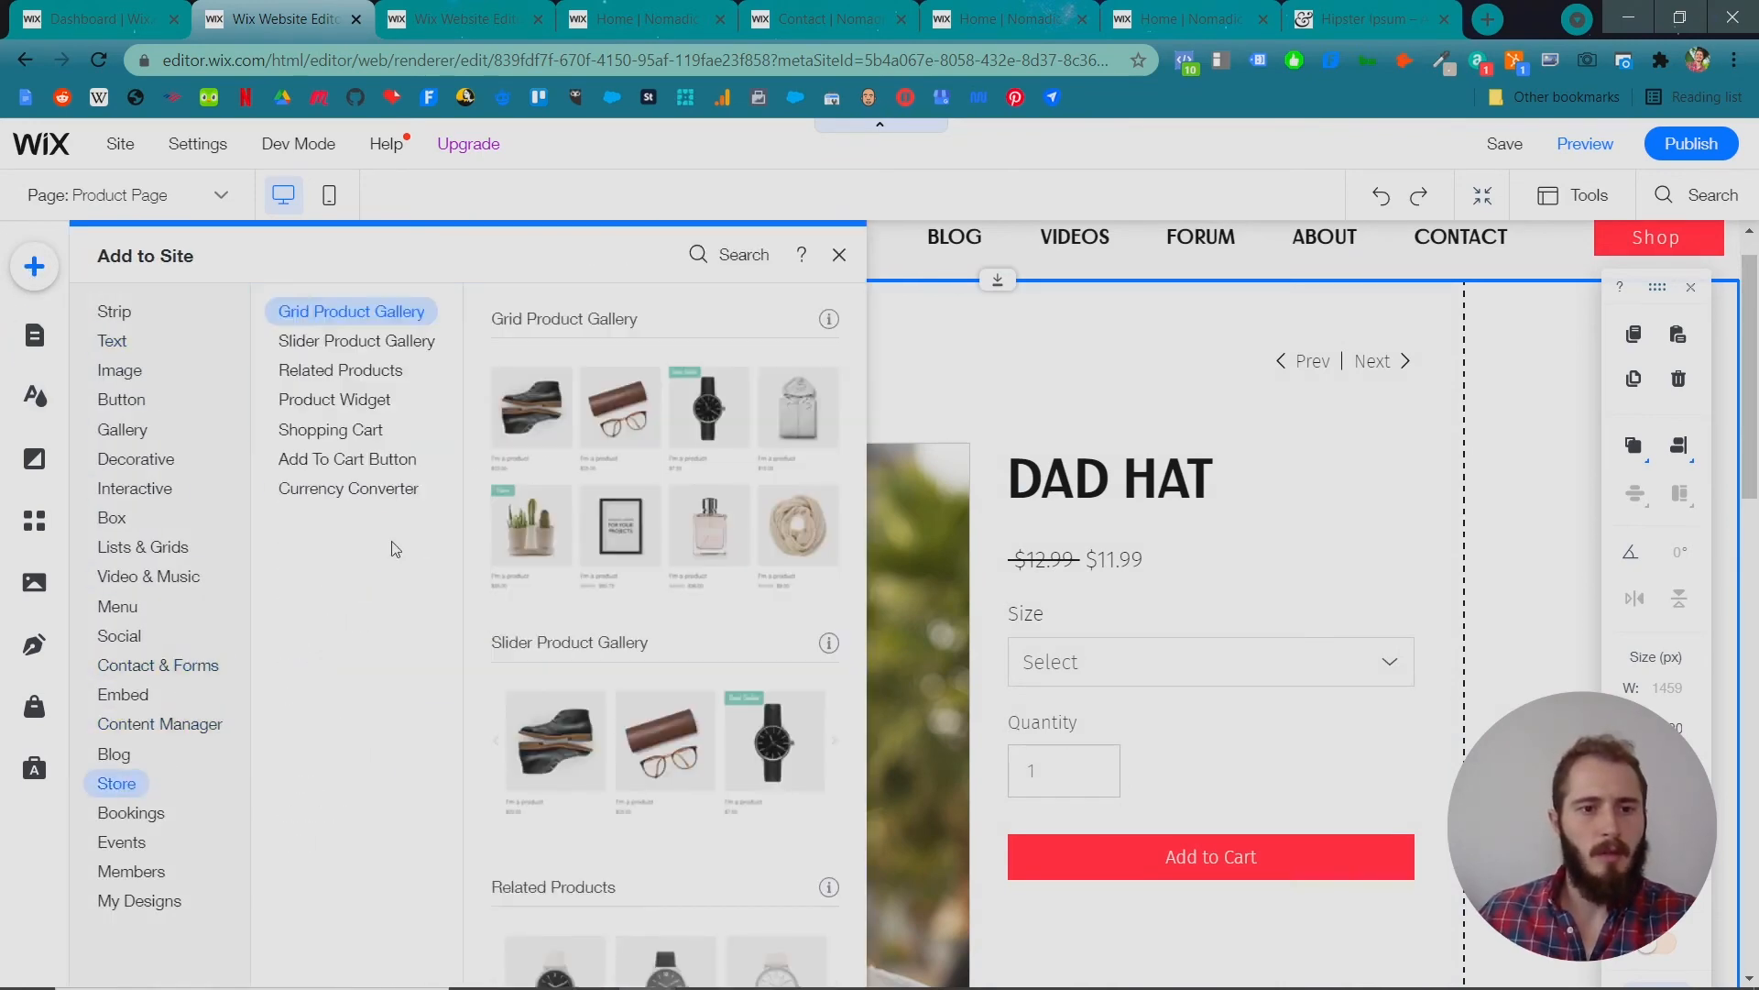
mouse_move(353, 371)
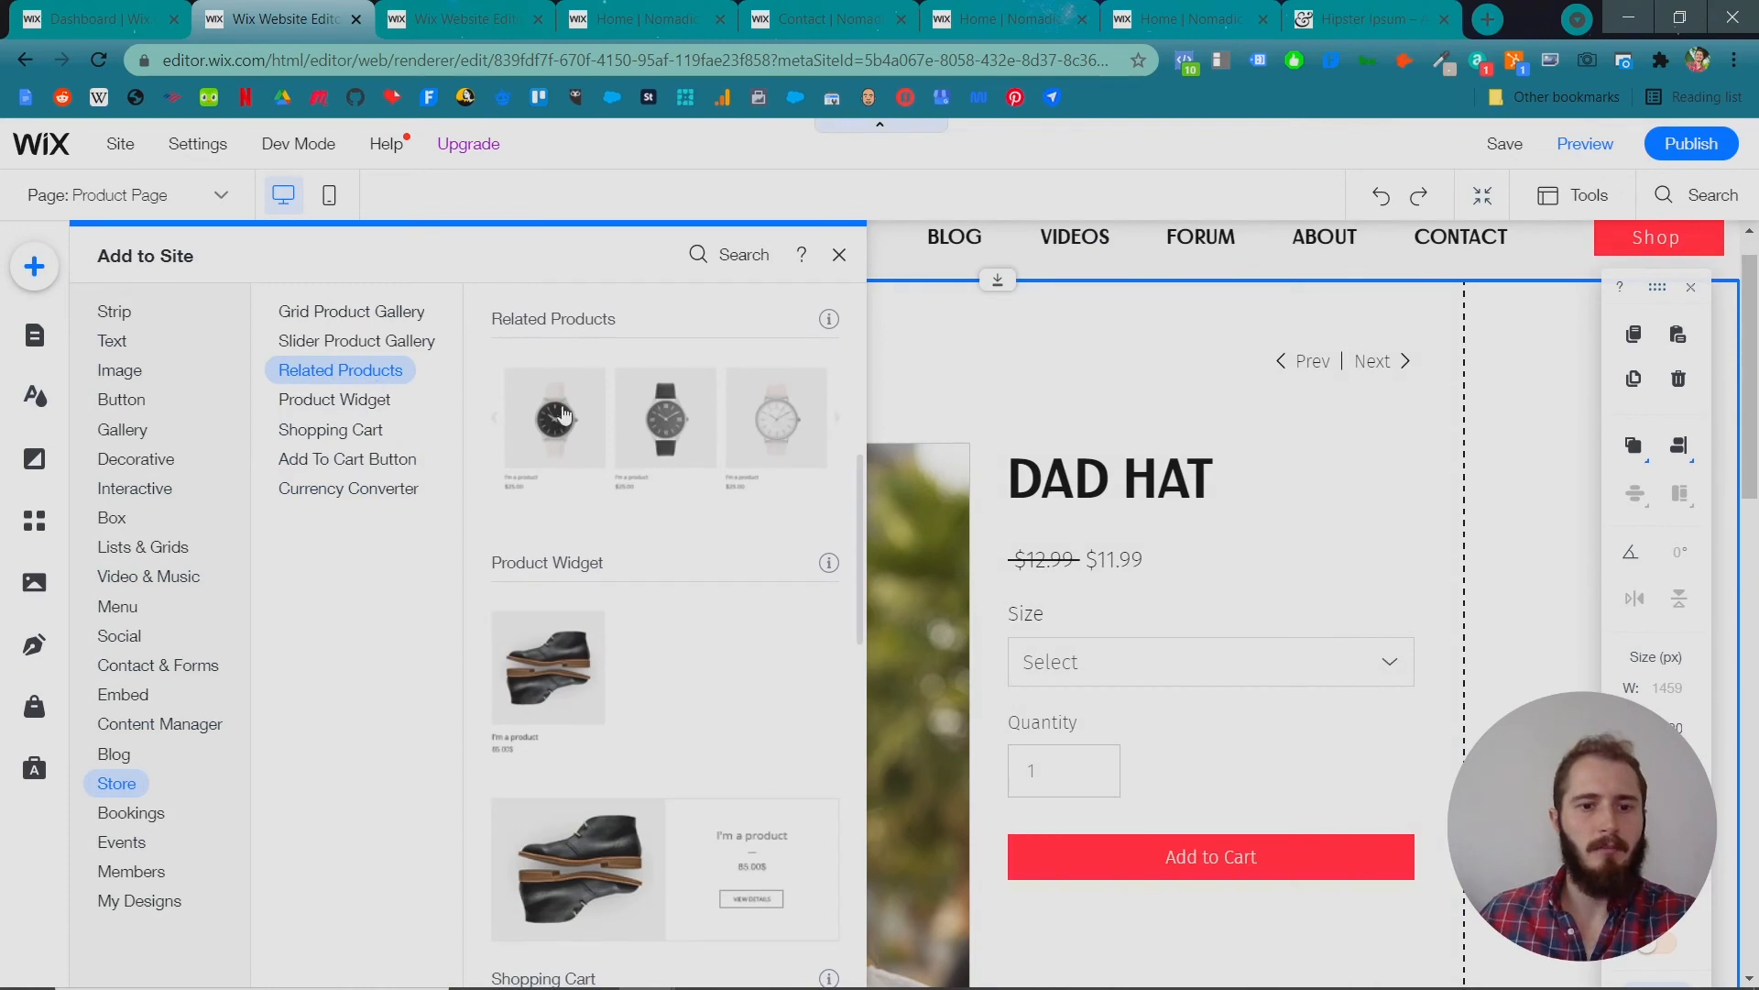
drag(564, 415, 989, 589)
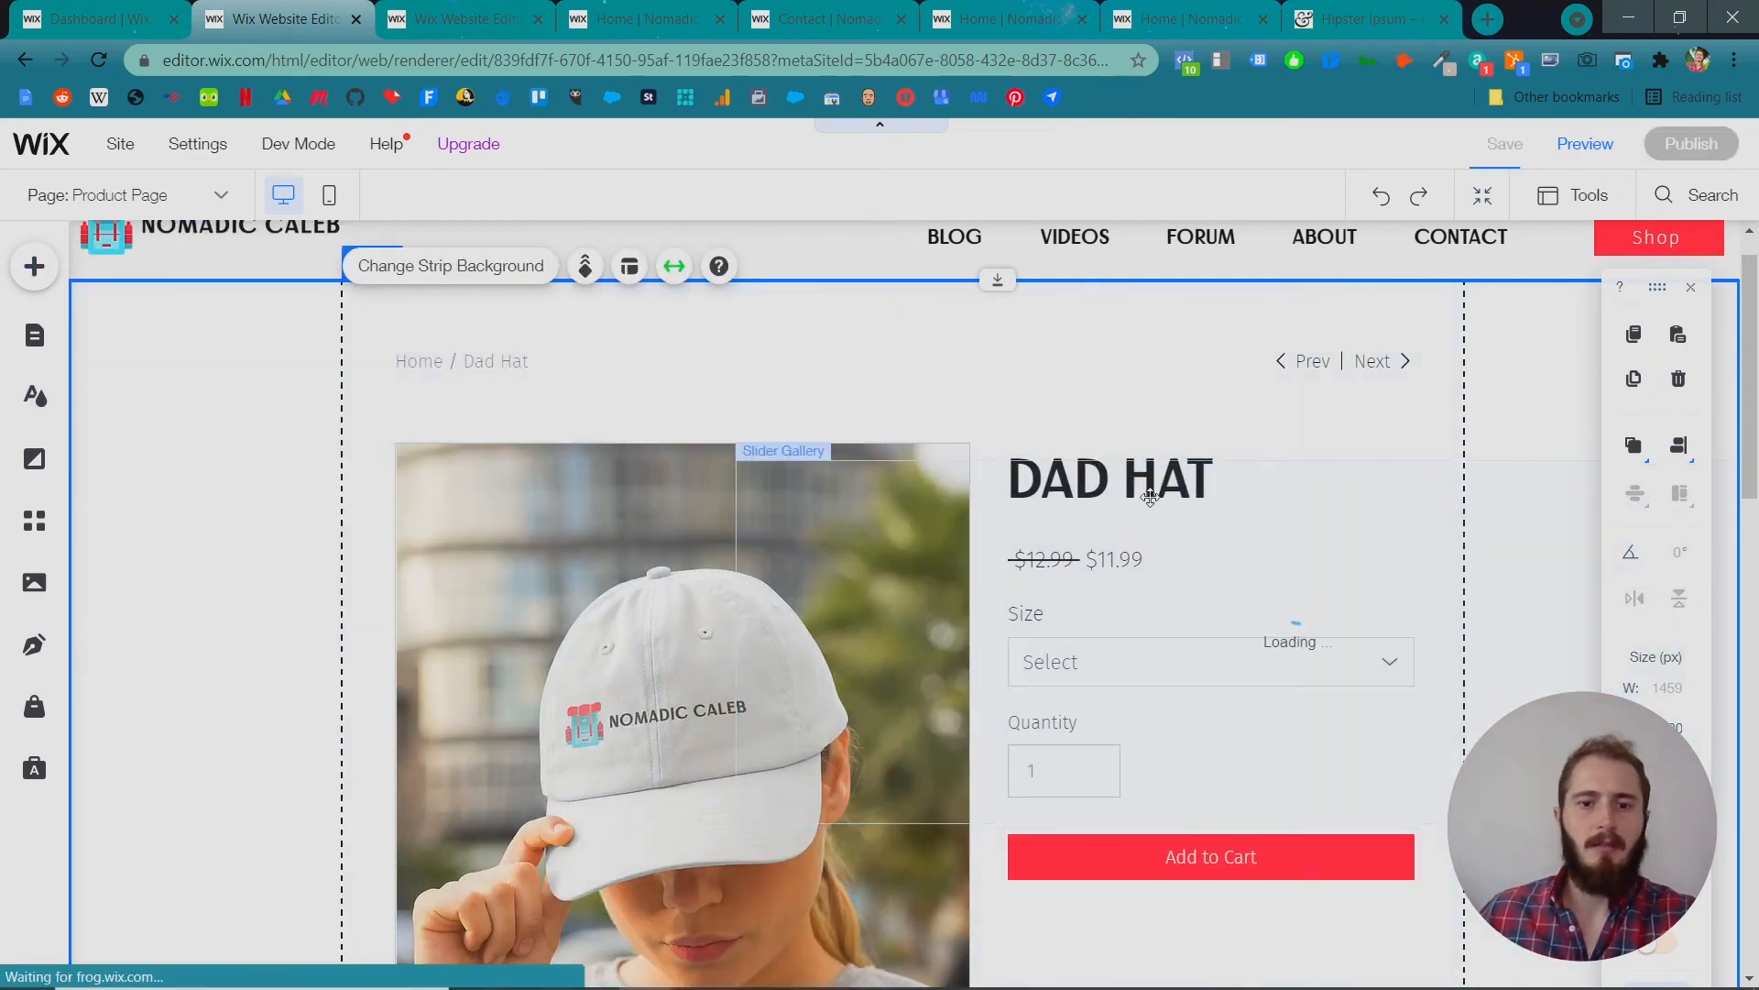
drag(1150, 497, 770, 703)
scroll(735, 625, up, 6)
scroll(863, 646, down, 1)
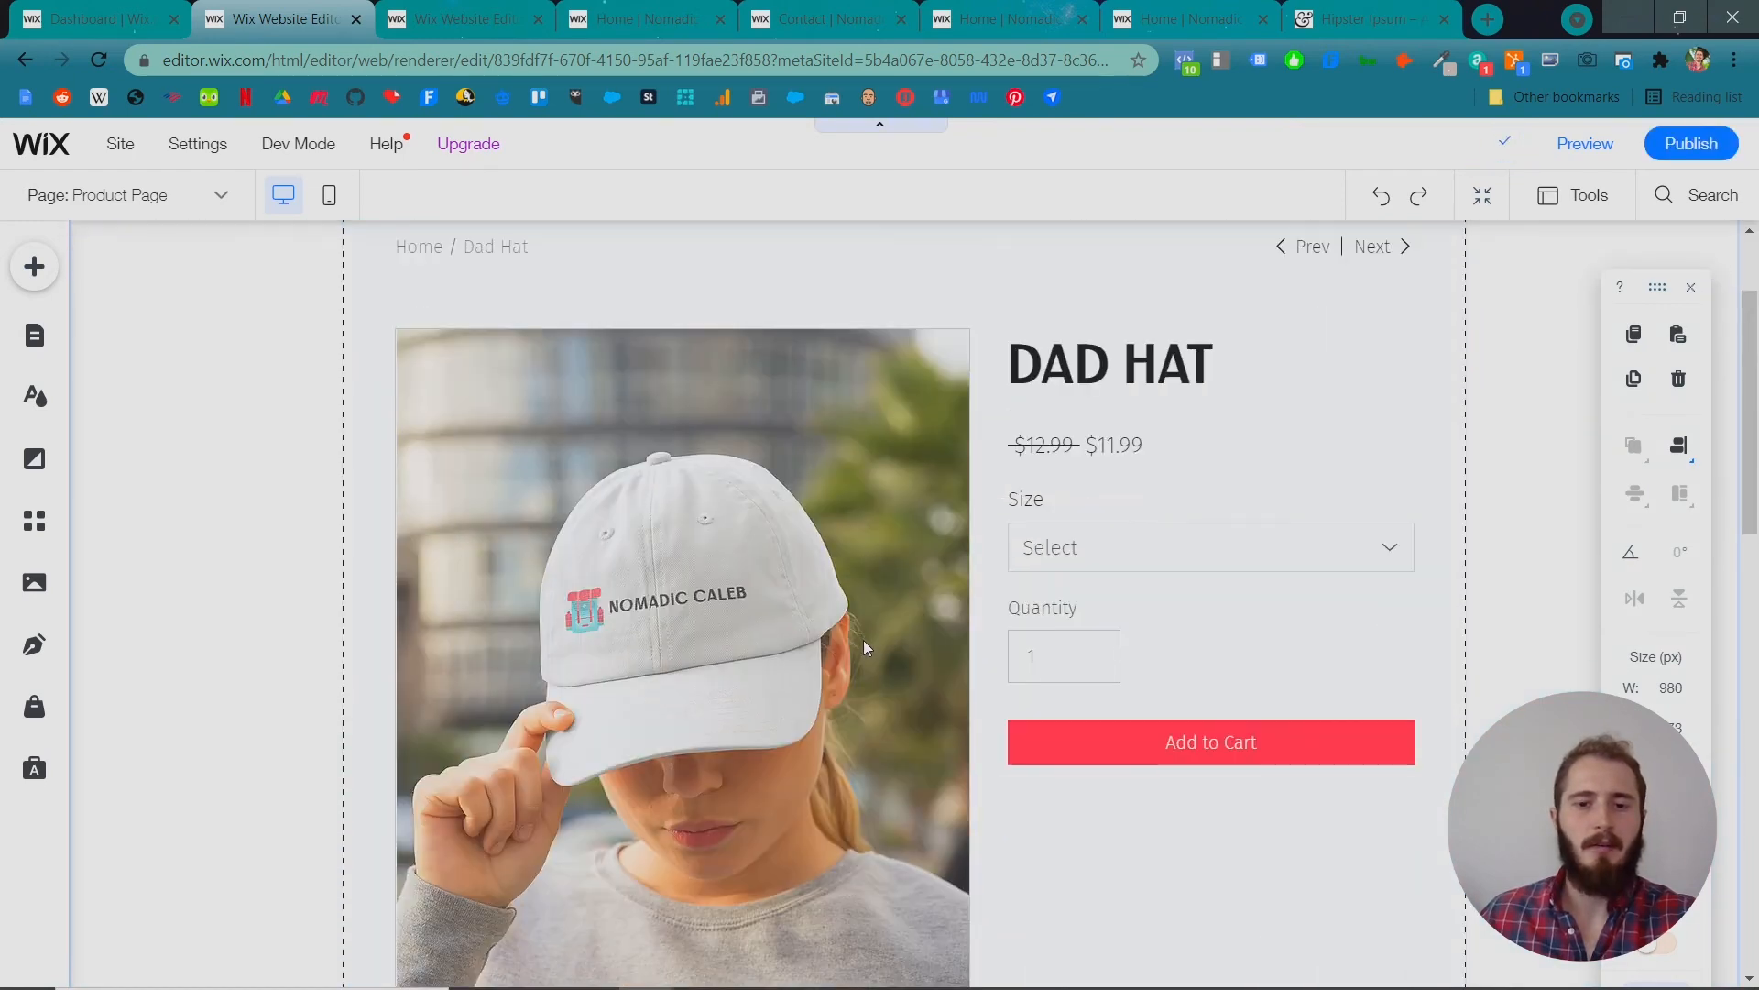
Shorten the strip behind the related products gallery so its lower edge sits just below the gallery, directly above the footer.
scroll(744, 488, down, 9)
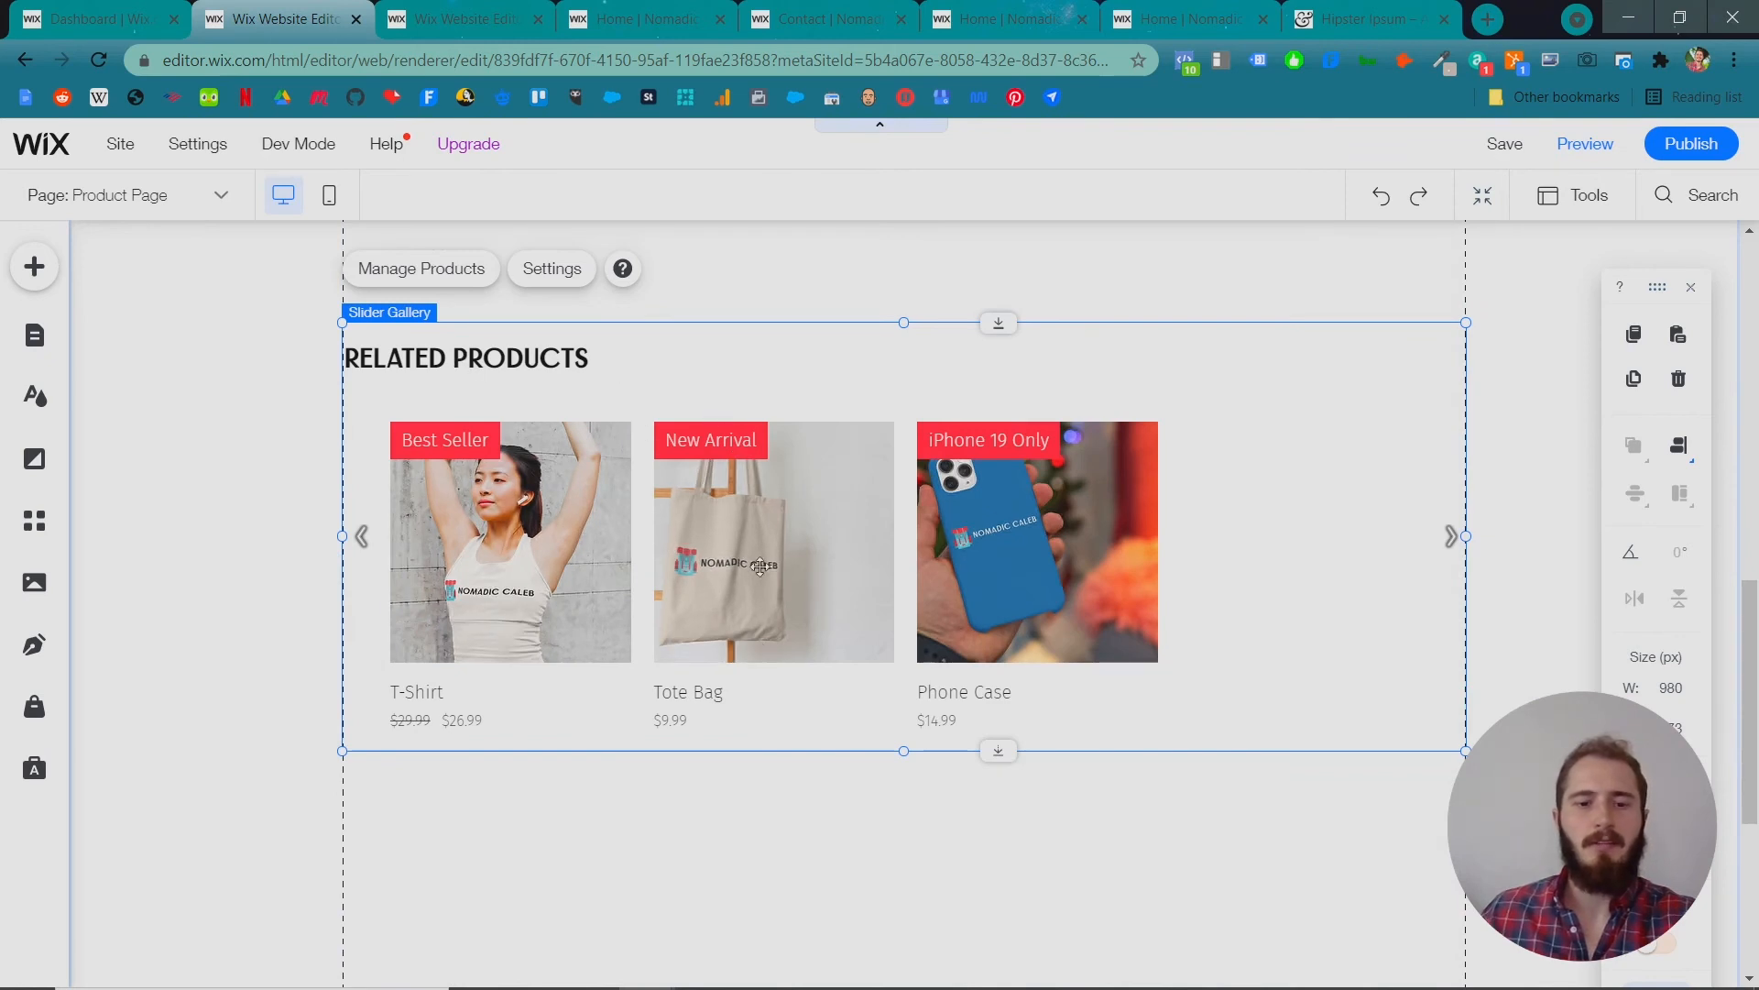
click(899, 770)
scroll(916, 733, down, 4)
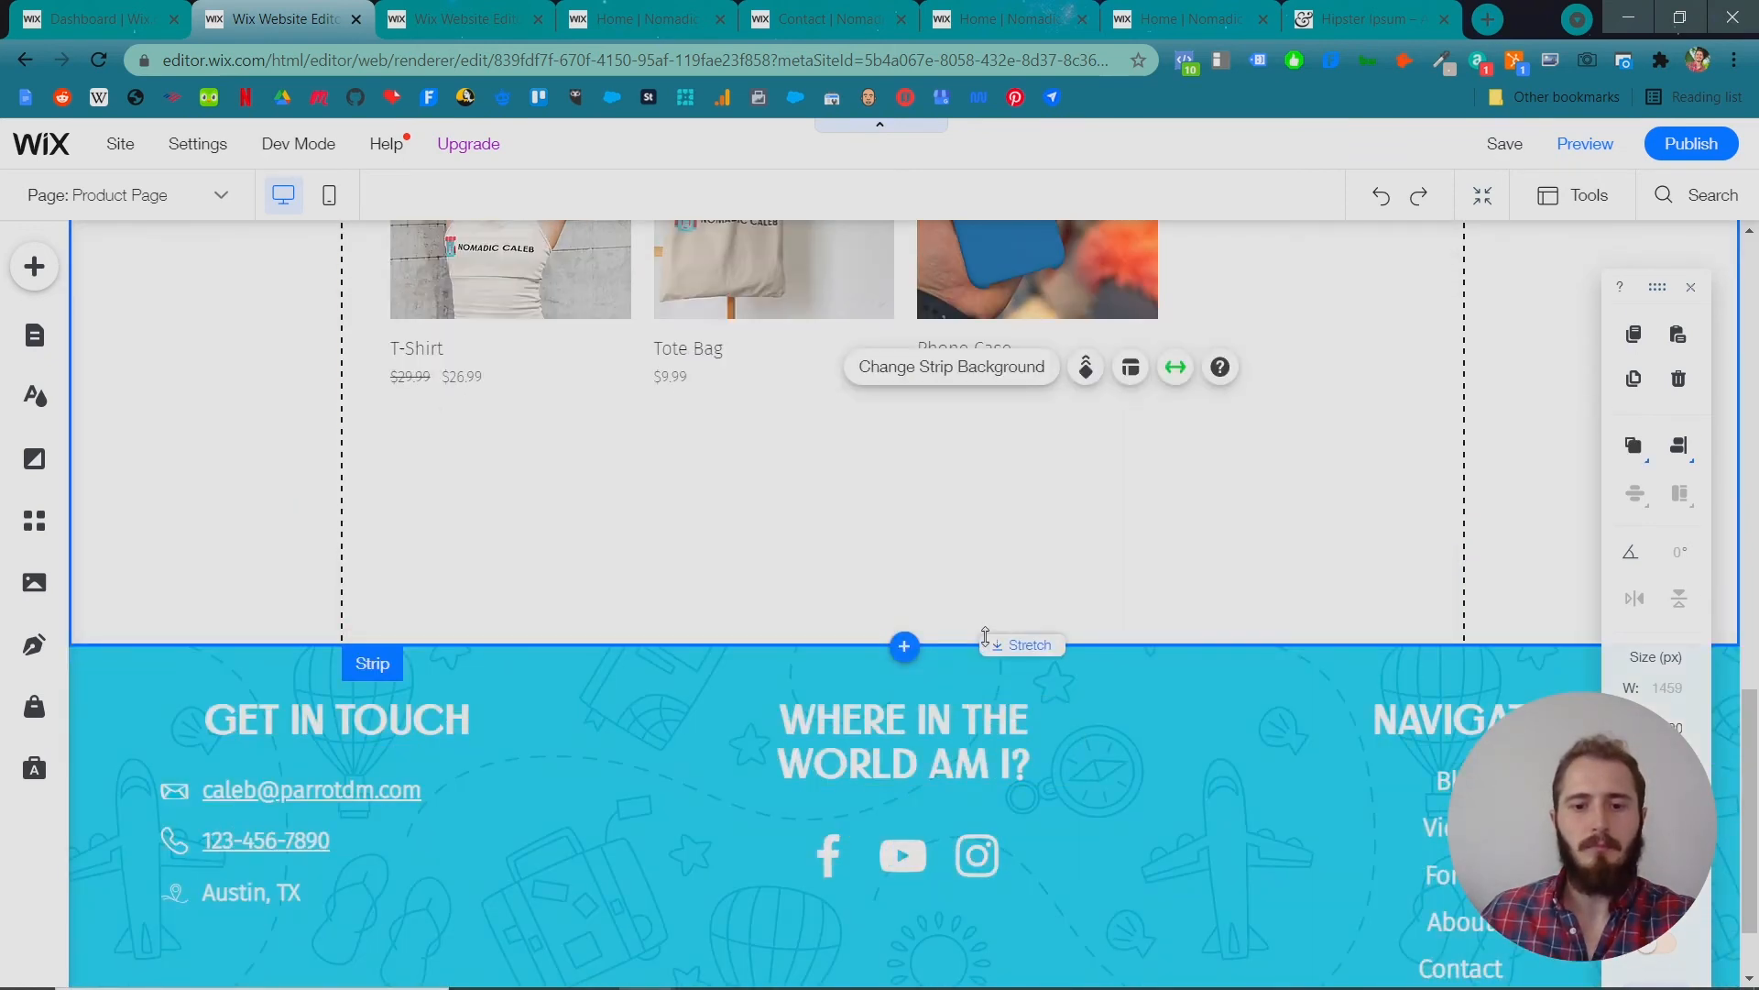
drag(985, 635, 1003, 493)
drag(1013, 516, 1000, 555)
Review the Product Page from the header through the Dad Hat details and related products to the footer.
scroll(984, 547, up, 12)
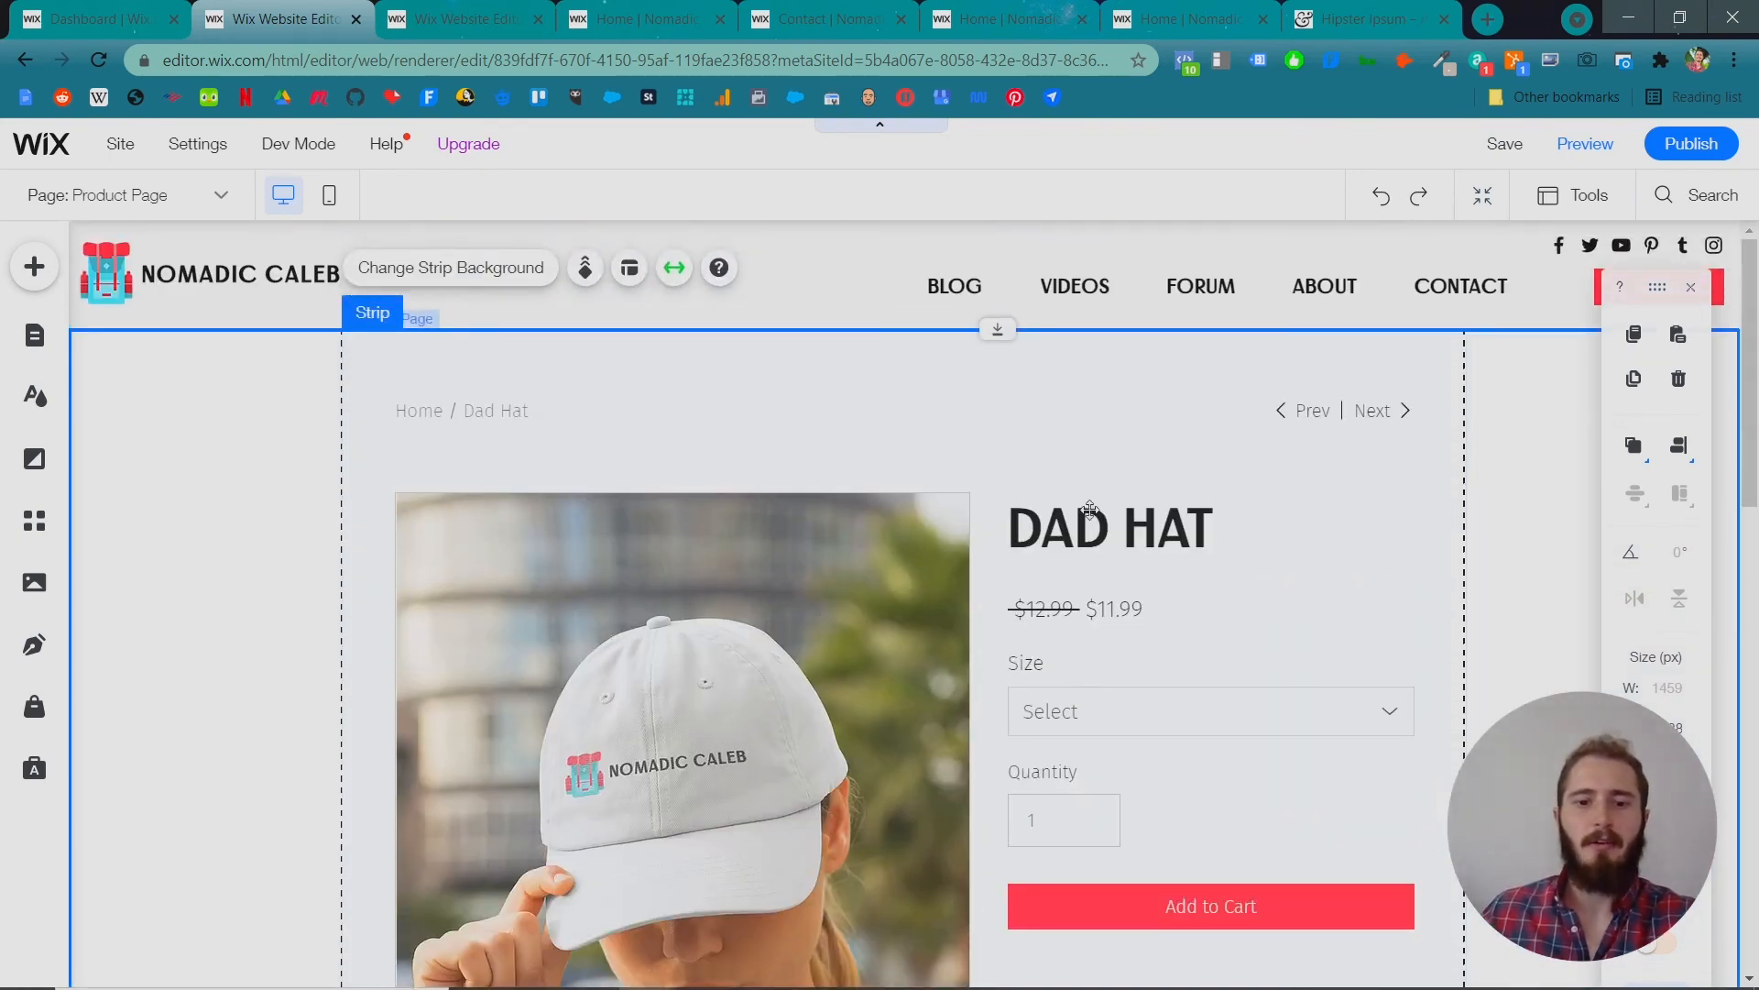
scroll(600, 608, down, 10)
scroll(550, 632, up, 10)
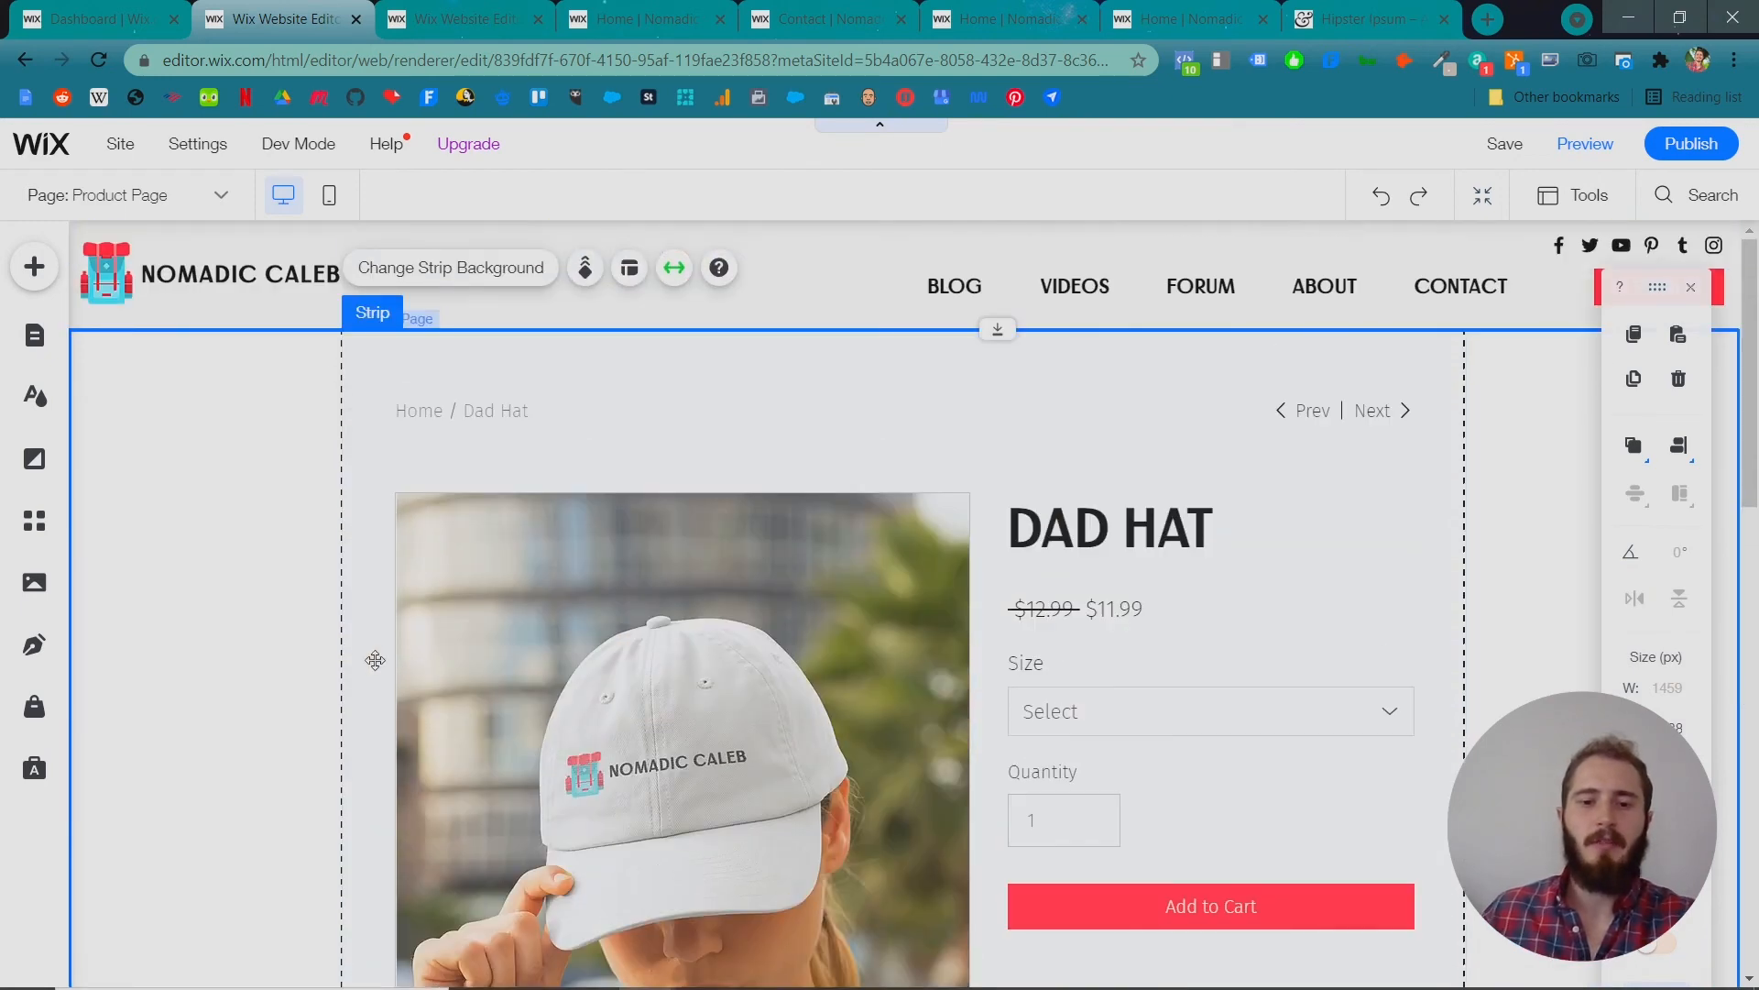
scroll(476, 787, down, 8)
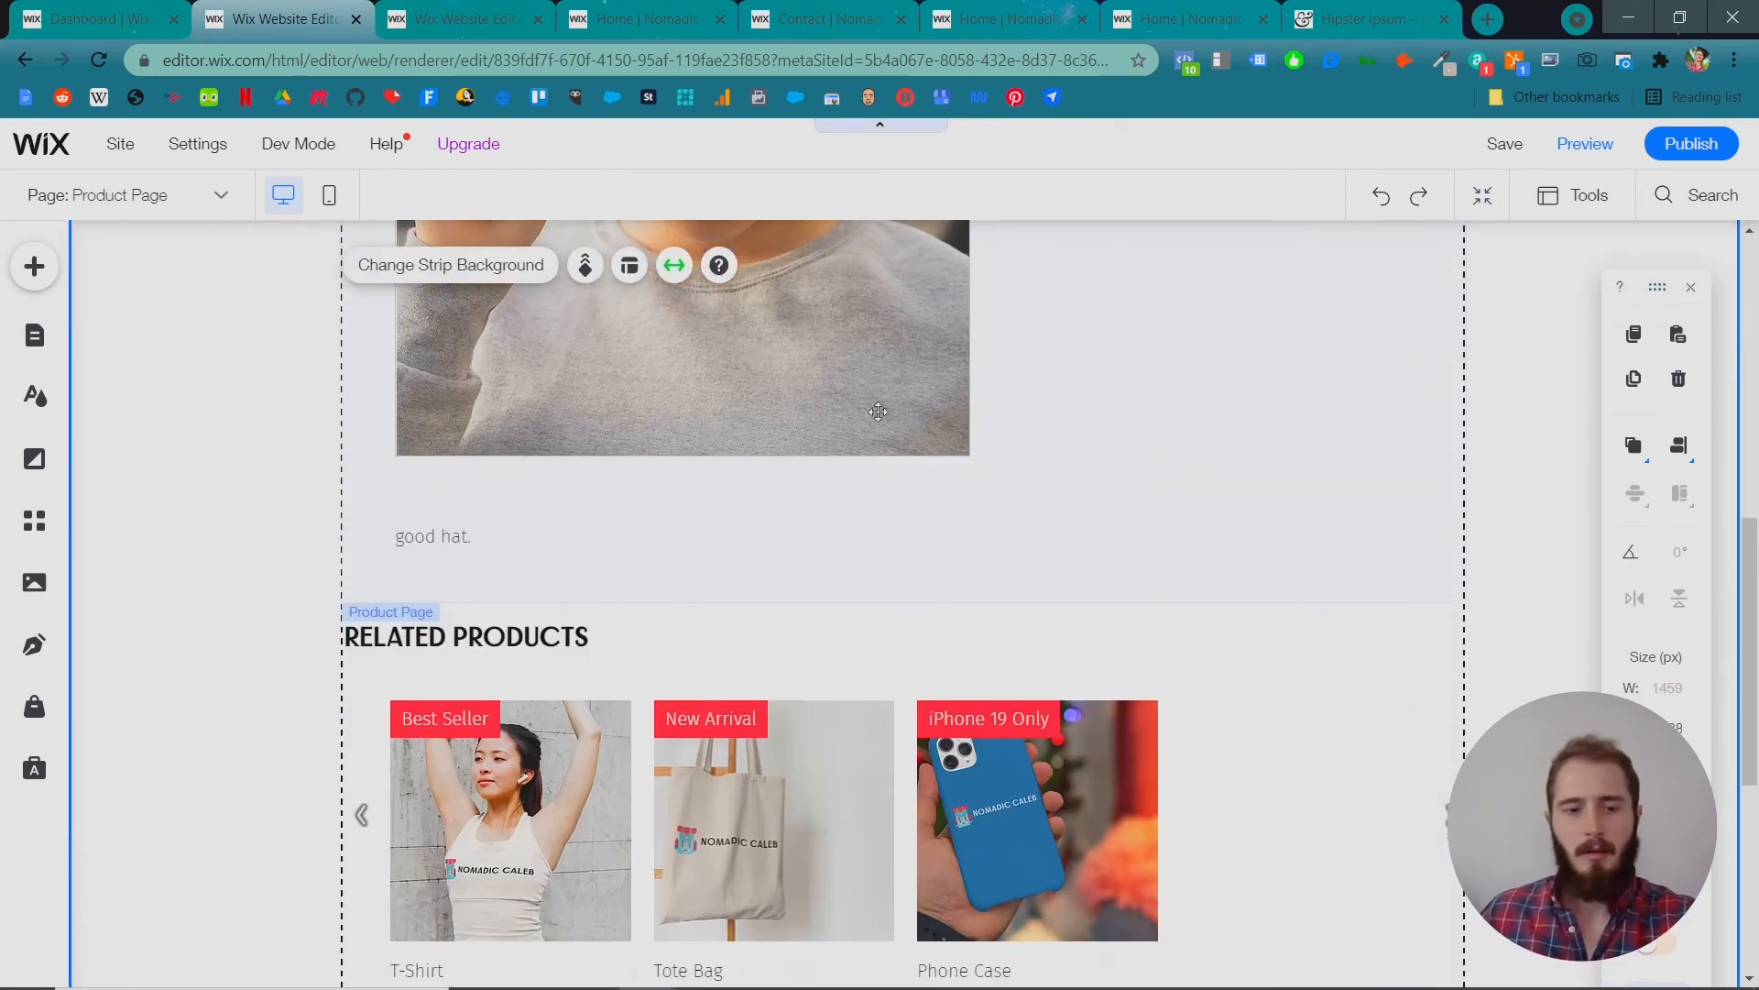
scroll(926, 789, down, 5)
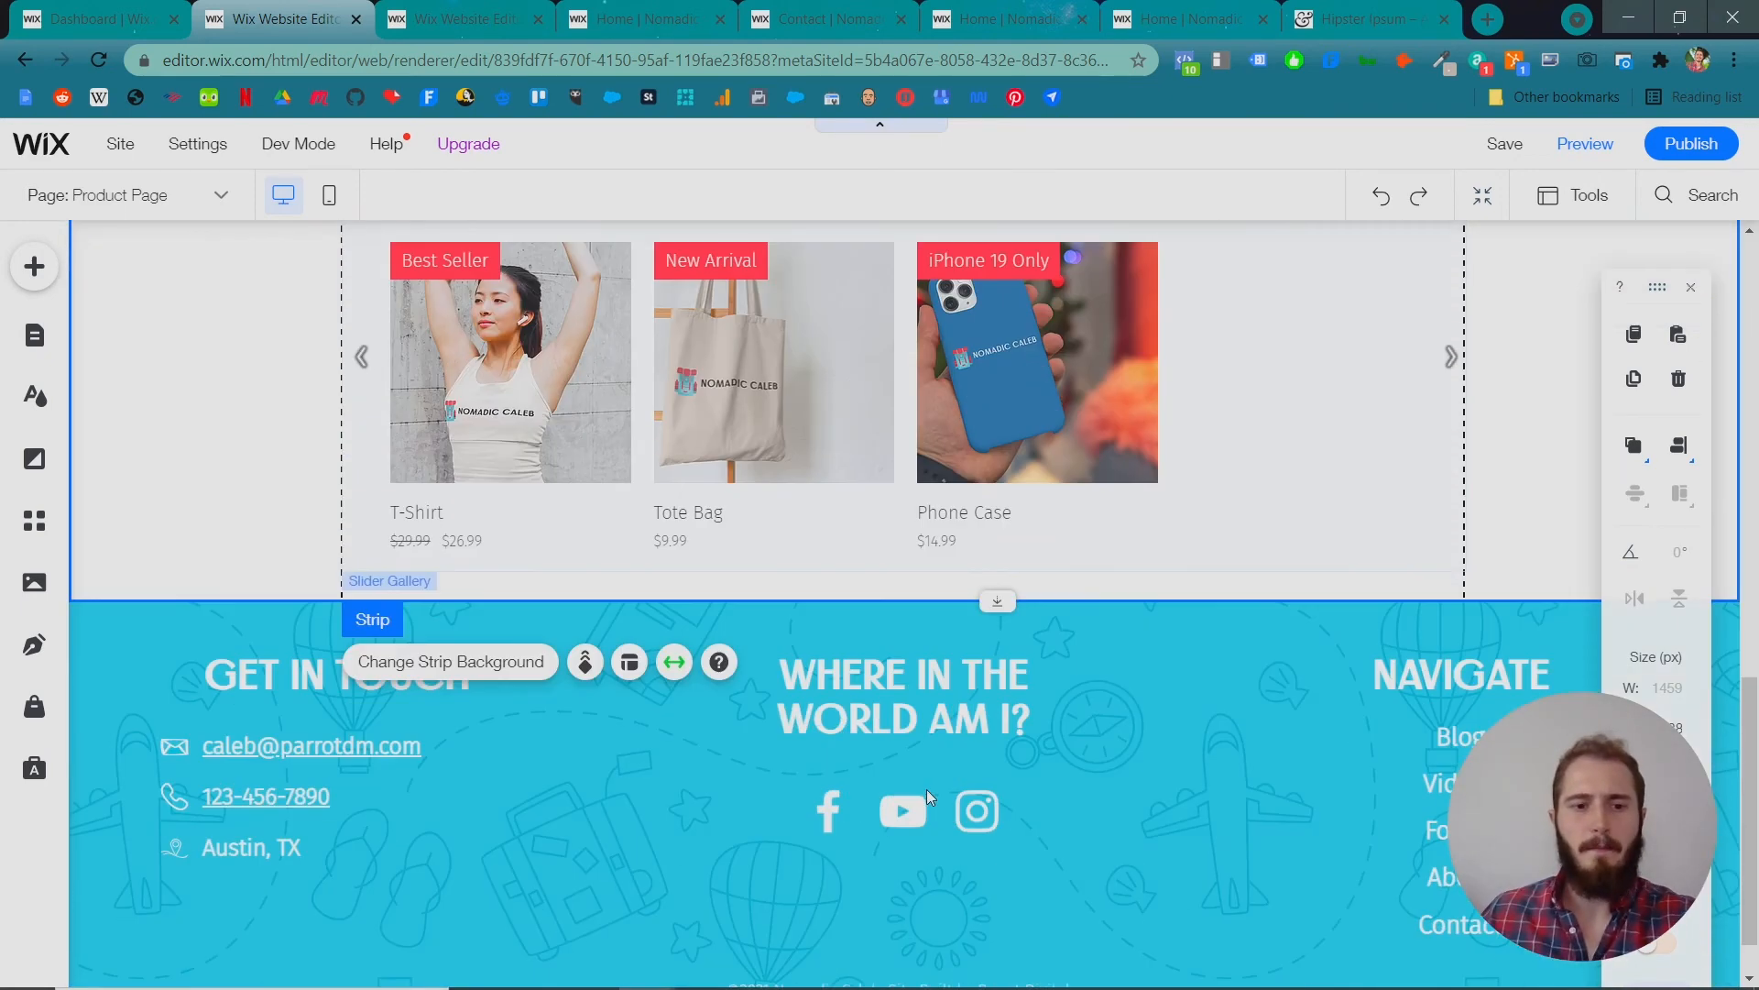
scroll(880, 779, up, 5)
scroll(846, 763, up, 5)
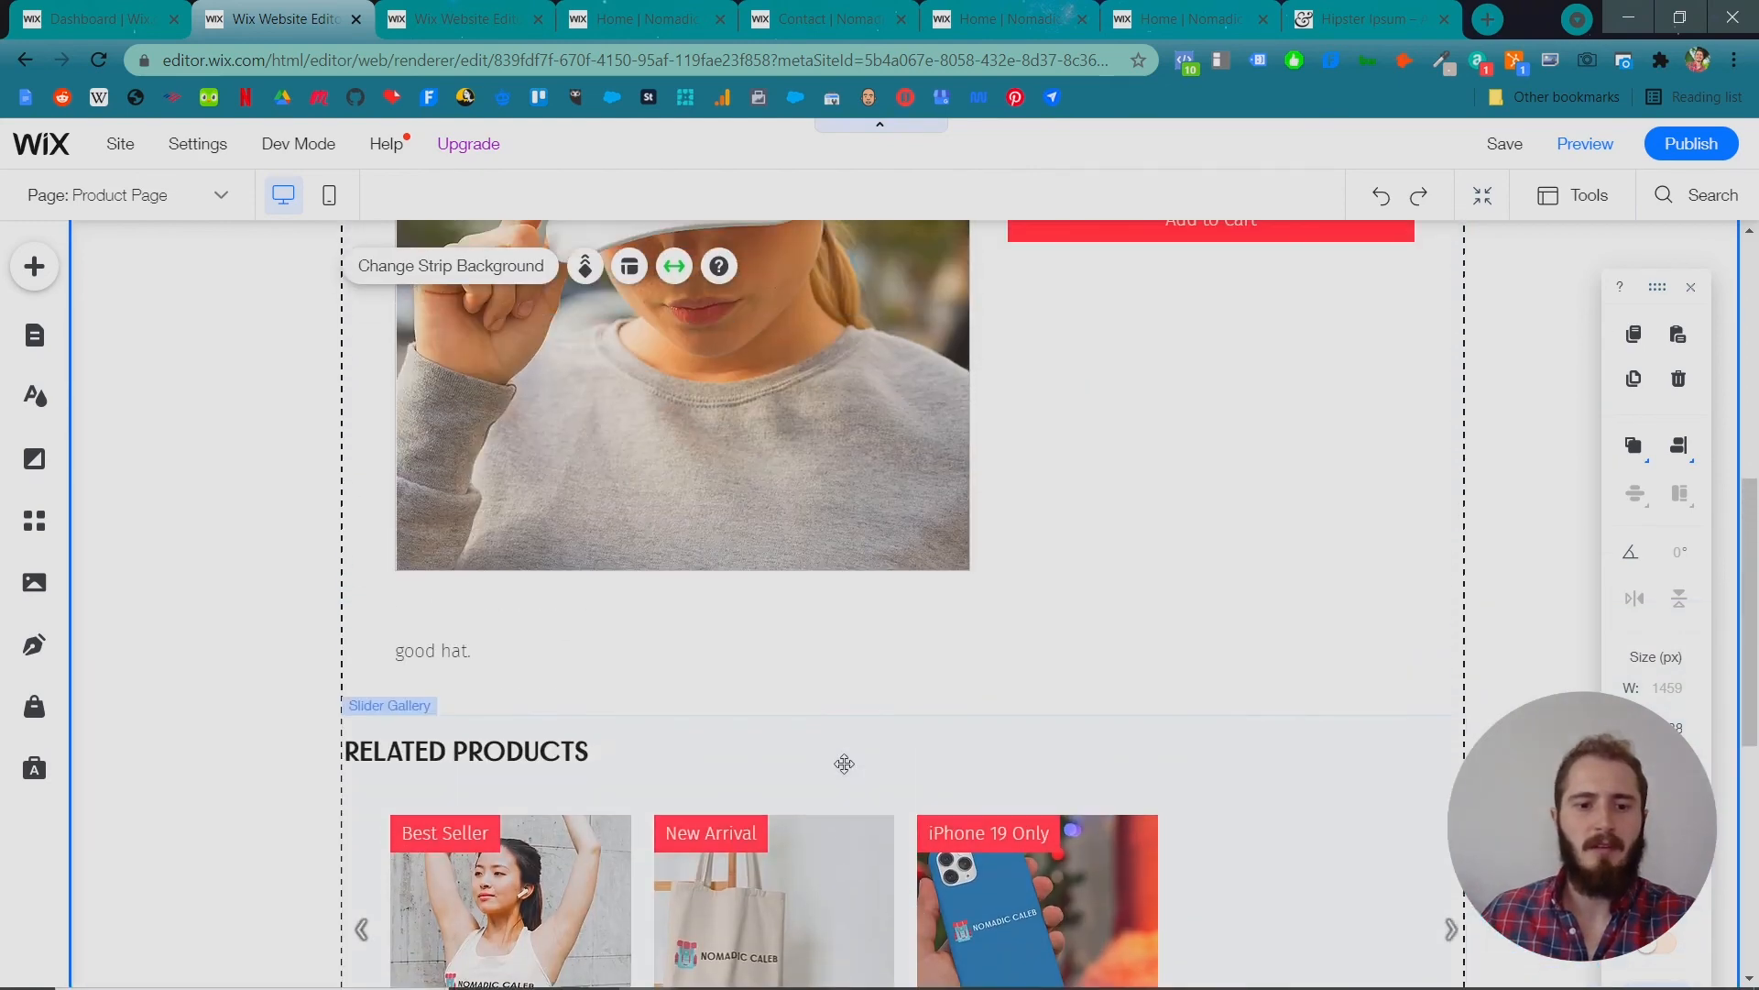
scroll(835, 767, up, 3)
scroll(835, 761, down, 8)
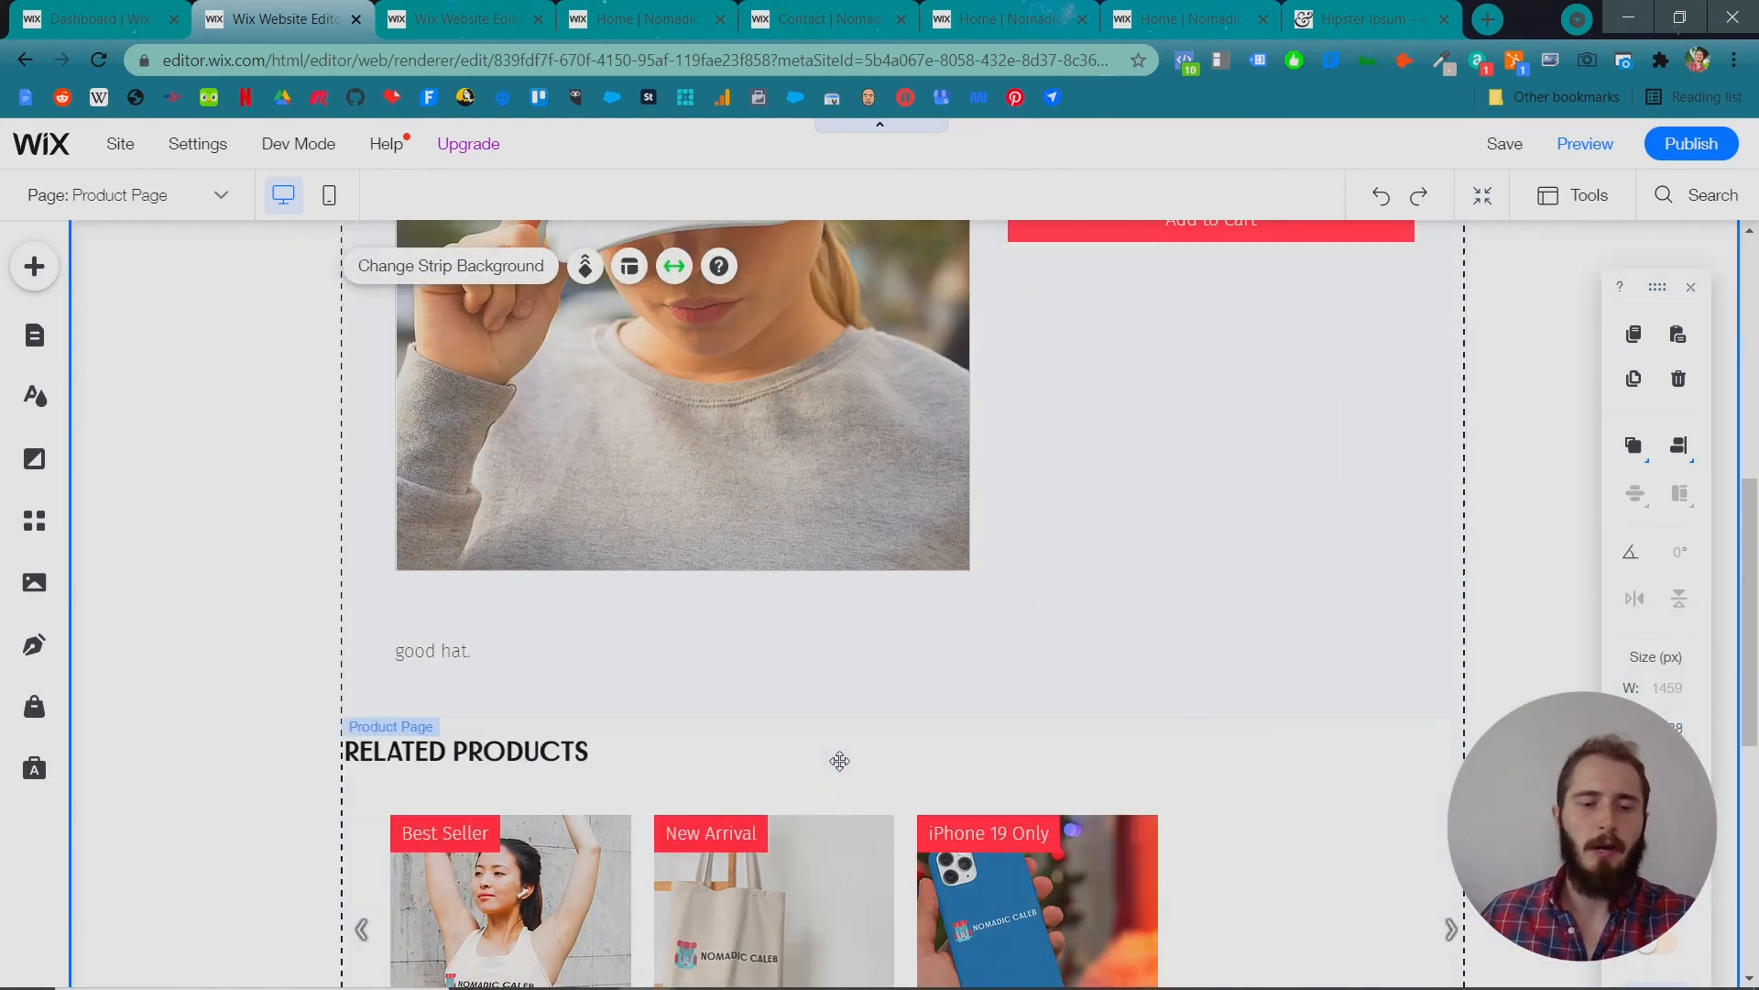
scroll(760, 598, up, 5)
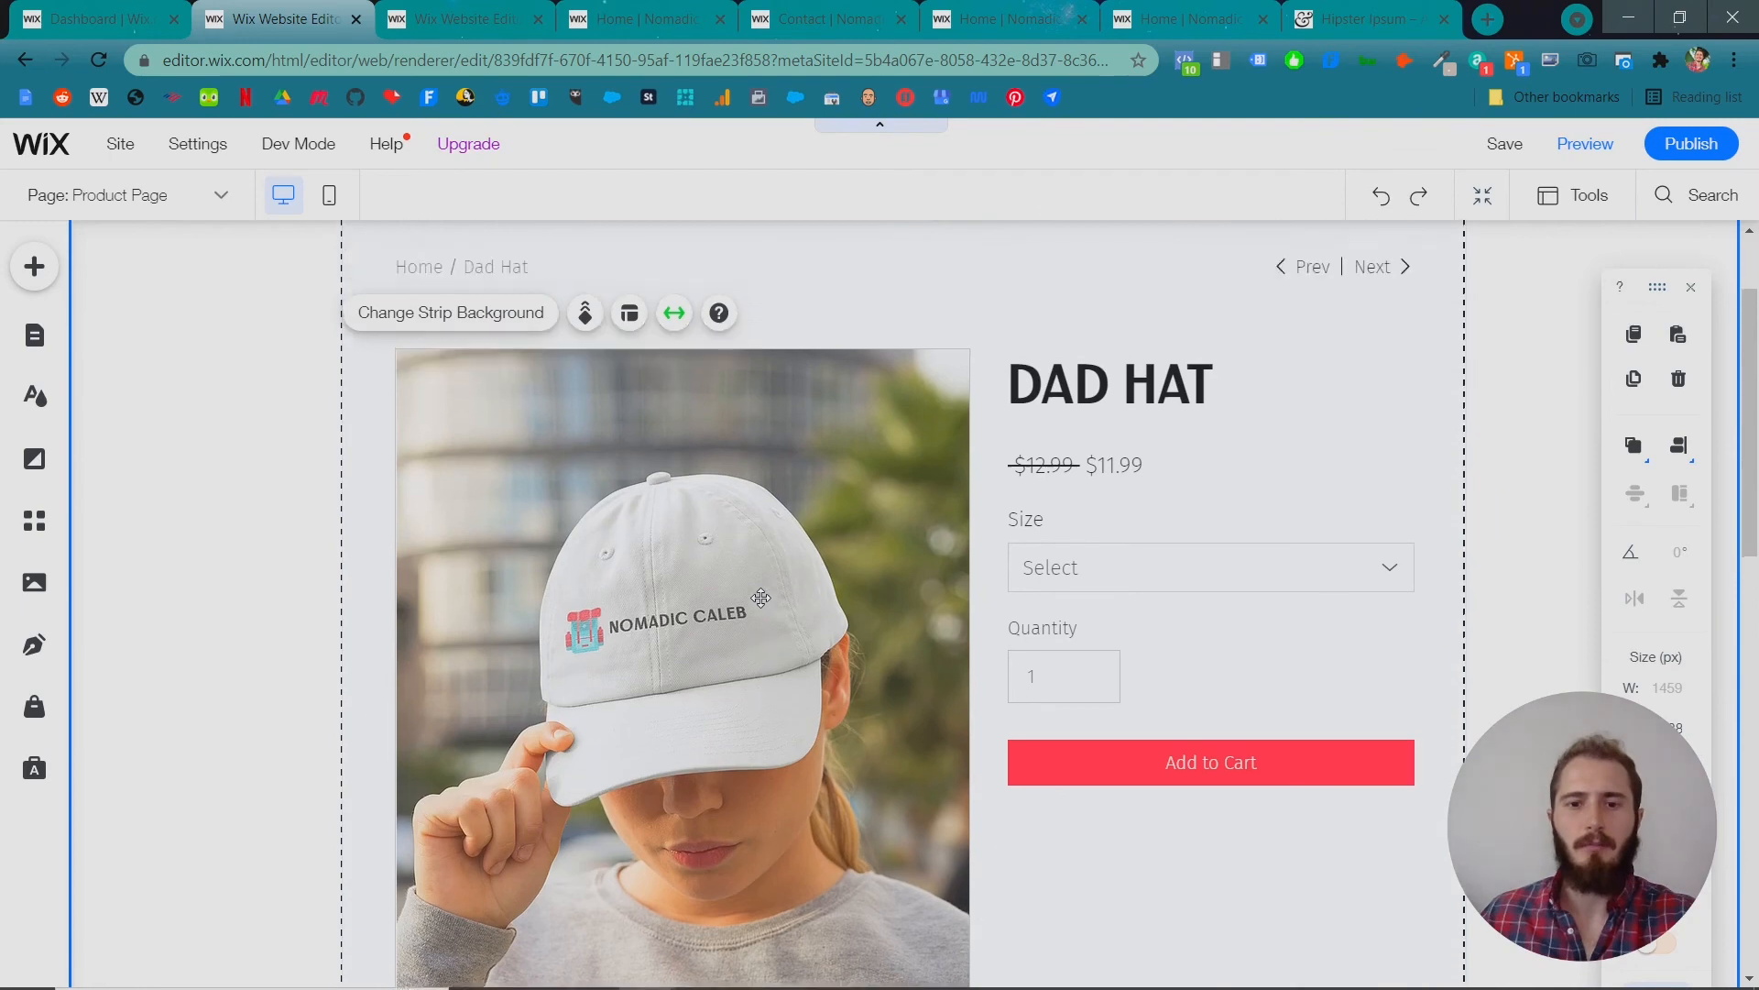
scroll(761, 597, down, 3)
scroll(762, 597, down, 5)
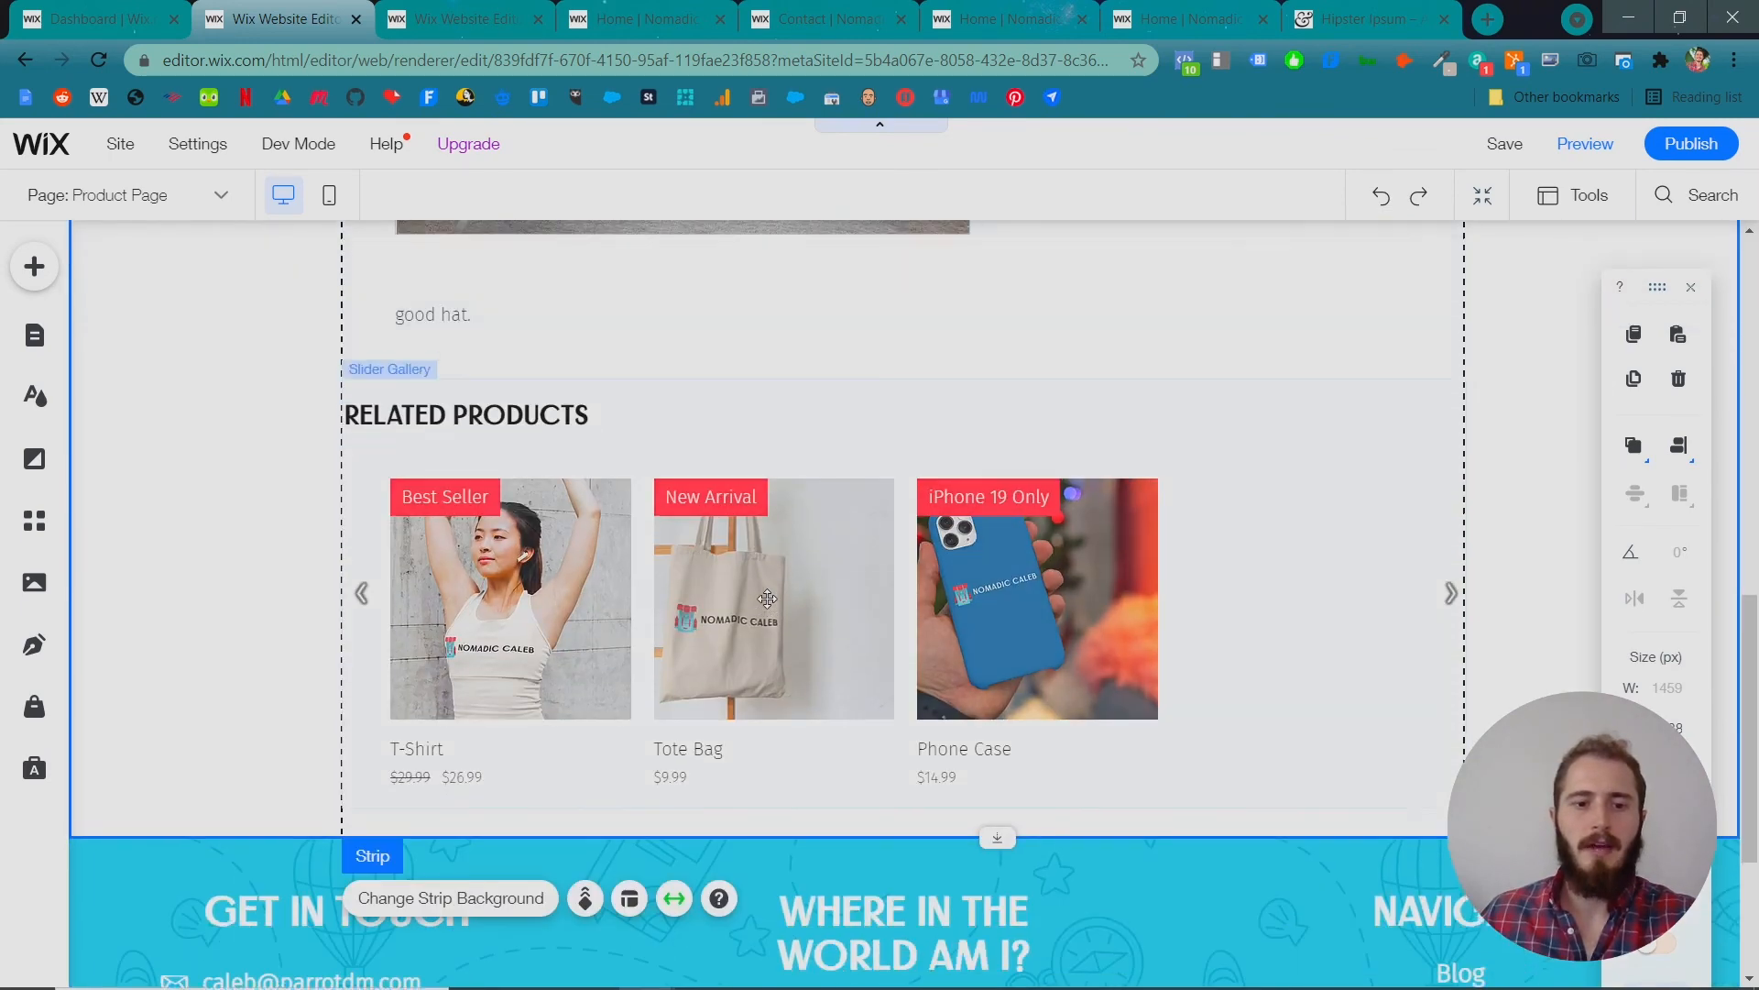
scroll(766, 599, up, 8)
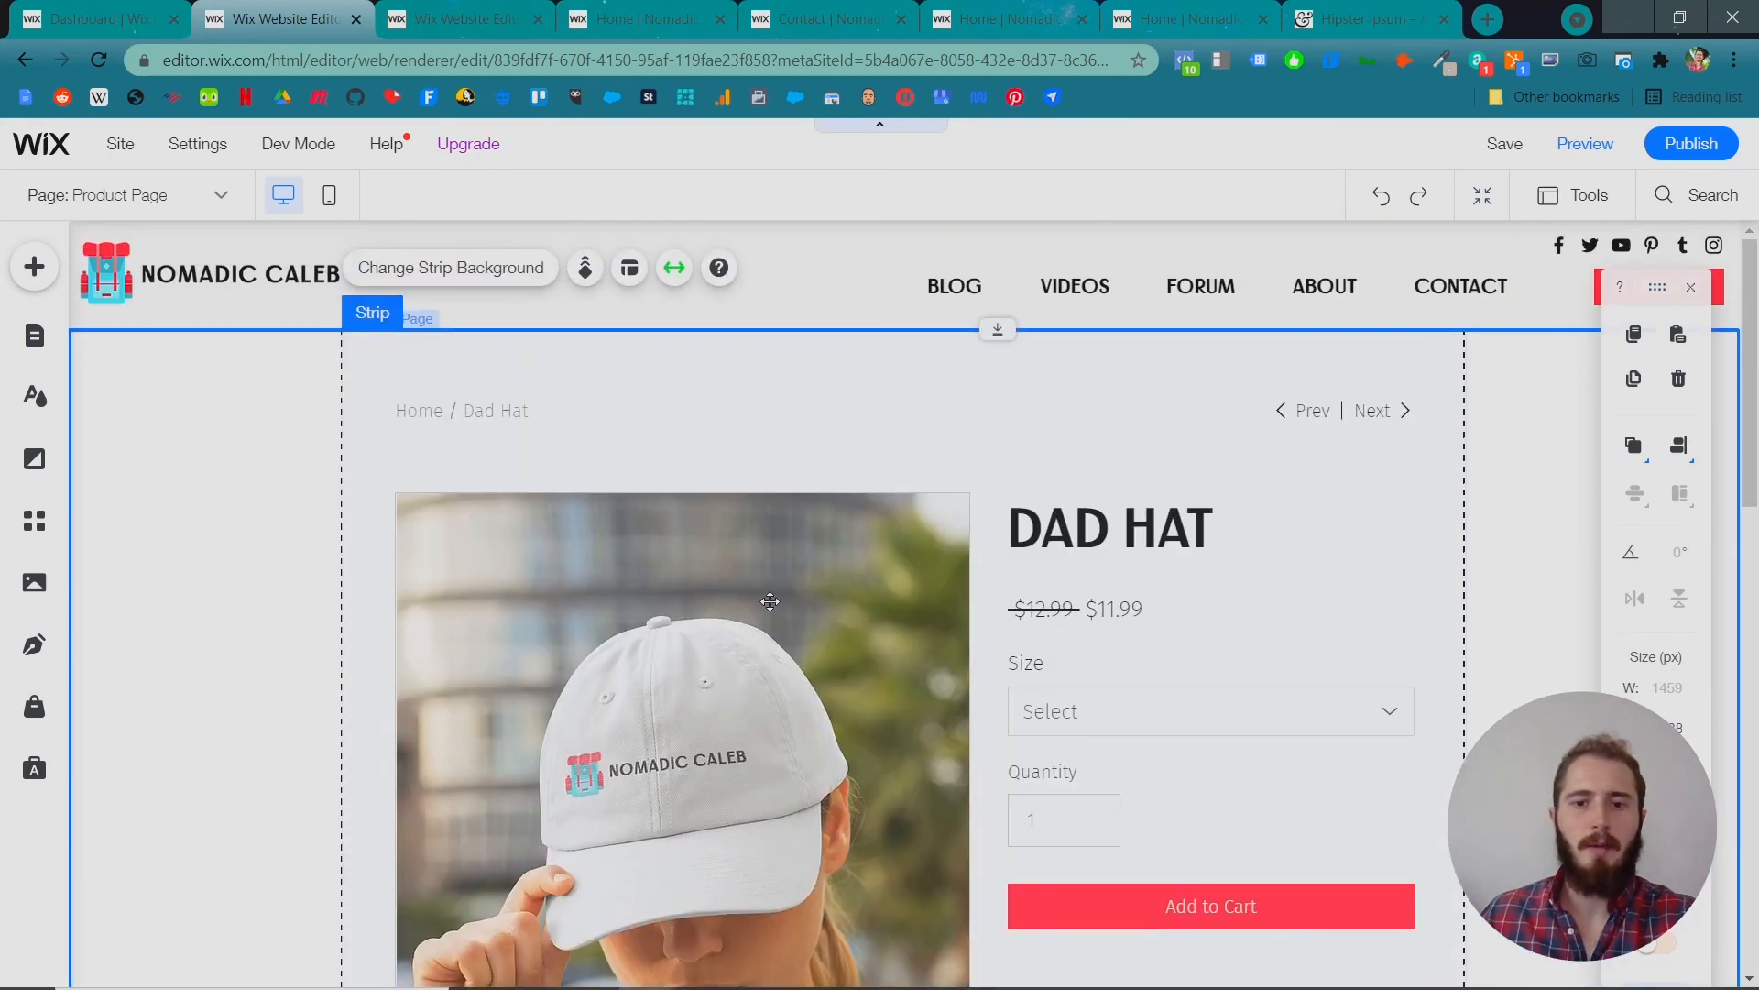
Open the Shop page in the editor and look through its filters and products down to the footer.
click(172, 196)
click(96, 801)
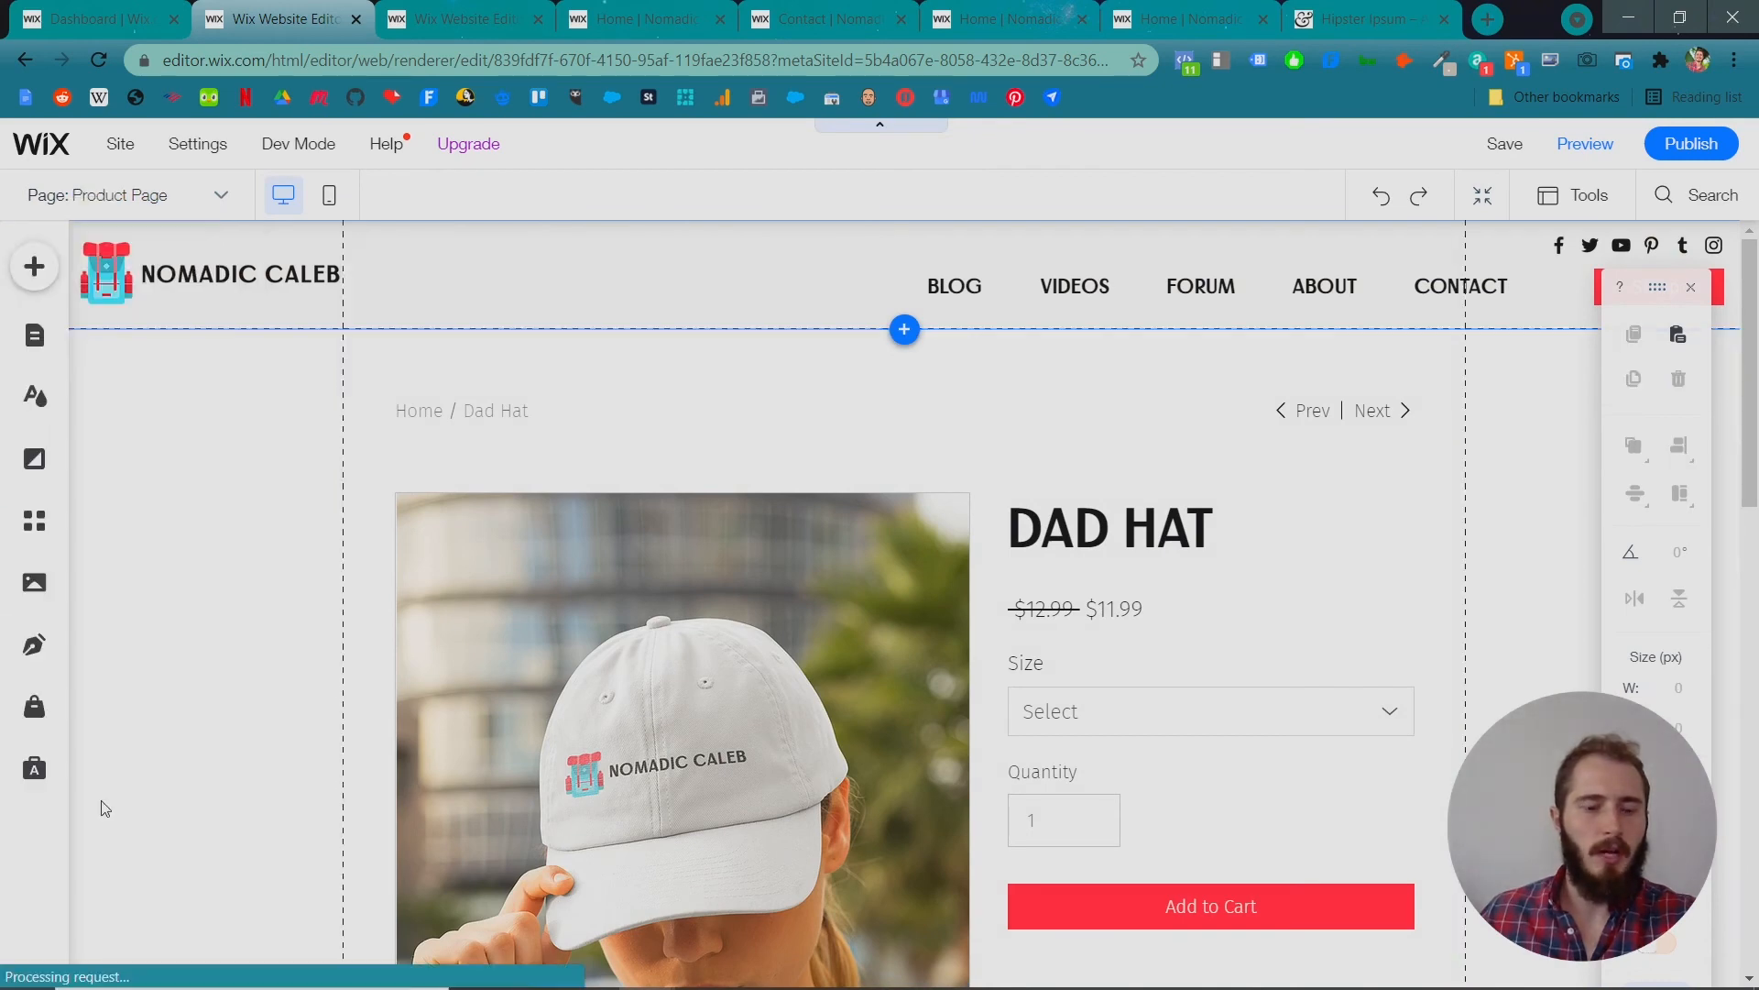
scroll(400, 671, down, 10)
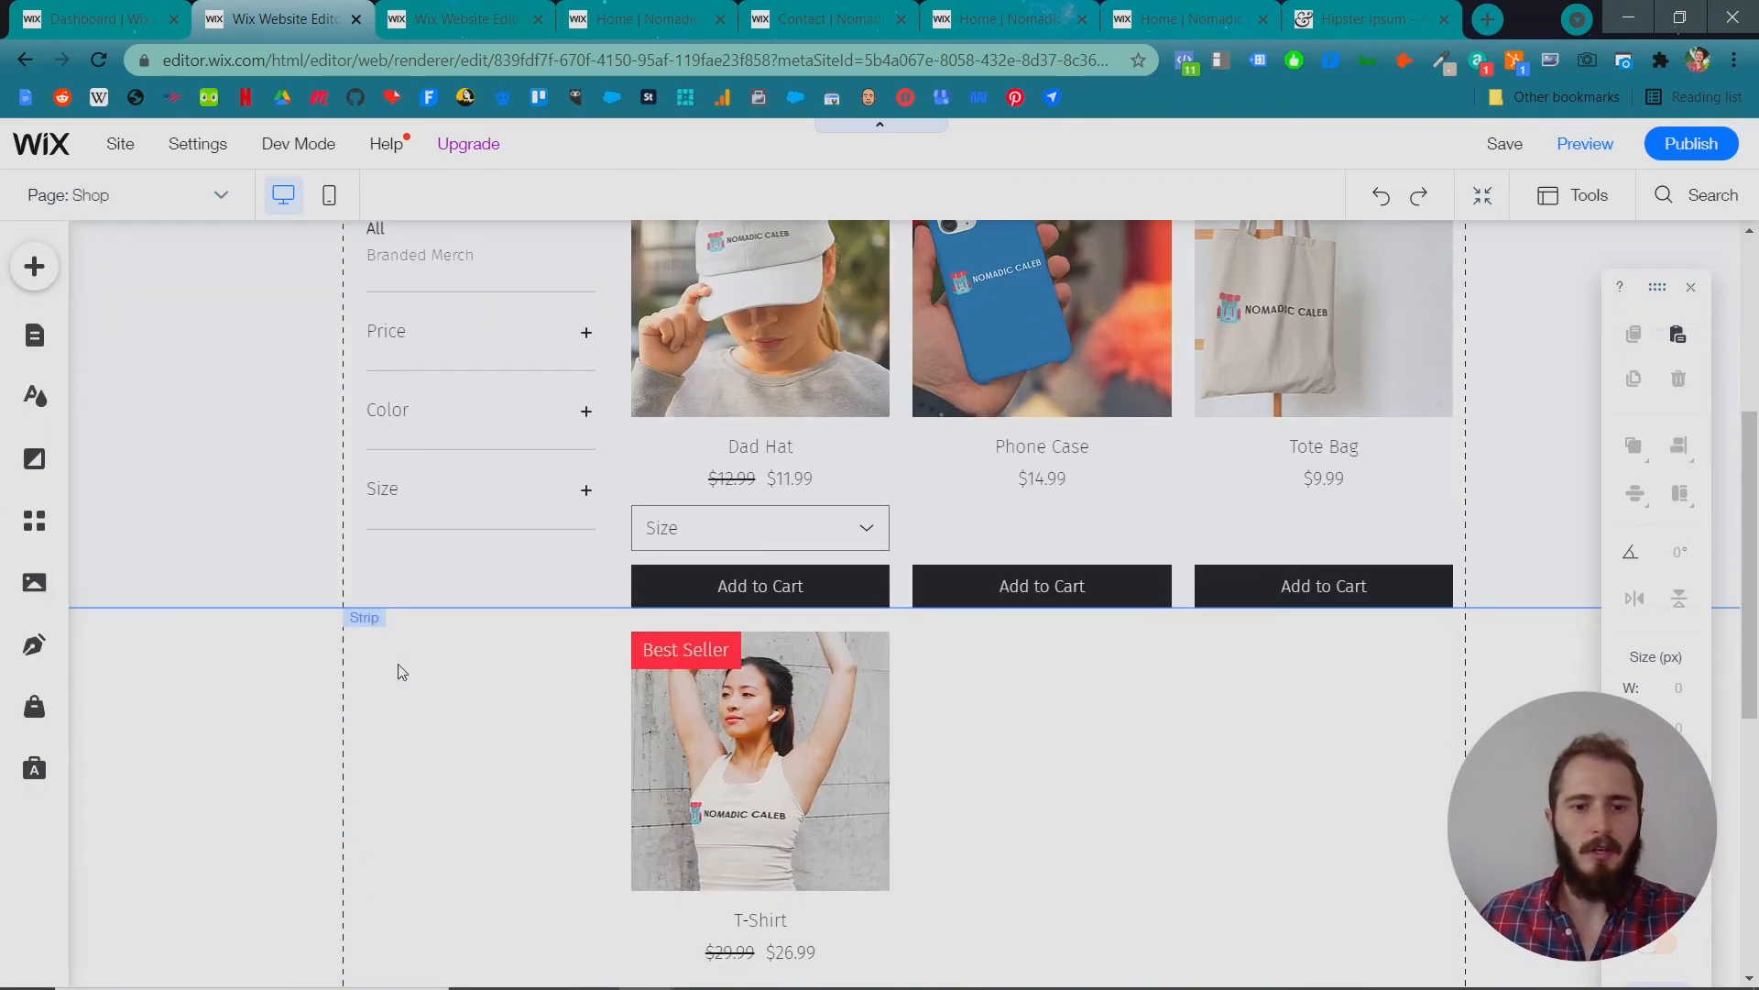
scroll(402, 670, up, 10)
scroll(400, 668, down, 8)
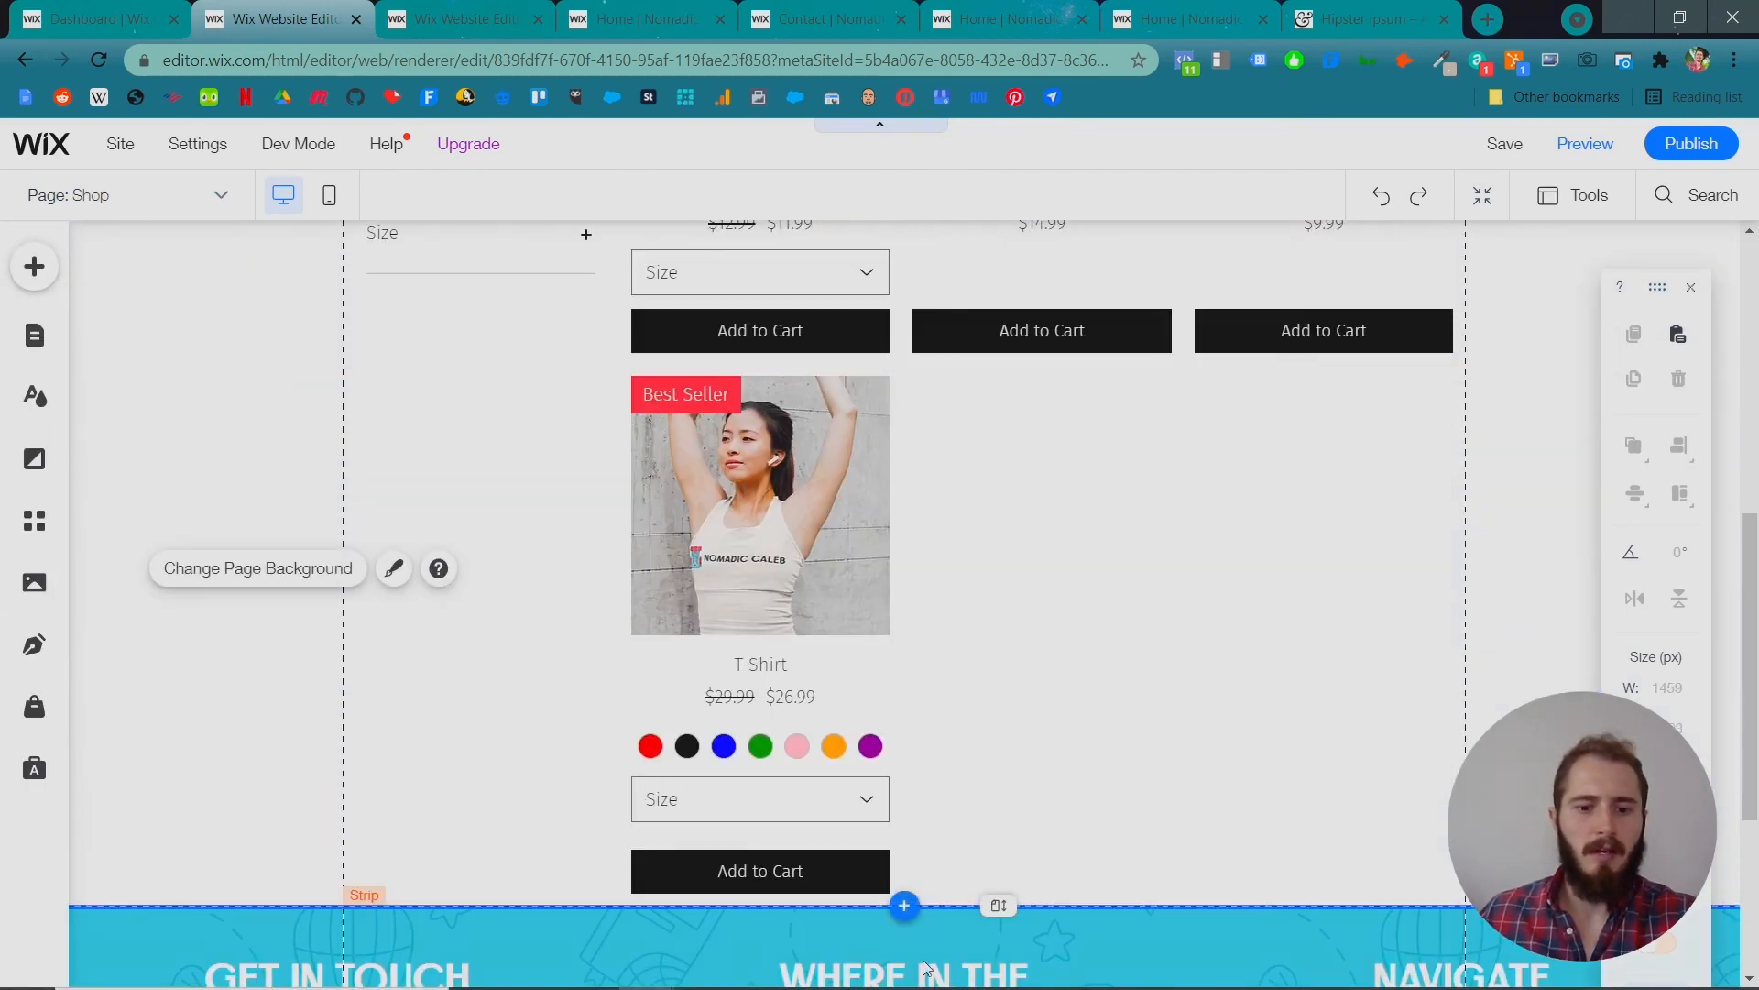
scroll(1008, 948, up, 8)
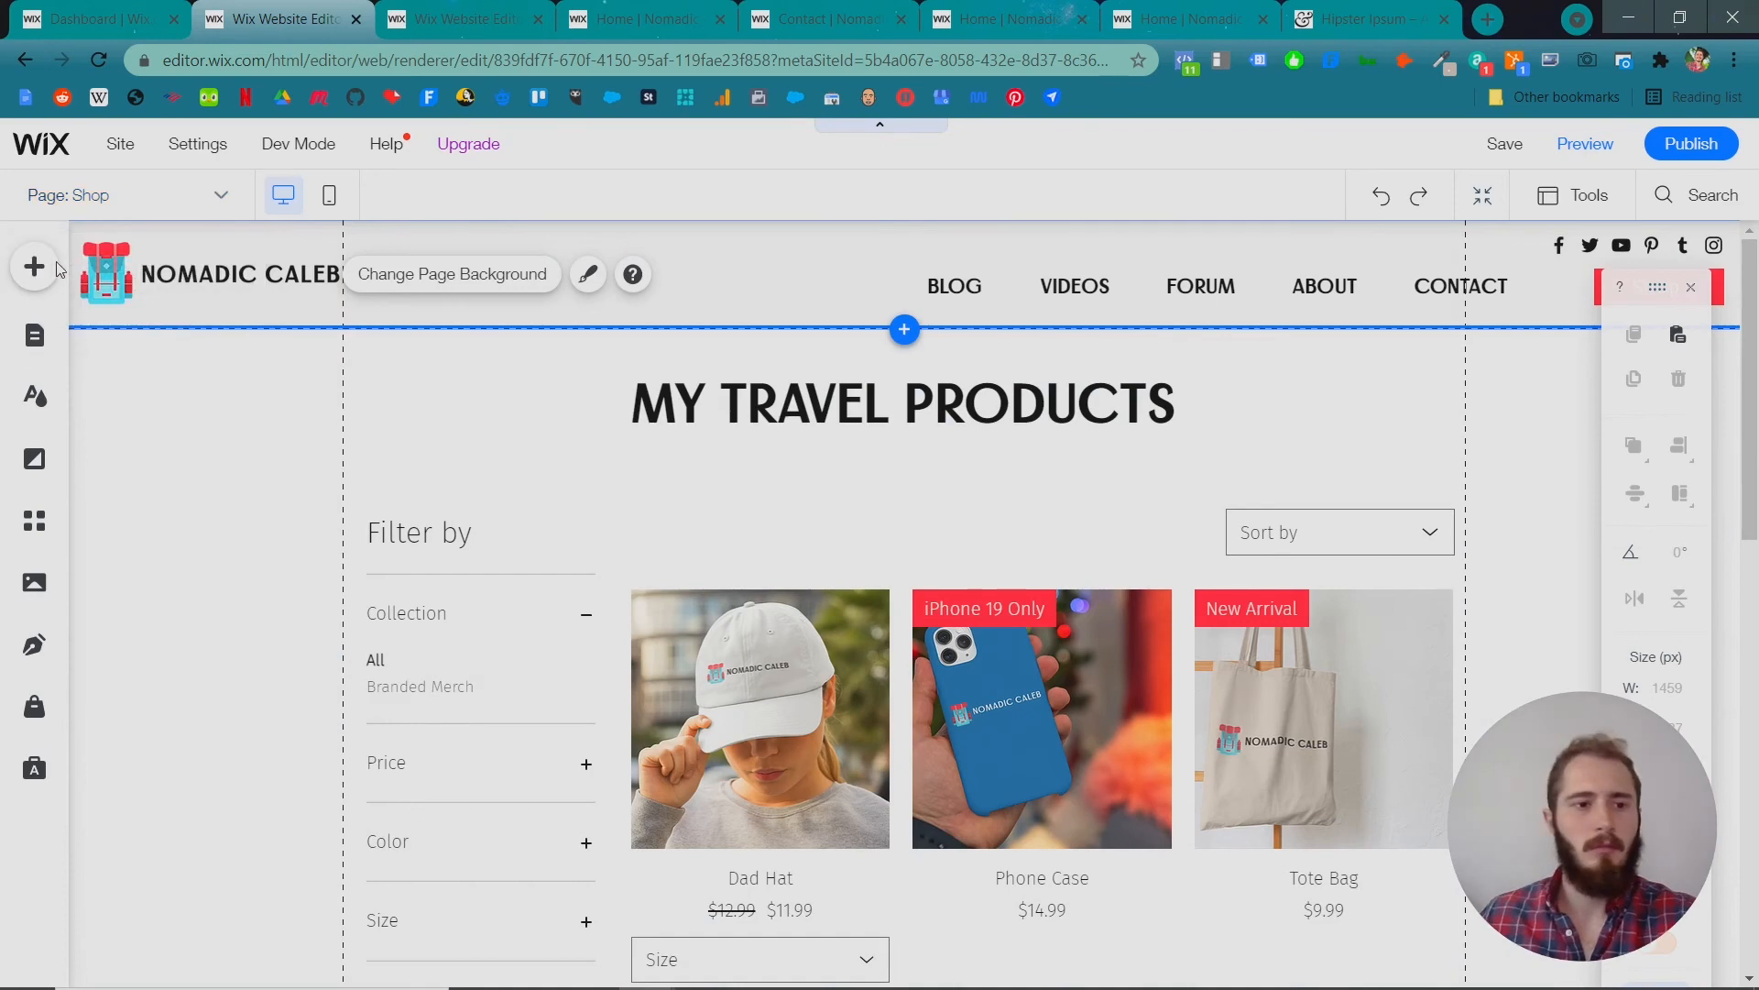
Add a Shopping Cart icon from the Store elements and place it in the header between the Contact link and the Shop button.
click(34, 267)
click(130, 440)
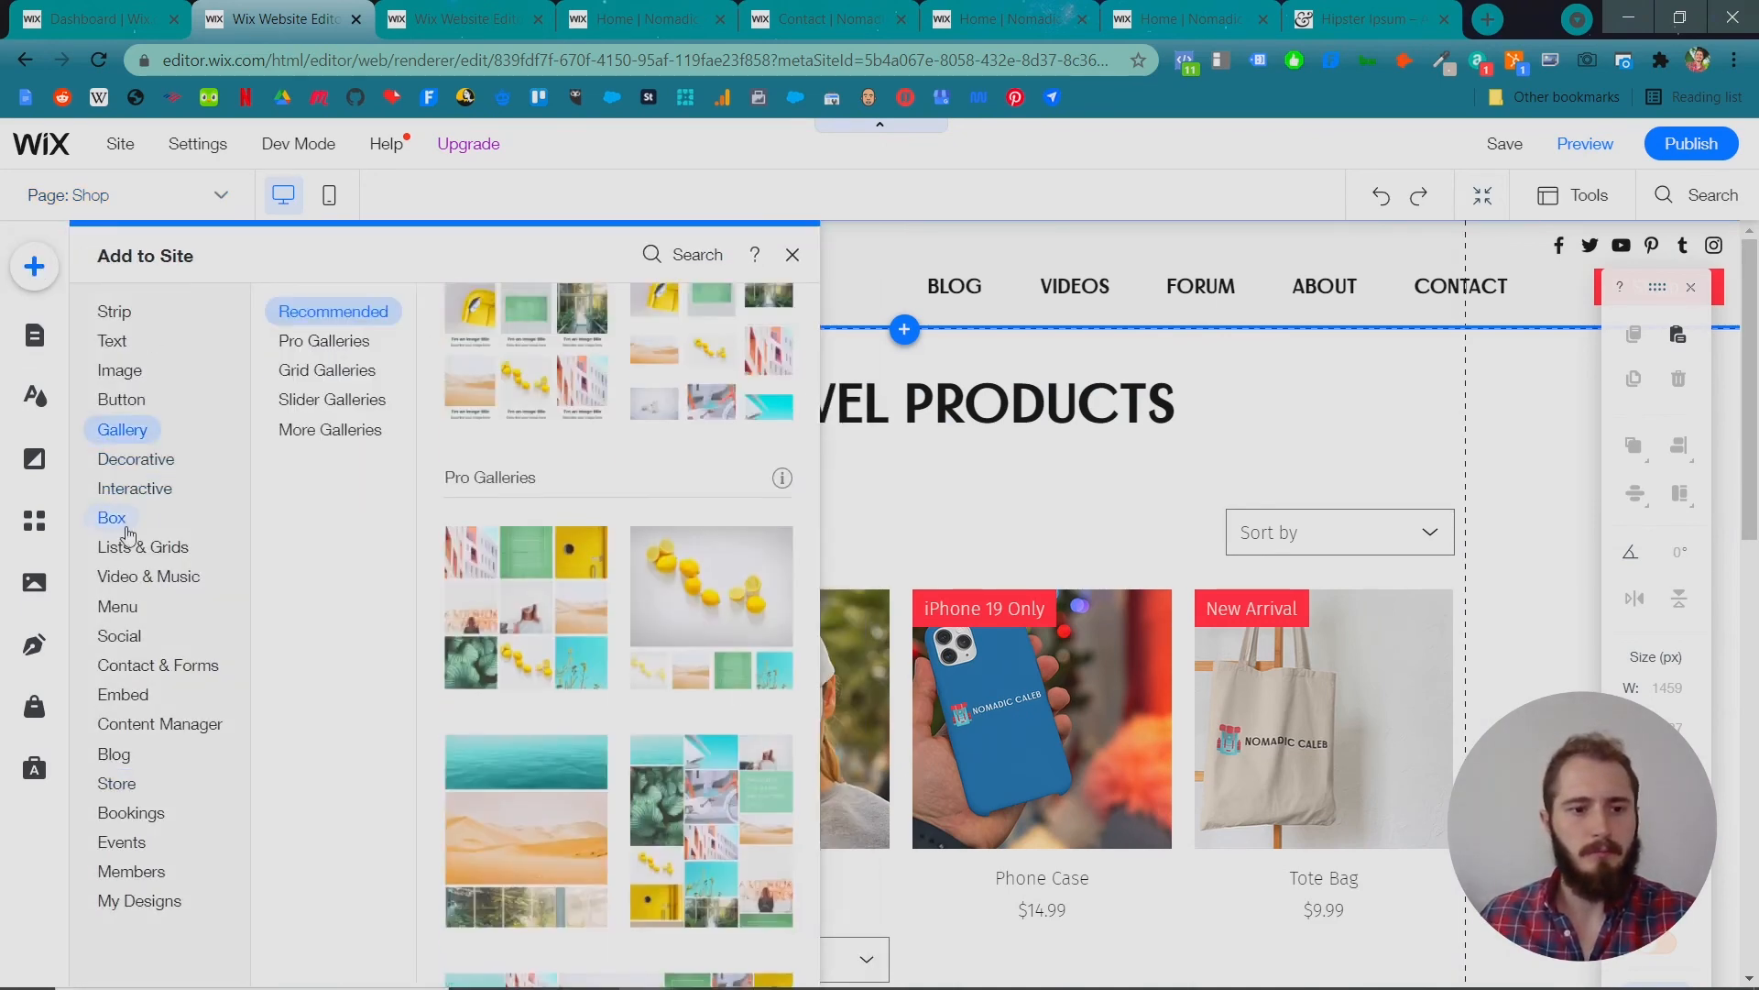
click(122, 640)
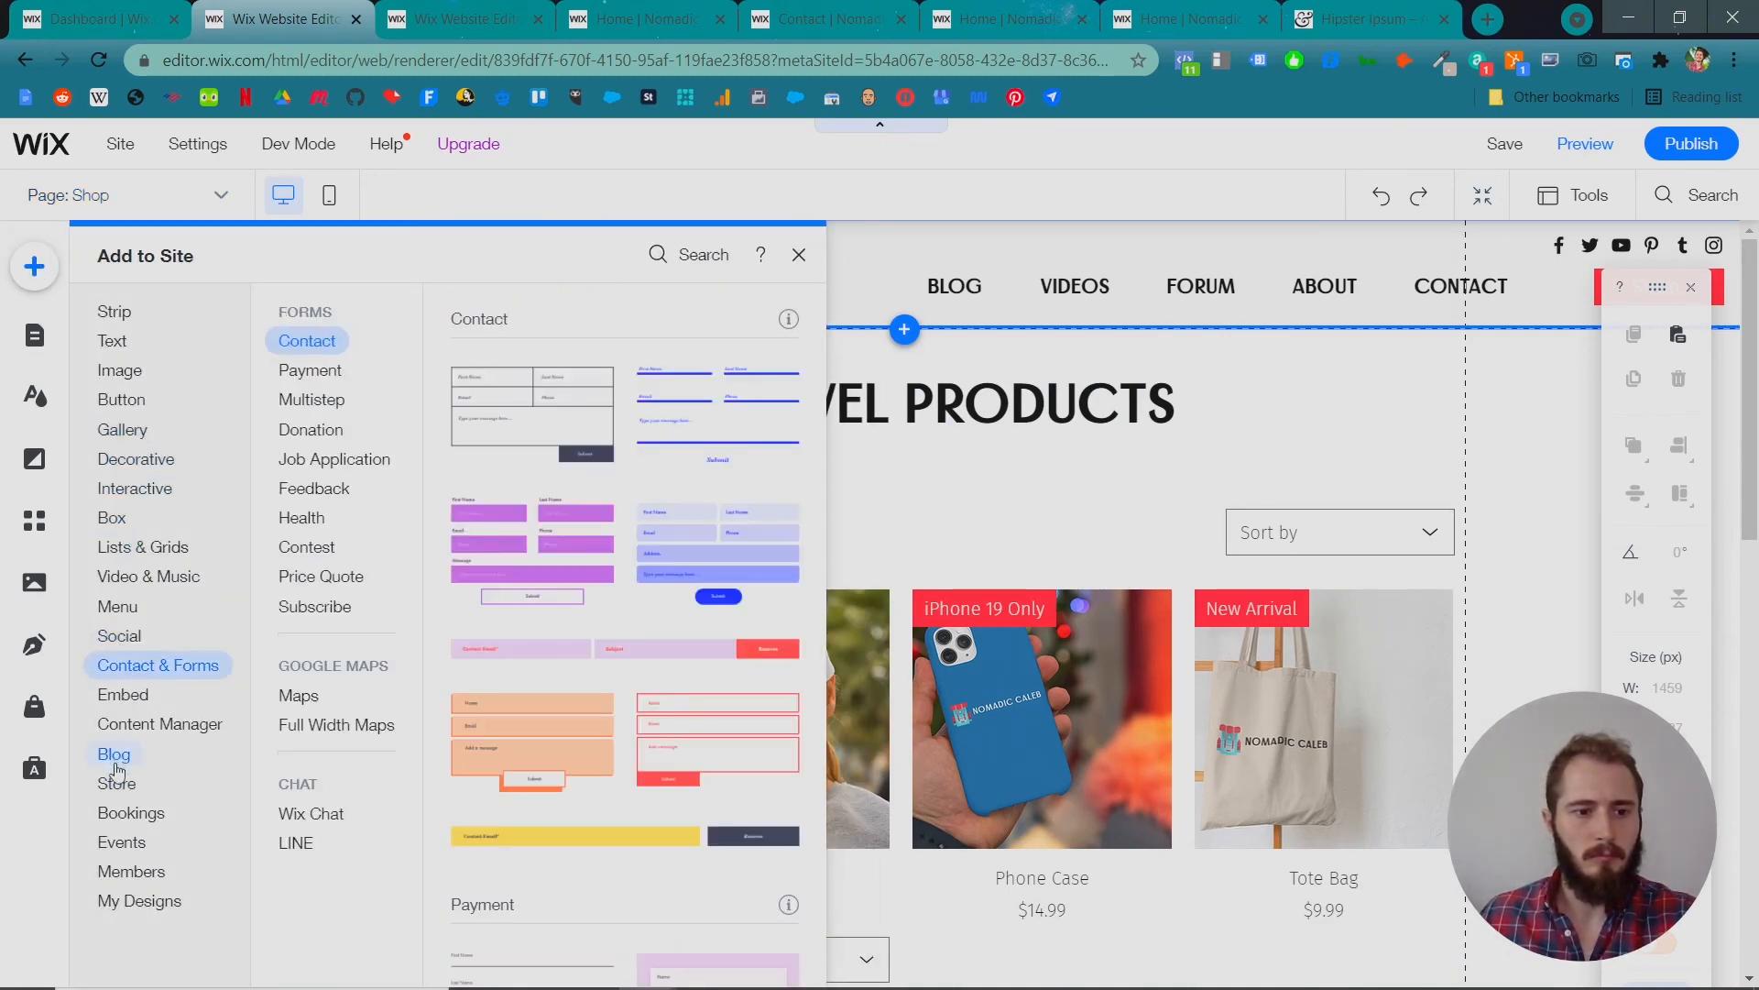
click(115, 784)
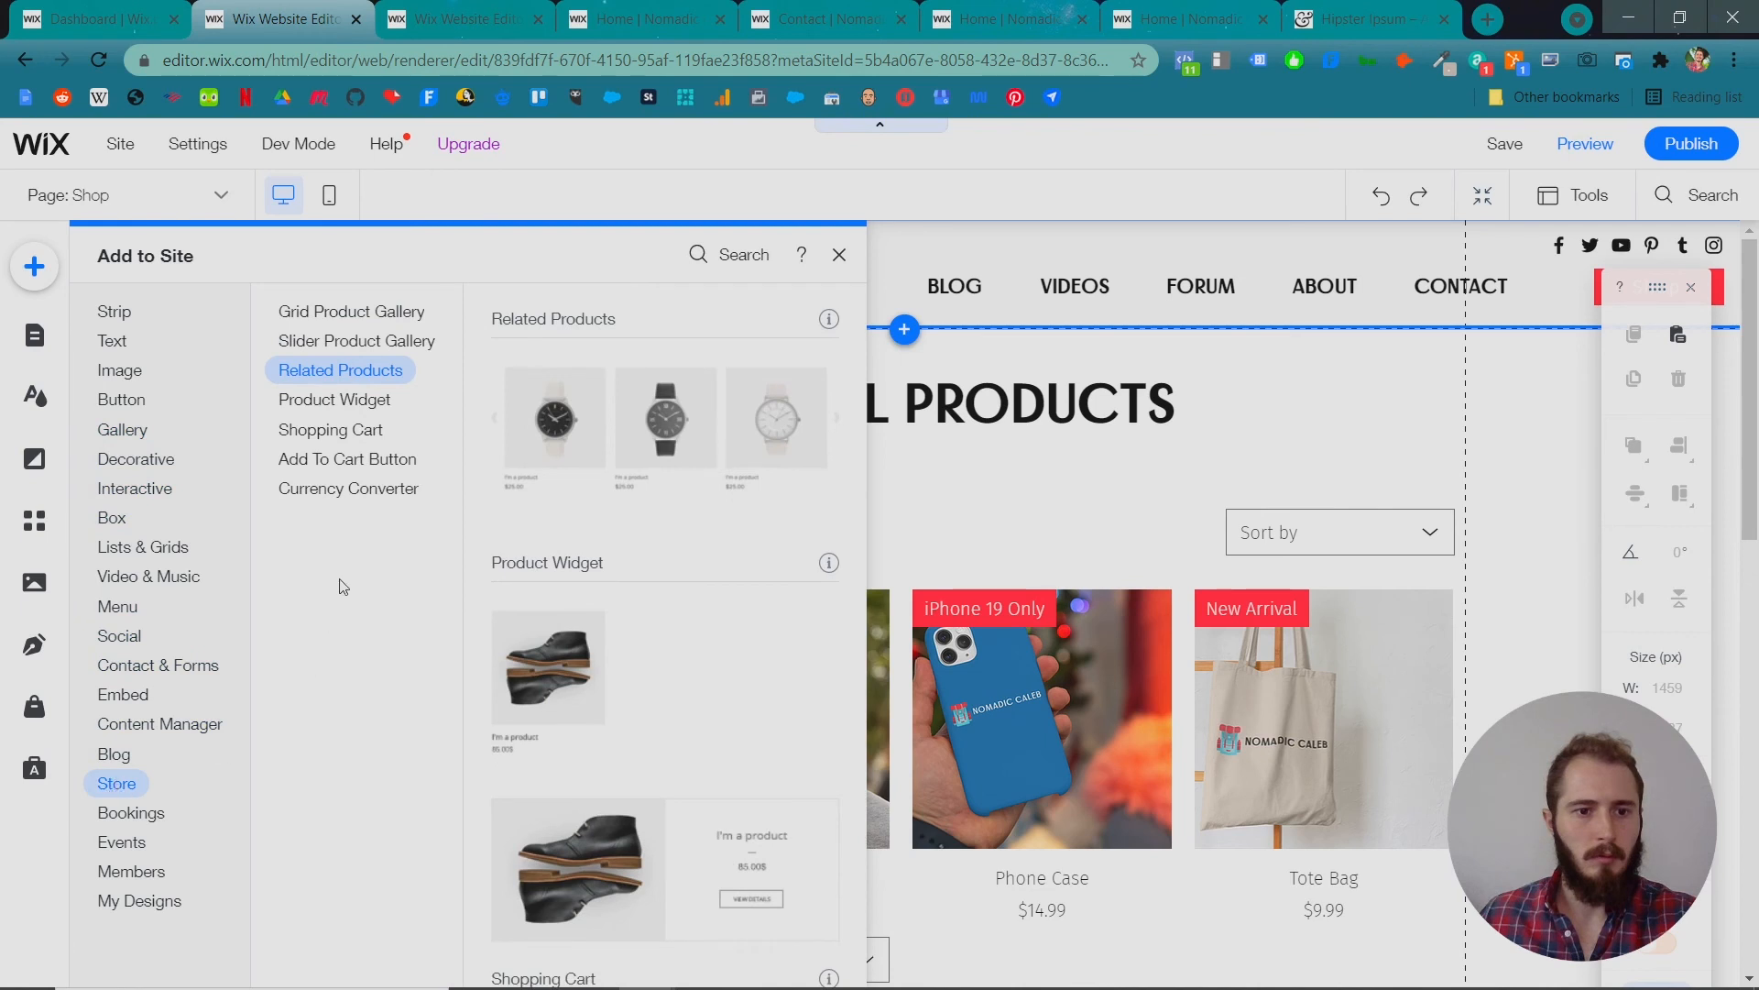
click(341, 431)
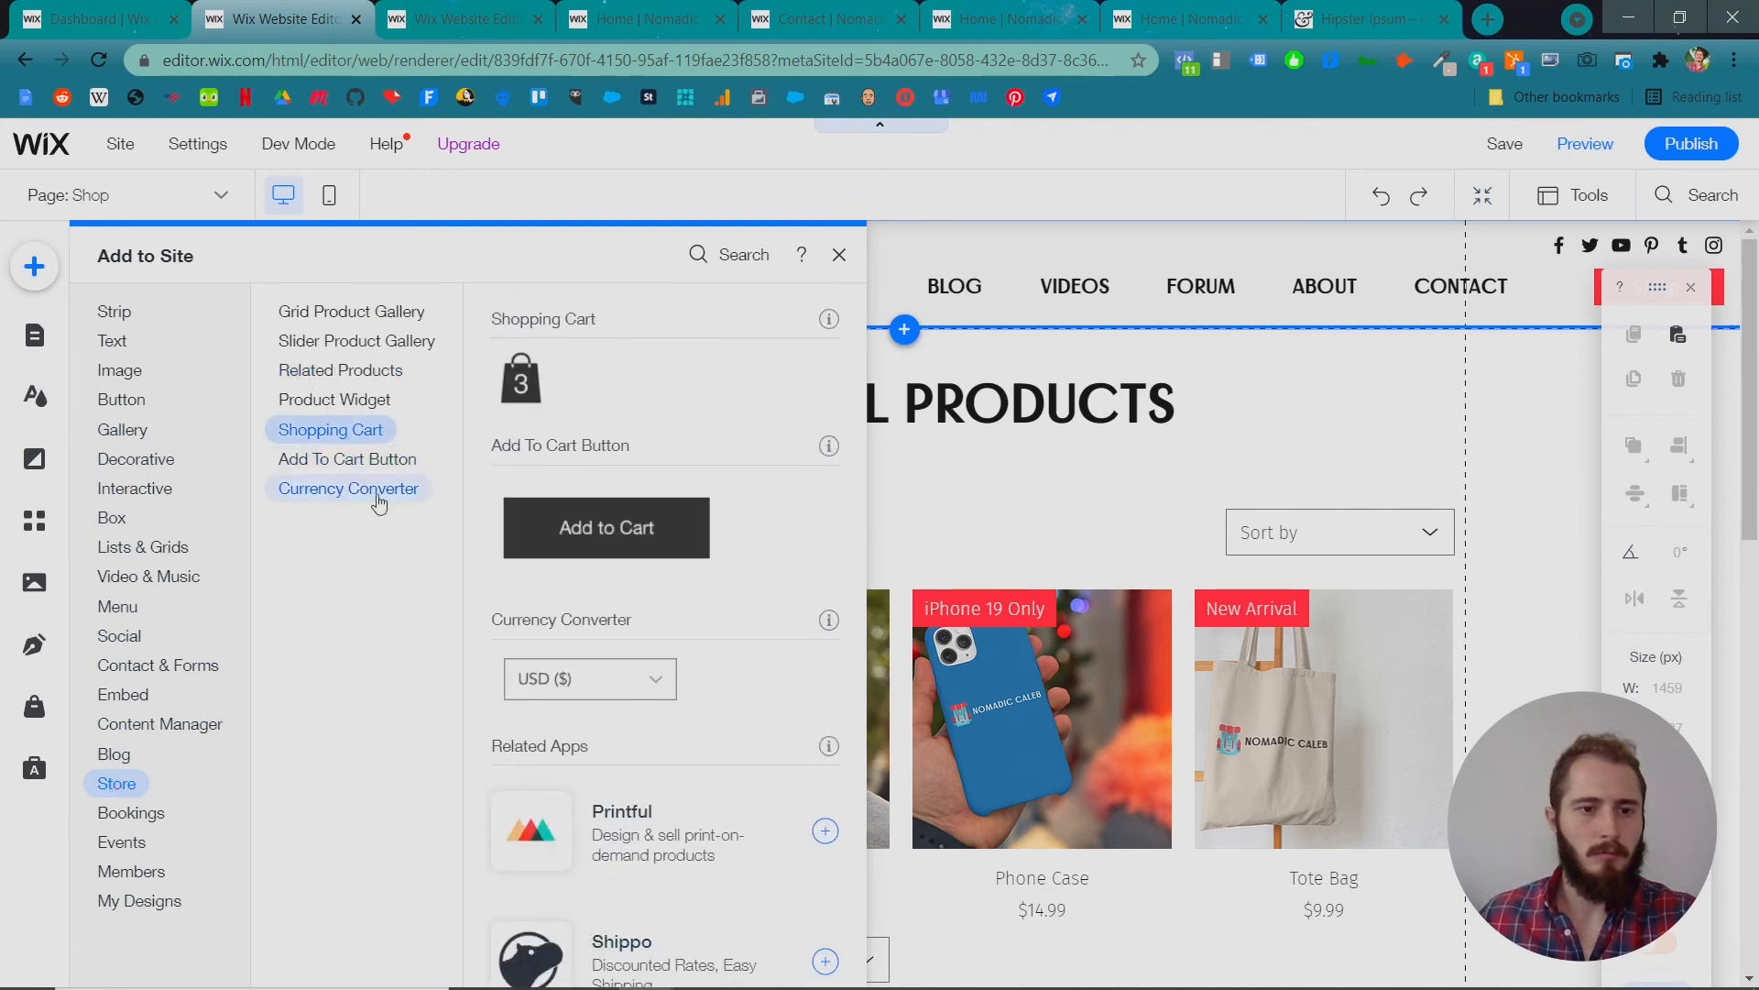
click(529, 400)
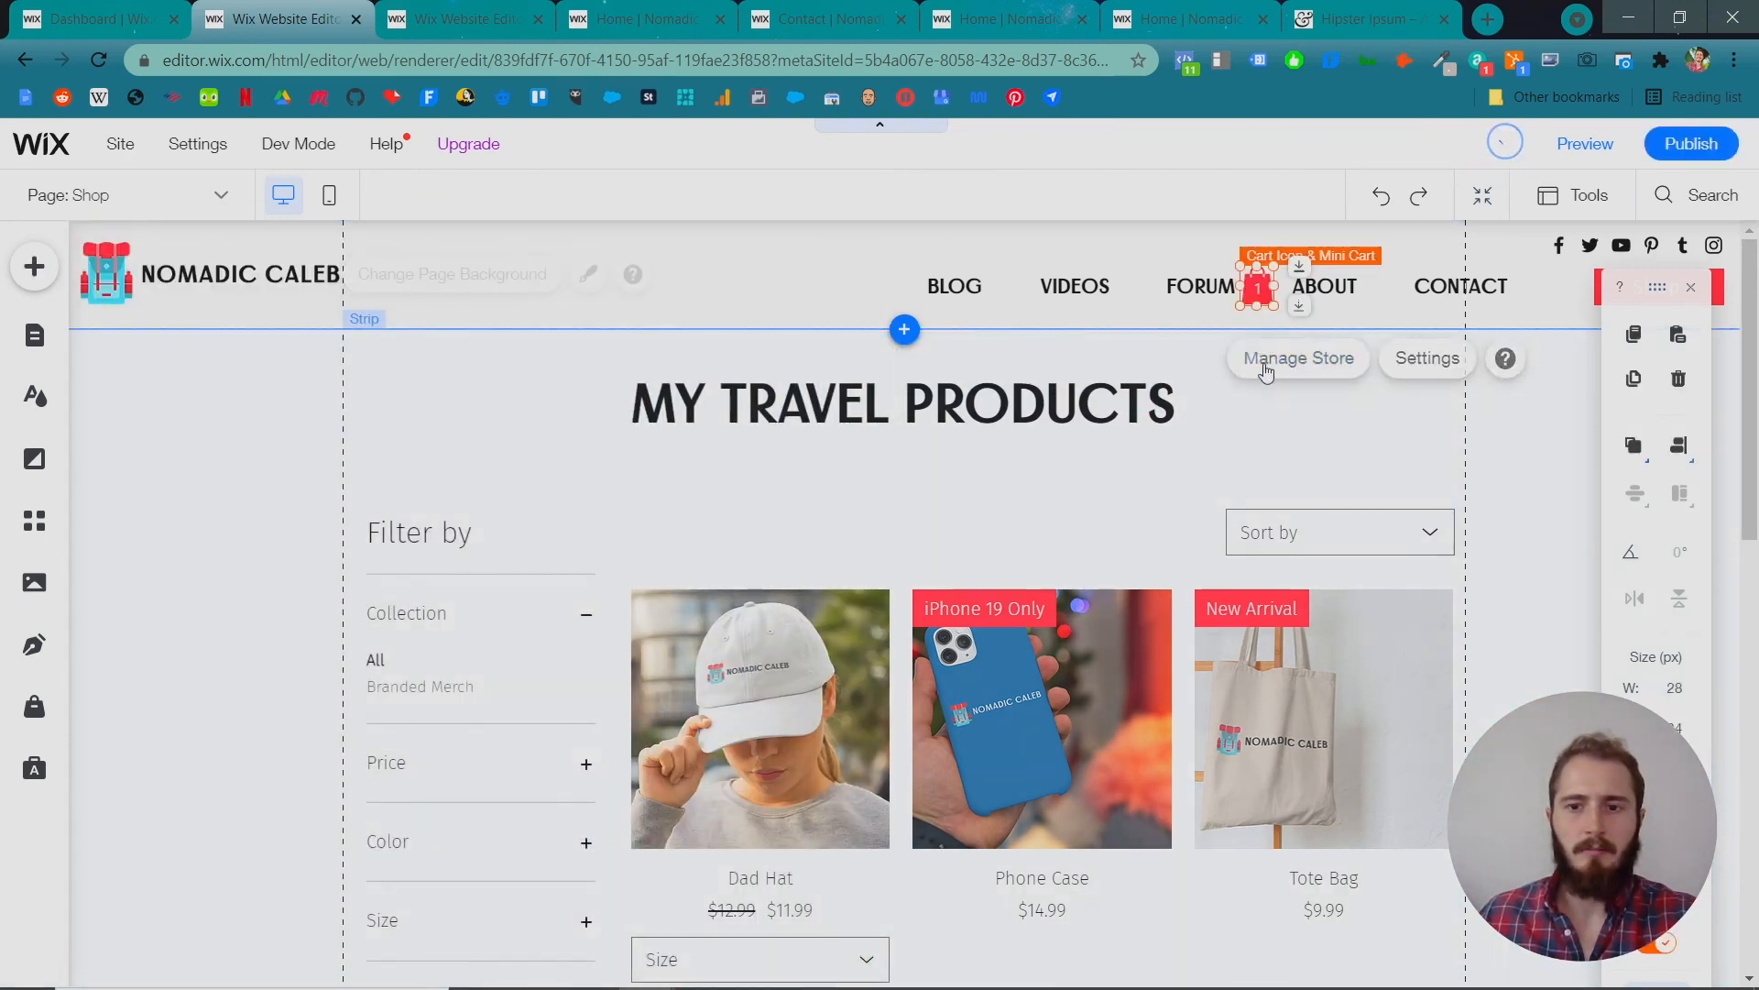
drag(1255, 277, 1554, 294)
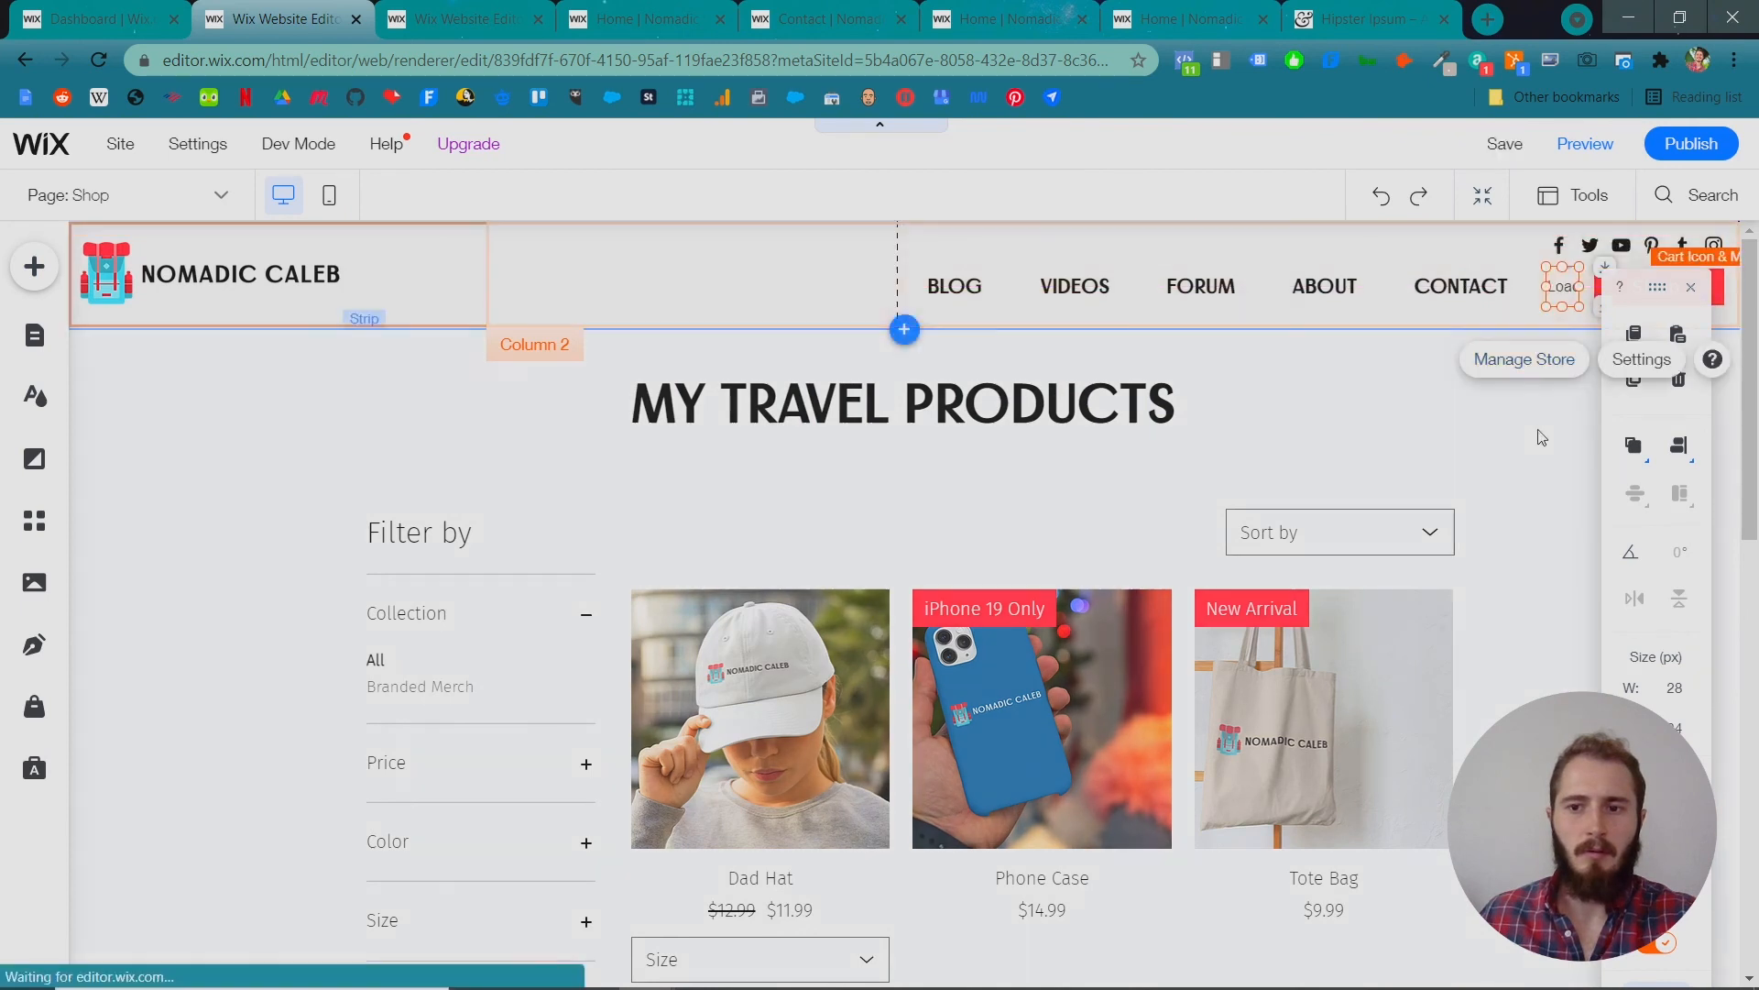
Change the header cart icon to the round number bubble style, resize it to about 31 px wide and adjust its position.
click(1630, 359)
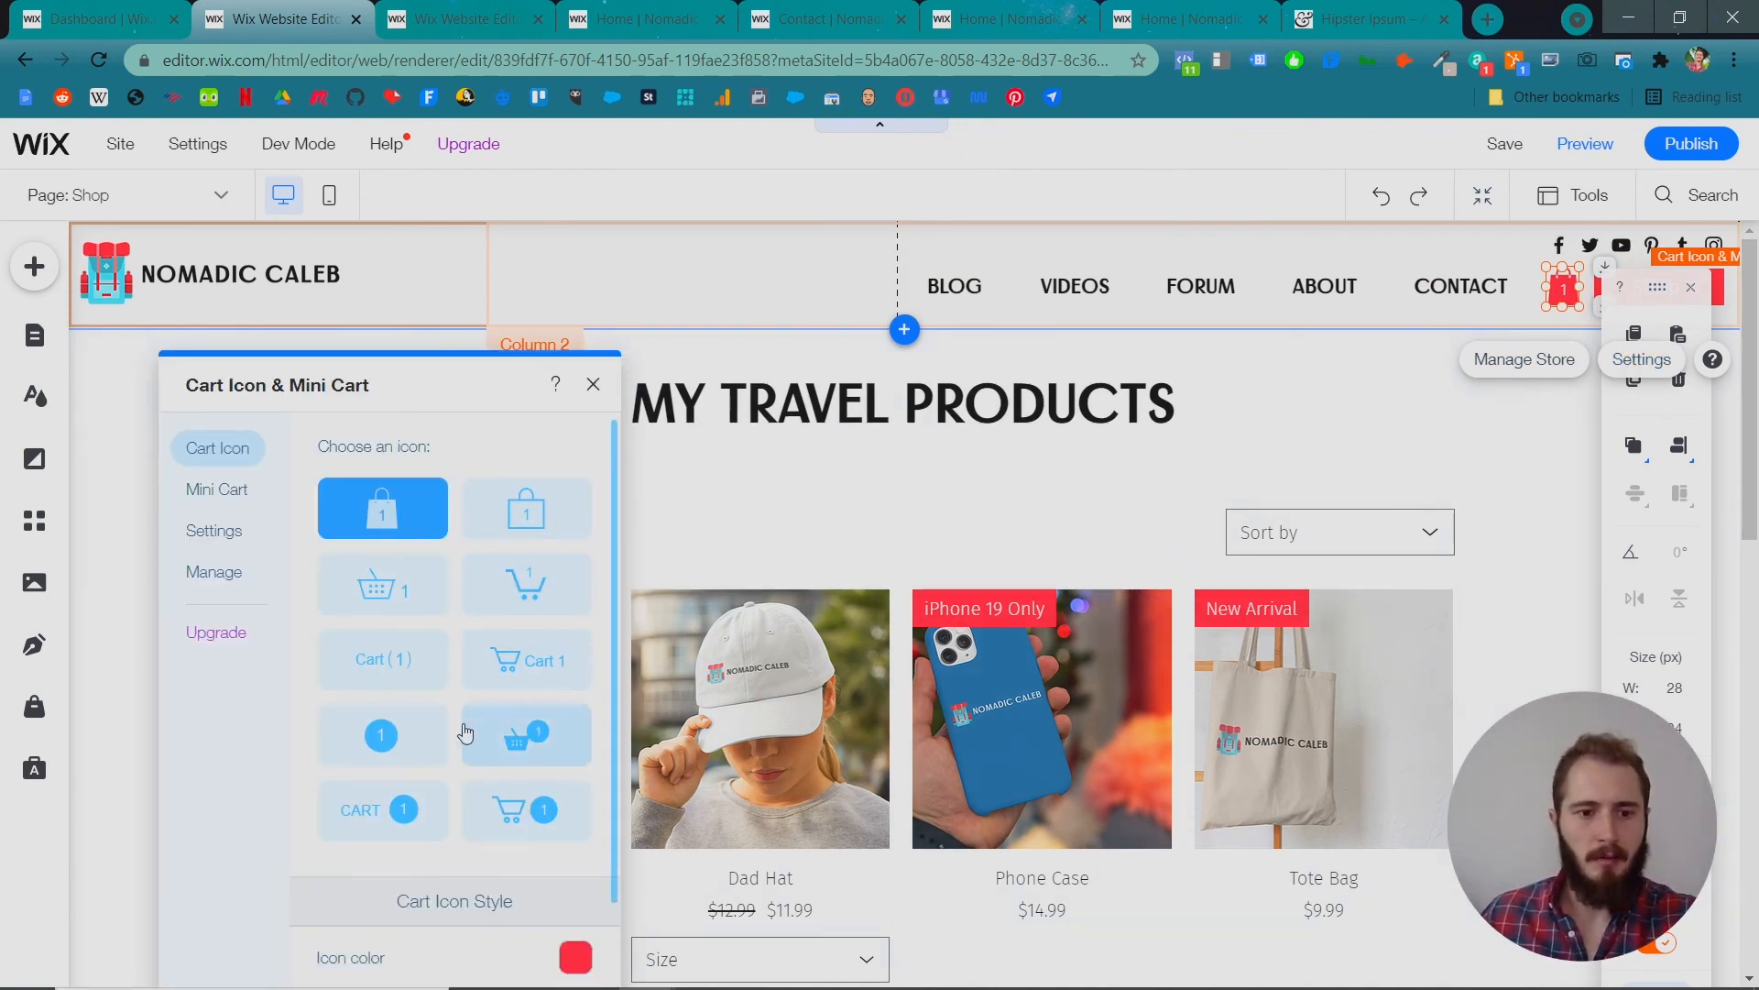
click(383, 738)
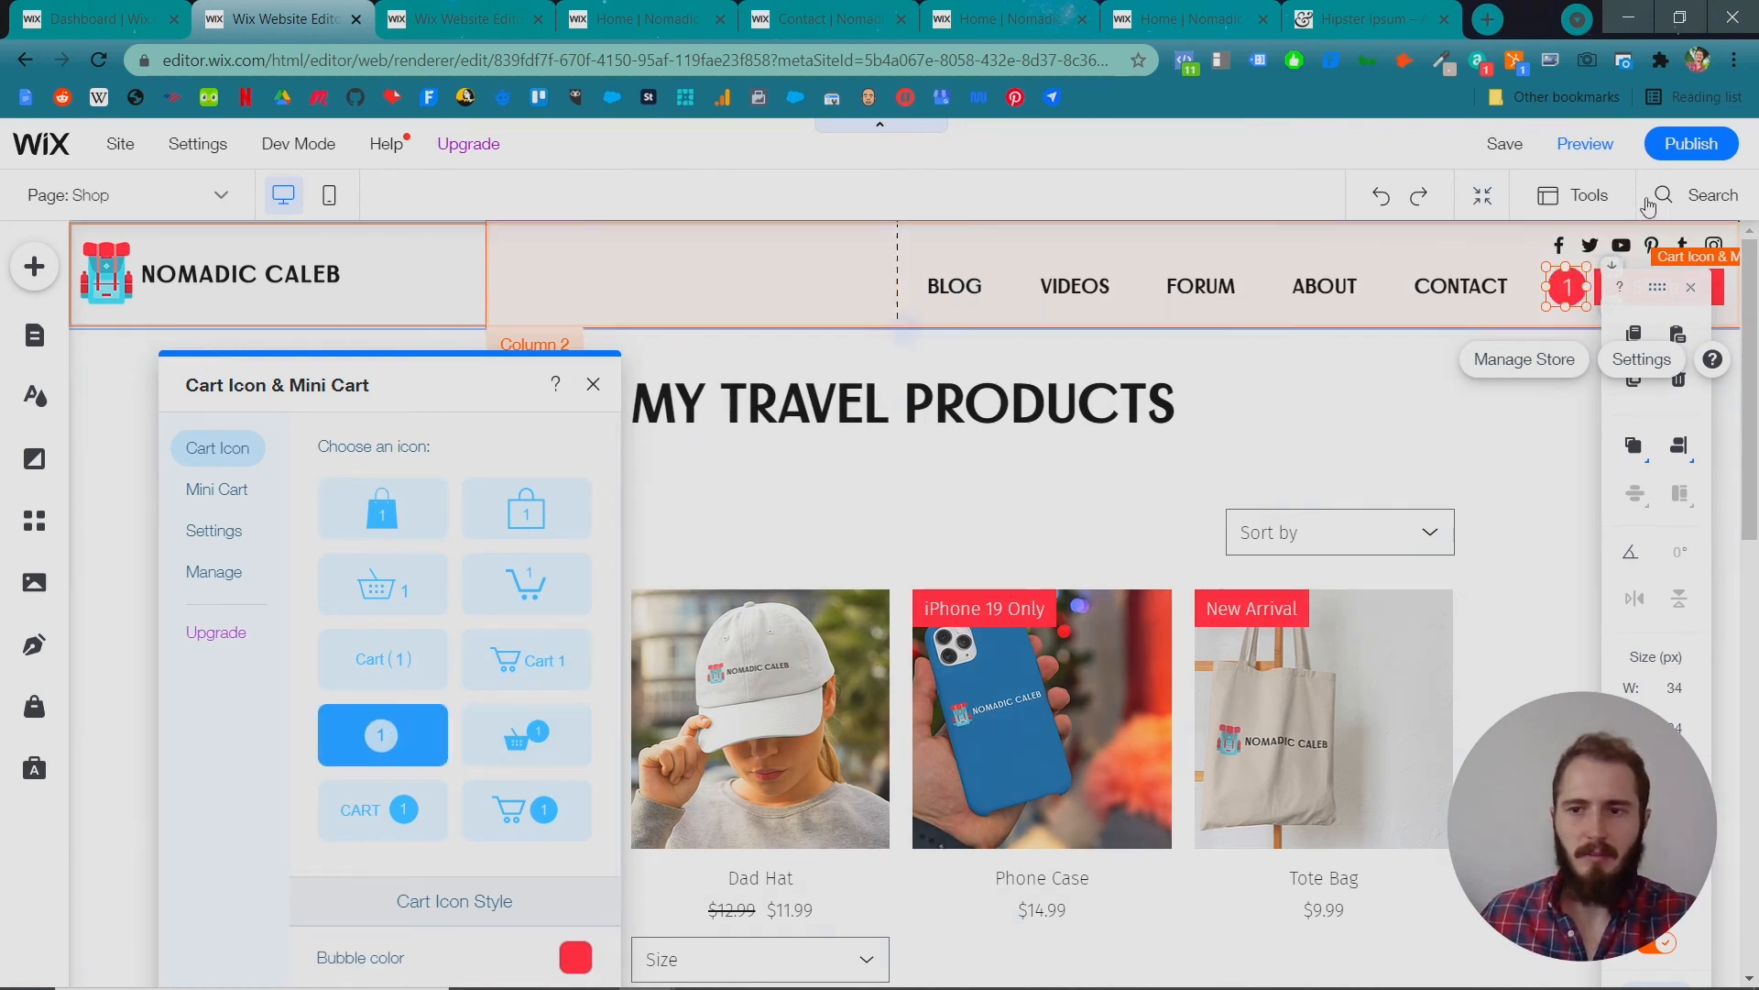
drag(1588, 307, 1583, 304)
drag(1561, 285, 1545, 297)
click(1489, 422)
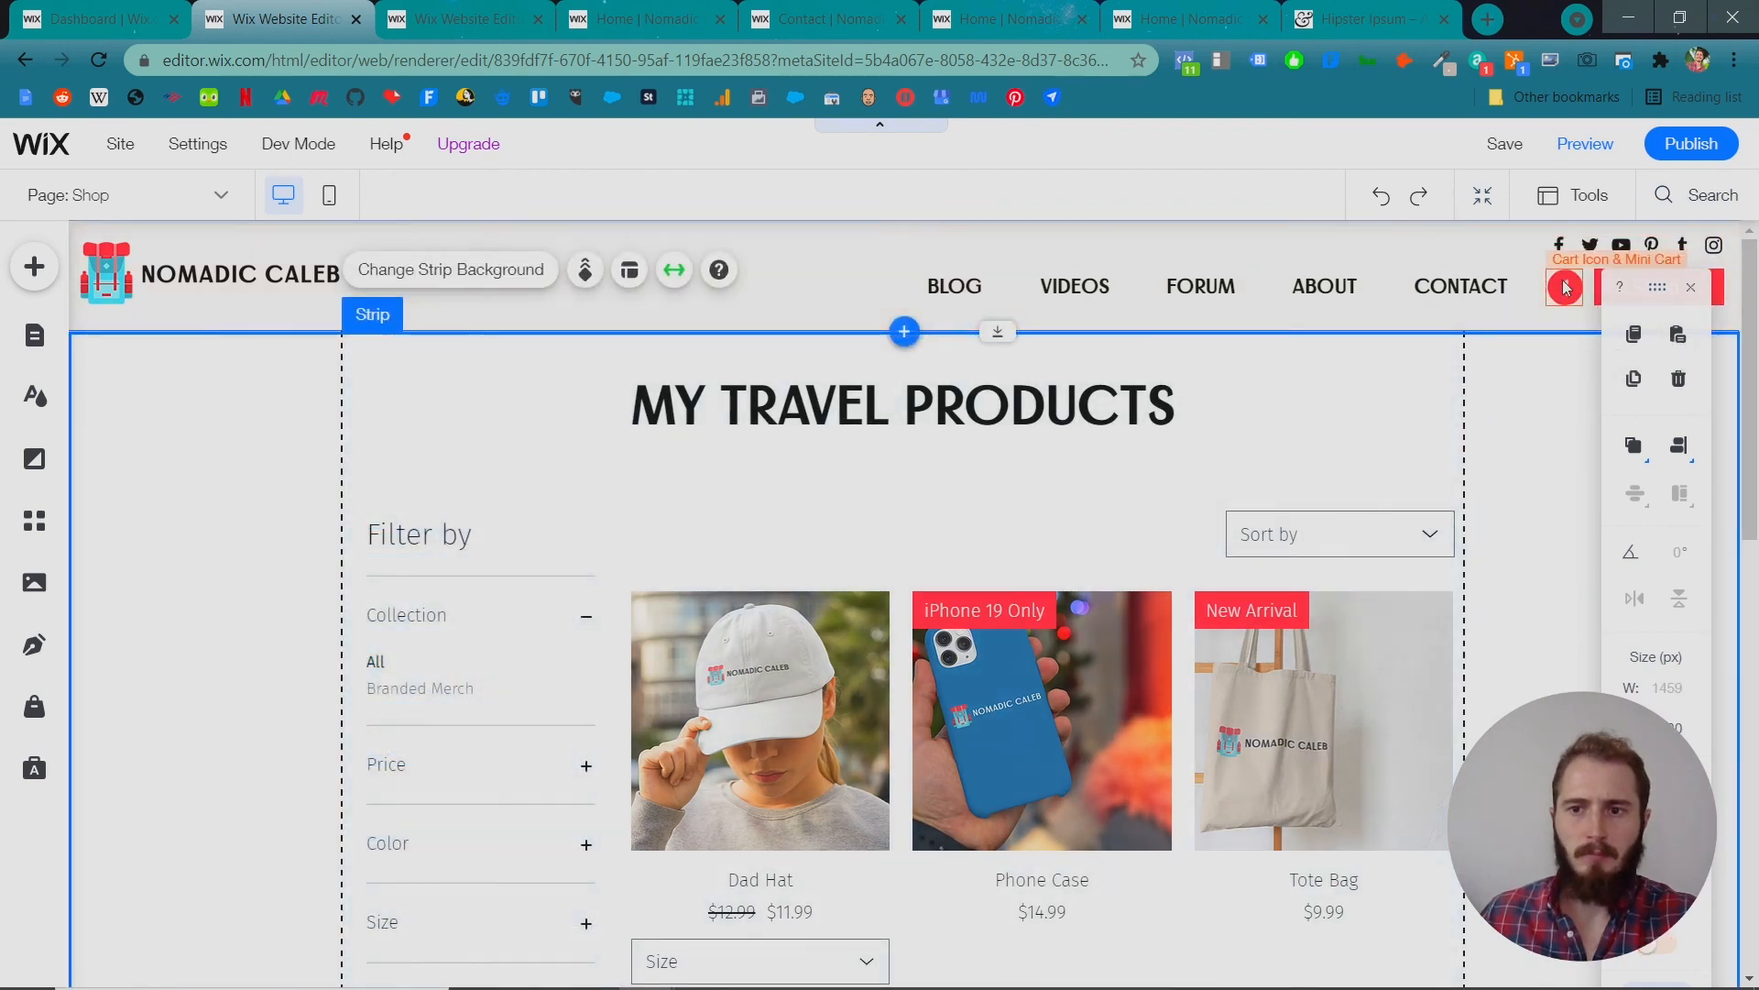
Set the header cart icon's width to 26 px and nudge it into place beside the Shop button.
click(1566, 287)
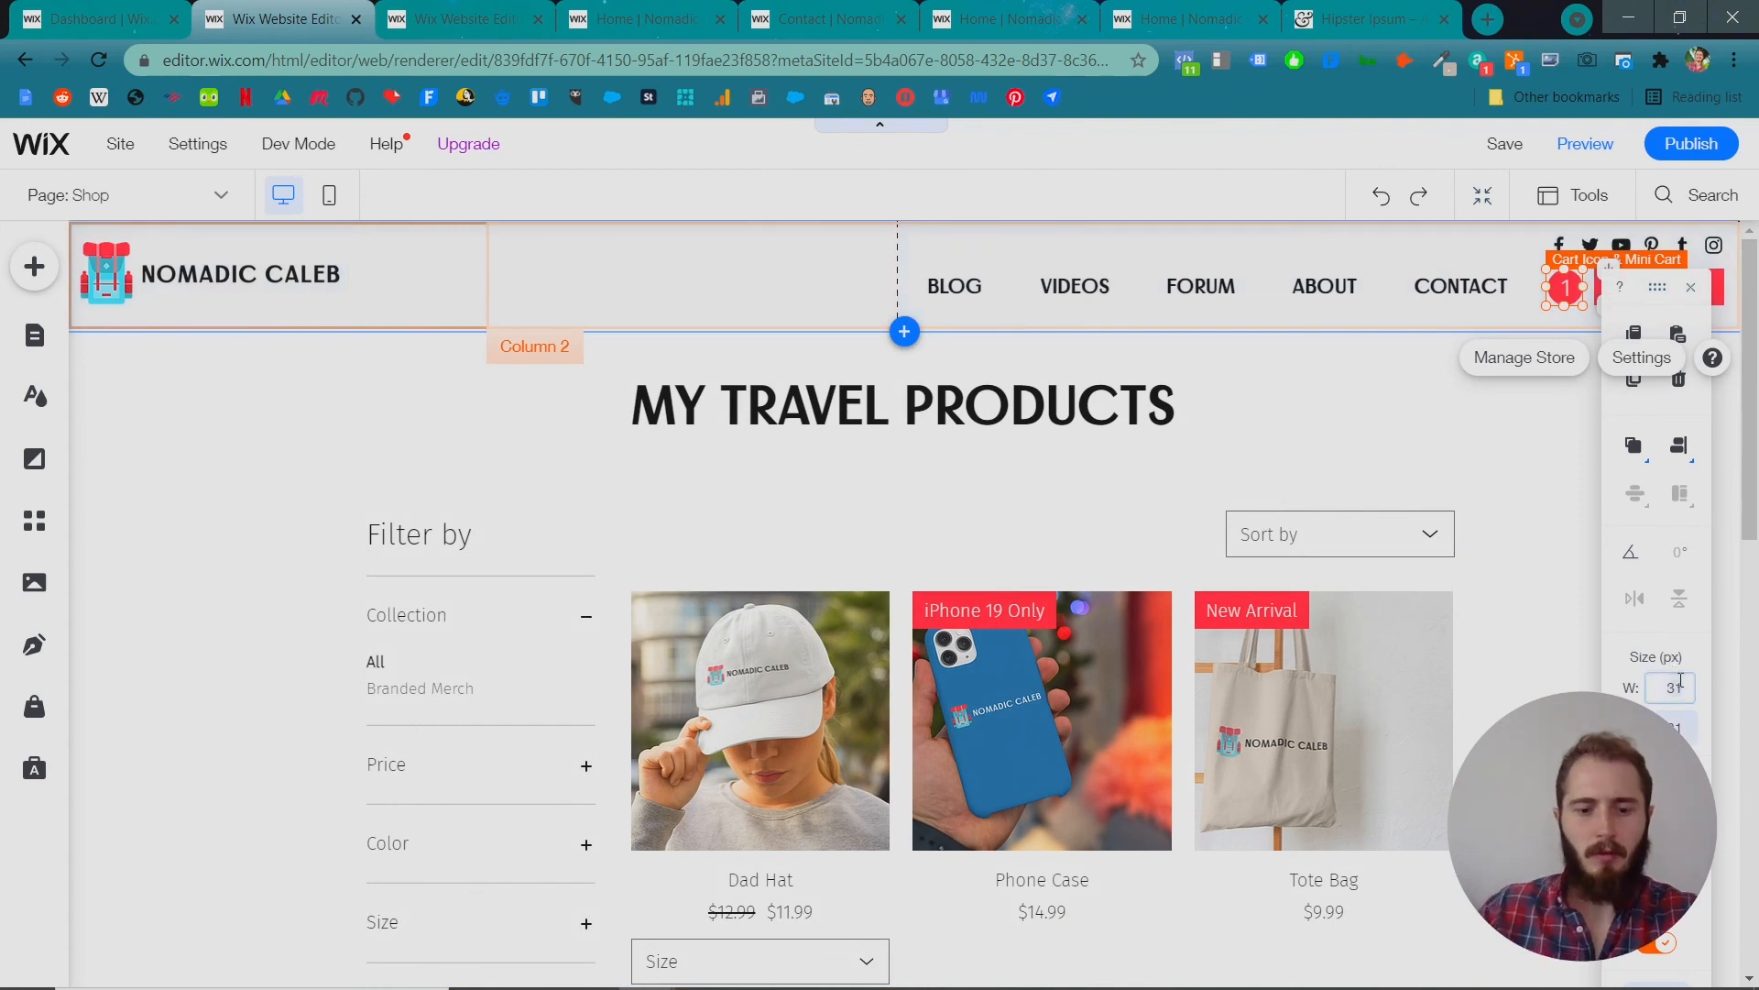
click(1680, 685)
text(26)
key(Return)
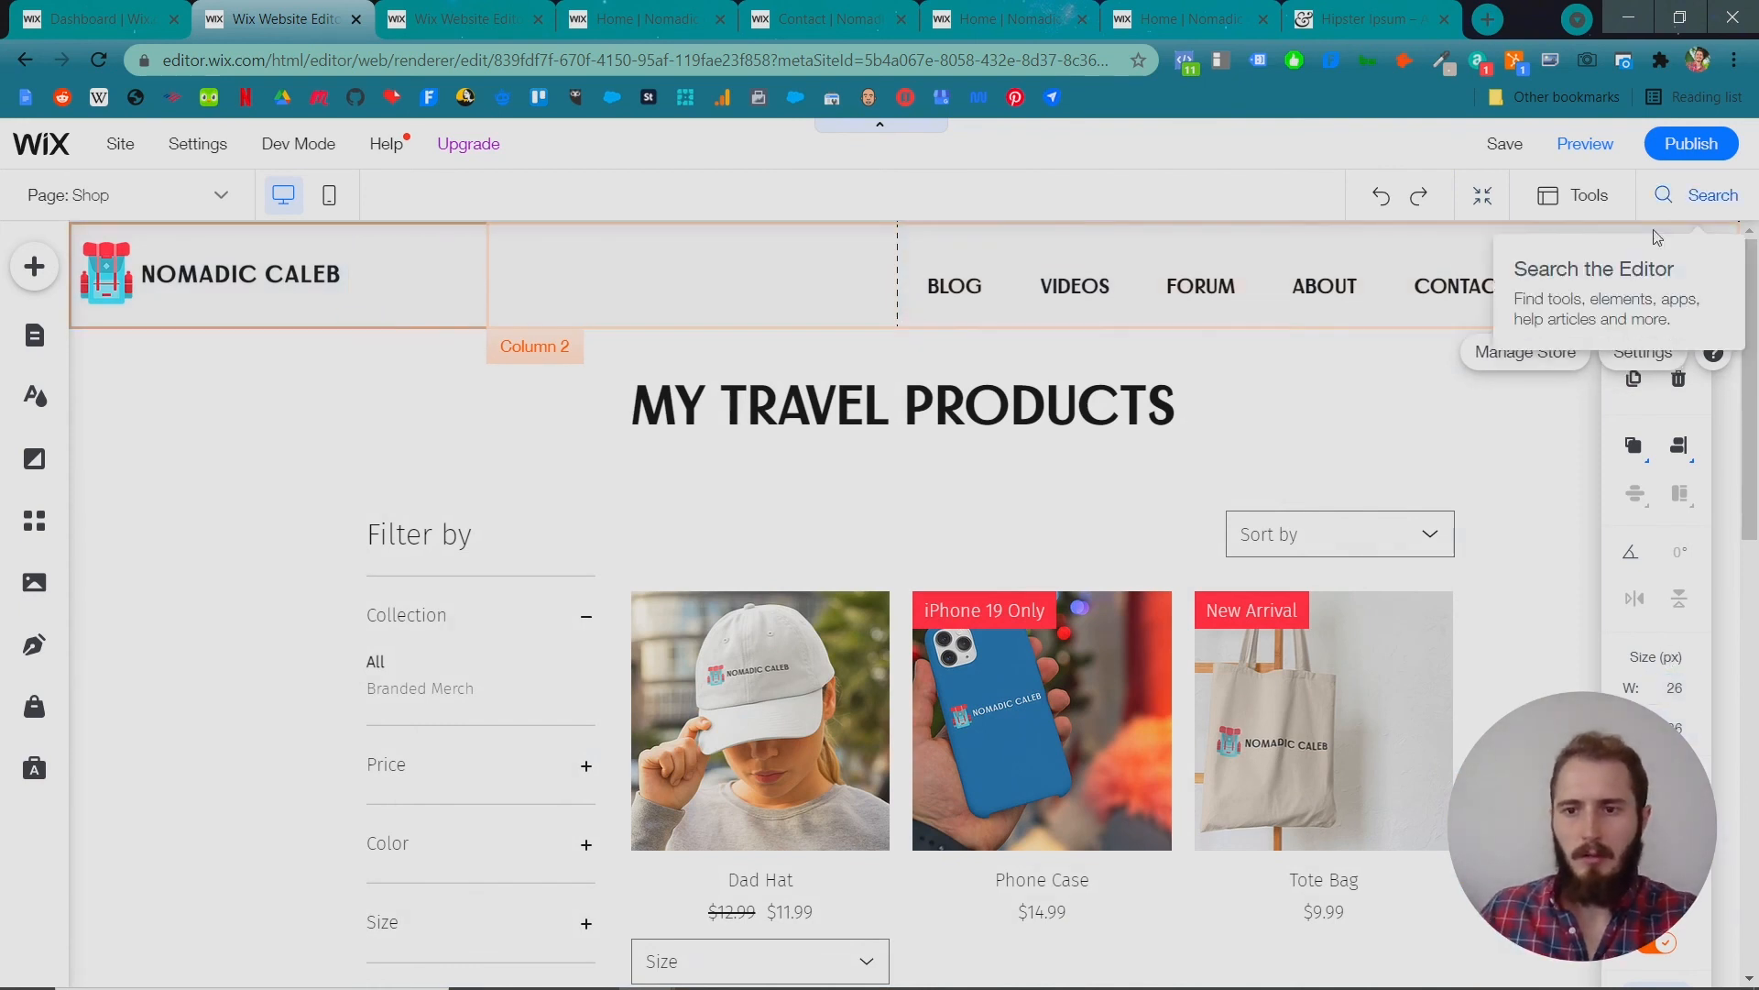
drag(1561, 286, 1563, 286)
click(1464, 403)
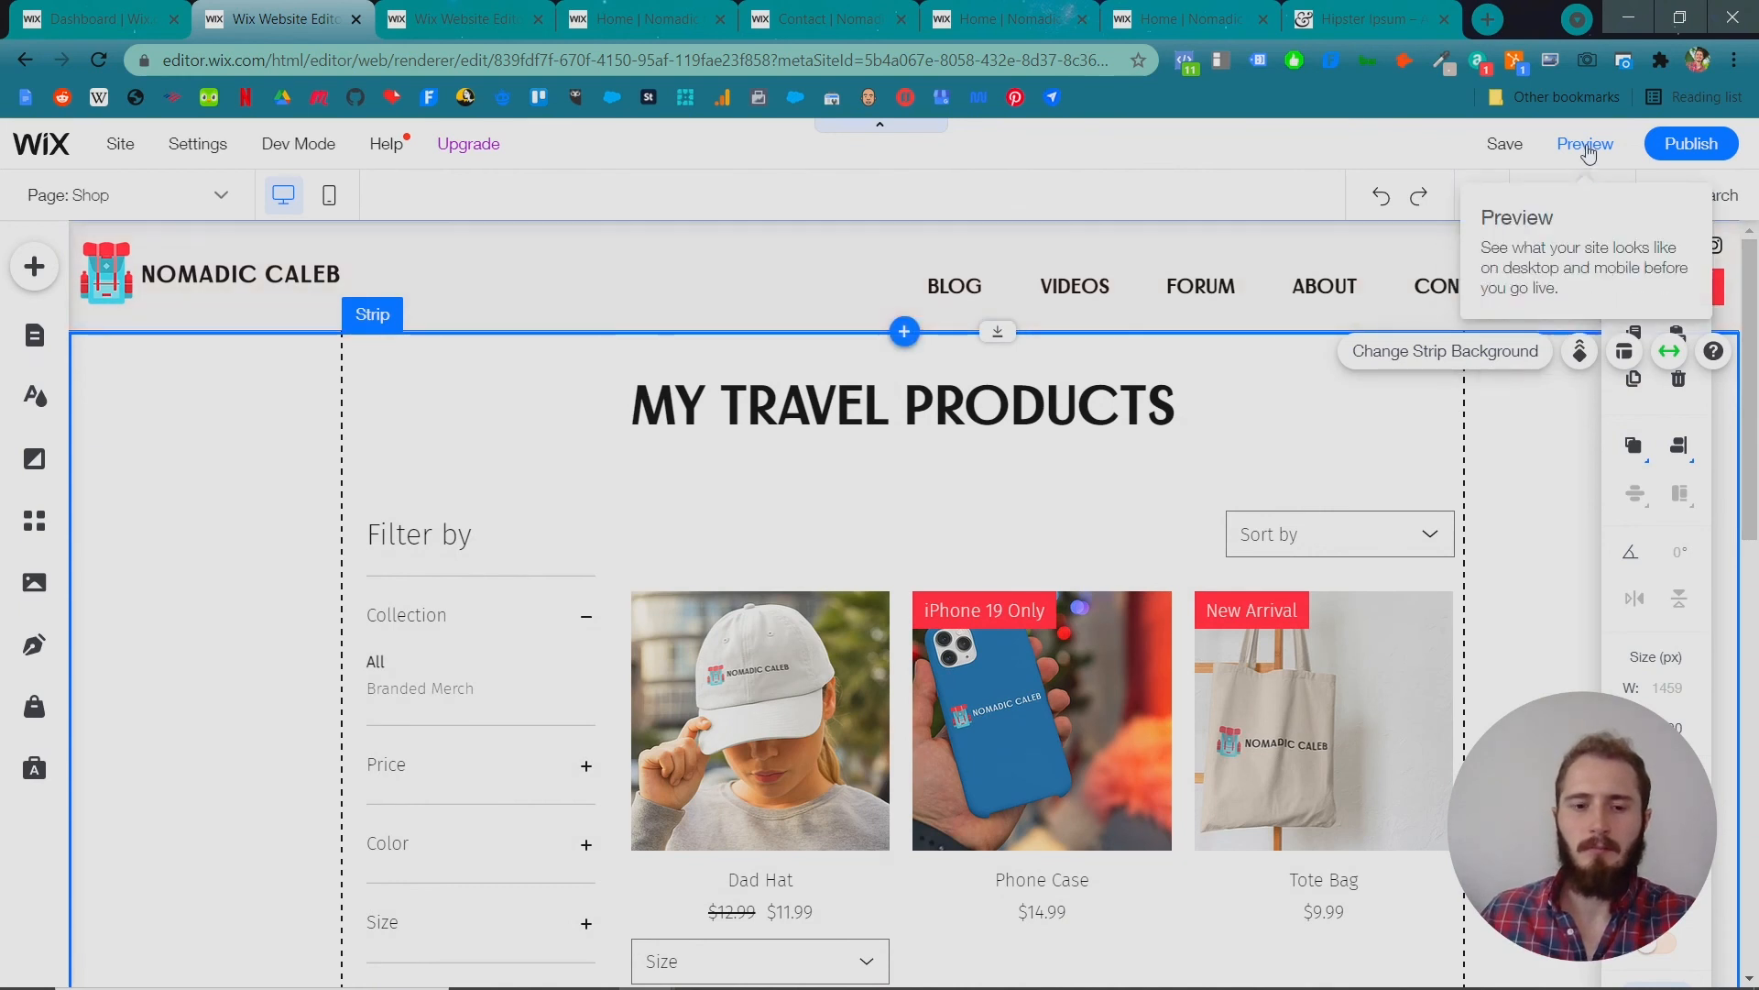
Open the store's Cart page in the editor and move the cart element up to x 0, y 97, directly below the header.
click(143, 196)
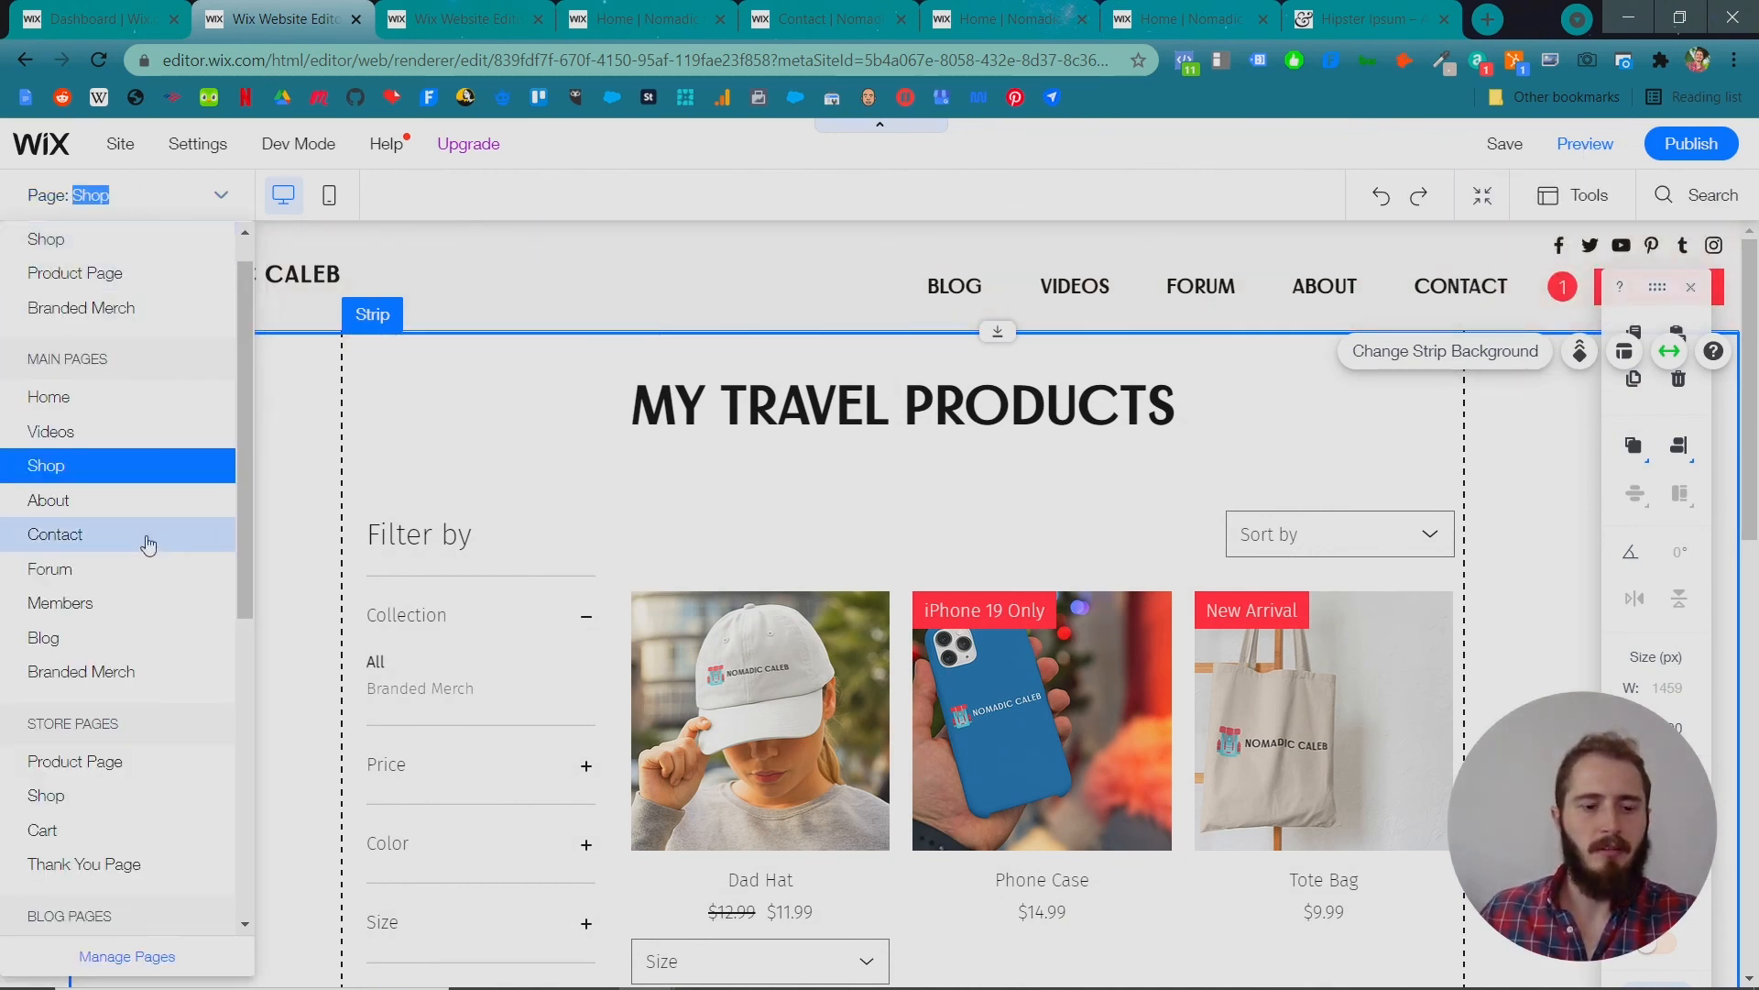
scroll(147, 545, down, 5)
scroll(92, 596, up, 3)
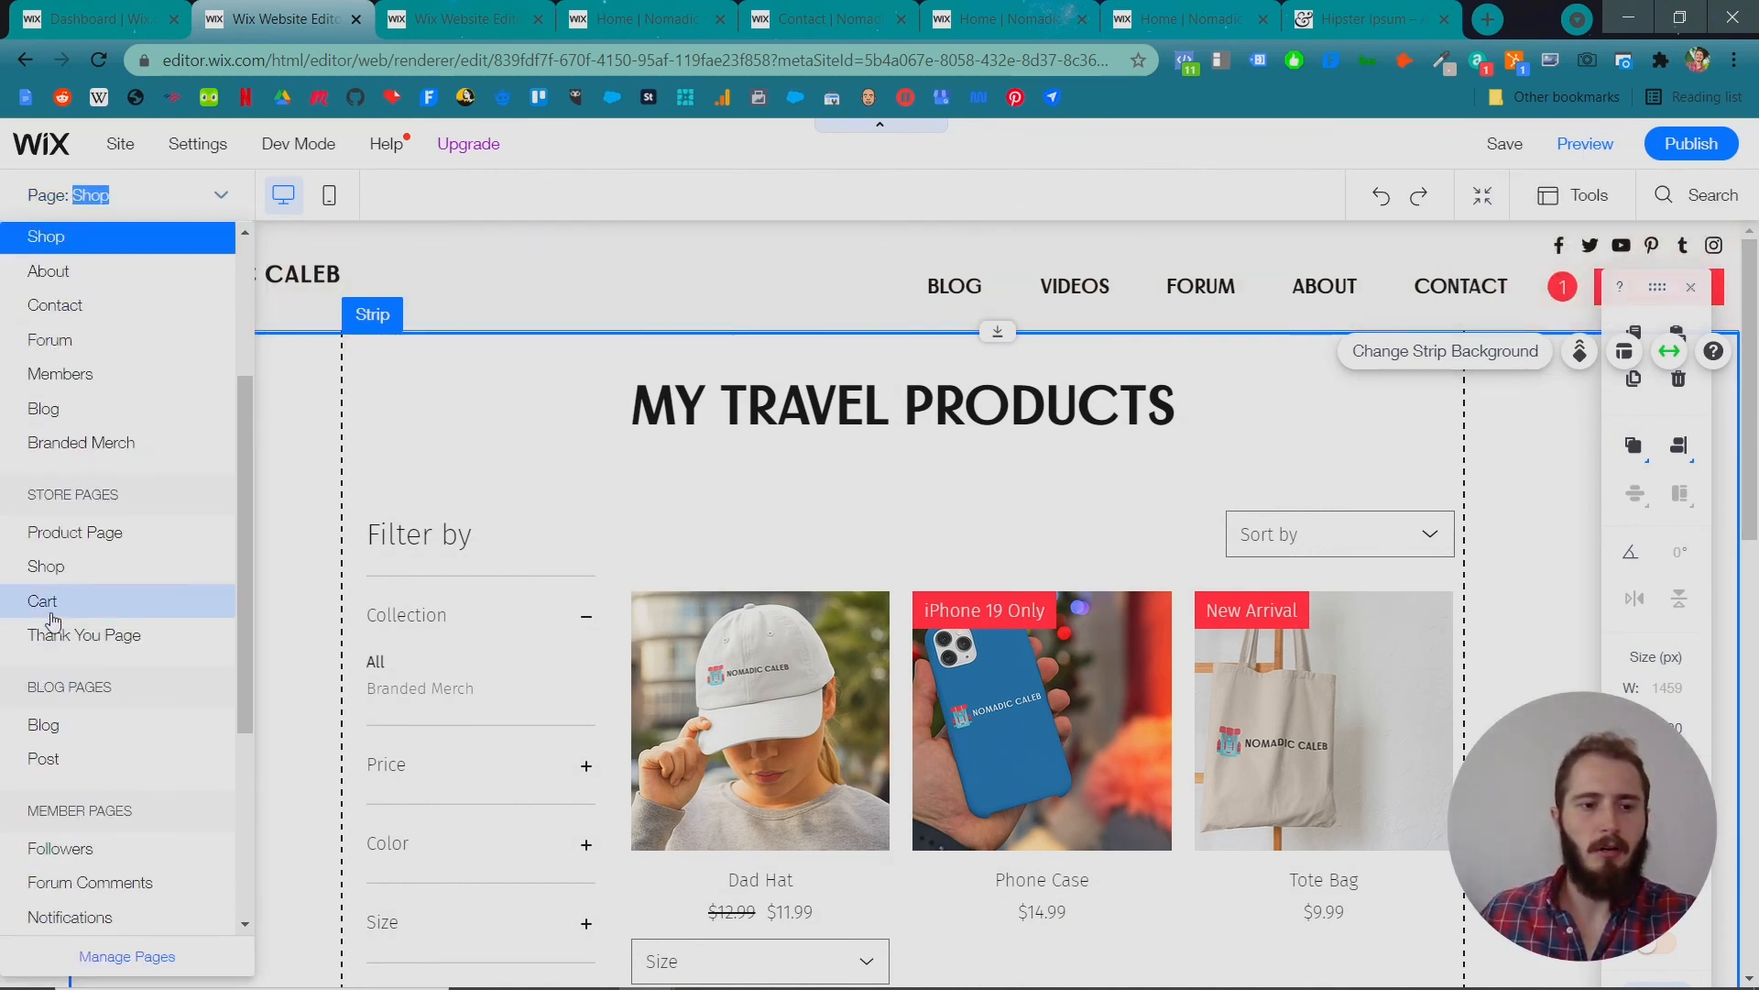
click(100, 604)
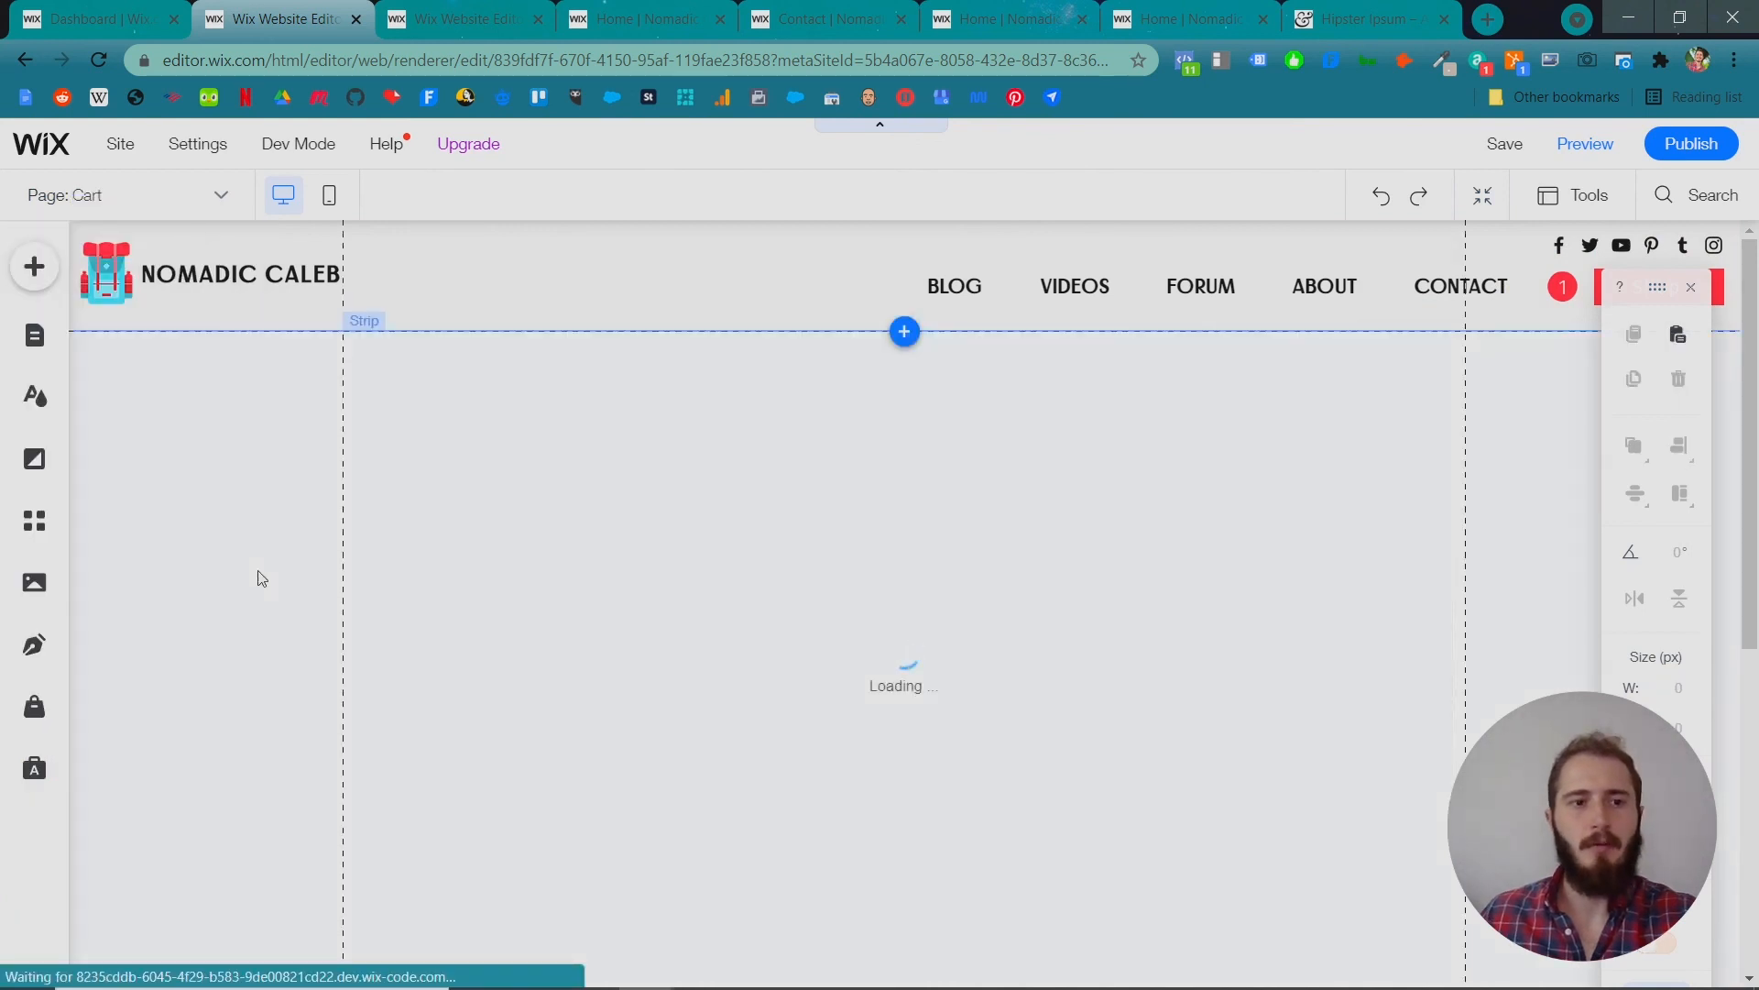
click(167, 197)
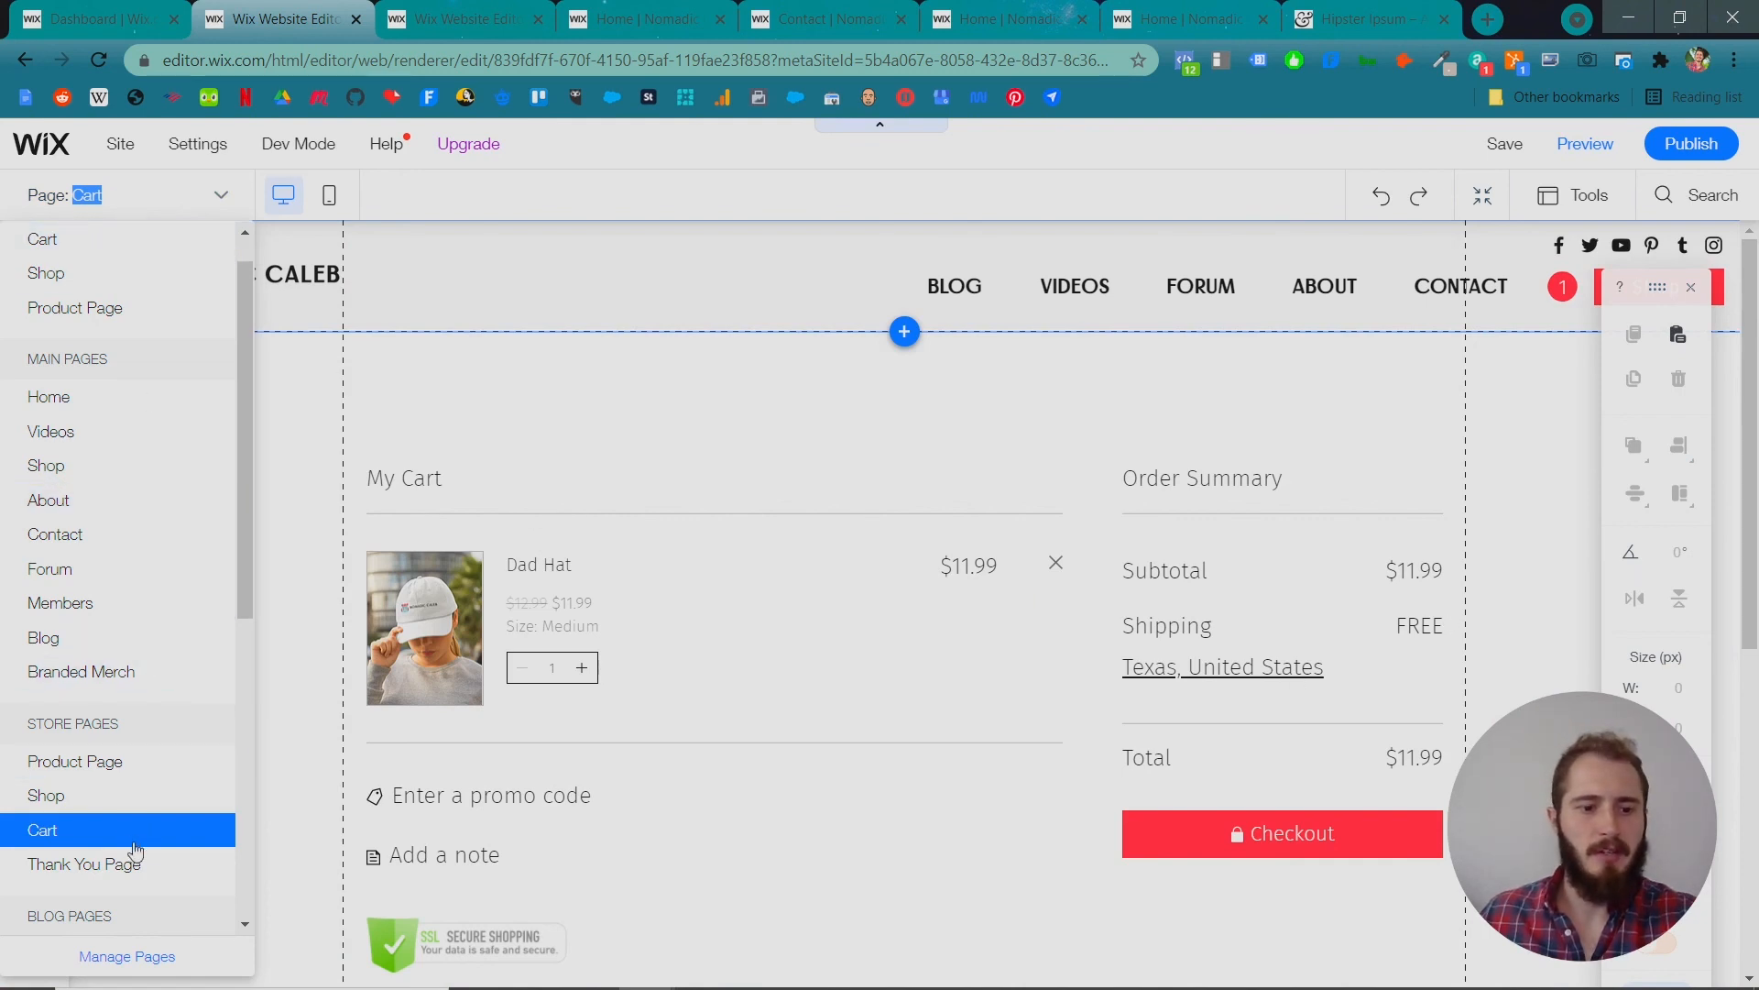
click(1551, 458)
click(1051, 549)
scroll(809, 530, down, 1)
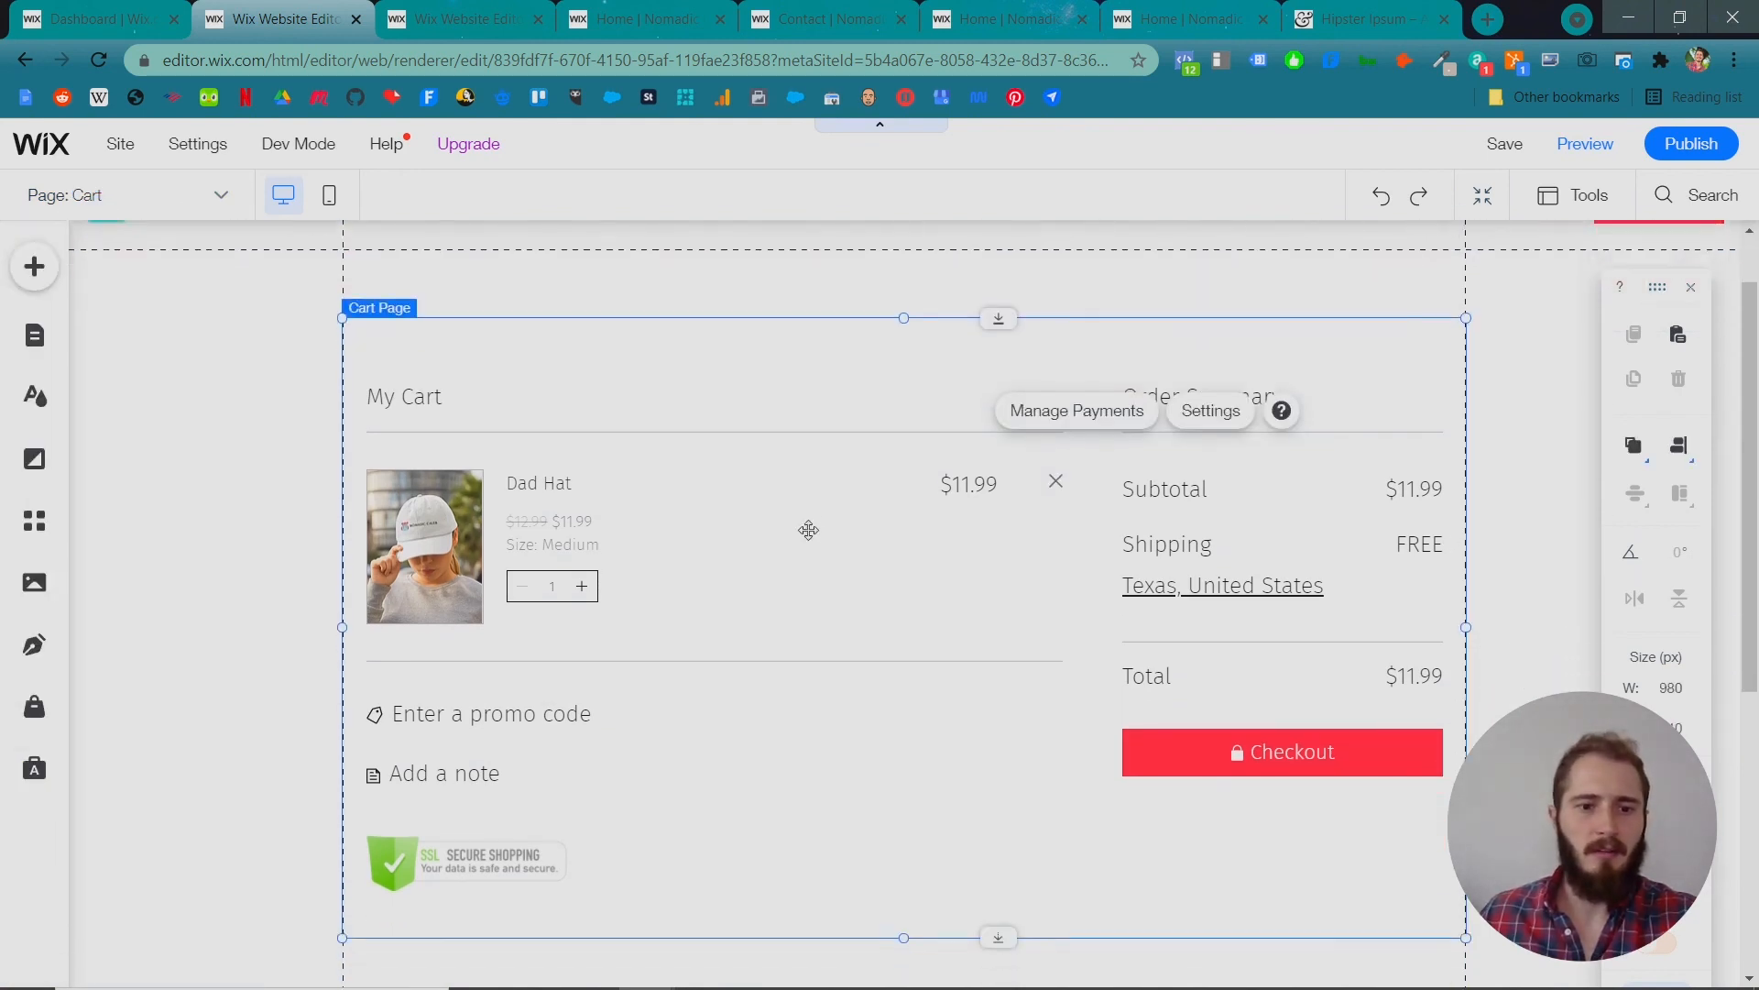
scroll(916, 467, up, 1)
drag(1007, 402, 1008, 331)
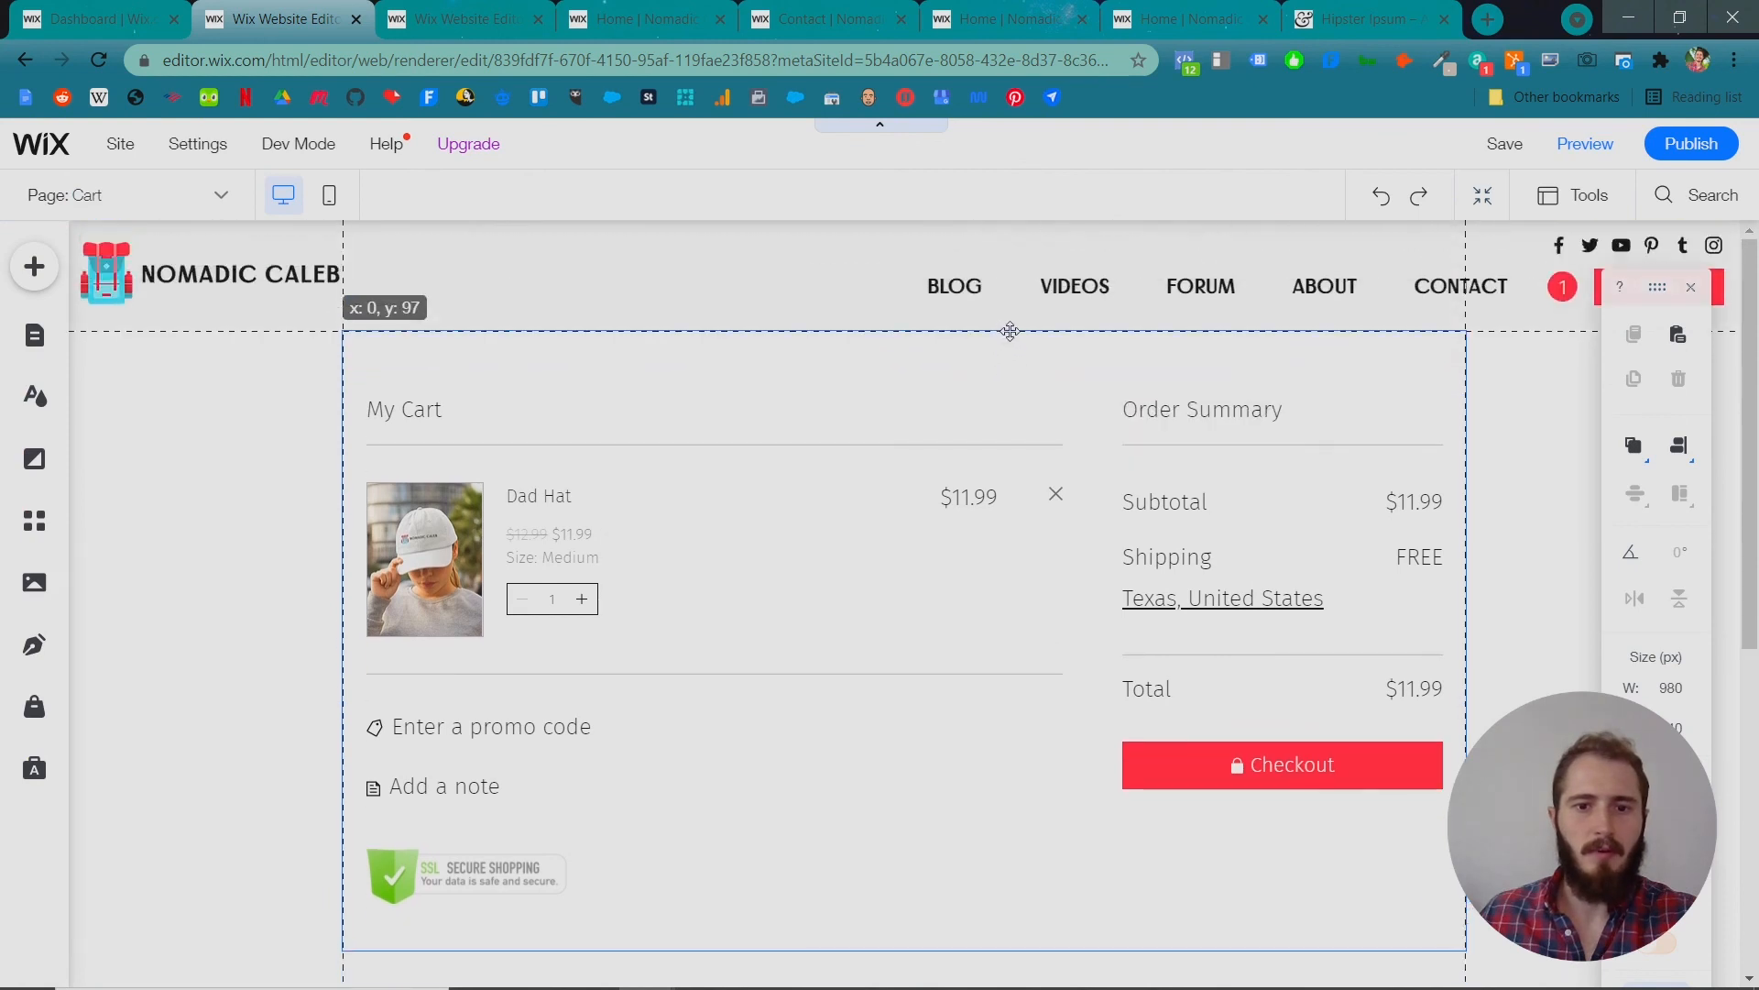
Shorten the Cart page's background strip by raising its lower edge to reduce the empty space above the footer.
click(275, 586)
scroll(275, 586, down, 4)
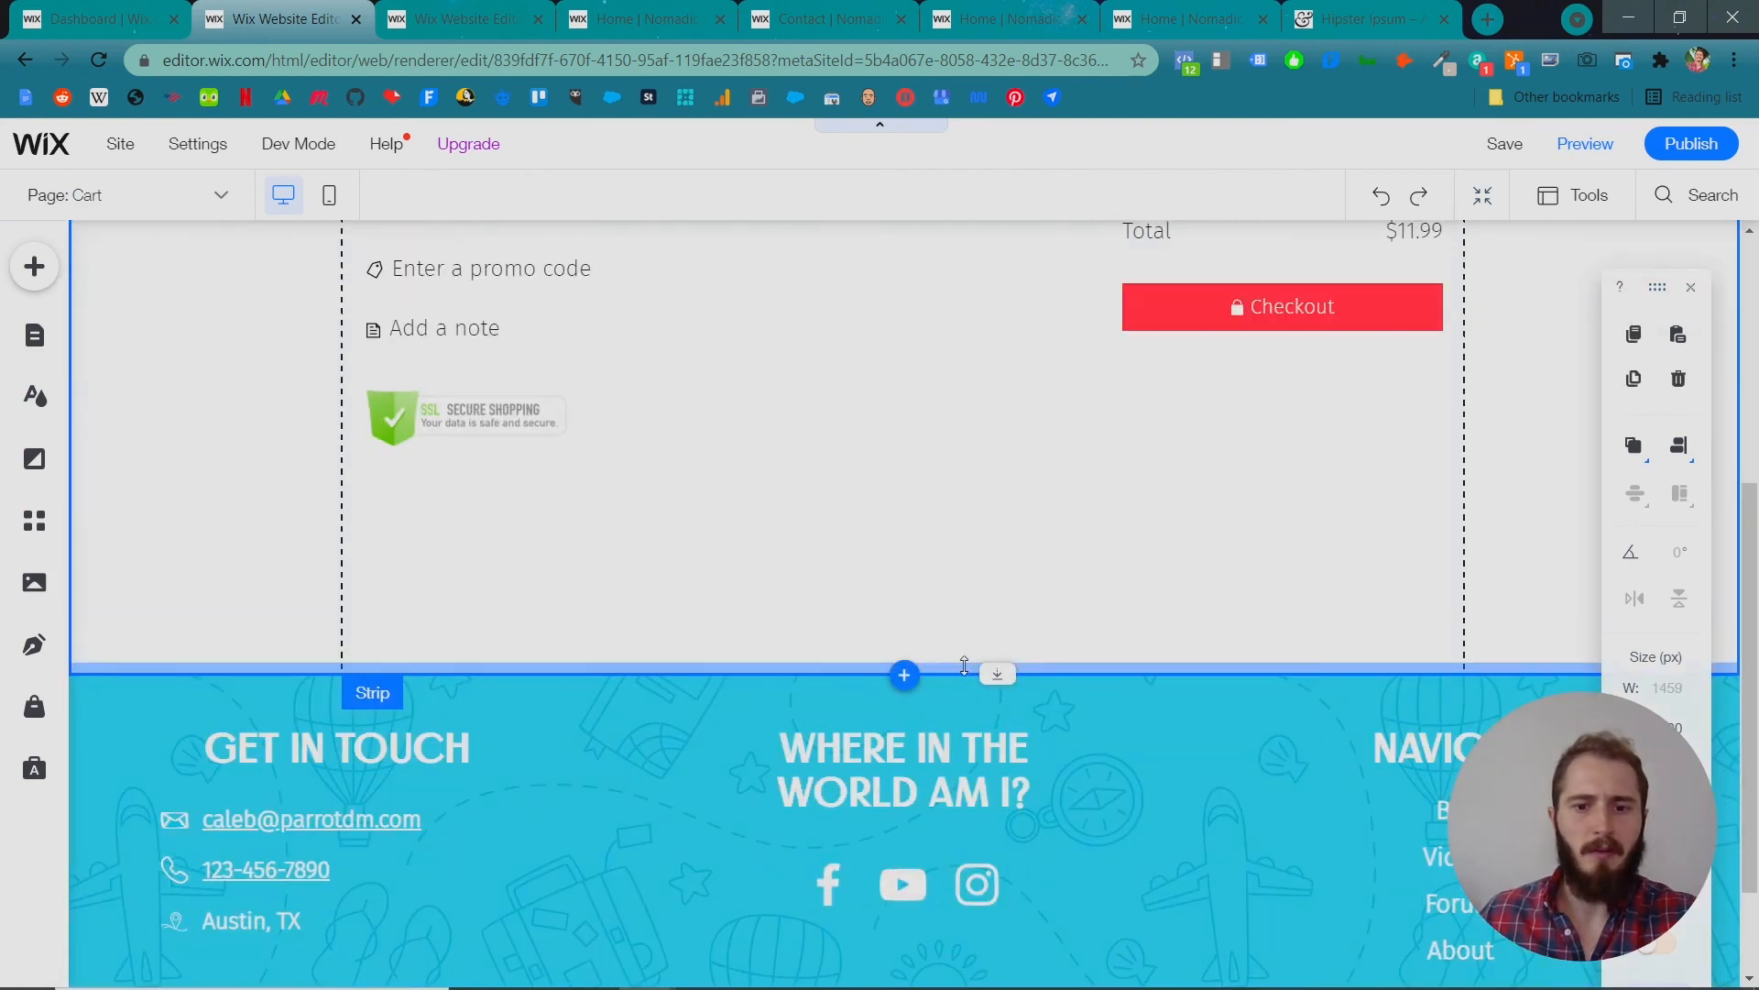
drag(998, 674, 985, 587)
scroll(805, 521, up, 5)
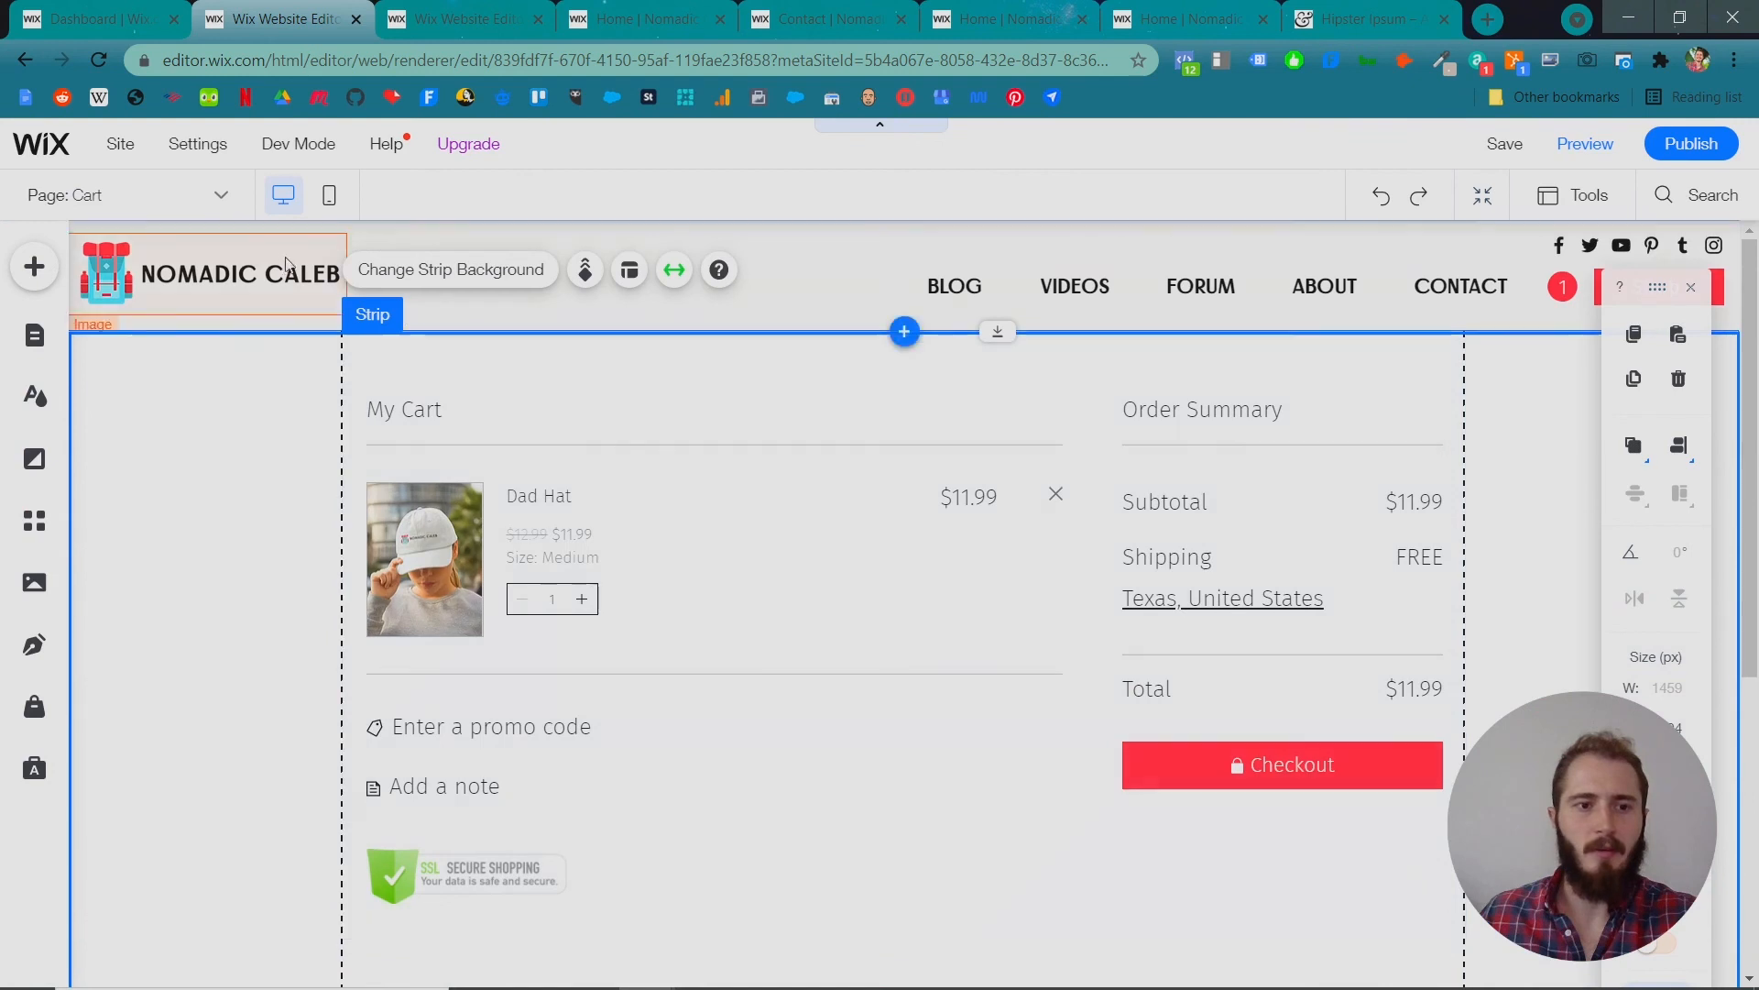
Open the store's Thank You Page and move its order confirmation element up to just below the header.
click(183, 203)
click(120, 867)
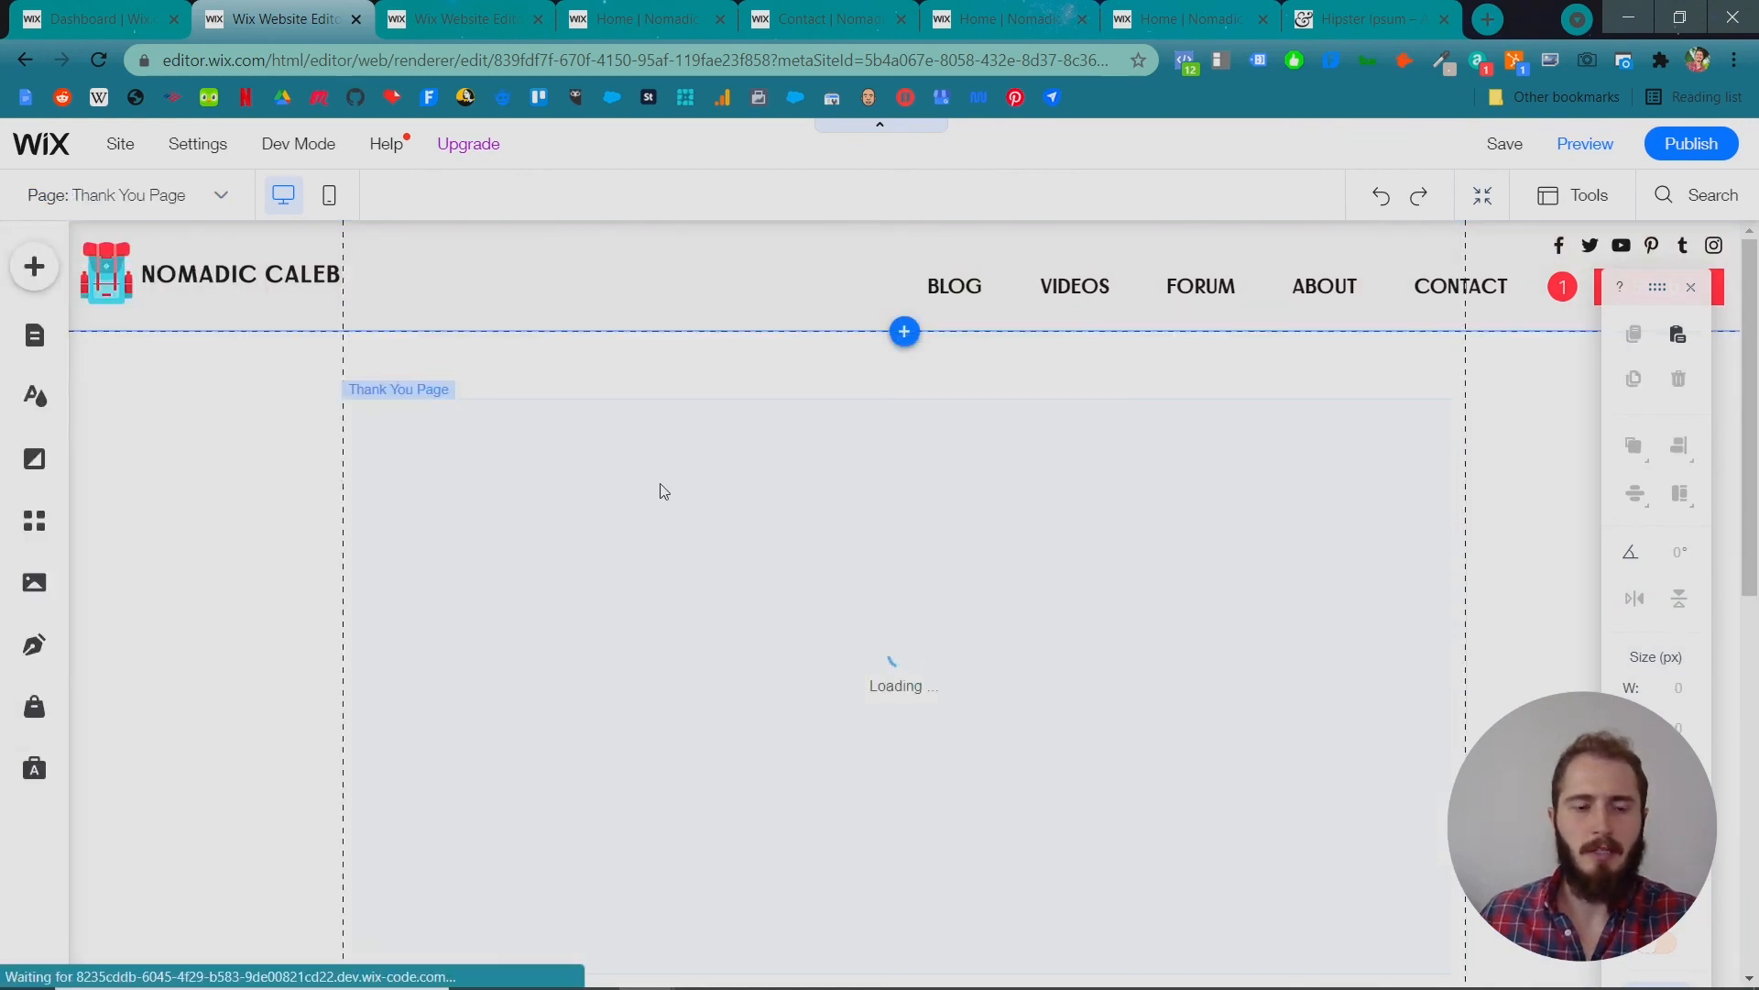
drag(711, 503, 713, 437)
Shorten the Thank You Page's background strip by raising its lower edge toward the Continue Shopping link.
scroll(318, 574, down, 5)
click(801, 801)
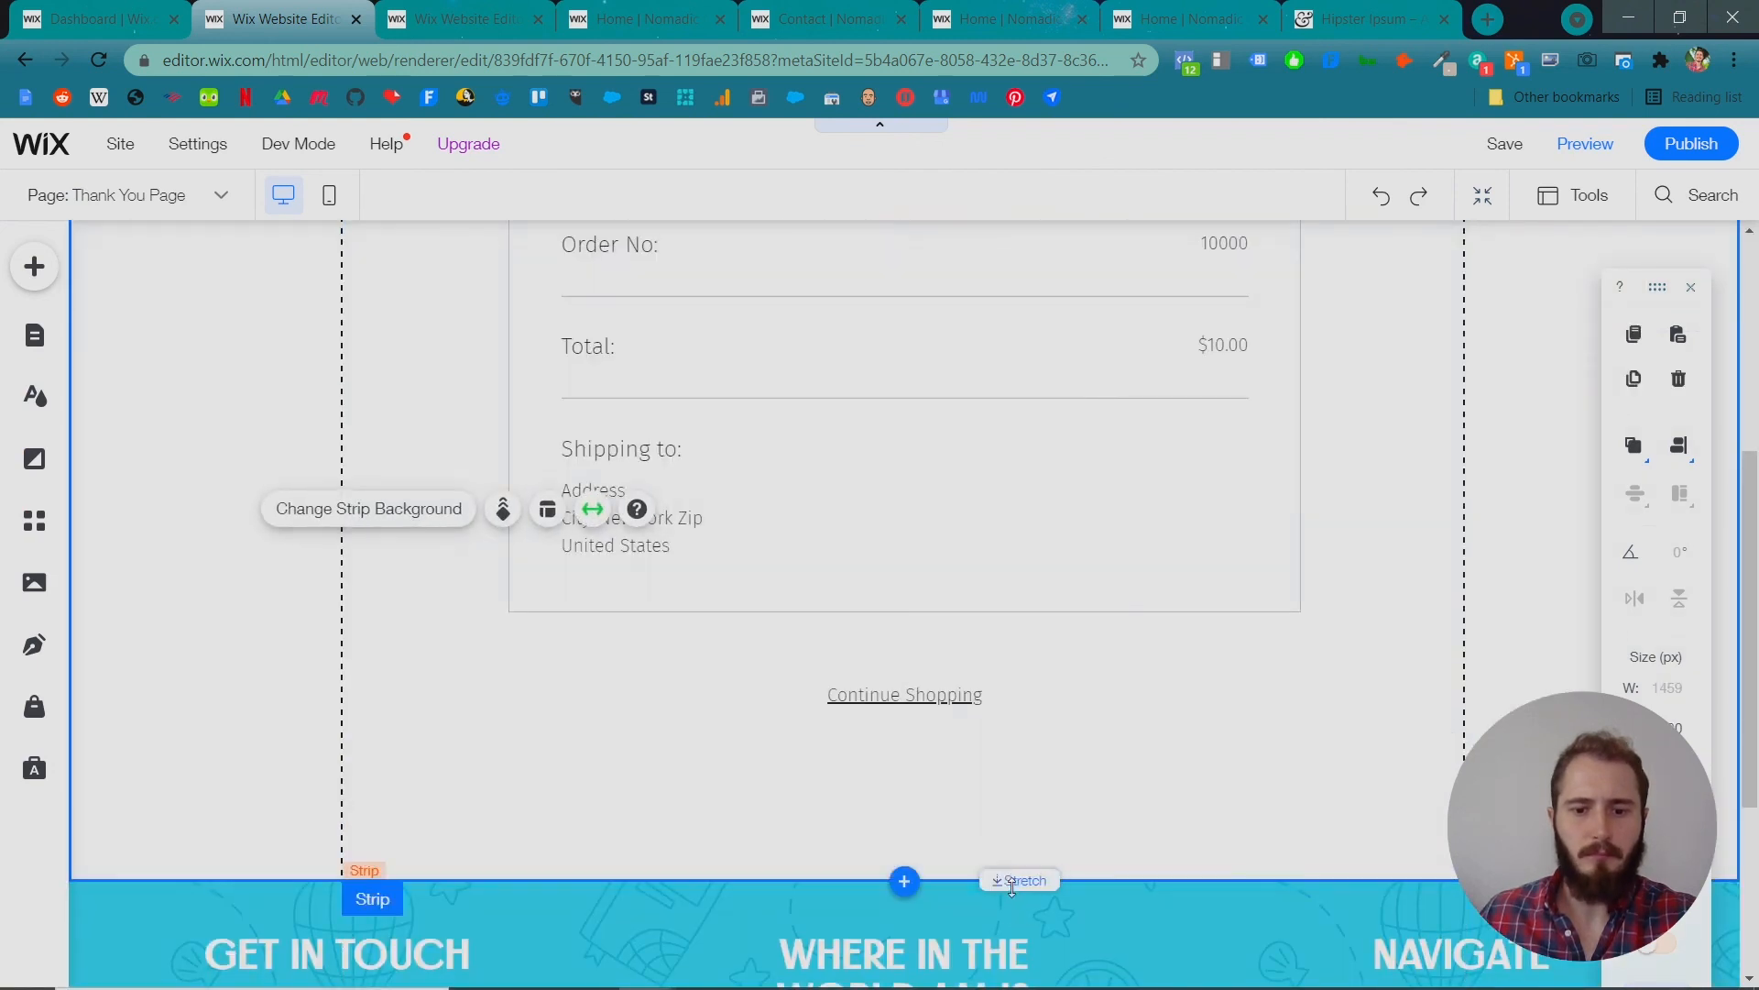
drag(1012, 887, 1007, 779)
scroll(850, 796, up, 5)
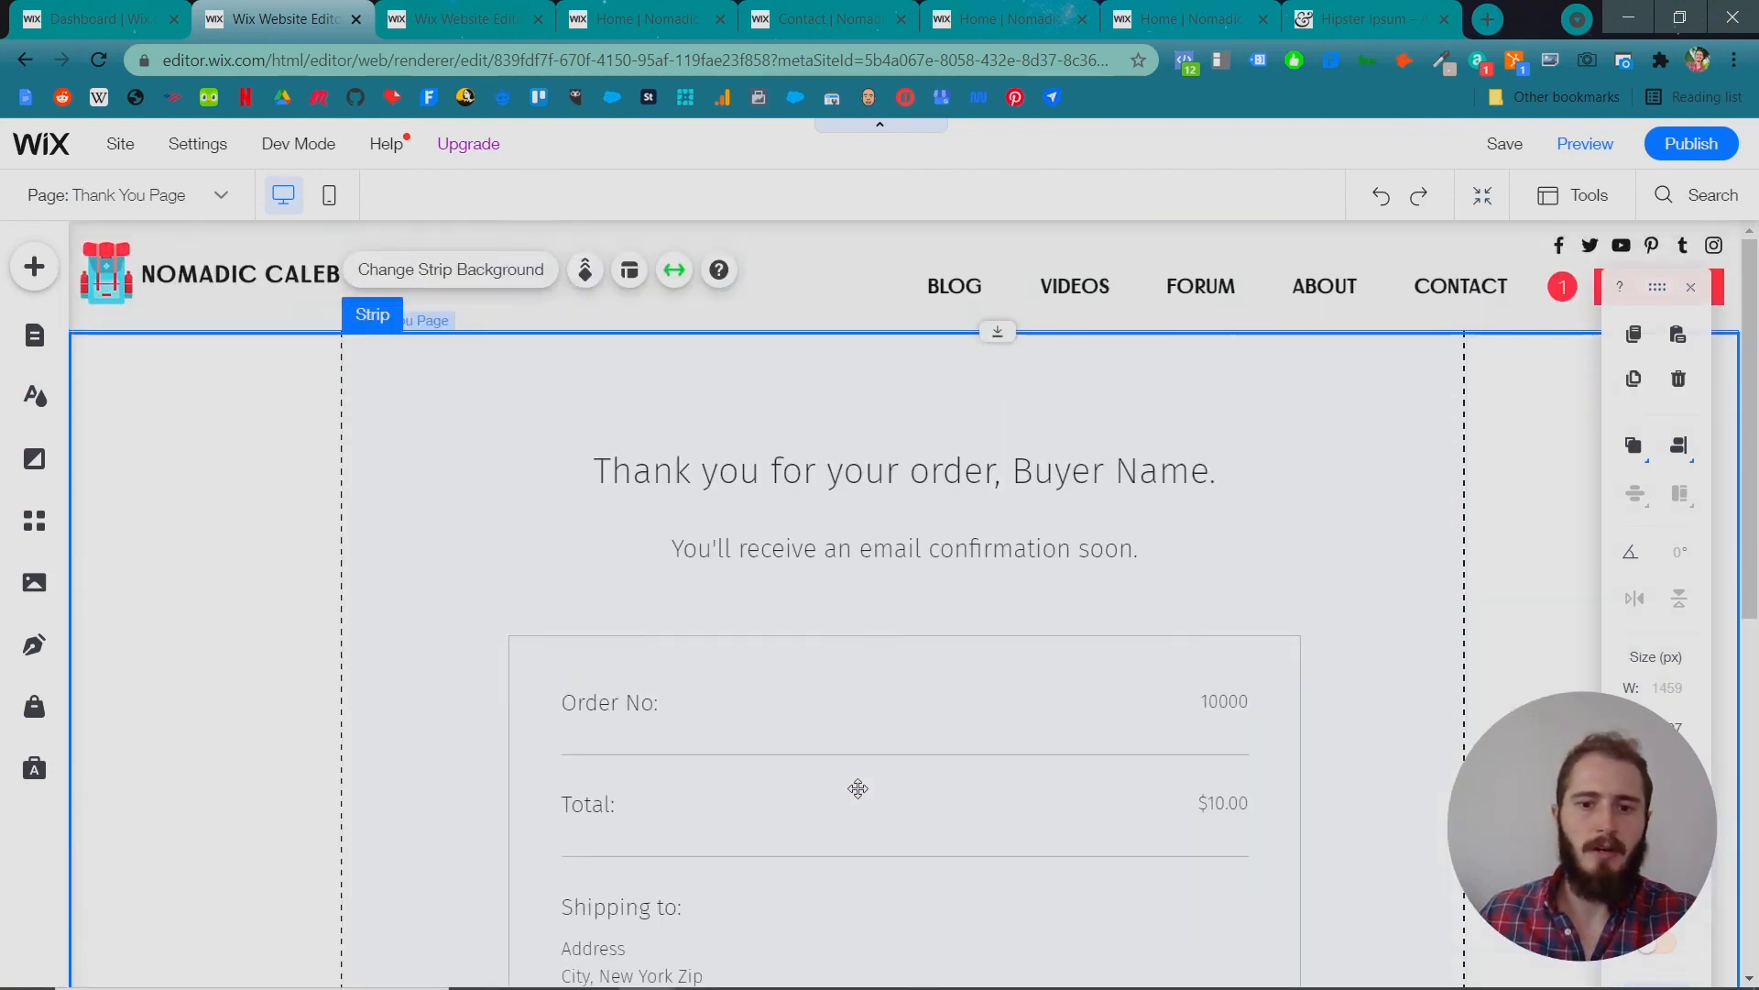
click(247, 538)
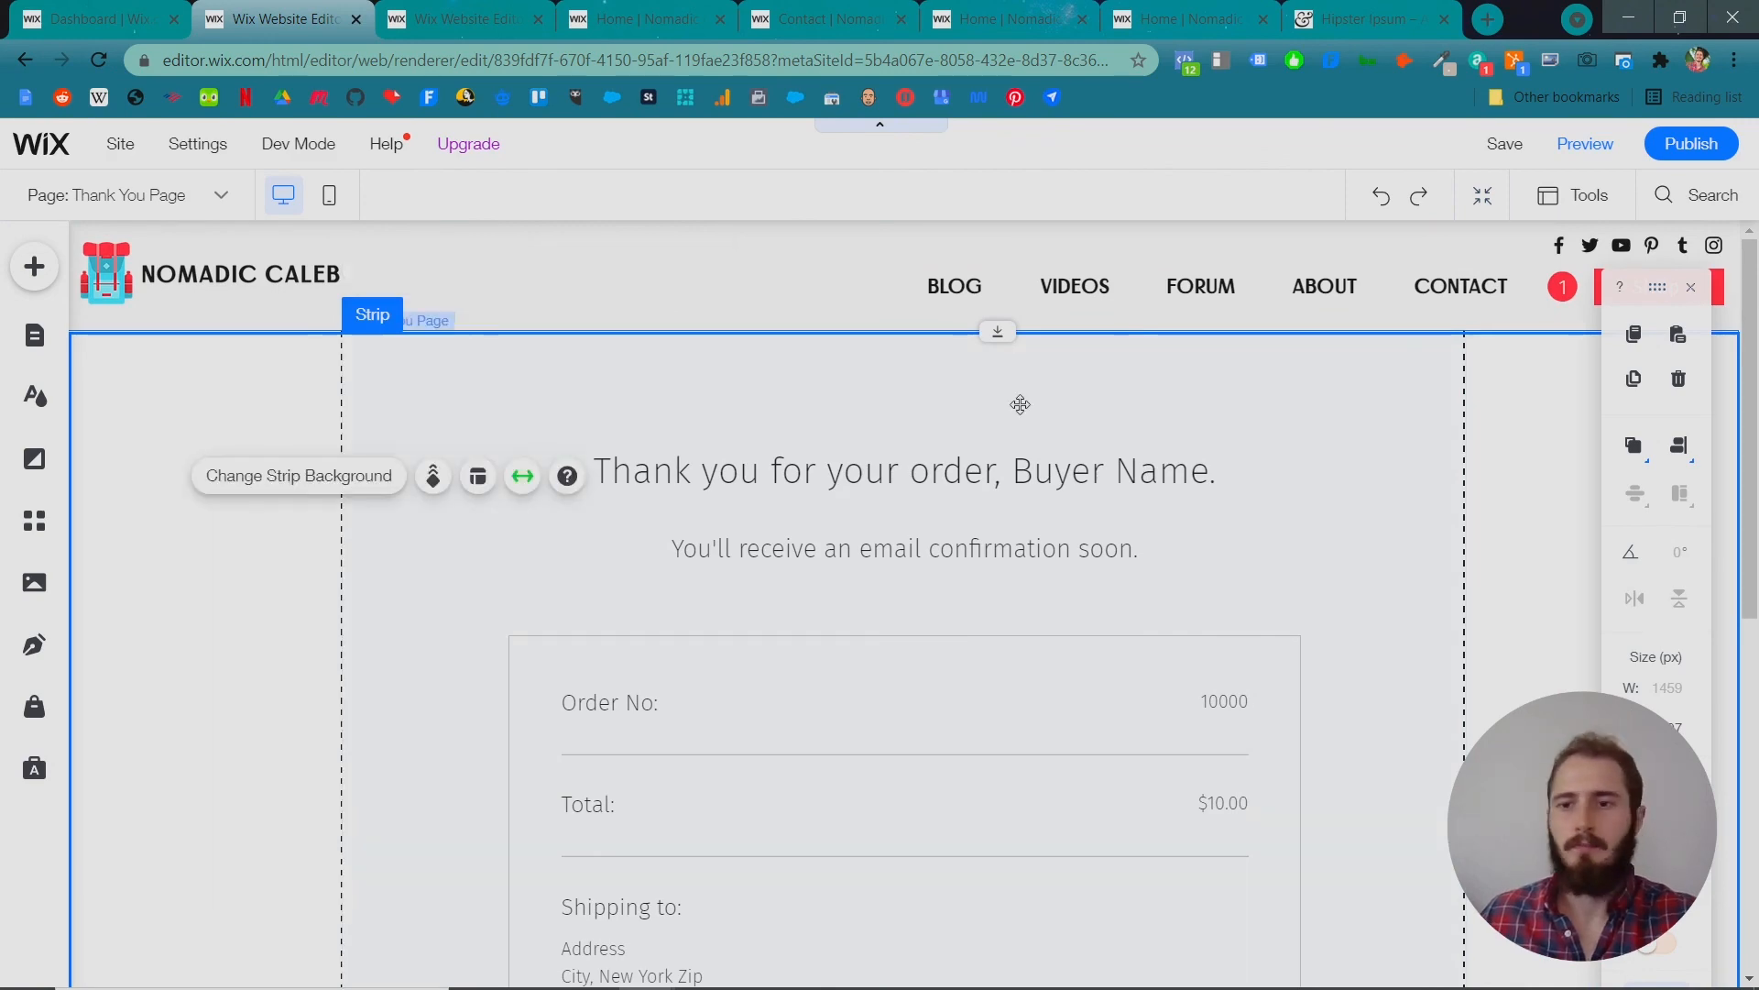